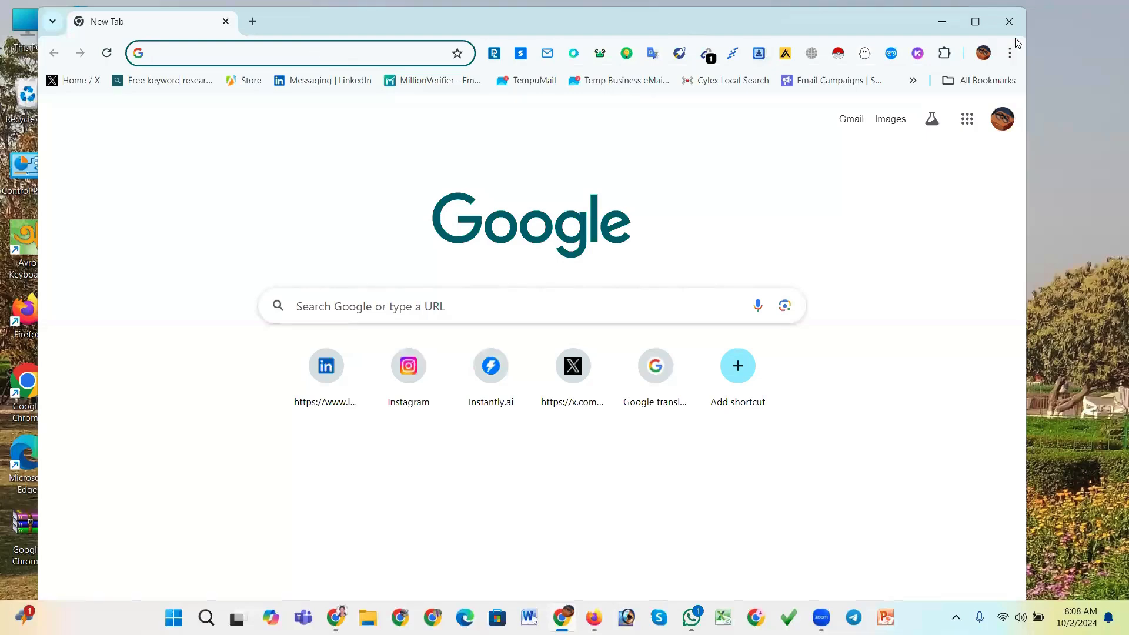
Maximize the browser window and open the apollo.io website from the address bar
click(977, 22)
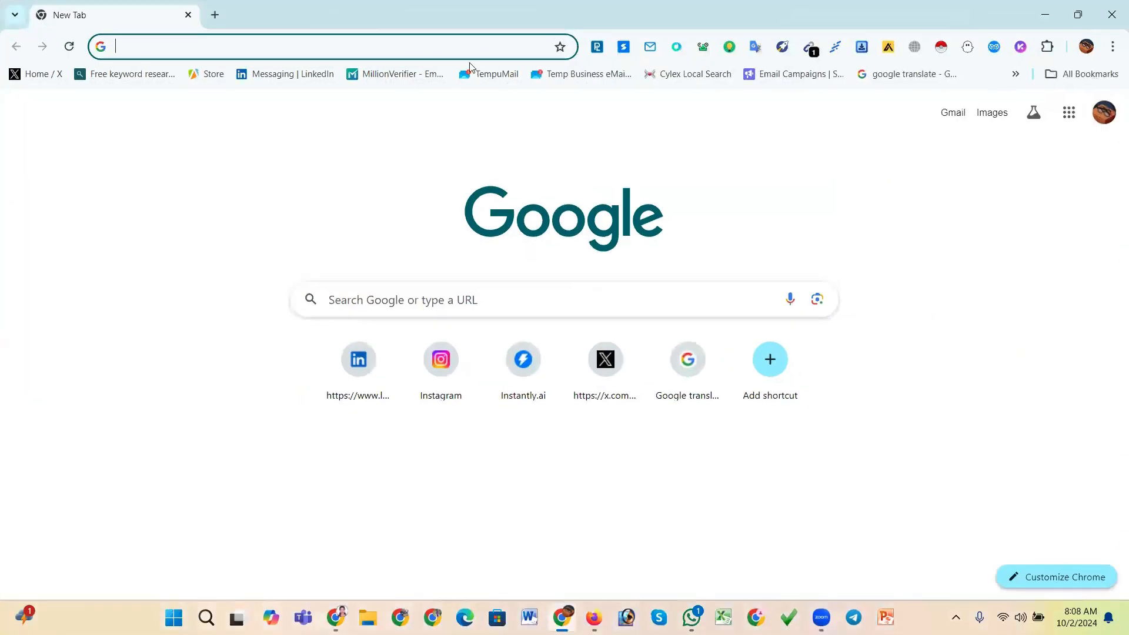
click(381, 51)
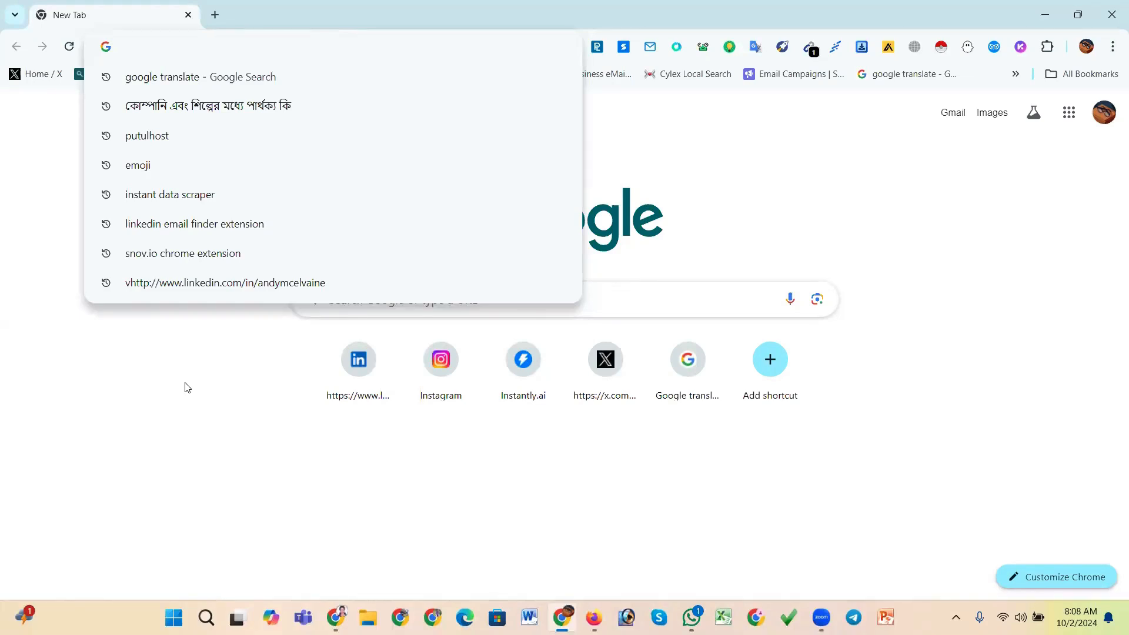
click(68, 160)
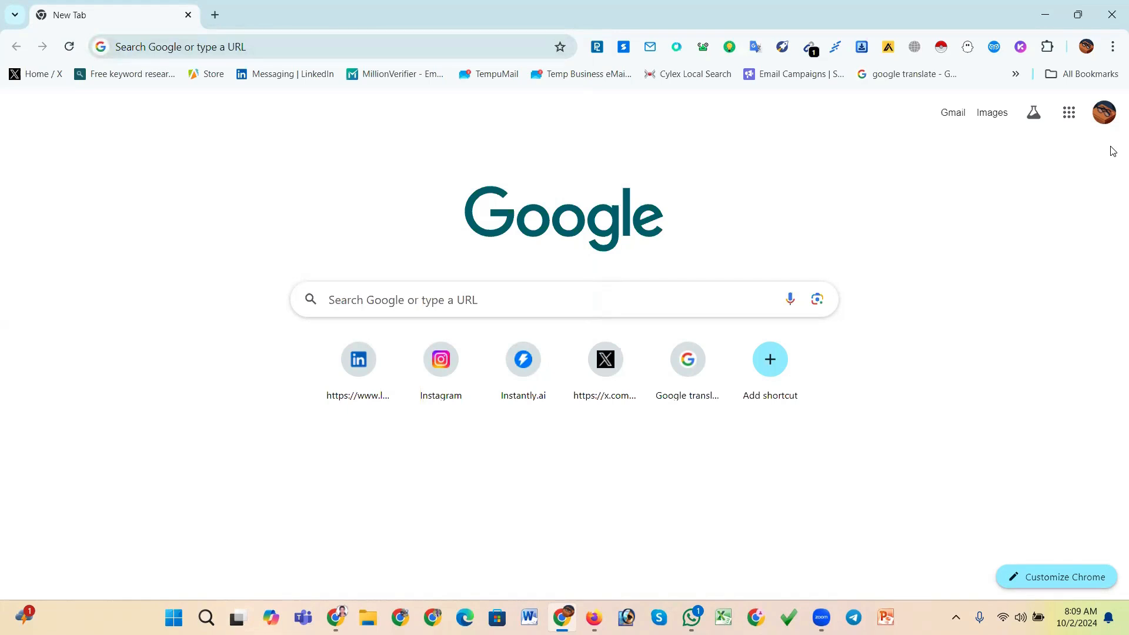
click(256, 47)
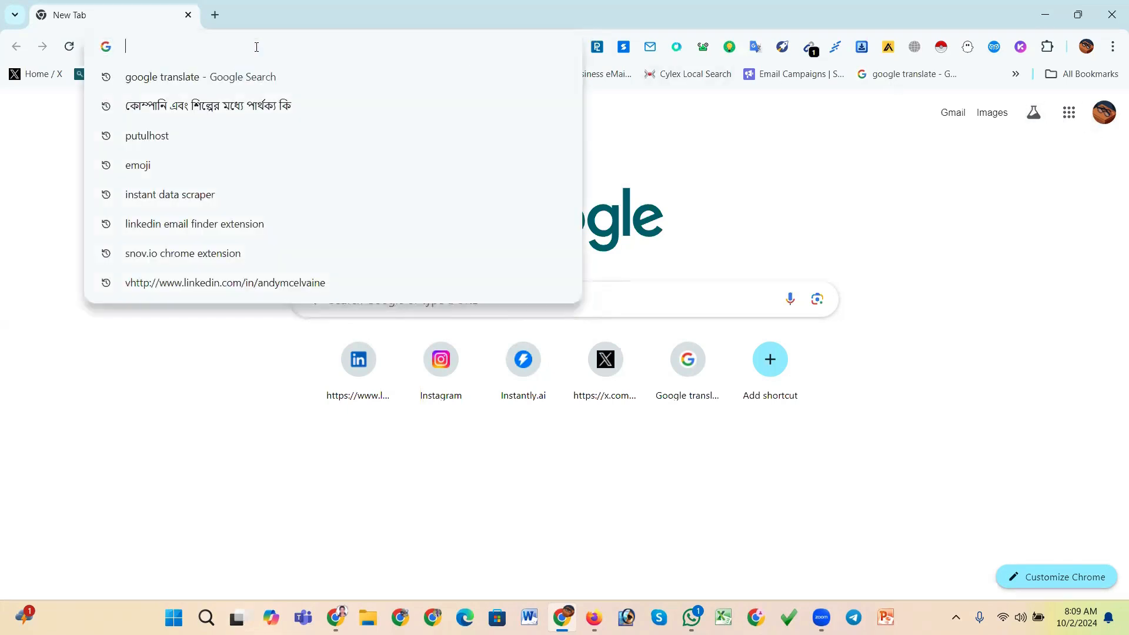
text(apollo)
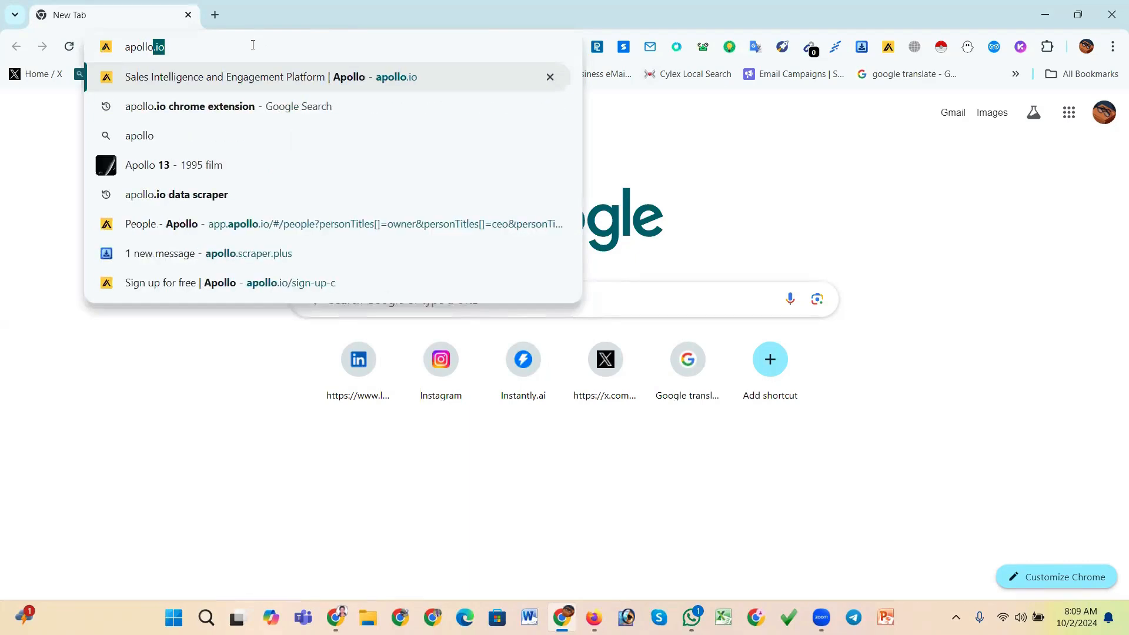
text(.io)
key(Return)
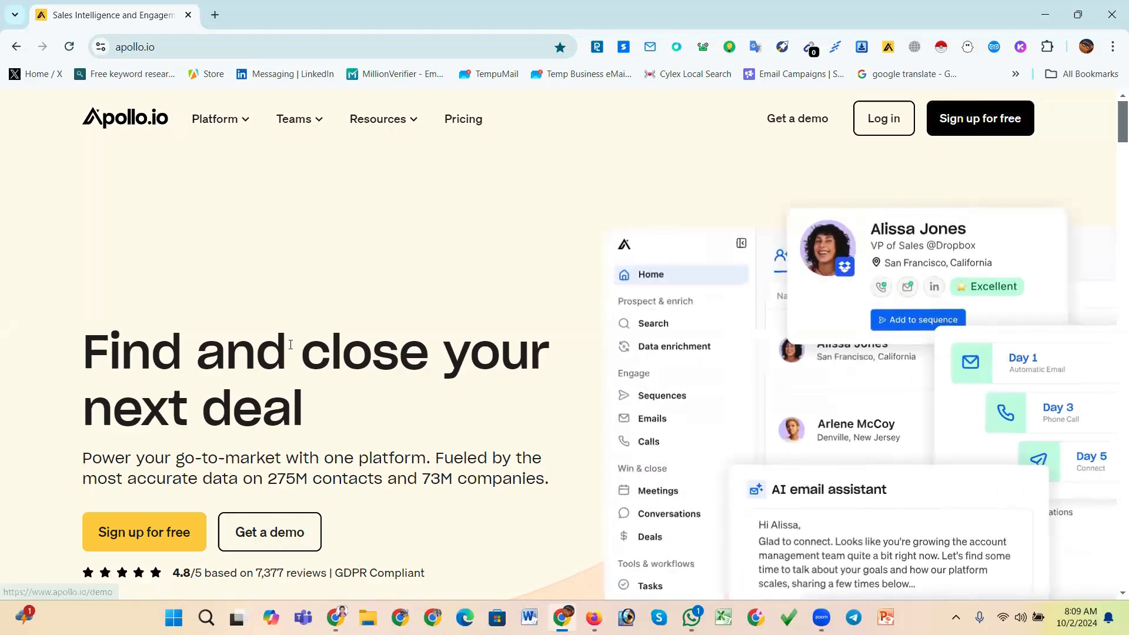
Open Apollo's free sign-up page
scroll(222, 462, down, 1)
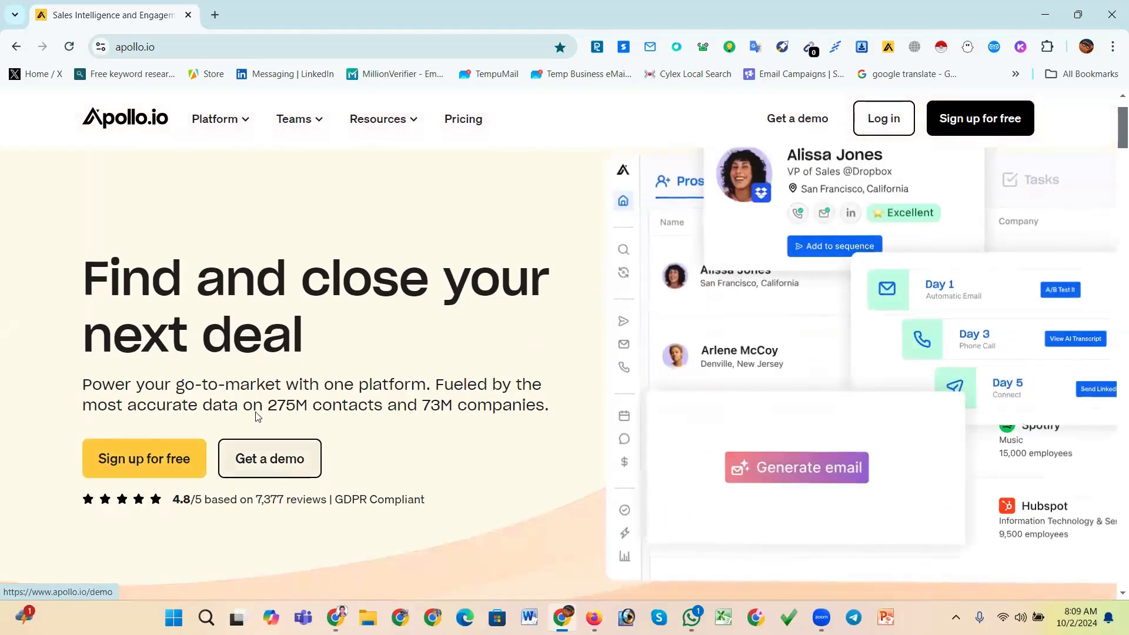
scroll(234, 483, up, 1)
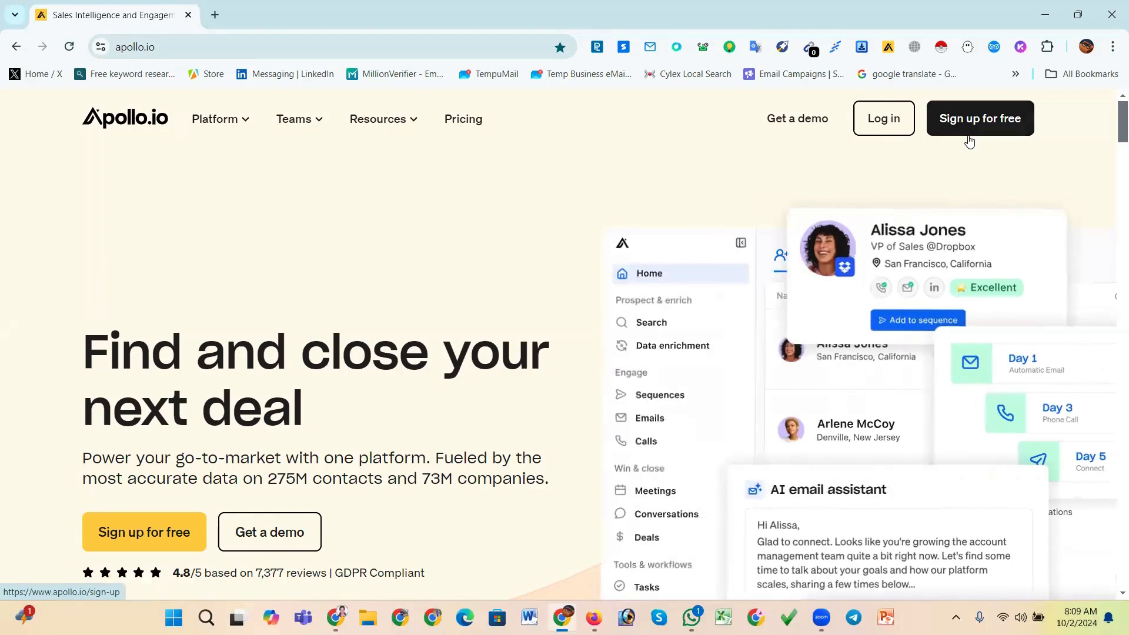
click(160, 537)
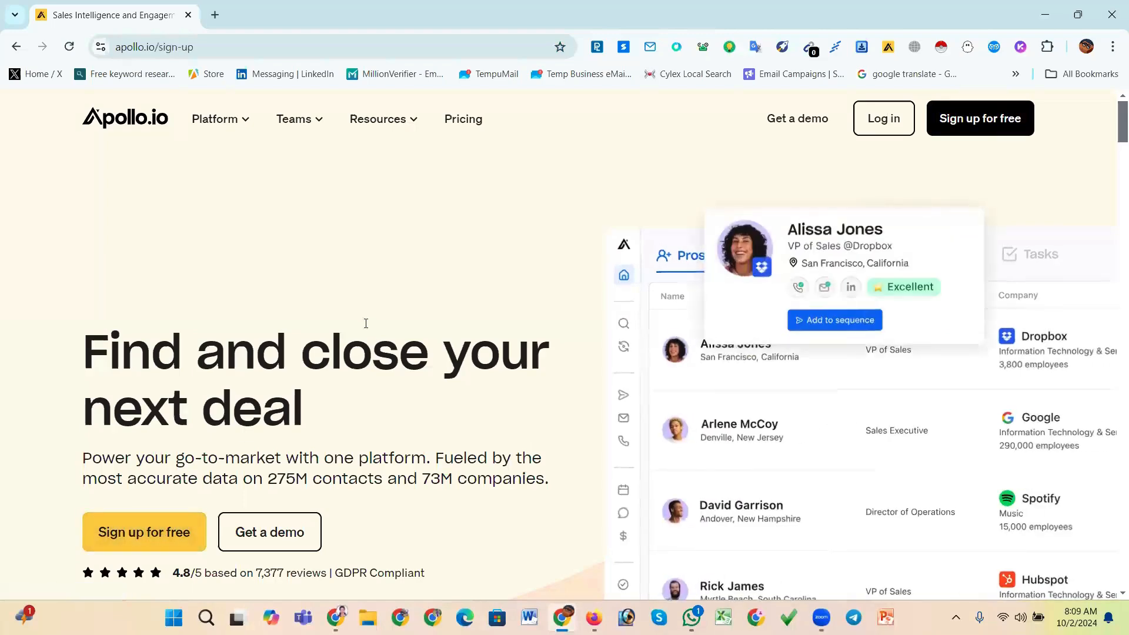
Start signing up with Google and agree to the terms and conditions
scroll(366, 323, down, 2)
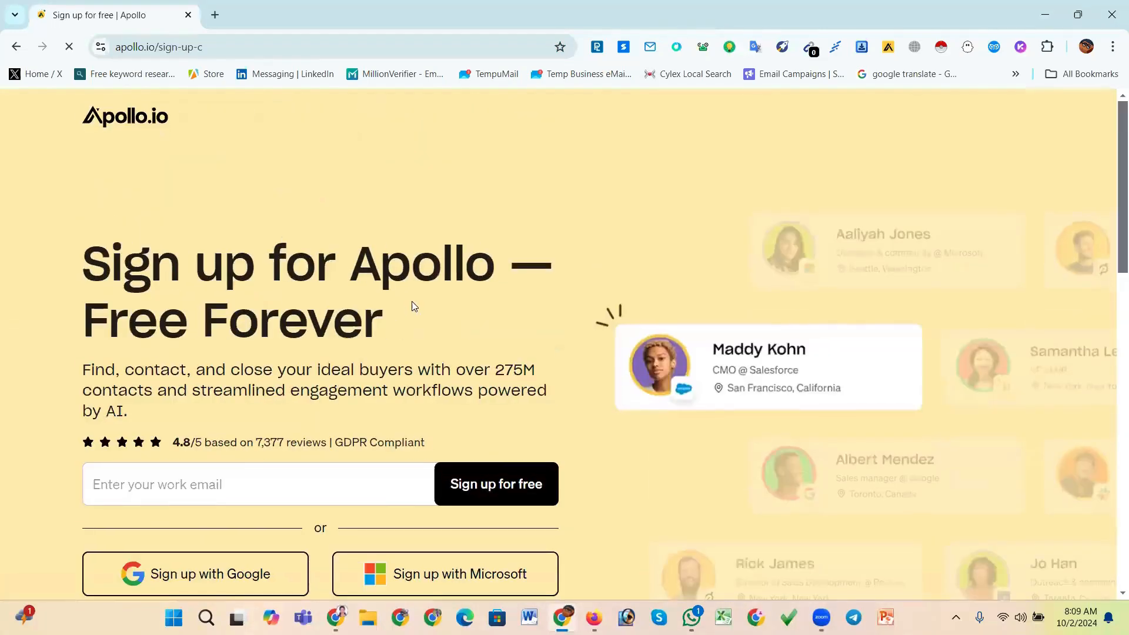
scroll(412, 306, down, 3)
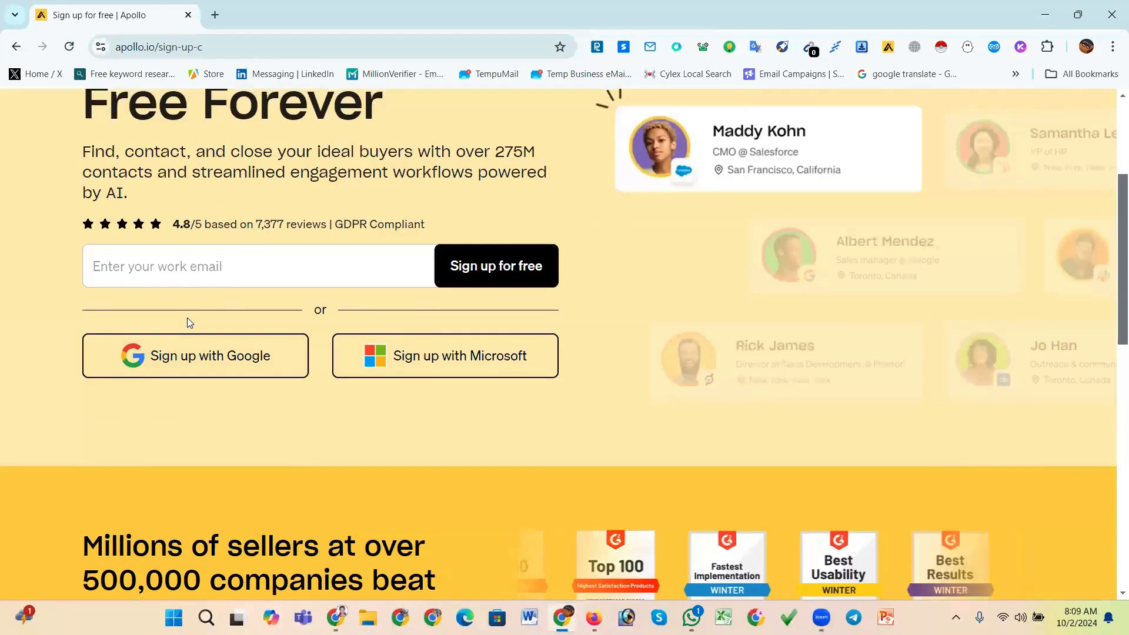
scroll(187, 318, up, 2)
scroll(187, 318, down, 2)
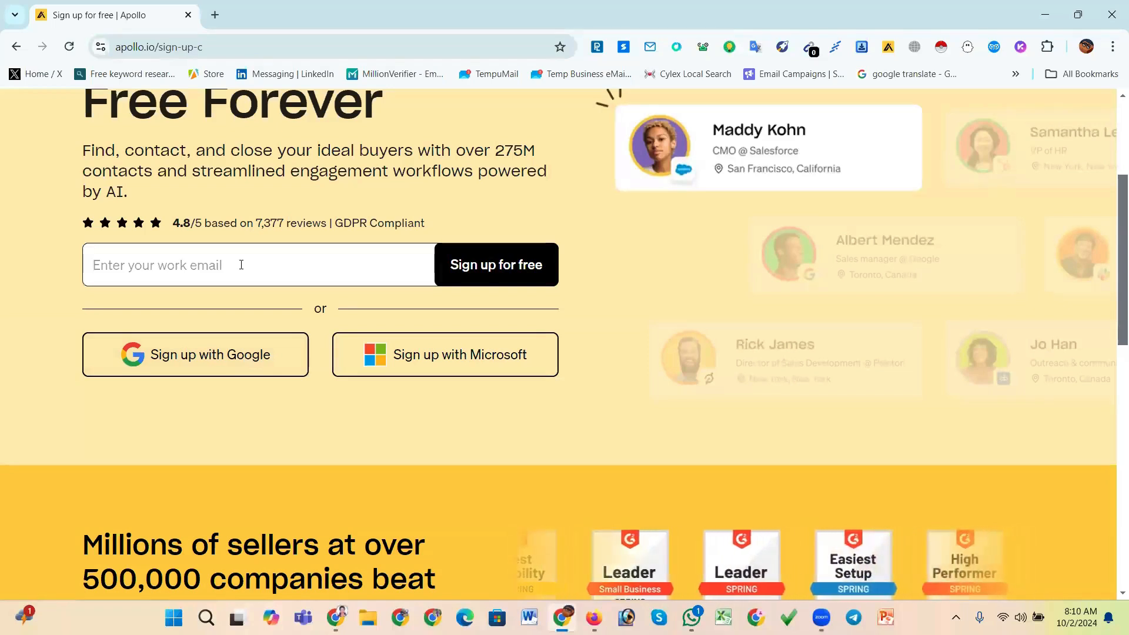
click(220, 361)
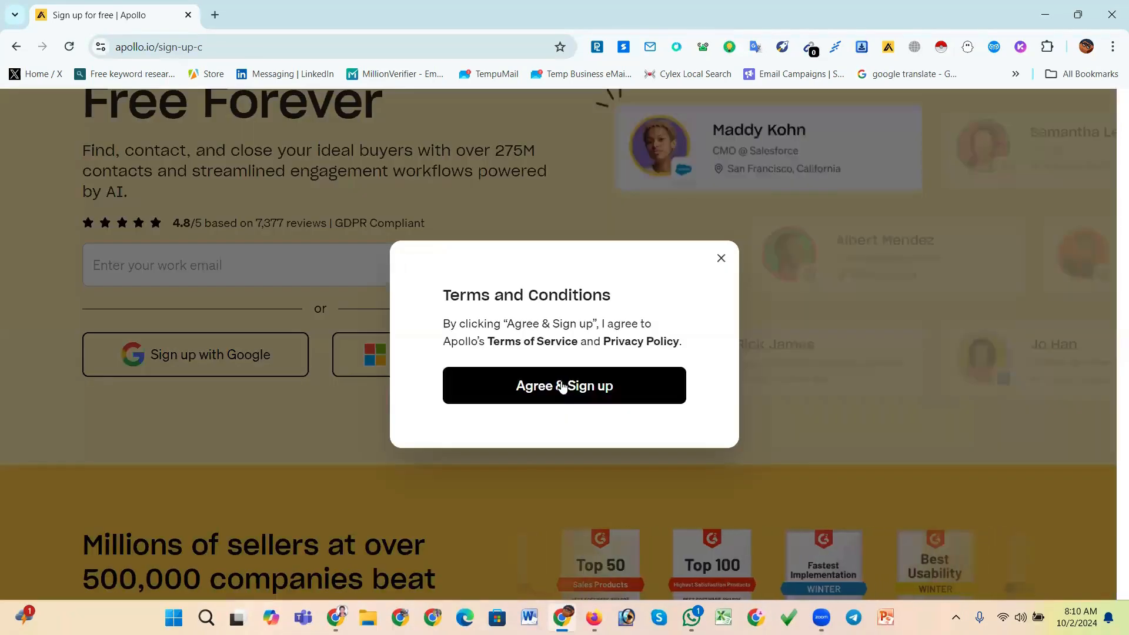
click(563, 387)
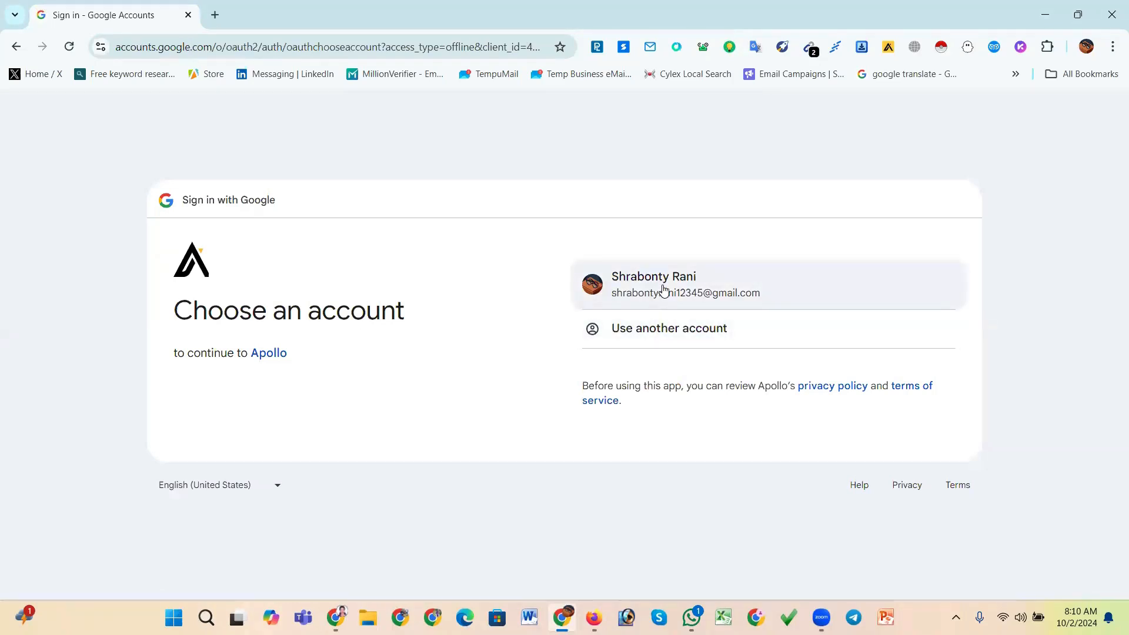
Choose to sign in with another Google account and enter that account's e-mail address
click(650, 329)
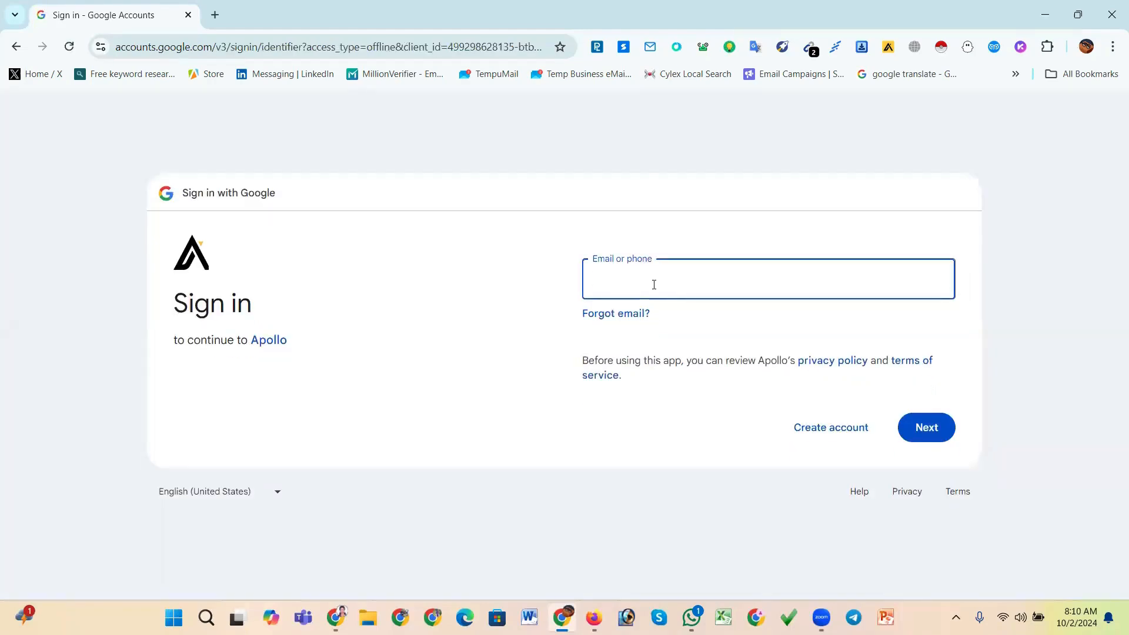
click(16, 48)
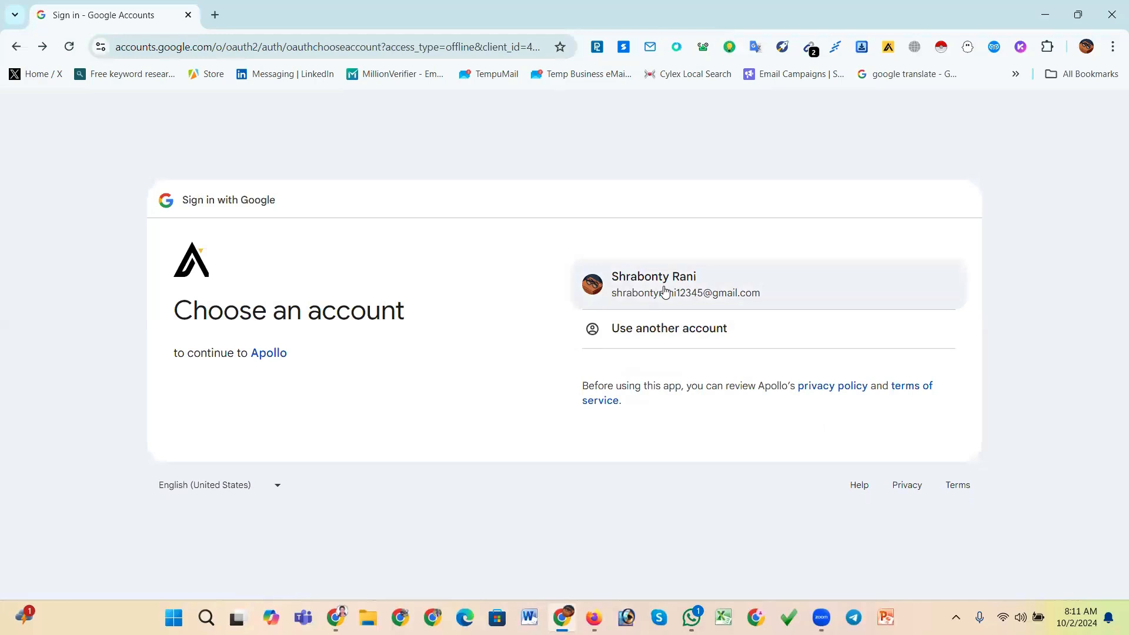
click(663, 330)
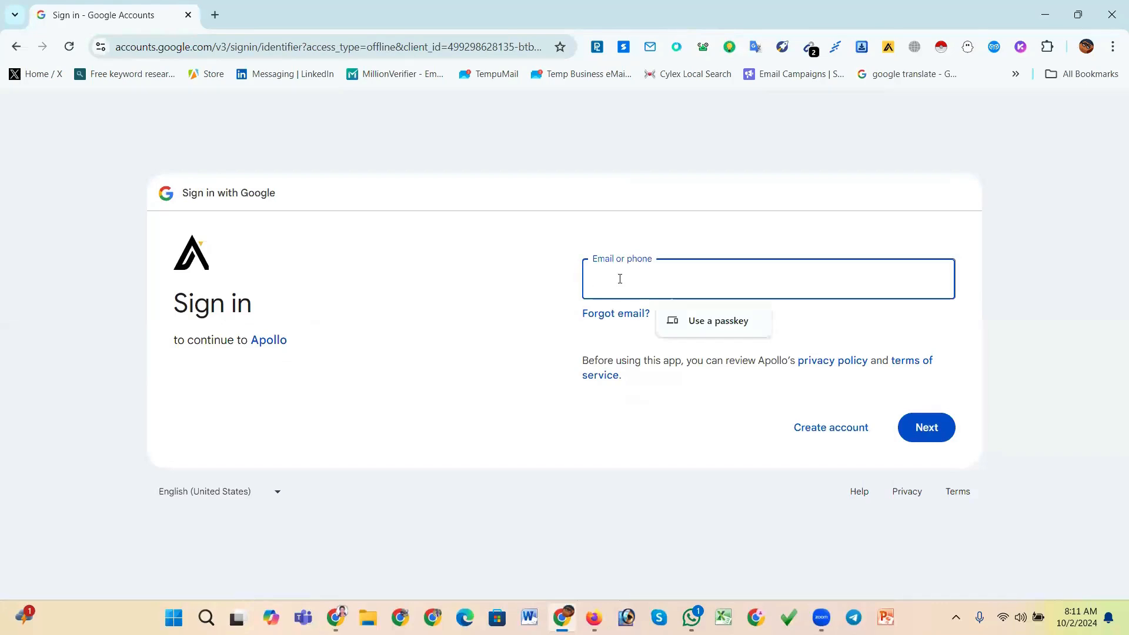
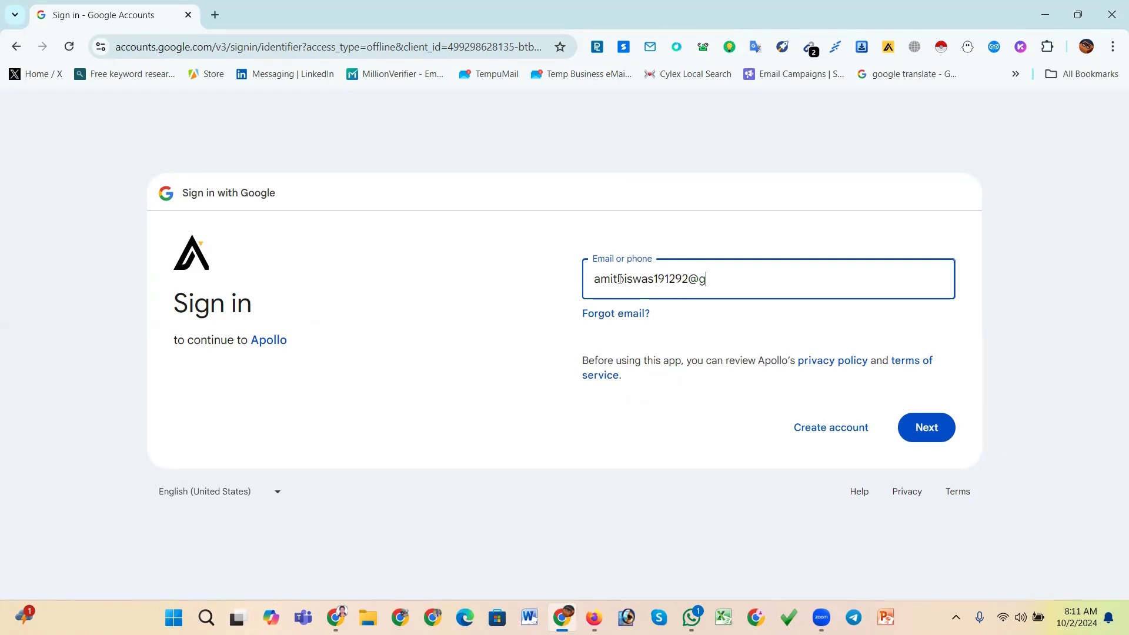
click(939, 432)
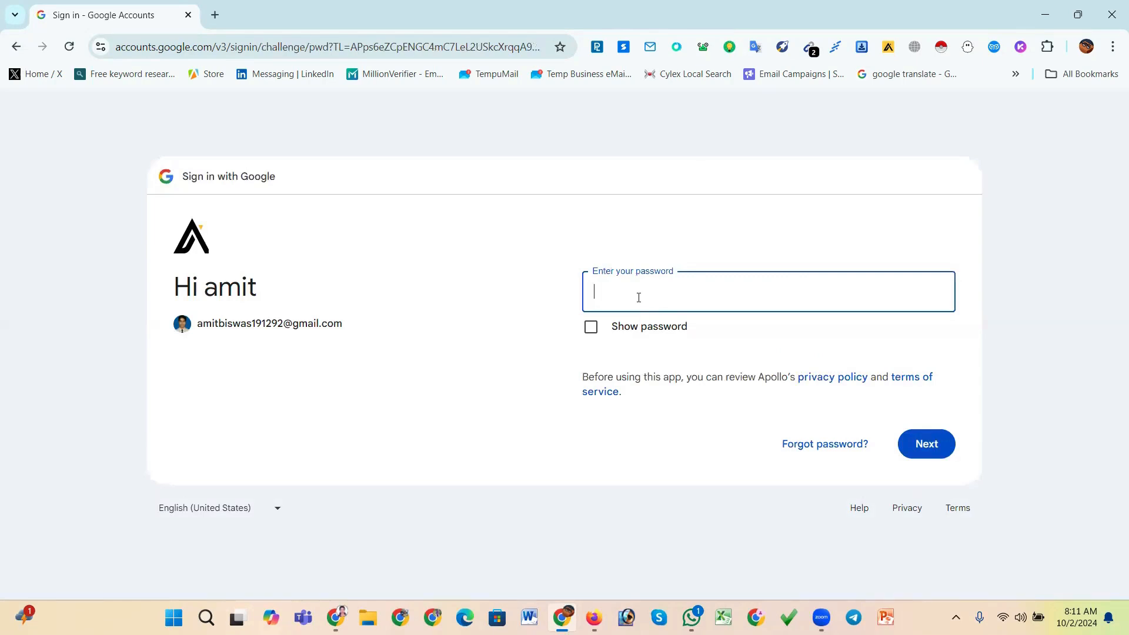
Enter the Google account password and continue
text(************)
click(928, 442)
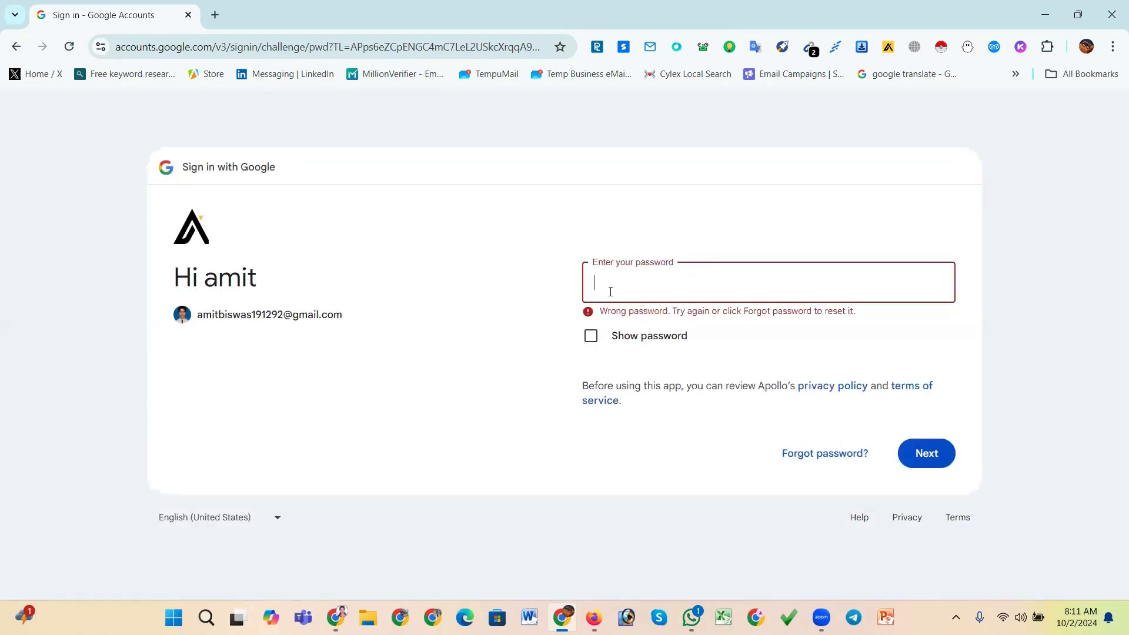
Re-enter the Google account password and continue
text(*************)
click(929, 453)
Return to the account chooser and continue signing in to Apollo with the existing Google account
click(16, 47)
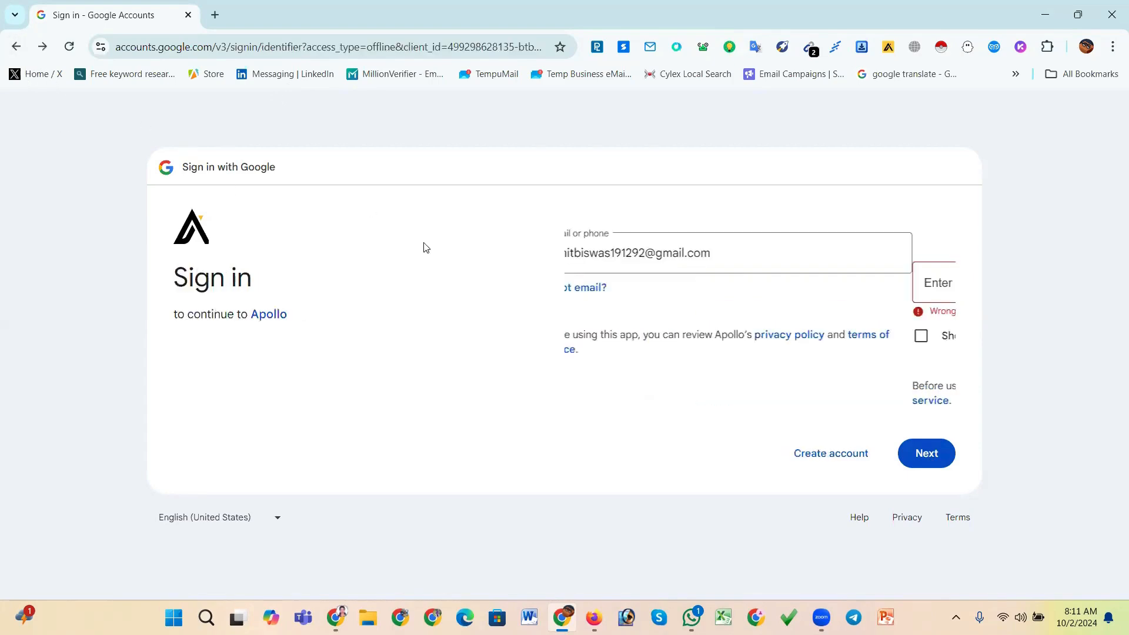
click(15, 46)
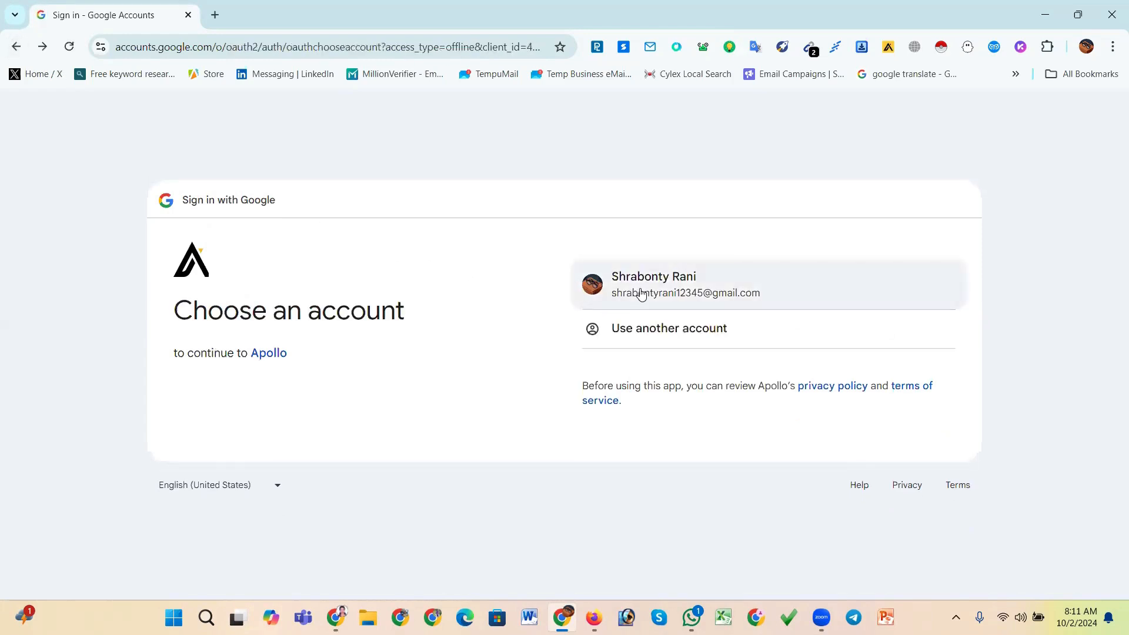
click(640, 293)
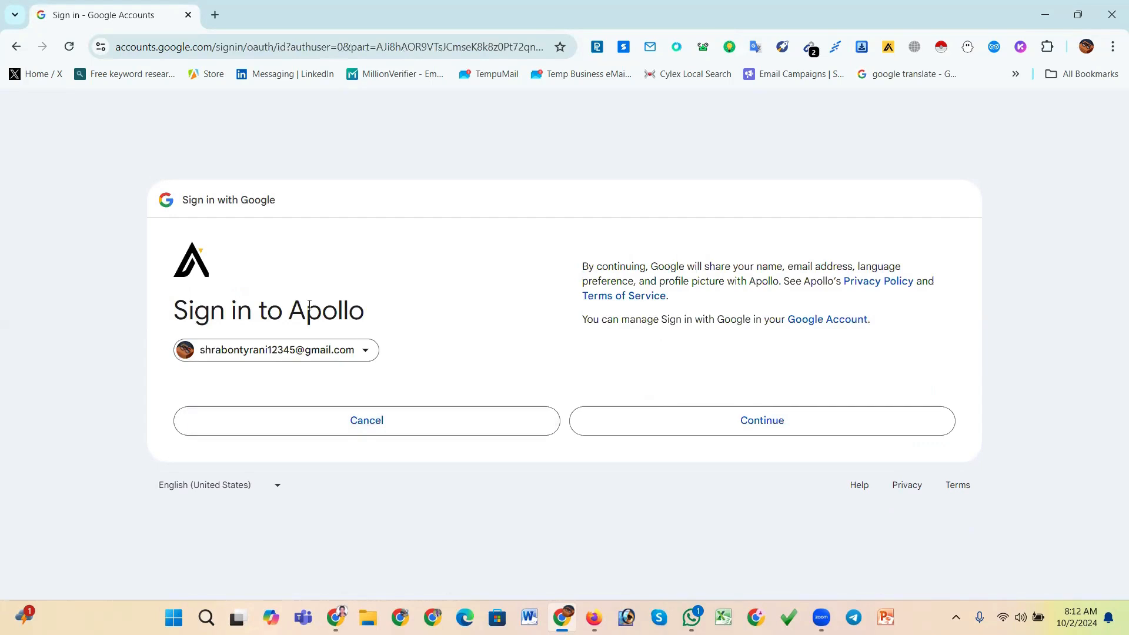
click(753, 429)
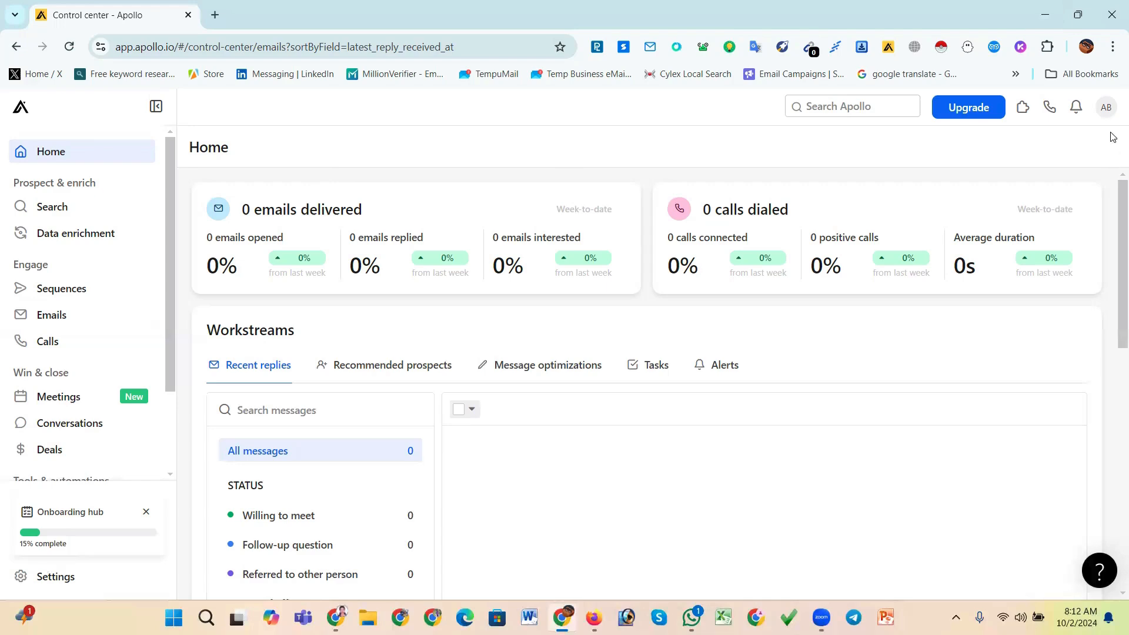
Open your Apollo profile settings from the account menu
click(1106, 109)
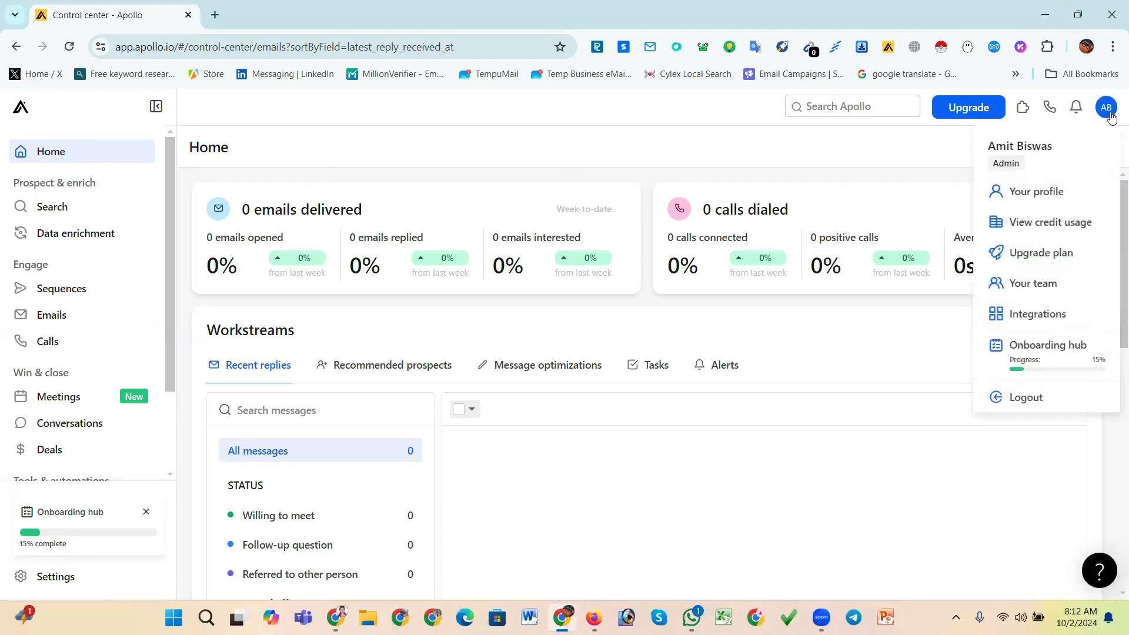
click(1045, 197)
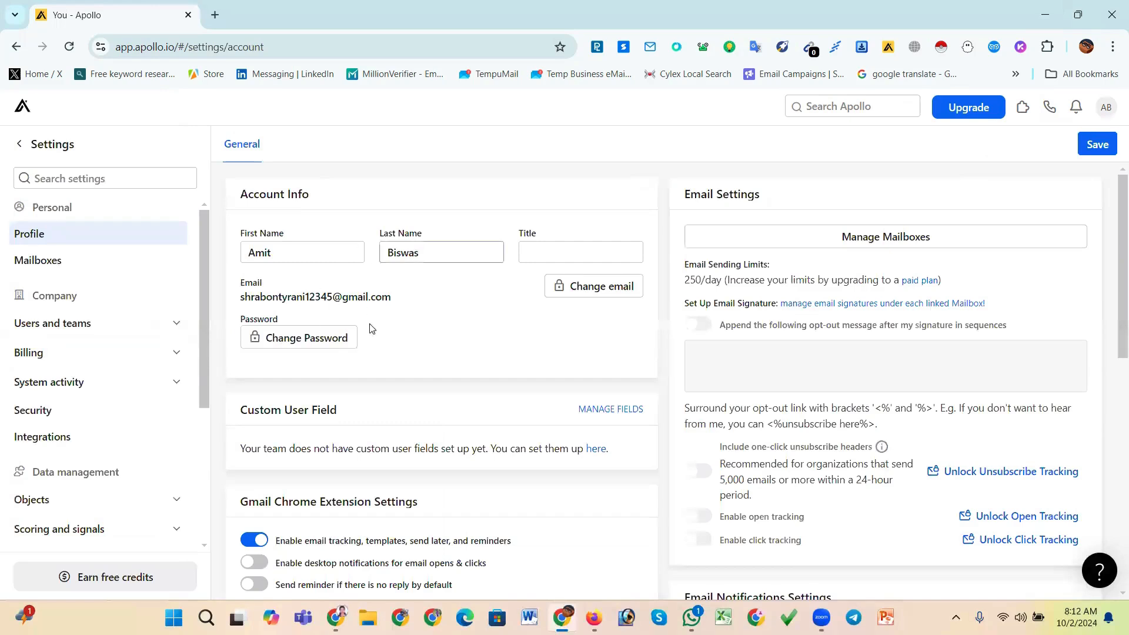
Return to the home page and open the account's credit usage overview
click(20, 109)
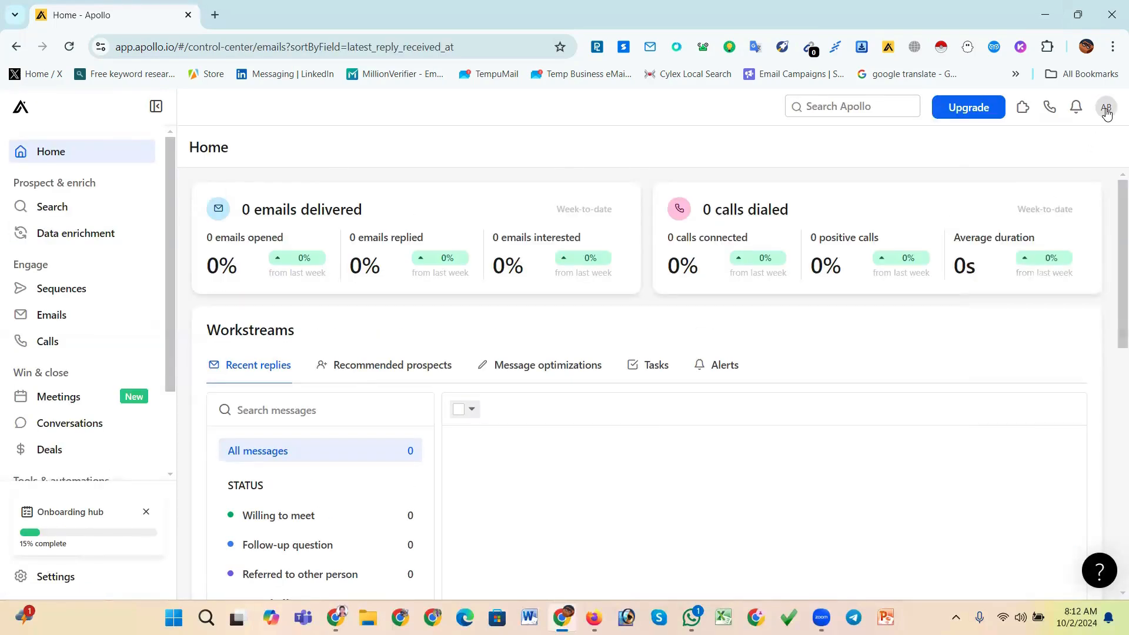
click(1106, 112)
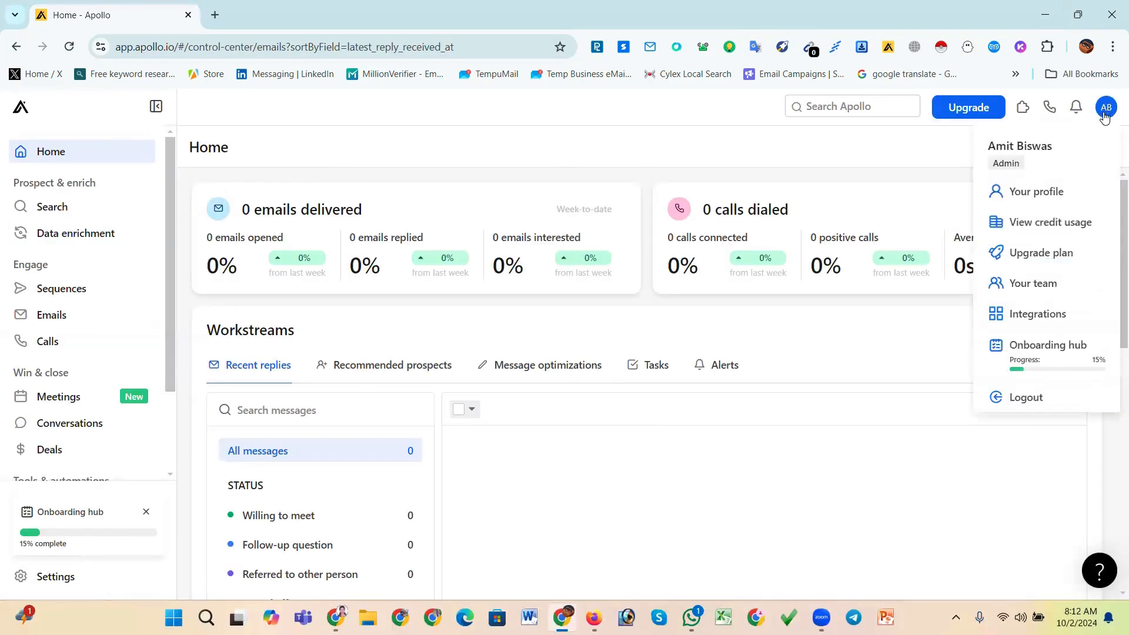
click(1056, 230)
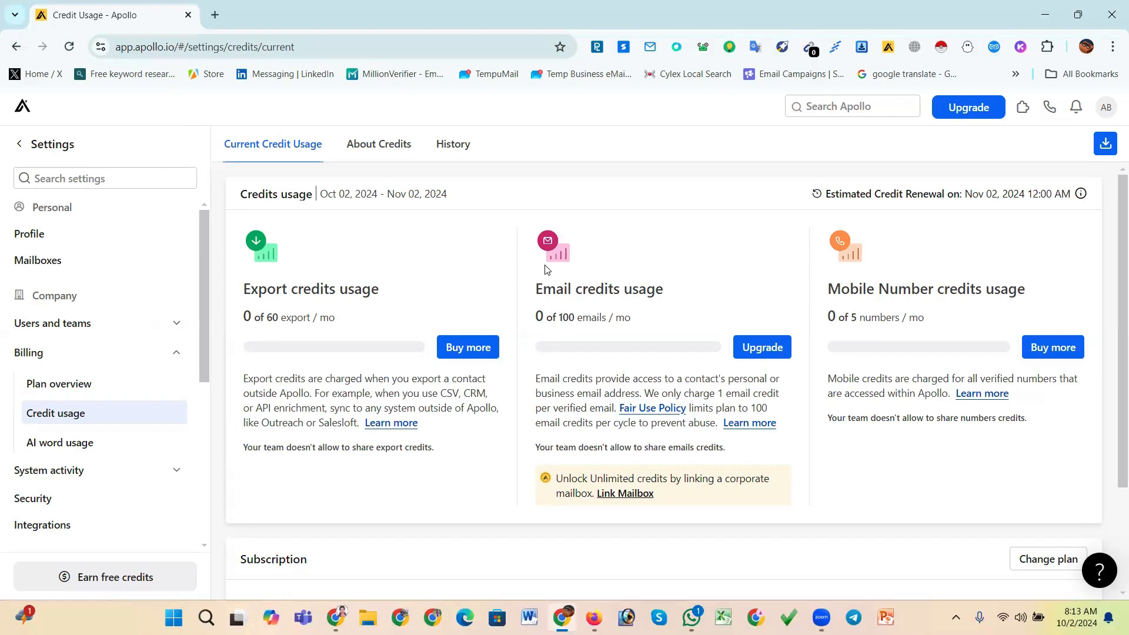
Return to the Apollo home page and navigate back through history to the profile settings page
click(22, 106)
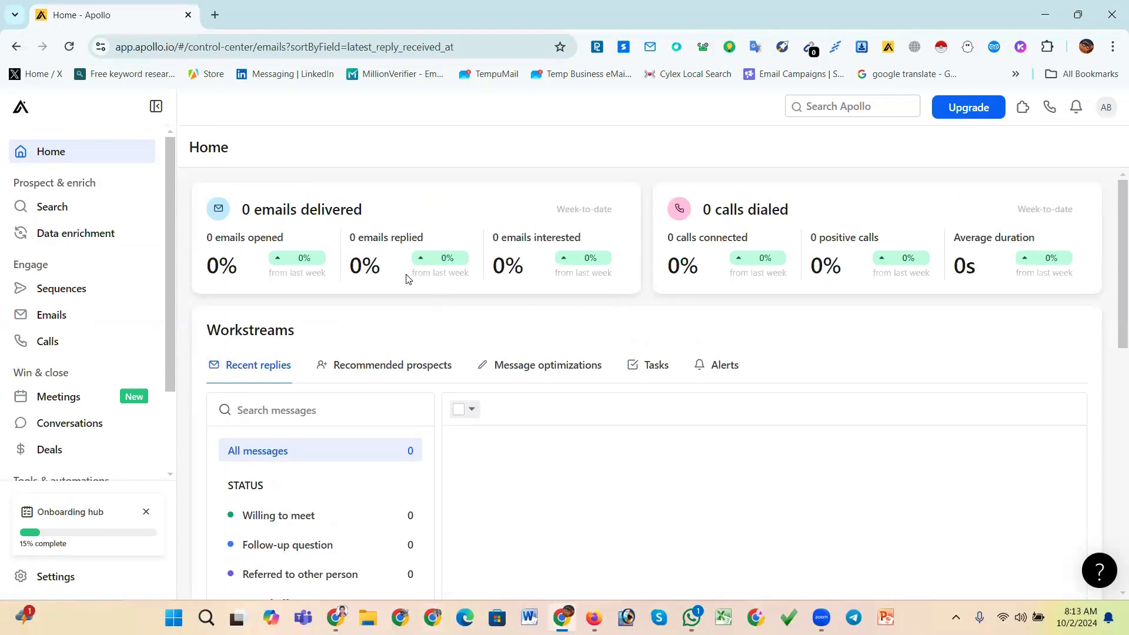
click(21, 50)
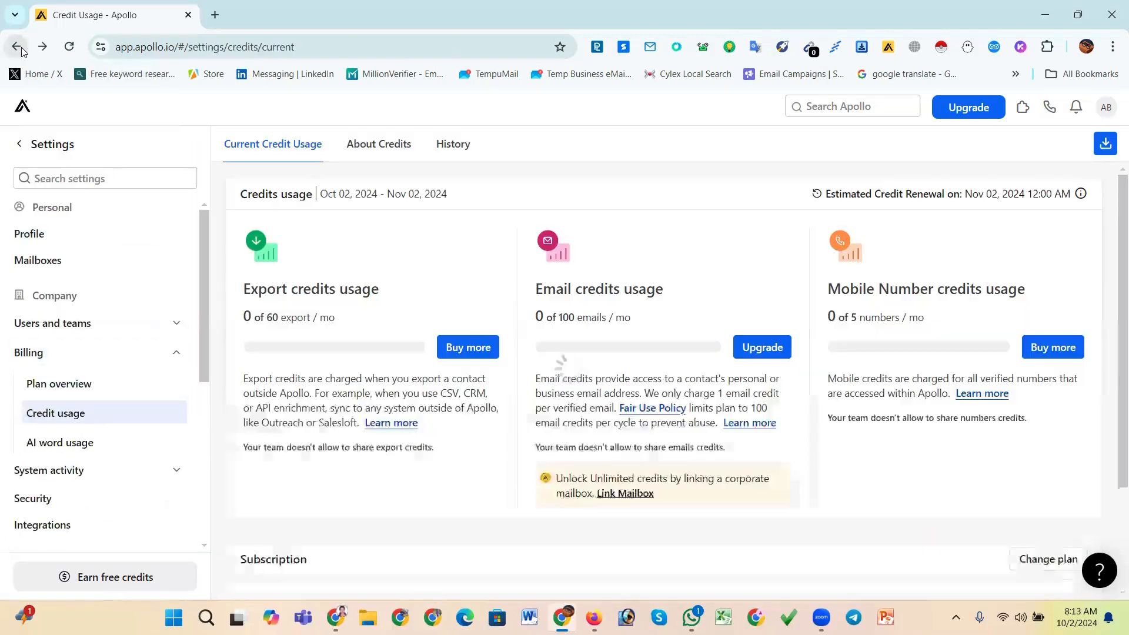
click(18, 48)
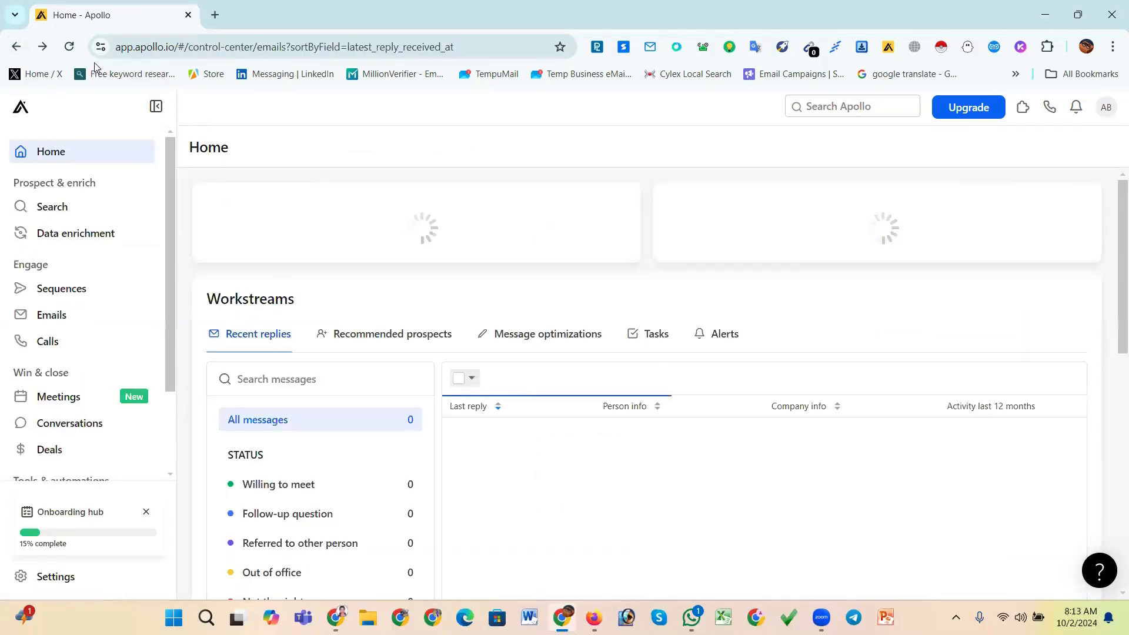
click(18, 48)
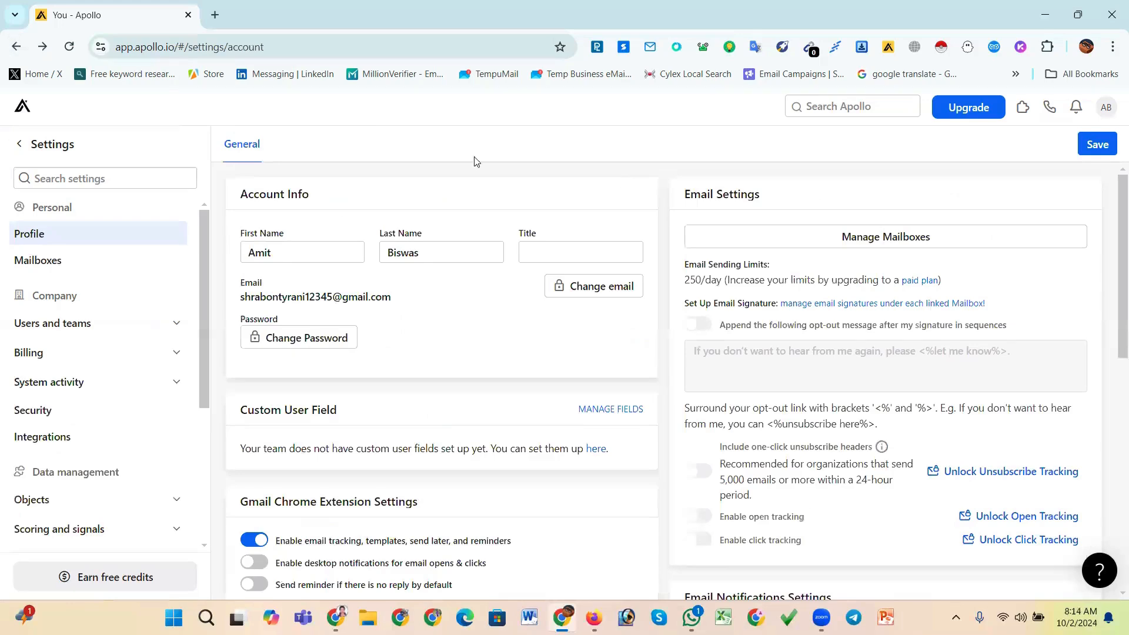
Log out of Apollo from the account menu
click(1087, 48)
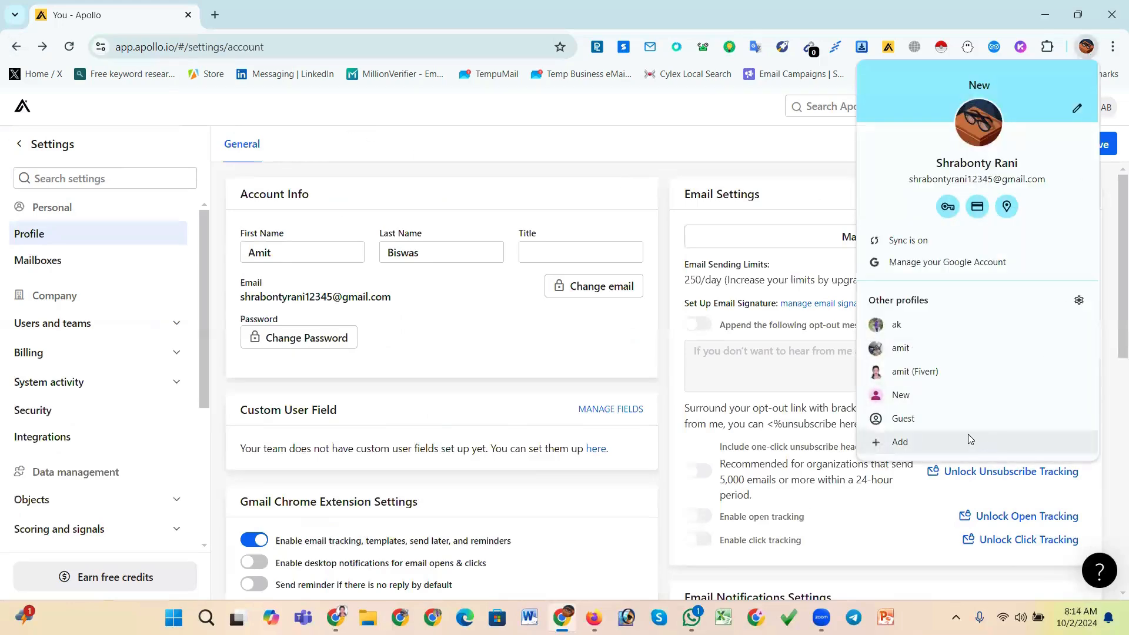
click(615, 146)
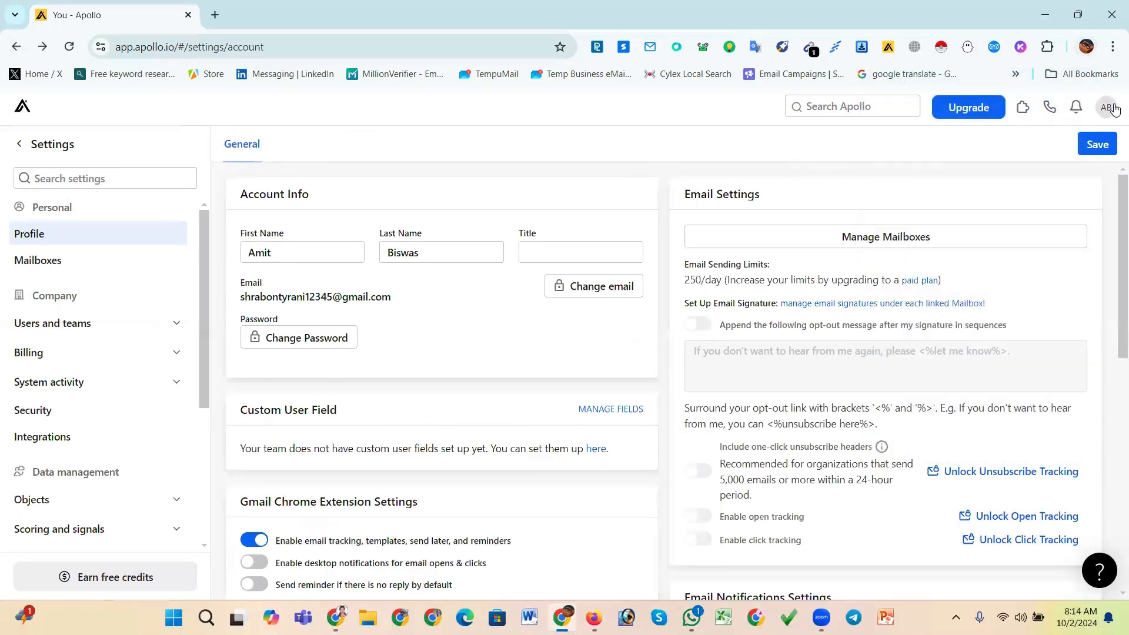
click(1106, 107)
click(1025, 397)
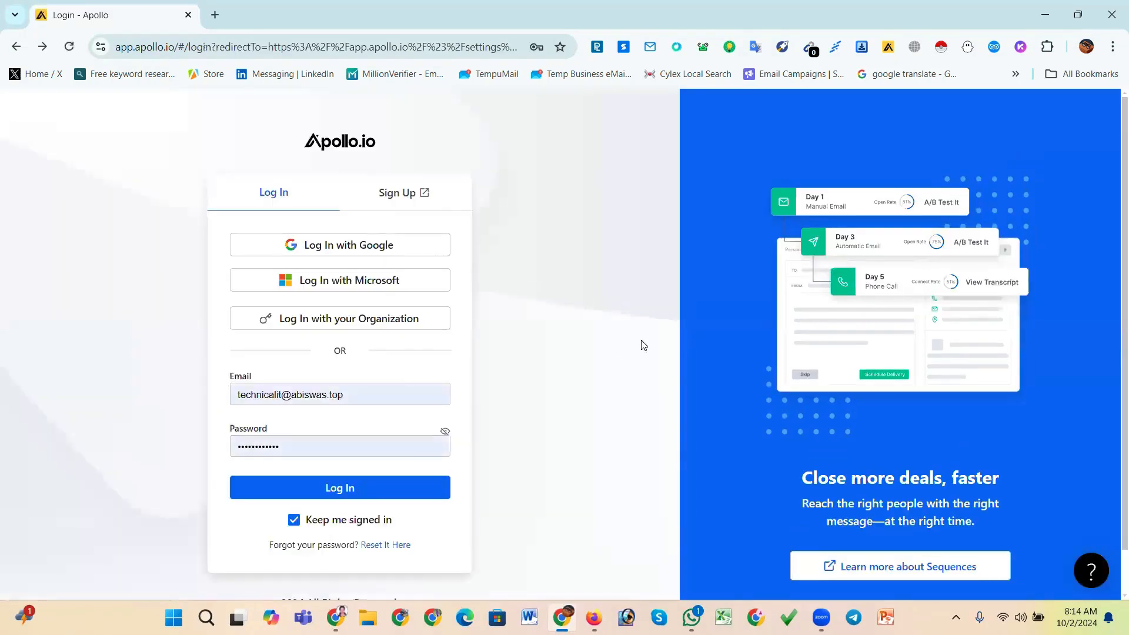
Switch to Firefox, log in to the PutulHost client area and close the notice popup
scroll(555, 306, down, 1)
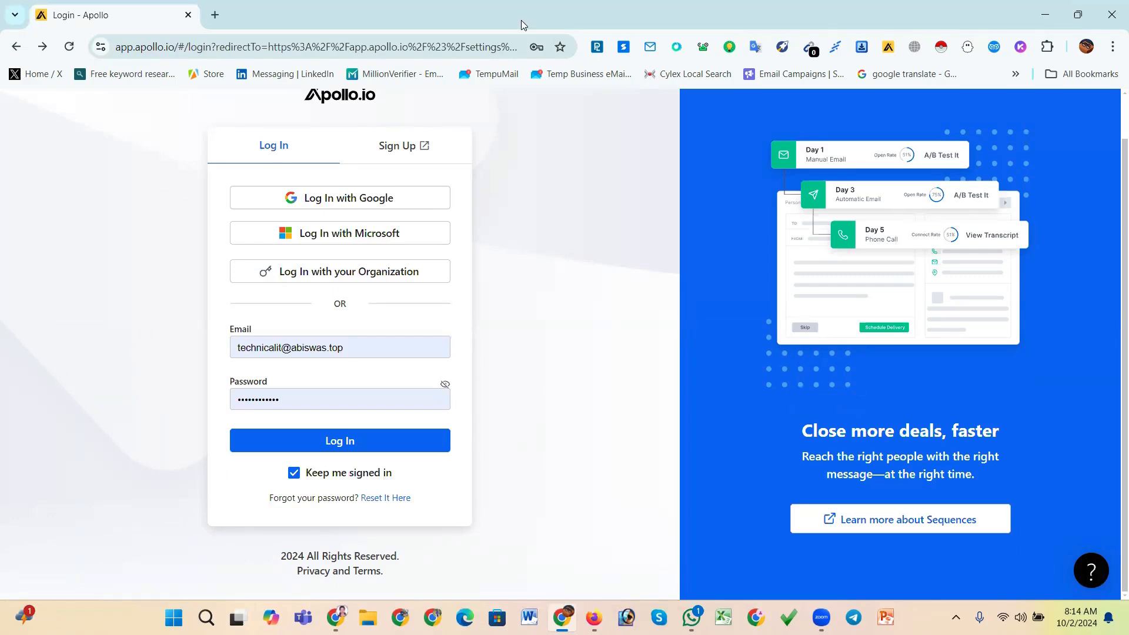
key(alt+Tab)
click(365, 78)
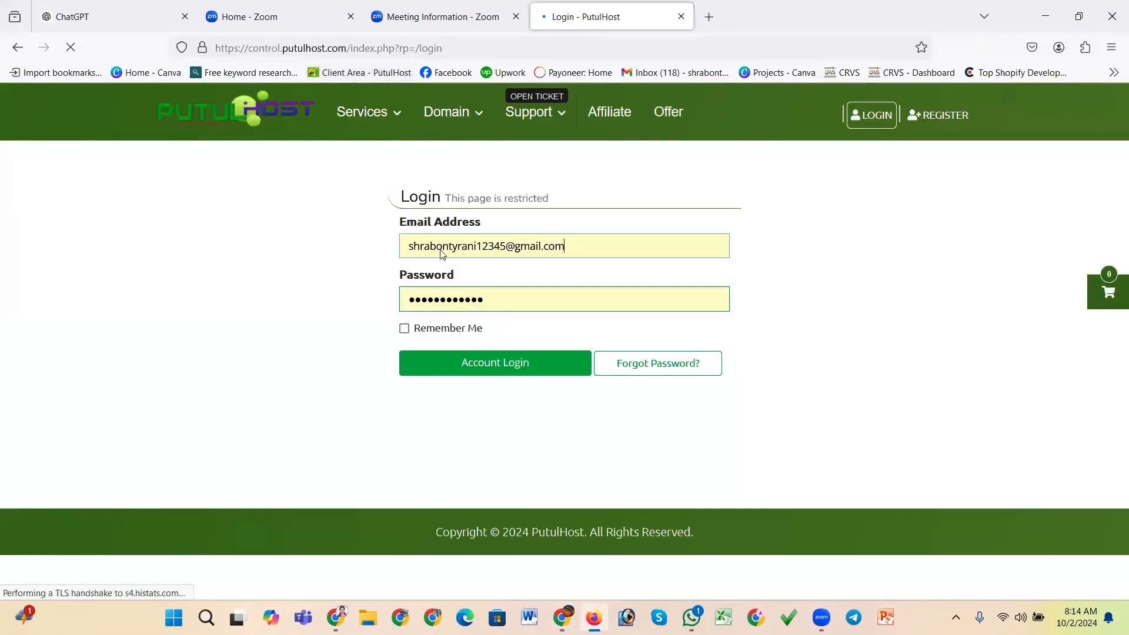
click(479, 365)
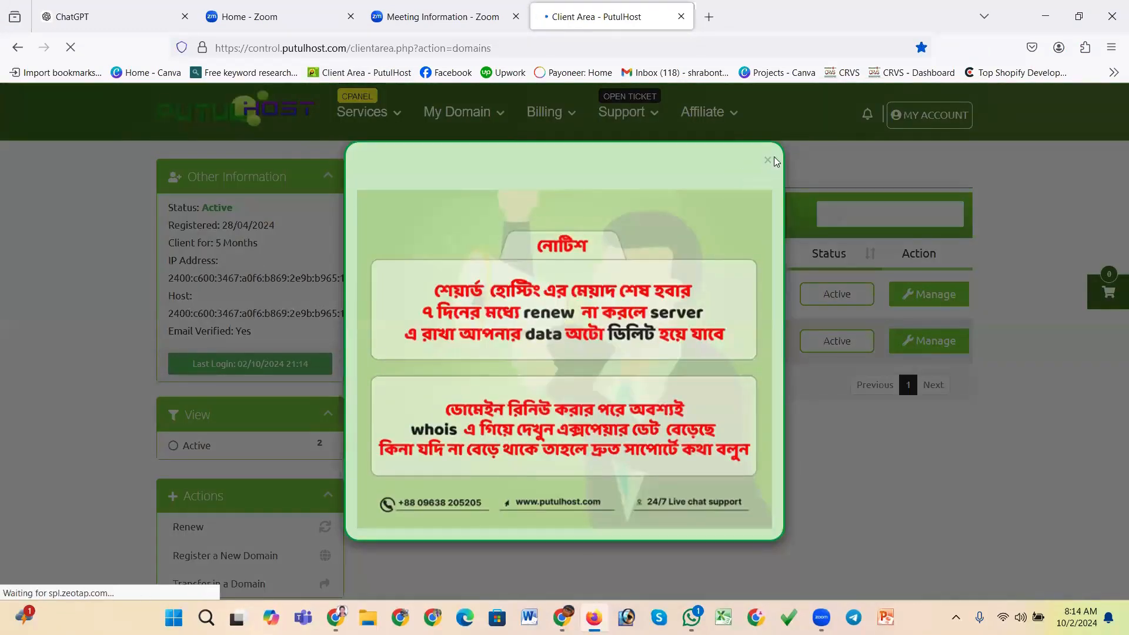
click(768, 156)
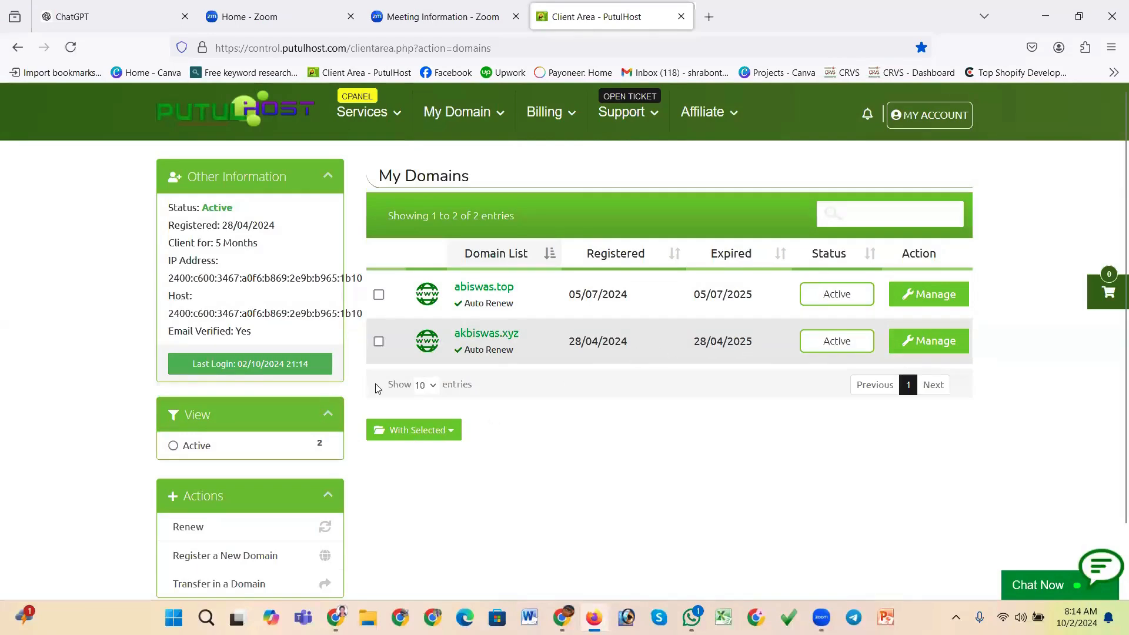
Open the client area dashboard, log in to cPanel and open Email Accounts
click(223, 122)
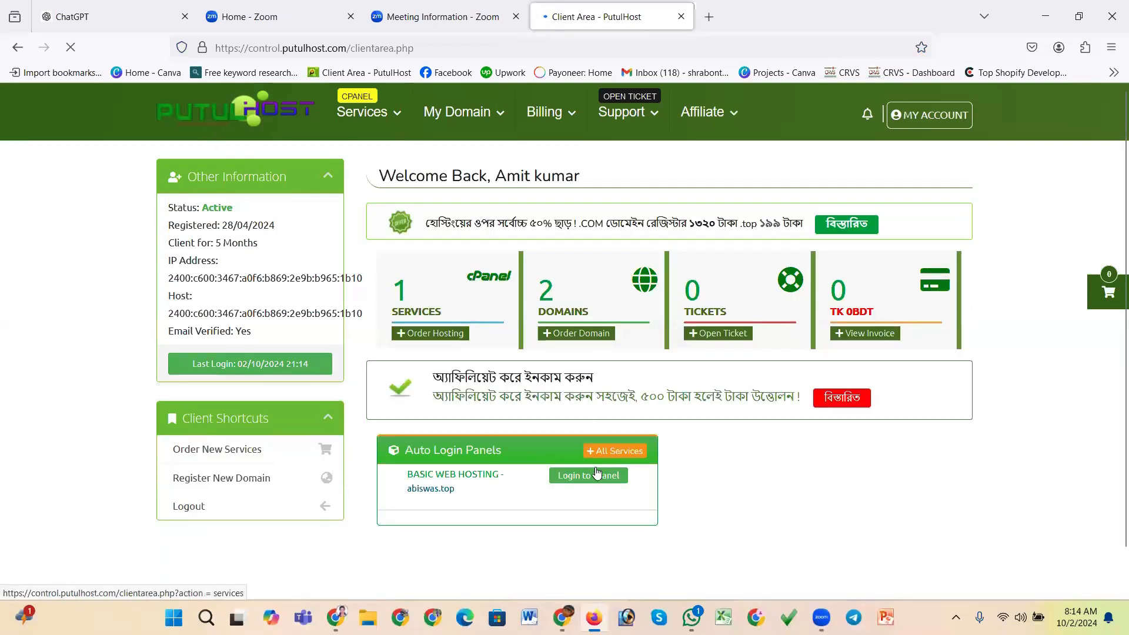
click(596, 474)
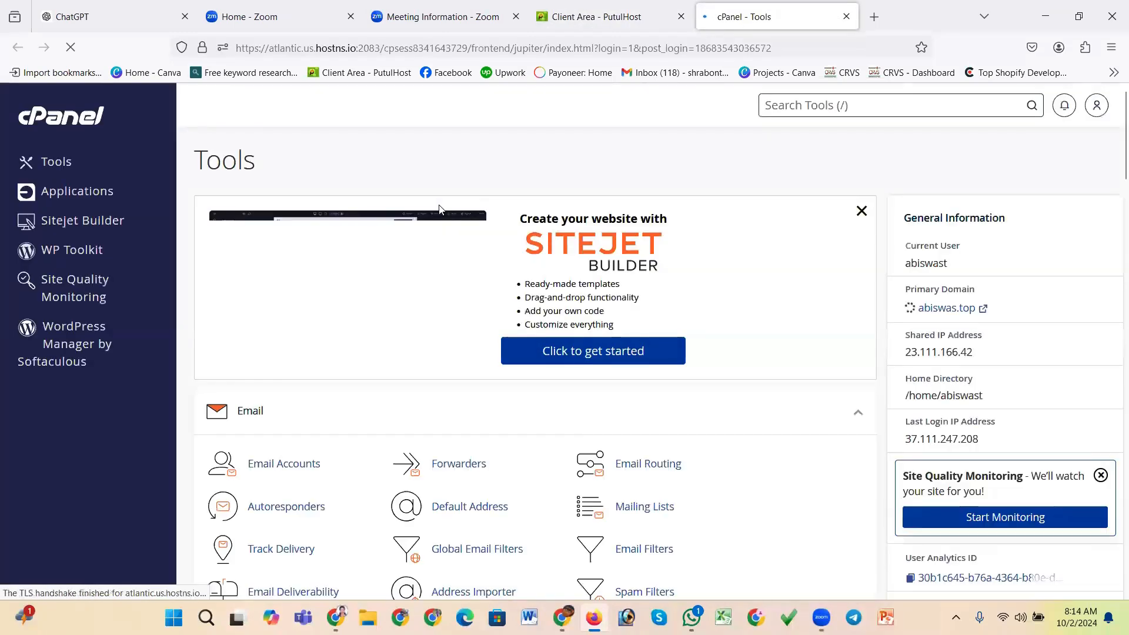
scroll(427, 215, down, 2)
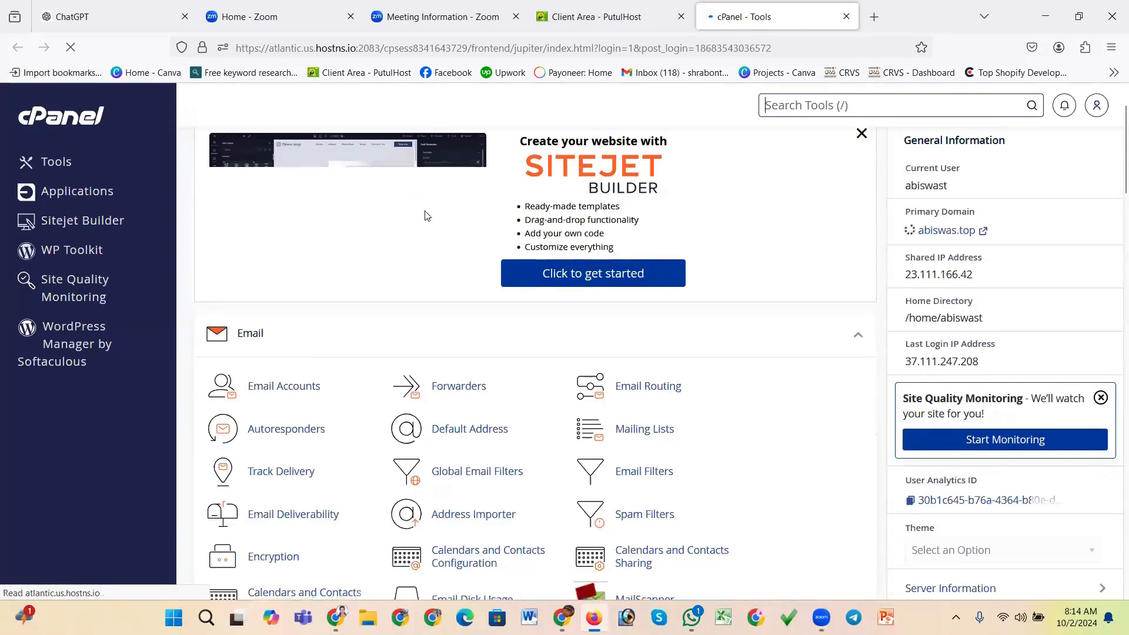
click(298, 389)
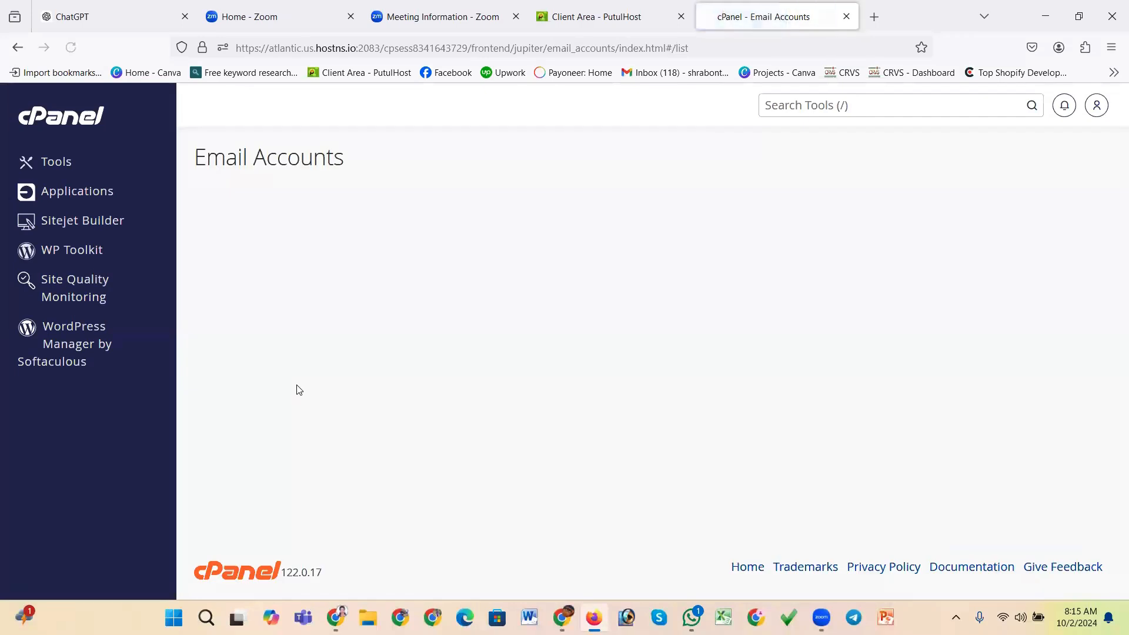
scroll(660, 259, down, 3)
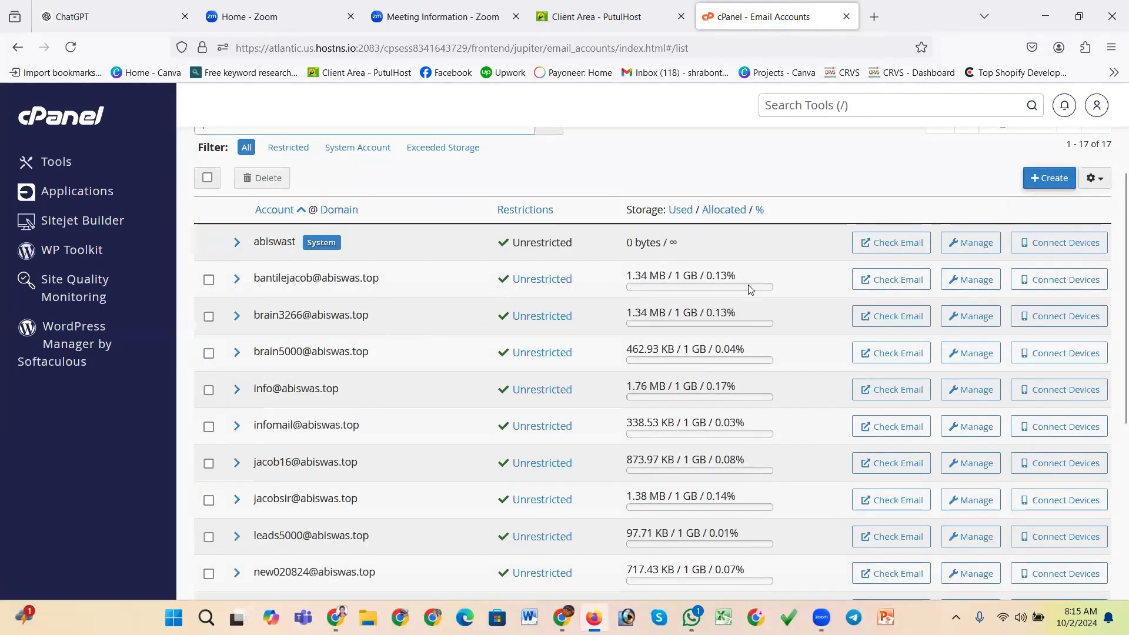
click(1050, 178)
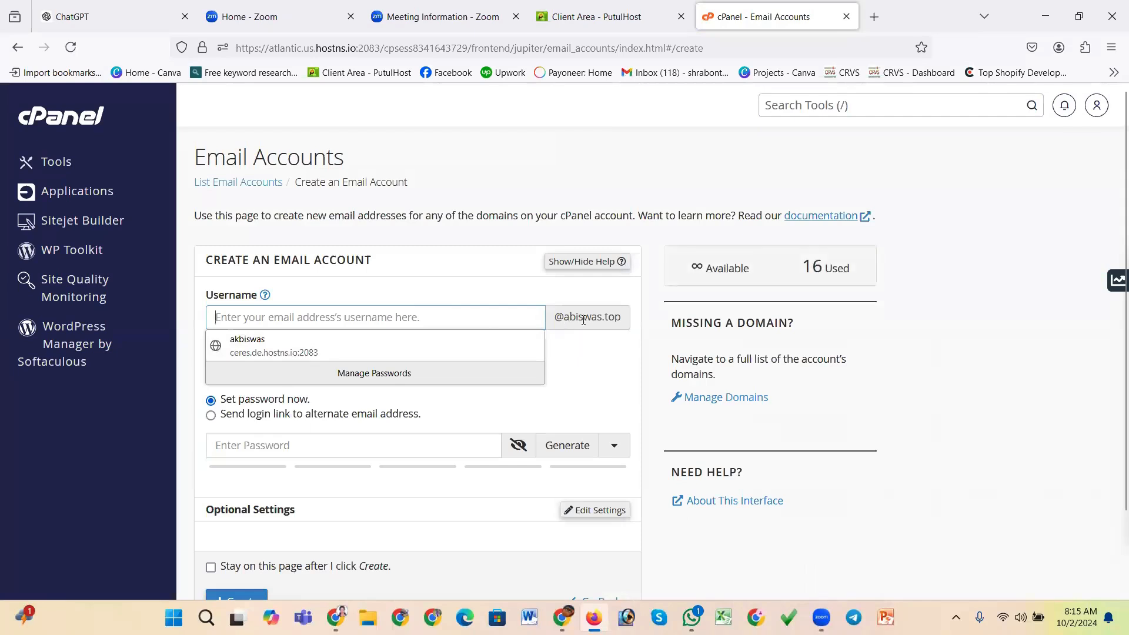
click(316, 318)
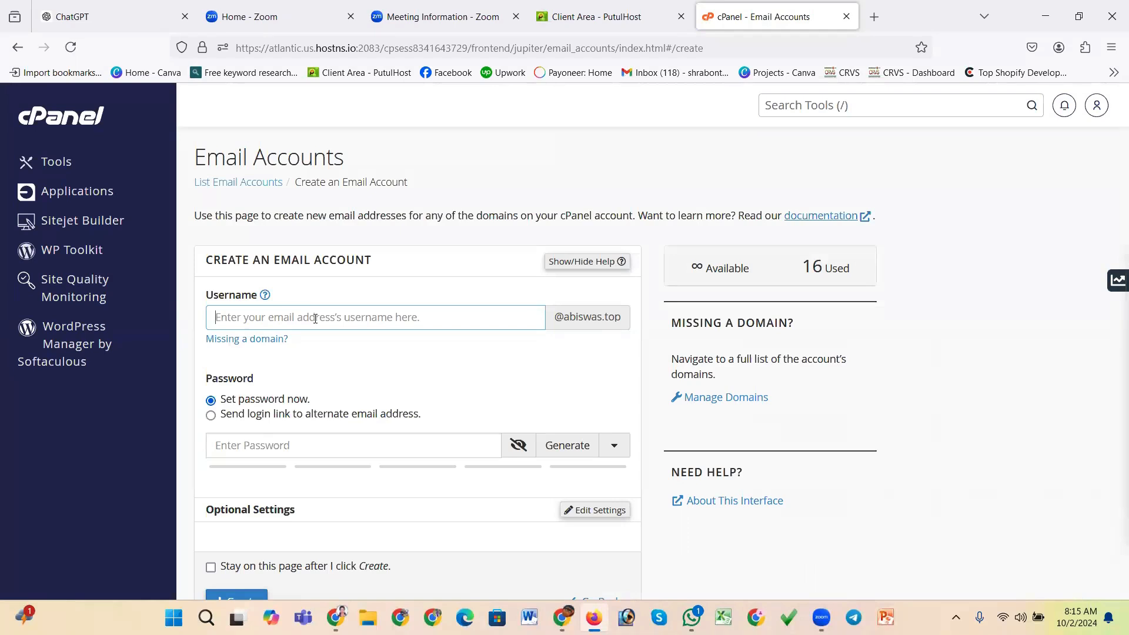
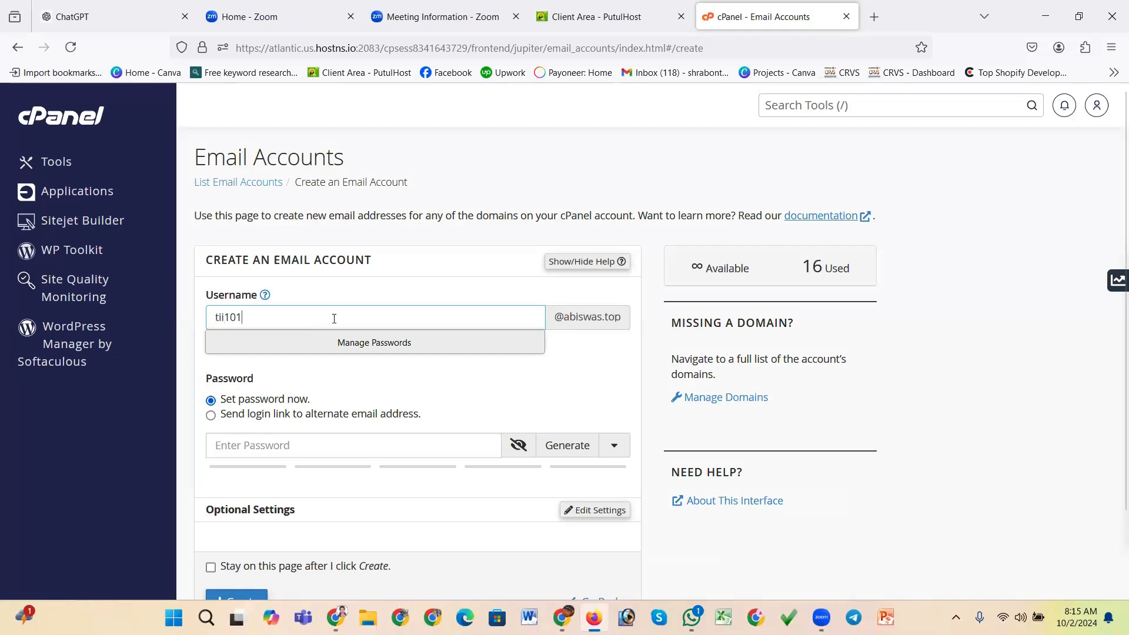
Enter a password for the new email account and create it
scroll(397, 362, down, 2)
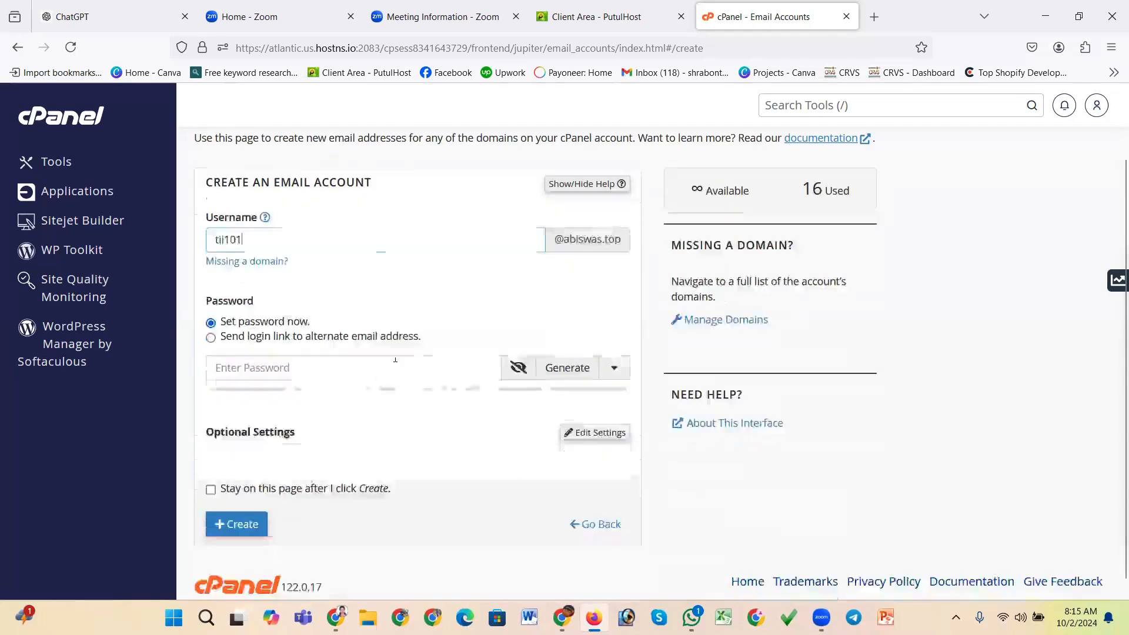
click(322, 369)
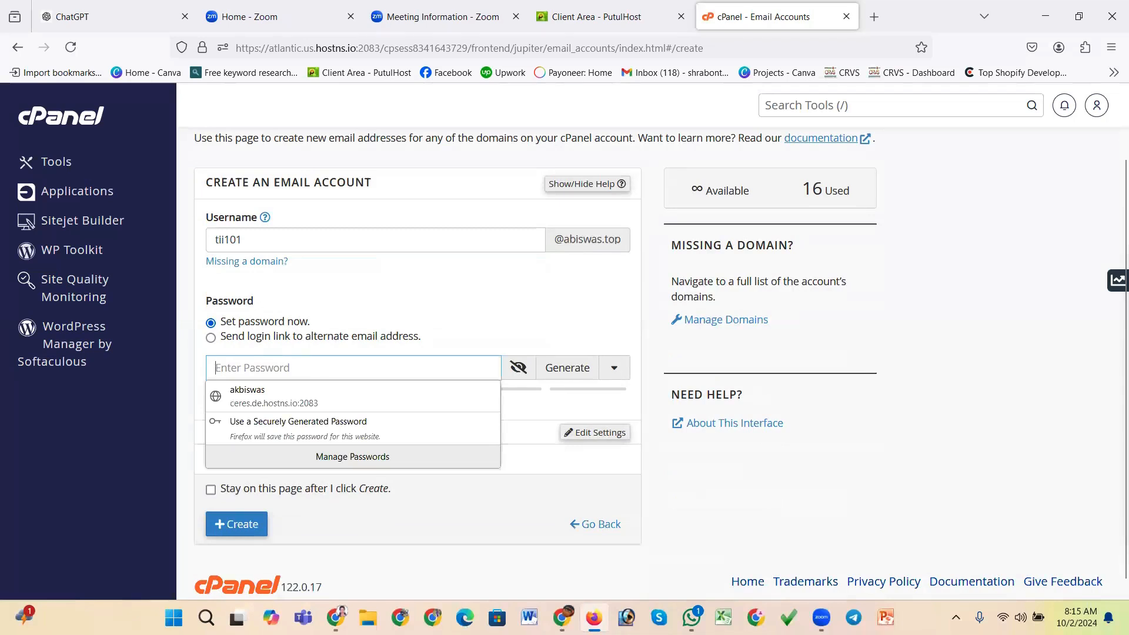
text(••••)
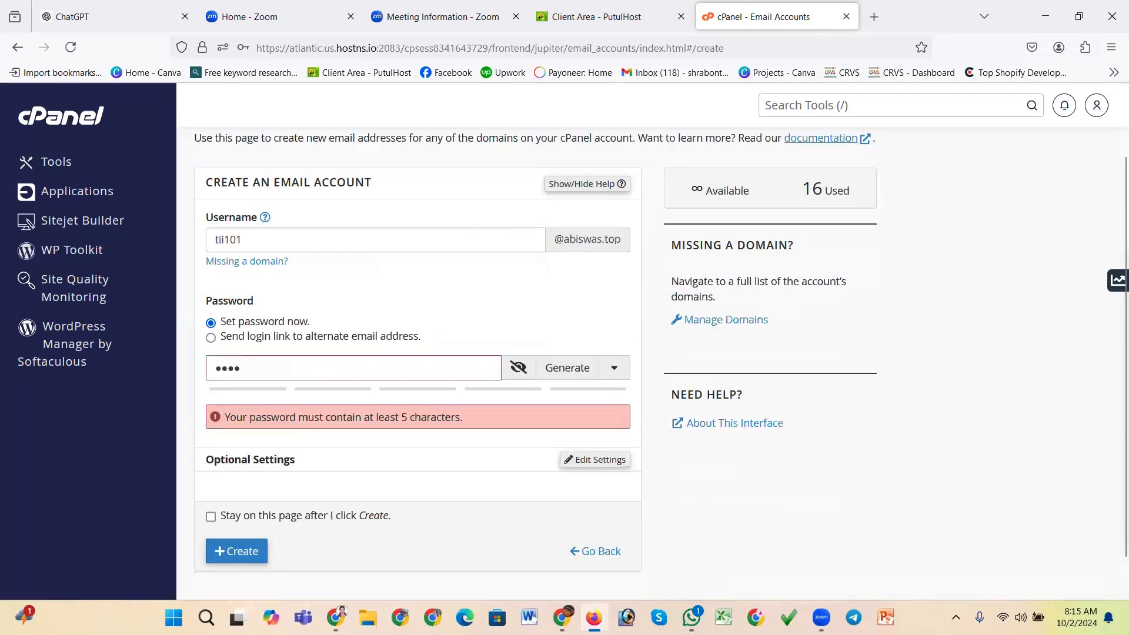
text(••••••)
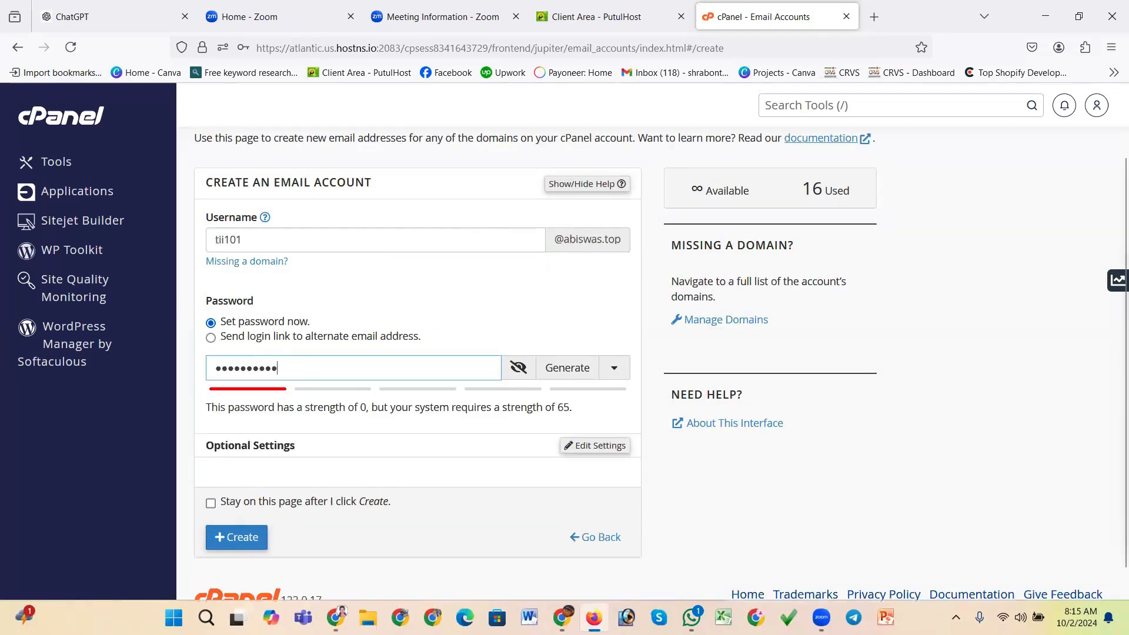
text(••)
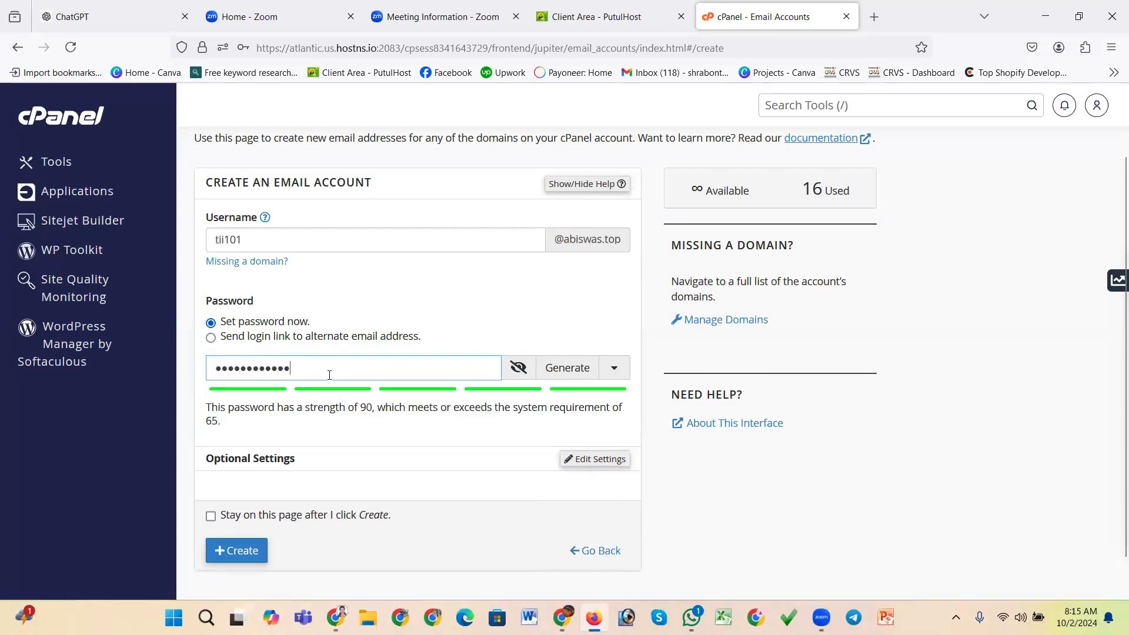
scroll(268, 509, down, 2)
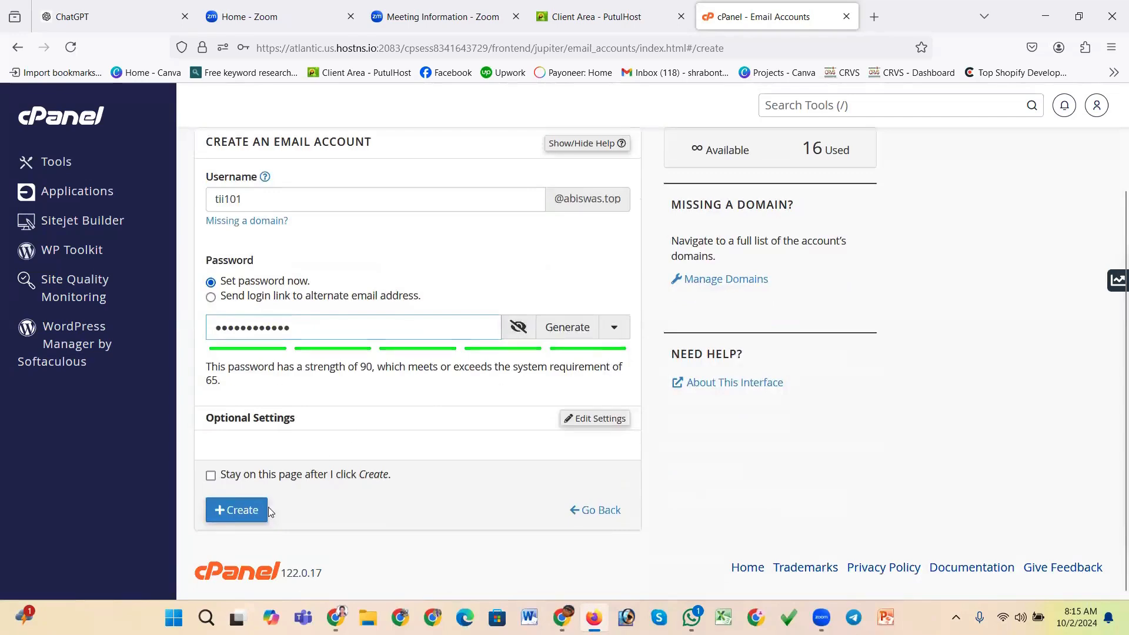
click(253, 514)
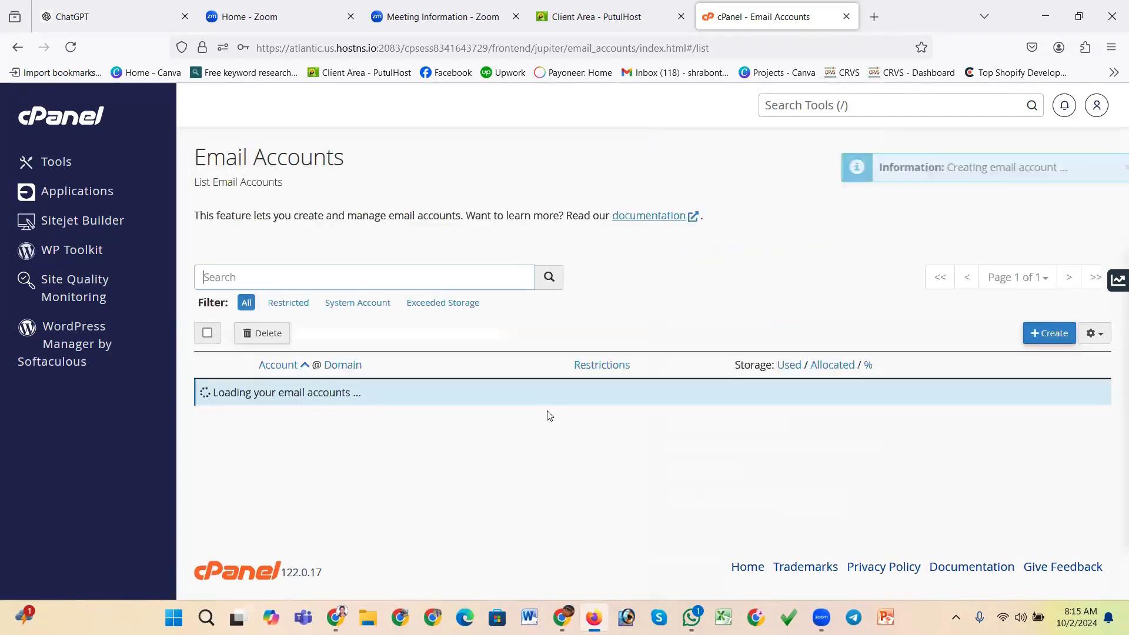
scroll(449, 409, down, 10)
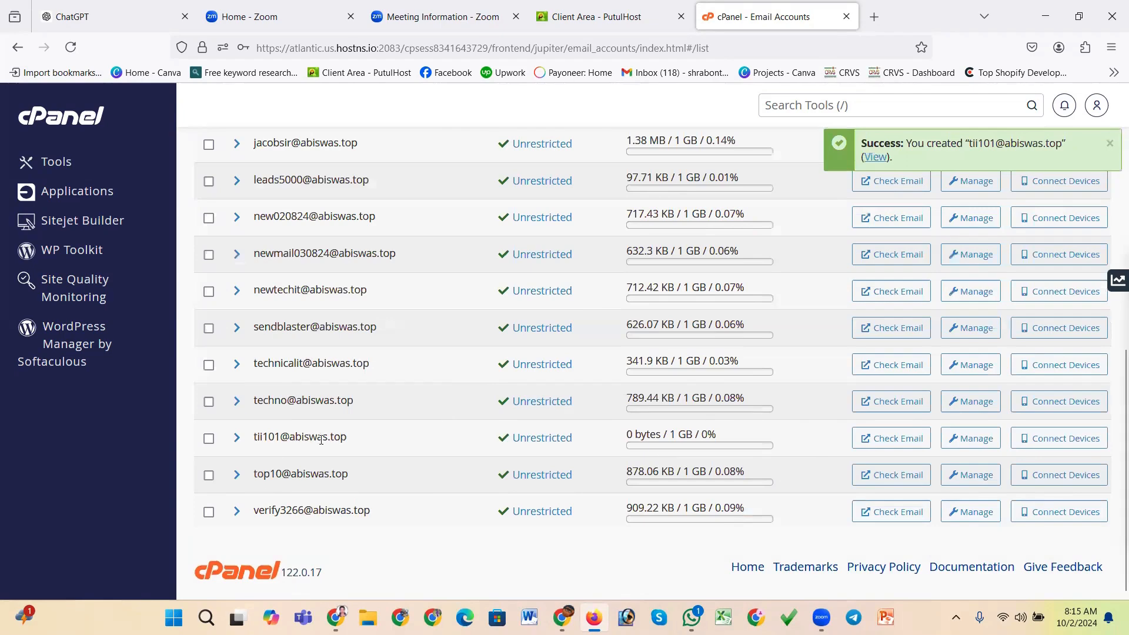
drag(353, 441, 254, 439)
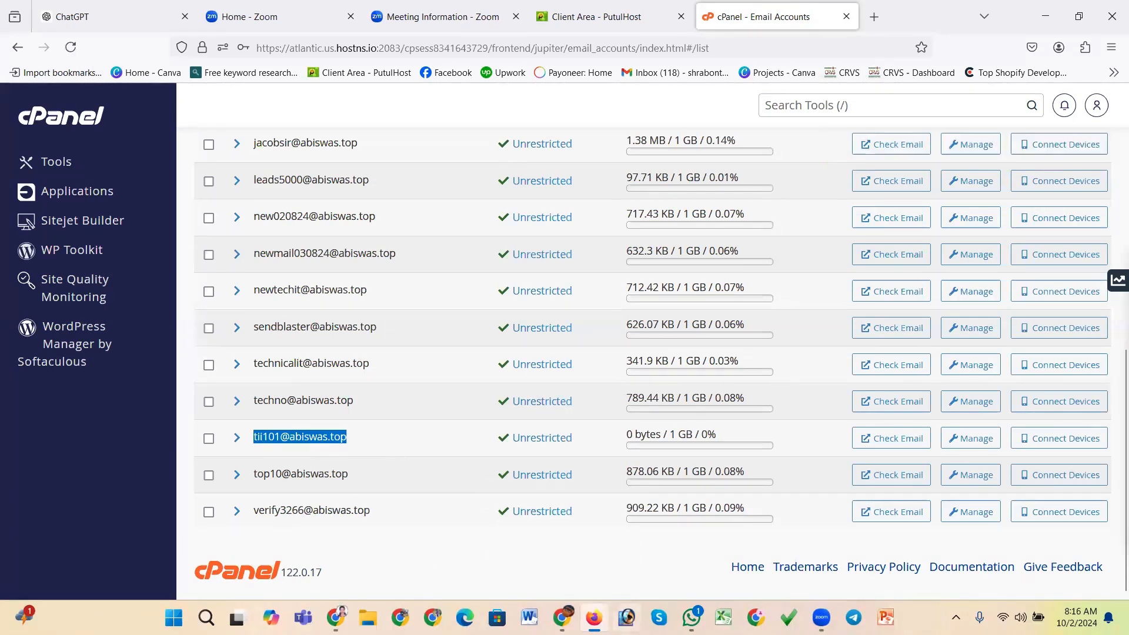
click(563, 618)
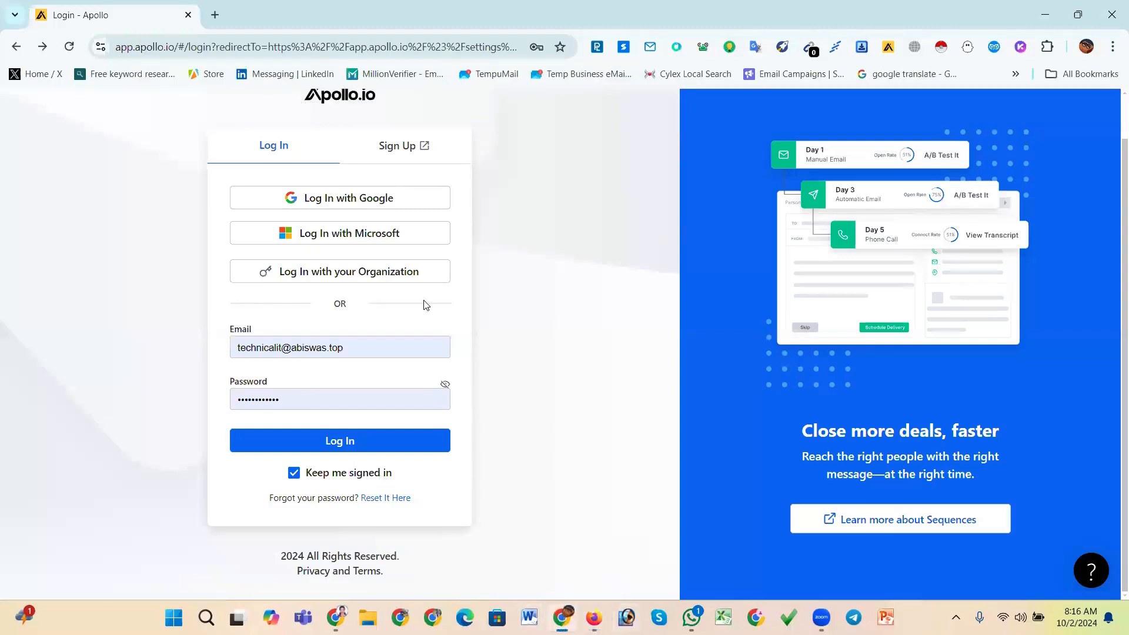
click(403, 151)
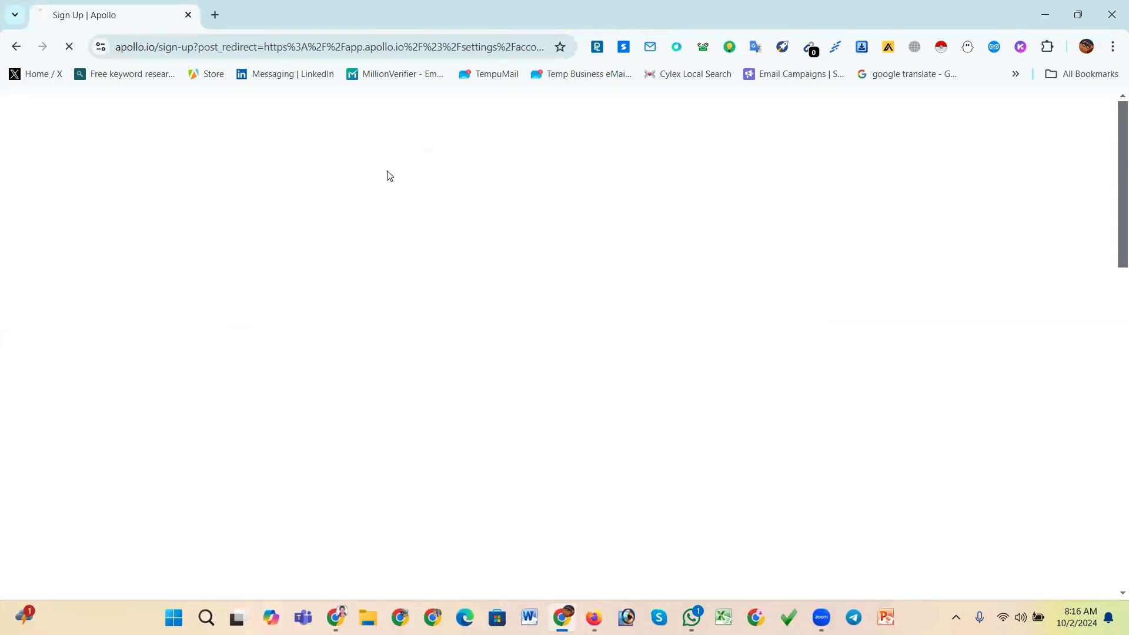
scroll(421, 297, down, 3)
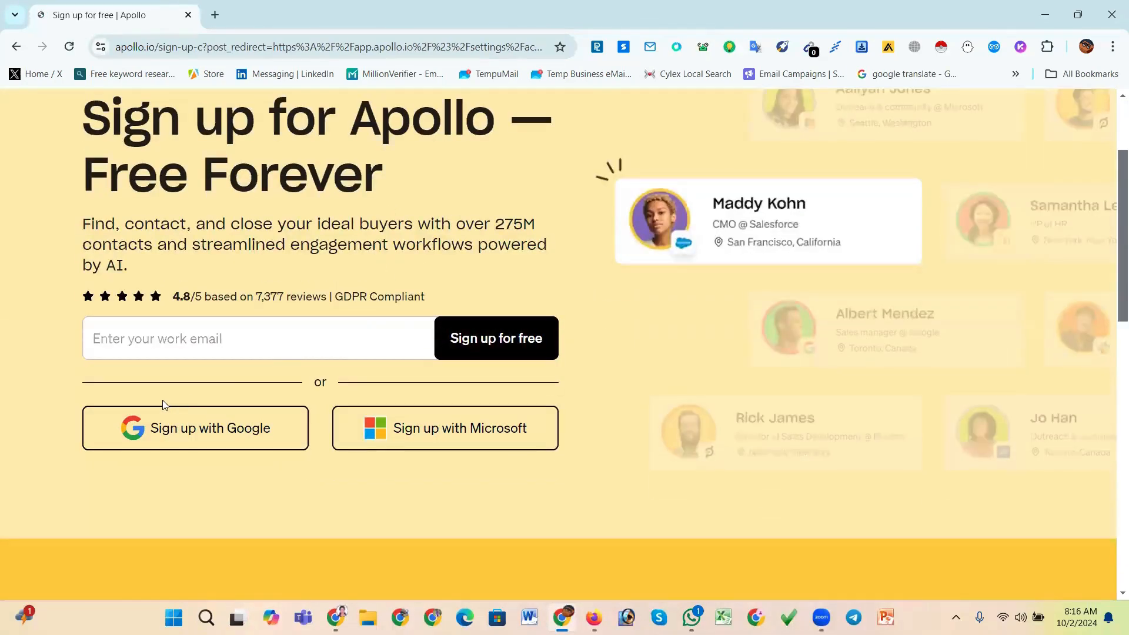
click(222, 340)
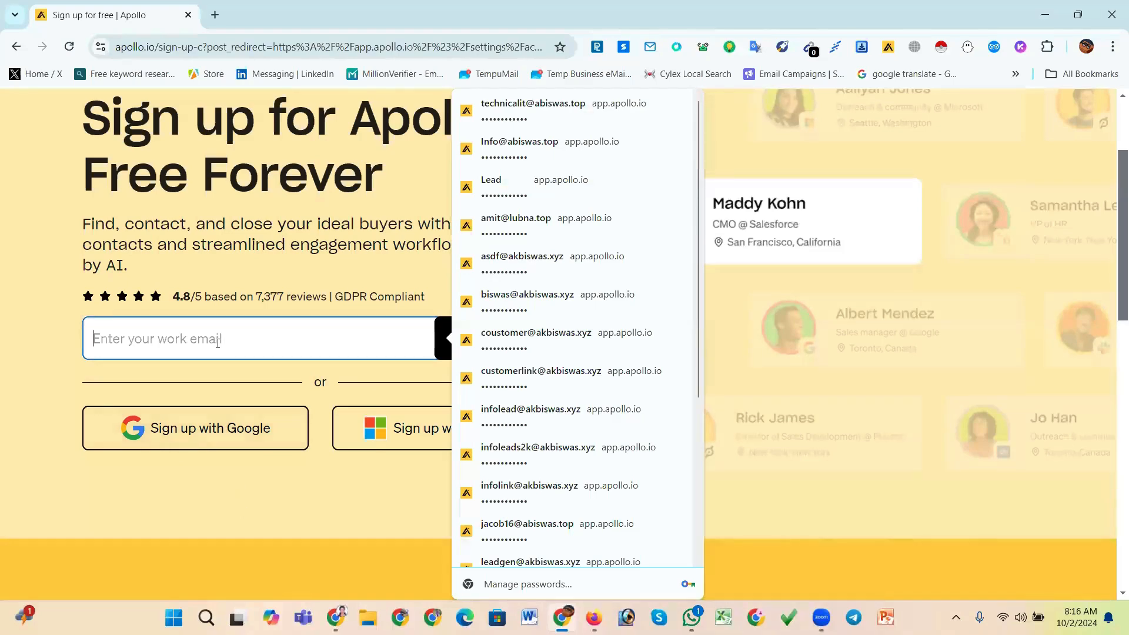
key(ctrl+v)
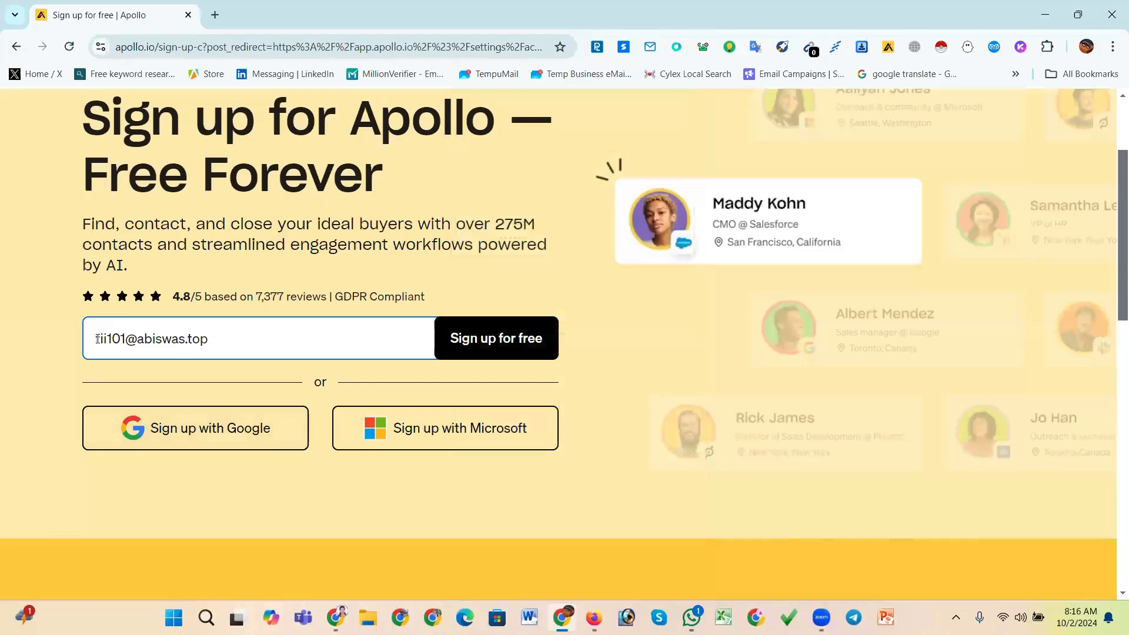
click(483, 346)
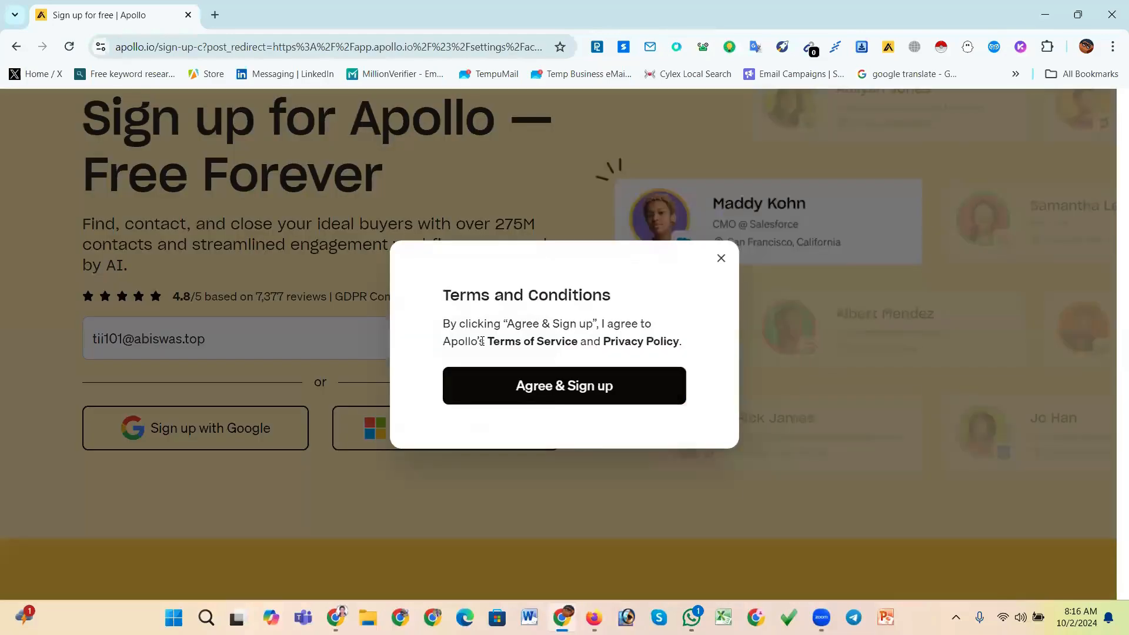
click(560, 387)
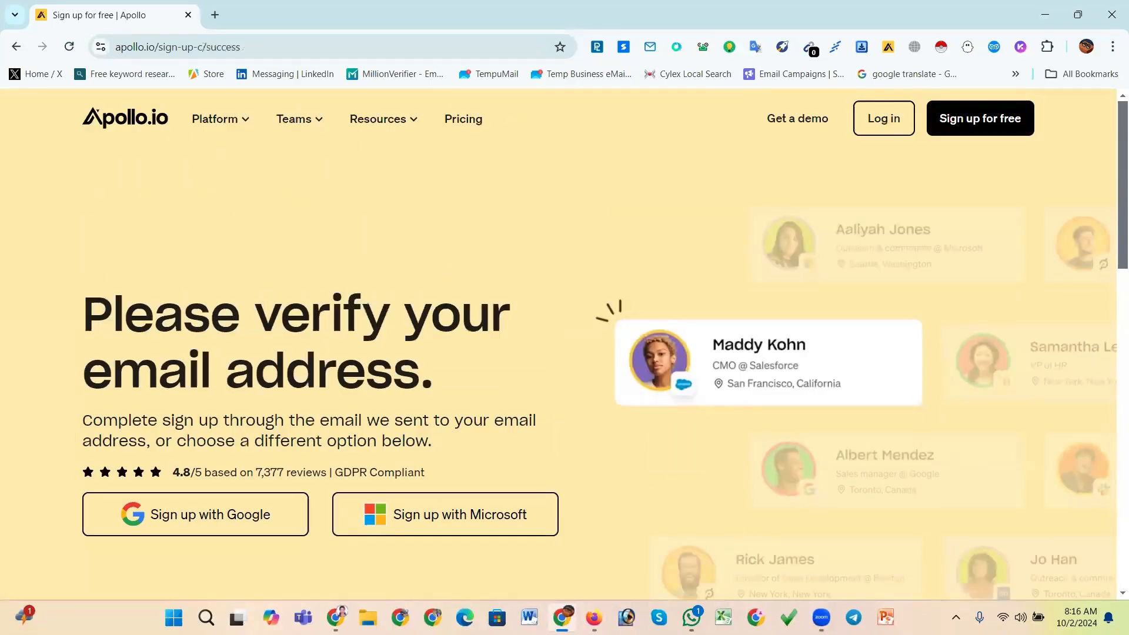
click(594, 617)
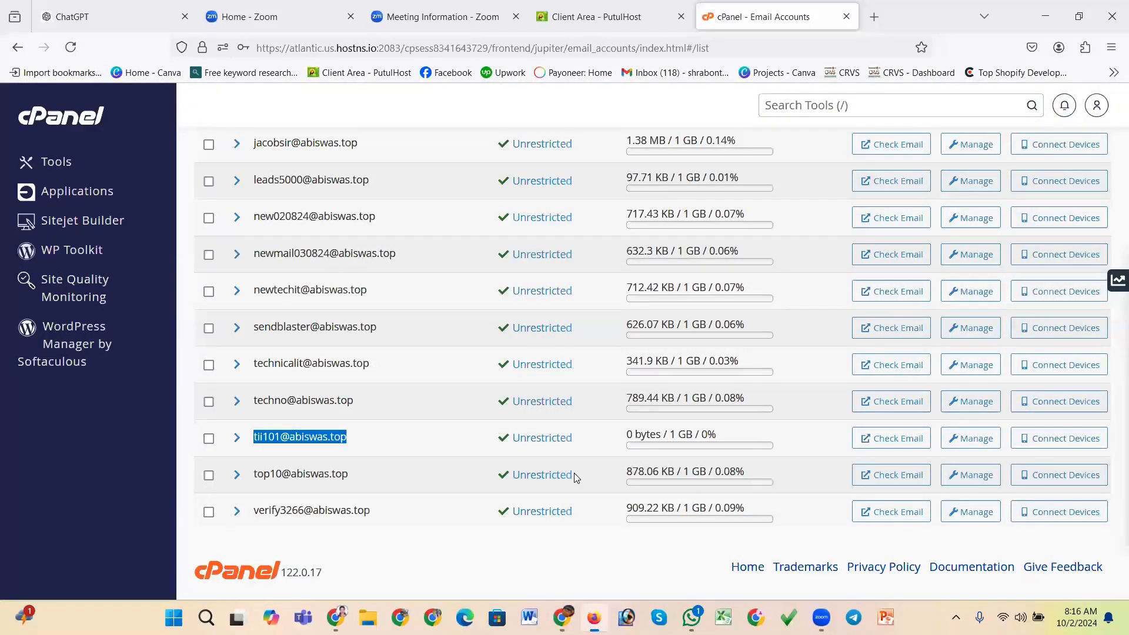
click(882, 438)
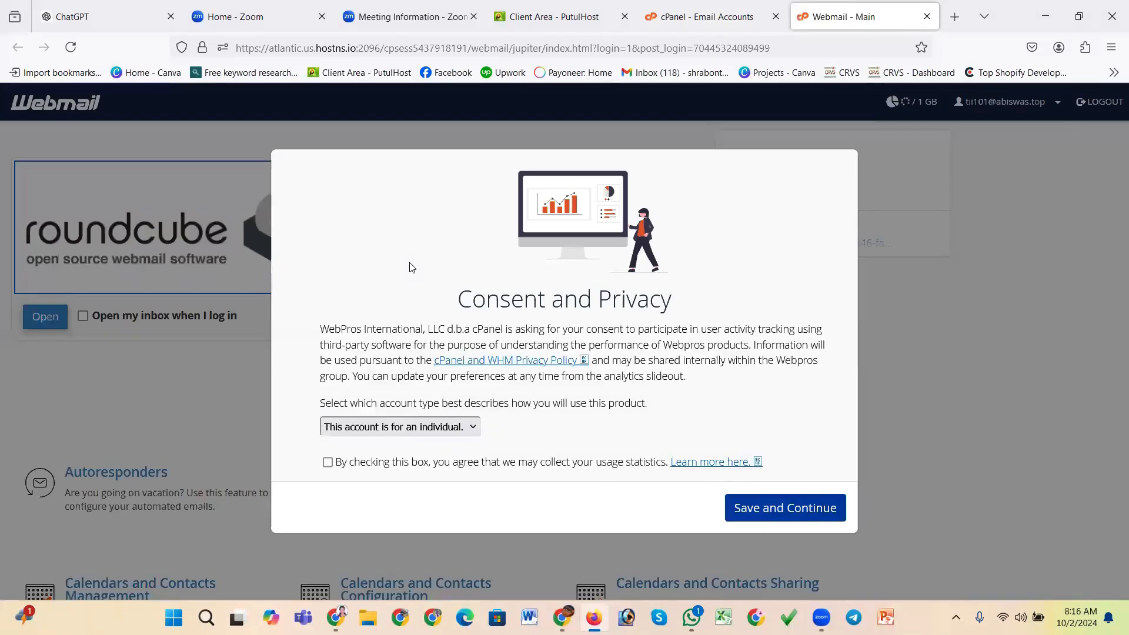
click(746, 508)
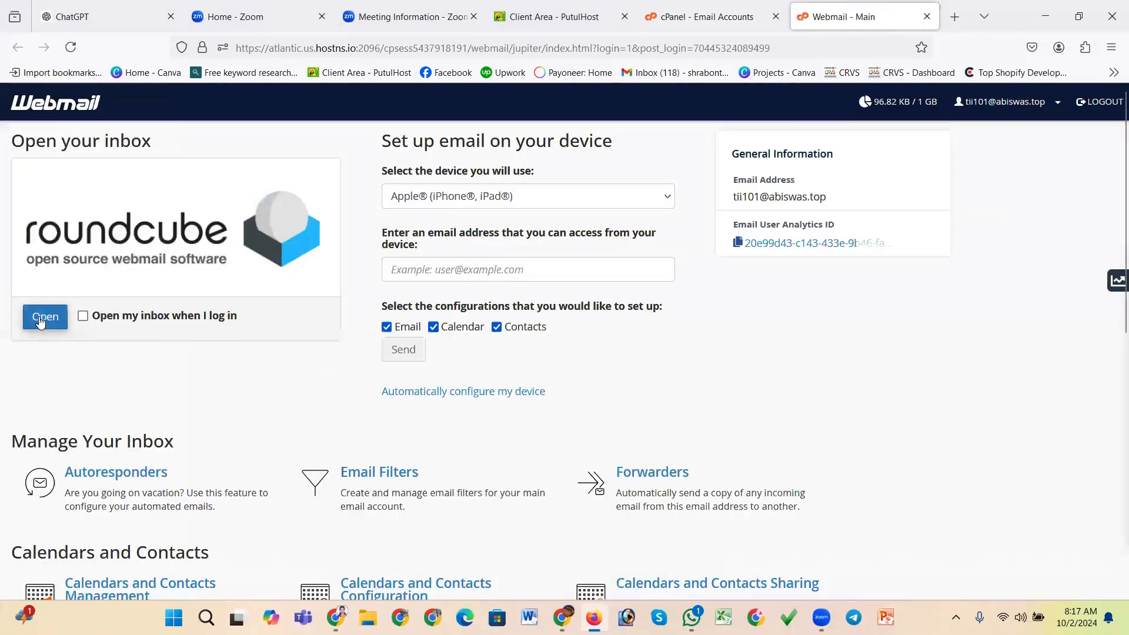
click(59, 318)
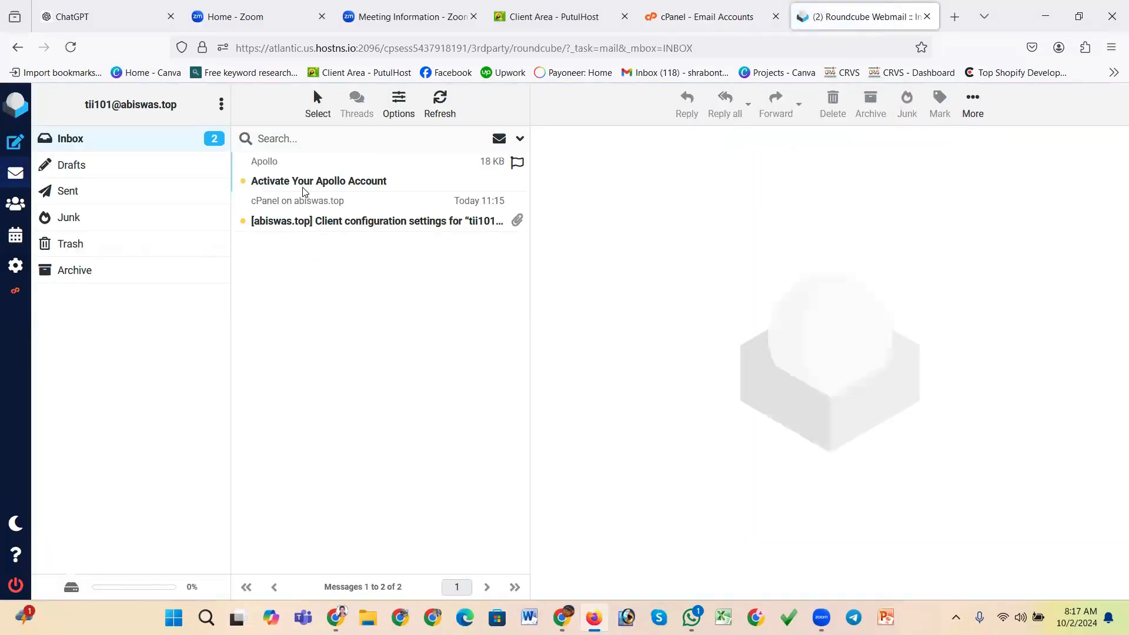
Open the Activate Your Apollo Account email and follow its activation link
click(306, 187)
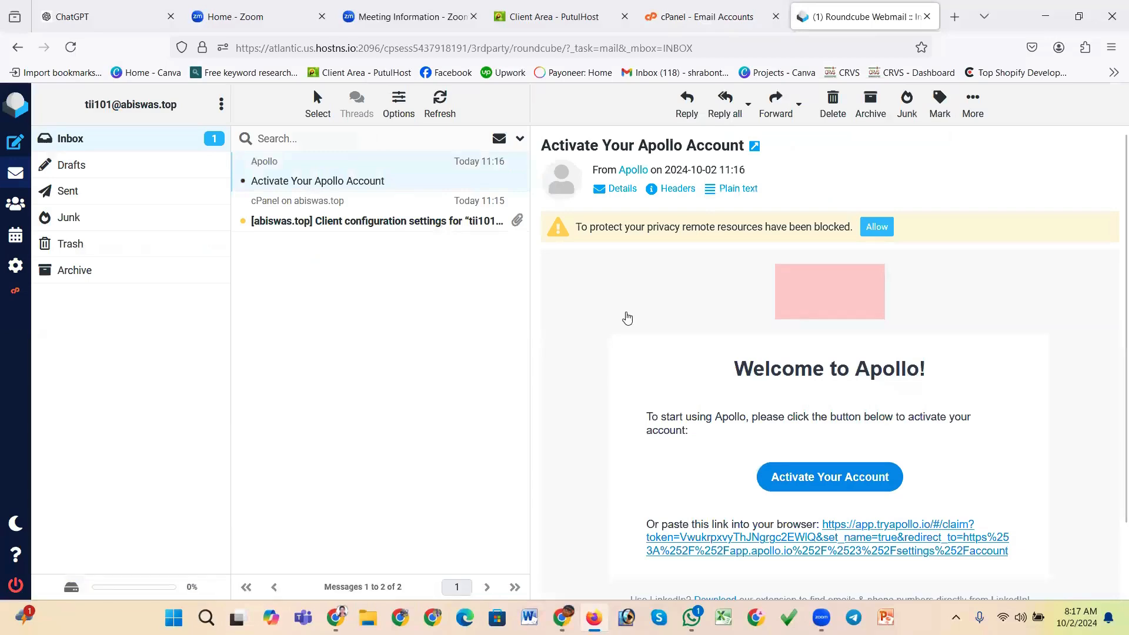
scroll(802, 398, down, 2)
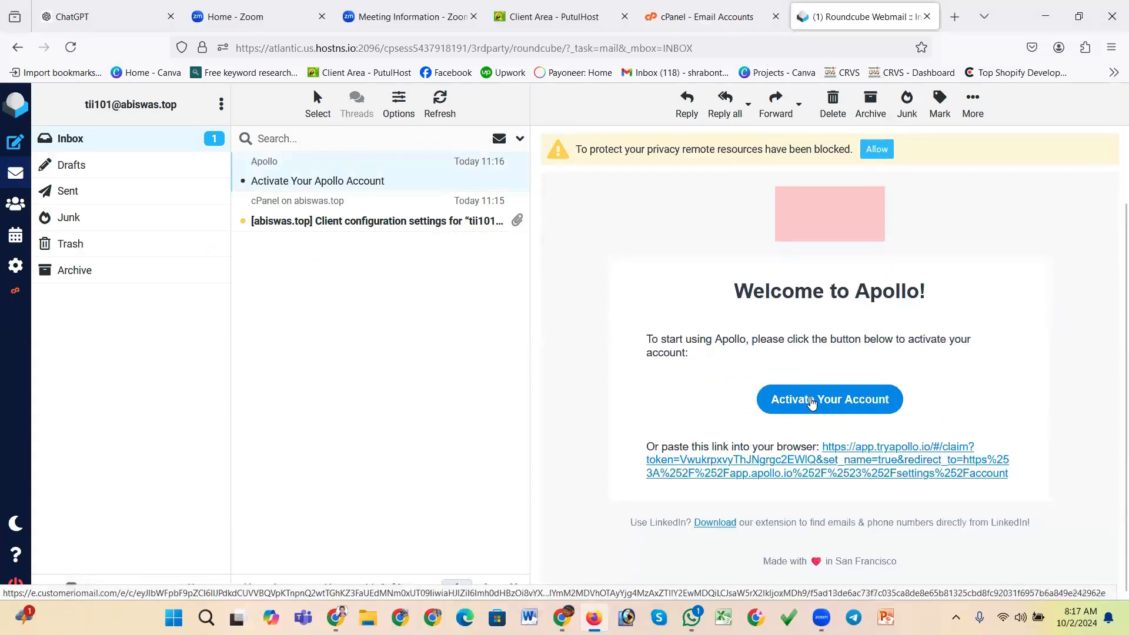
click(812, 403)
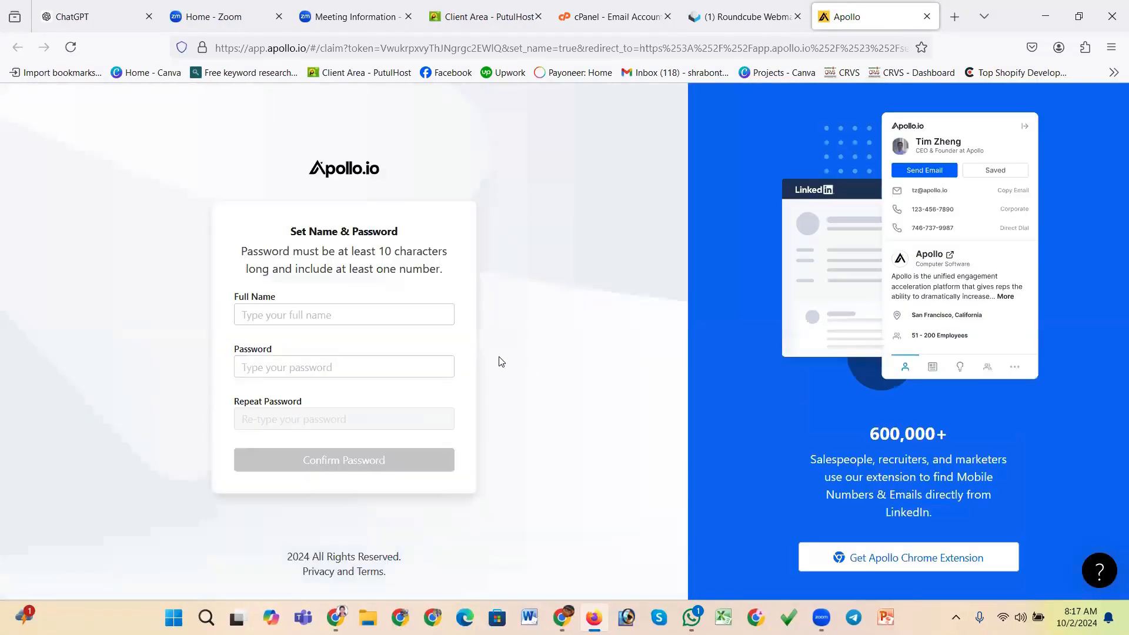
Fill in the full name on Apollo's Set Name & Password form
click(279, 316)
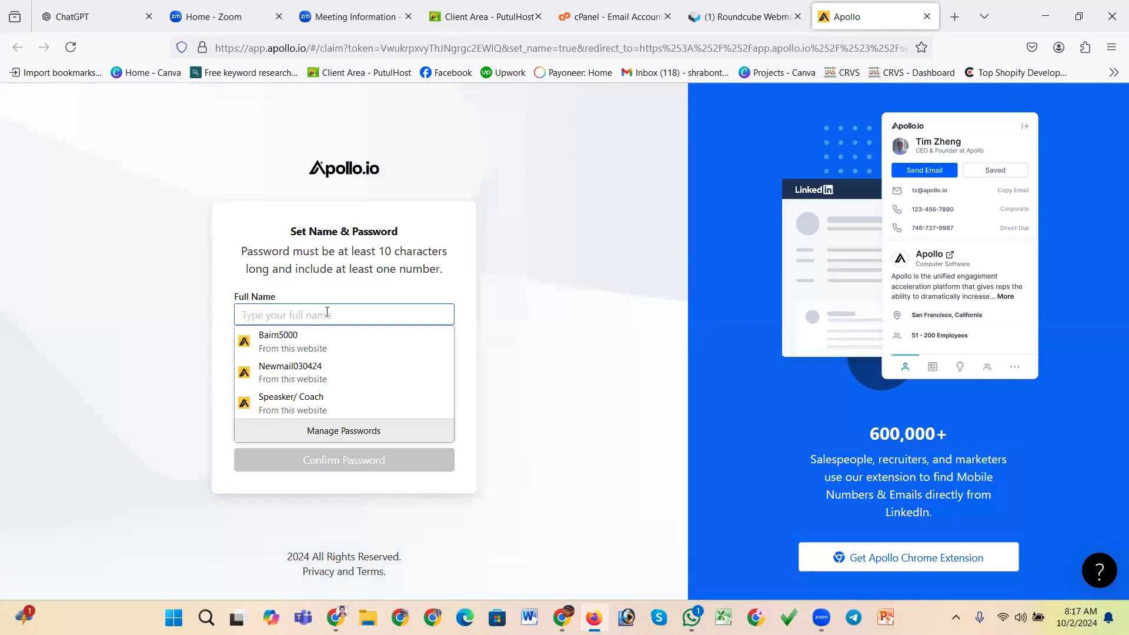
text(T)
key(BackSpace)
text(T)
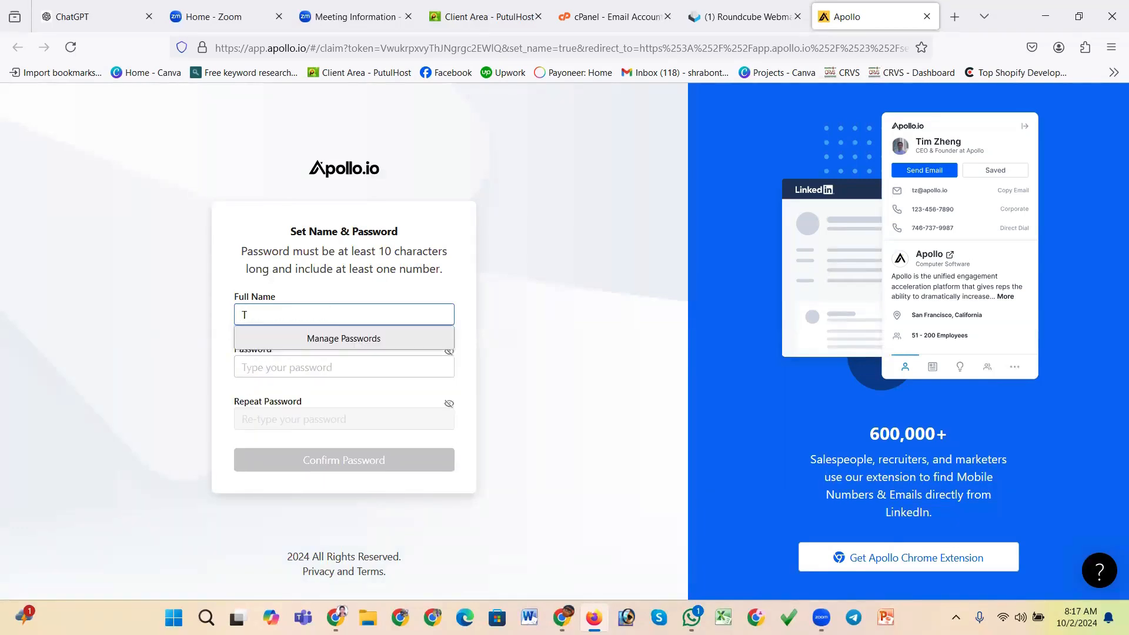
text(Il101)
Enter the new Apollo account password
click(315, 369)
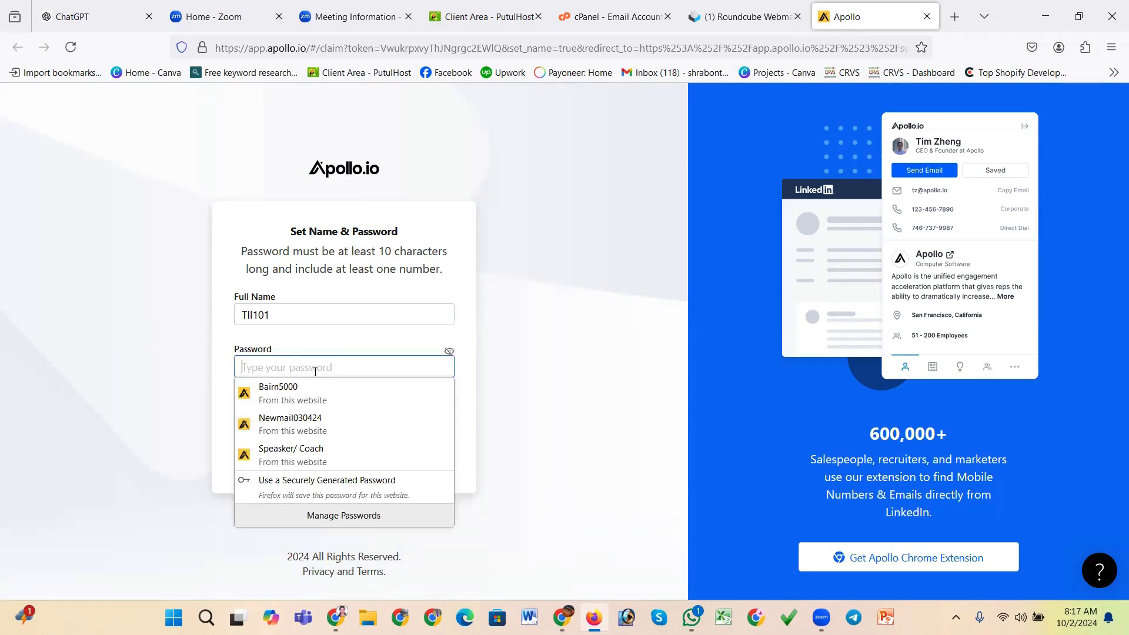
text(T)
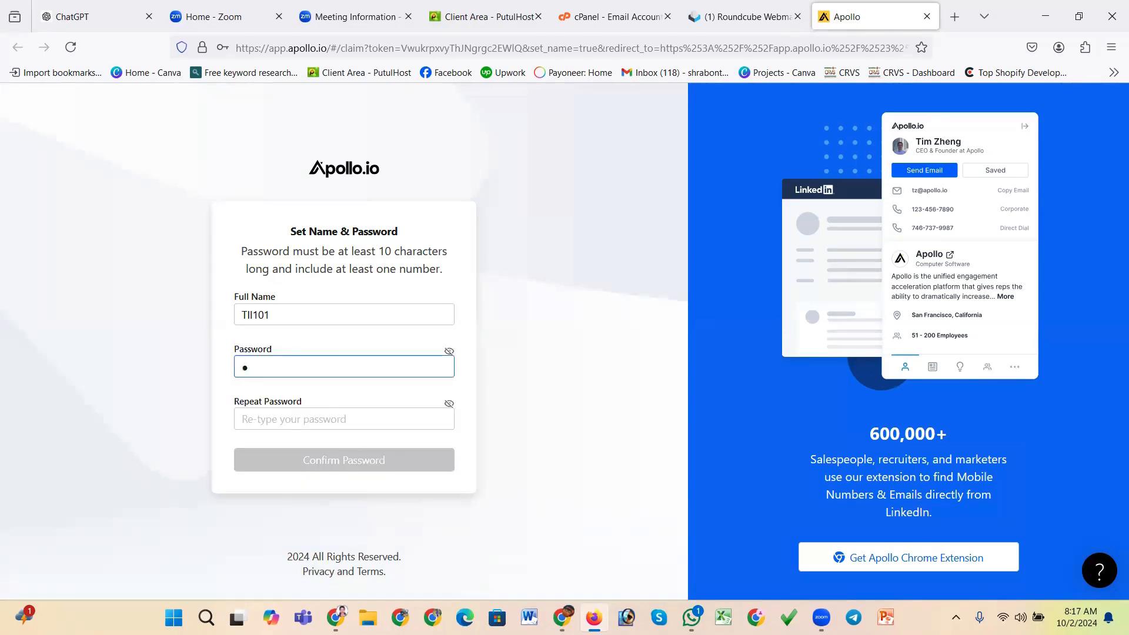
key(BackSpace)
text(T)
text(ll1••••••••)
Repeat the account password, confirm it, and save it in the browser
click(360, 420)
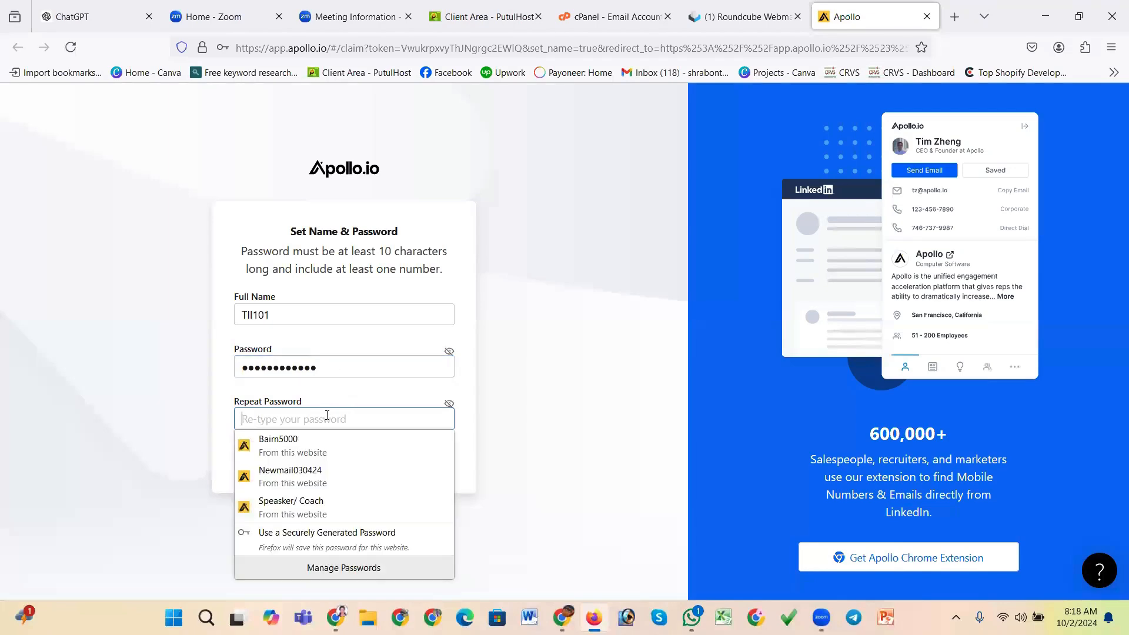
text(•)
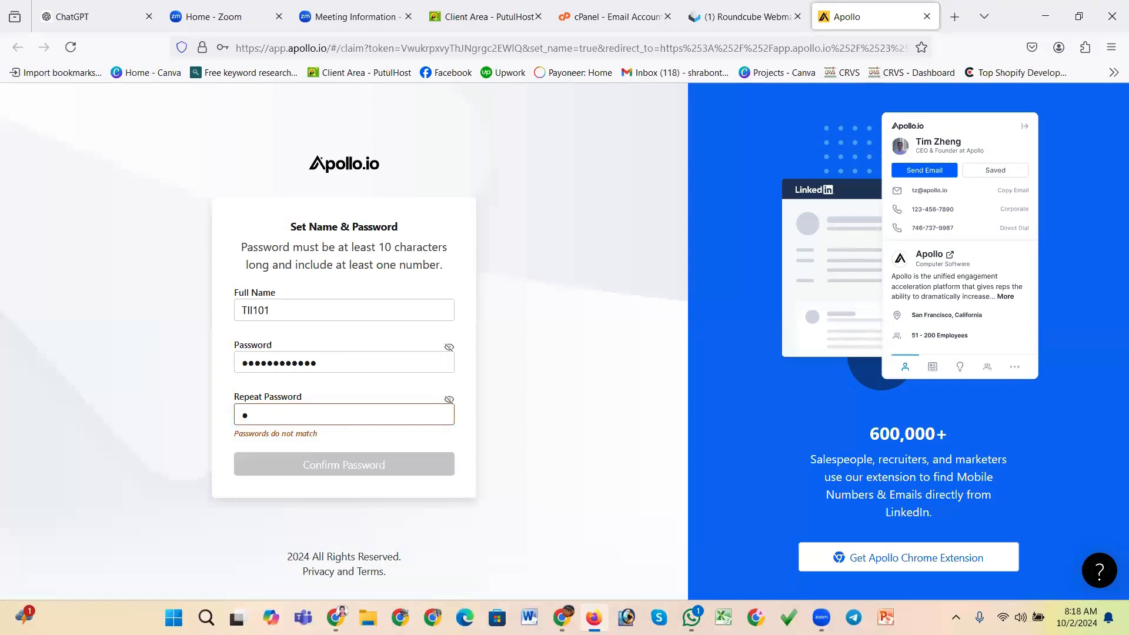
text(•••••••••••)
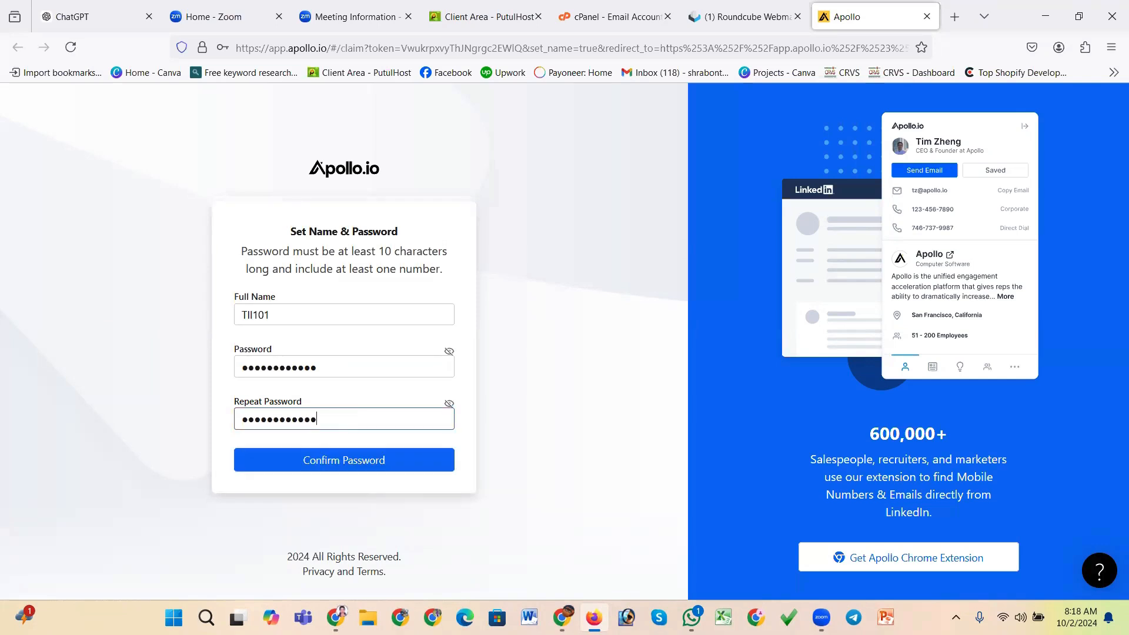
click(379, 468)
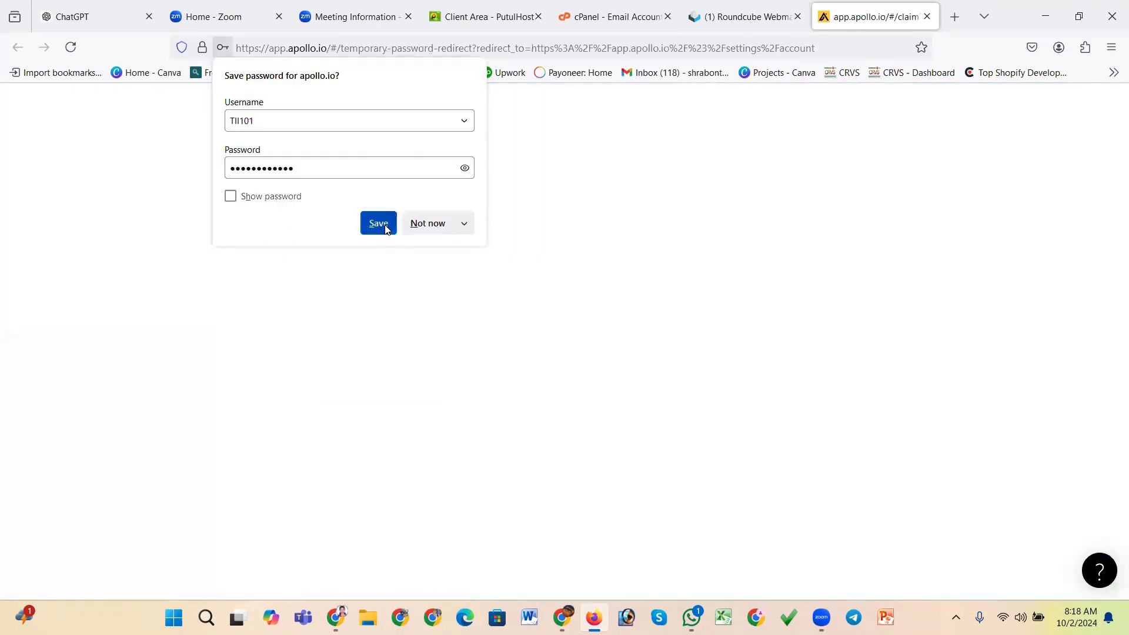
click(386, 229)
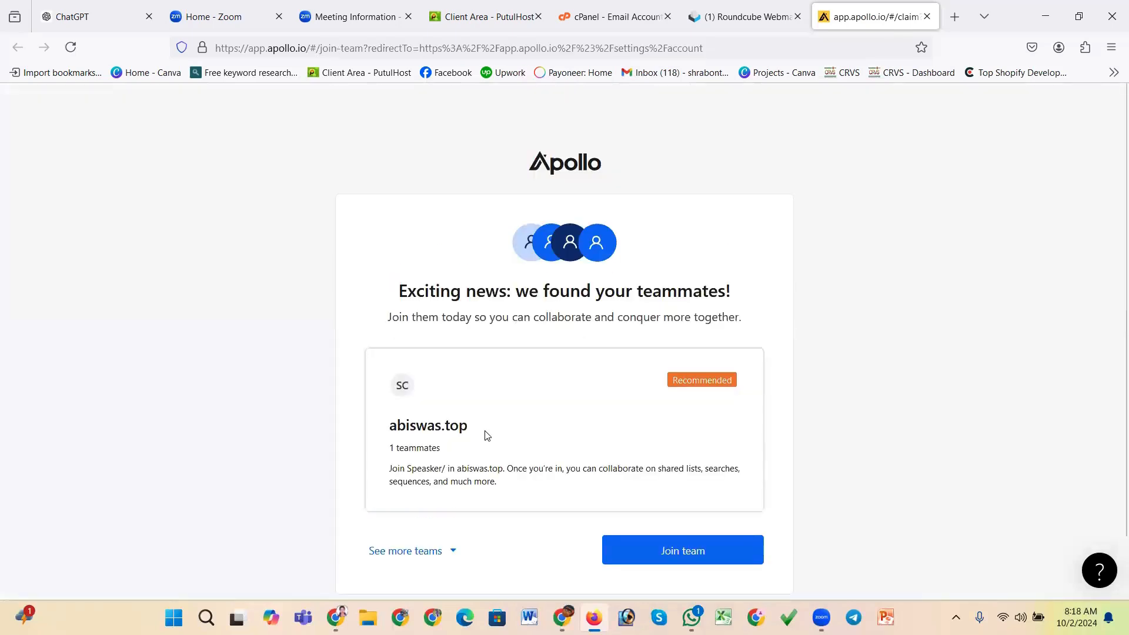
Review the other available teams and join the recommended abiswas.top team
scroll(487, 436, down, 2)
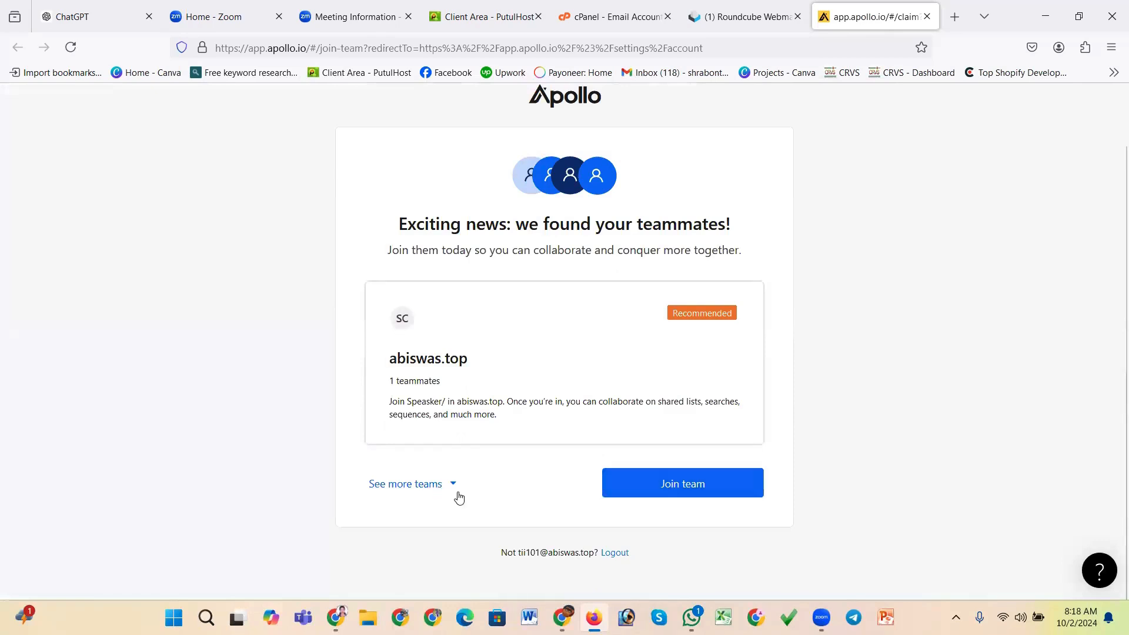
click(443, 486)
scroll(497, 439, down, 5)
scroll(497, 439, down, 3)
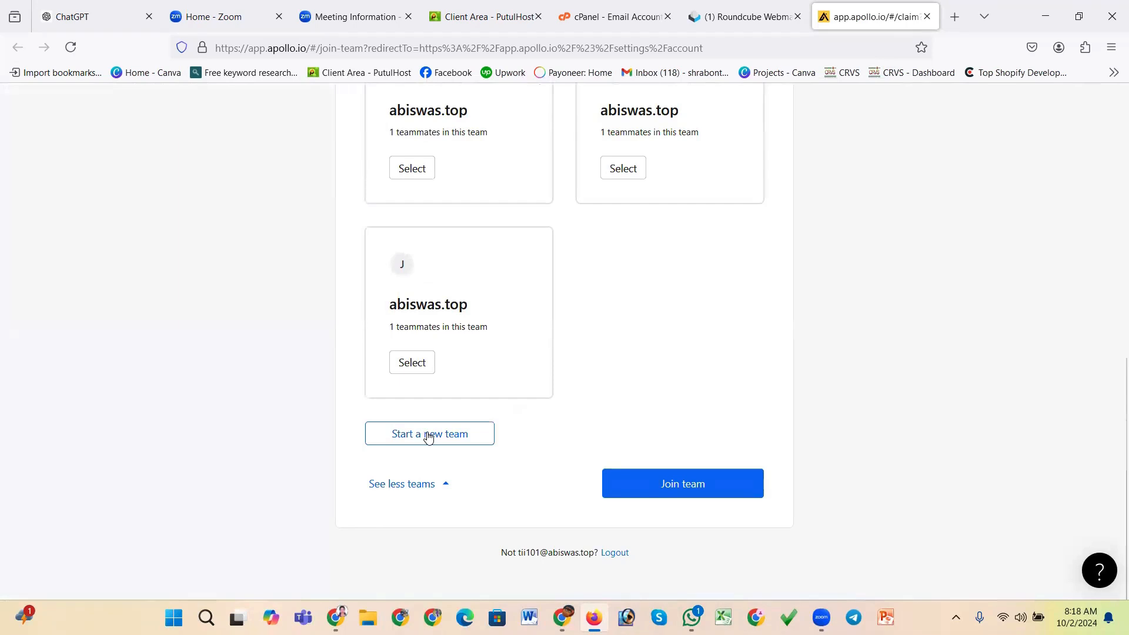
click(627, 484)
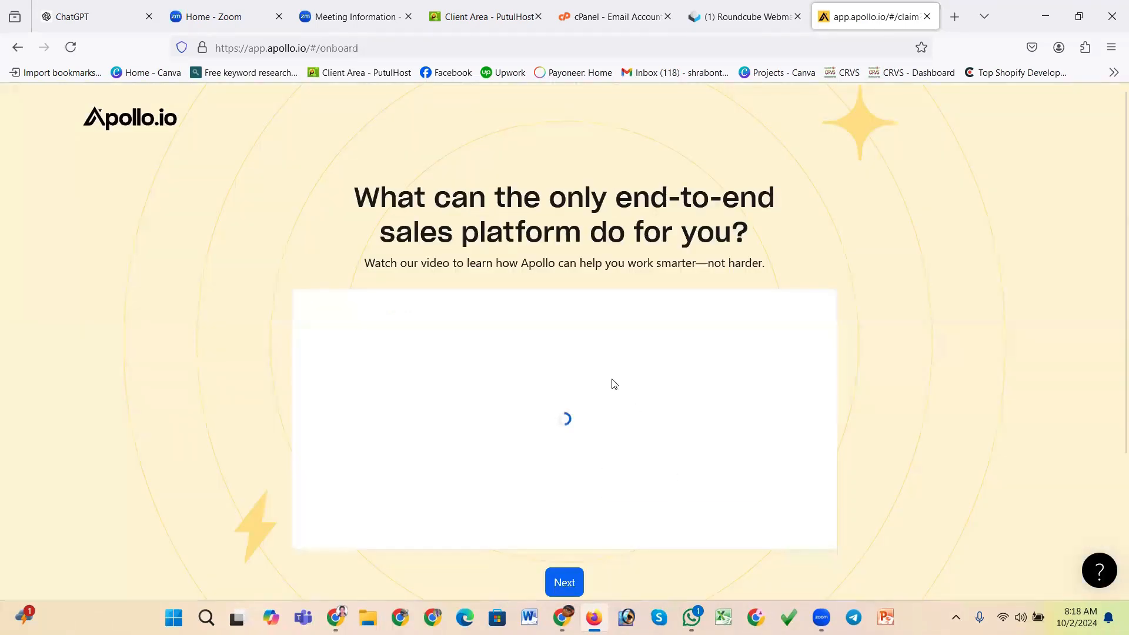
Move past the Apollo introduction video to the next onboarding screen
scroll(614, 383, down, 3)
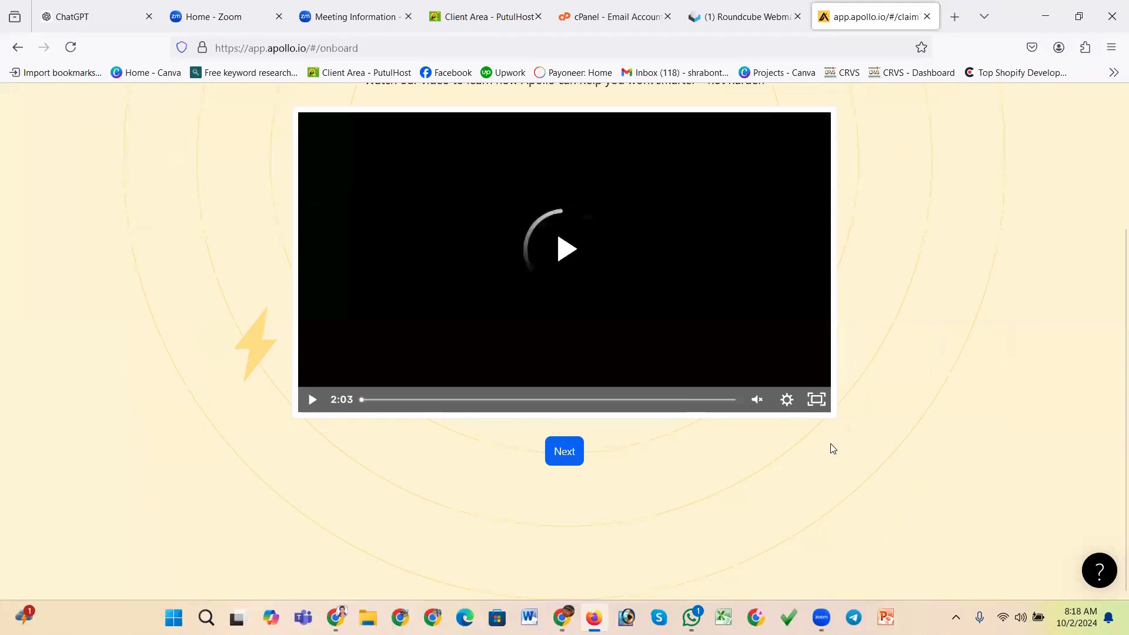
scroll(517, 471, up, 3)
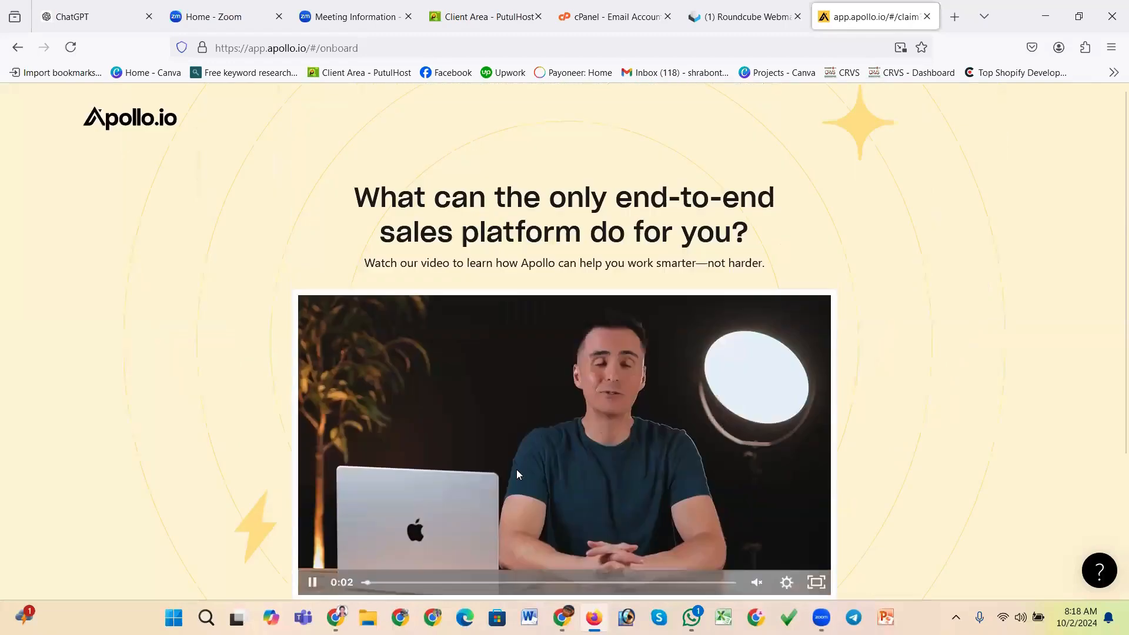
scroll(518, 474, down, 3)
click(564, 454)
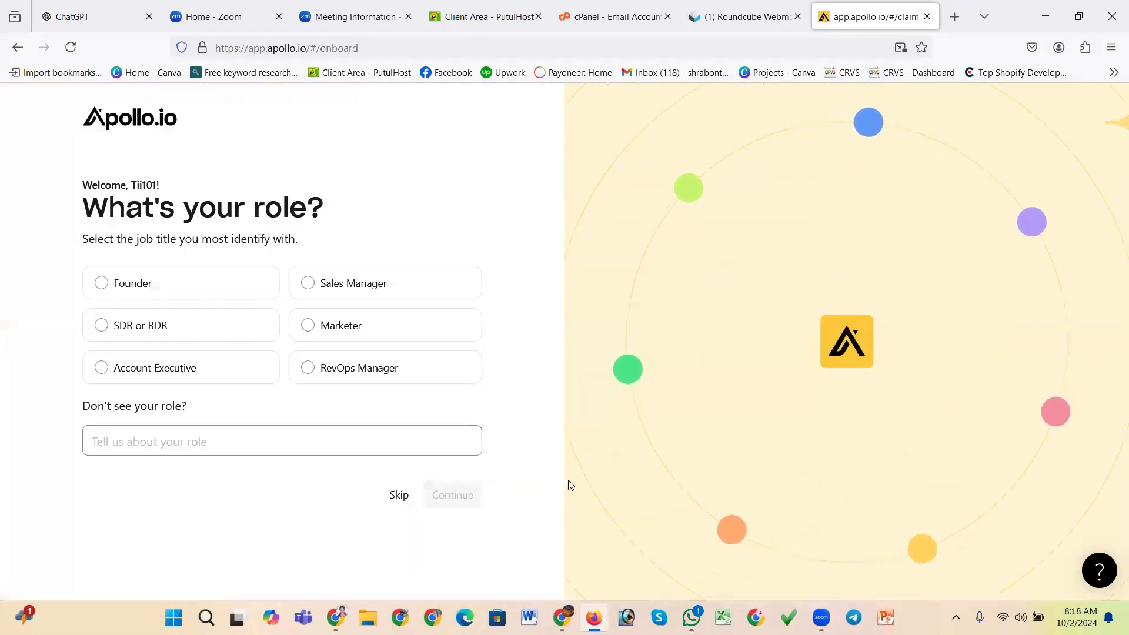
Skip the role and goal questions and get started with the Find & save ideal leads task
click(401, 496)
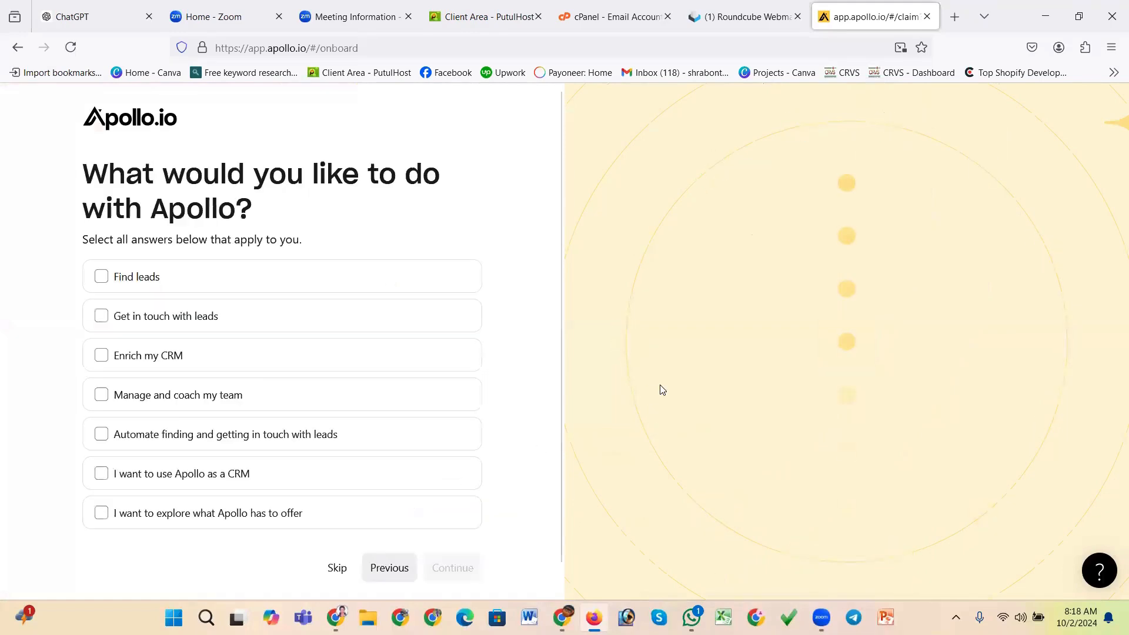
click(337, 568)
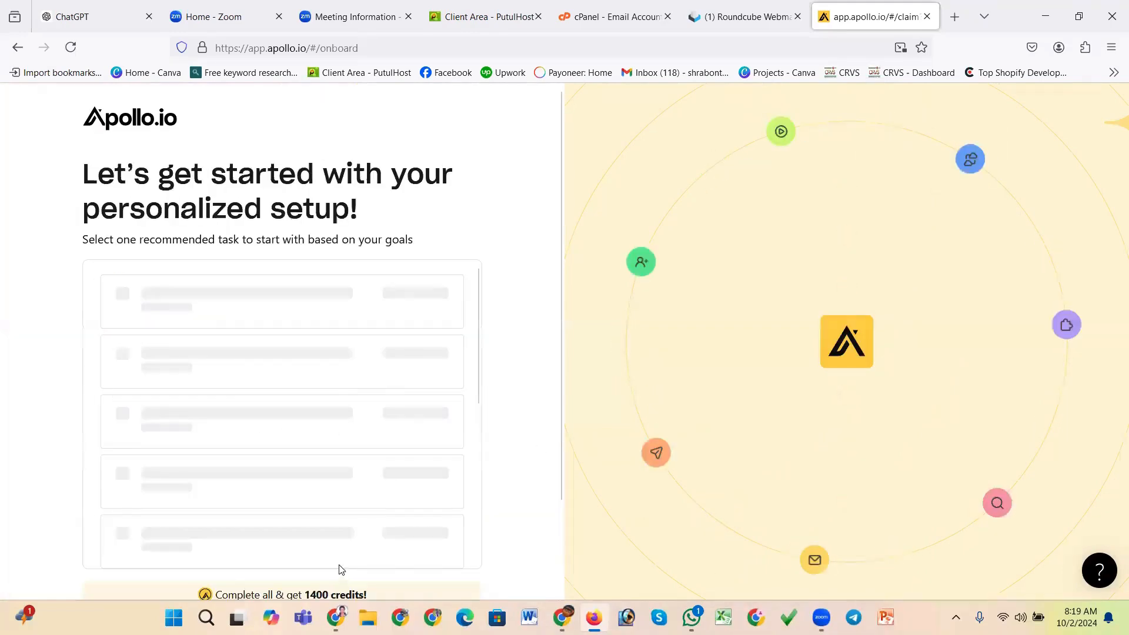
scroll(491, 429, down, 2)
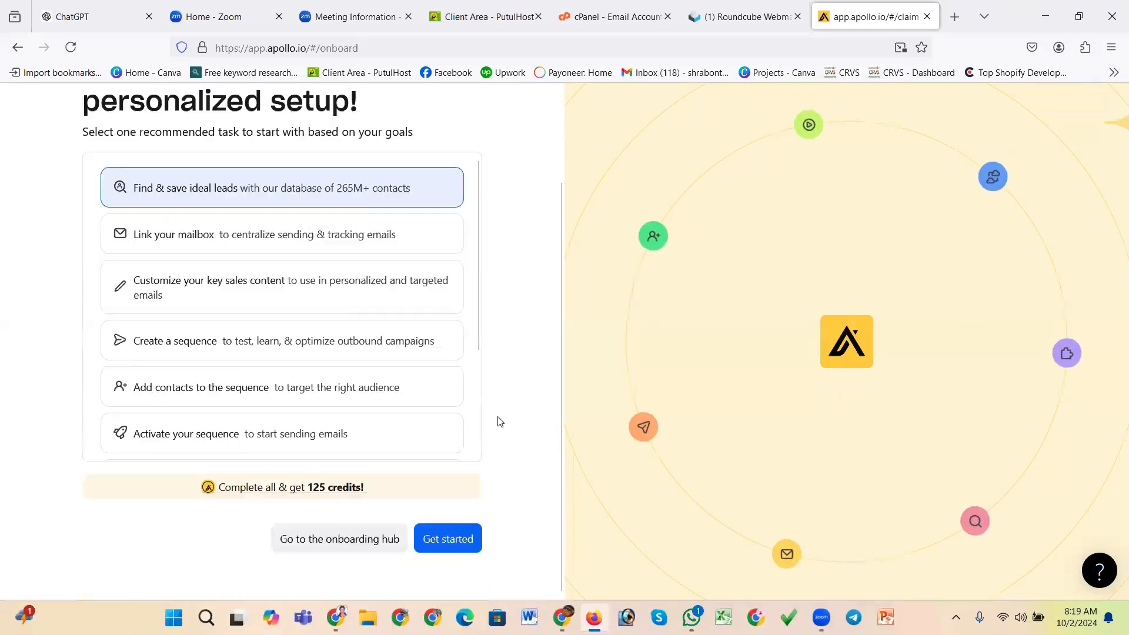
click(450, 545)
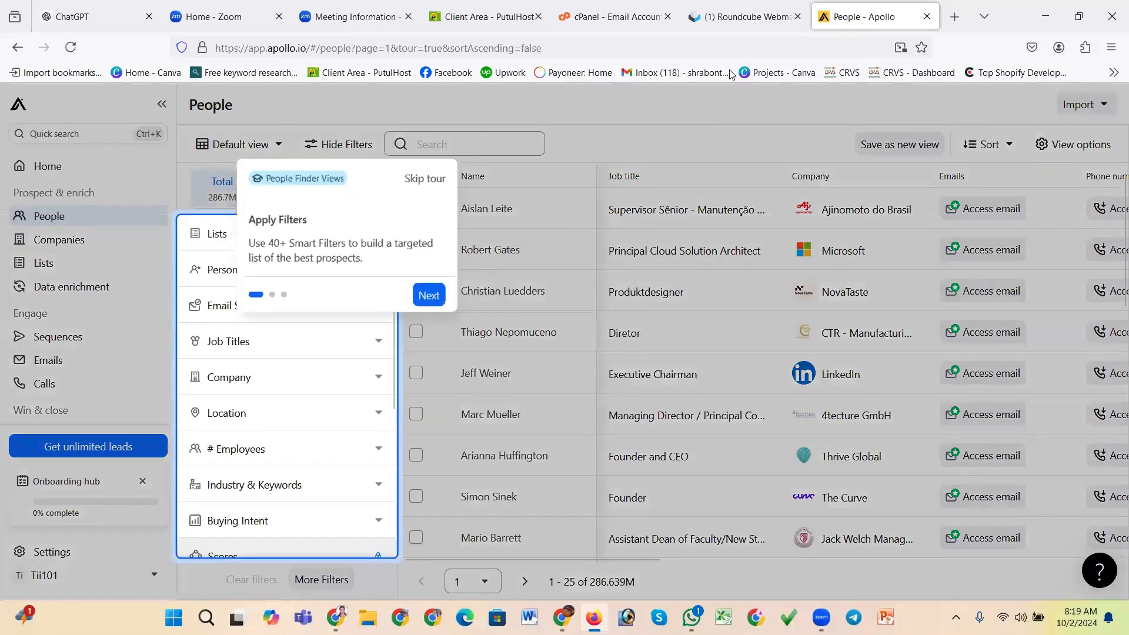
Close the Apollo tab and open Apollo's login page in the other browser
click(927, 17)
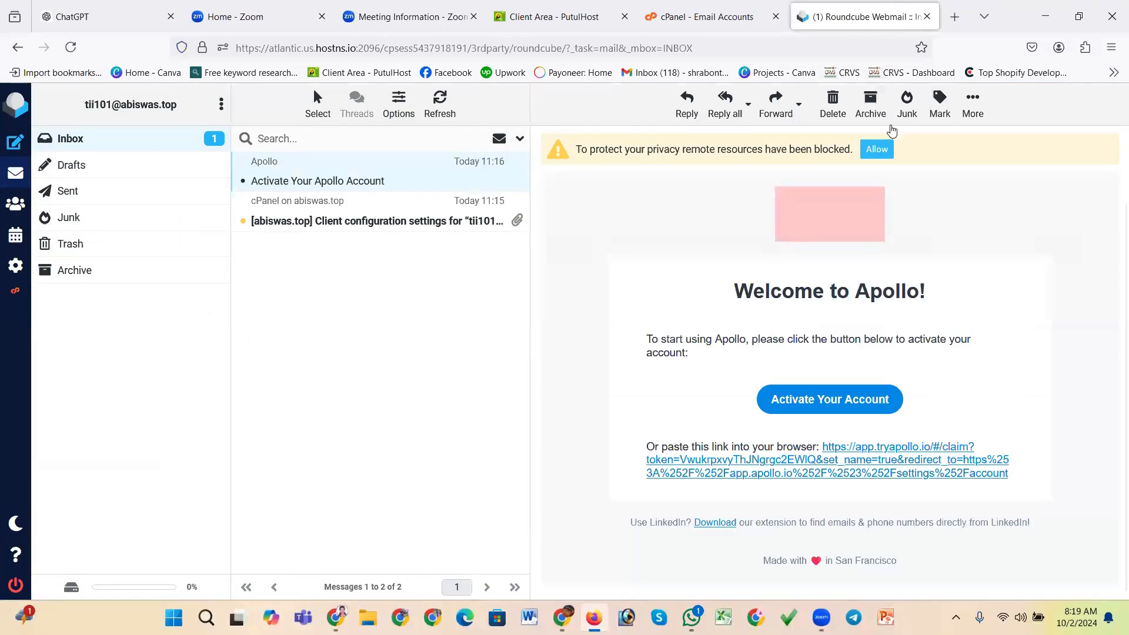
key(alt+Tab)
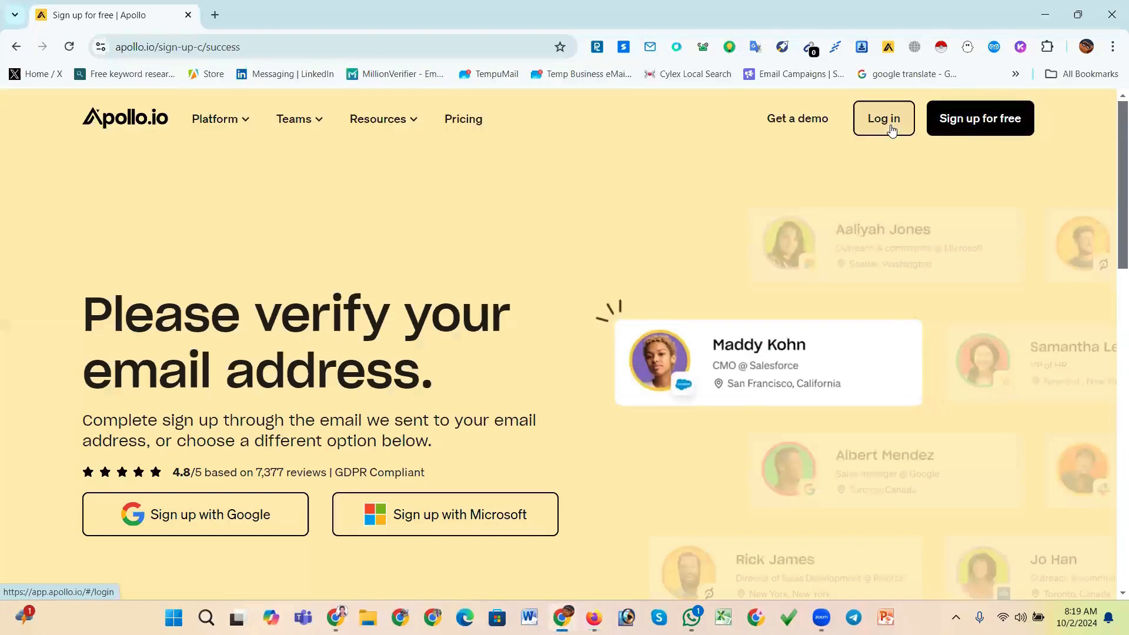
click(892, 128)
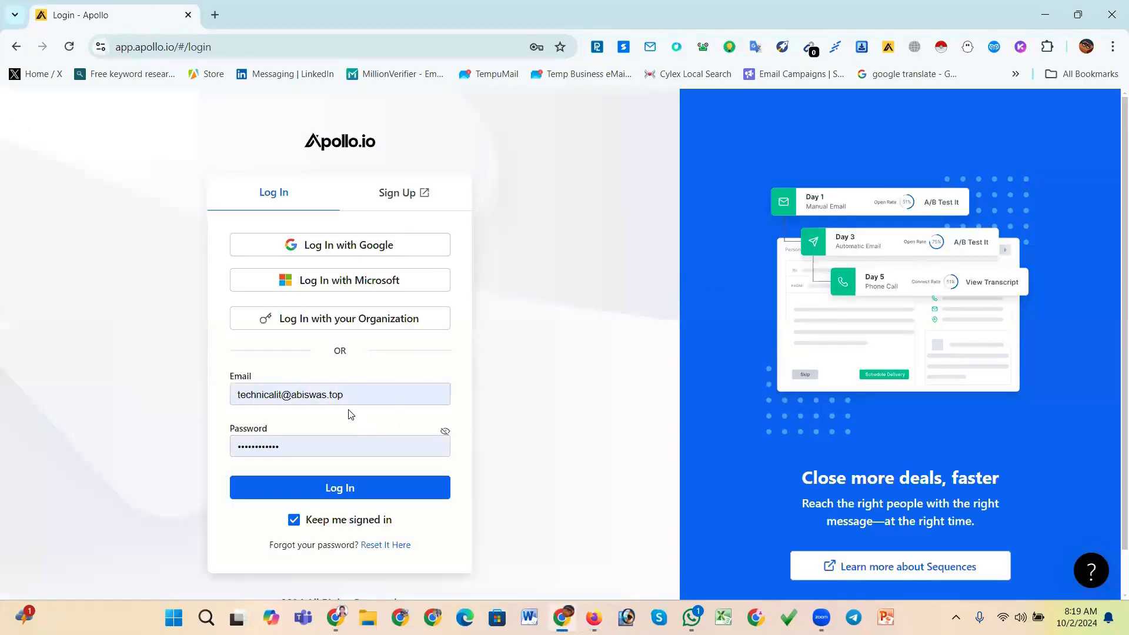
click(353, 395)
drag(353, 394, 239, 394)
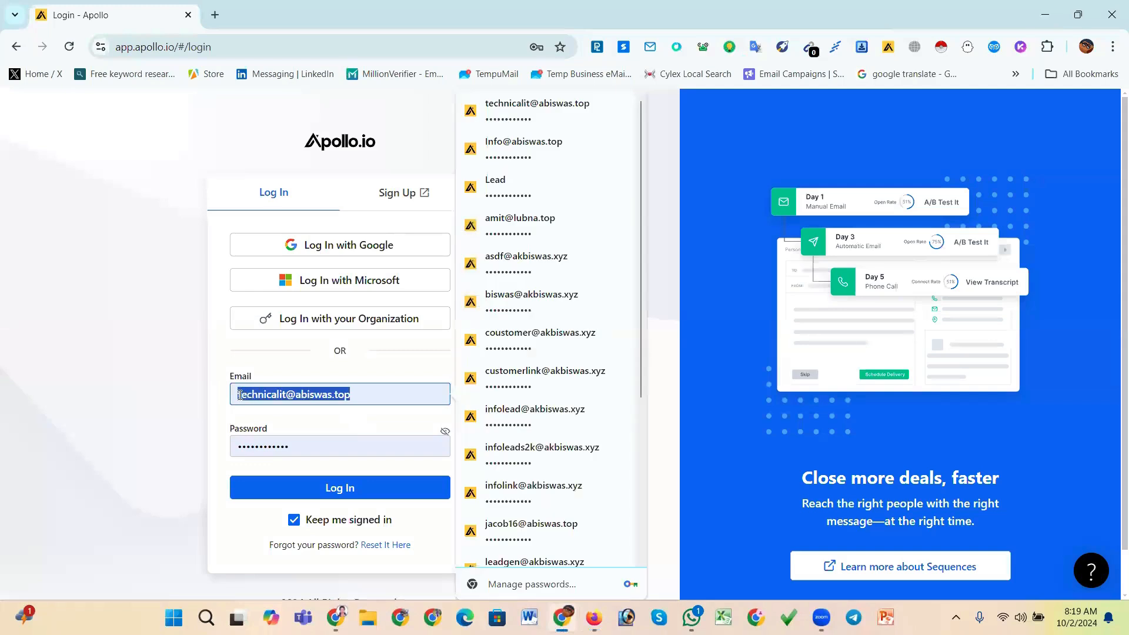
key(ctrl+v)
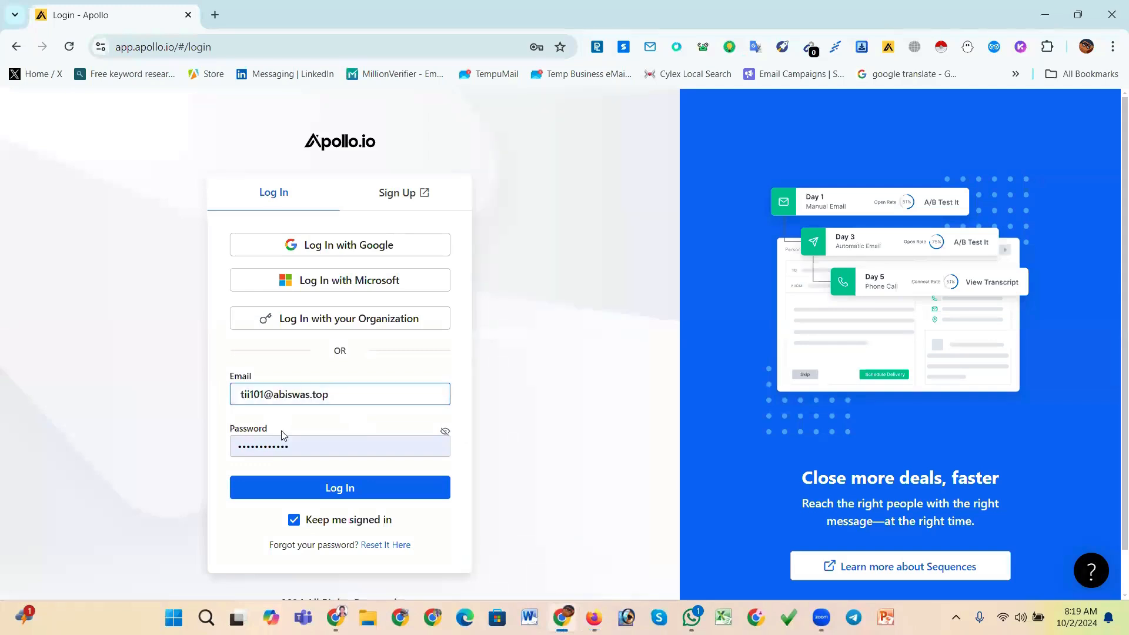
Log in to Apollo and save the password in the browser
click(361, 491)
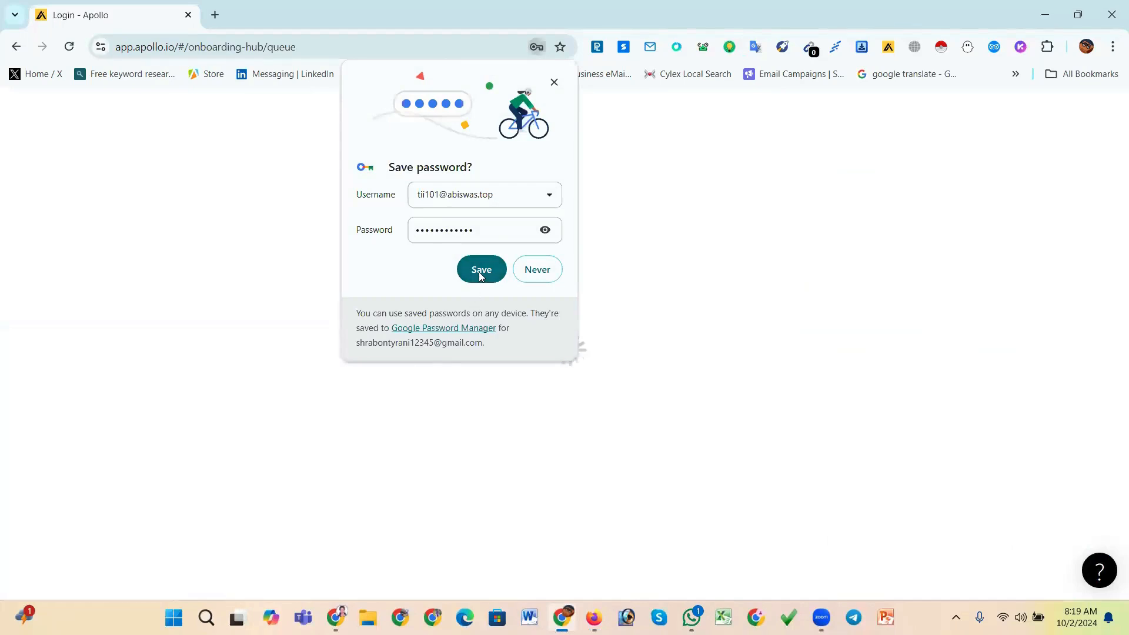
click(480, 272)
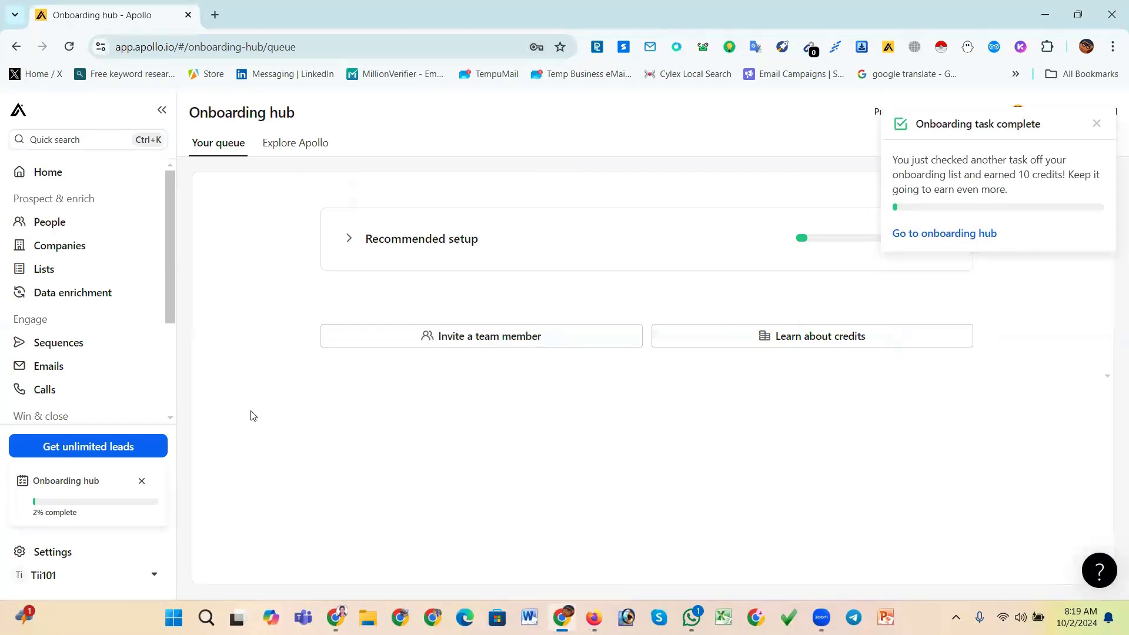
Go to the Home dashboard and dismiss the onboarding notification and the new-home tour popup
click(50, 173)
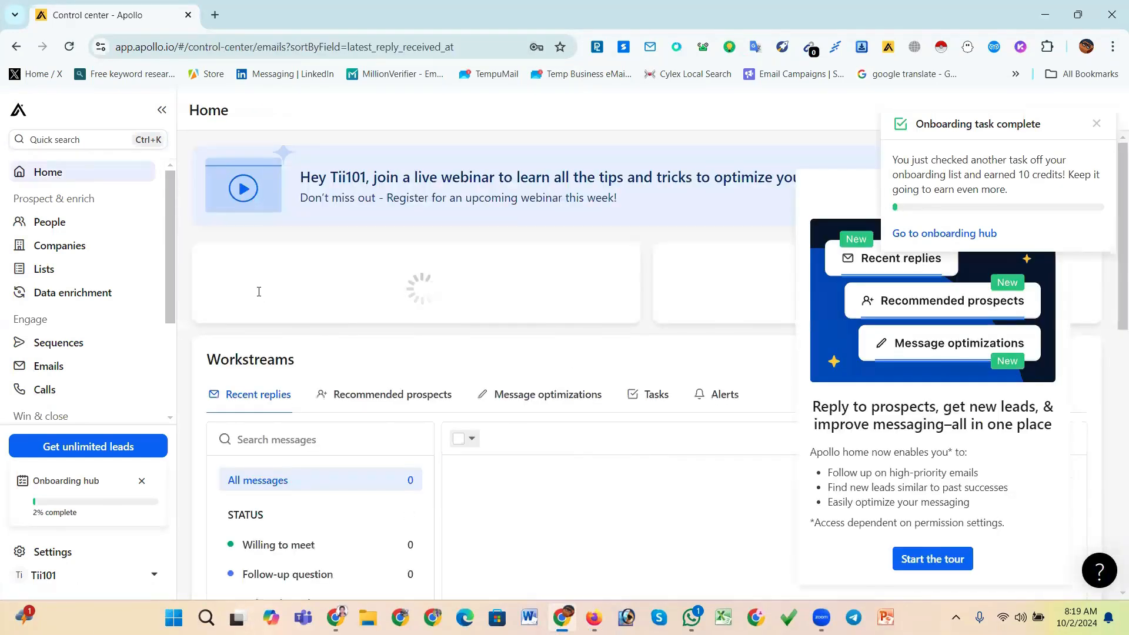
click(1097, 125)
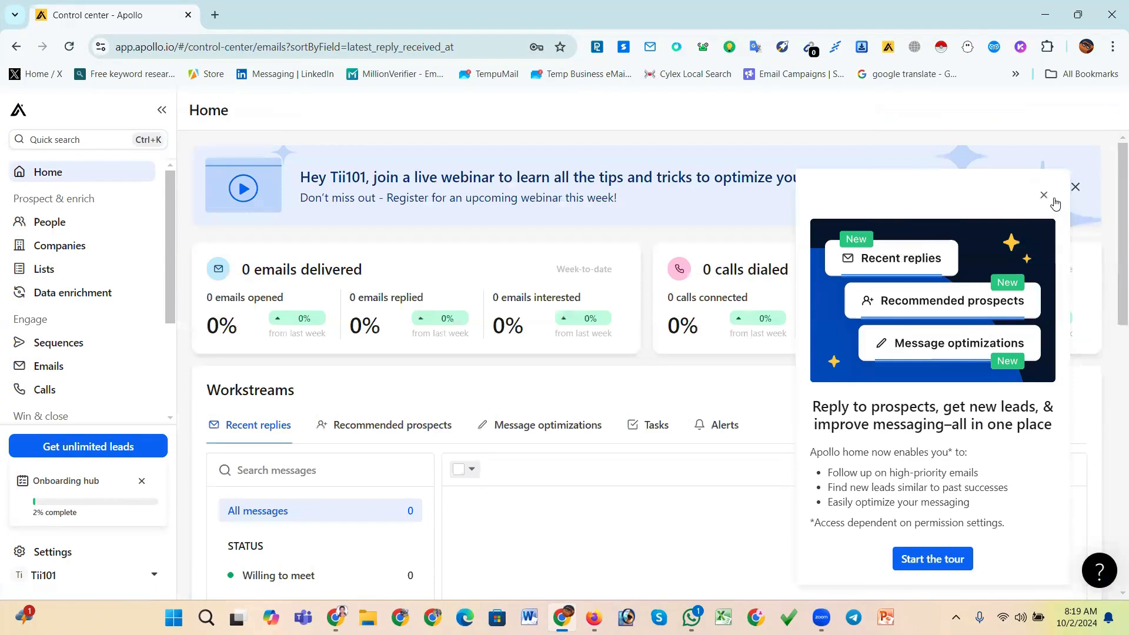
click(1045, 197)
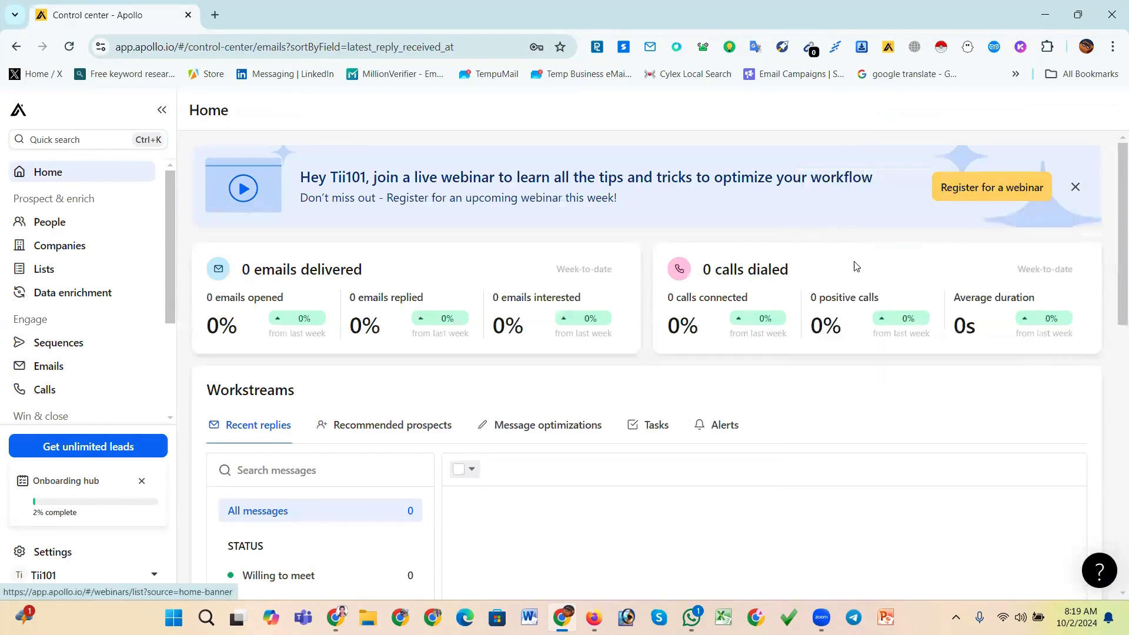
Browse the Home dashboard and the Onboarding hub queue
scroll(445, 367, down, 2)
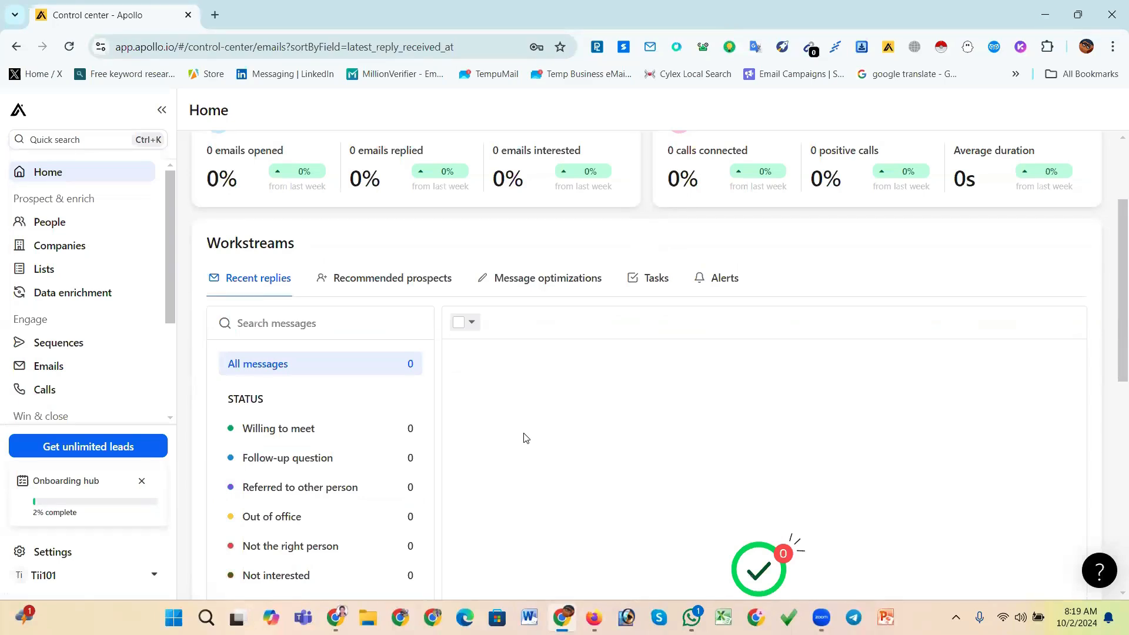
scroll(525, 437, down, 4)
scroll(524, 435, up, 6)
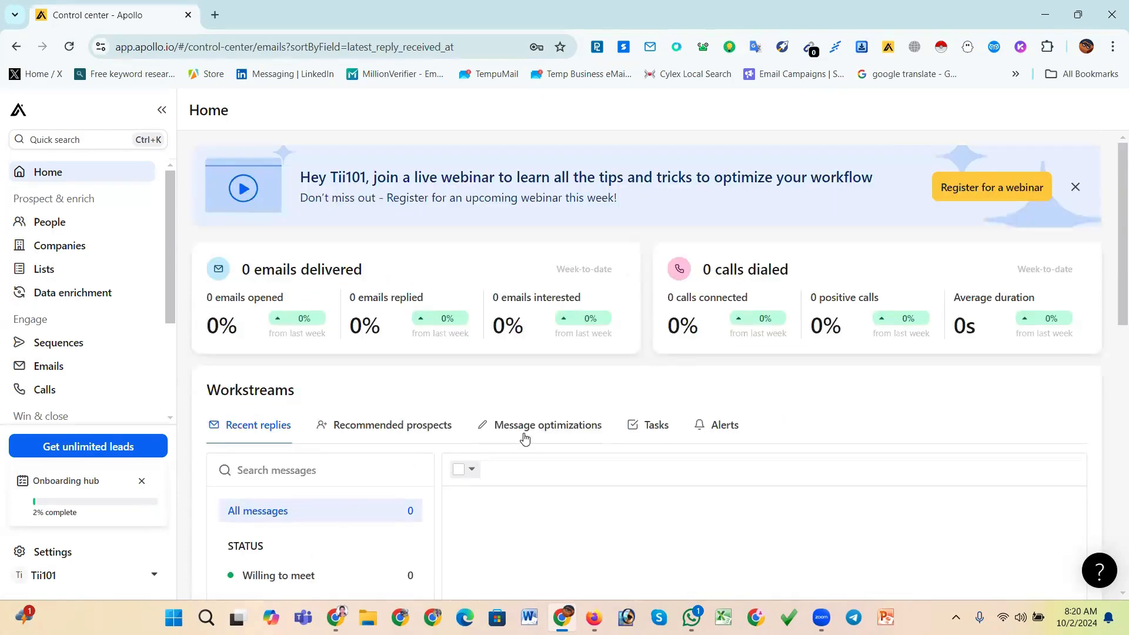
click(18, 112)
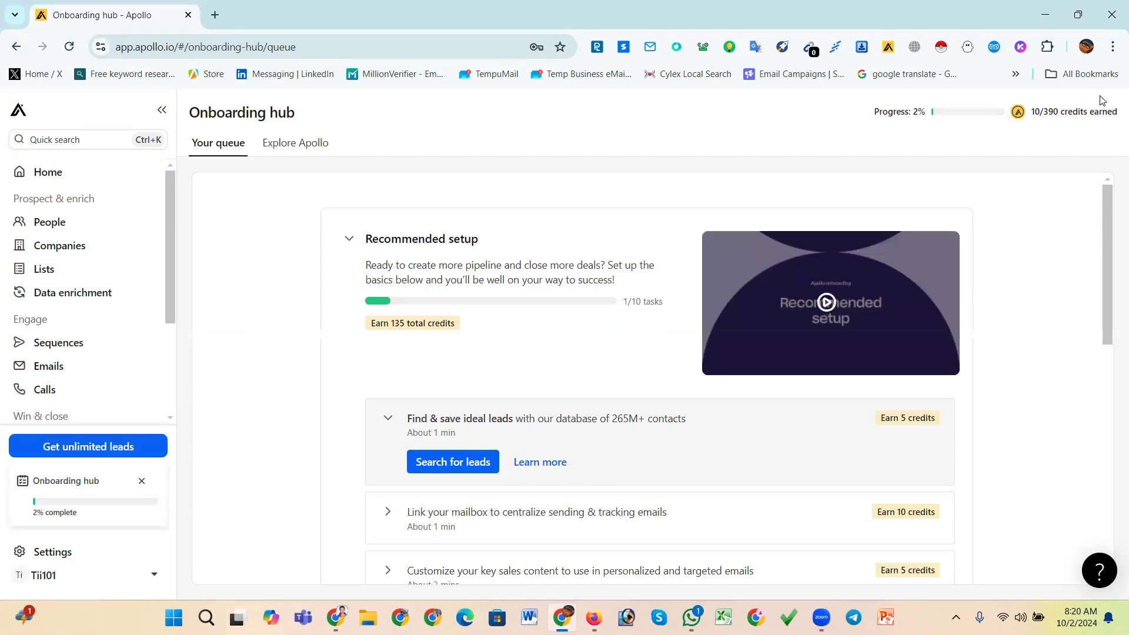
click(74, 176)
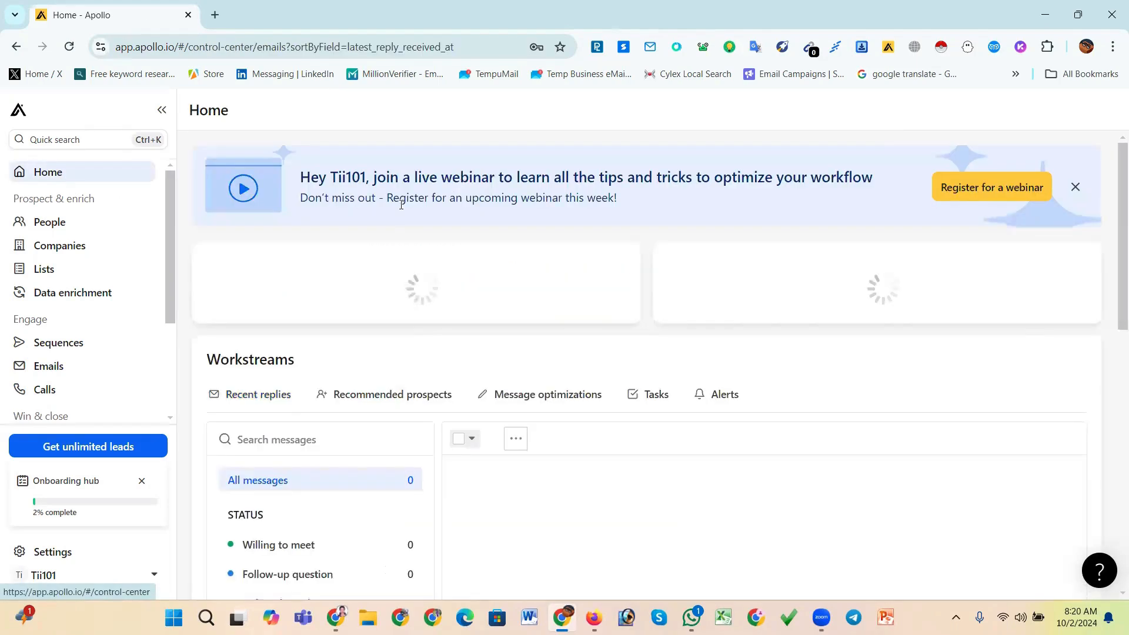
click(18, 111)
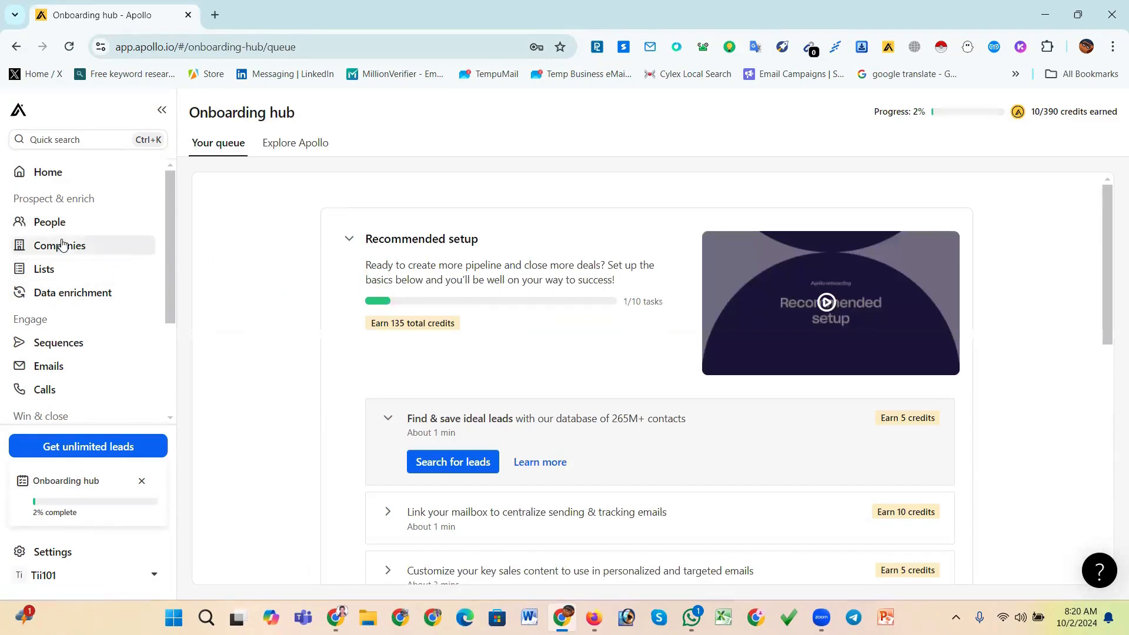
Open the People search page and step through its tour to the end
click(57, 228)
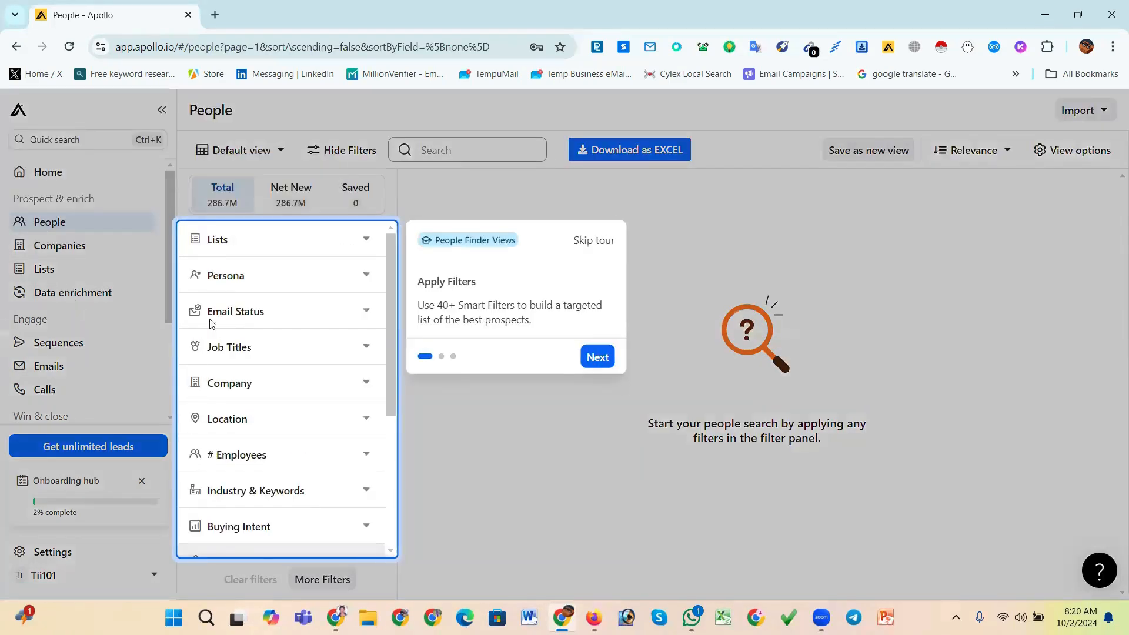
click(594, 358)
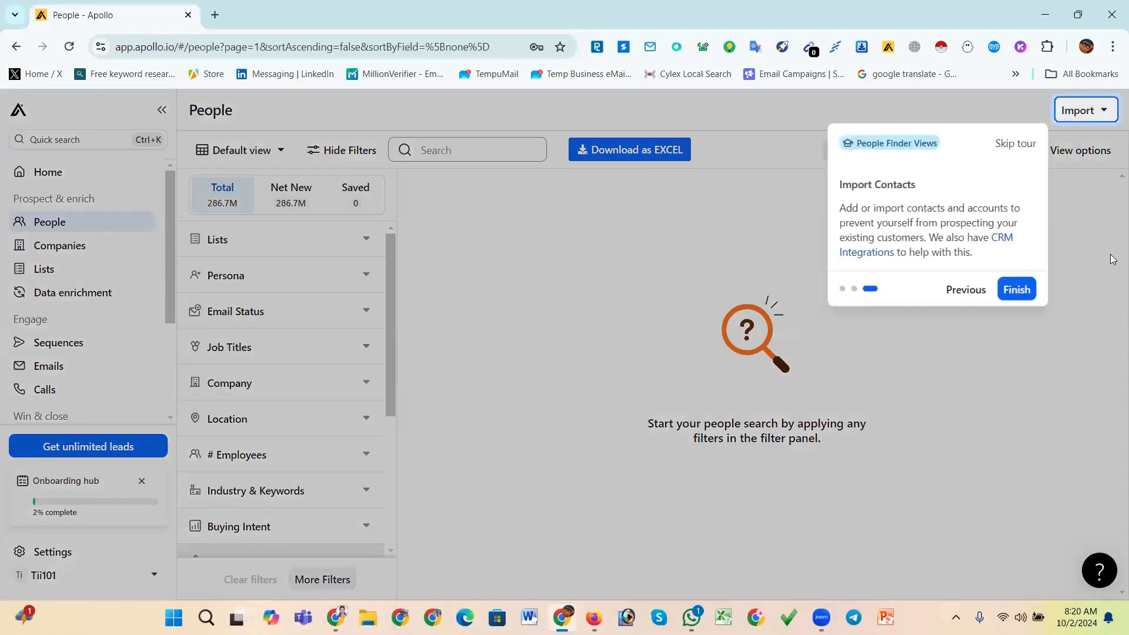
click(1012, 290)
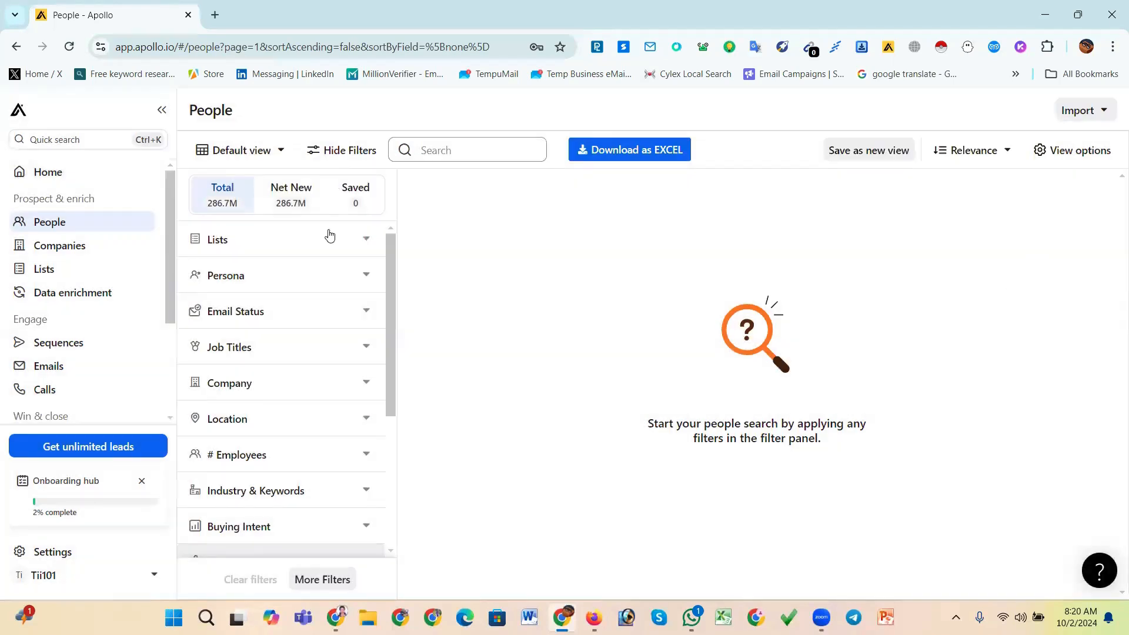
Return to the Home dashboard and close the webinar banner
scroll(56, 257, down, 3)
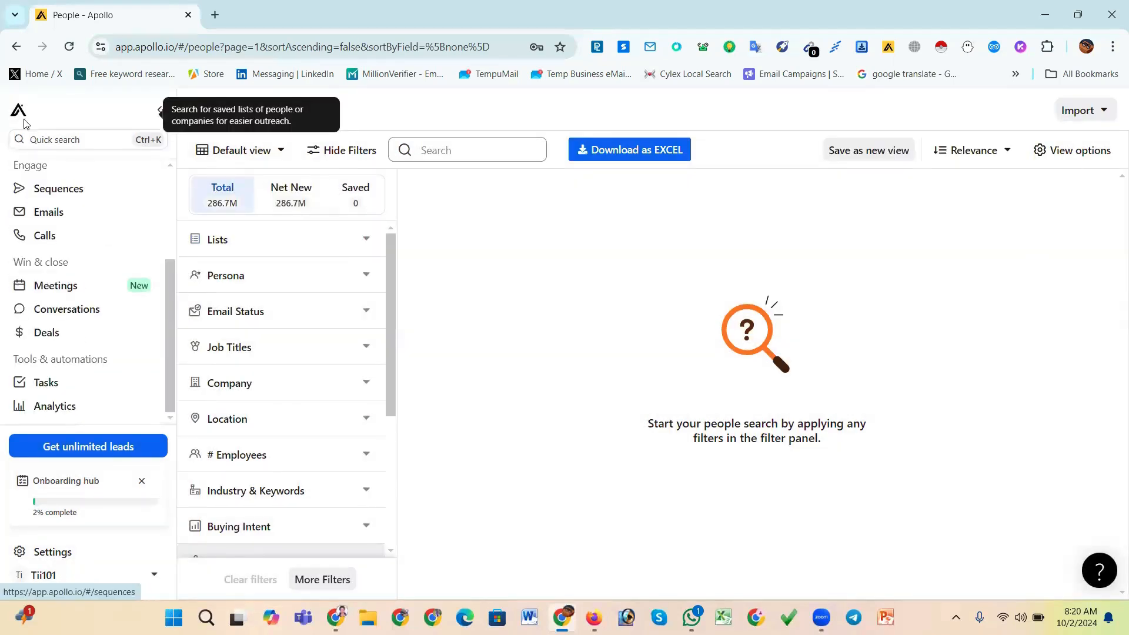
scroll(55, 310, up, 3)
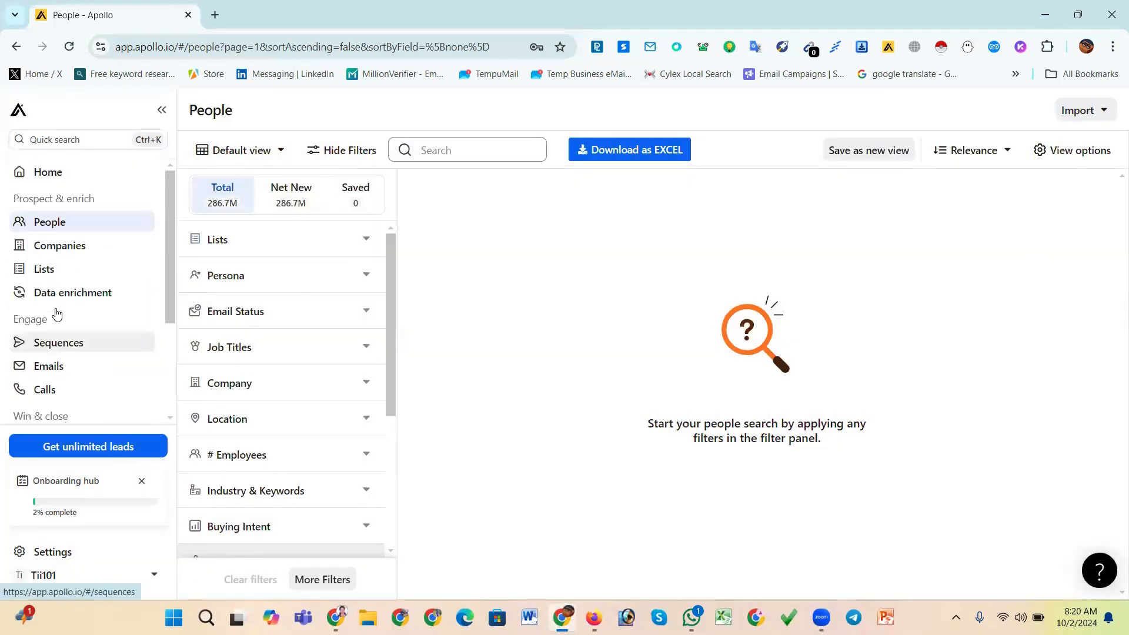
click(49, 178)
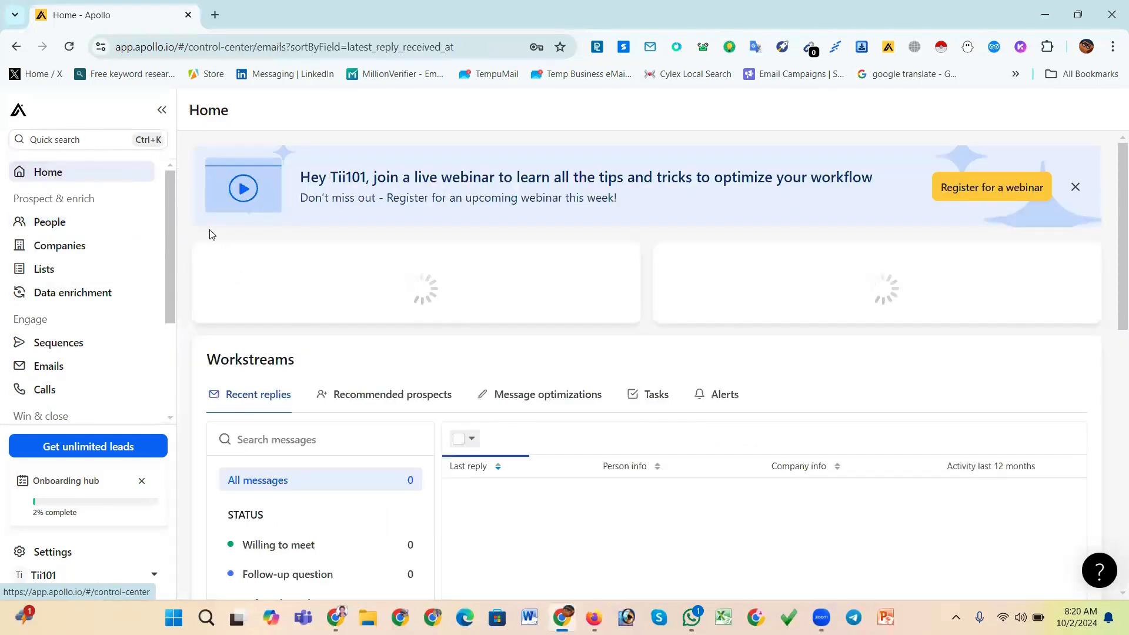
click(1075, 189)
Open your profile settings, save the account info, and close the confirmation
scroll(809, 368, down, 9)
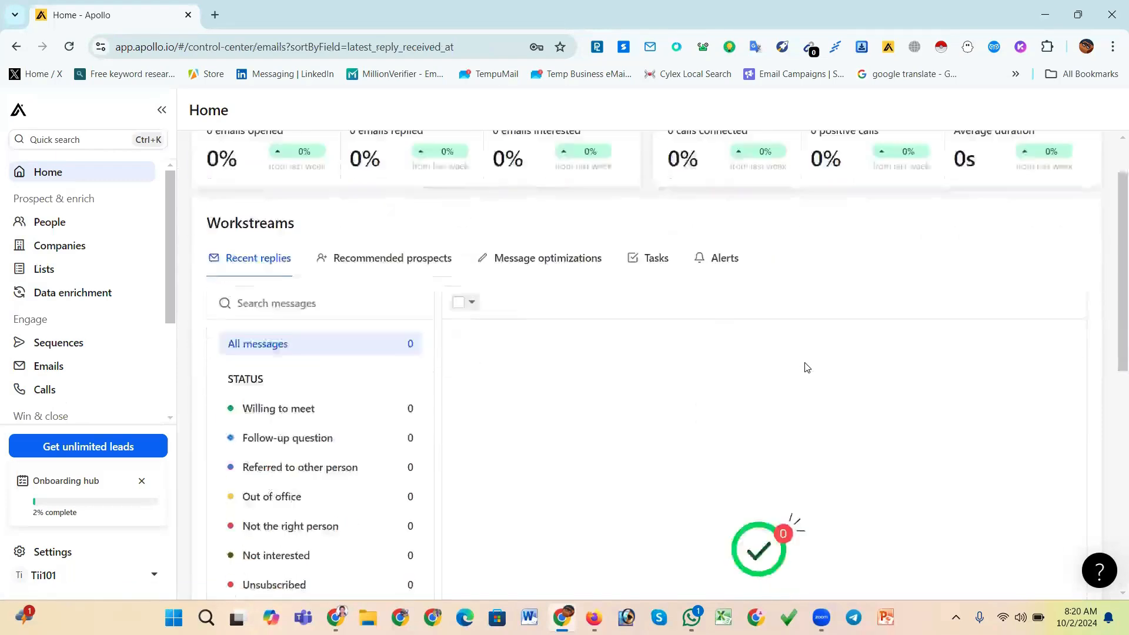
scroll(668, 405, up, 9)
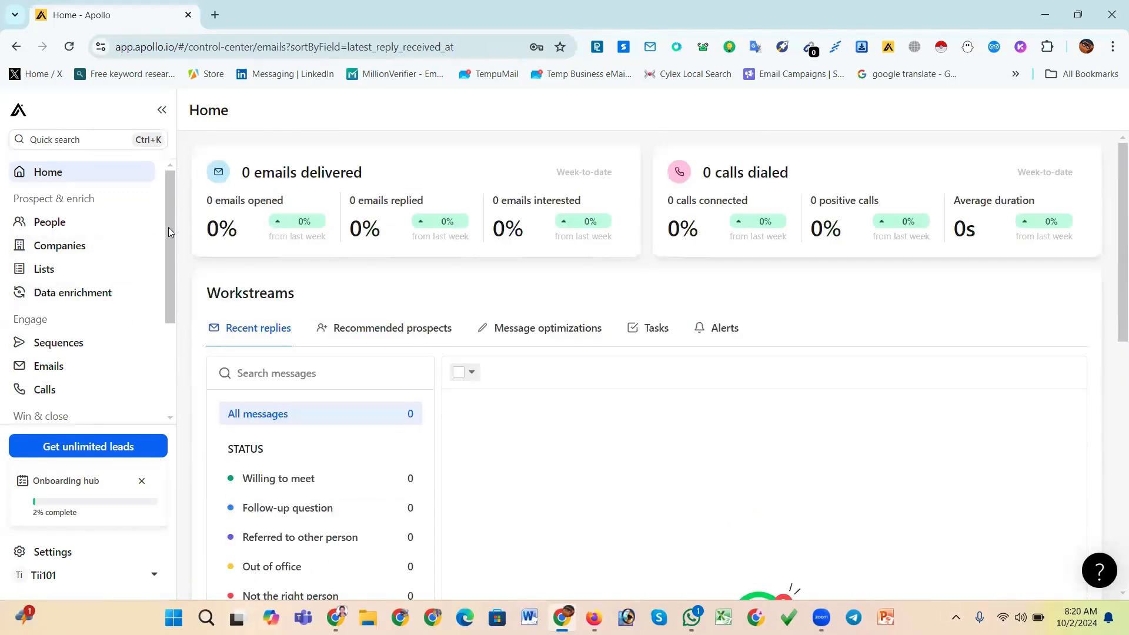
drag(169, 229, 162, 348)
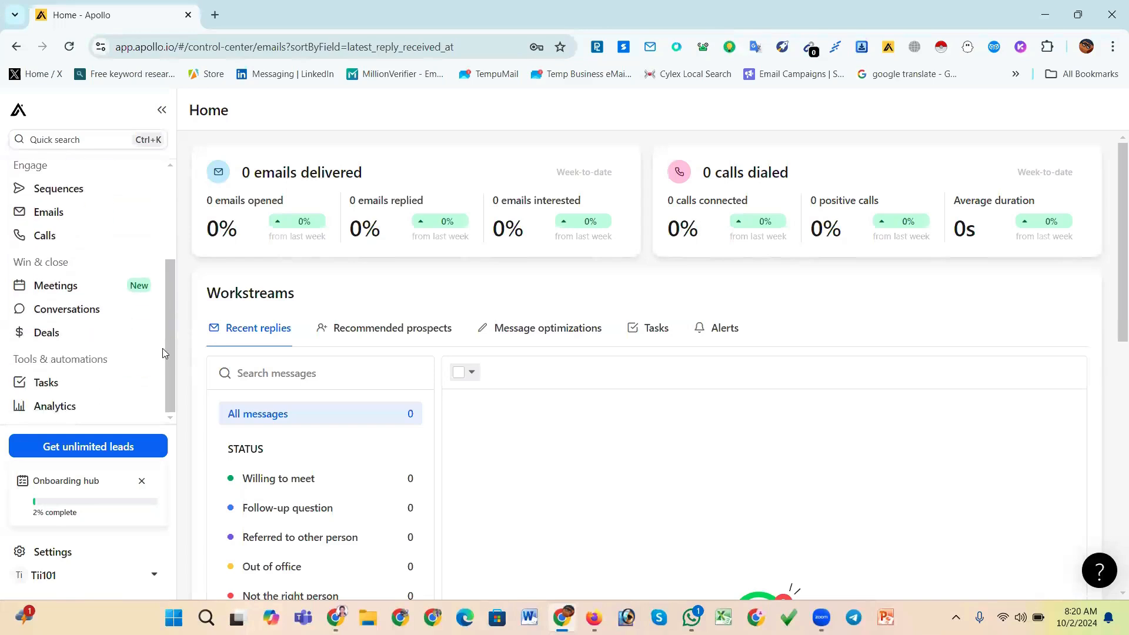
click(46, 583)
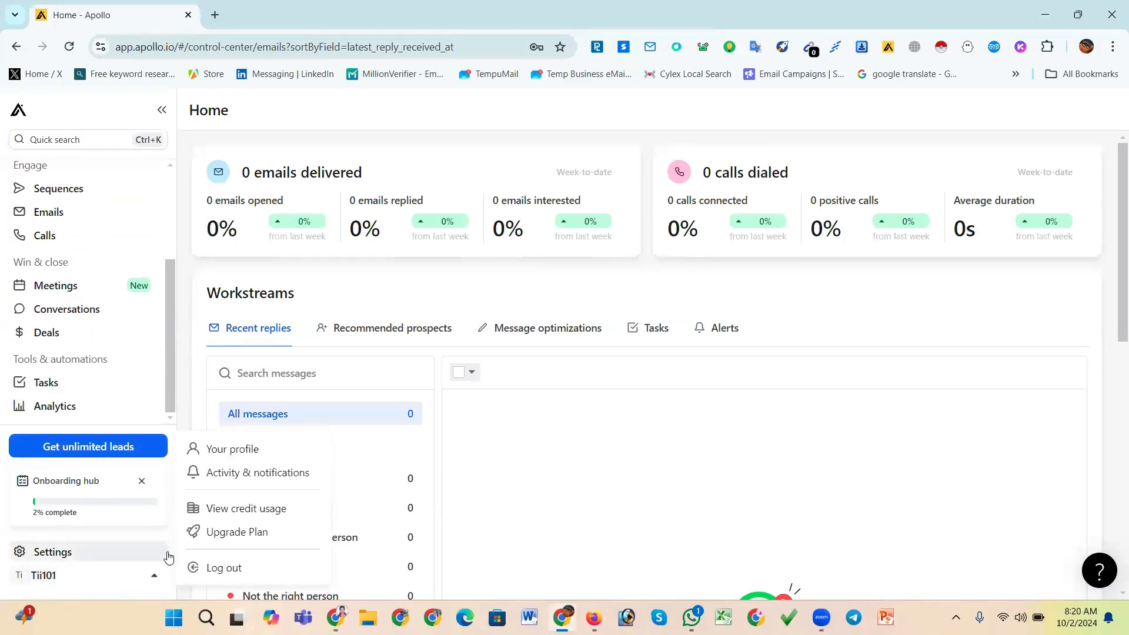
click(266, 450)
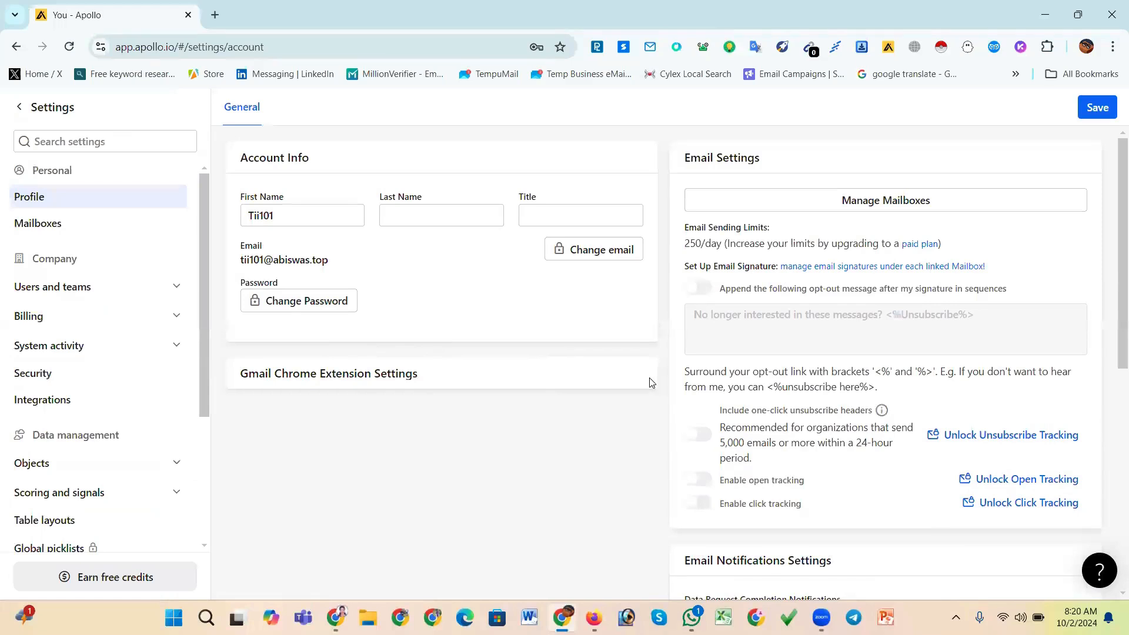
click(1092, 107)
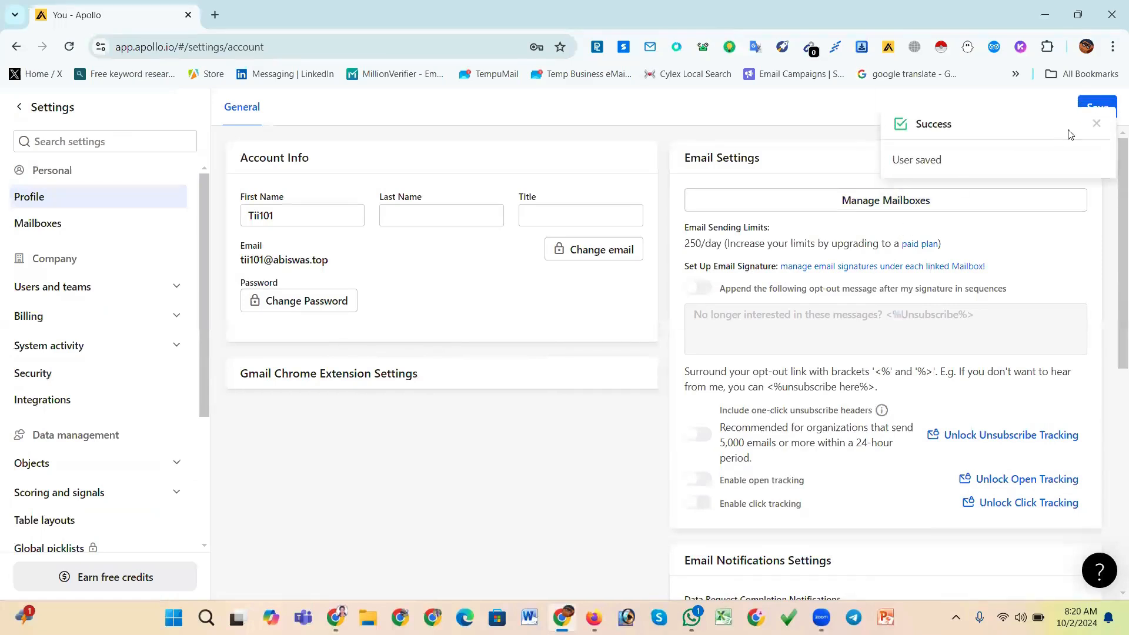
click(1099, 124)
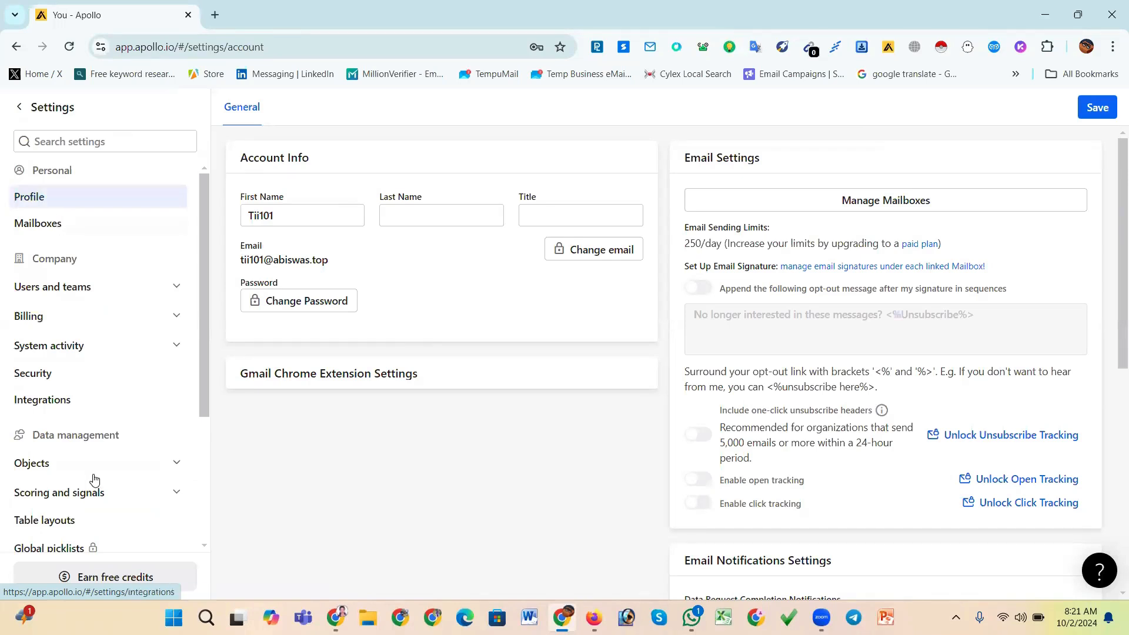
Browse the settings sections, then return to the Home dashboard
scroll(89, 495, down, 3)
scroll(85, 503, up, 3)
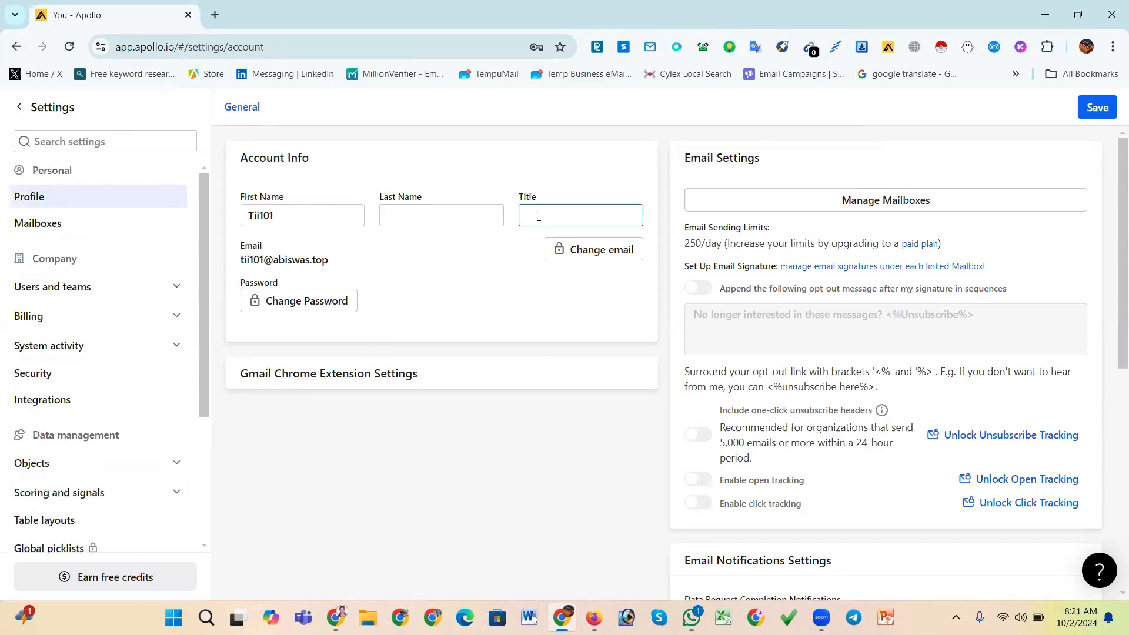
scroll(81, 312, down, 1)
scroll(81, 316, down, 2)
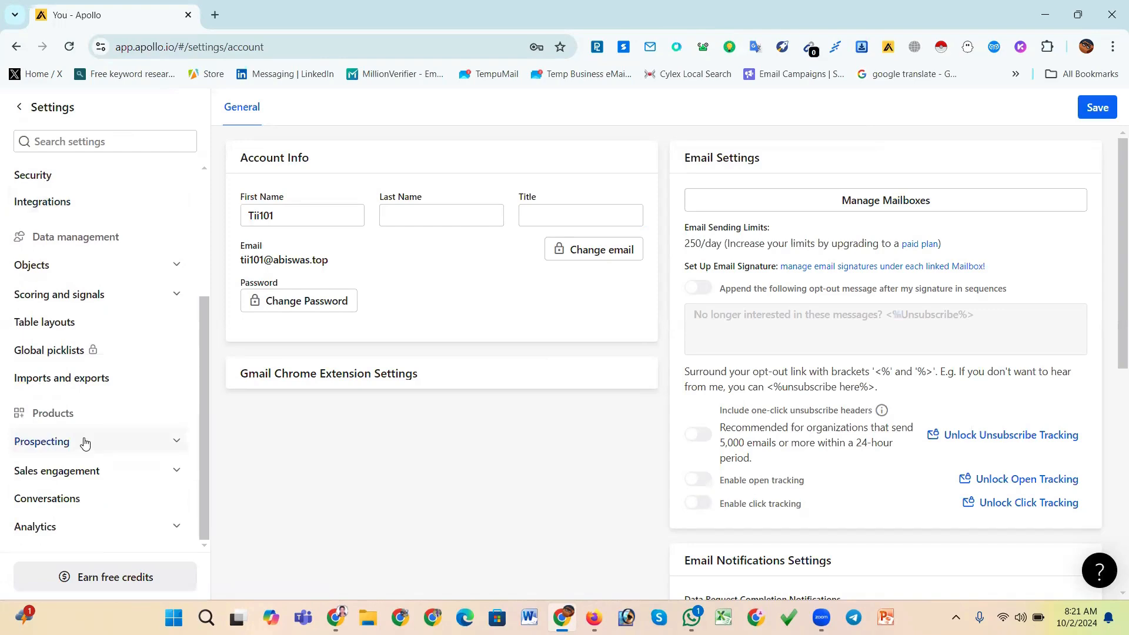
scroll(85, 443, up, 2)
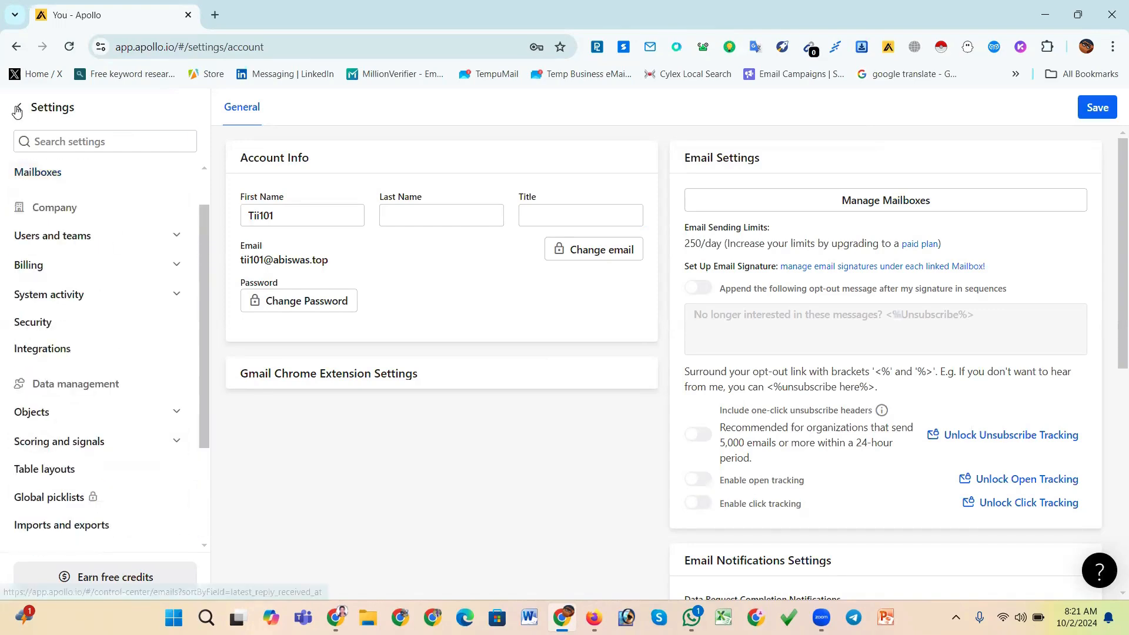
click(18, 110)
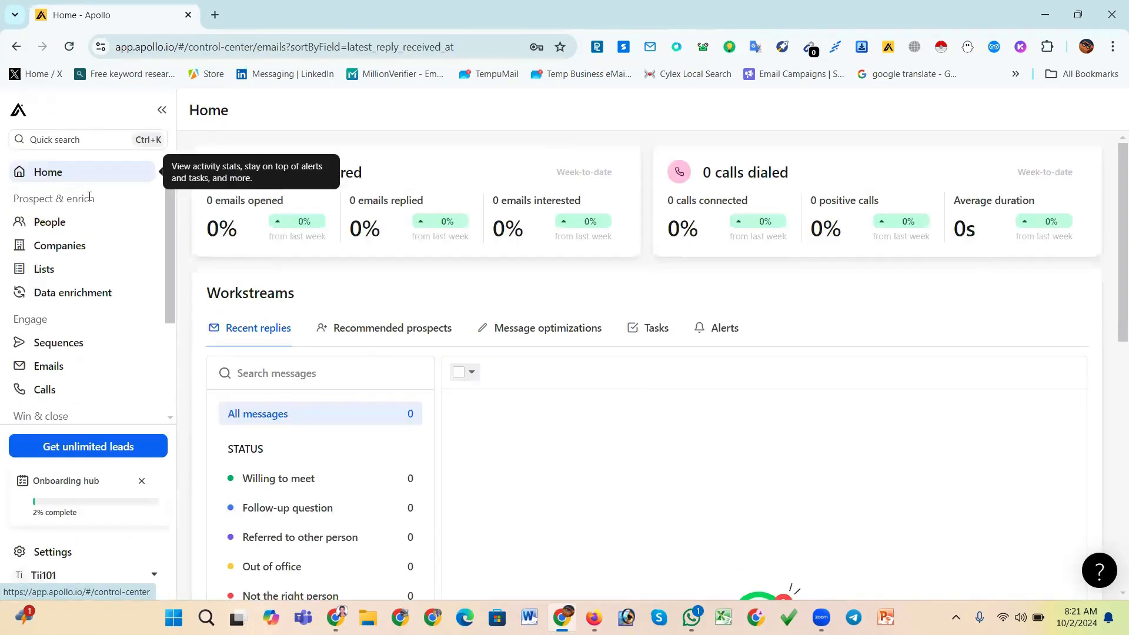
Reopen your profile settings, review the account and email notification settings, and return to Home
click(52, 576)
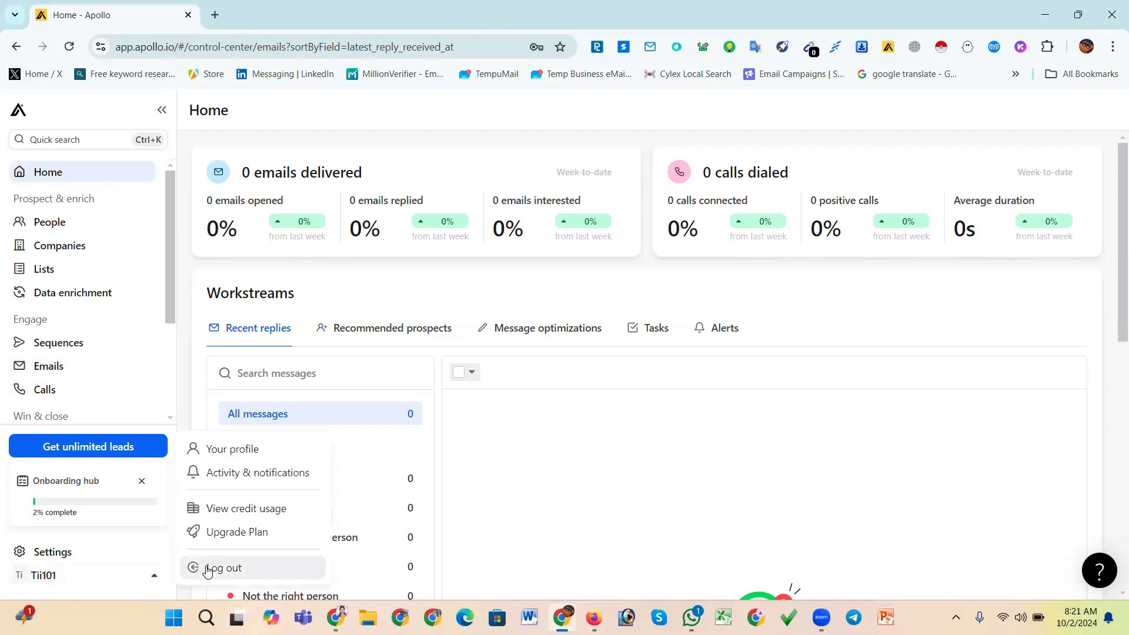
click(255, 456)
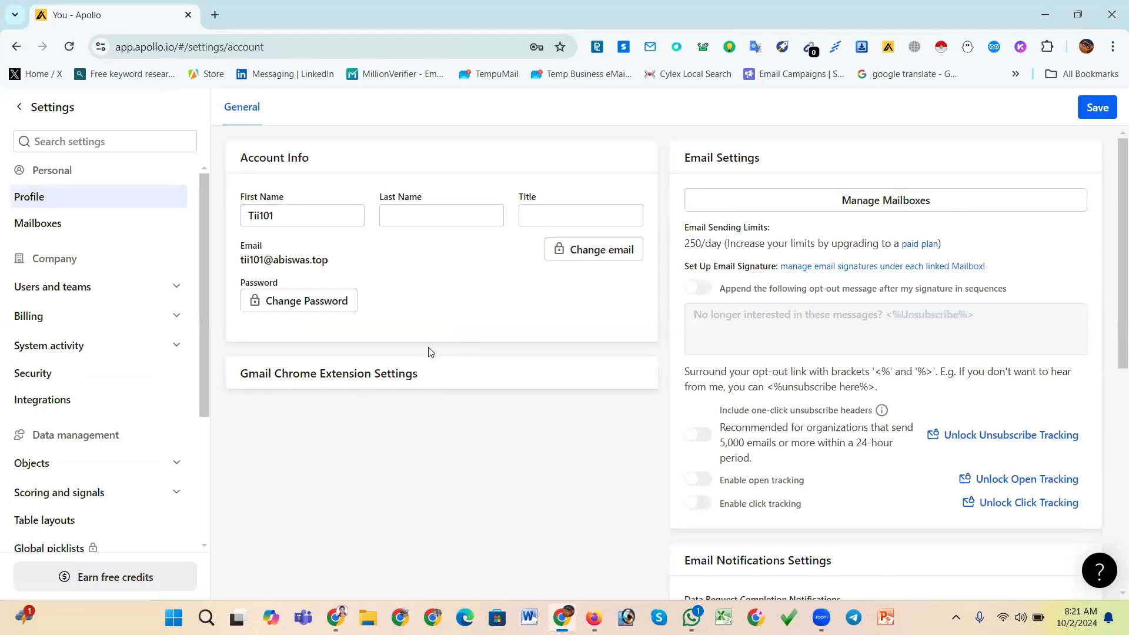
scroll(429, 351, down, 8)
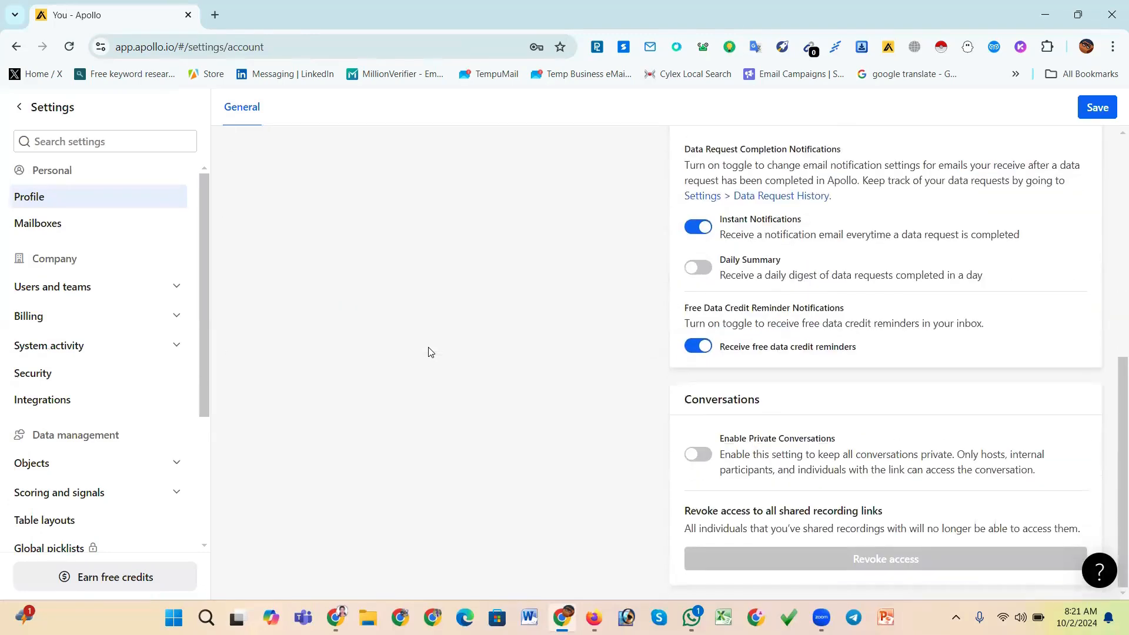
scroll(429, 352, up, 8)
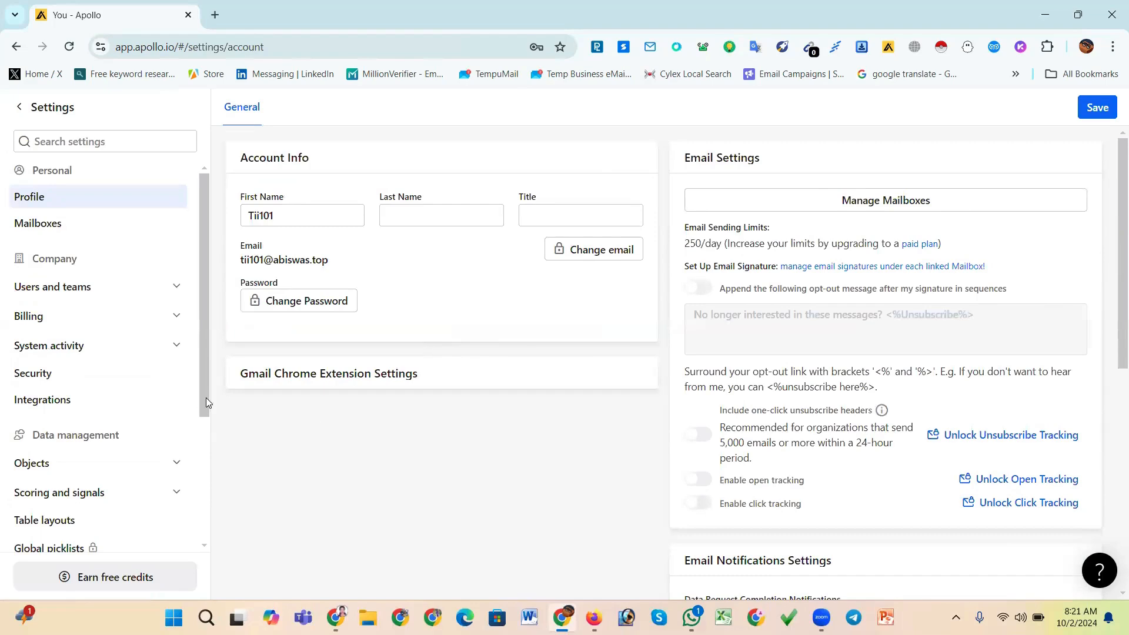
scroll(207, 449, down, 3)
scroll(207, 449, down, 1)
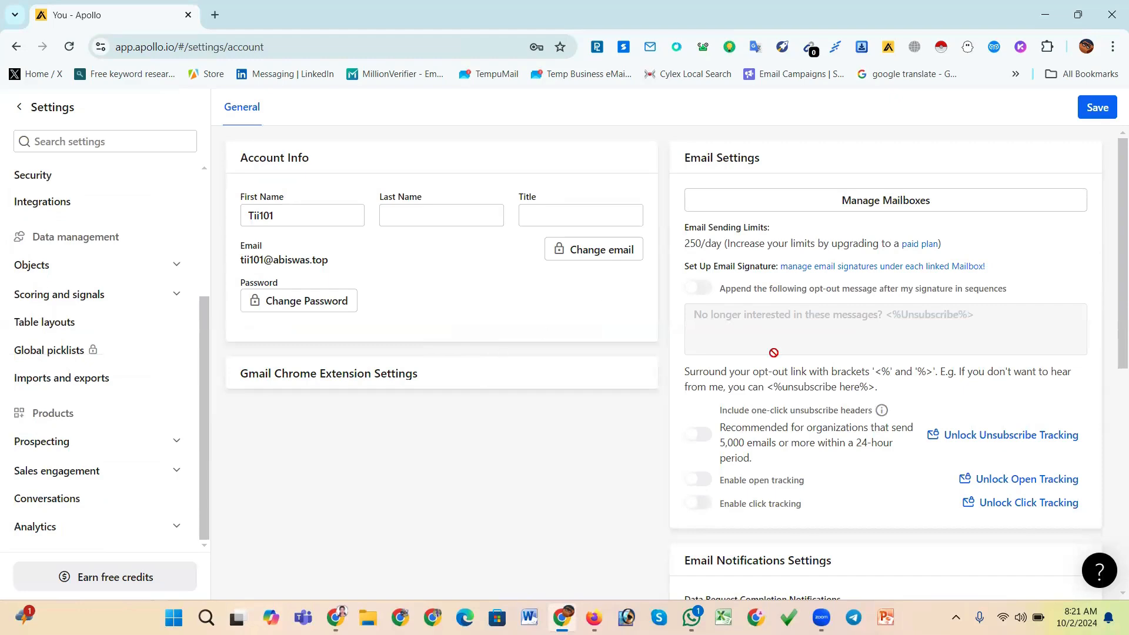
scroll(474, 439, down, 4)
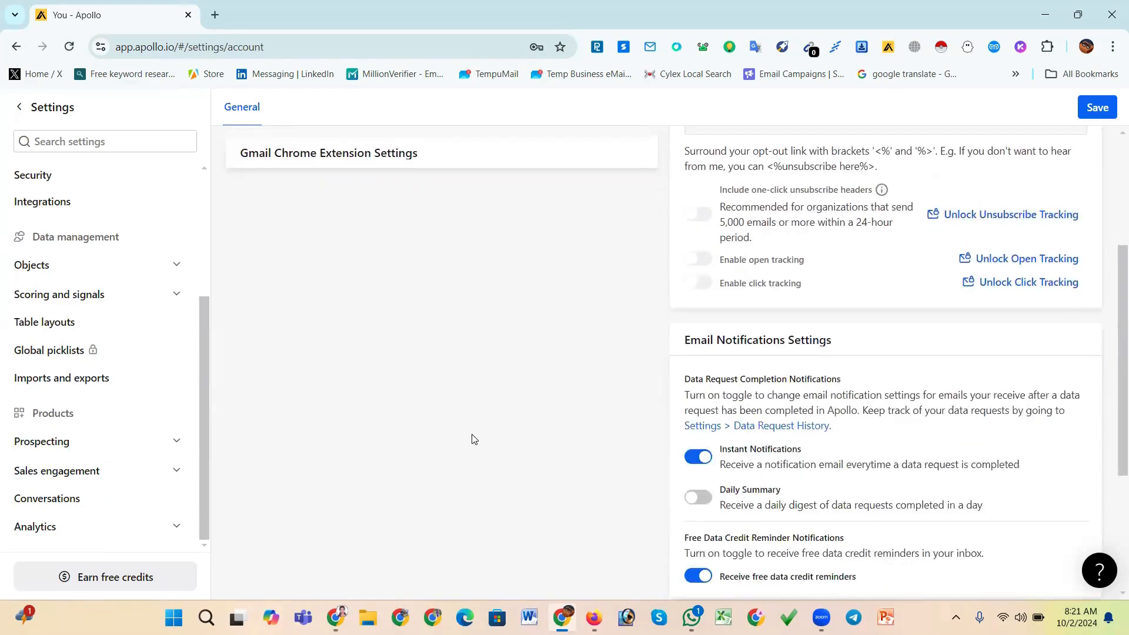
scroll(474, 439, up, 4)
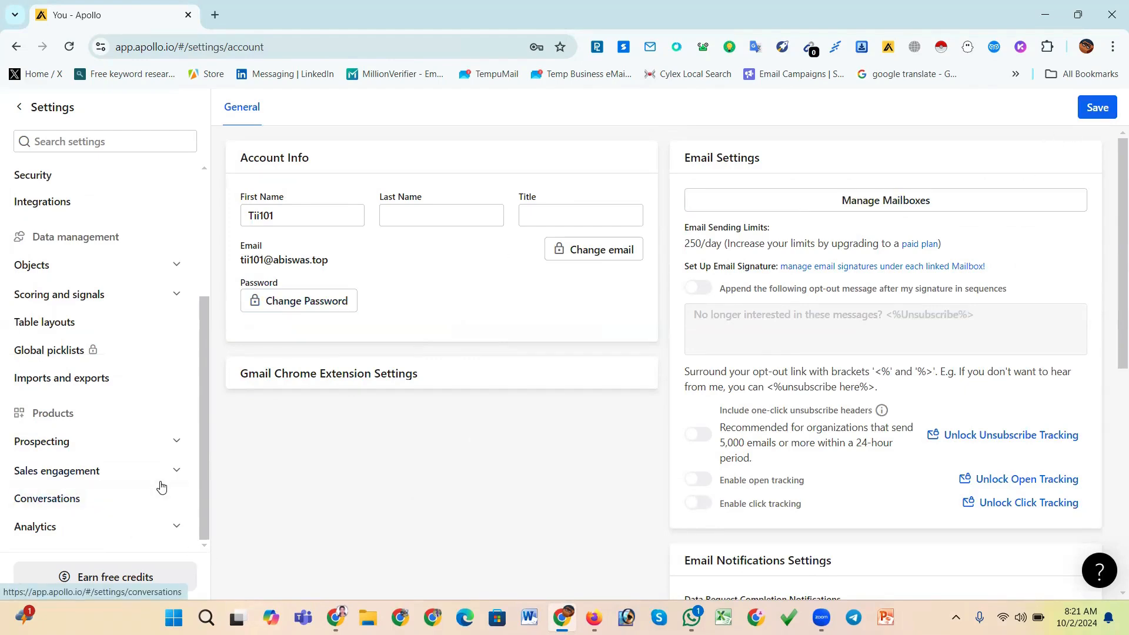
scroll(161, 484, up, 4)
click(14, 109)
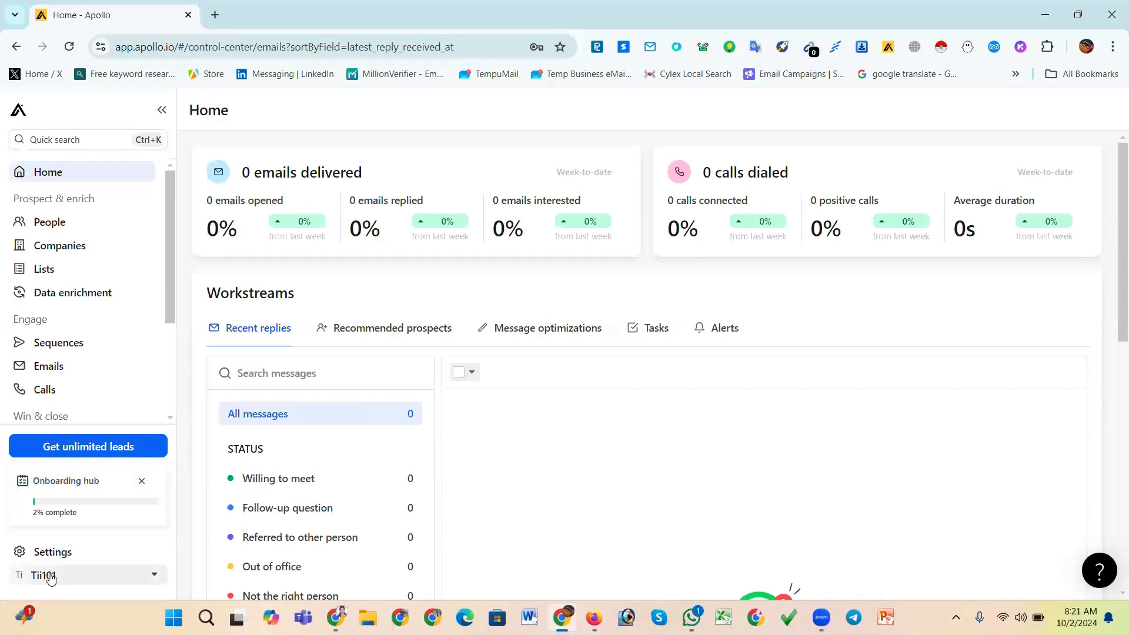
Review the credit usage and About Credits pages from the account menu, then return to Settings' previous Home view
click(88, 576)
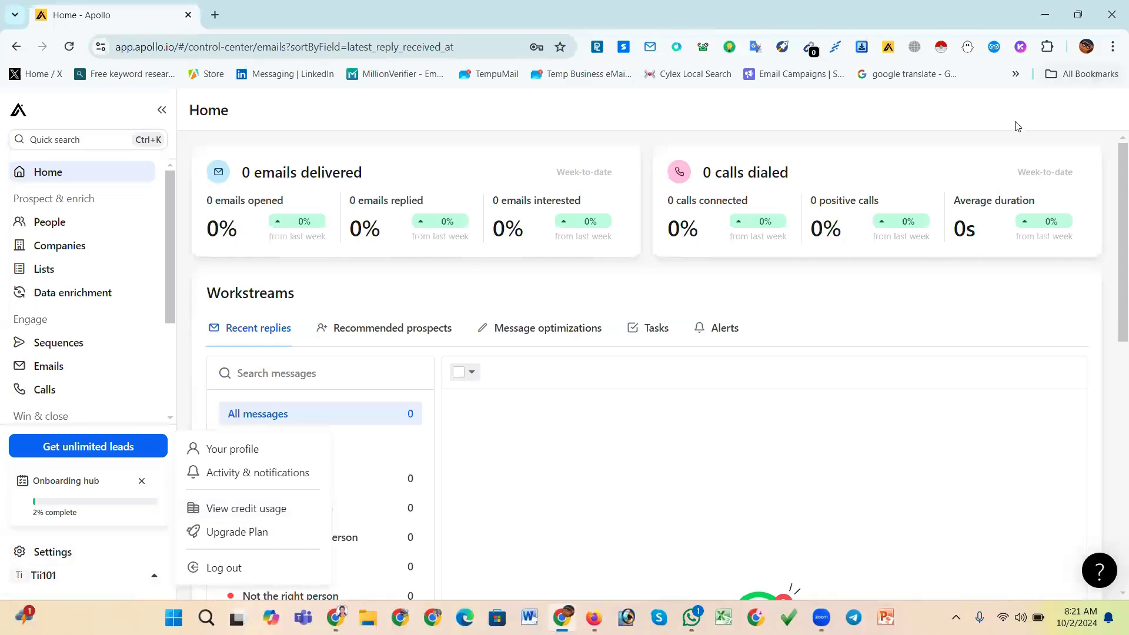
click(240, 515)
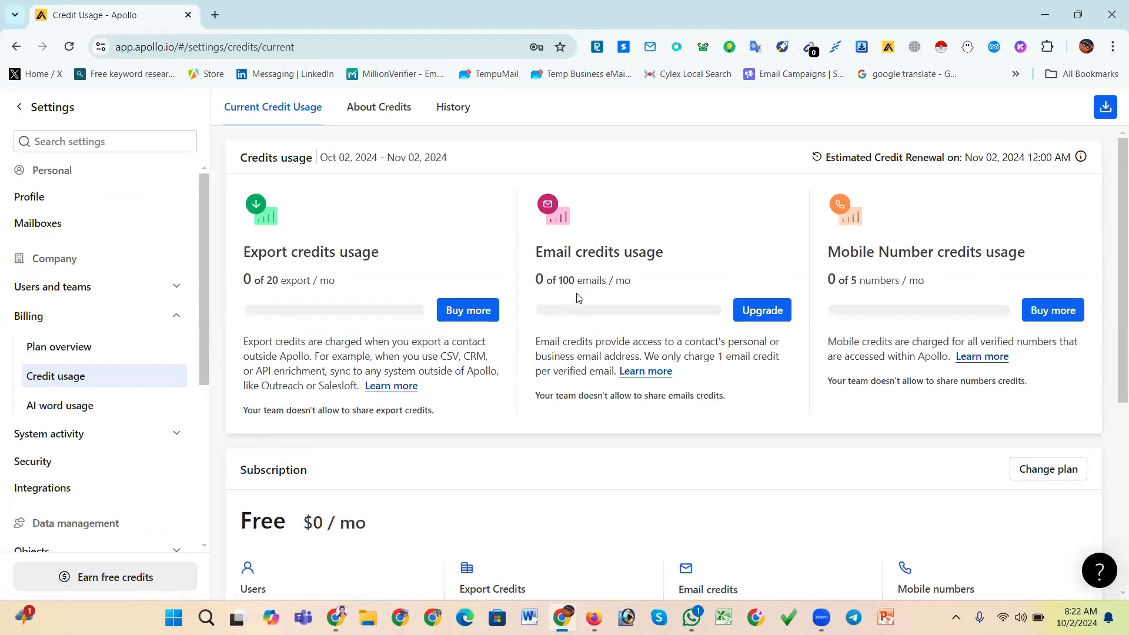
scroll(431, 394, down, 5)
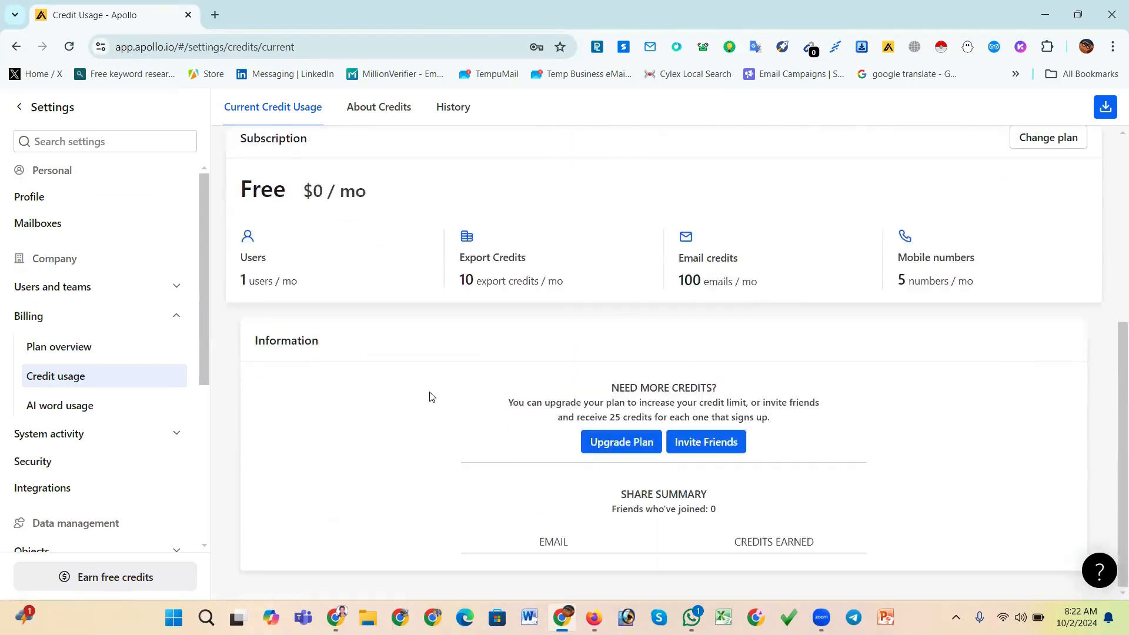
scroll(431, 395, up, 5)
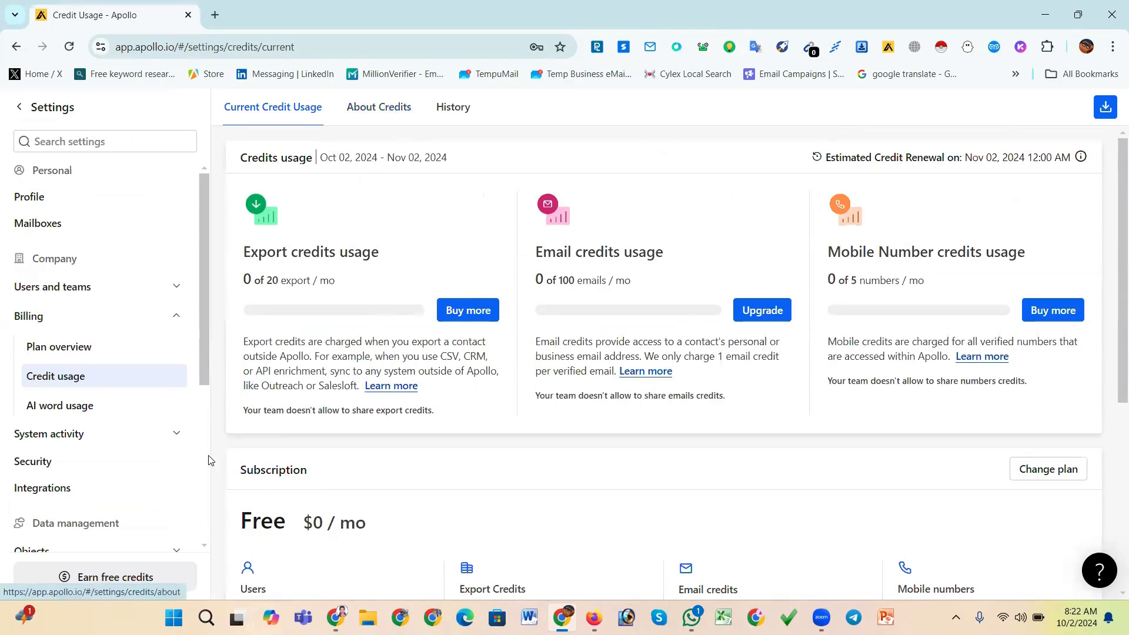
drag(205, 357, 184, 547)
scroll(200, 466, up, 5)
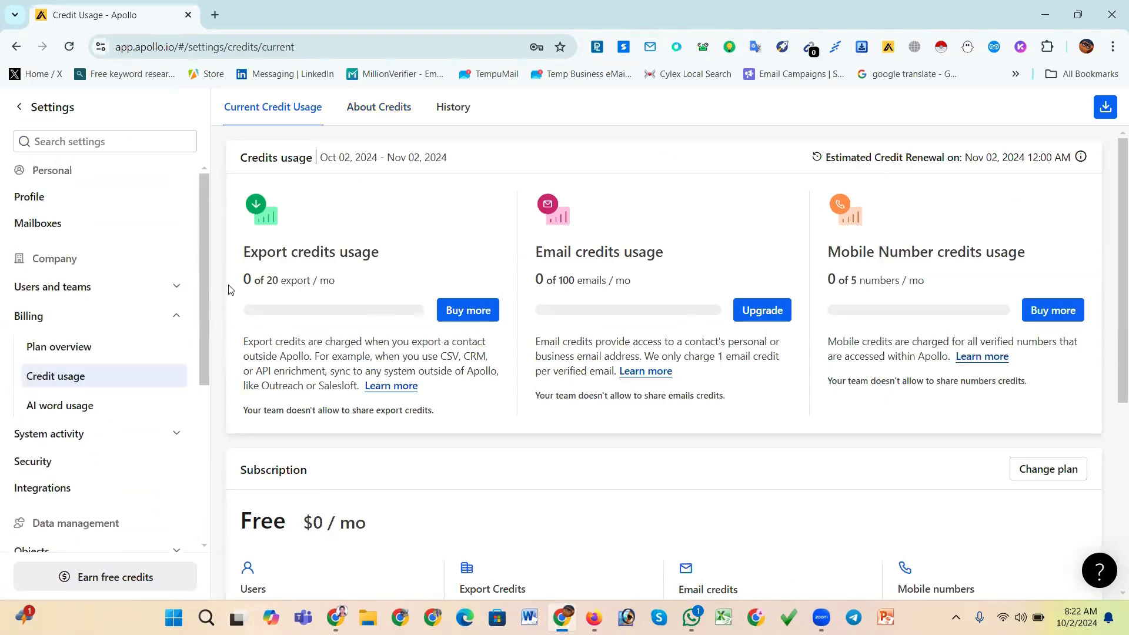
click(379, 107)
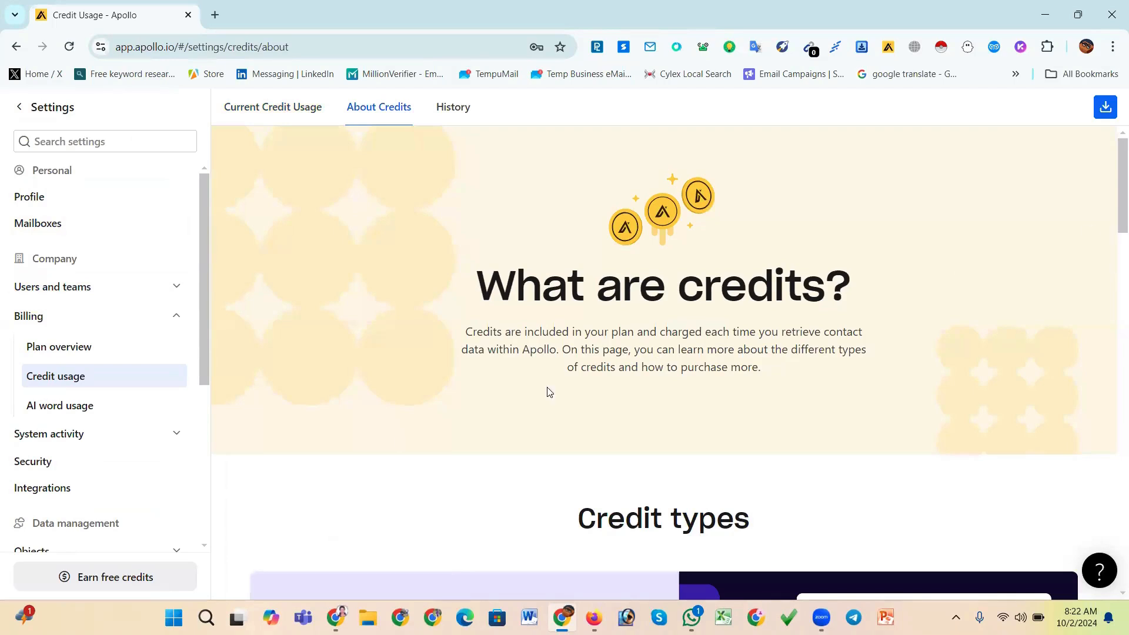
scroll(138, 375, down, 5)
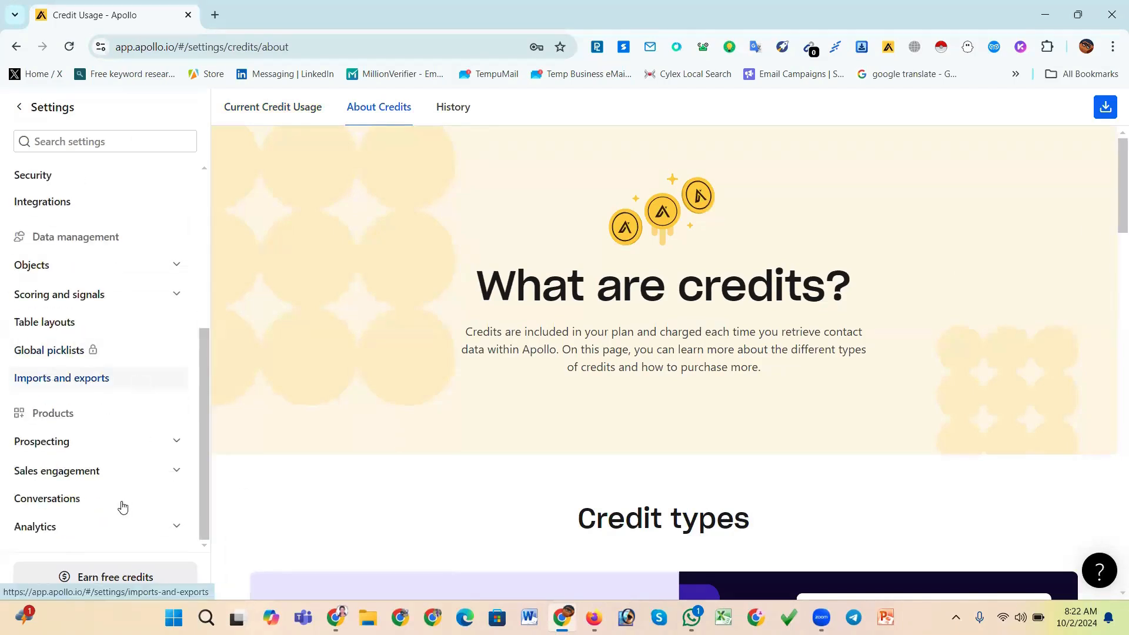
scroll(83, 388, up, 5)
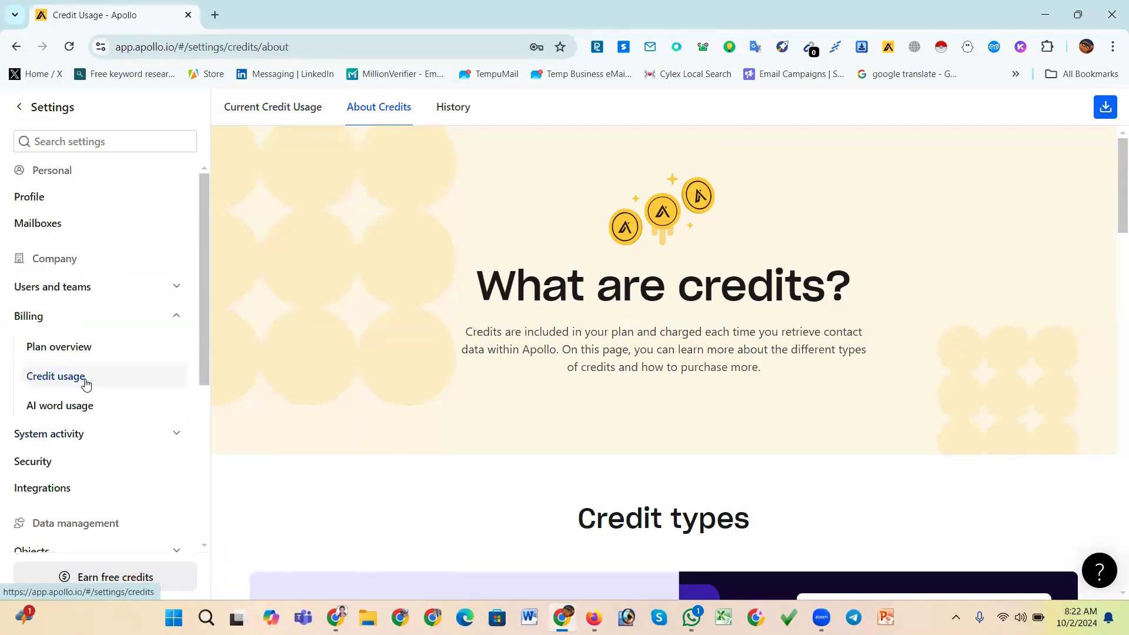
click(41, 113)
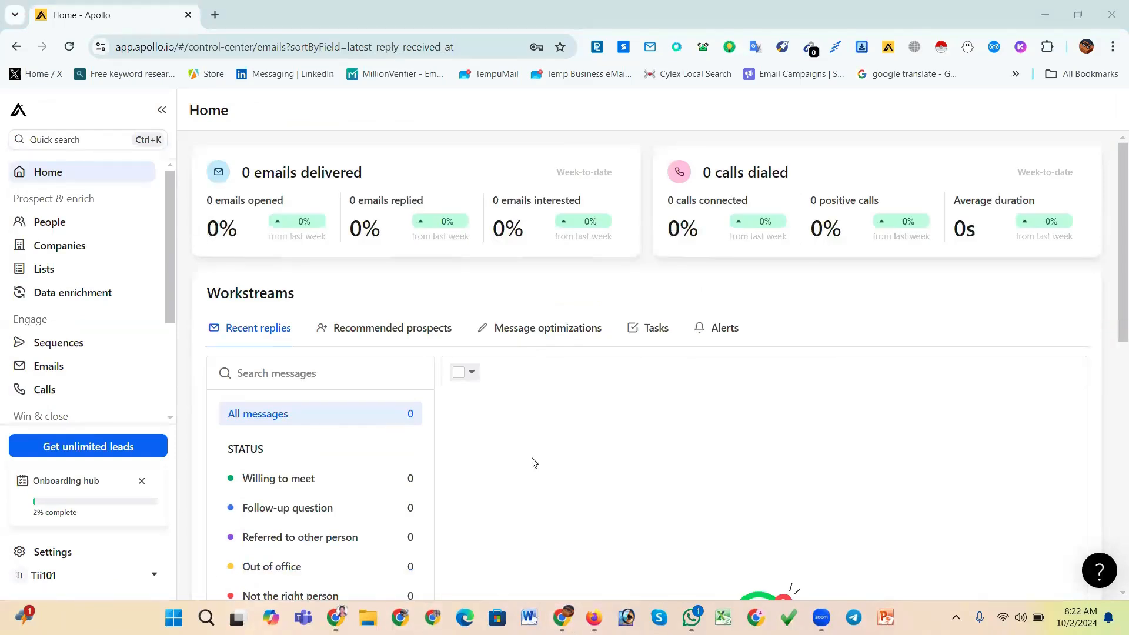
Switch to the other Chrome window and open apollo.io in a new tab
click(434, 617)
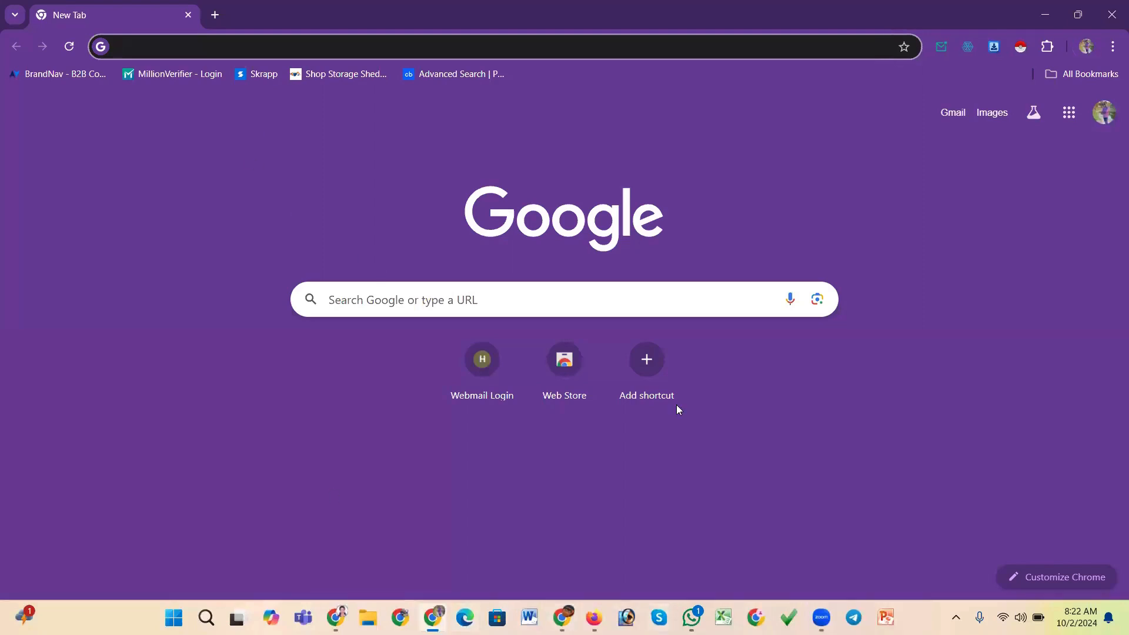
click(1109, 11)
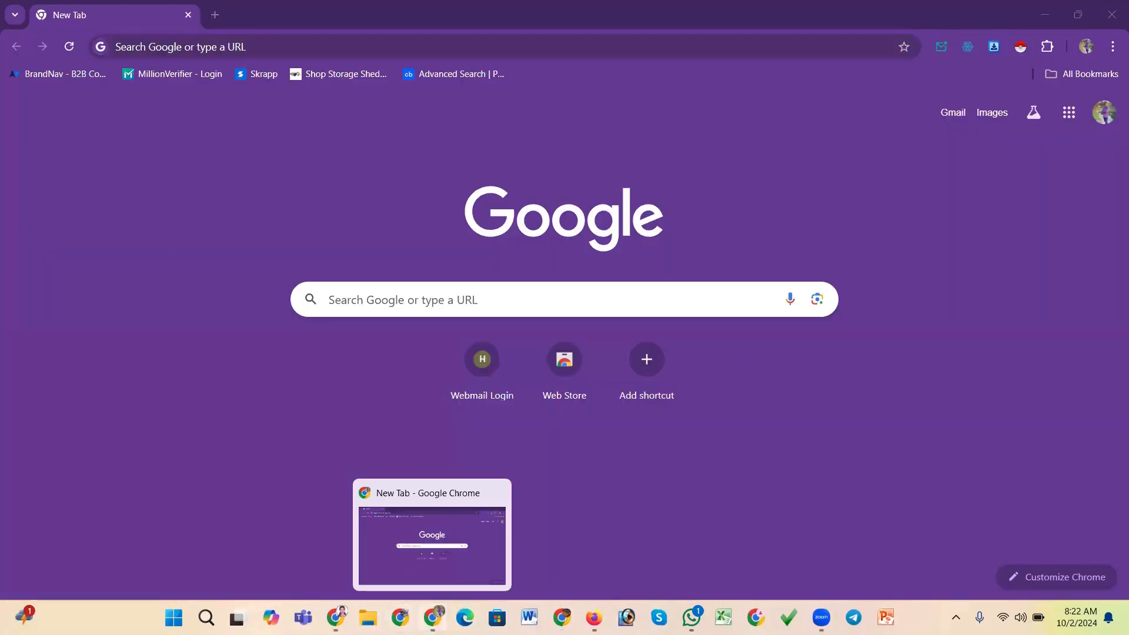
click(432, 618)
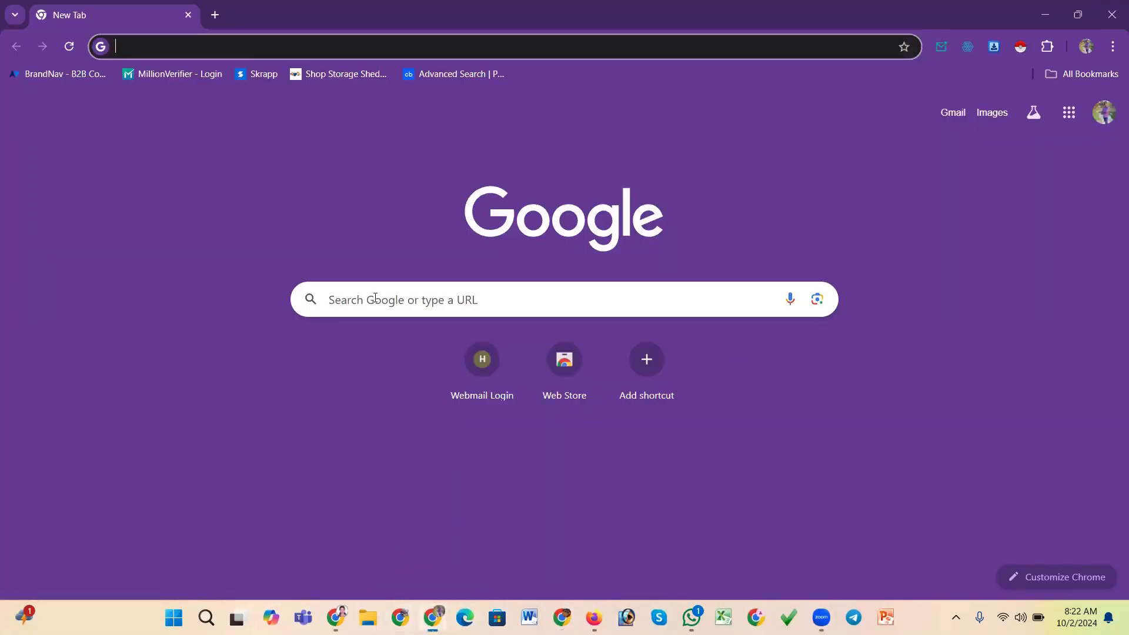
click(325, 46)
text(aop)
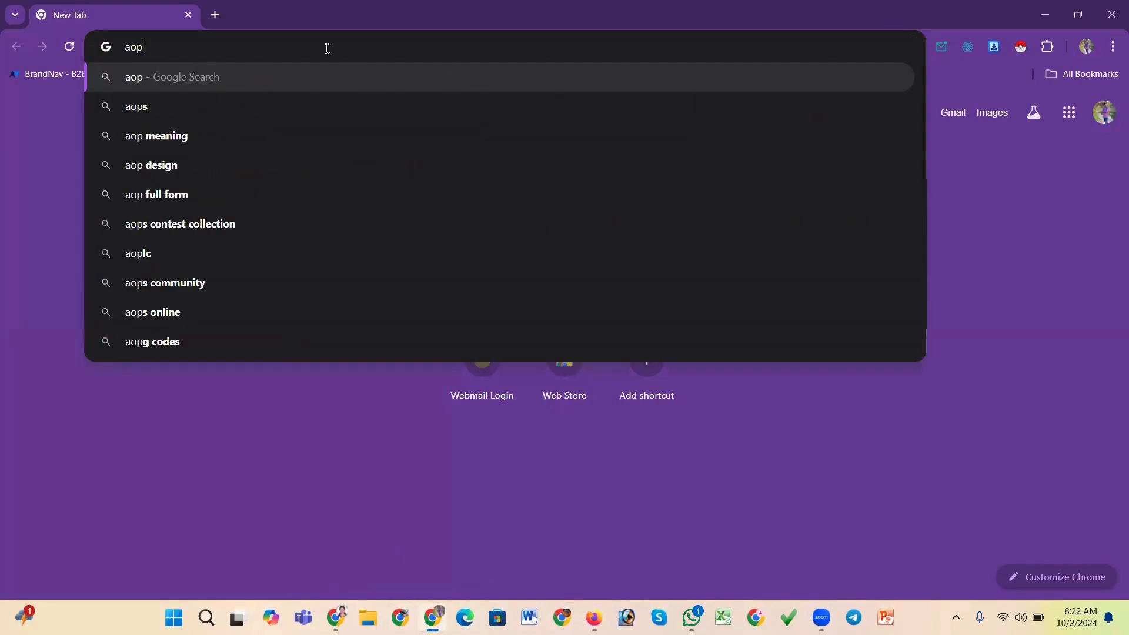
key(BackSpace)
key(BackSpace)
text(p)
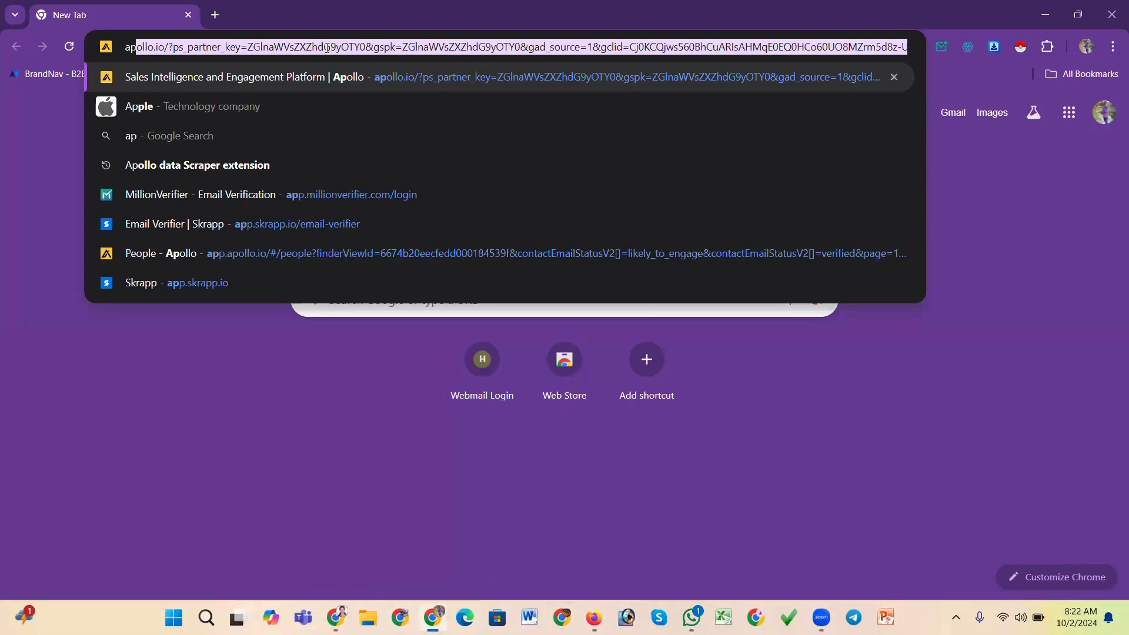
text(ollo)
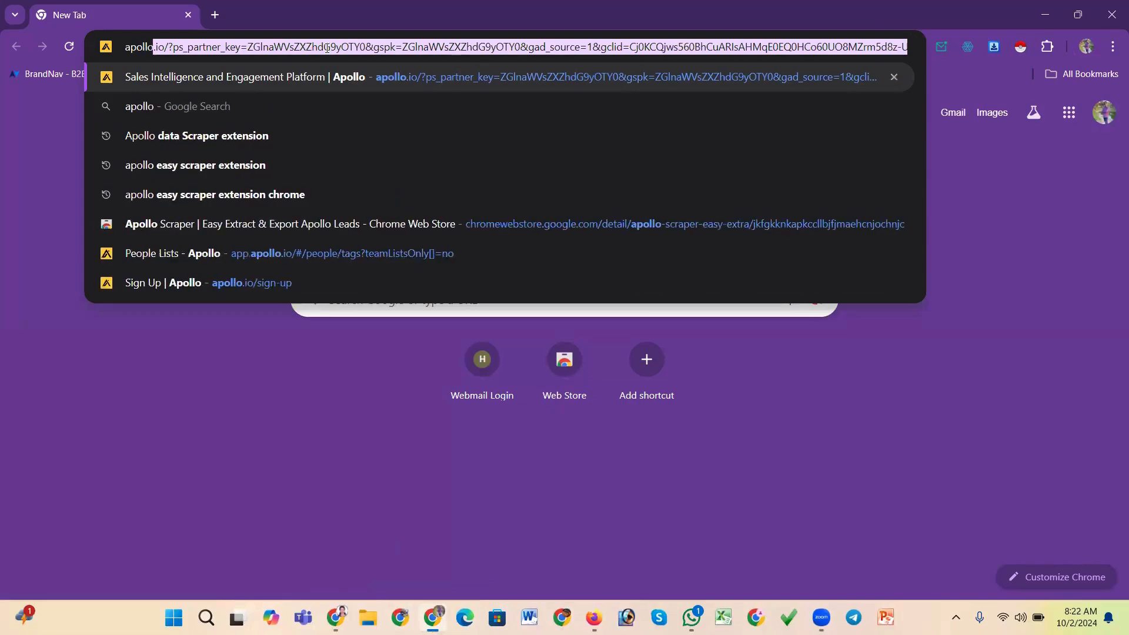
key(Return)
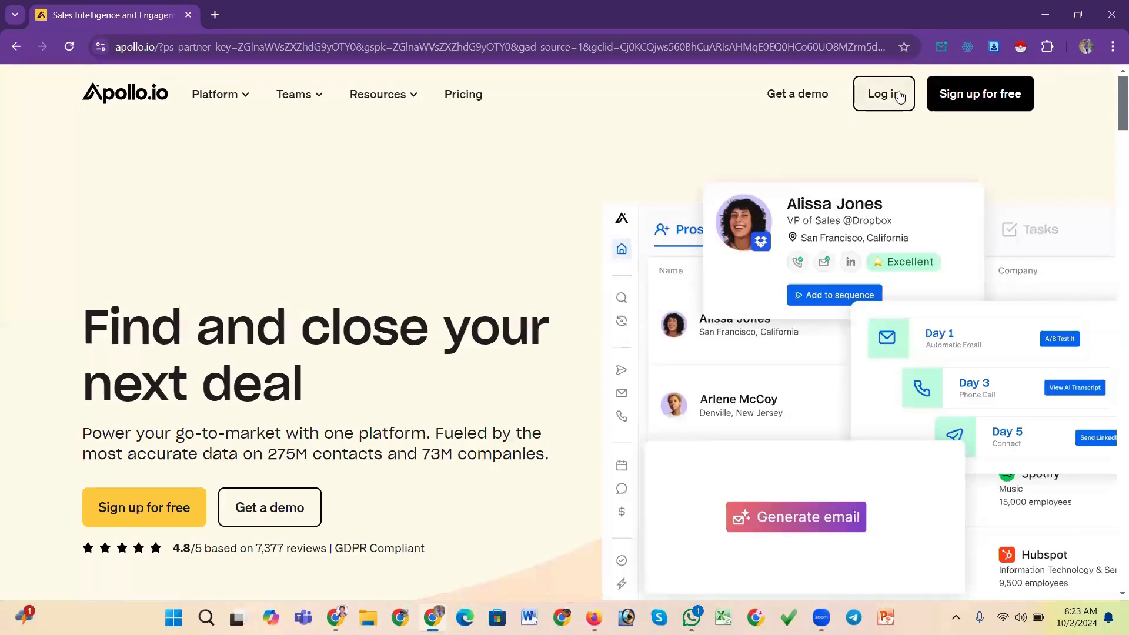
Log in to the existing Apollo account and open its profile settings
click(900, 96)
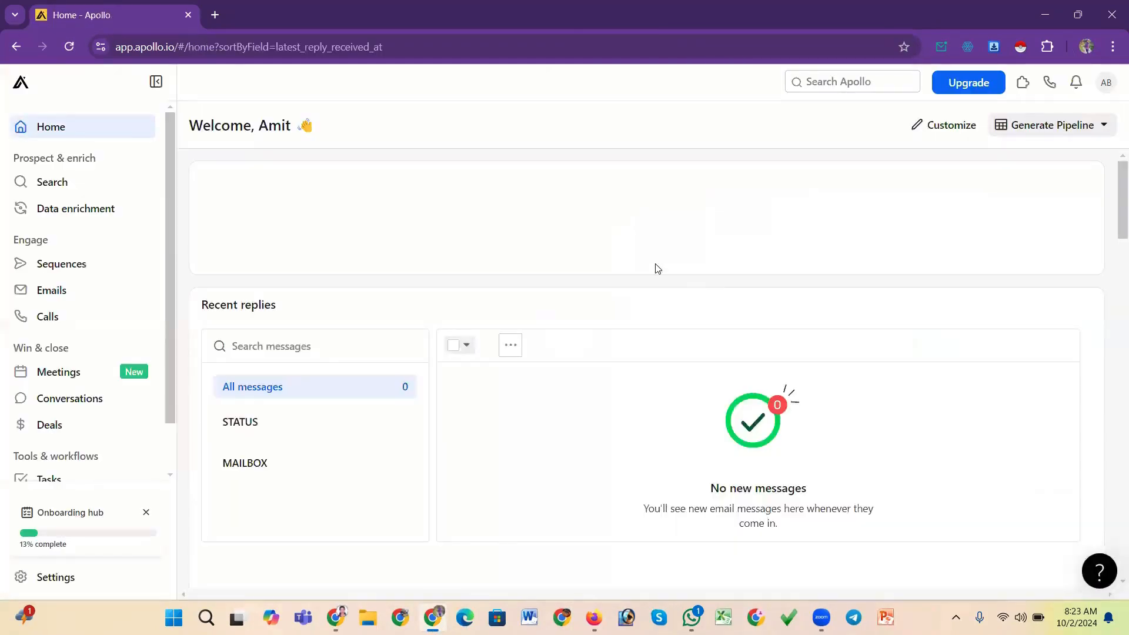
click(1106, 82)
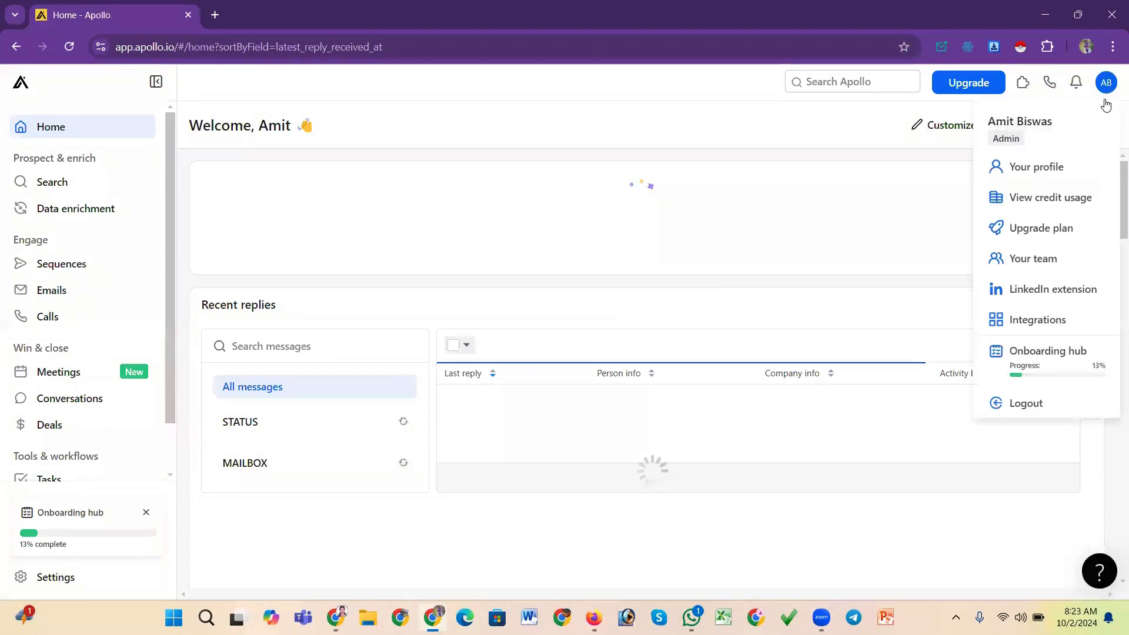
click(1052, 168)
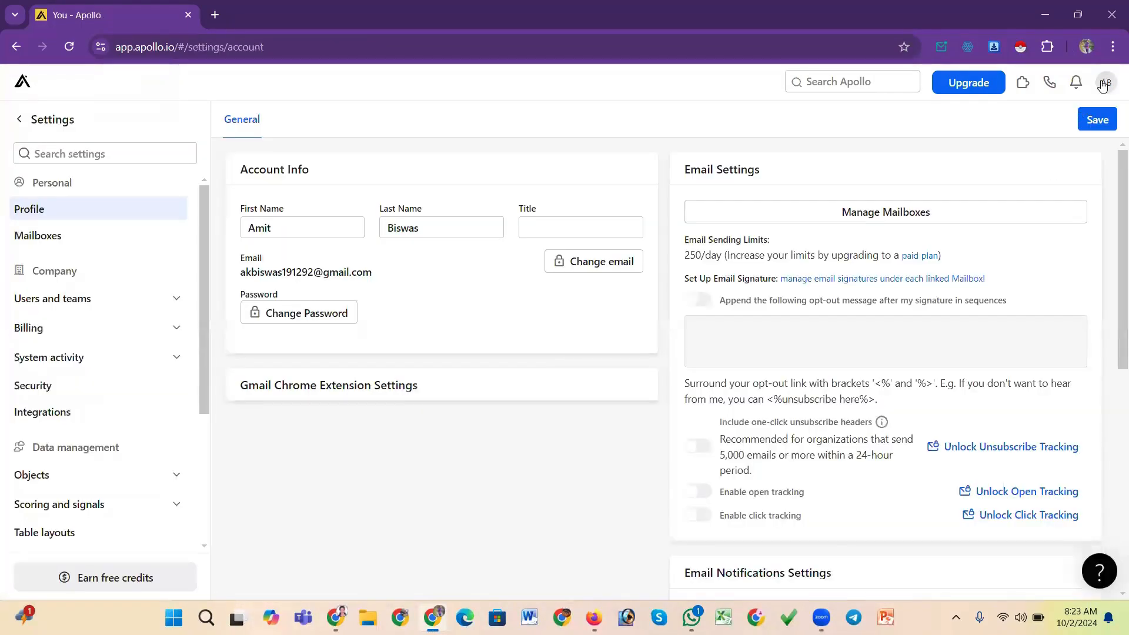
Check this account's credit usage page, then return to the Home dashboard
click(1041, 197)
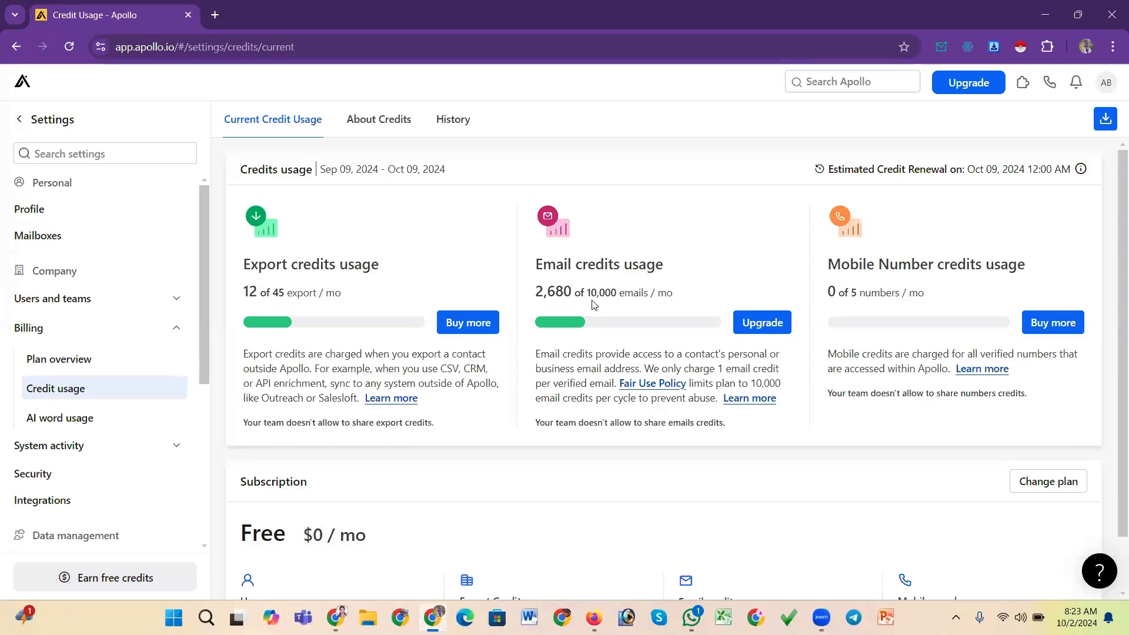
drag(587, 292, 620, 292)
click(23, 85)
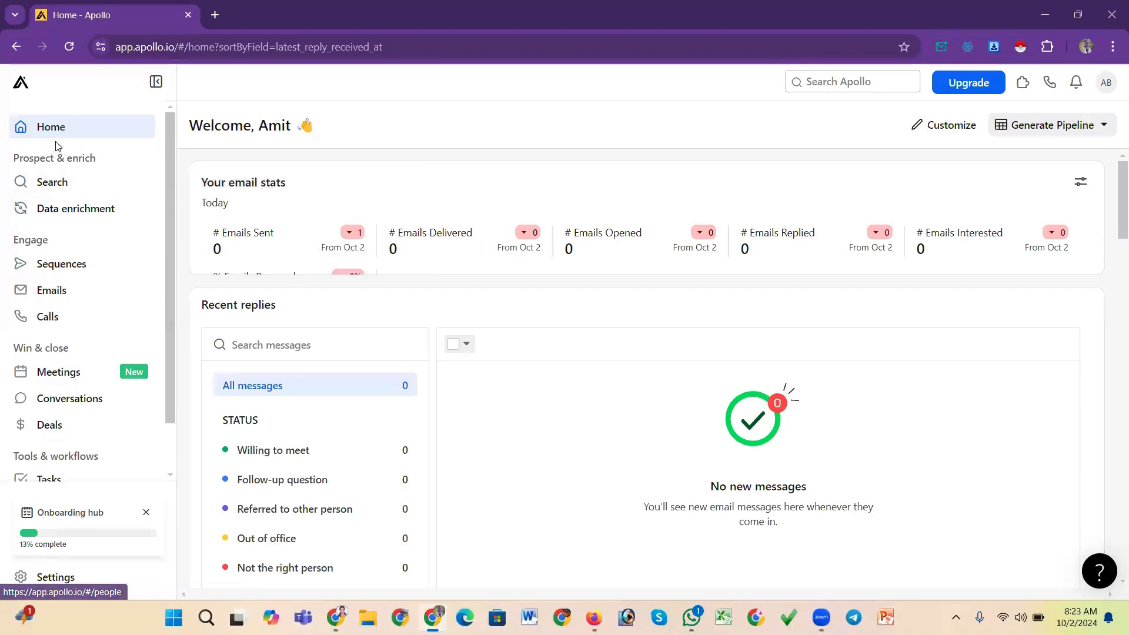
Open the people Search and browse the filter list, expanding and collapsing the Persona filter
click(59, 185)
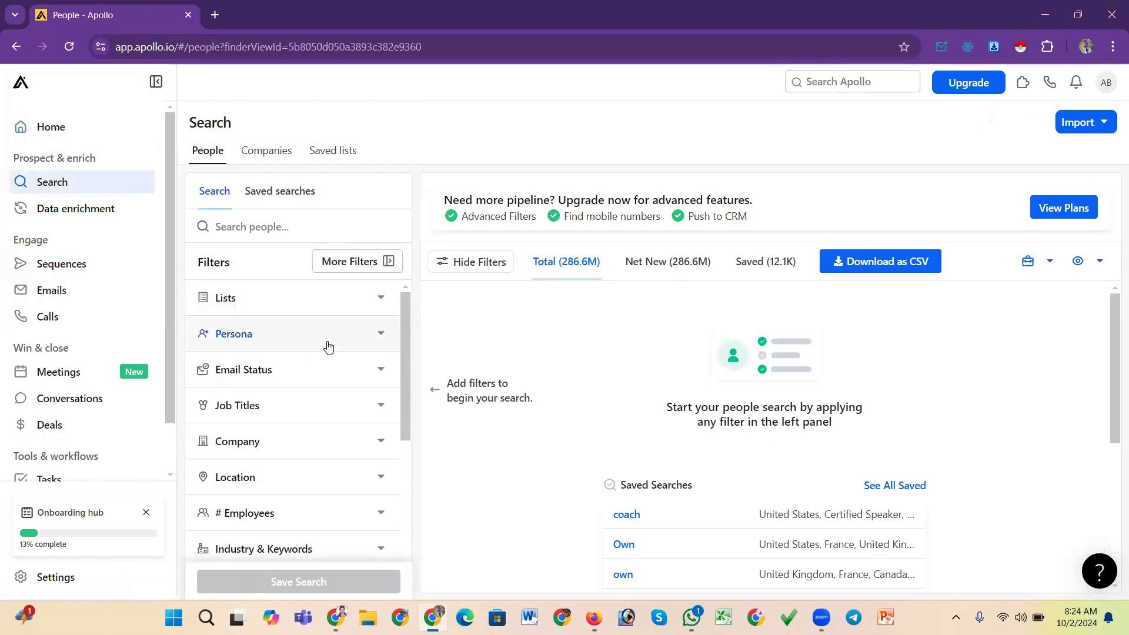
drag(408, 332, 404, 310)
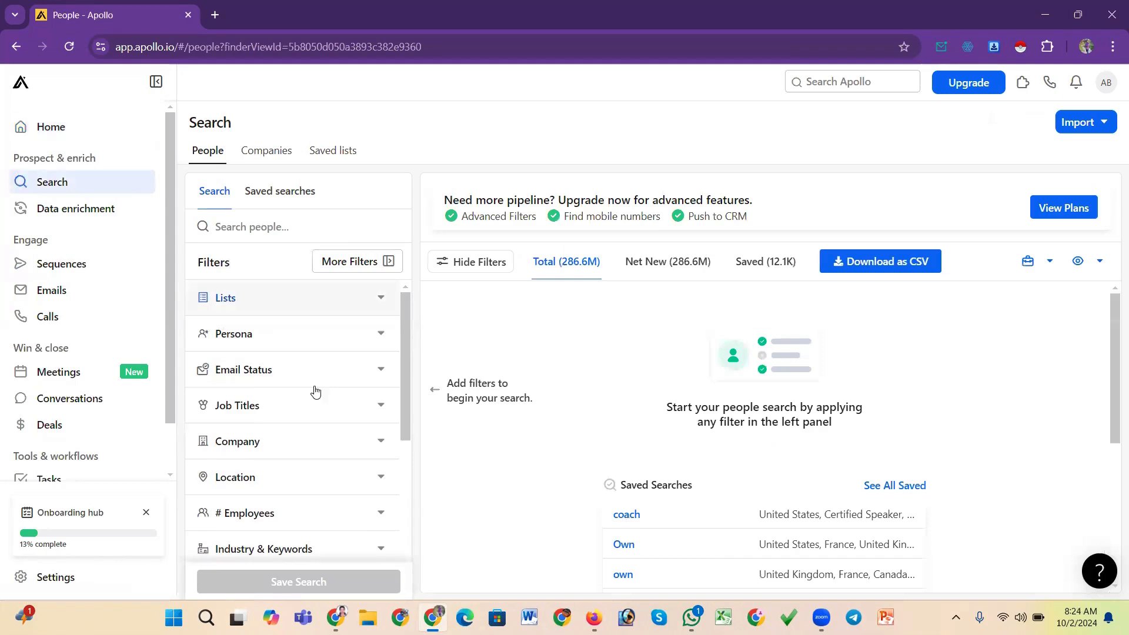
scroll(292, 412, down, 5)
scroll(291, 411, up, 5)
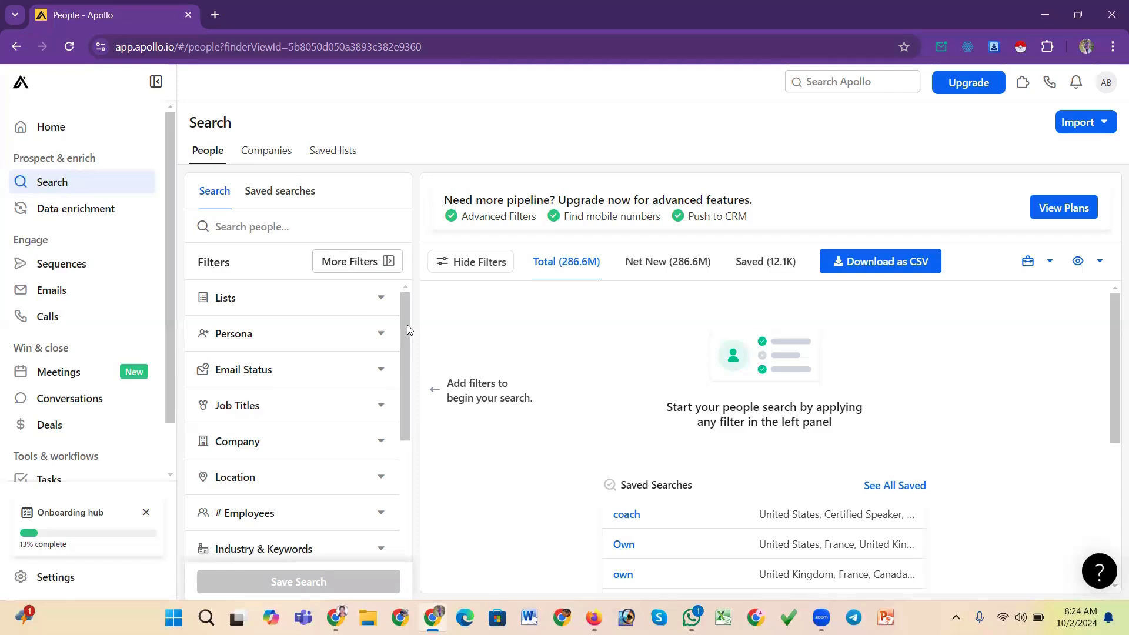
drag(406, 302, 306, 327)
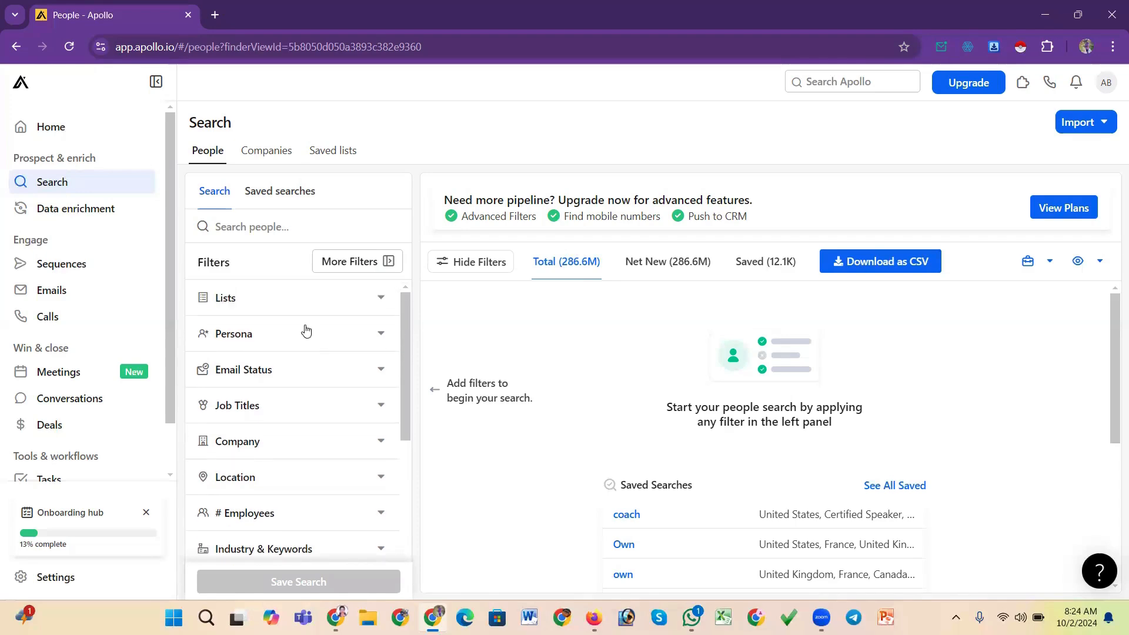
click(362, 335)
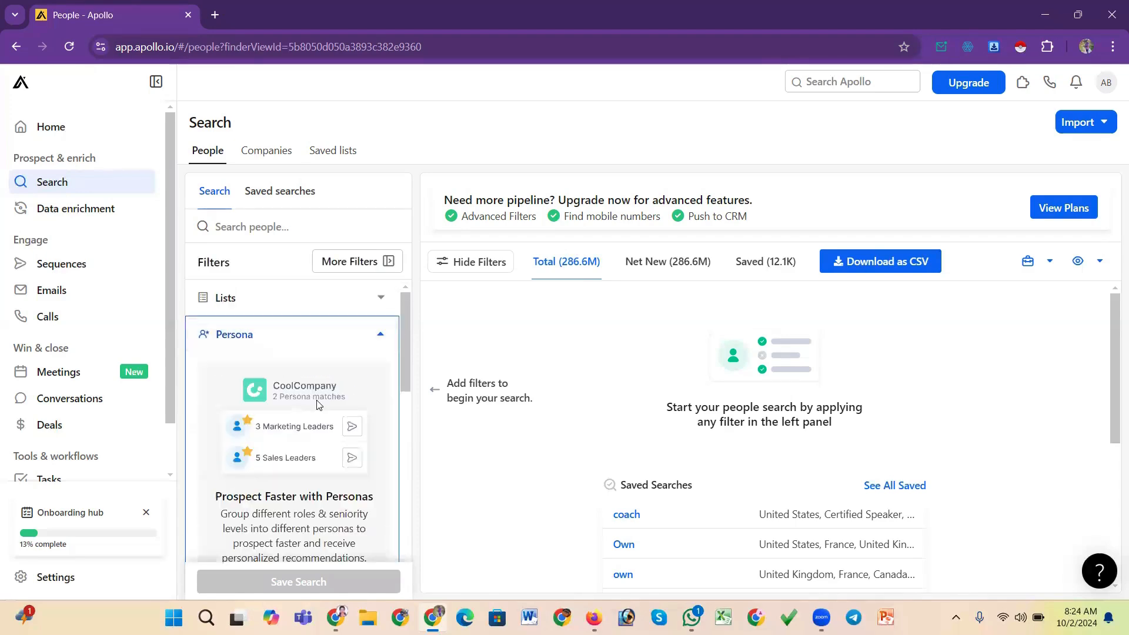
click(382, 337)
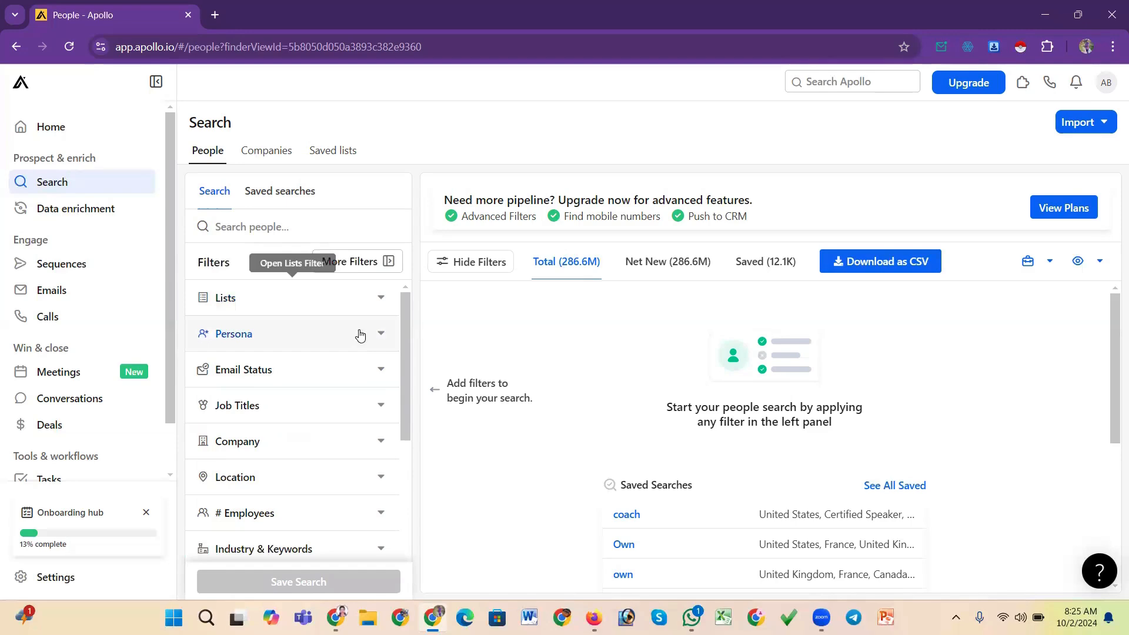
drag(403, 347, 402, 358)
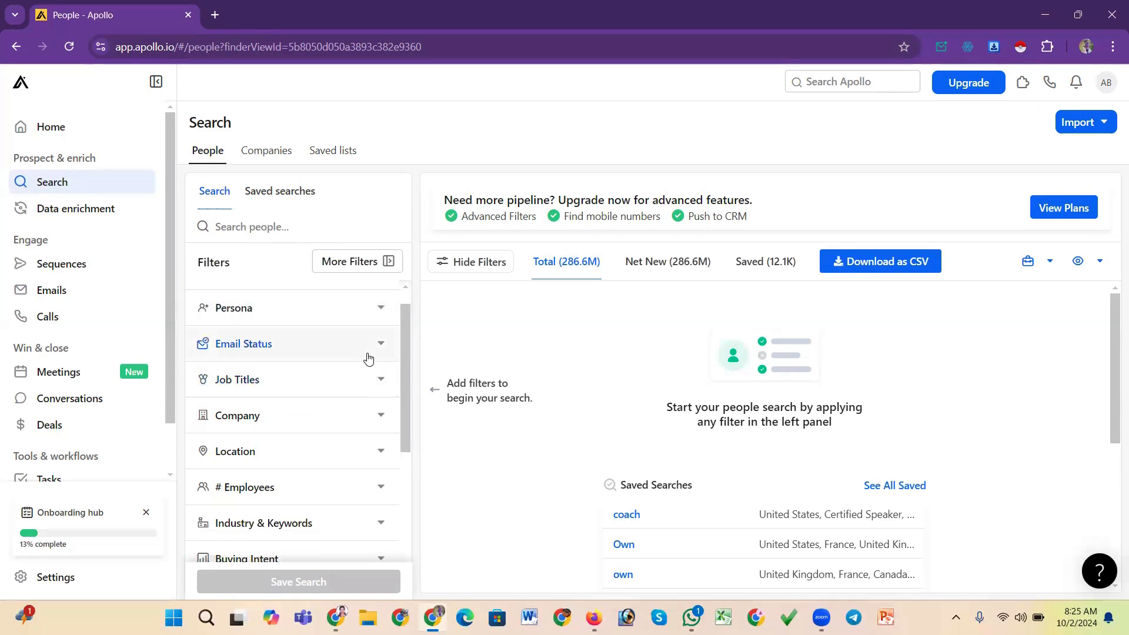
Filter the people search by the Verified email status
click(367, 346)
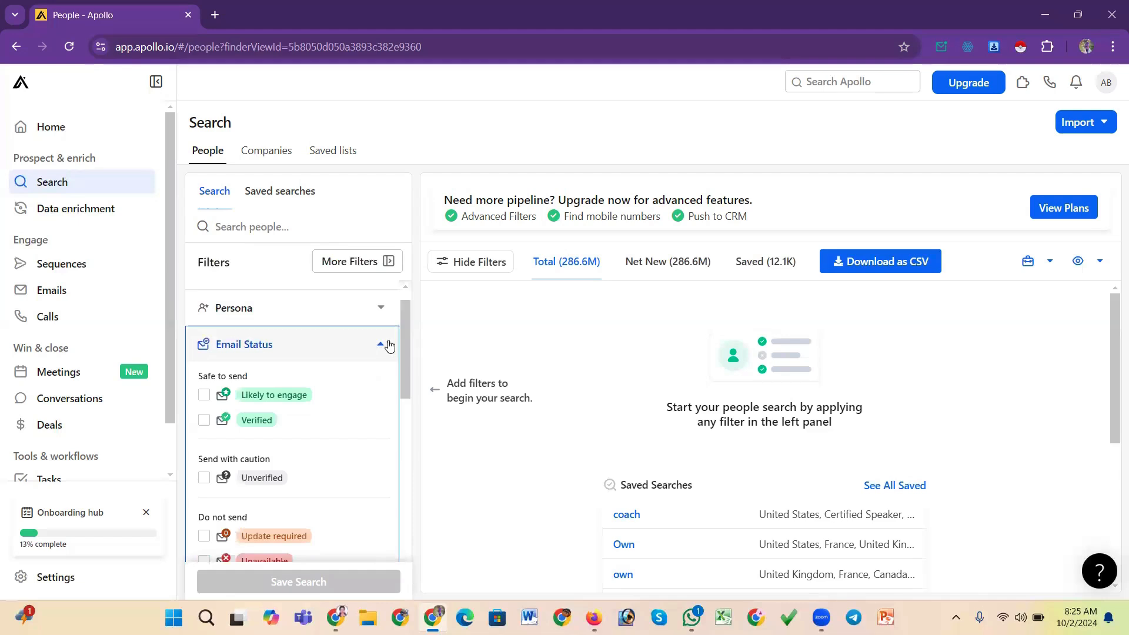
drag(403, 331, 404, 347)
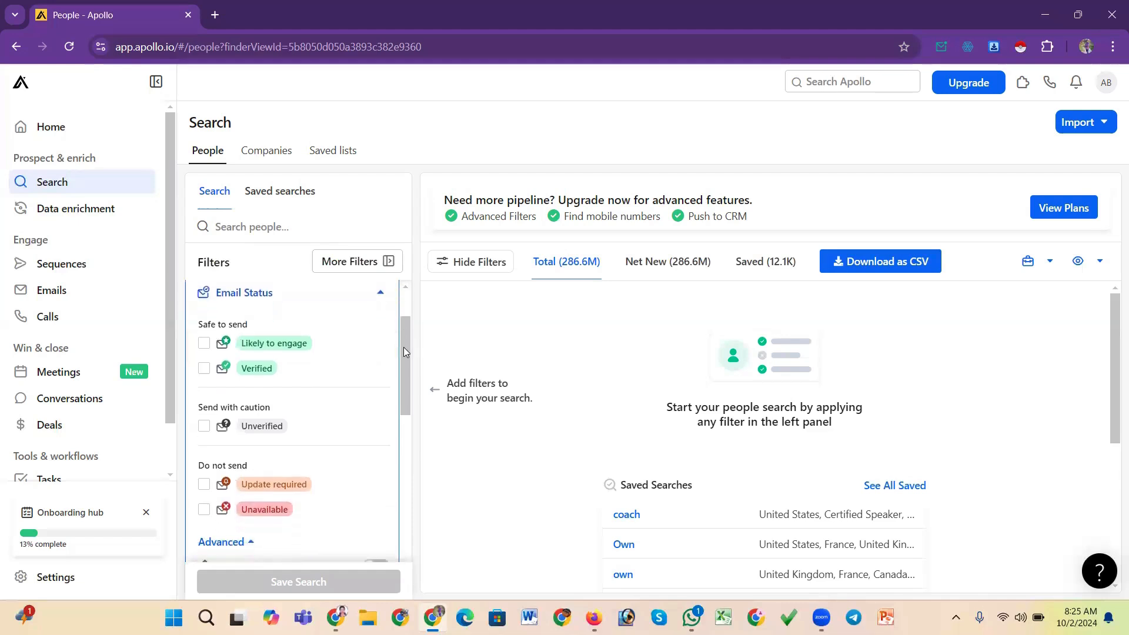
click(204, 369)
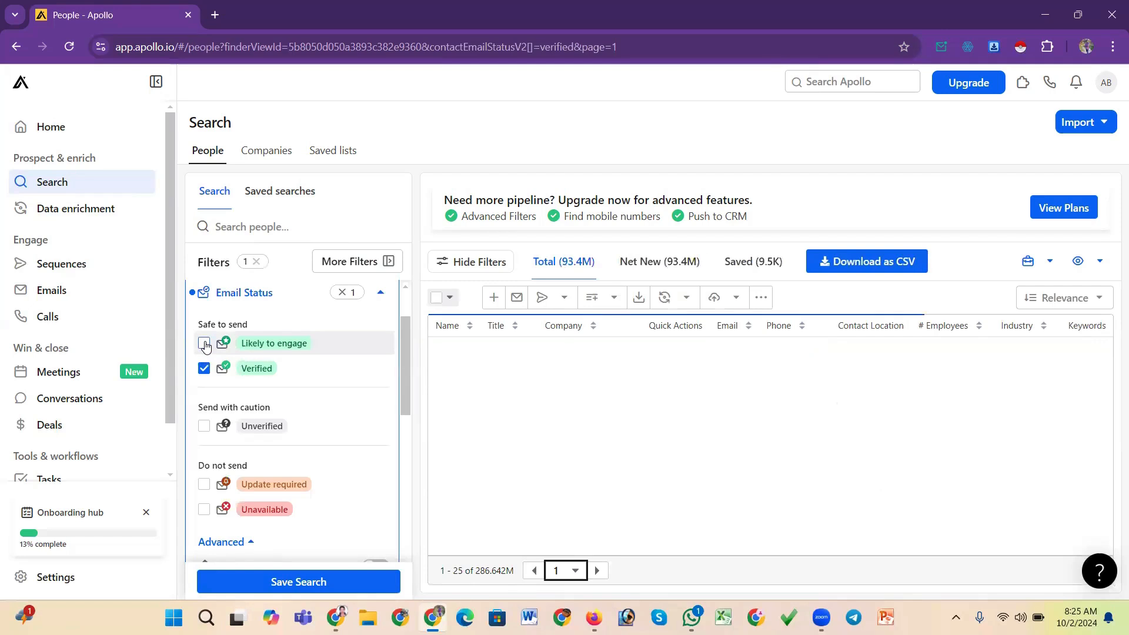
click(204, 344)
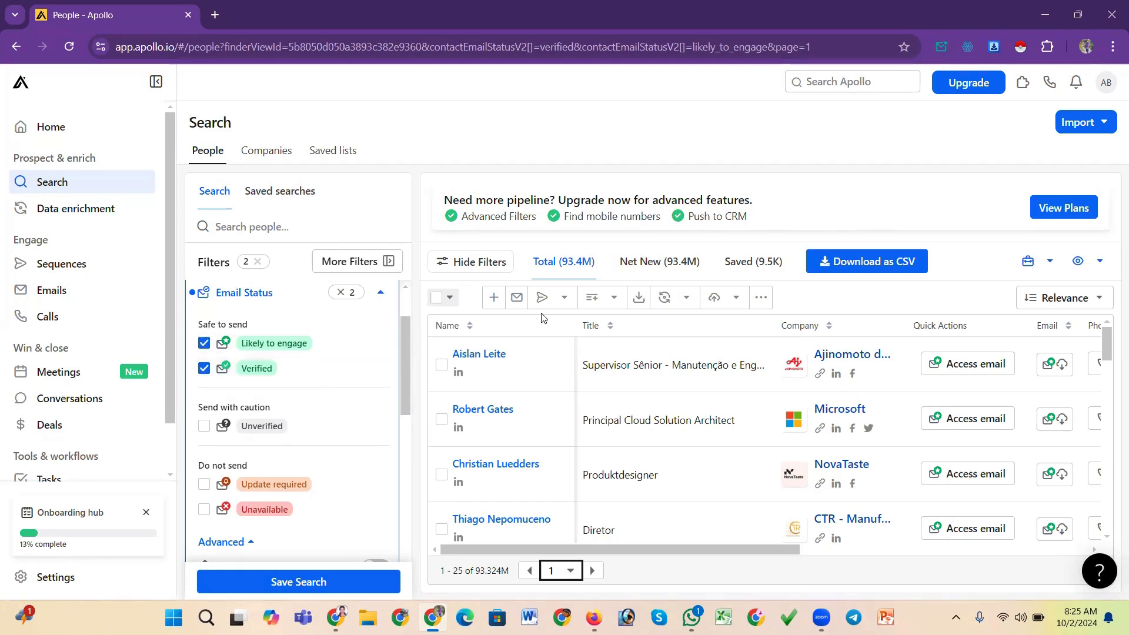
mouse_move(404, 358)
mouse_down()
mouse_move(407, 489)
mouse_move(404, 347)
mouse_up()
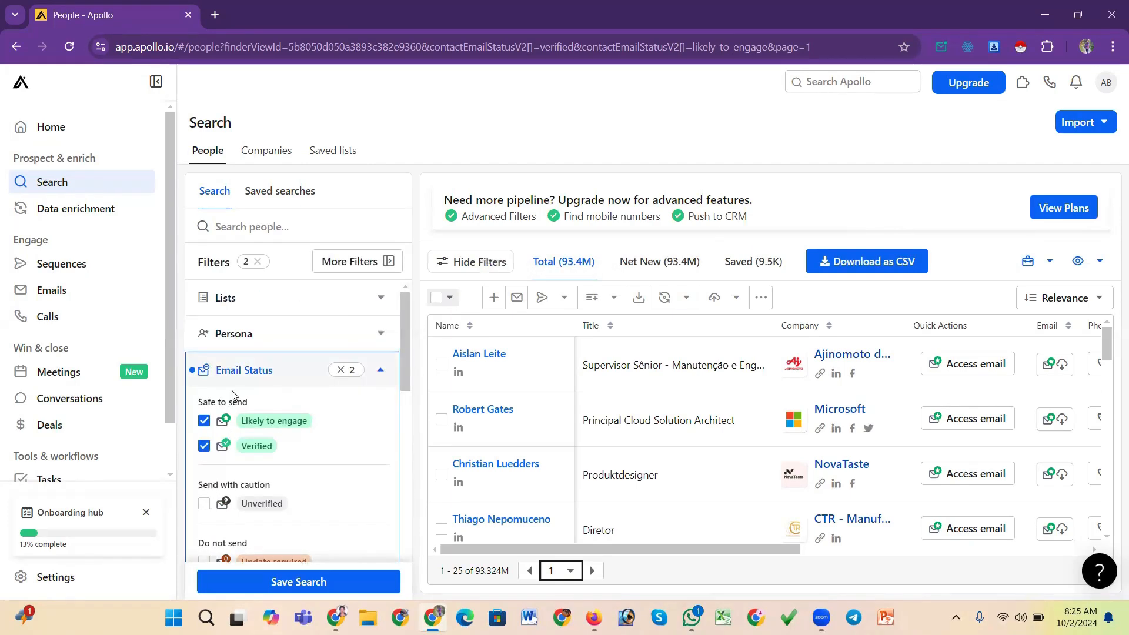
click(204, 421)
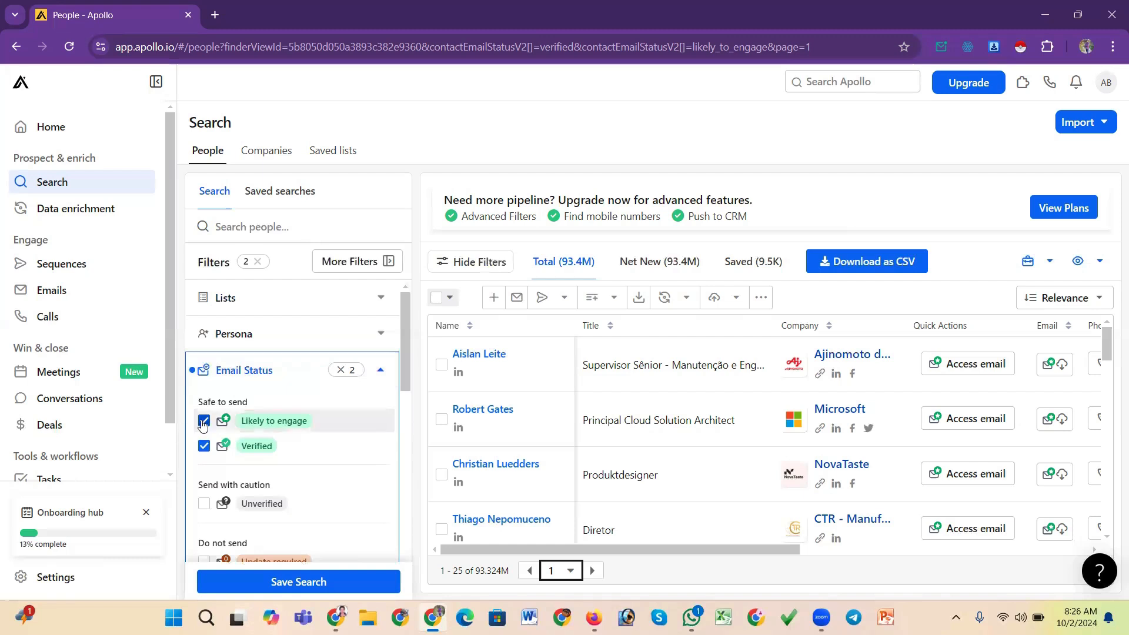
Reset the email status filter and select both Likely to engage and Verified statuses
click(204, 447)
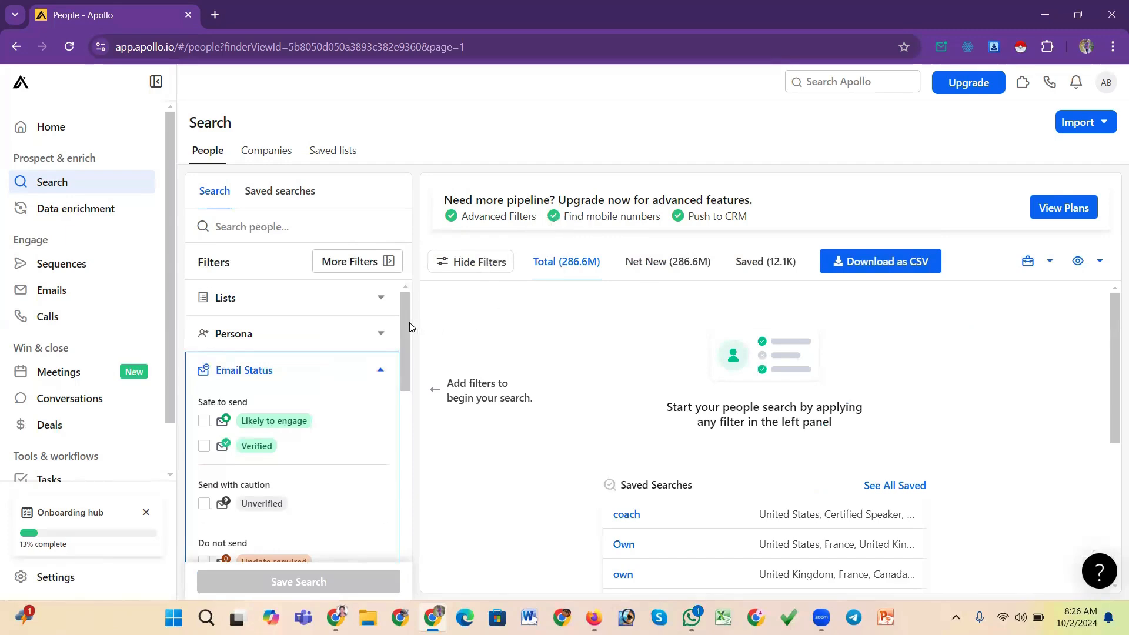
drag(410, 323, 406, 338)
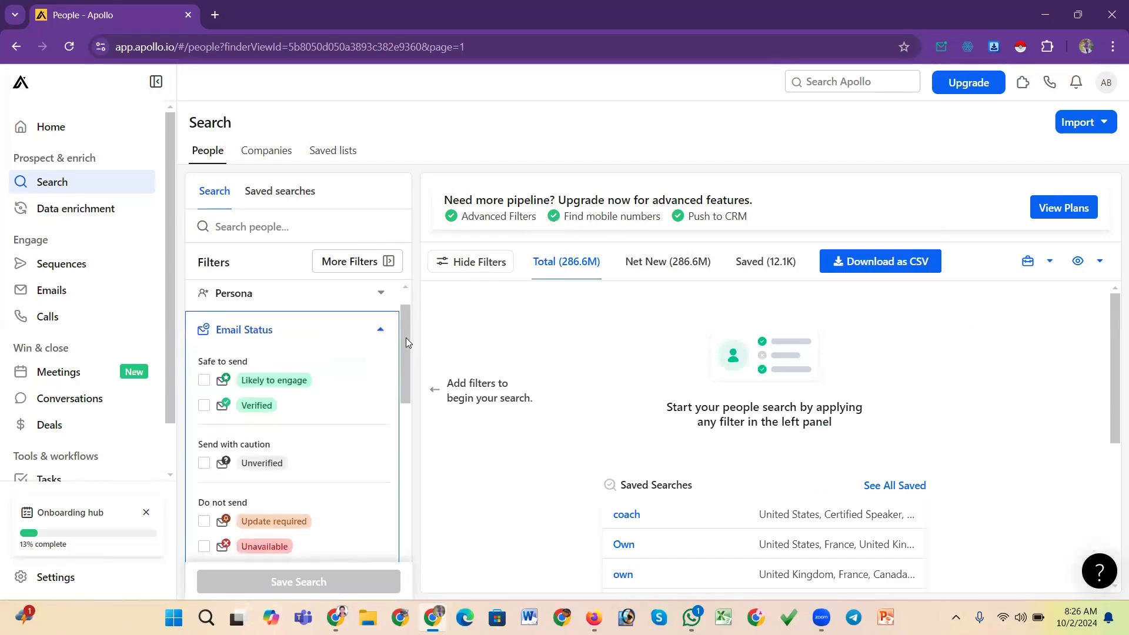
click(204, 369)
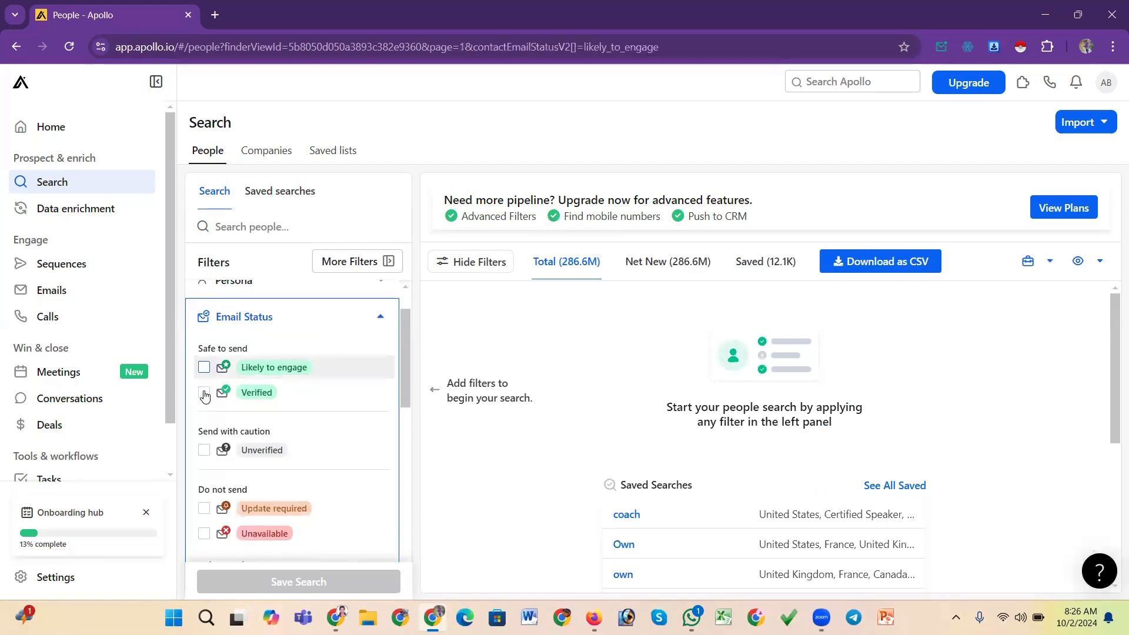
click(204, 393)
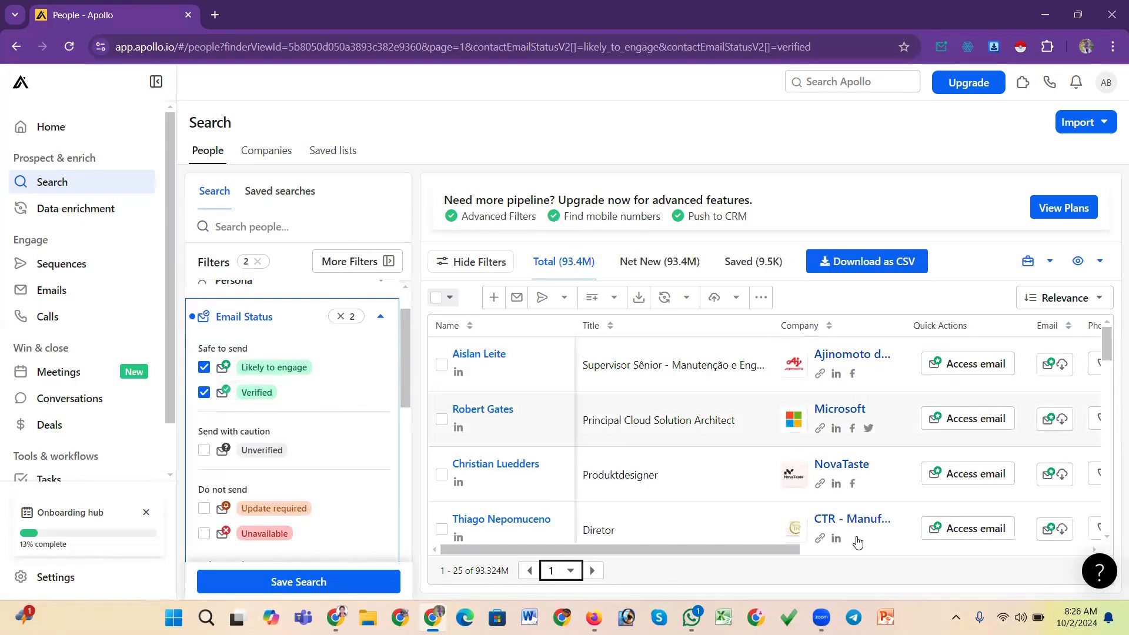
Scroll through the filtered people results, vertically and sideways, to review the listed contacts
scroll(575, 494, down, 1)
scroll(574, 494, right, 3)
scroll(575, 494, left, 3)
scroll(661, 436, down, 15)
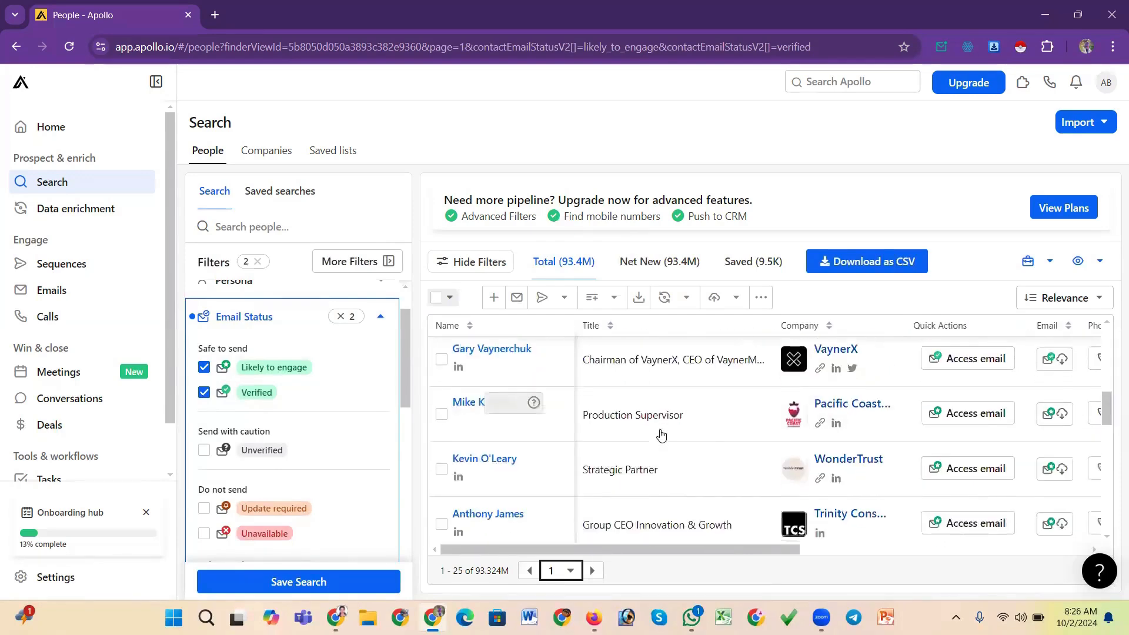
scroll(661, 436, up, 15)
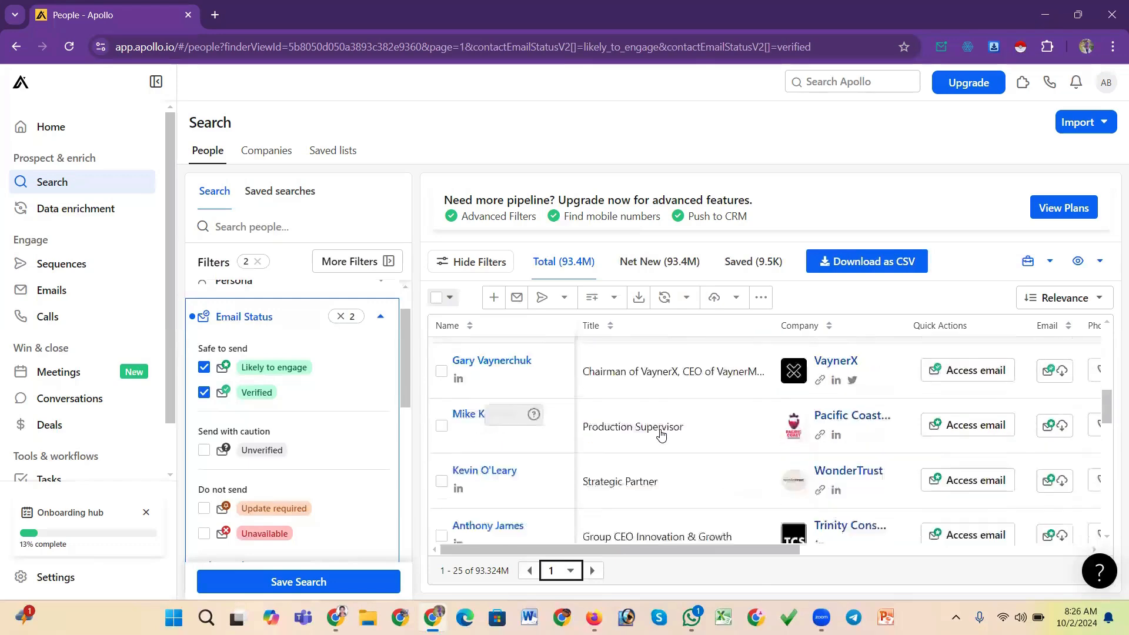
scroll(661, 435, down, 6)
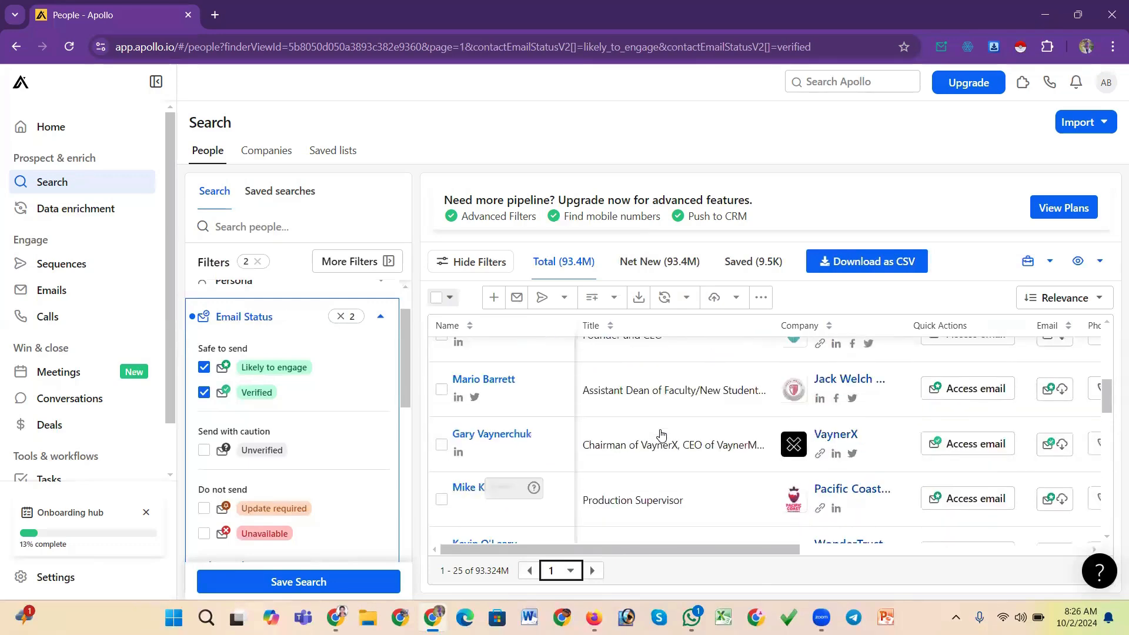
scroll(447, 462, up, 3)
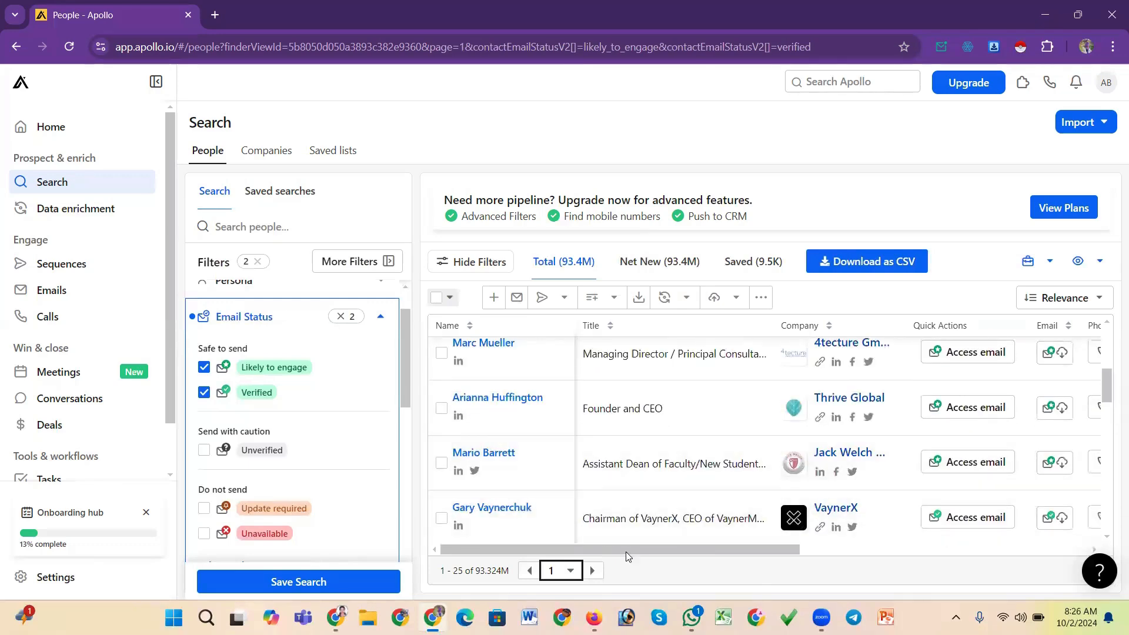
drag(627, 552, 593, 503)
scroll(630, 443, down, 3)
scroll(629, 443, up, 3)
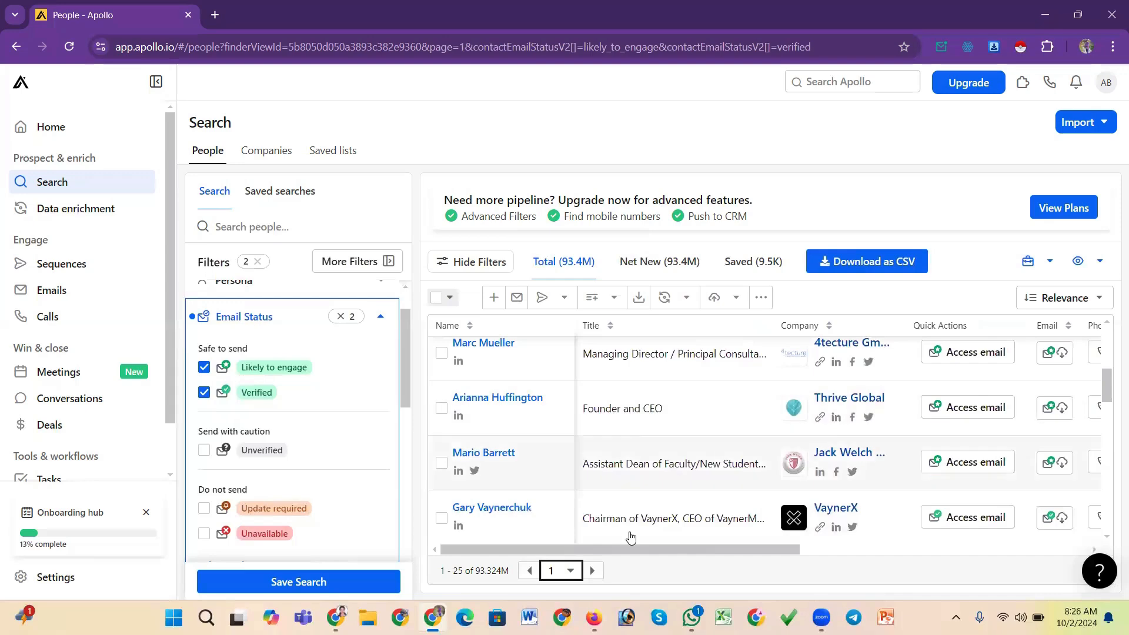
drag(637, 549, 514, 485)
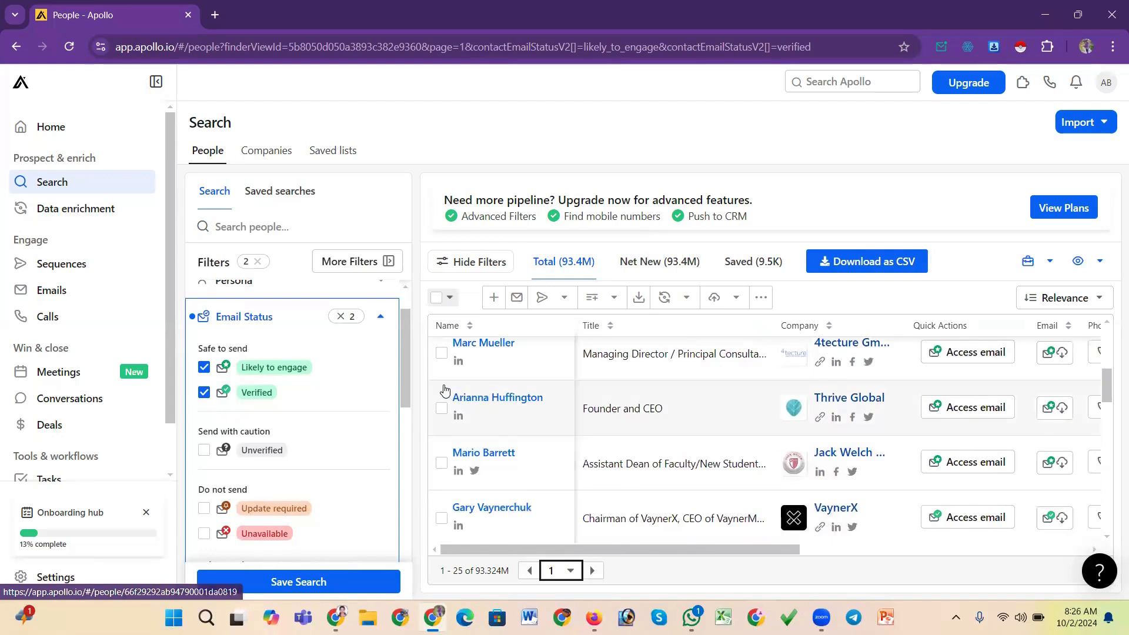
Collapse the Email Status filter section
mouse_move(408, 358)
mouse_down()
mouse_move(400, 394)
mouse_move(404, 337)
mouse_up()
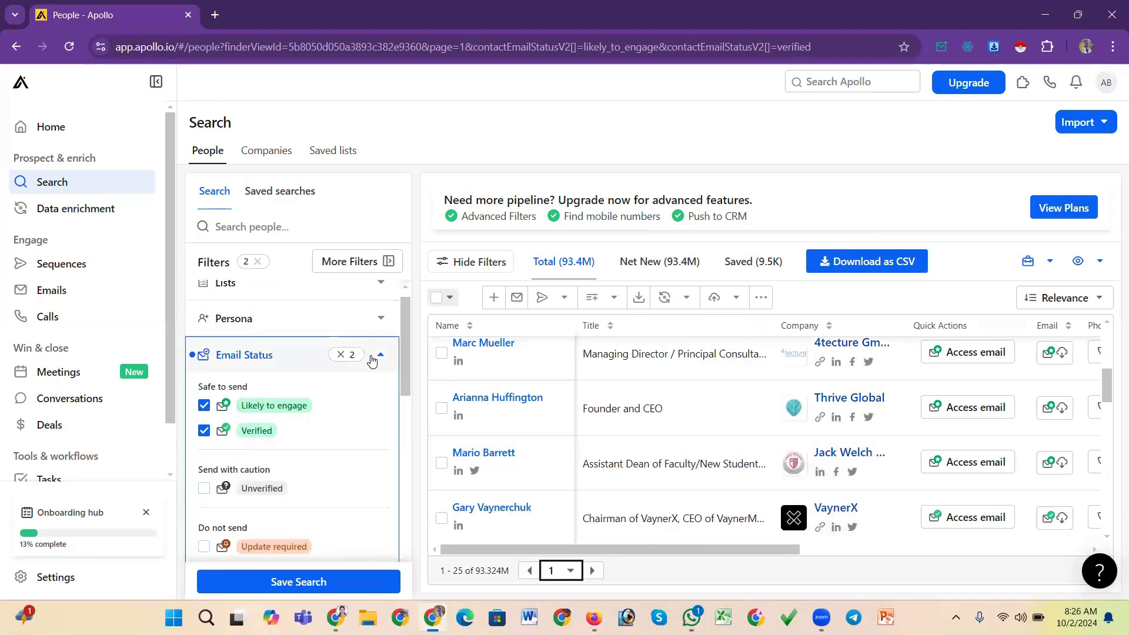
click(372, 359)
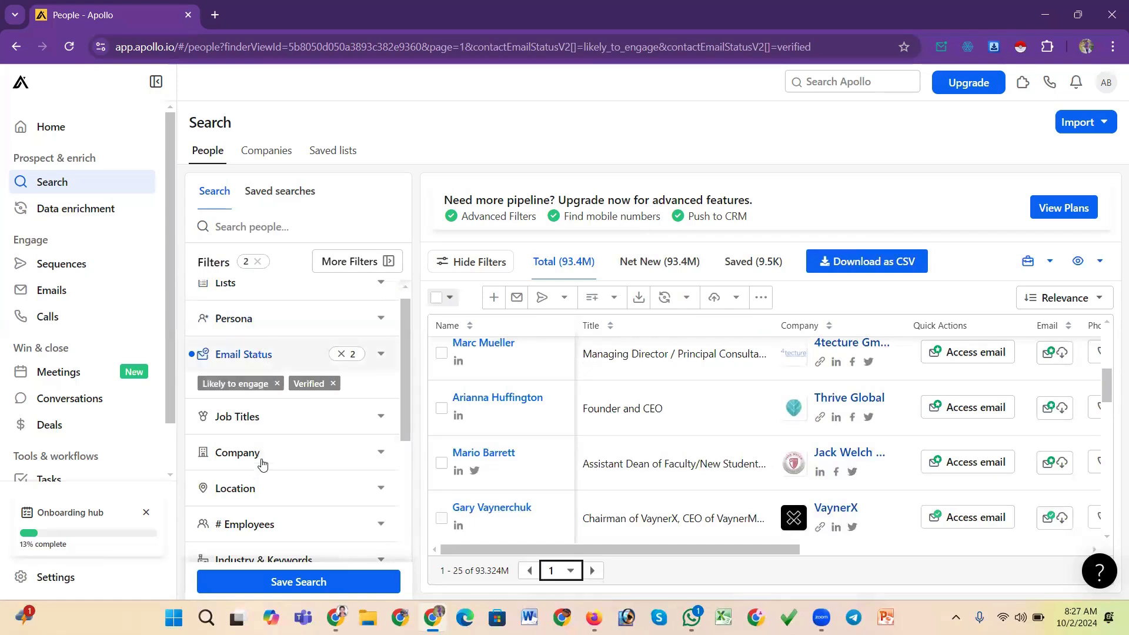
scroll(259, 461, down, 6)
scroll(259, 463, up, 7)
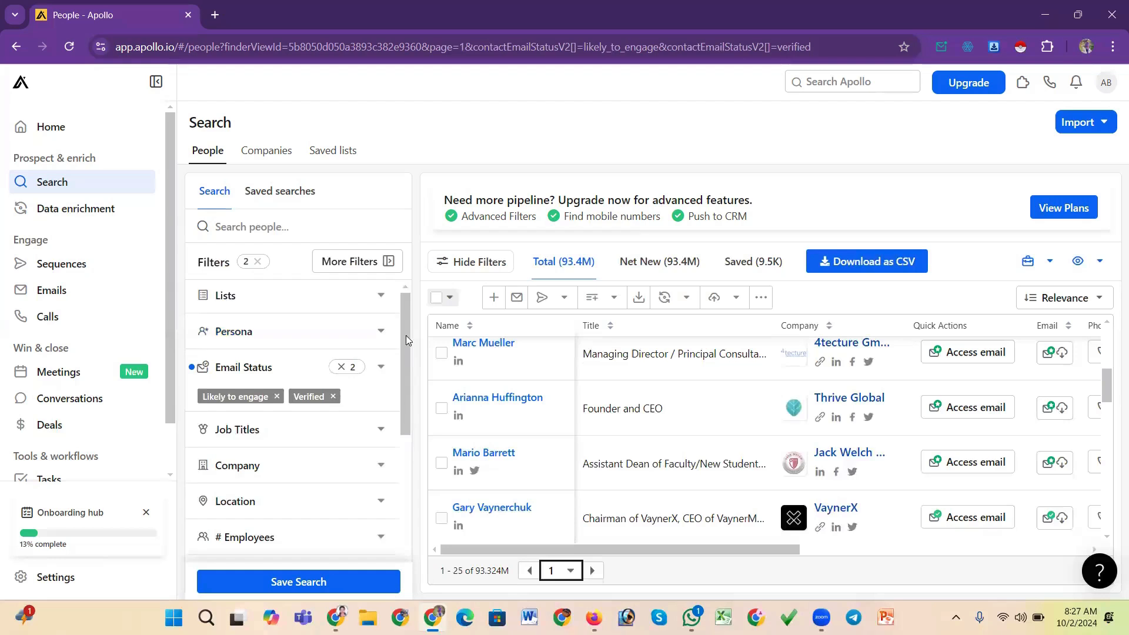
drag(405, 335, 402, 364)
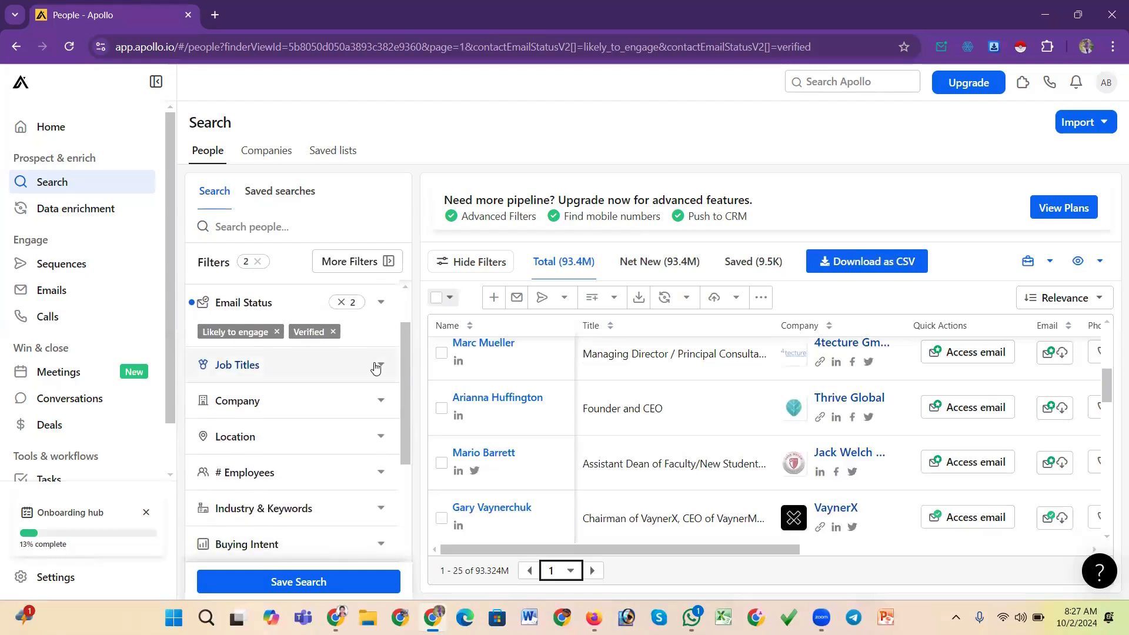
Filter the people search by the job title realtor
click(376, 366)
click(308, 431)
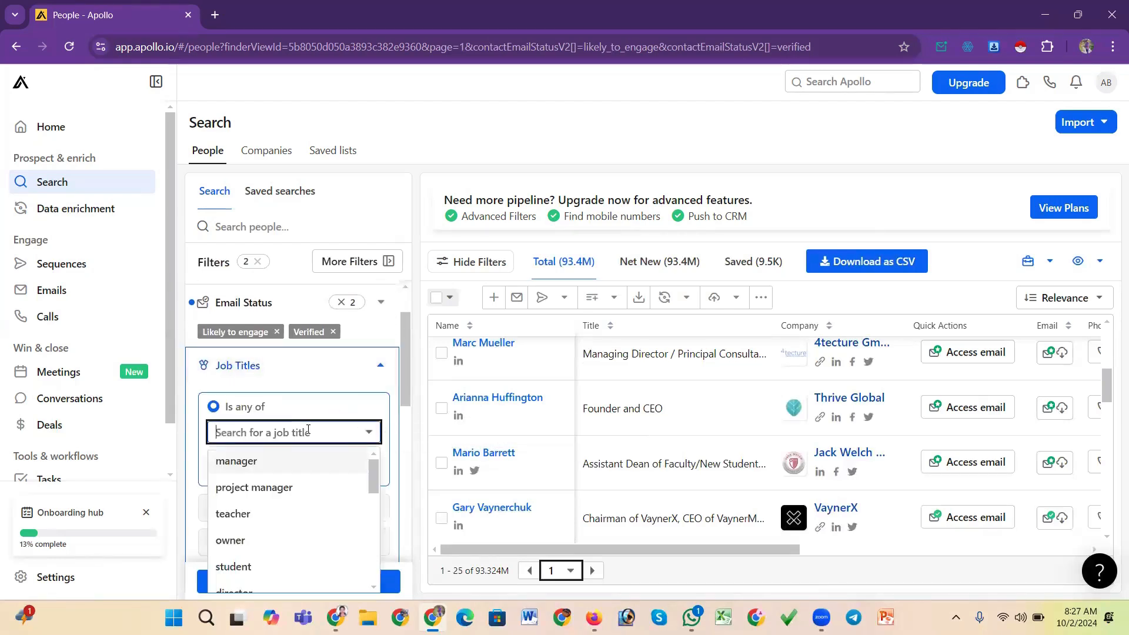
text(real)
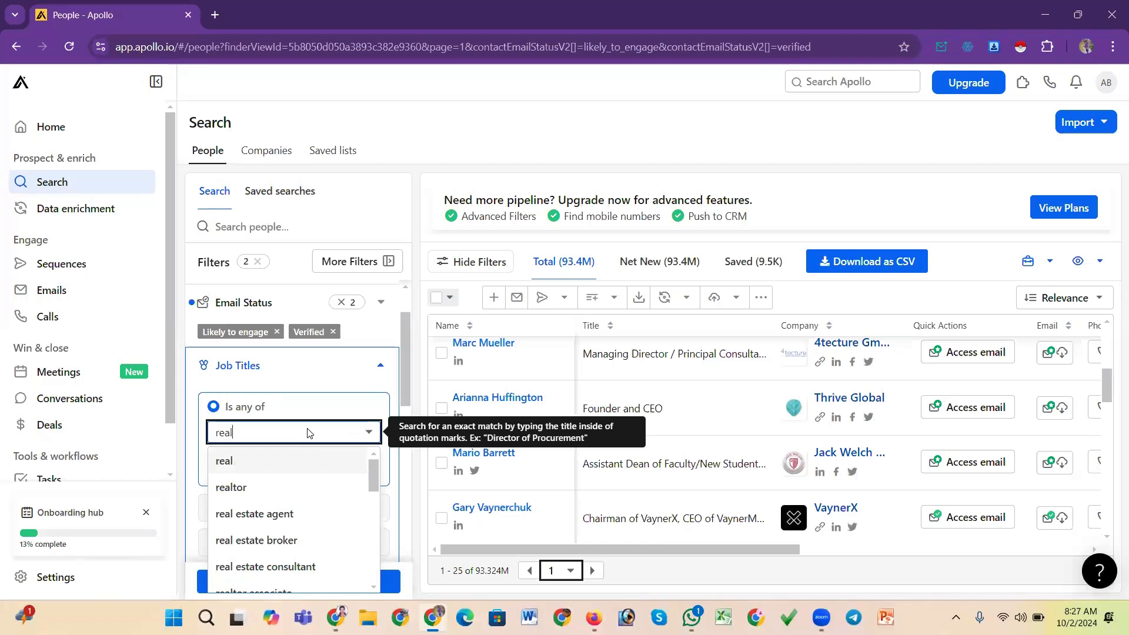
text(tor)
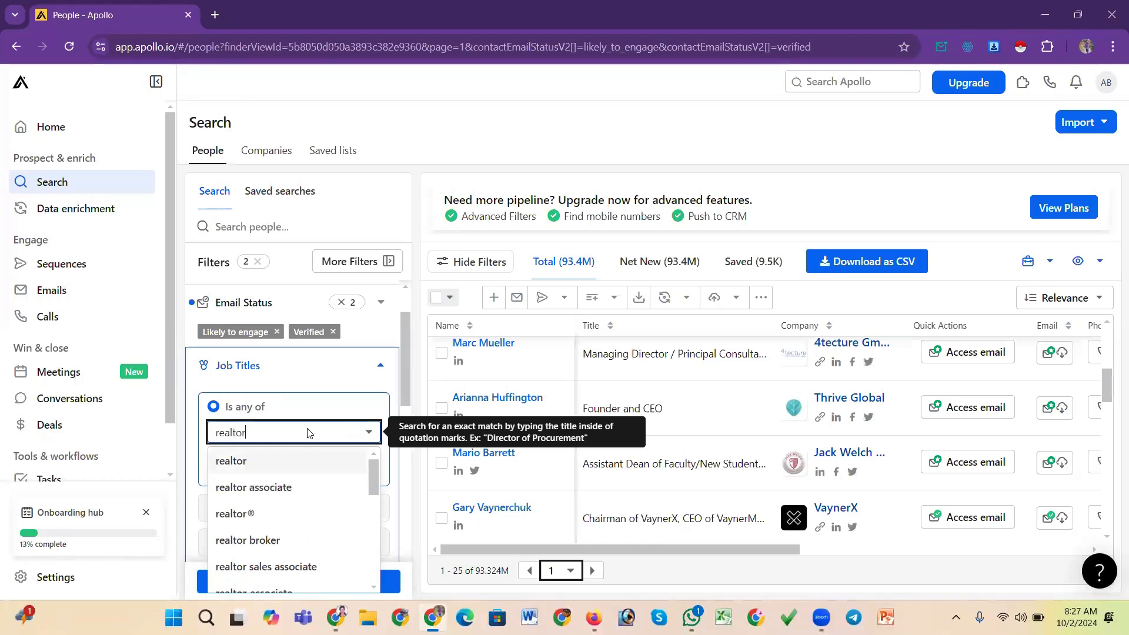
click(241, 465)
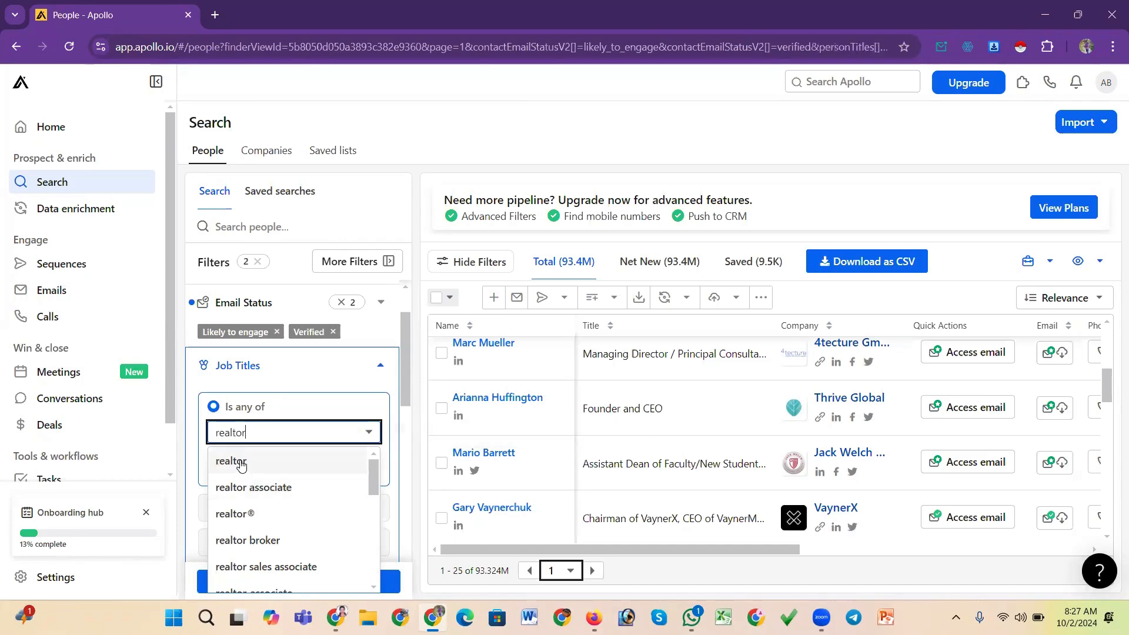
click(241, 463)
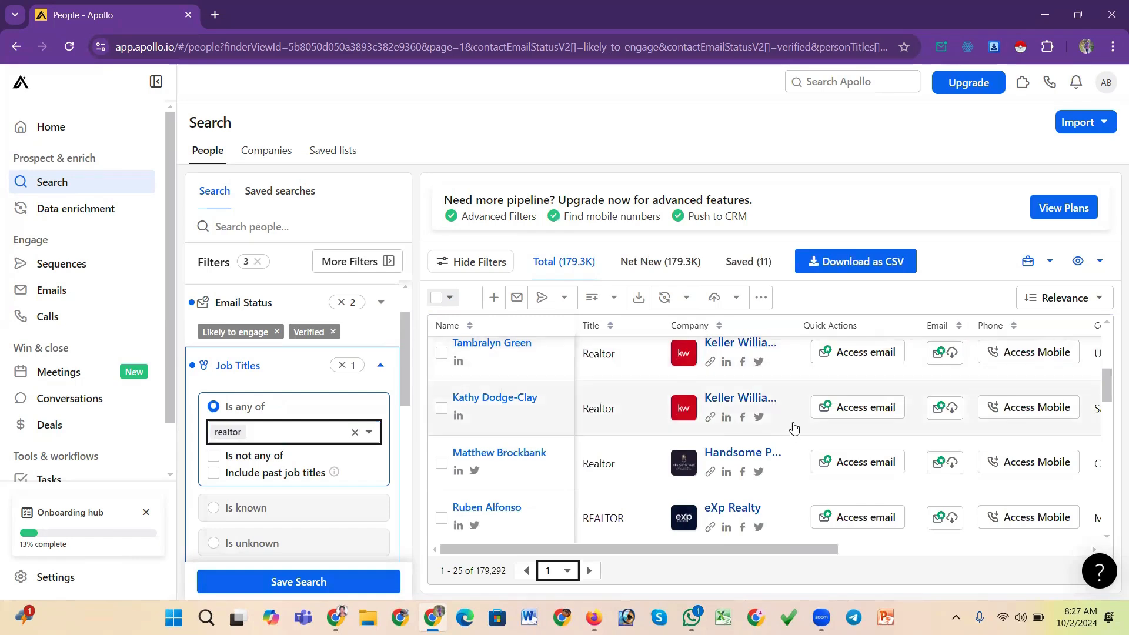
Scroll through the realtor results and pan across to the email, phone and location columns
scroll(792, 428, down, 8)
scroll(795, 426, down, 8)
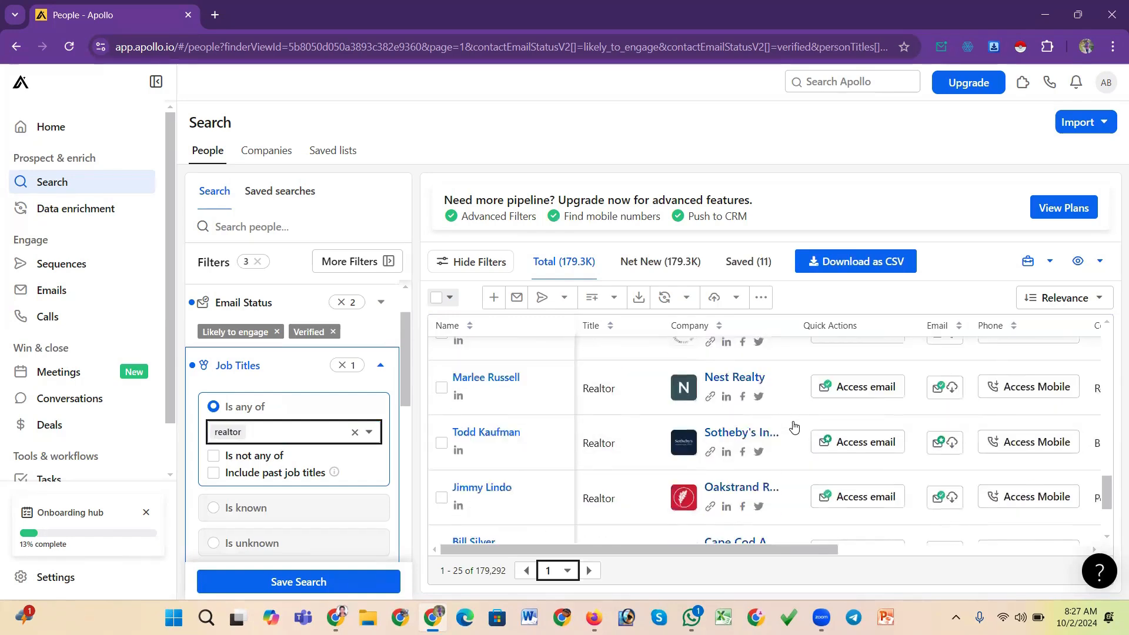
scroll(792, 426, up, 12)
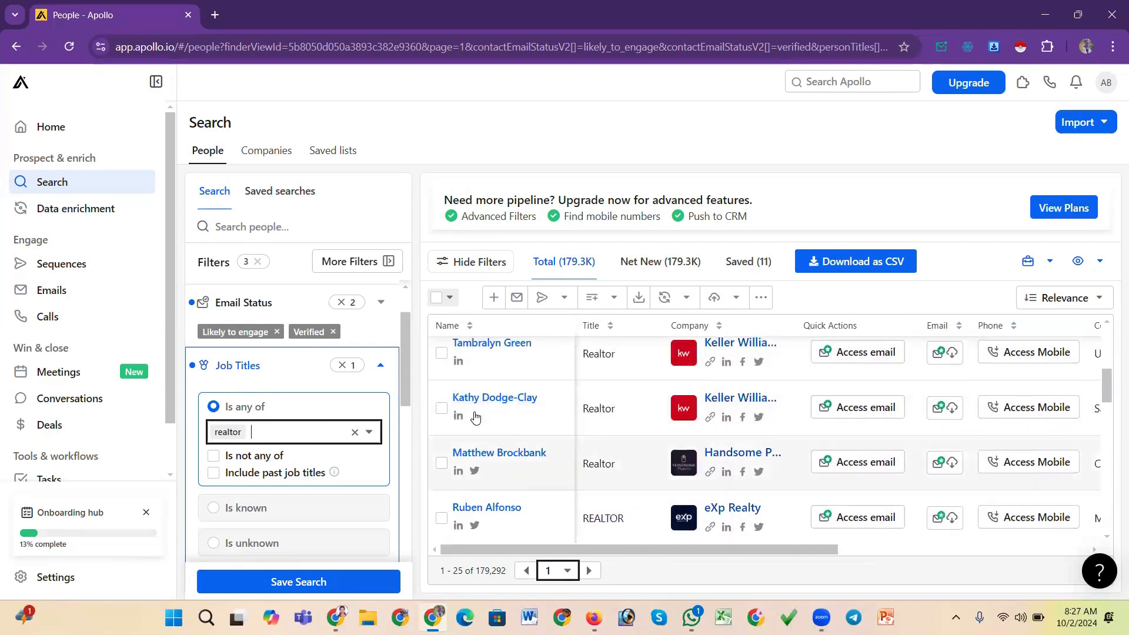
scroll(475, 416, up, 3)
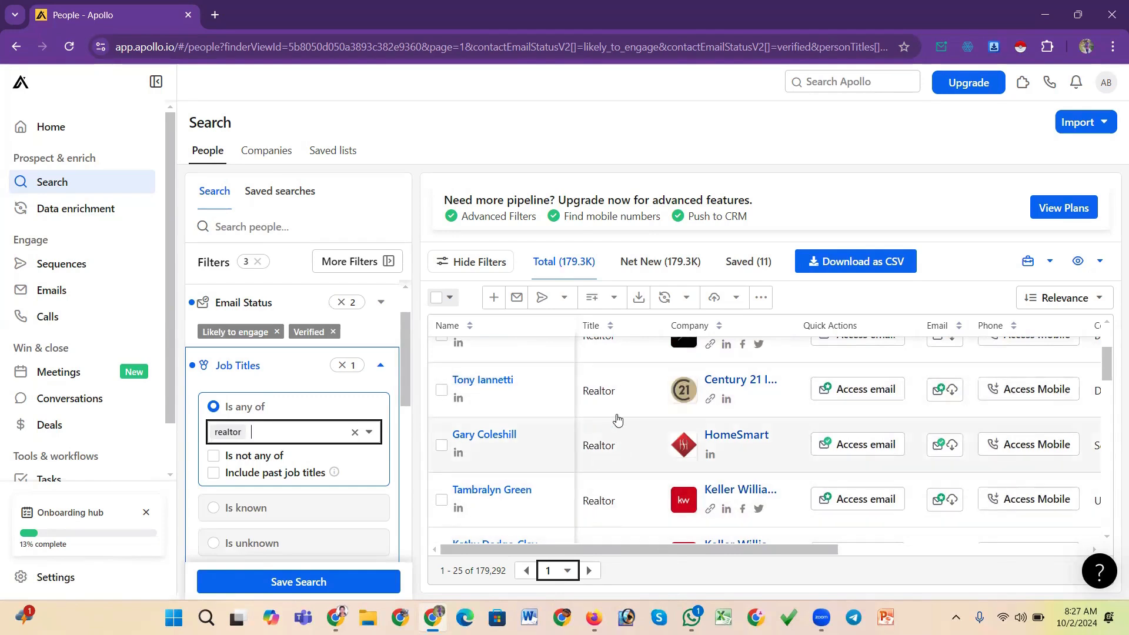
mouse_move(676, 548)
mouse_down()
mouse_move(716, 546)
mouse_move(676, 549)
mouse_up()
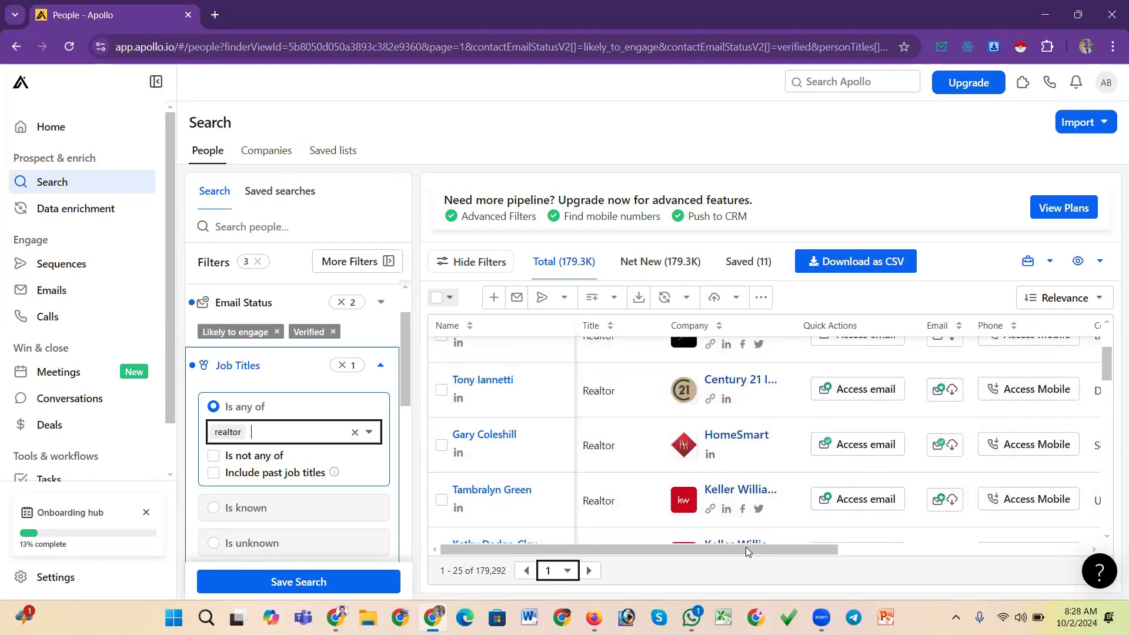
drag(747, 549, 810, 549)
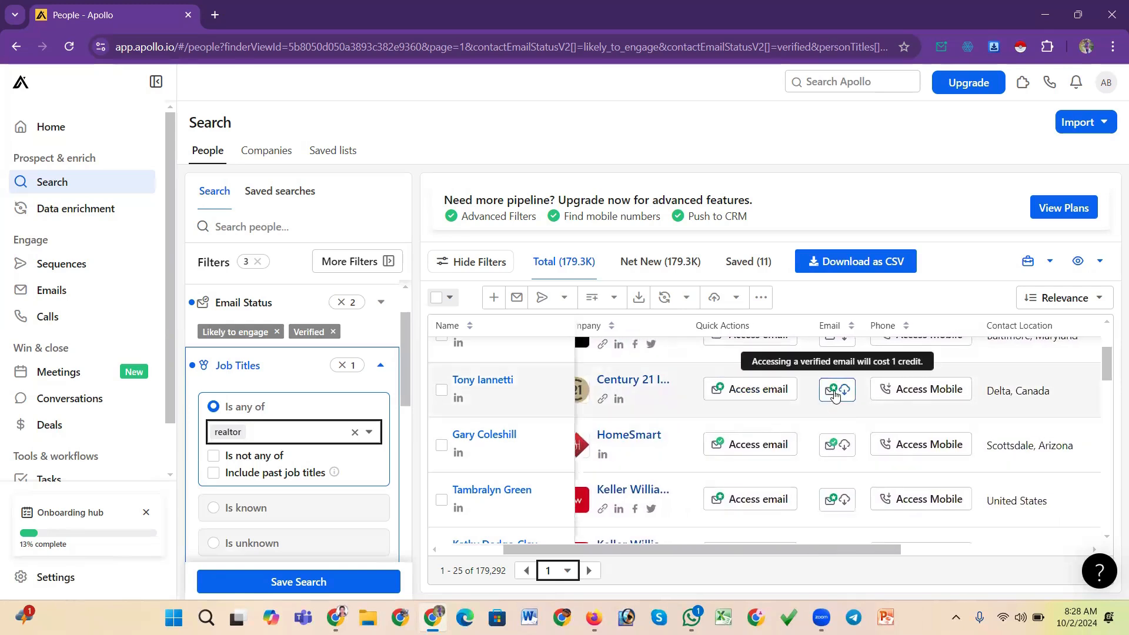
drag(841, 549, 979, 549)
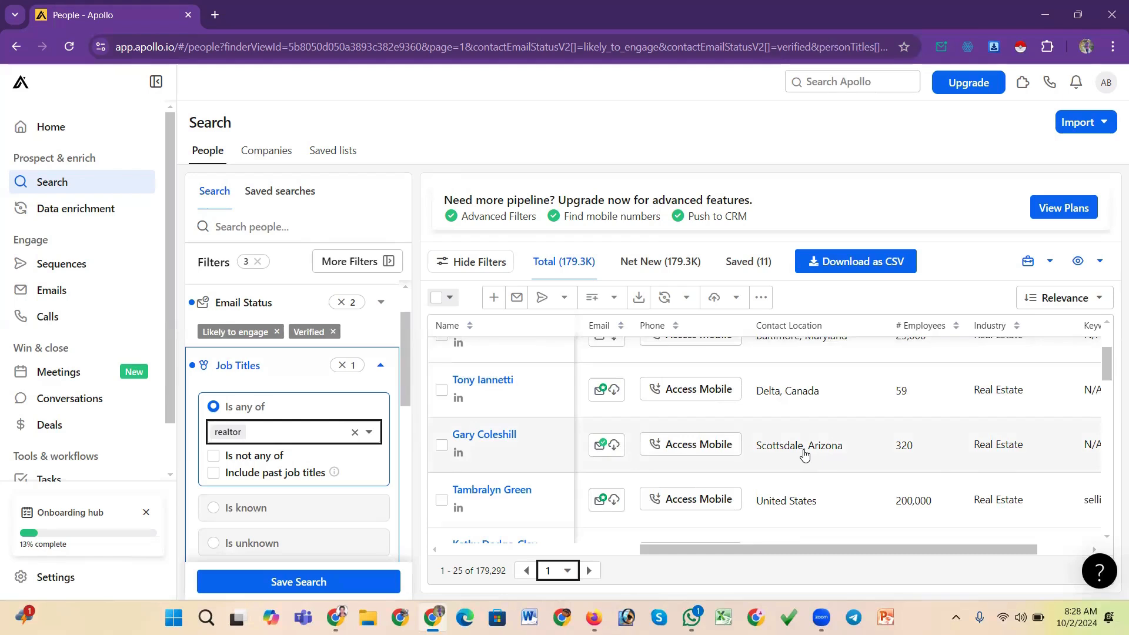
Review the realtor results' location, employee, industry and keyword columns, then pan back to the Name column
scroll(804, 454, down, 1)
scroll(811, 438, up, 1)
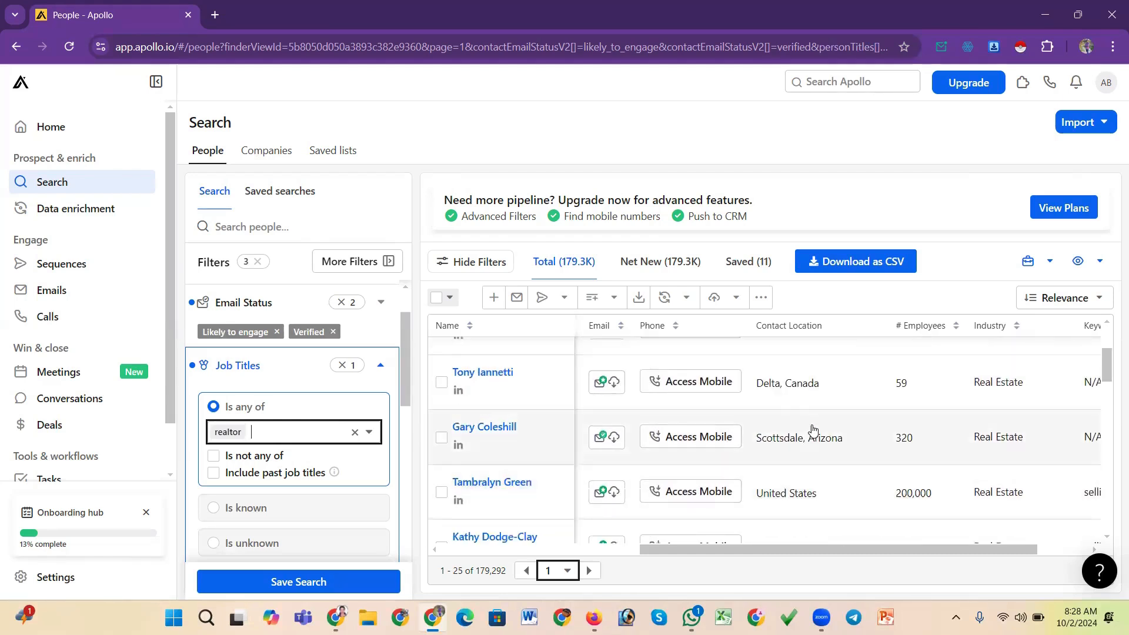
scroll(813, 429, up, 1)
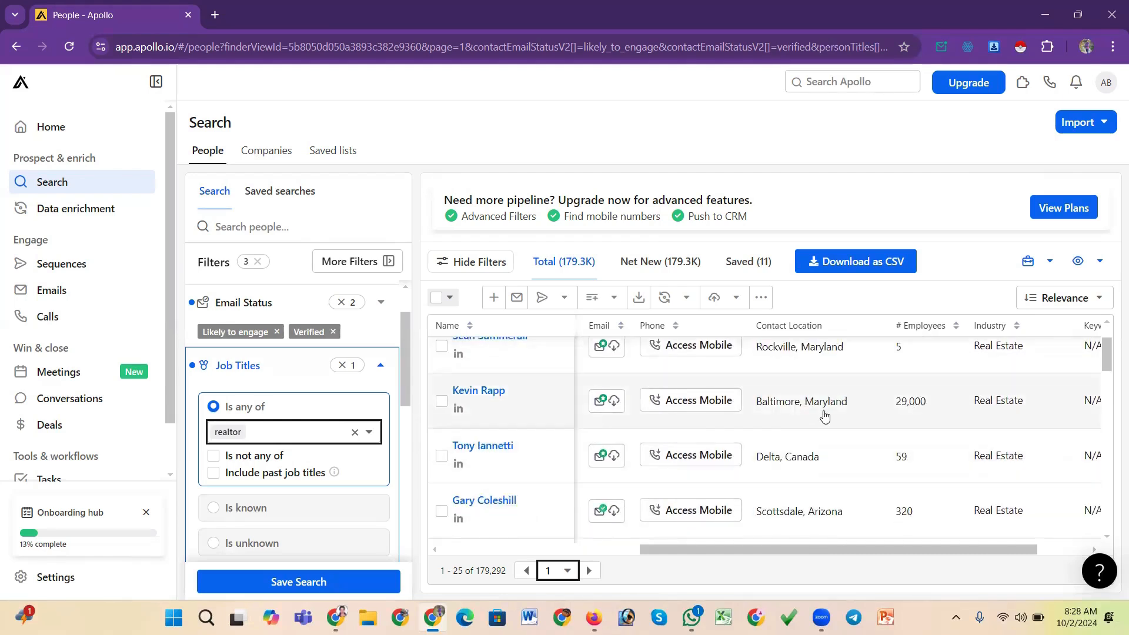
scroll(821, 394, up, 1)
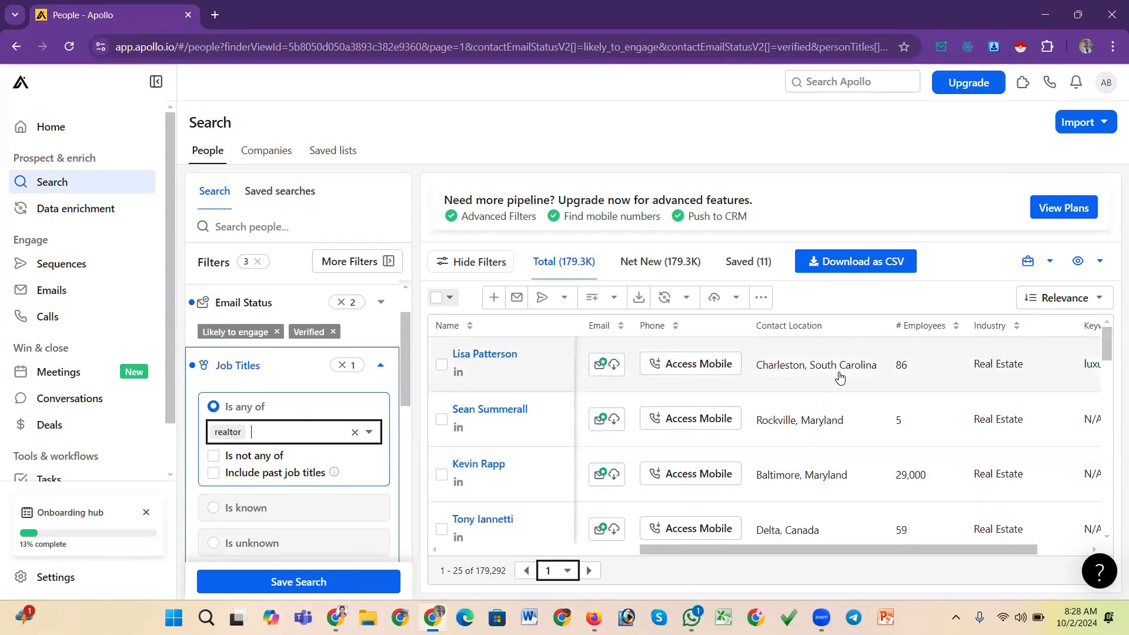
scroll(837, 392, down, 4)
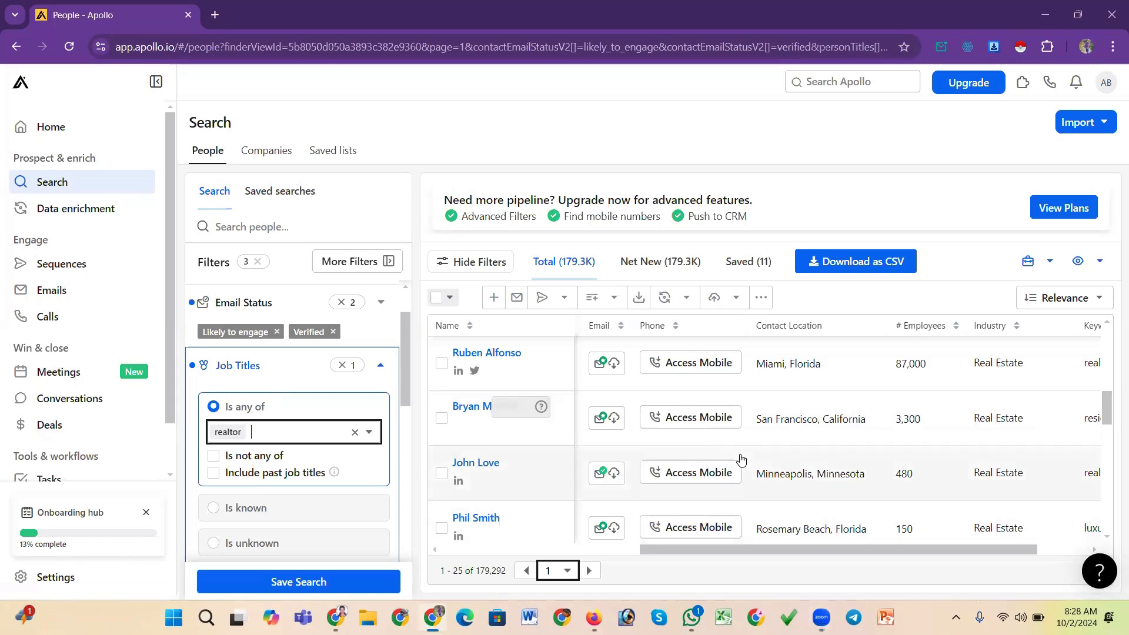
scroll(740, 458, down, 2)
scroll(747, 461, up, 3)
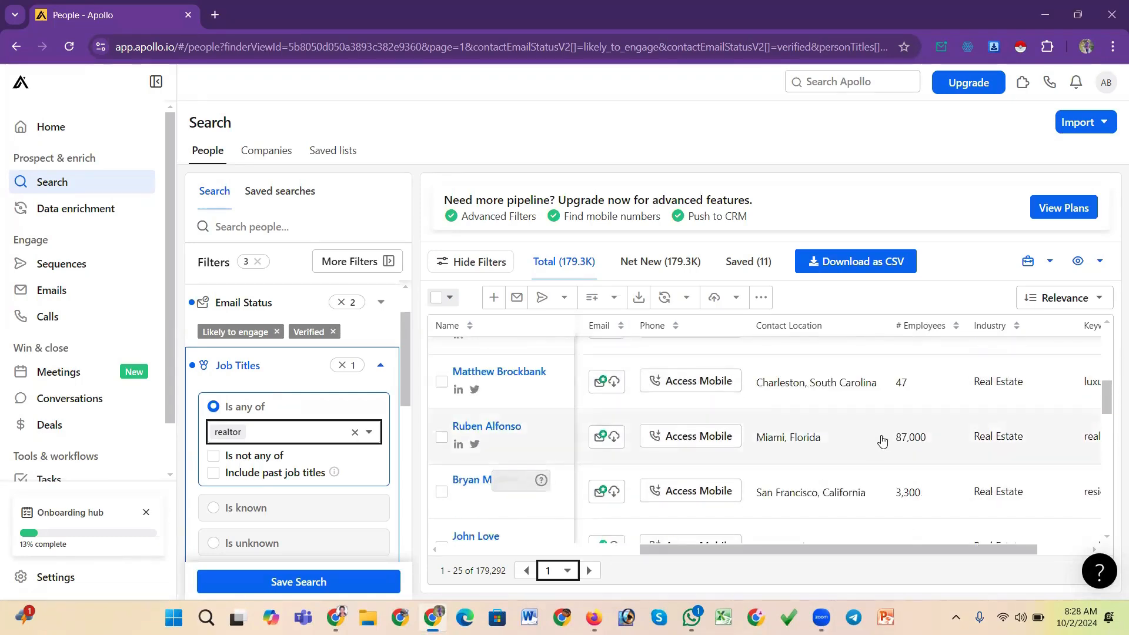
drag(774, 548, 832, 551)
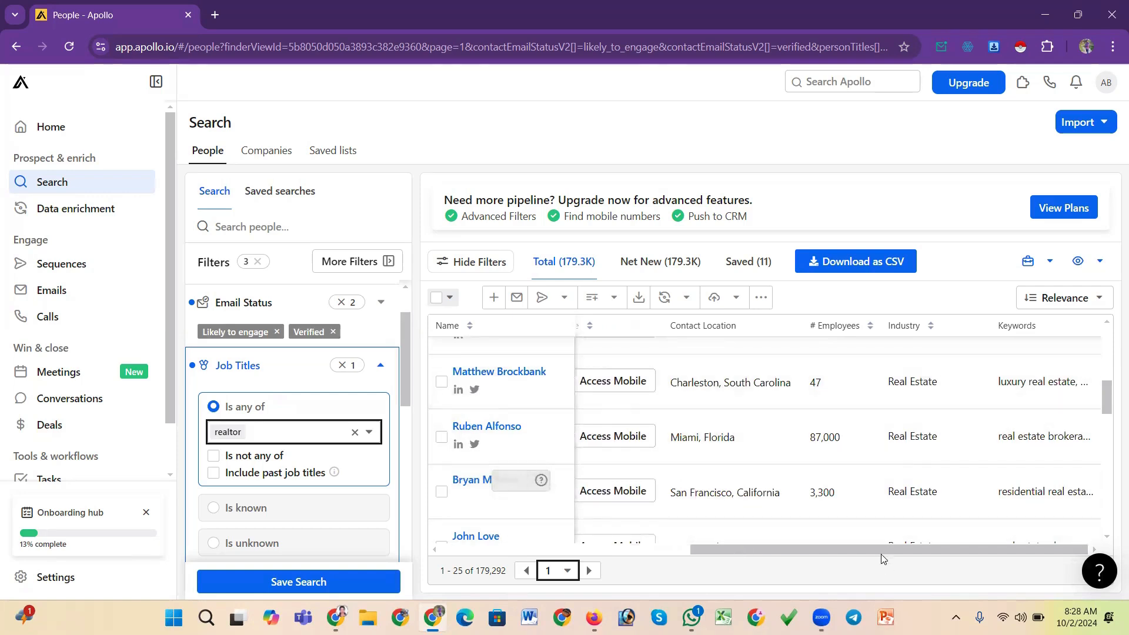
drag(882, 555, 633, 555)
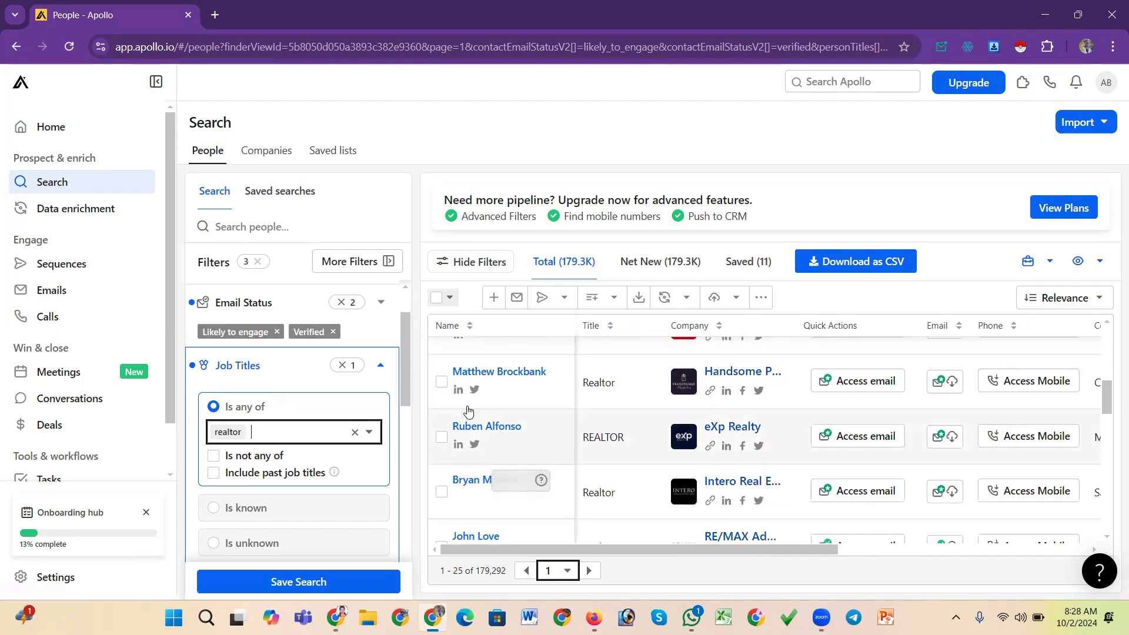
Collapse the Job Titles filter section
scroll(468, 412, down, 1)
scroll(468, 412, down, 1)
scroll(404, 422, down, 2)
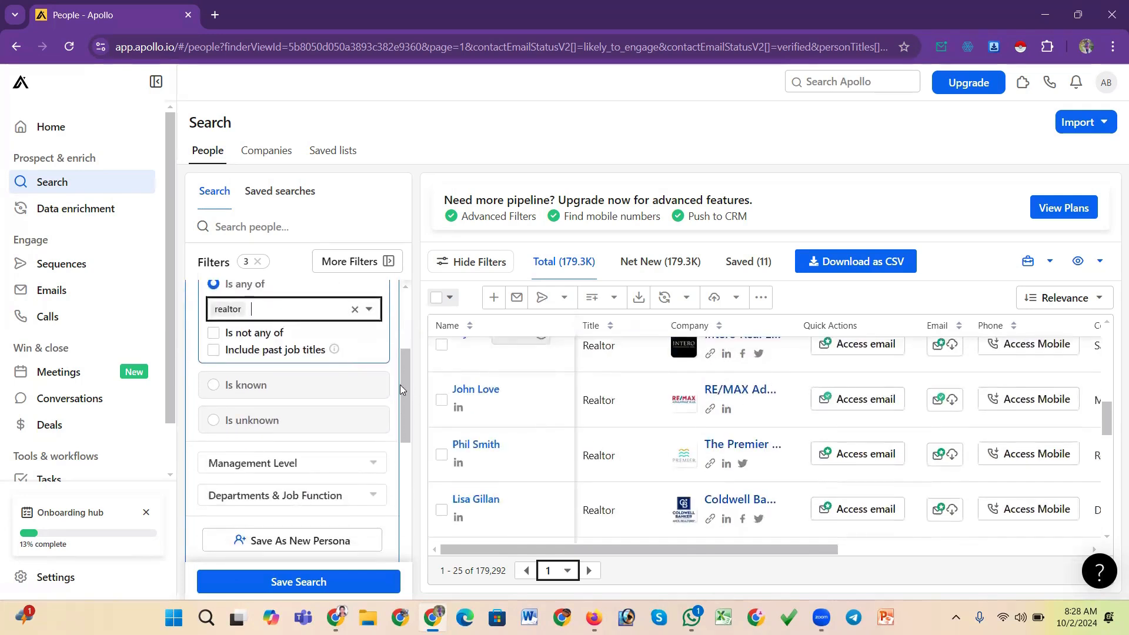
drag(404, 390, 408, 363)
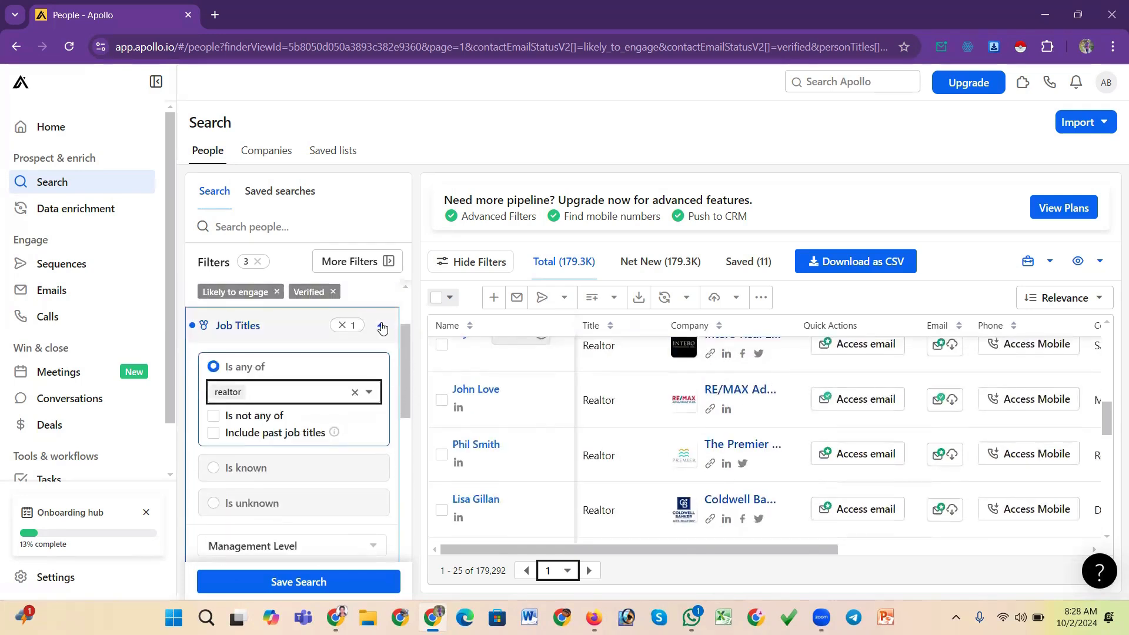
click(380, 325)
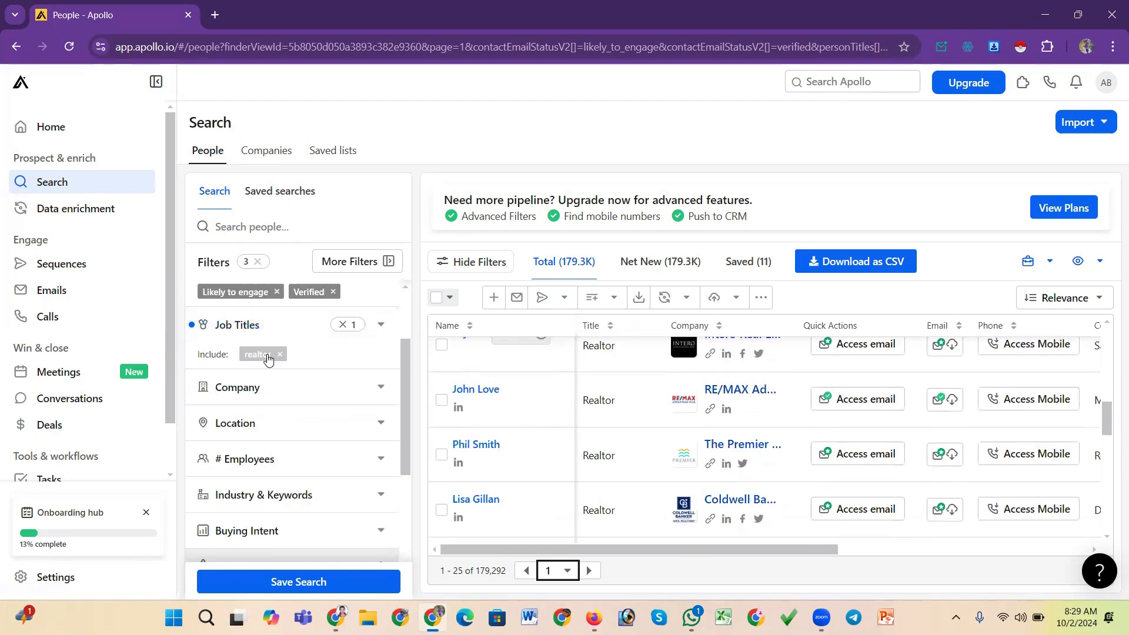
drag(409, 363, 409, 379)
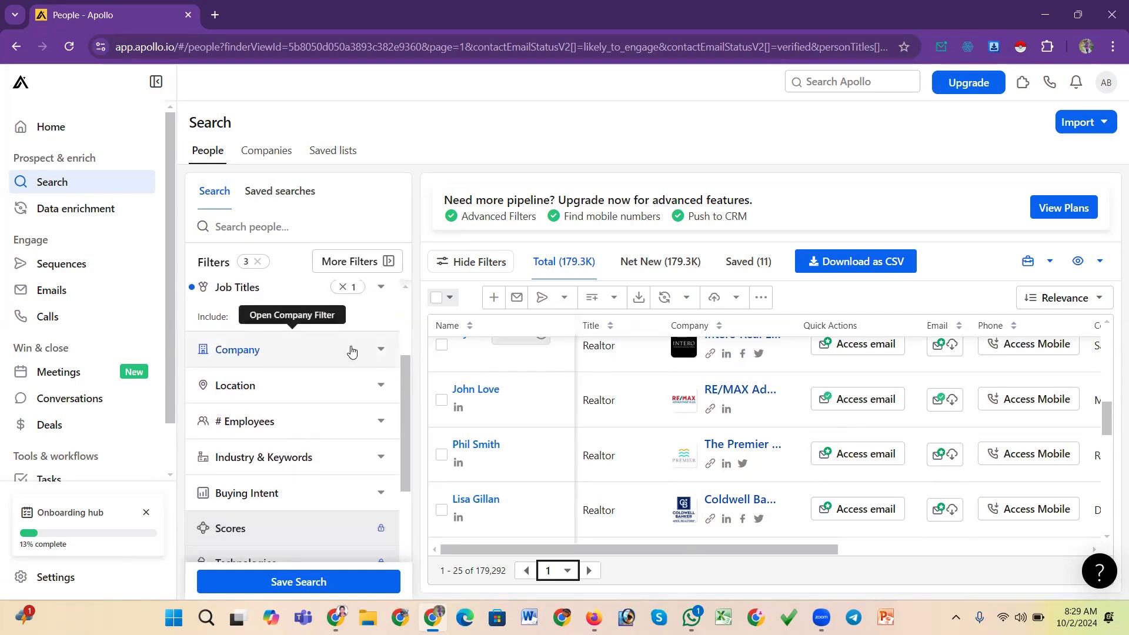
click(352, 350)
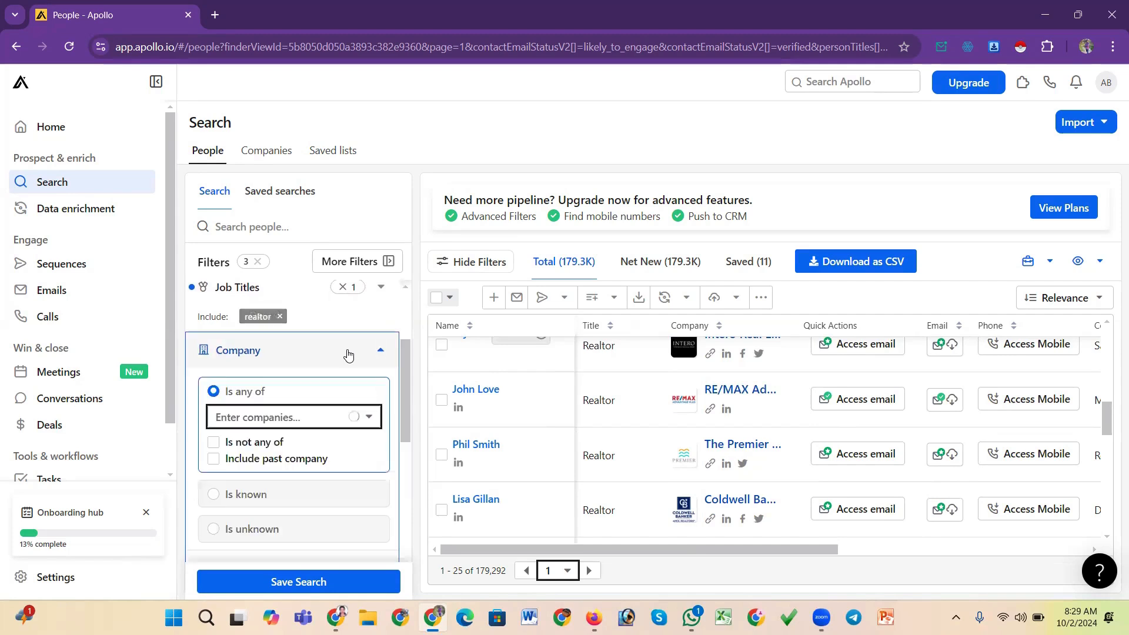
click(281, 416)
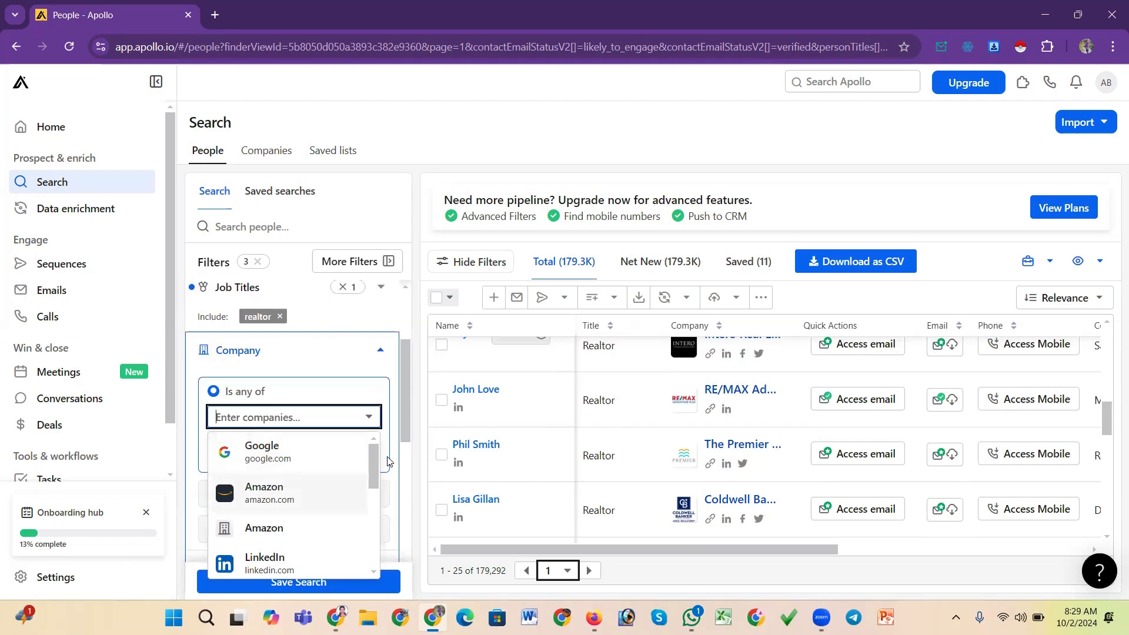
text(ra)
key(BackSpace)
text(eali)
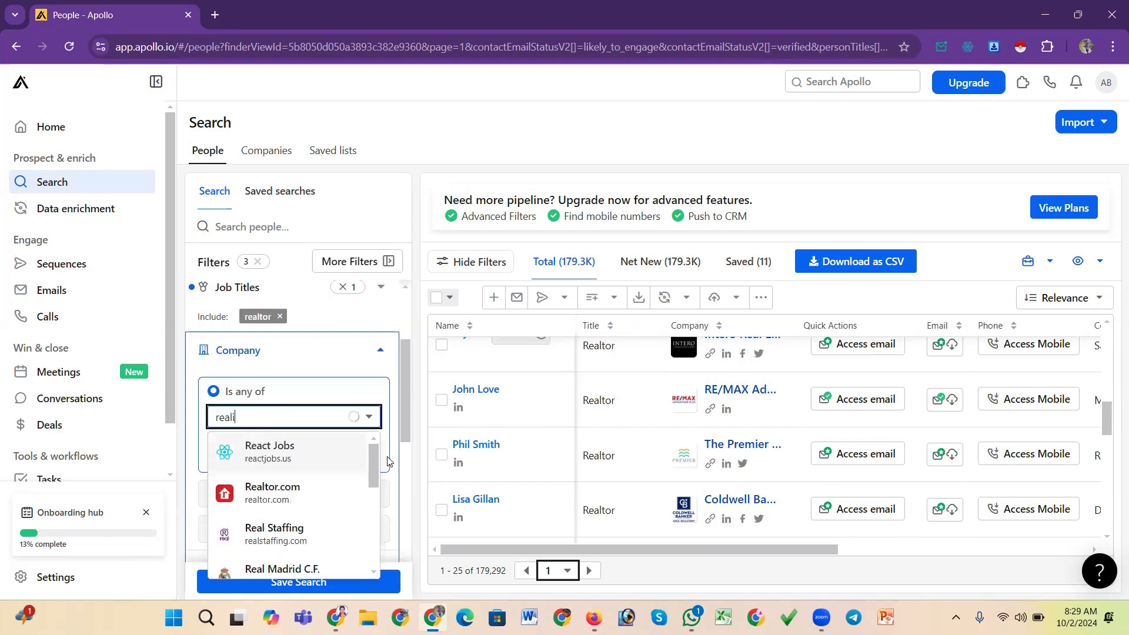
text(ty)
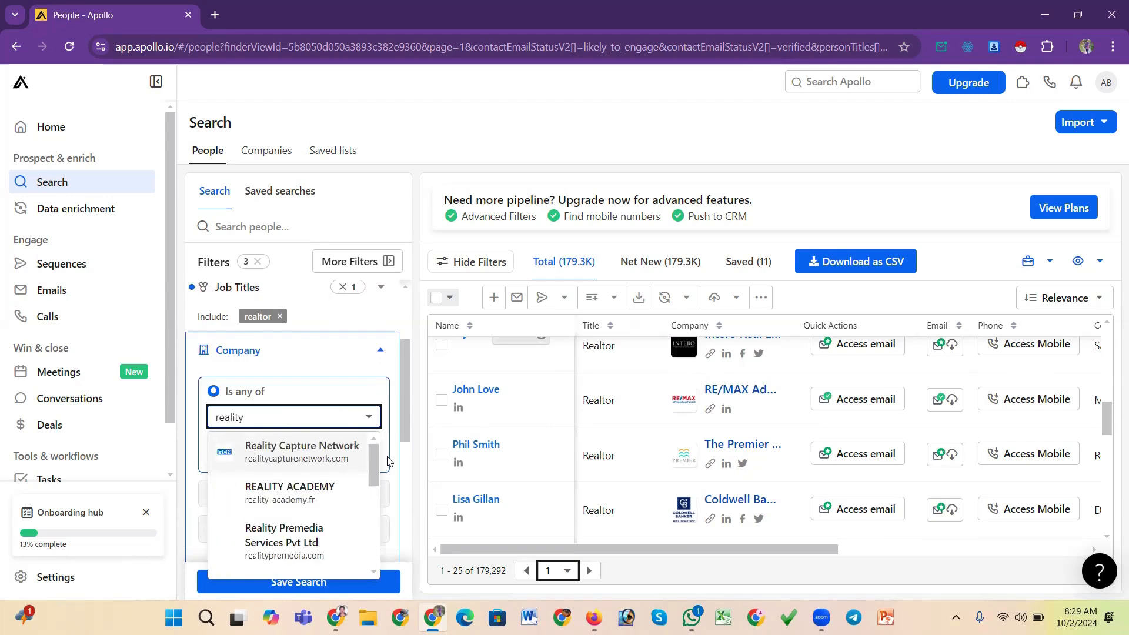
text(one g)
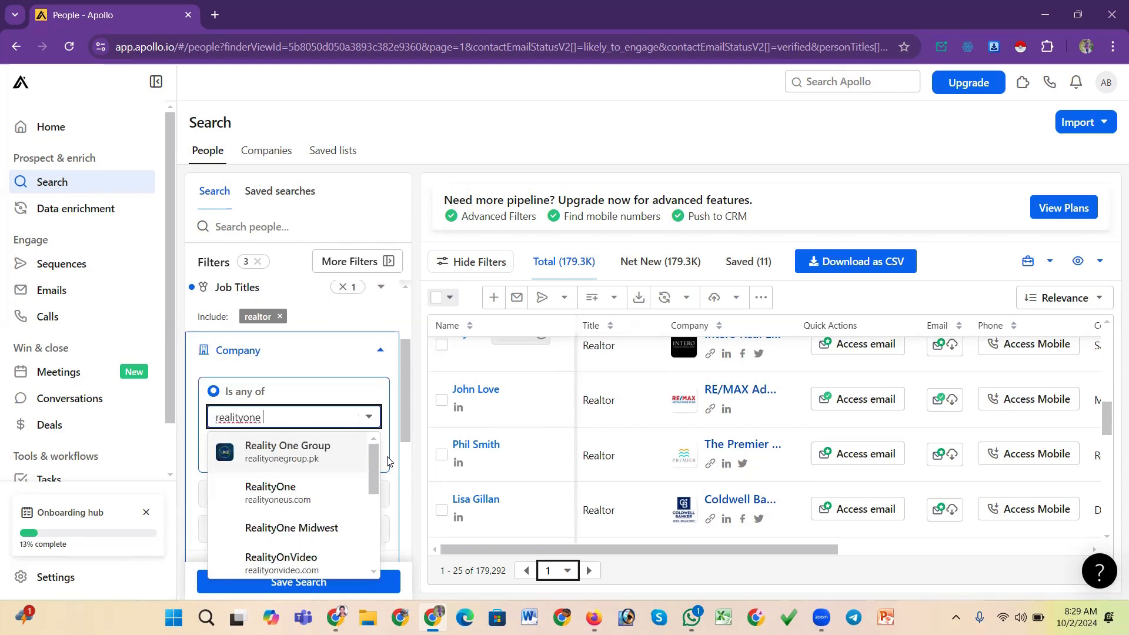
key(BackSpace)
key(BackSpace)
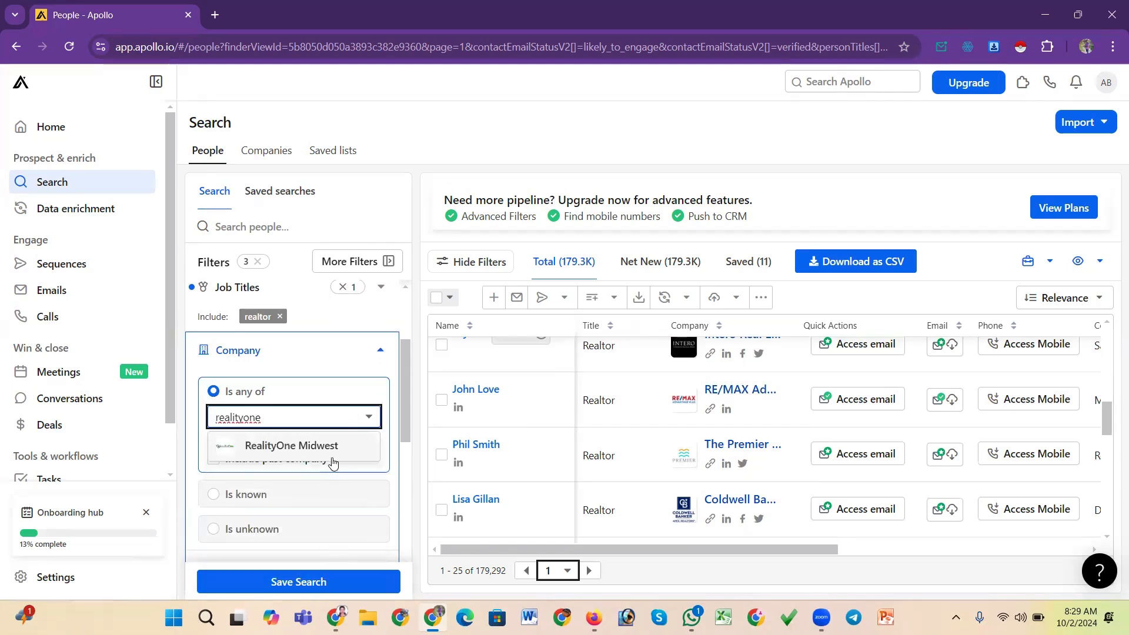
key(BackSpace)
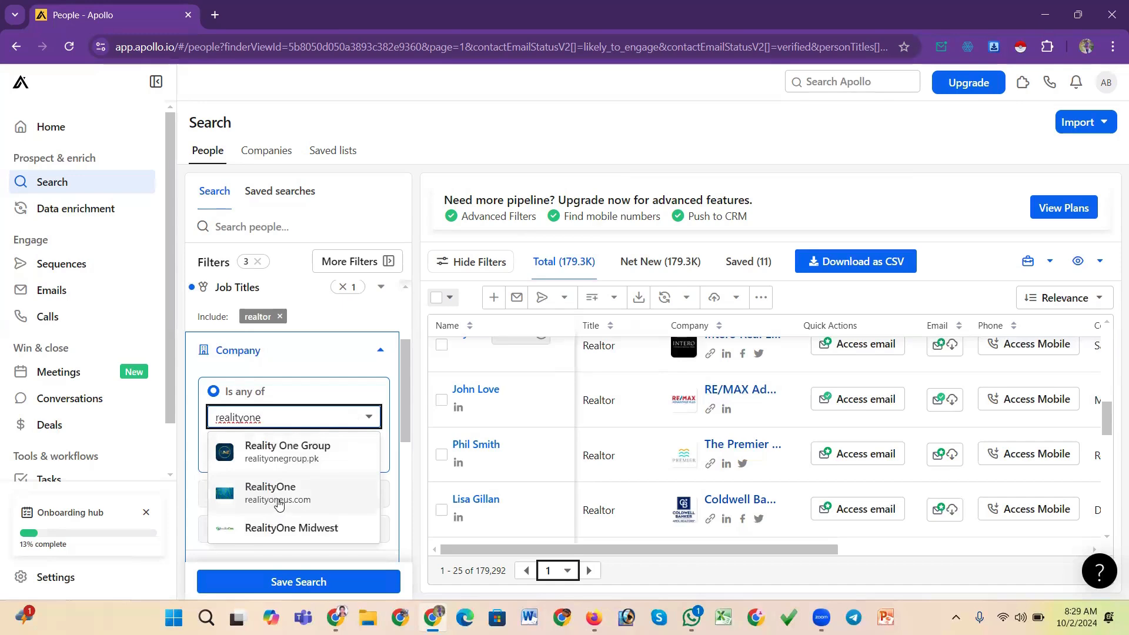
text(grou)
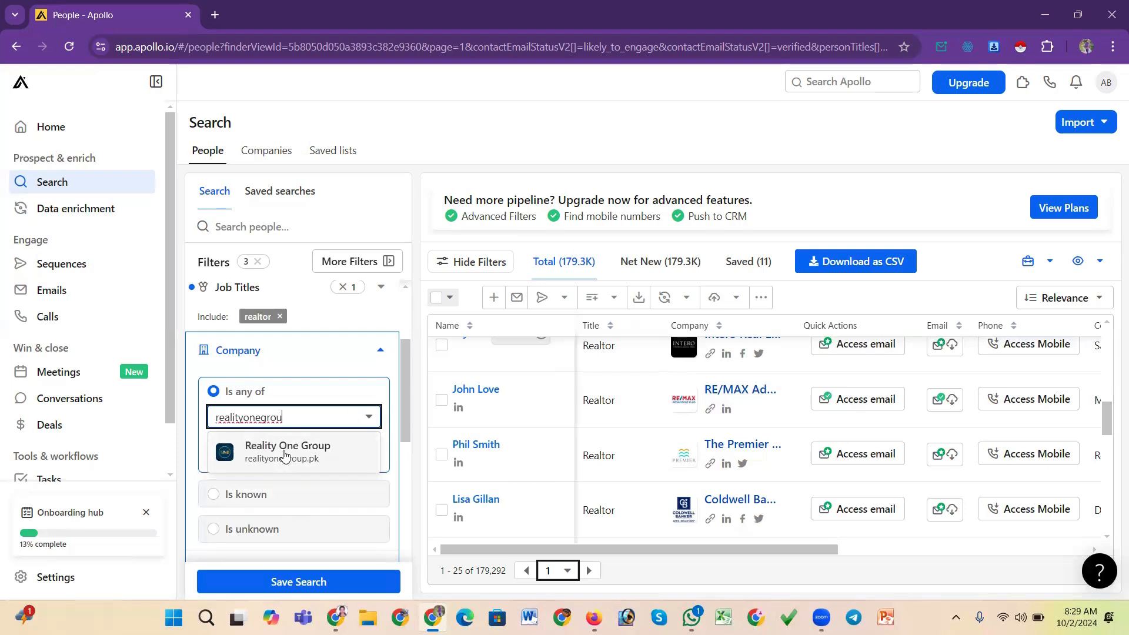
click(331, 457)
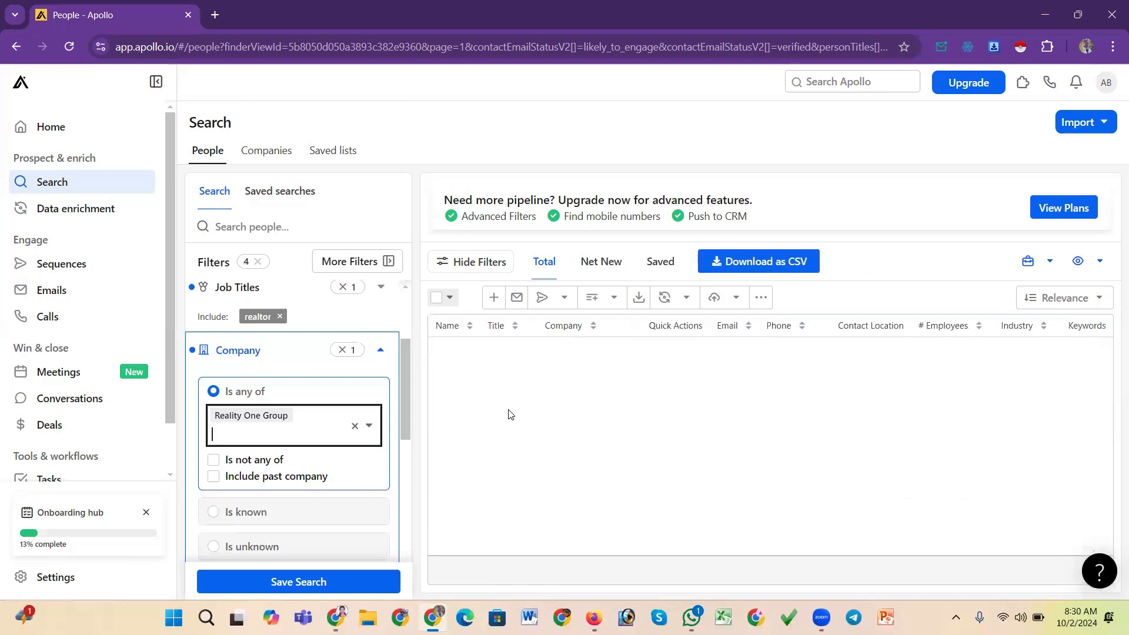
click(355, 426)
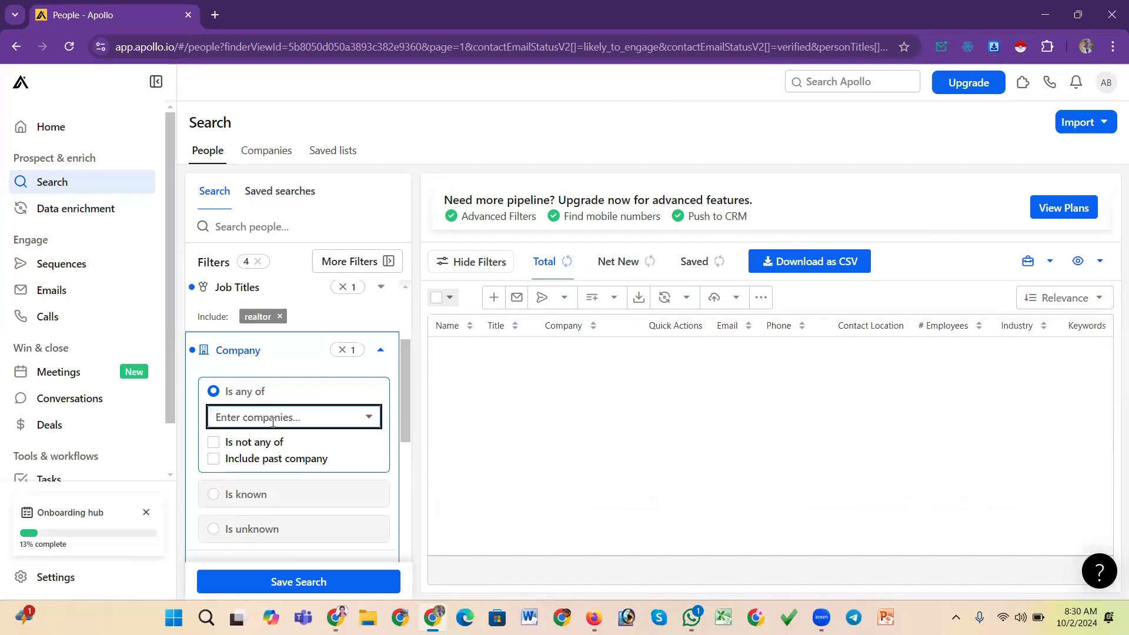
click(273, 415)
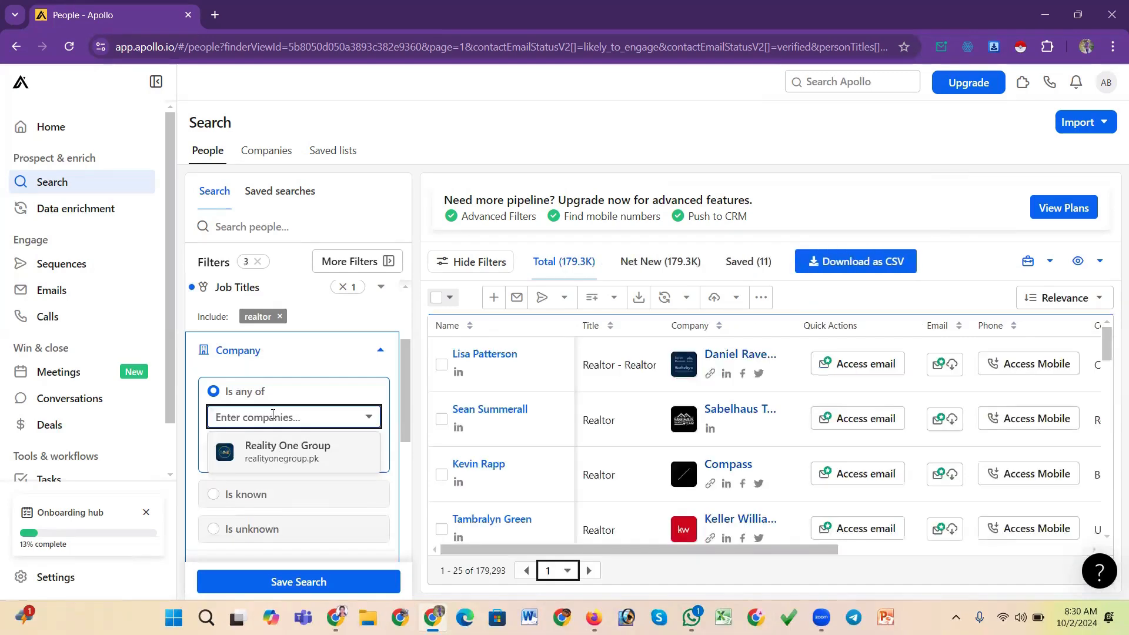
text(rea)
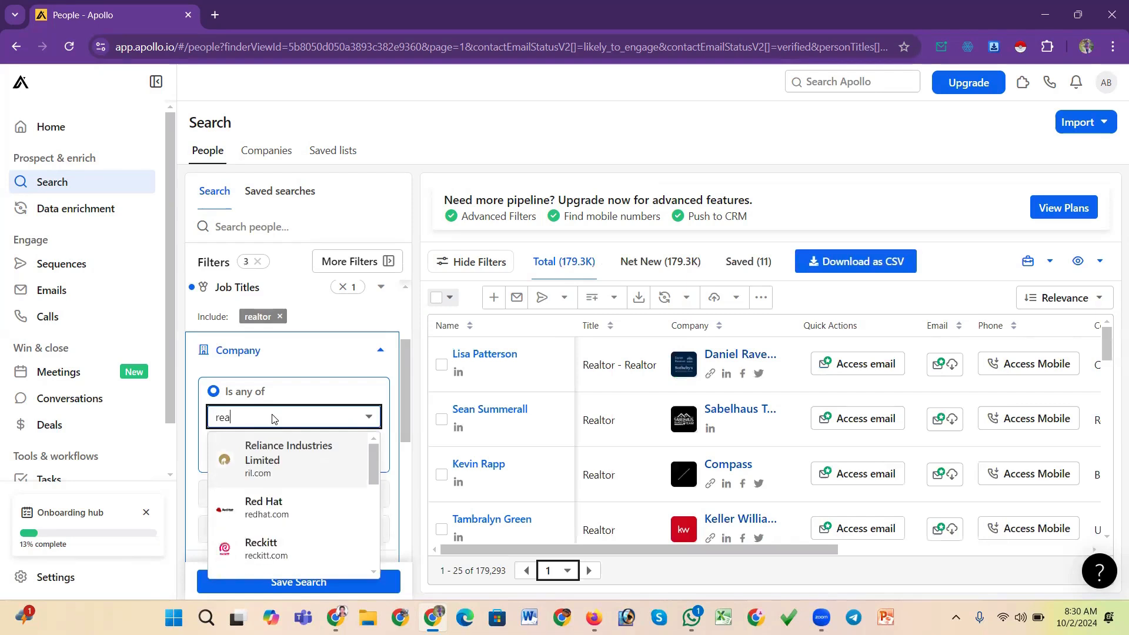
text(lity one)
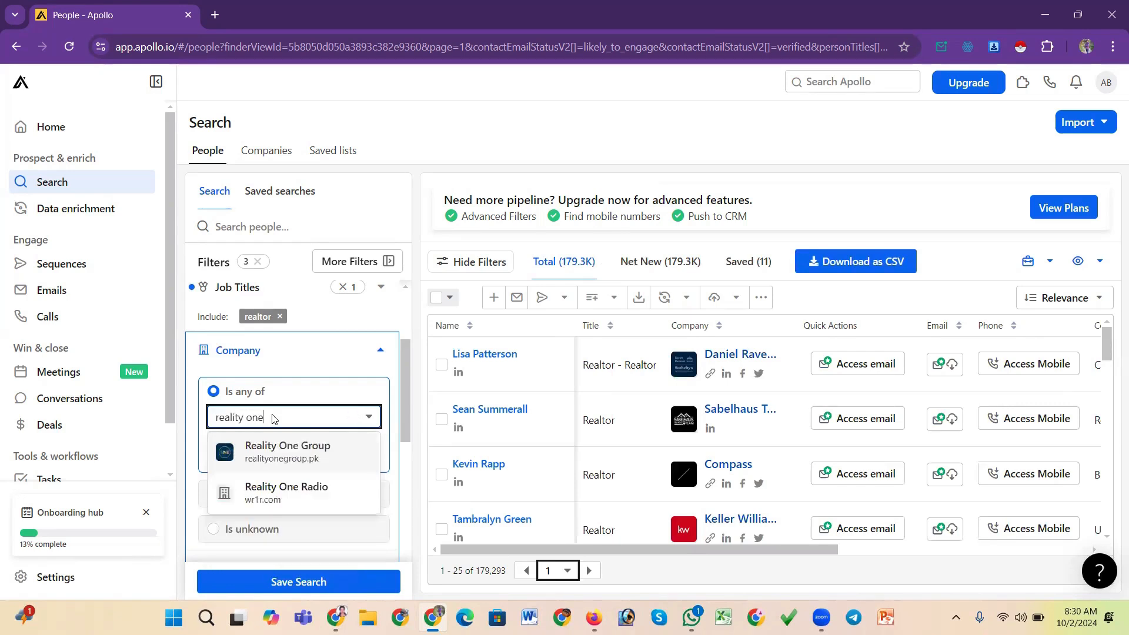
text(g)
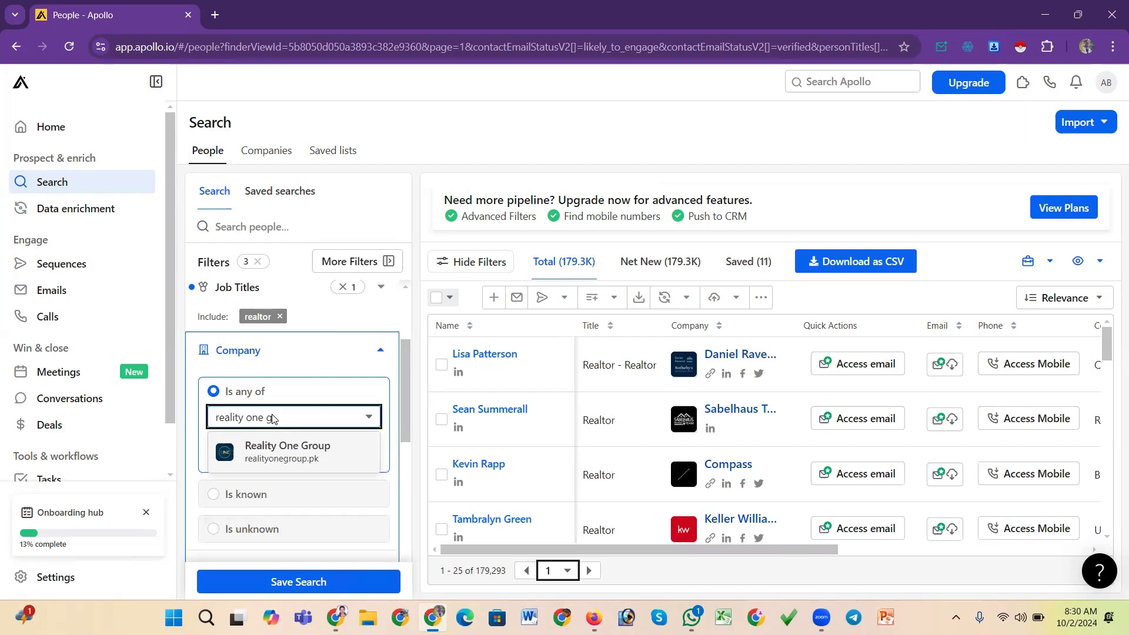
key(BackSpace)
key(BackSpace)
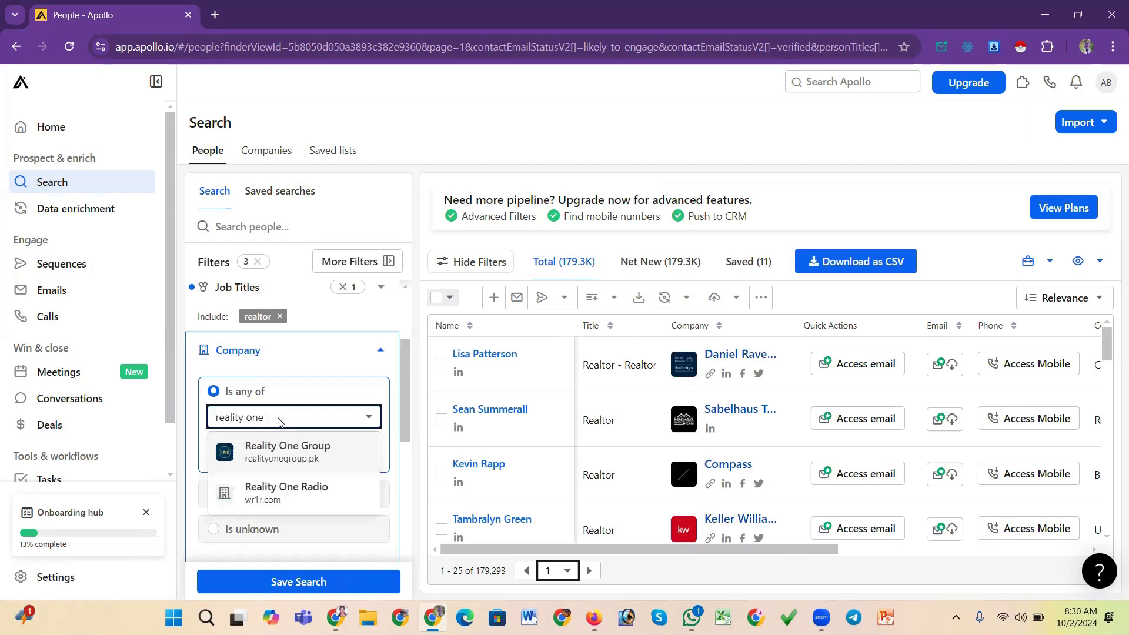
key(BackSpace)
key(BackSpace)
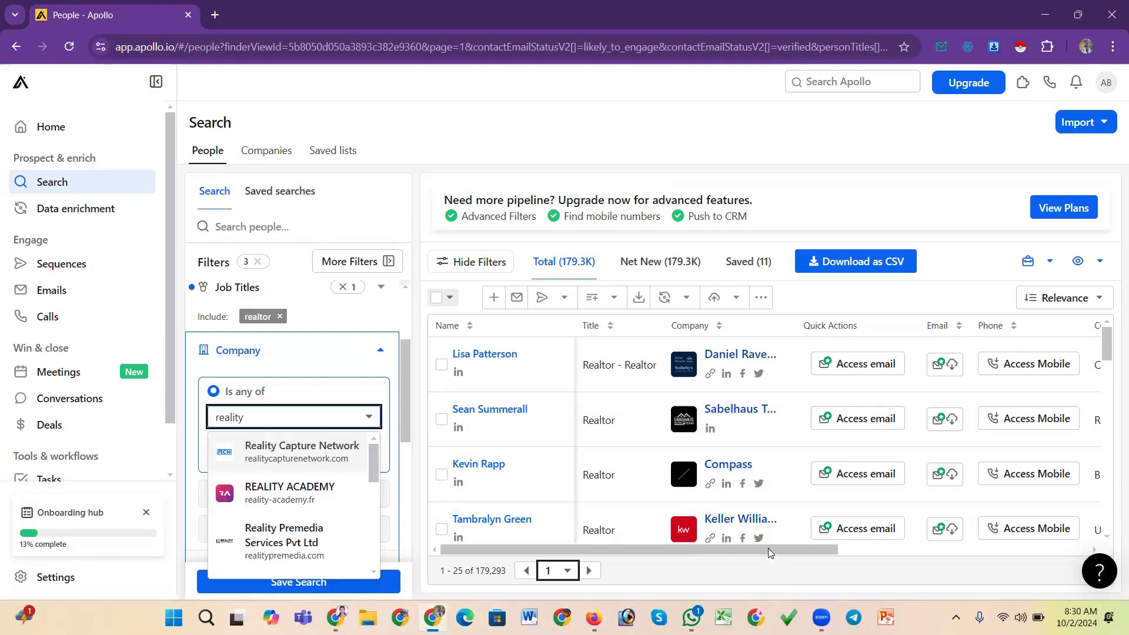
Copy the Compass website address from a realtor result and use it to add Compass as a company filter
drag(772, 550, 701, 549)
click(712, 485)
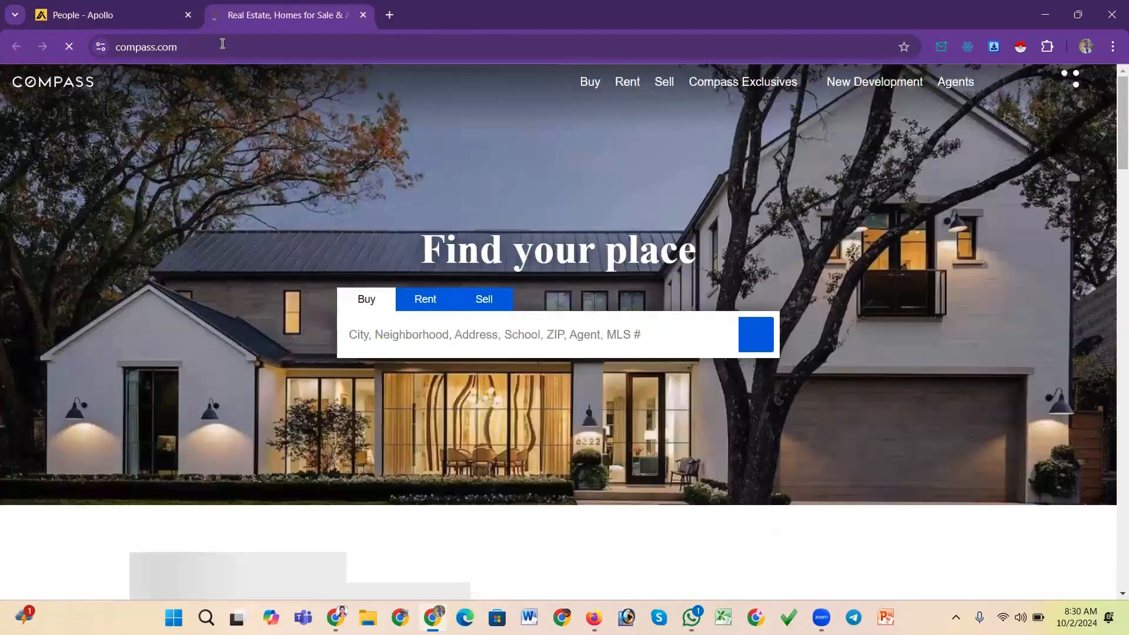
click(223, 46)
key(ctrl+c)
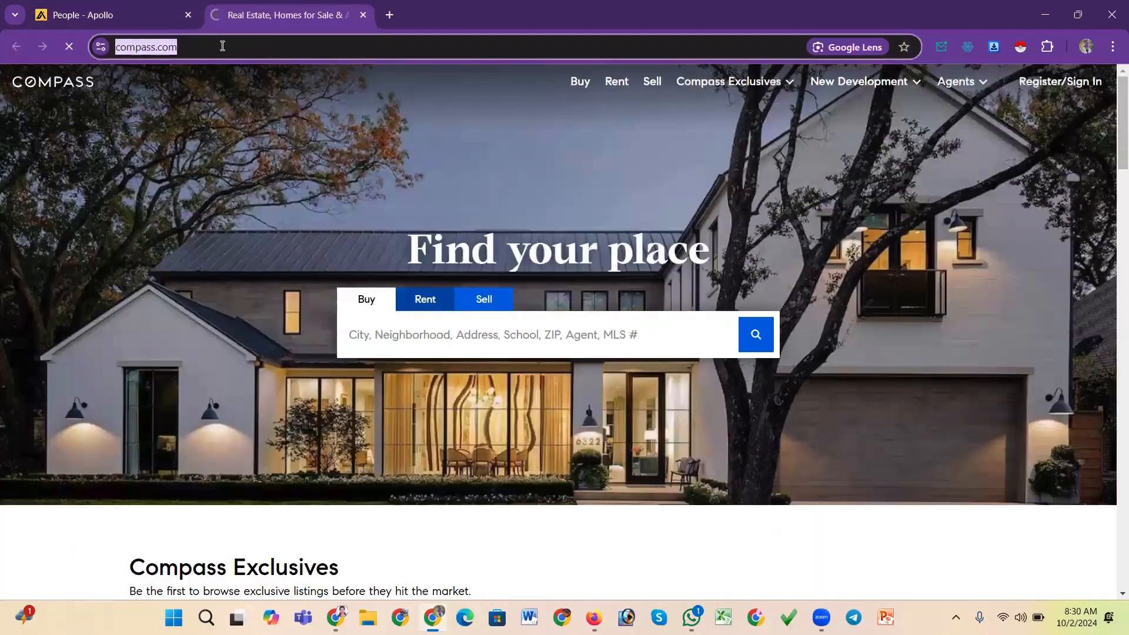
click(153, 13)
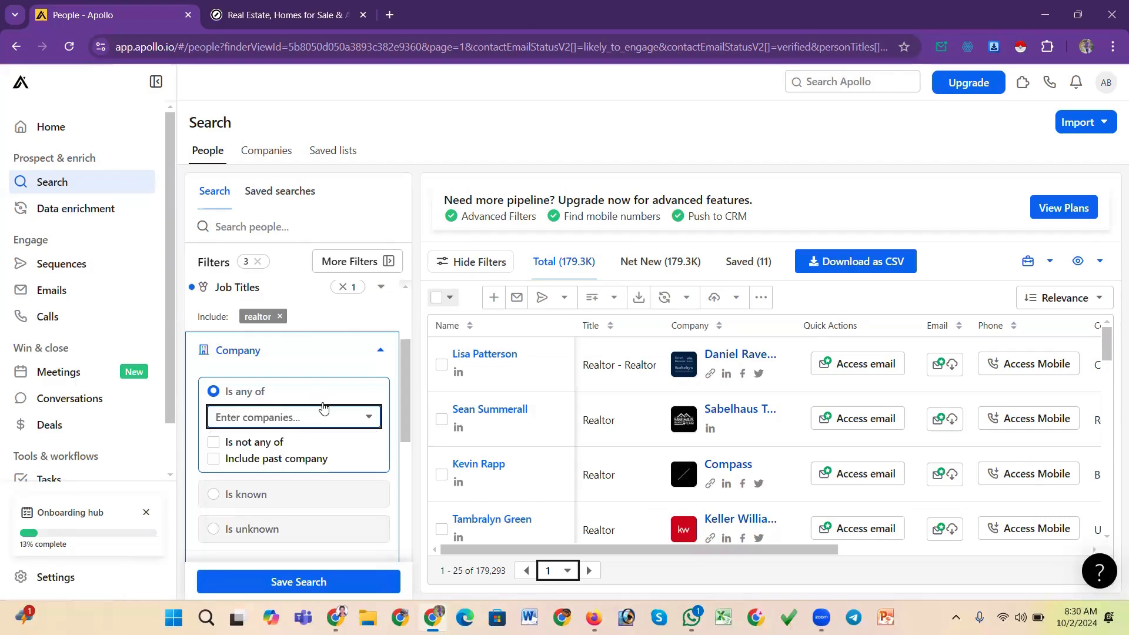
click(305, 416)
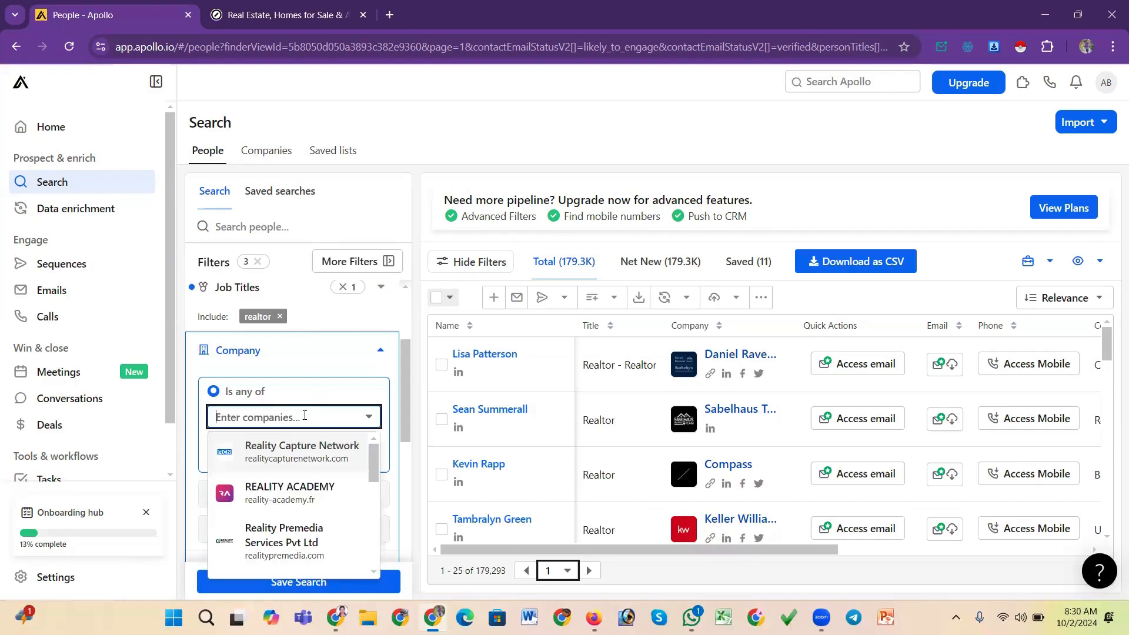
key(ctrl+v)
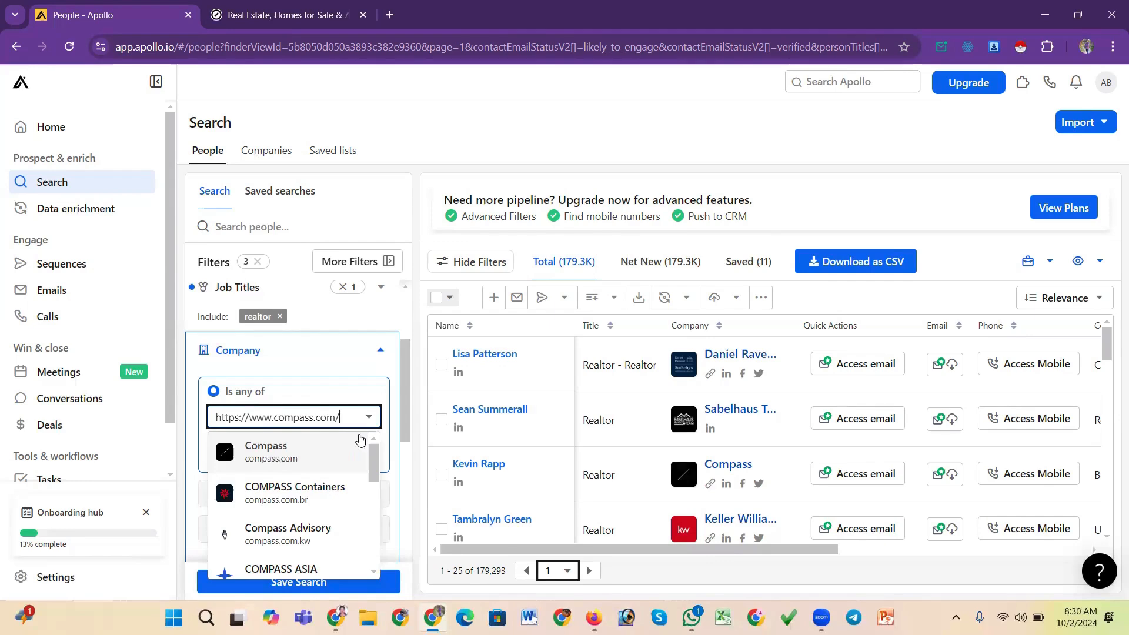
click(359, 443)
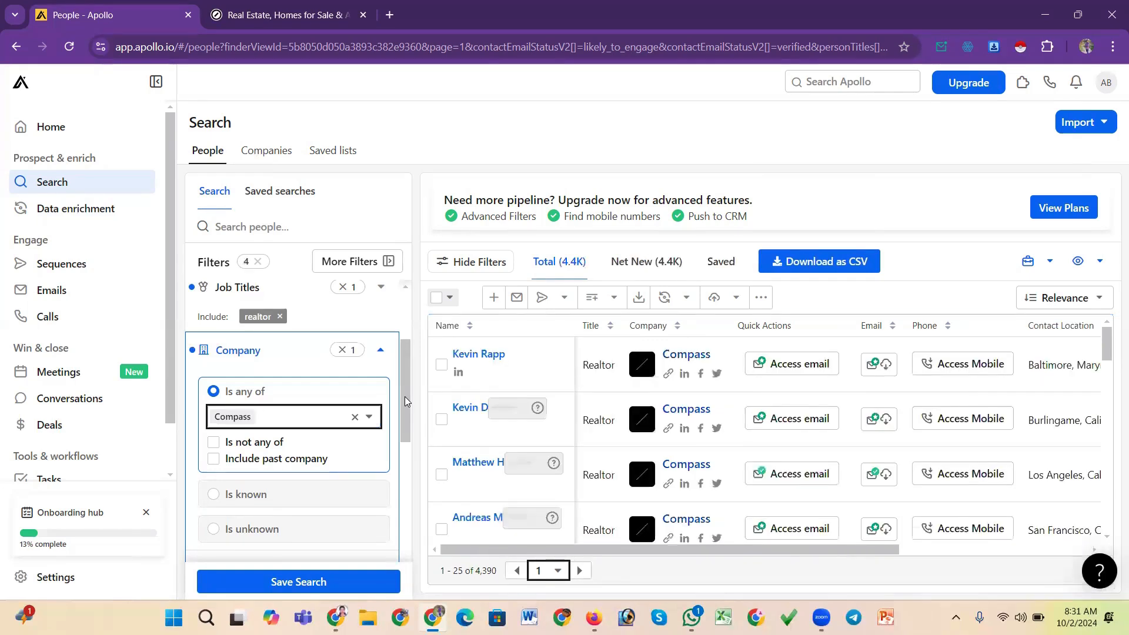
Scroll through the Compass realtor results
mouse_move(406, 387)
mouse_down()
mouse_move(400, 420)
mouse_move(401, 385)
mouse_up()
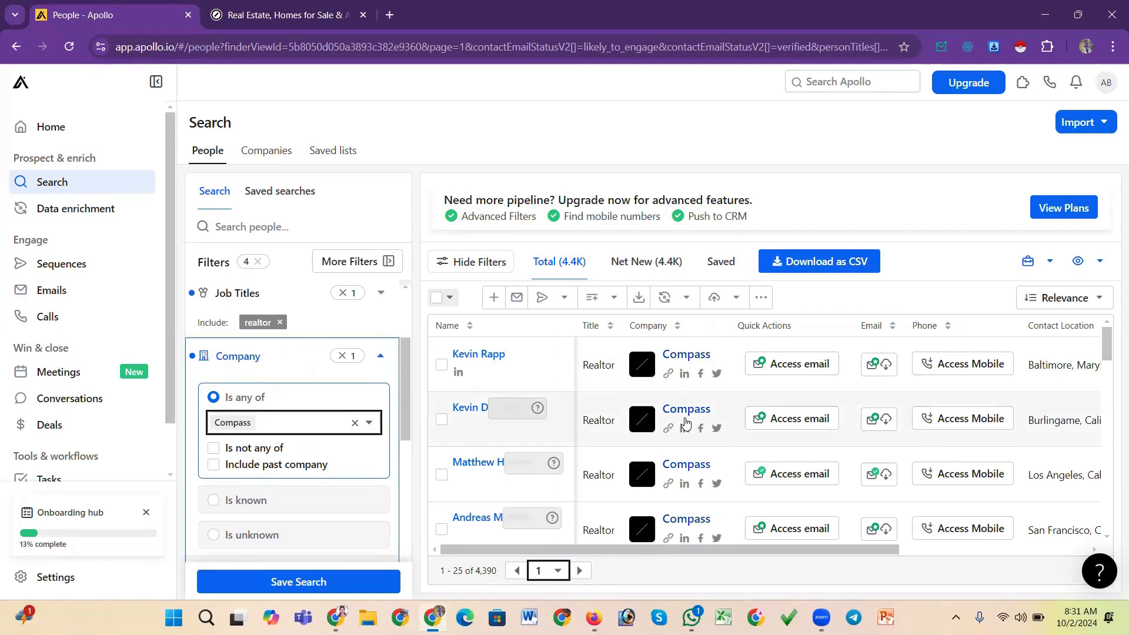
scroll(686, 423, down, 15)
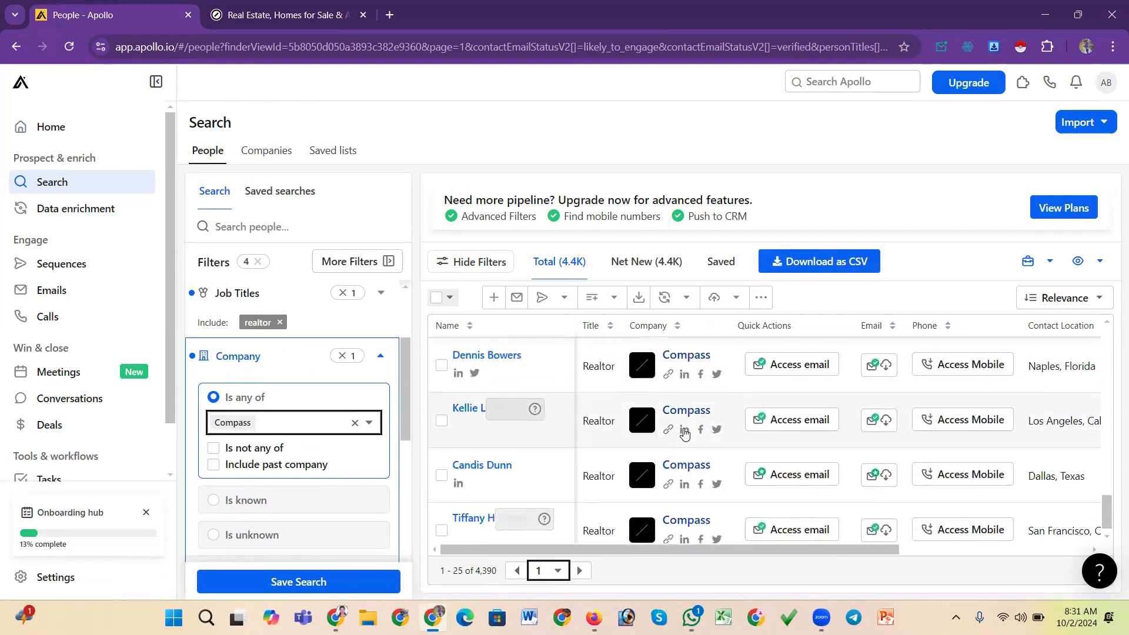
scroll(685, 429, up, 15)
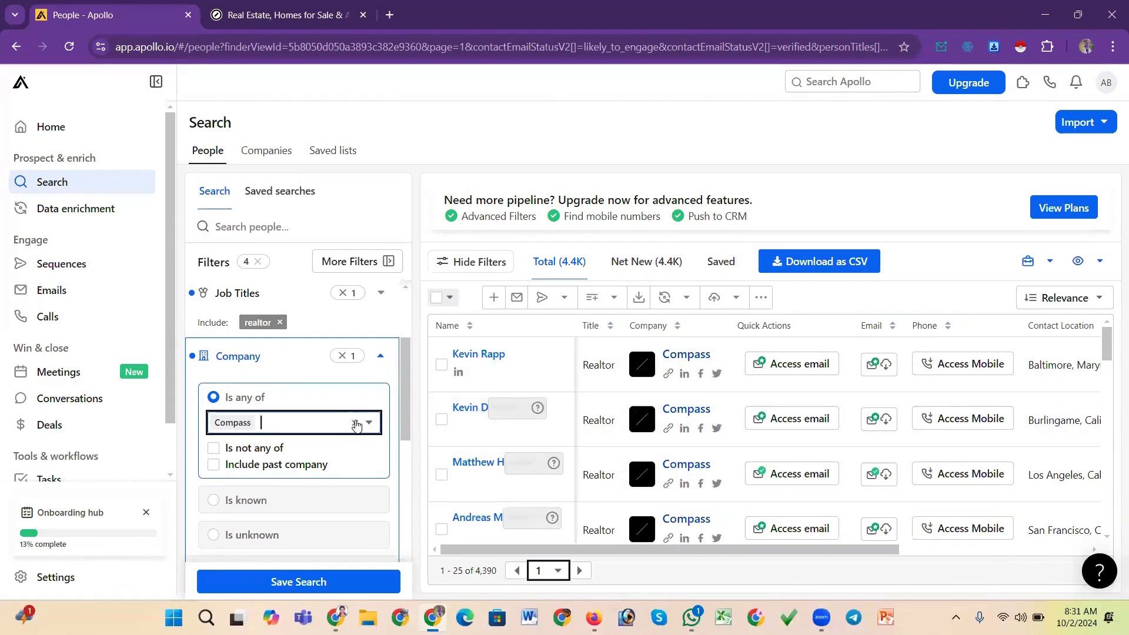
mouse_move(407, 404)
mouse_down()
mouse_move(407, 449)
mouse_move(412, 391)
mouse_up()
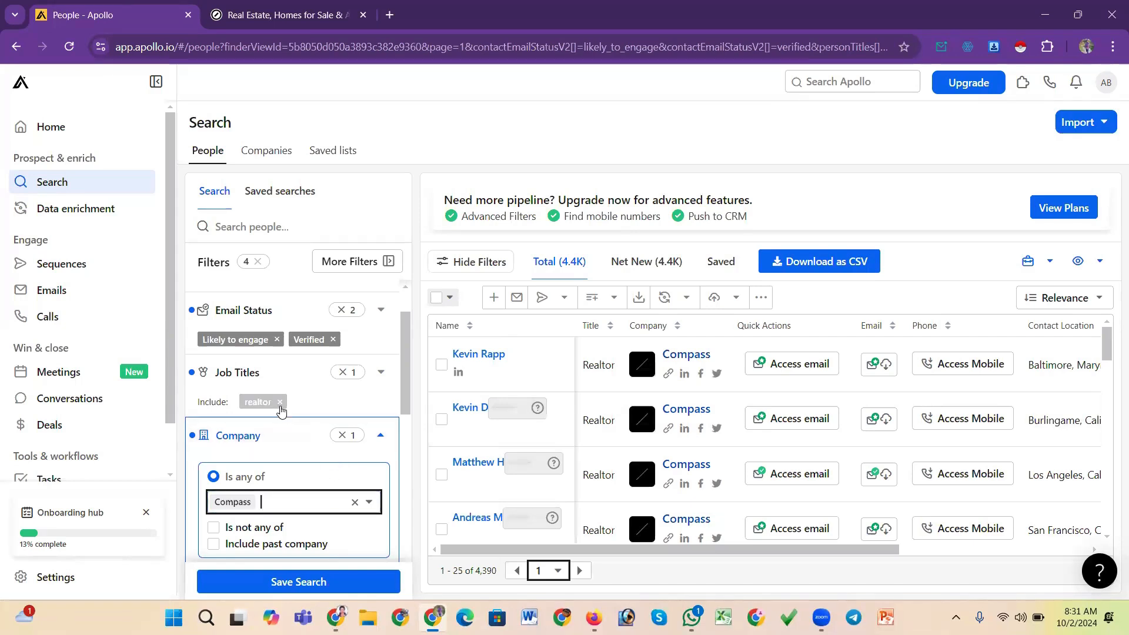
Open the Location filter and restrict the search region to United States
drag(403, 361, 412, 407)
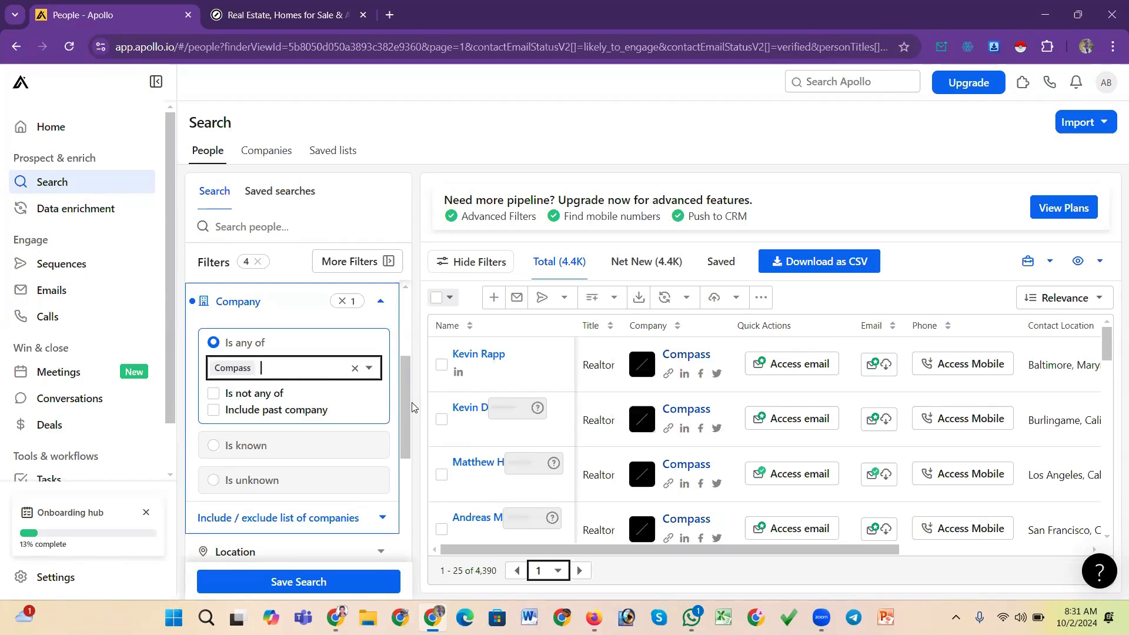
drag(409, 396, 408, 438)
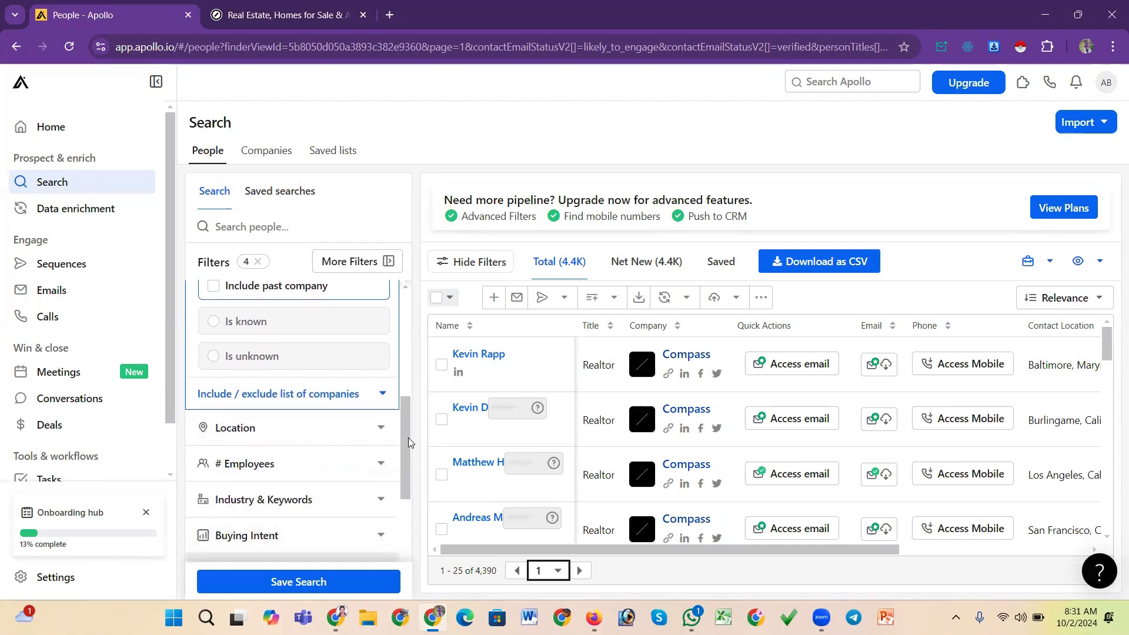
click(368, 427)
click(283, 344)
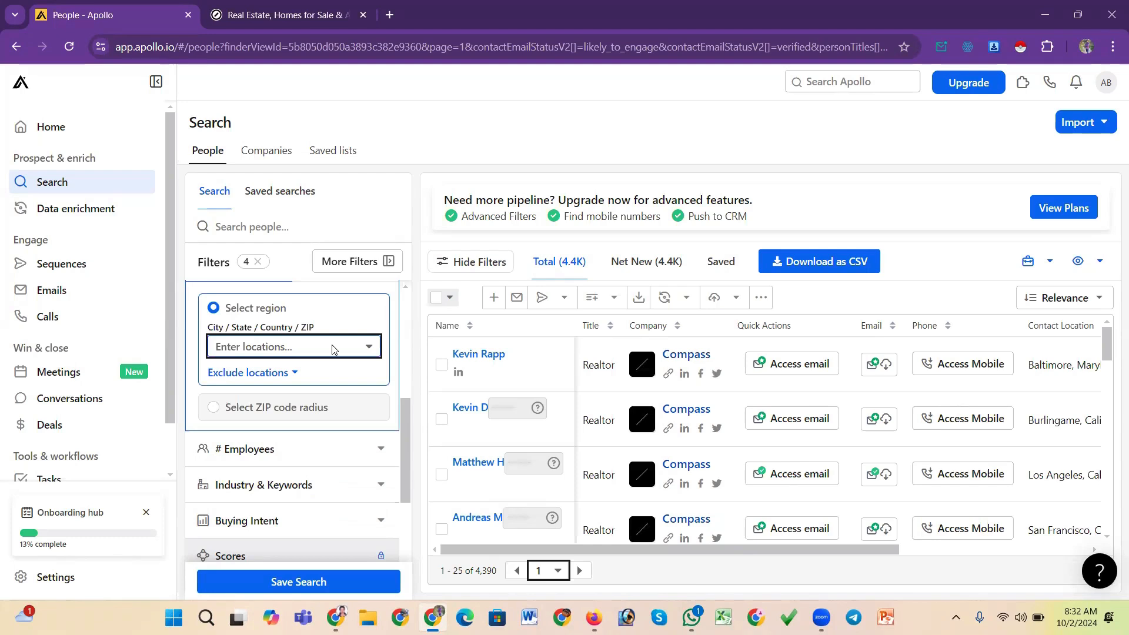
click(288, 351)
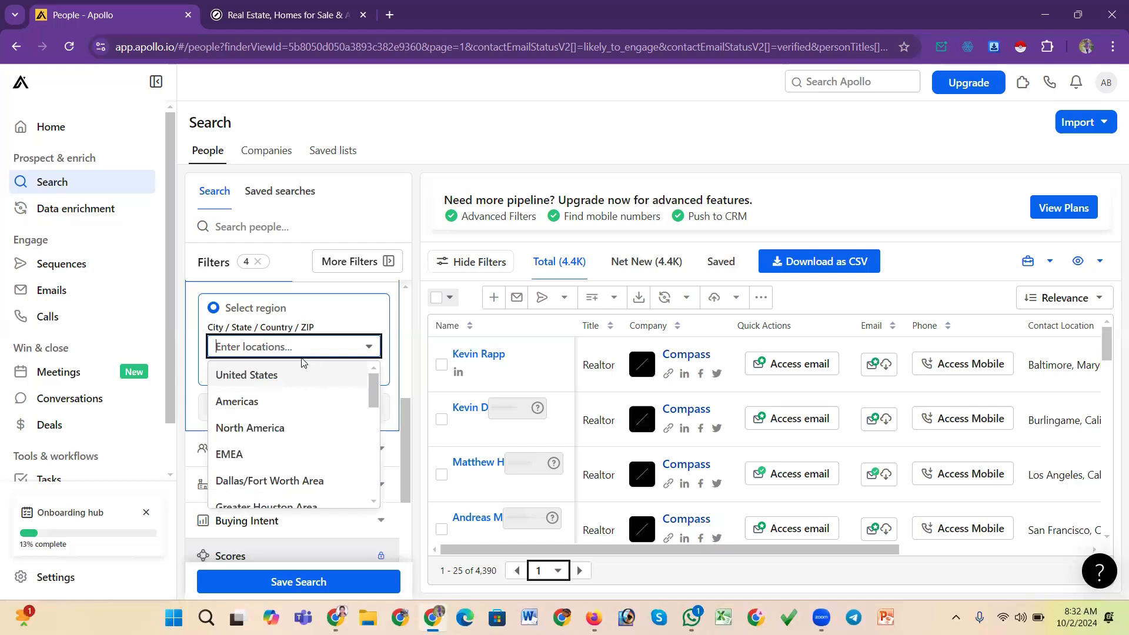
text(u)
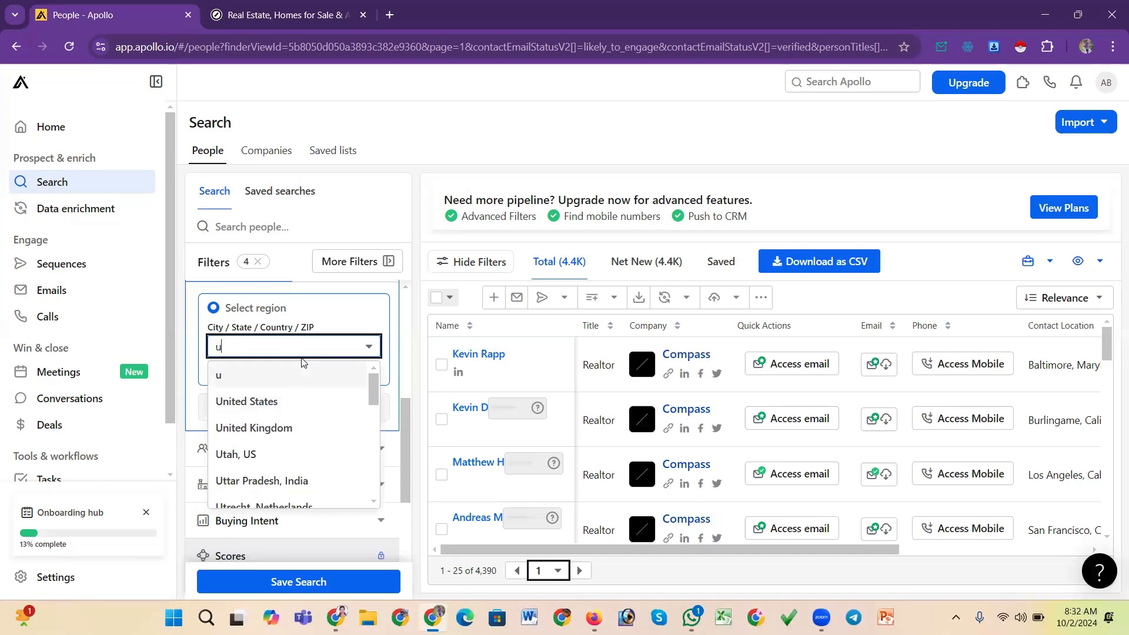
click(257, 405)
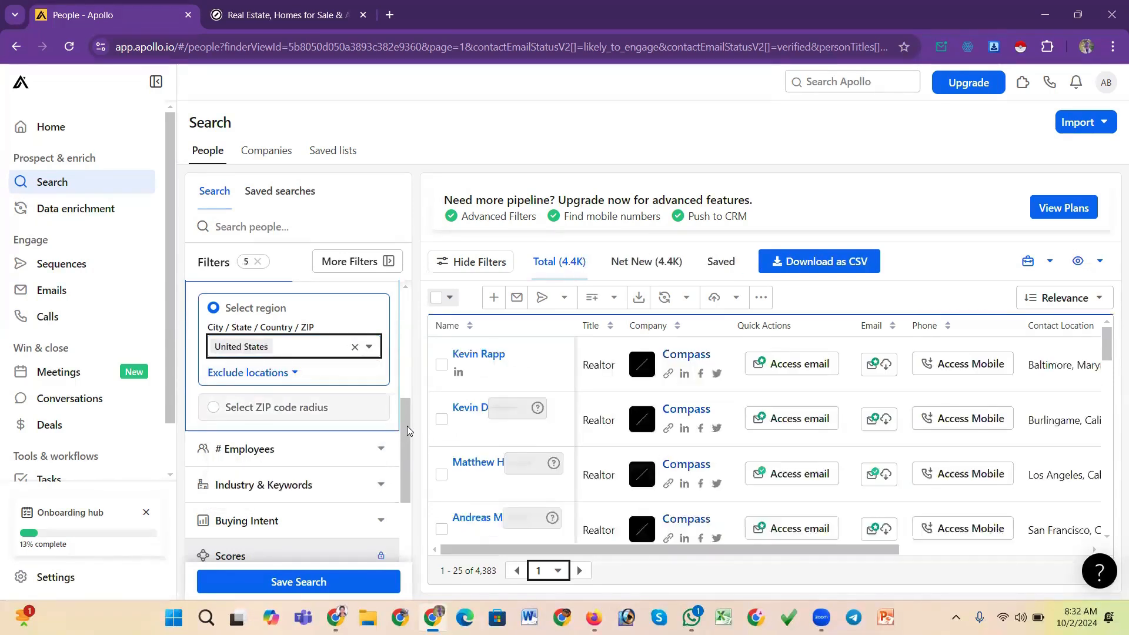
scroll(950, 540, right, 5)
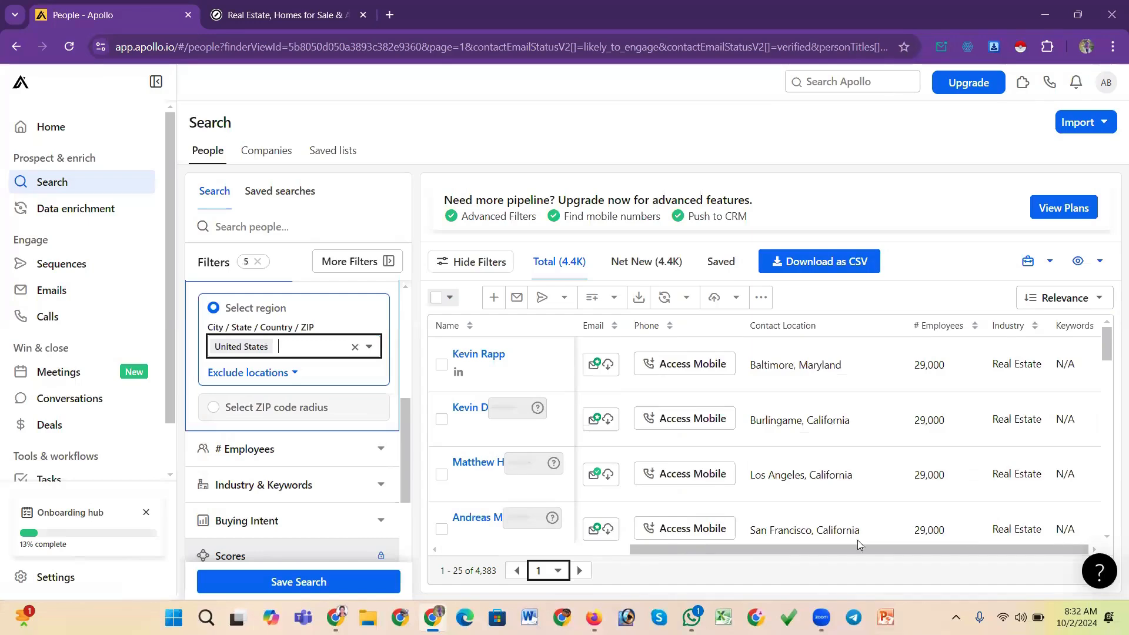
scroll(858, 545, left, 5)
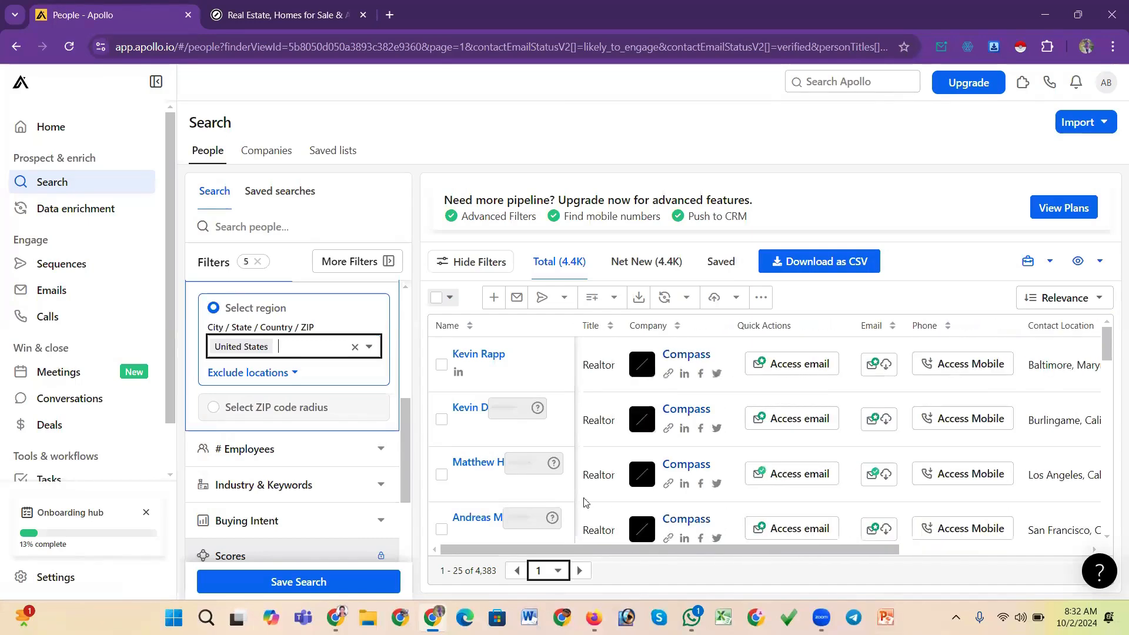
Try replacing the United States location with United Kingdom, then clear the location filter
scroll(404, 419, down, 1)
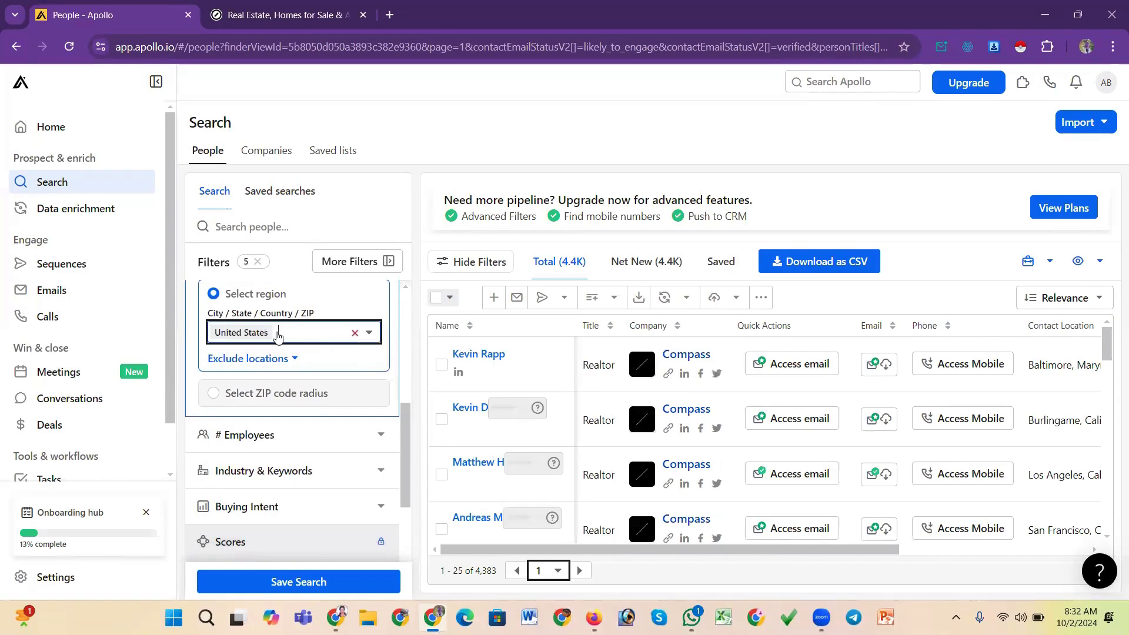
key(BackSpace)
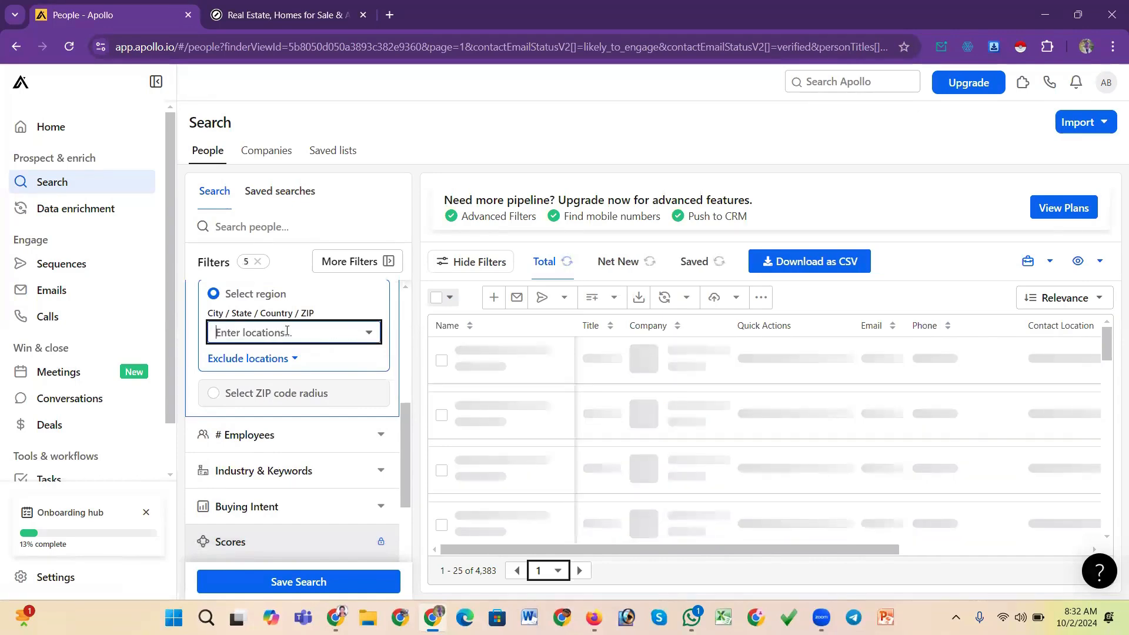
click(287, 331)
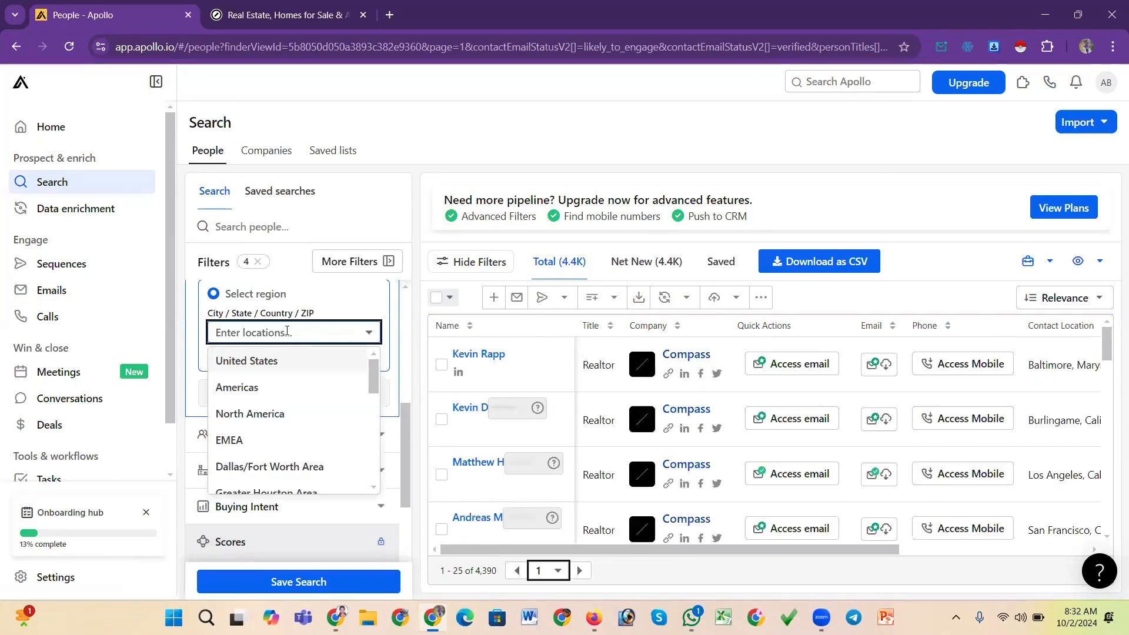
text(u)
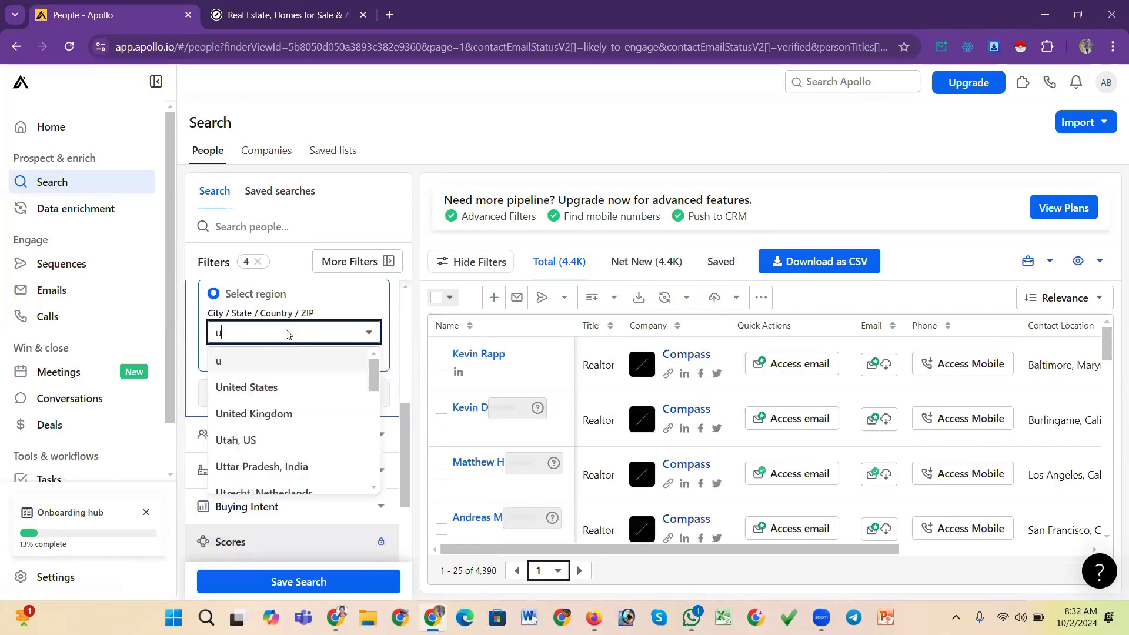
click(266, 416)
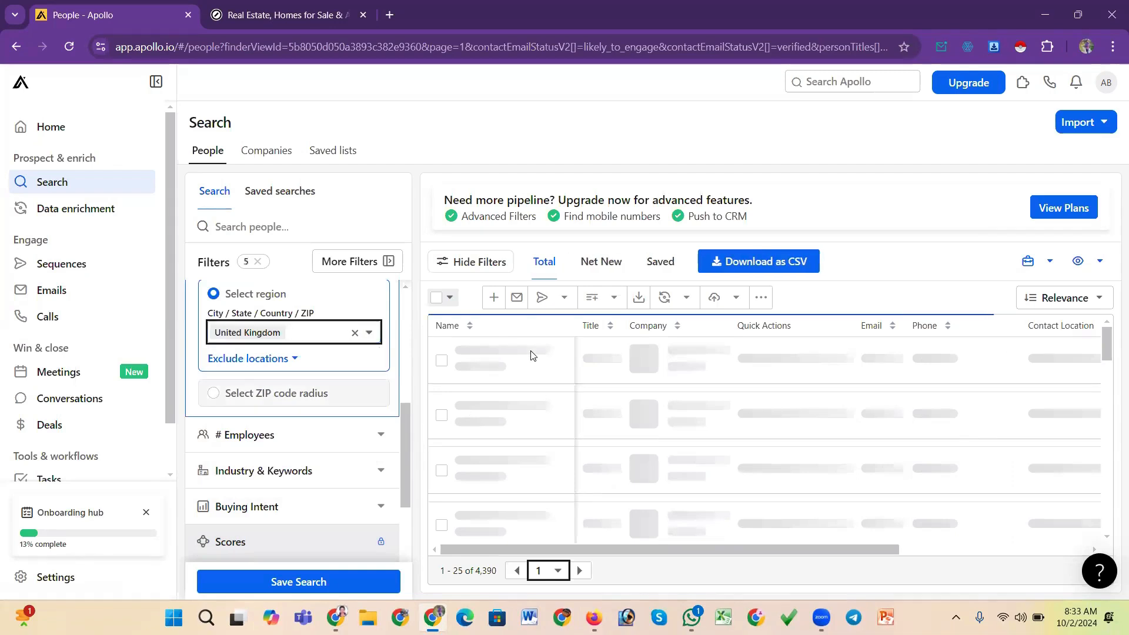
click(355, 334)
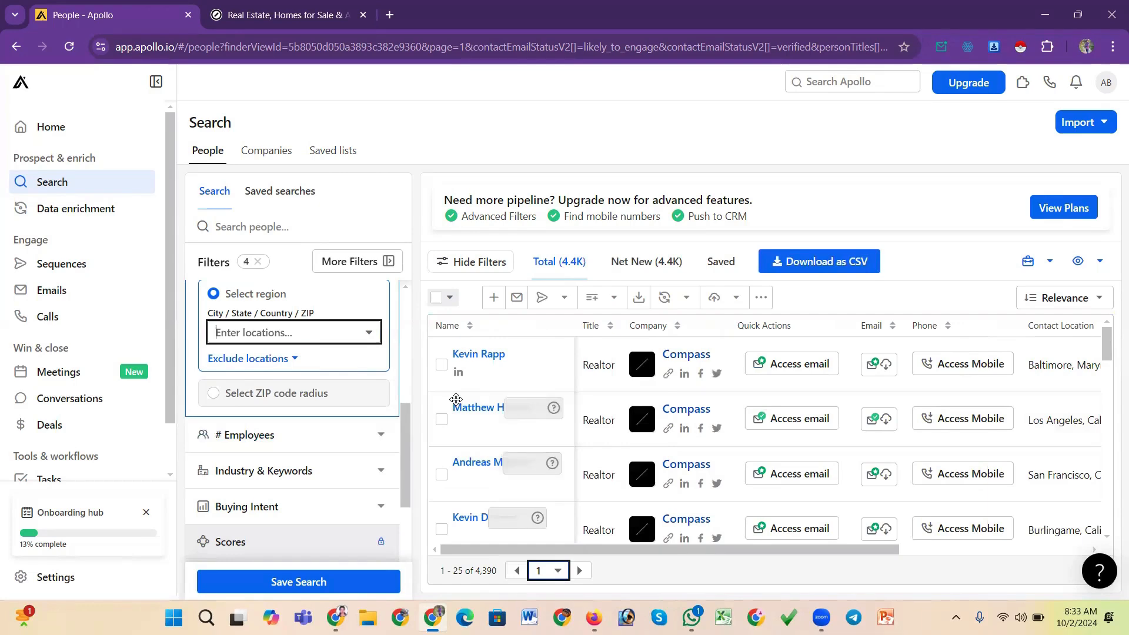
Set the contact location filter back to United States
drag(404, 425, 411, 374)
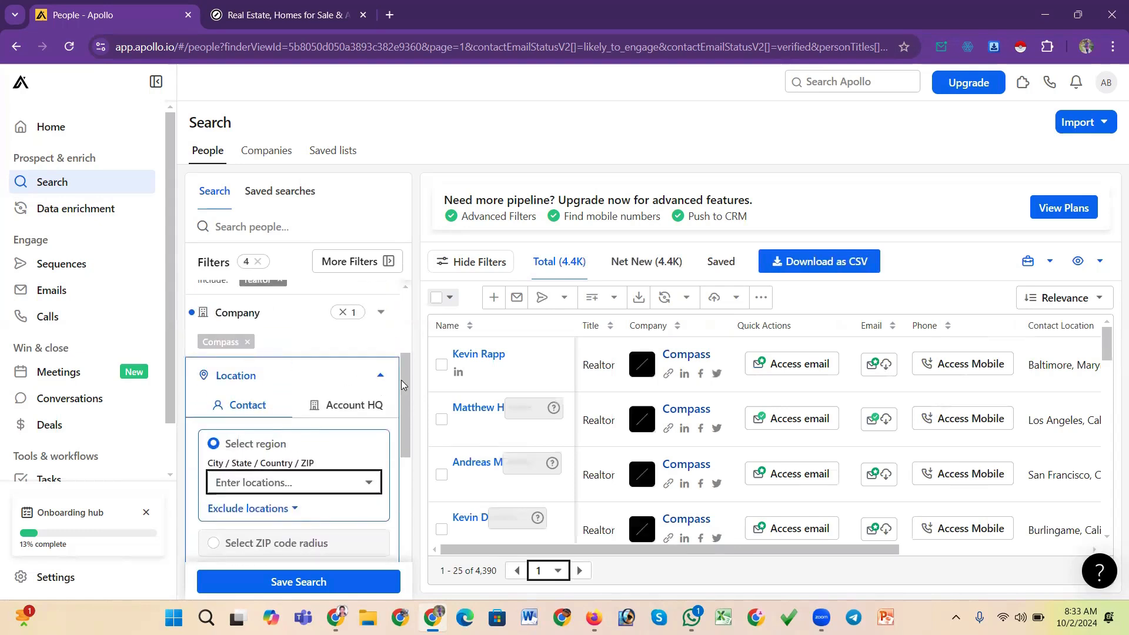
drag(402, 380, 410, 336)
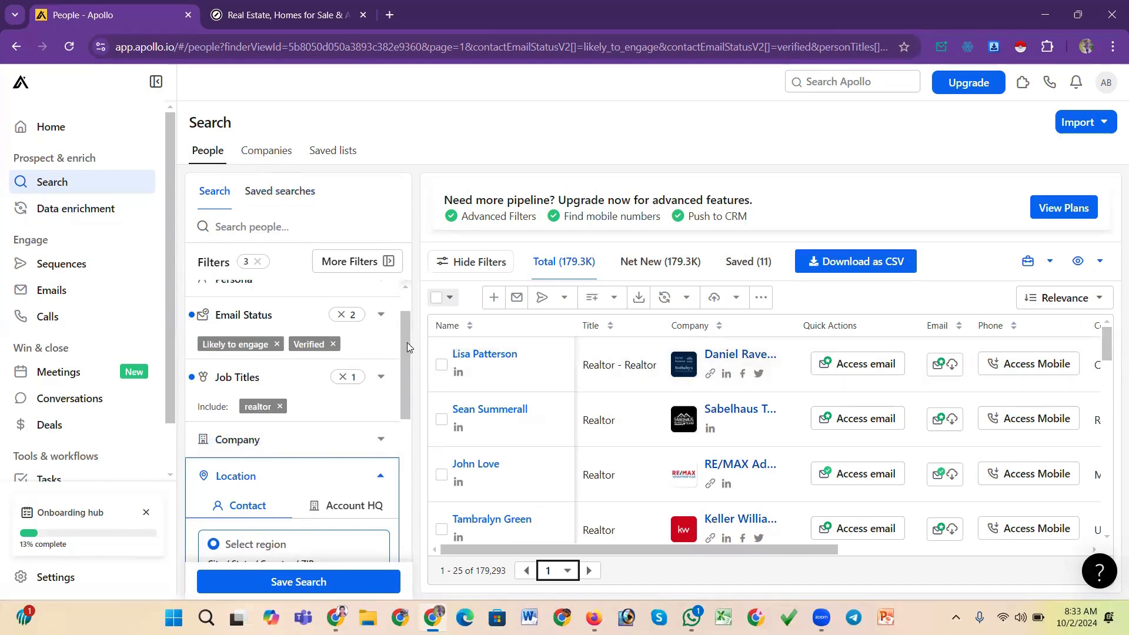
drag(406, 342, 406, 401)
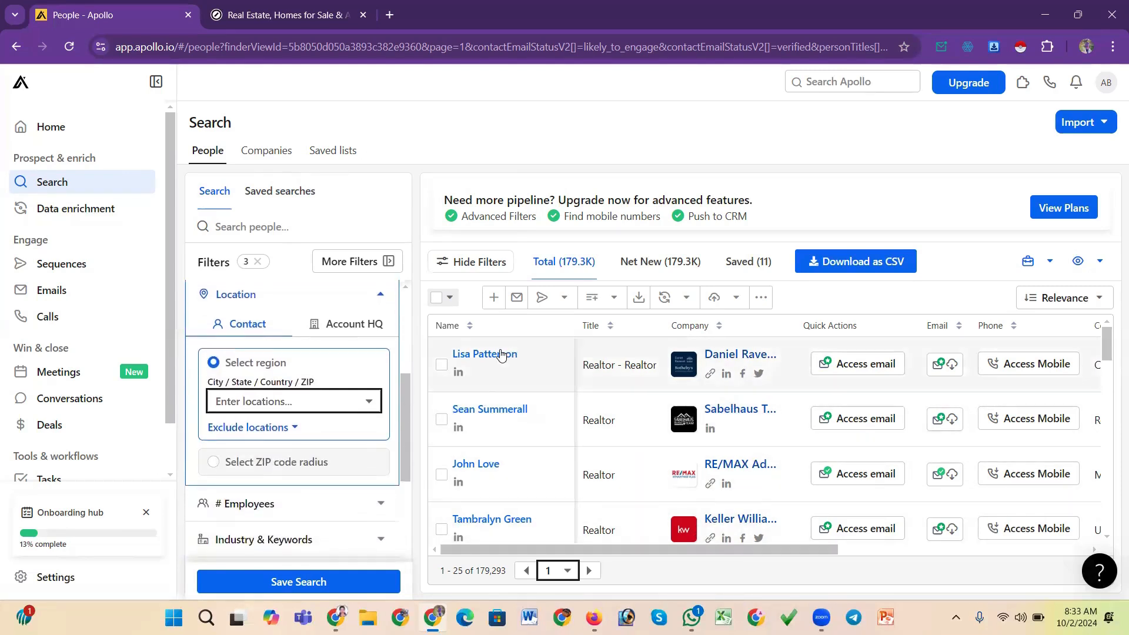
click(352, 400)
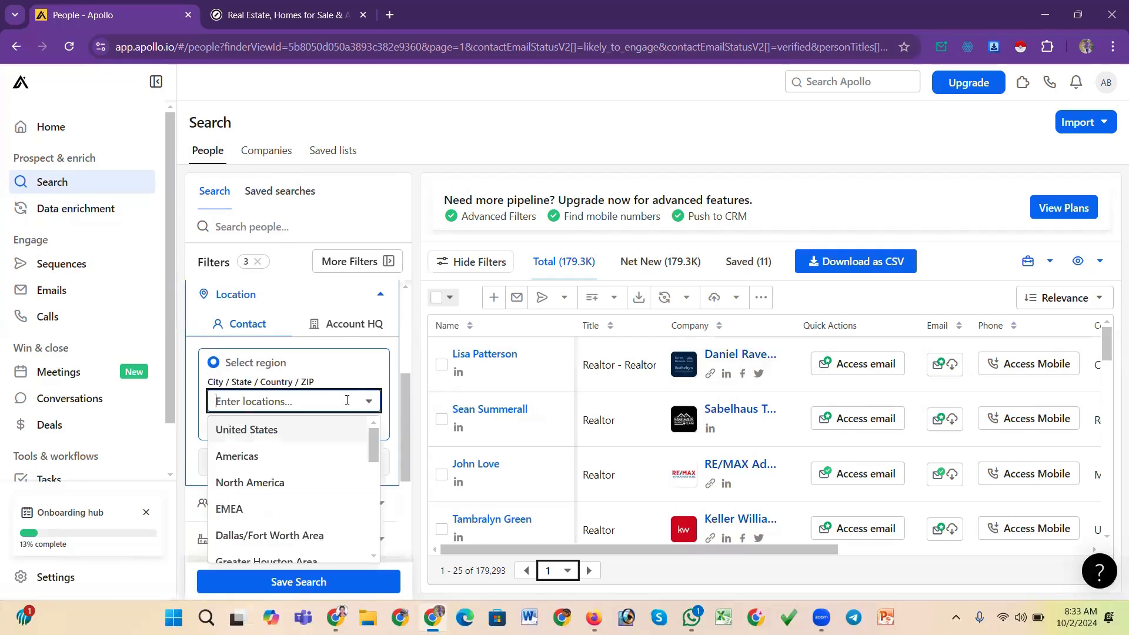
click(278, 433)
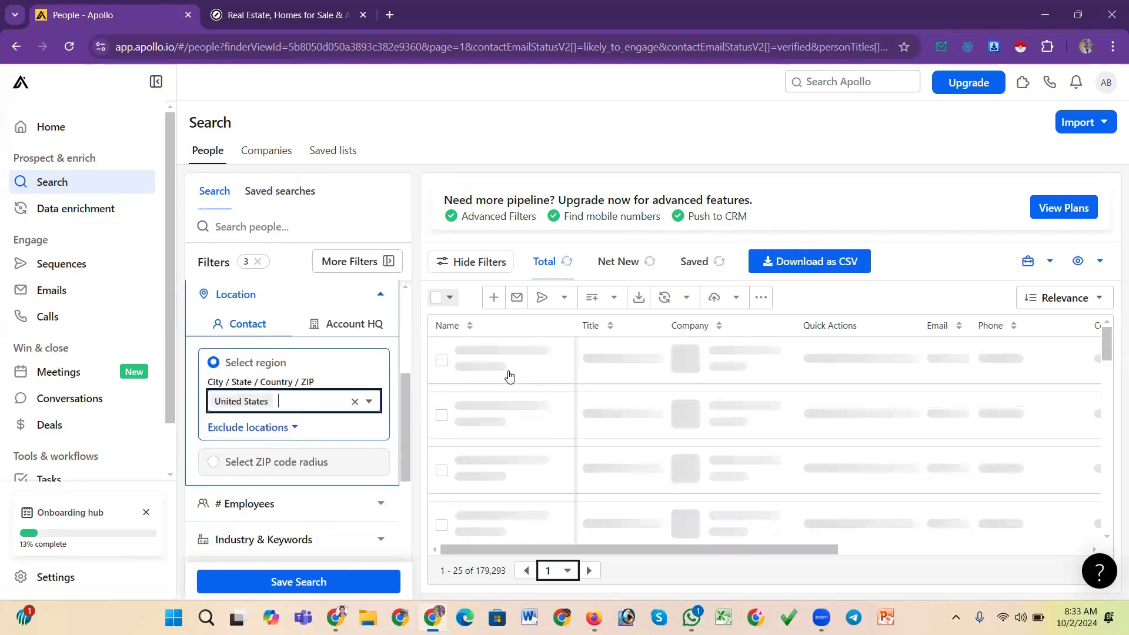
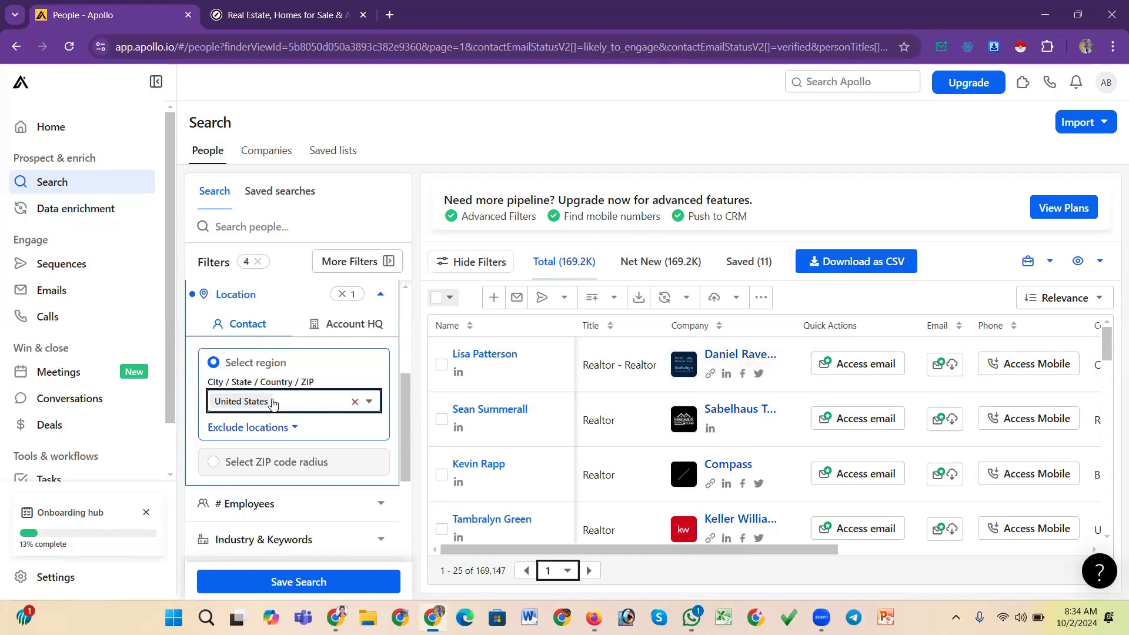
Replace the United States contact location with France
click(272, 403)
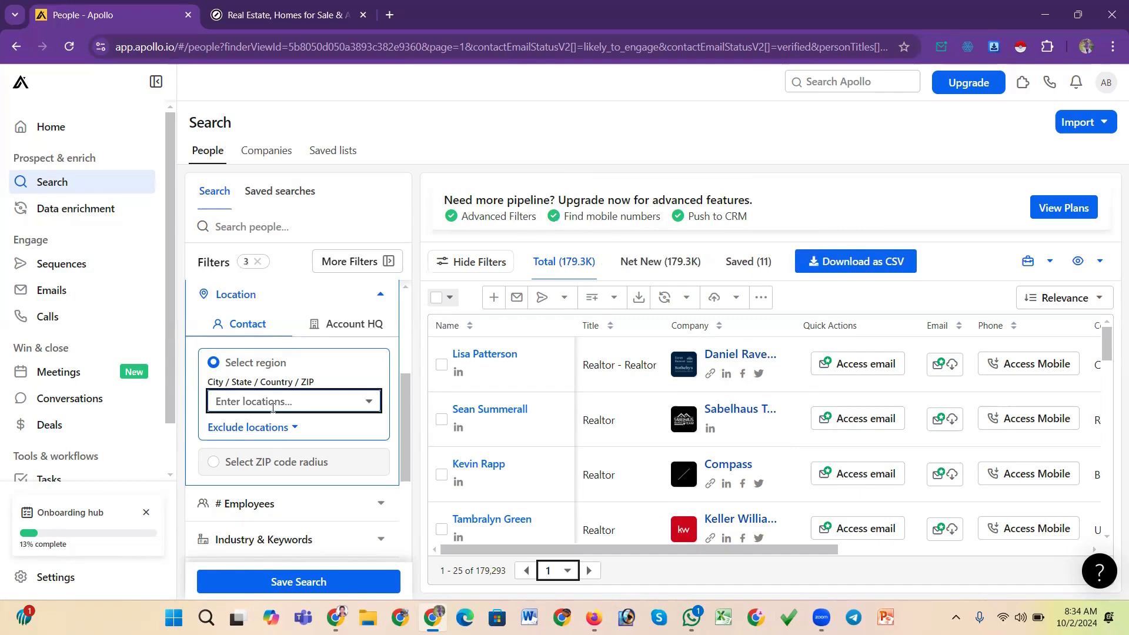
click(273, 406)
text(f)
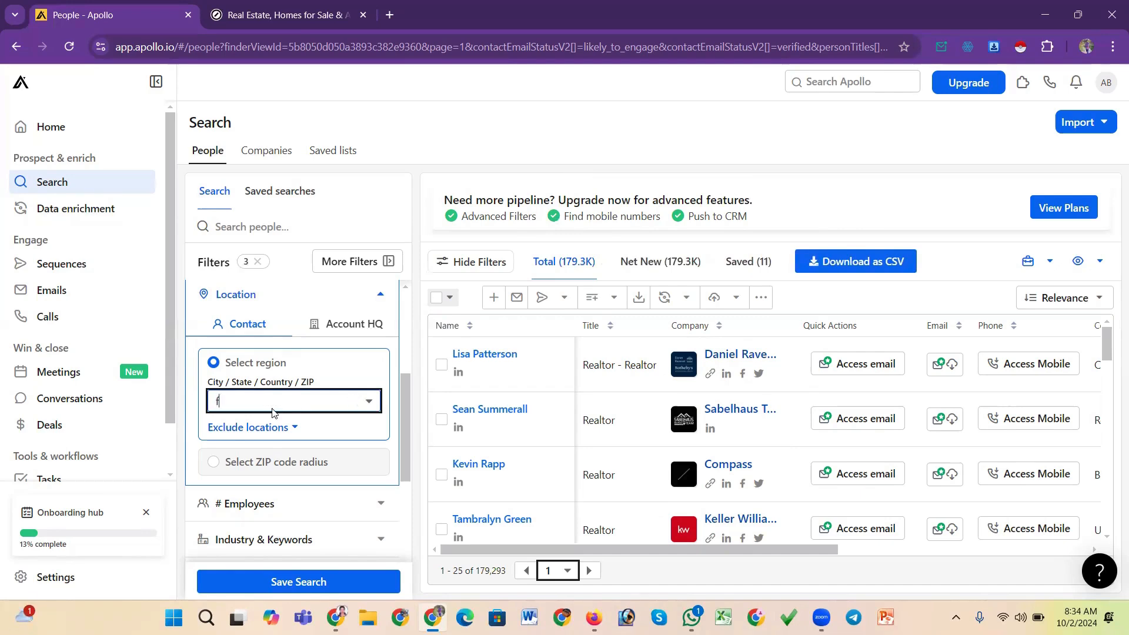
text(r)
key(BackSpace)
key(BackSpace)
key(BackSpace)
scroll(273, 408, up, 1)
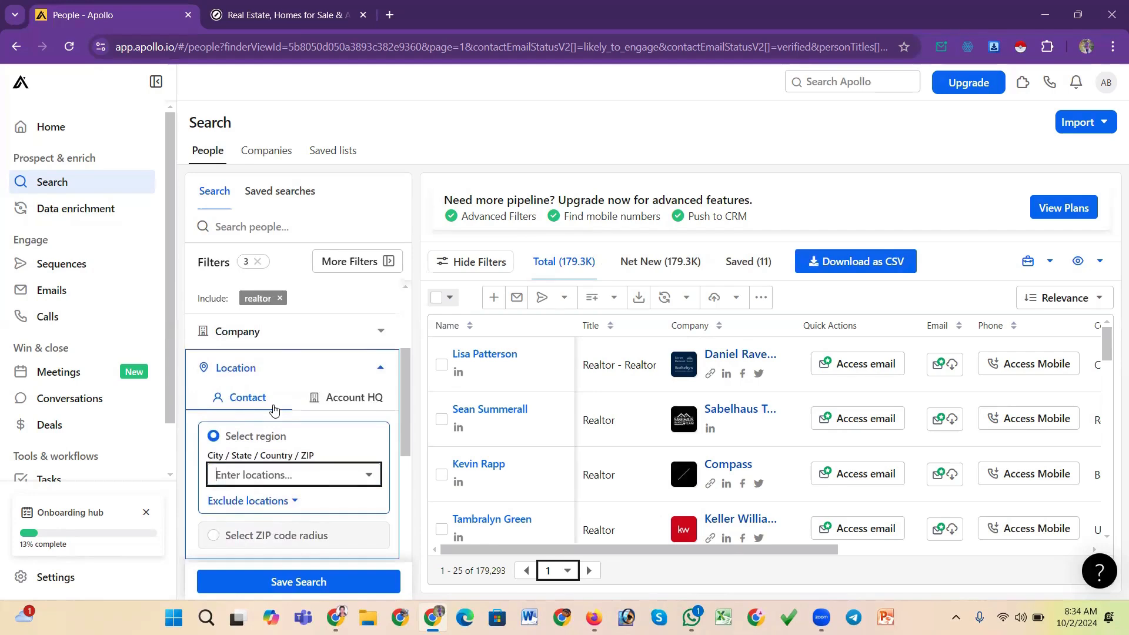
click(378, 369)
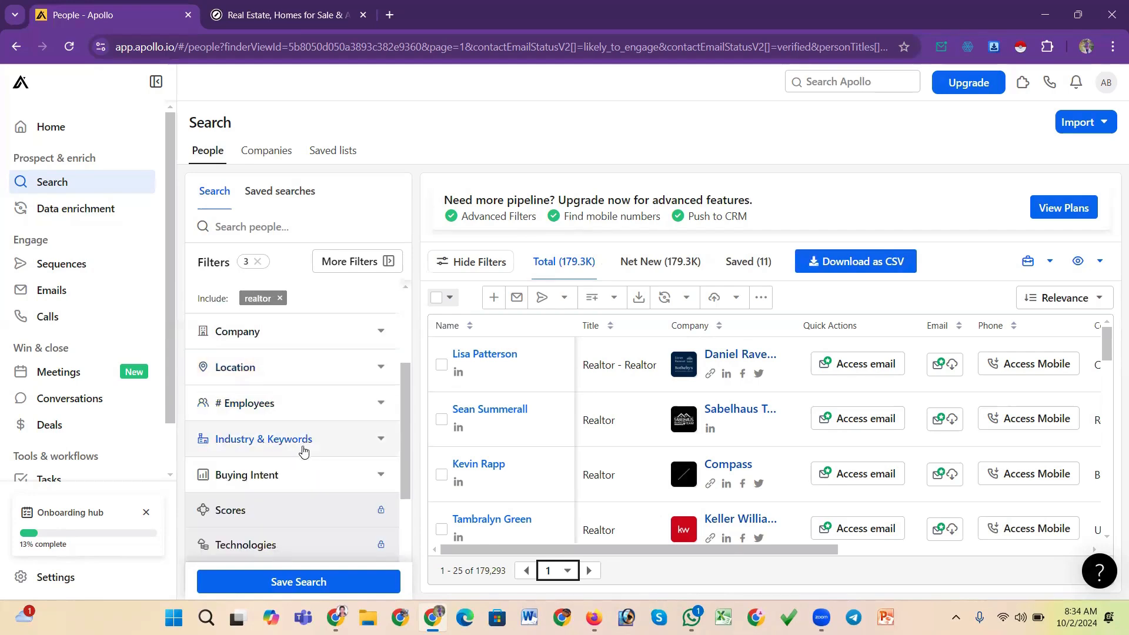
click(297, 381)
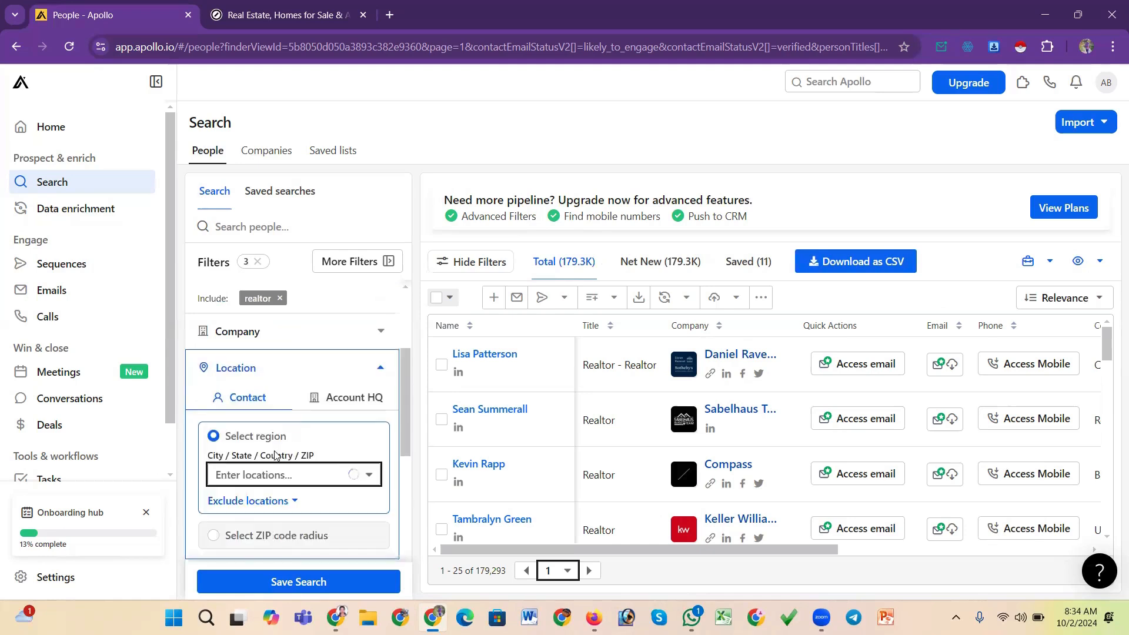
click(270, 474)
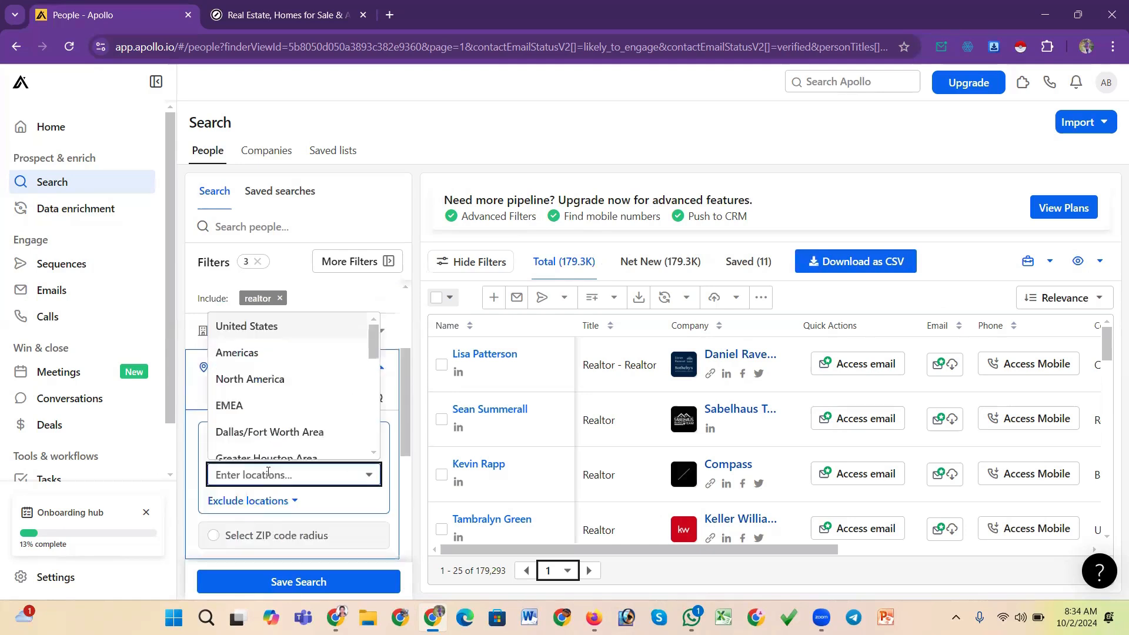
text(f)
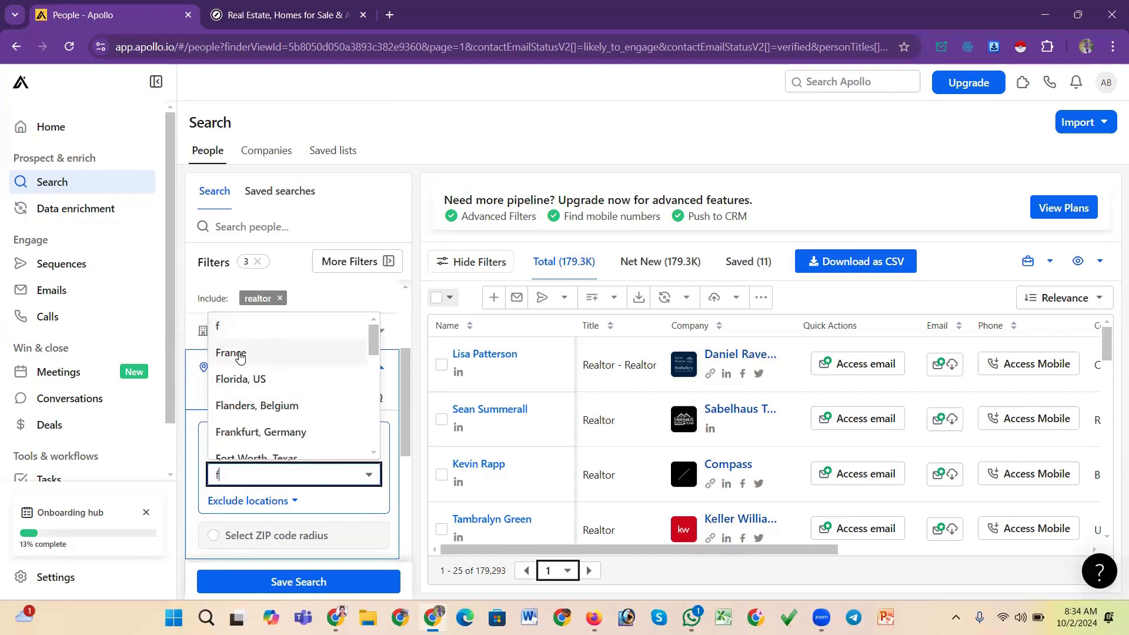
key(Return)
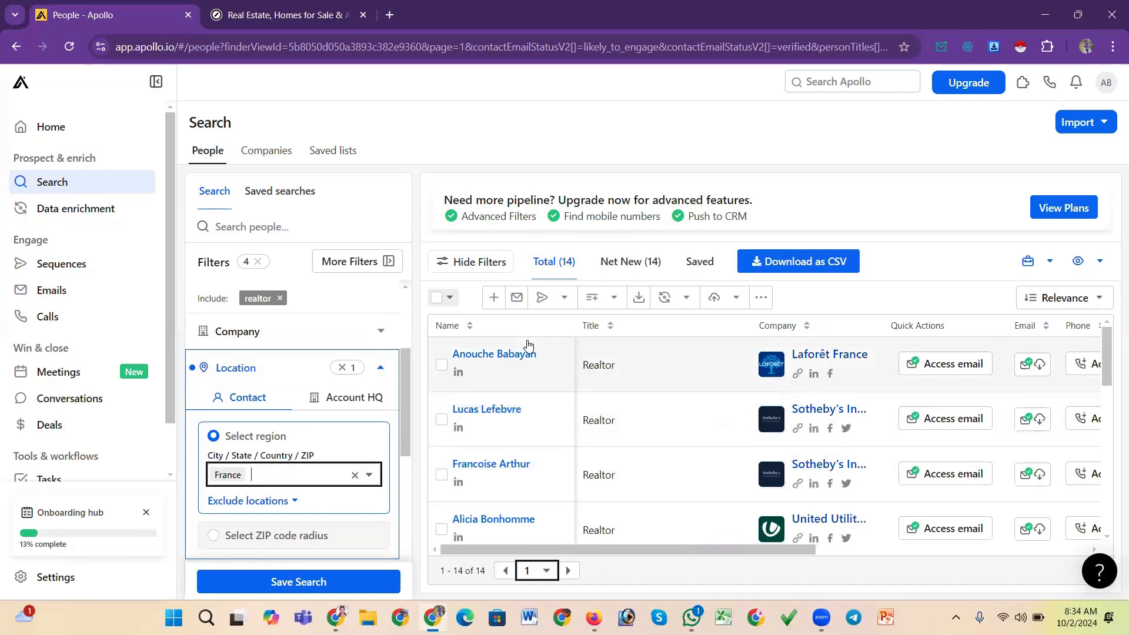
Browse the France realtor results, scrolling across to the location, employee and industry columns
scroll(564, 456, down, 3)
scroll(563, 456, up, 3)
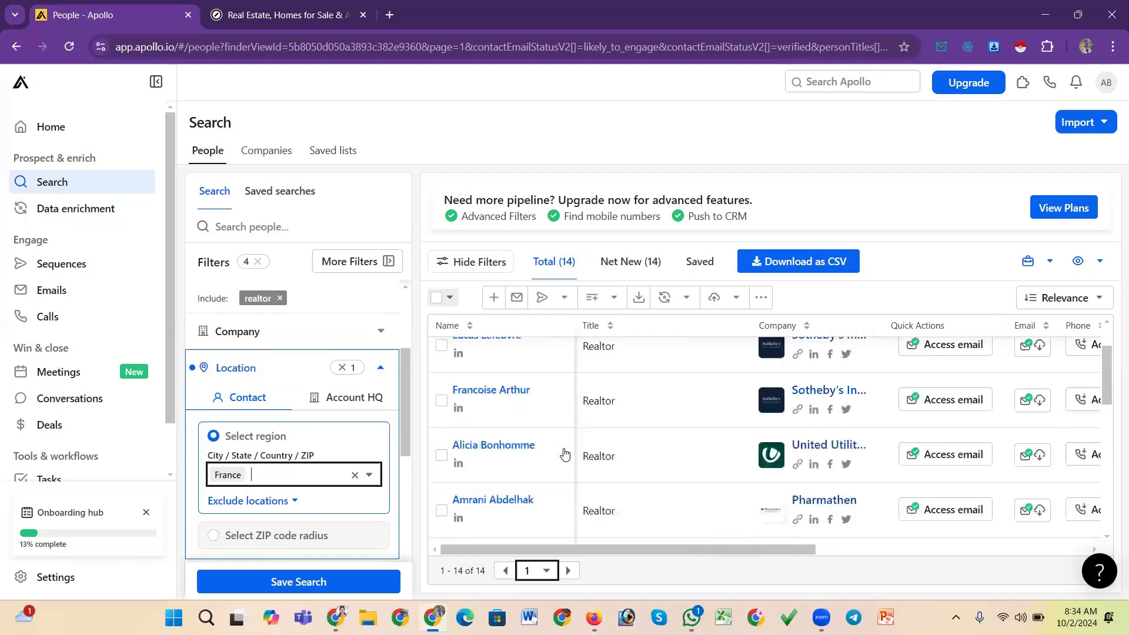
scroll(565, 454, down, 8)
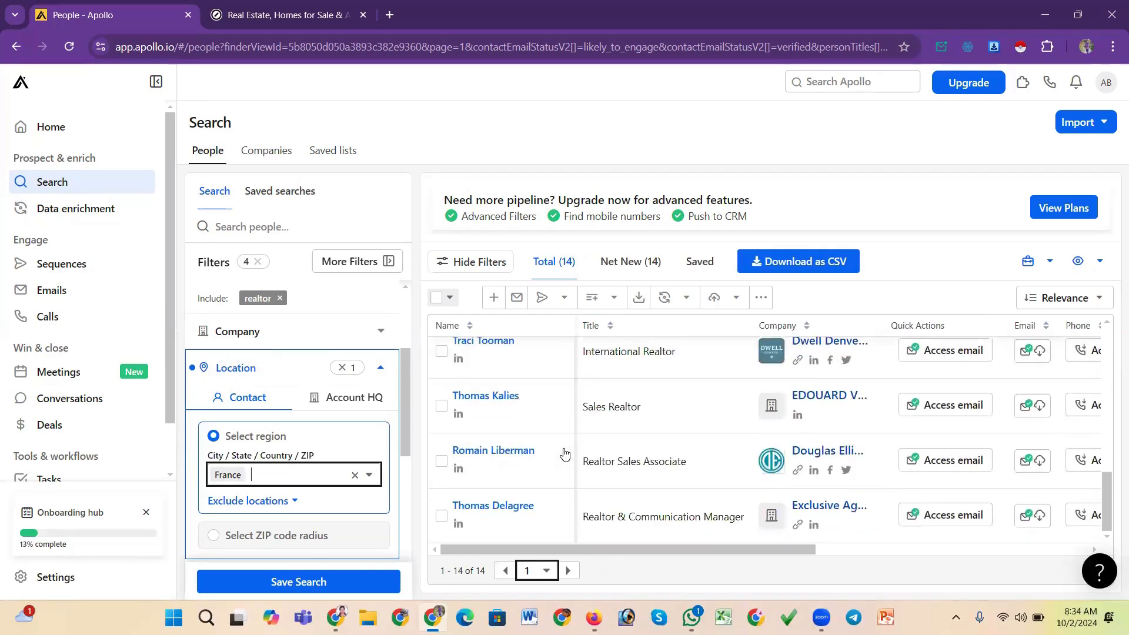
scroll(565, 454, up, 8)
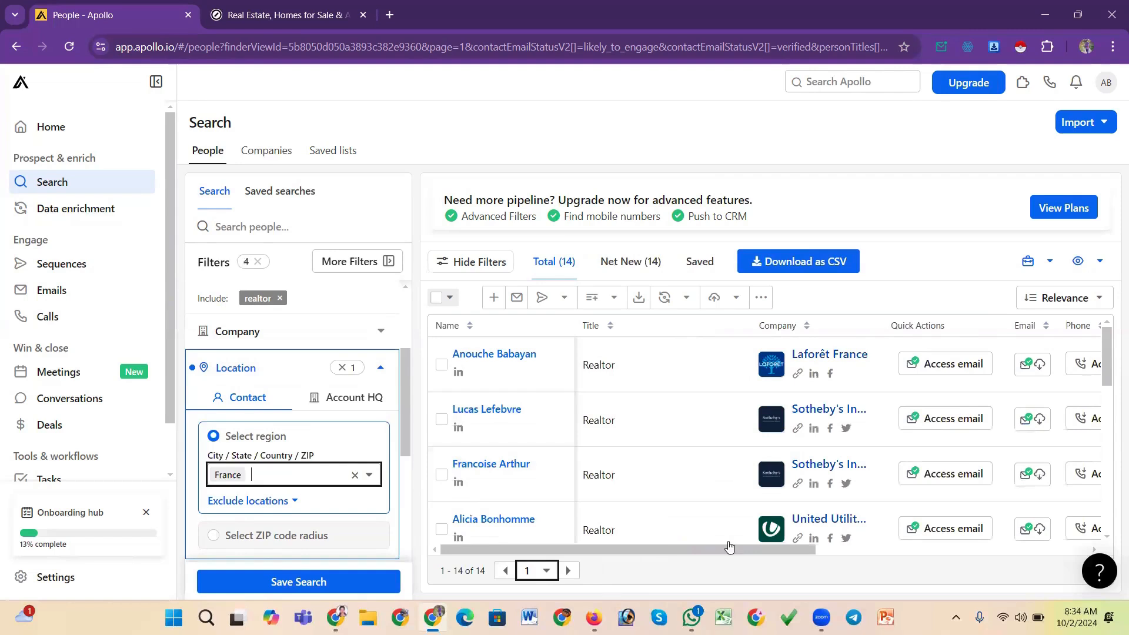
drag(729, 547, 1025, 545)
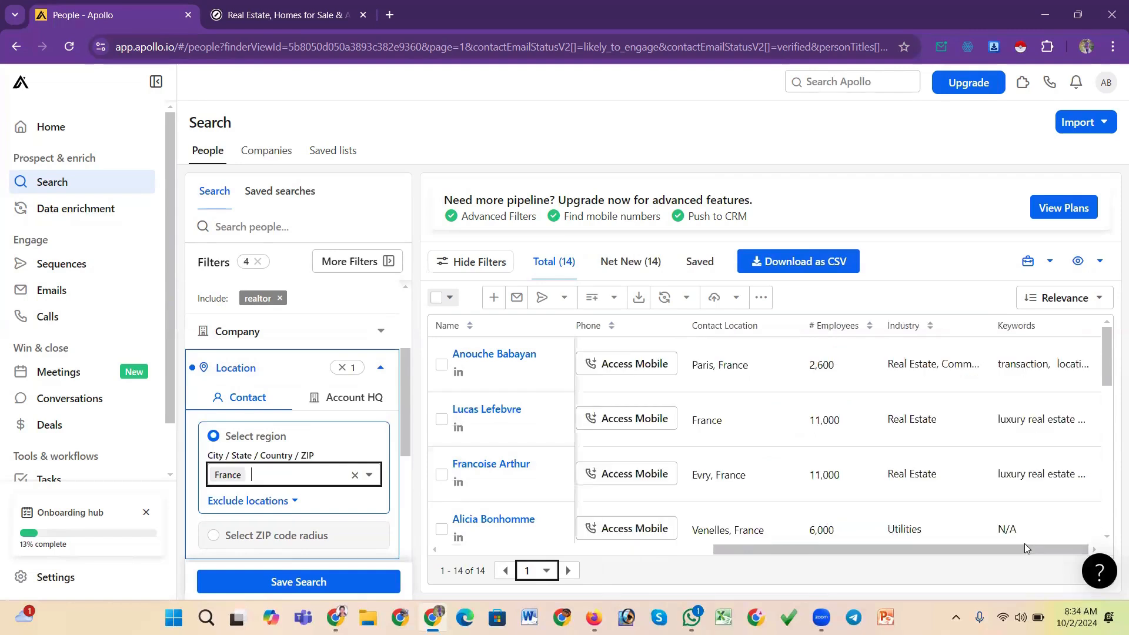
scroll(735, 398, down, 5)
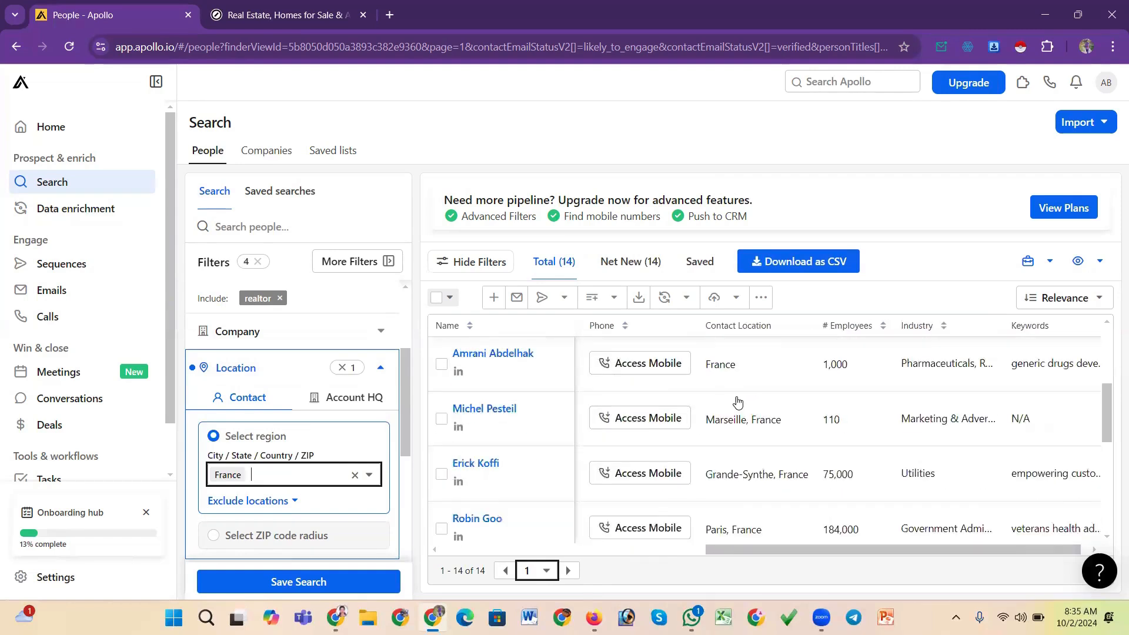
scroll(738, 402, down, 3)
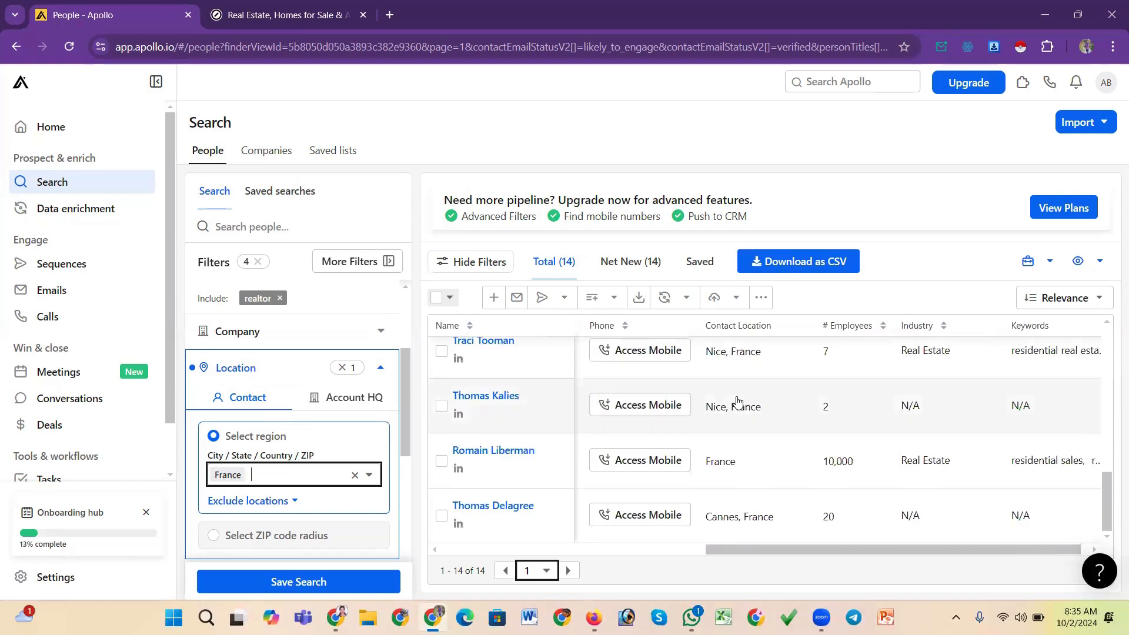
scroll(736, 459, up, 8)
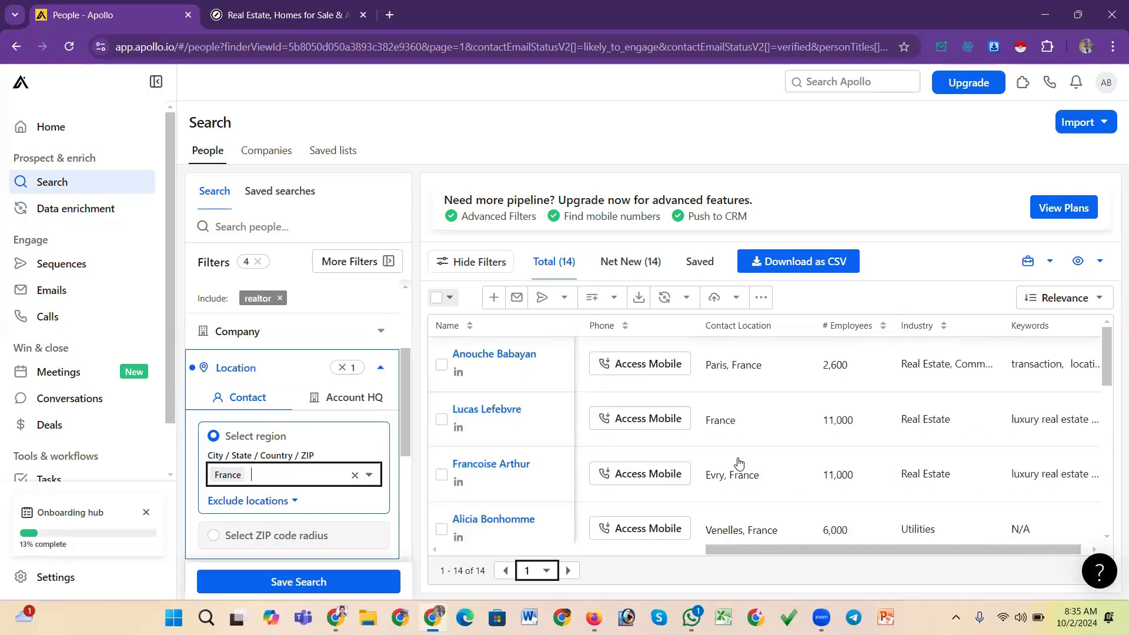
drag(787, 552, 372, 509)
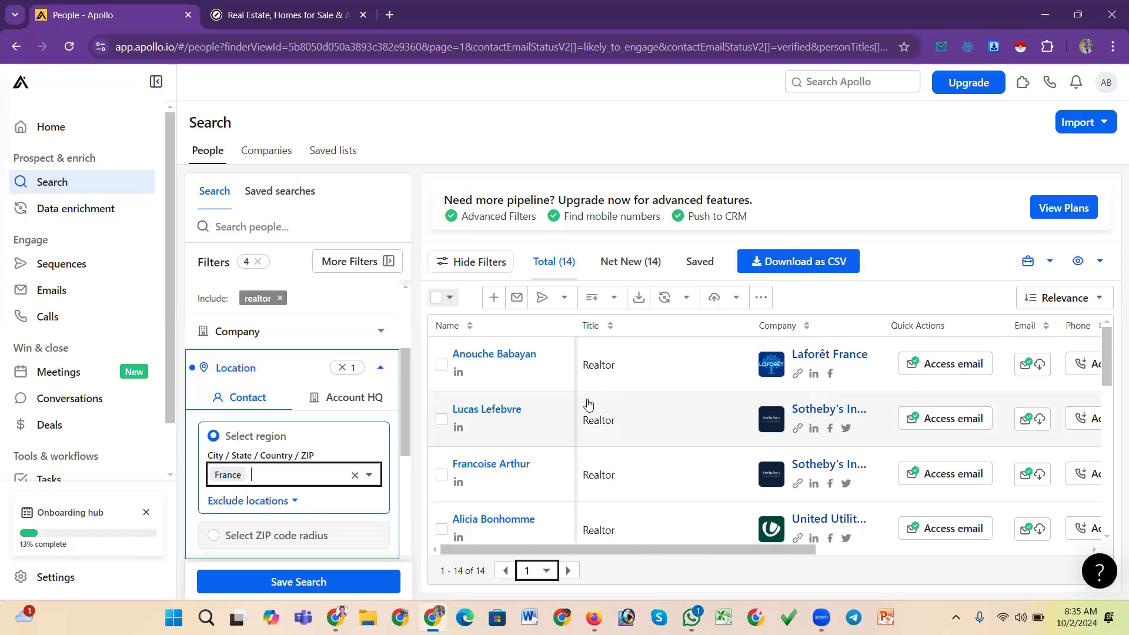
scroll(602, 460, down, 5)
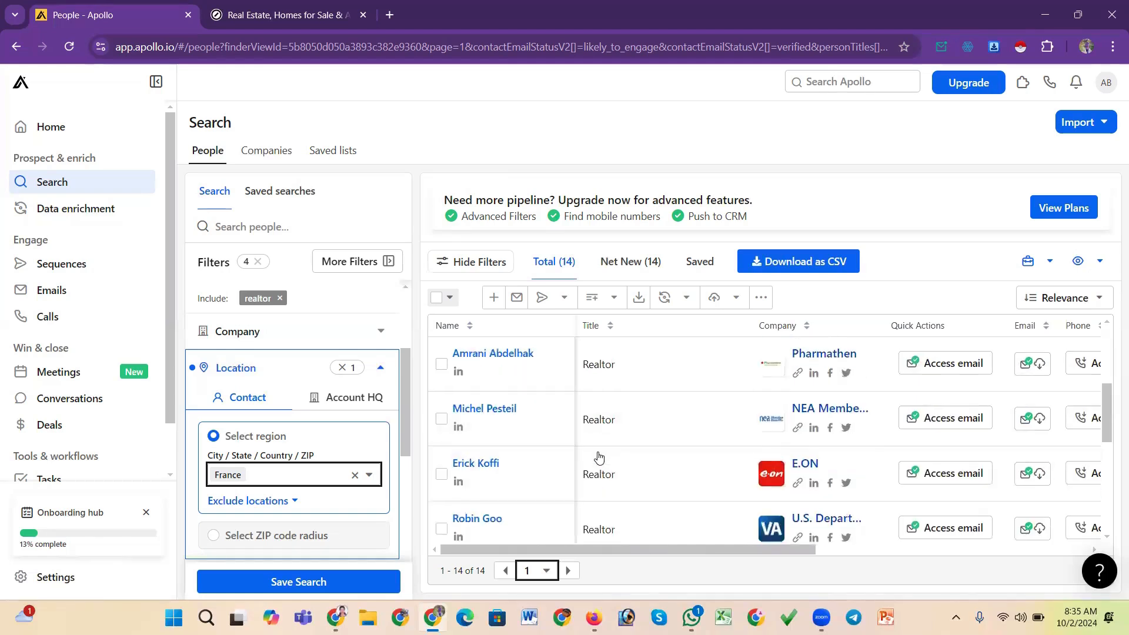
scroll(599, 460, up, 5)
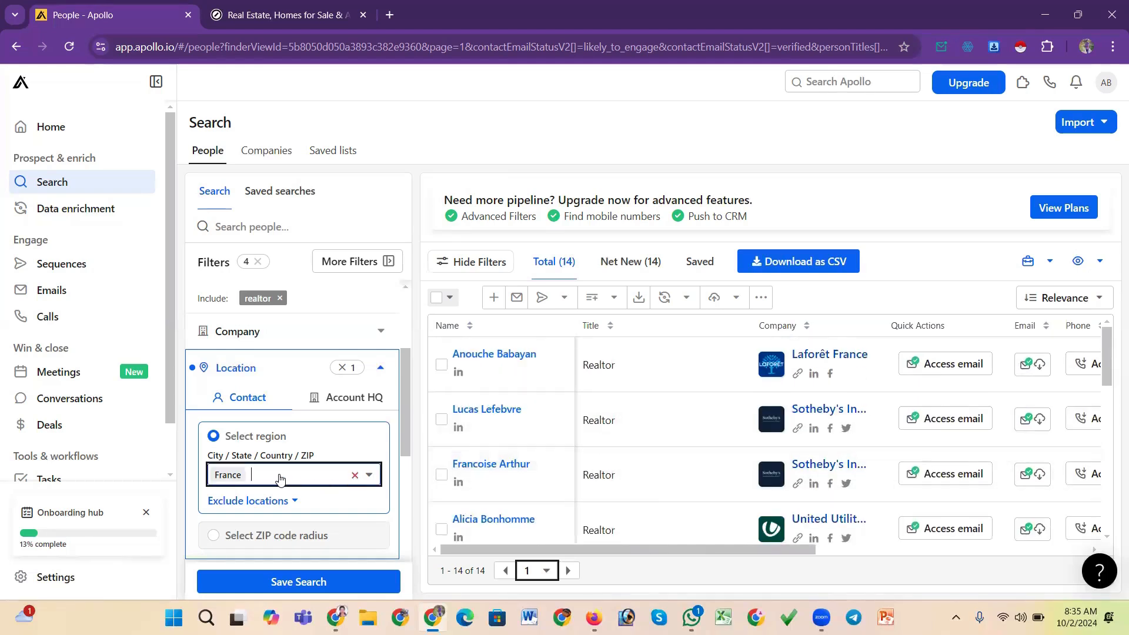
Remove France and set the contact location back to United States
key(BackSpace)
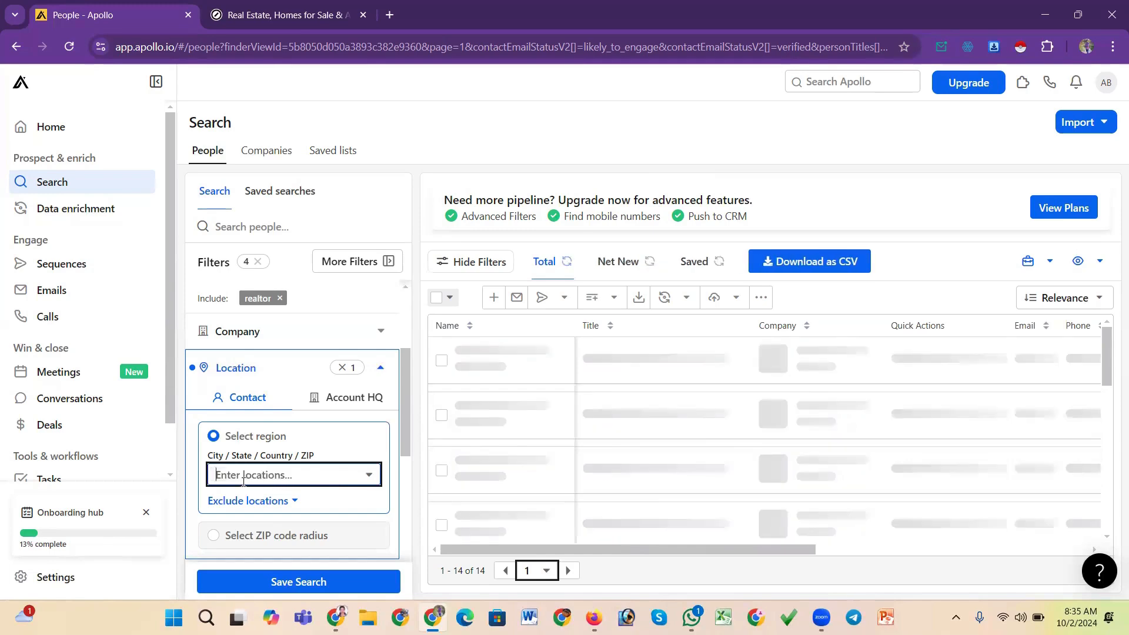
click(263, 475)
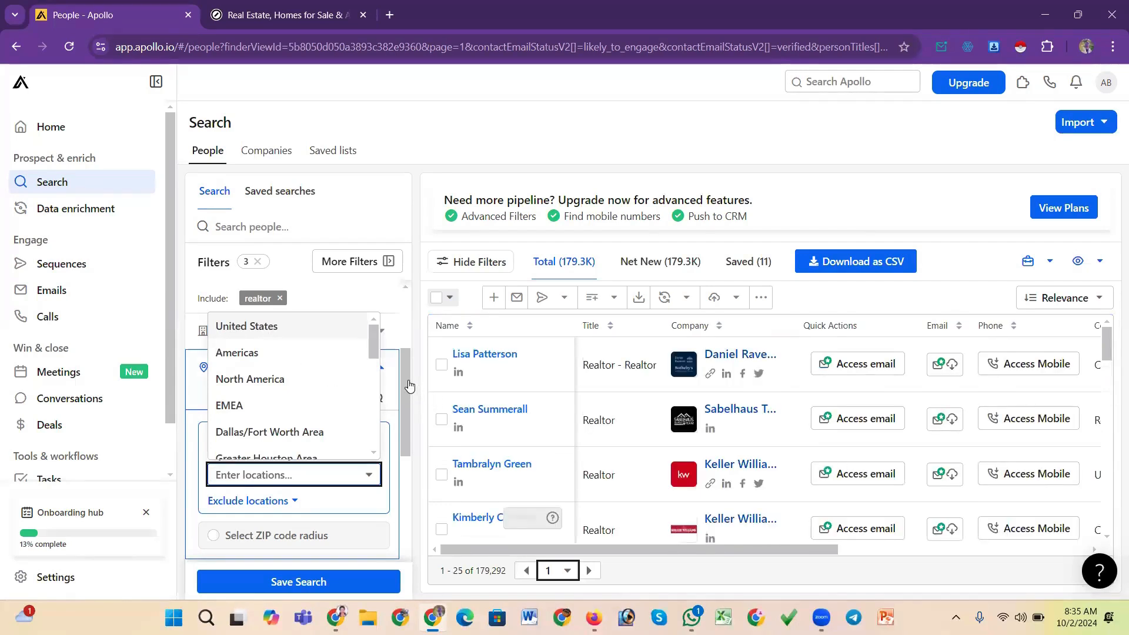
key(Return)
drag(407, 380, 405, 397)
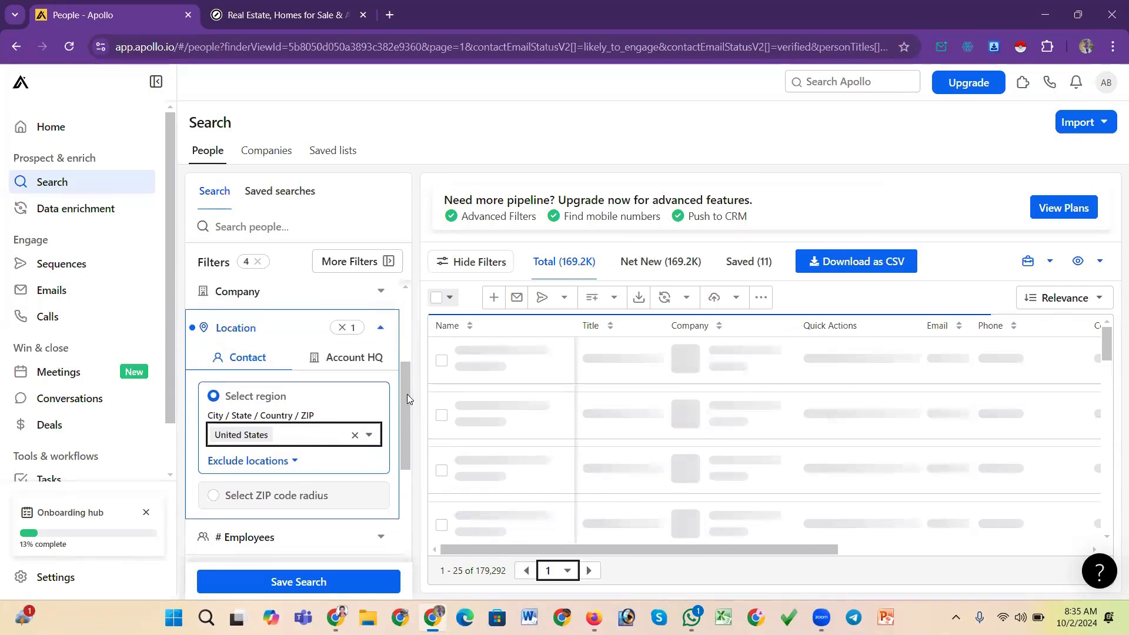
Collapse the Location filter and review the applied filters in the sidebar
scroll(407, 398, up, 1)
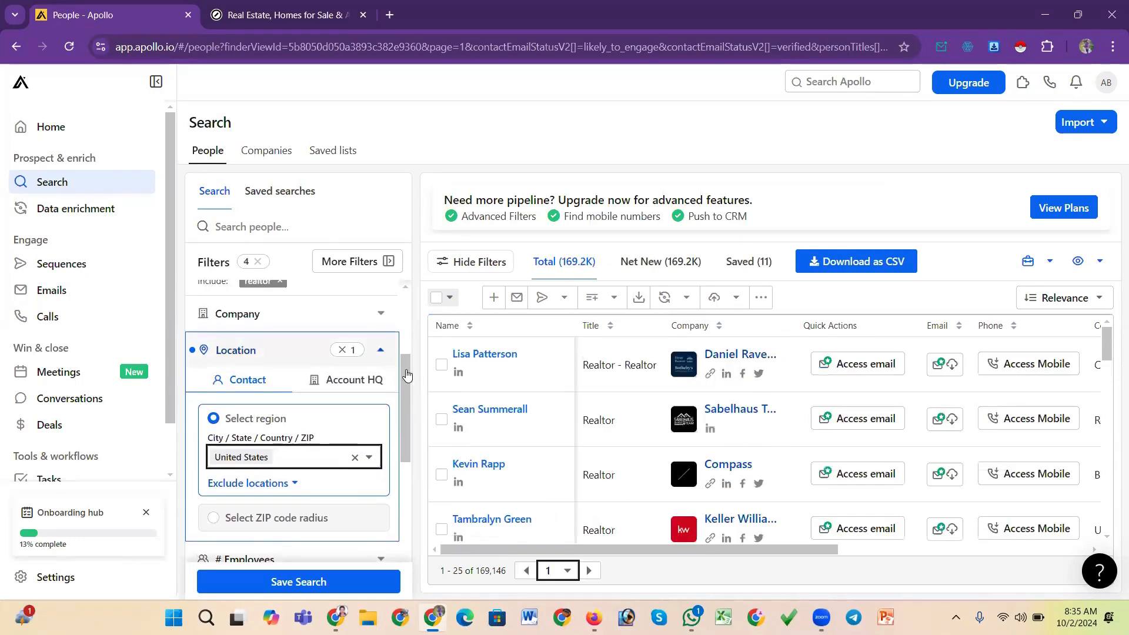
click(381, 350)
drag(407, 403, 406, 304)
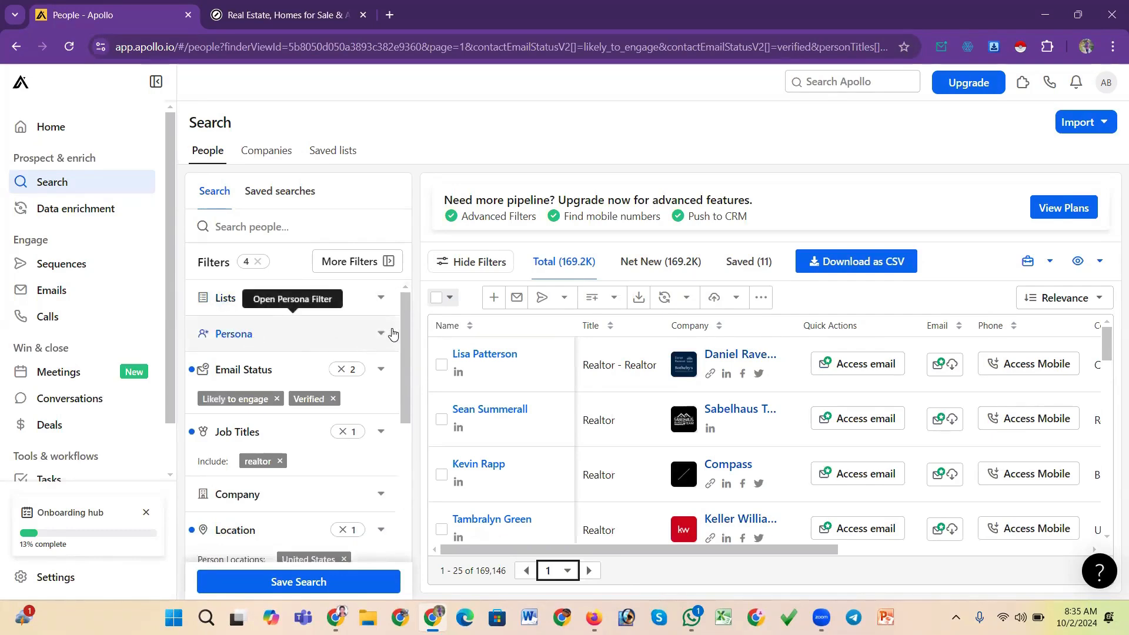
drag(406, 329, 406, 383)
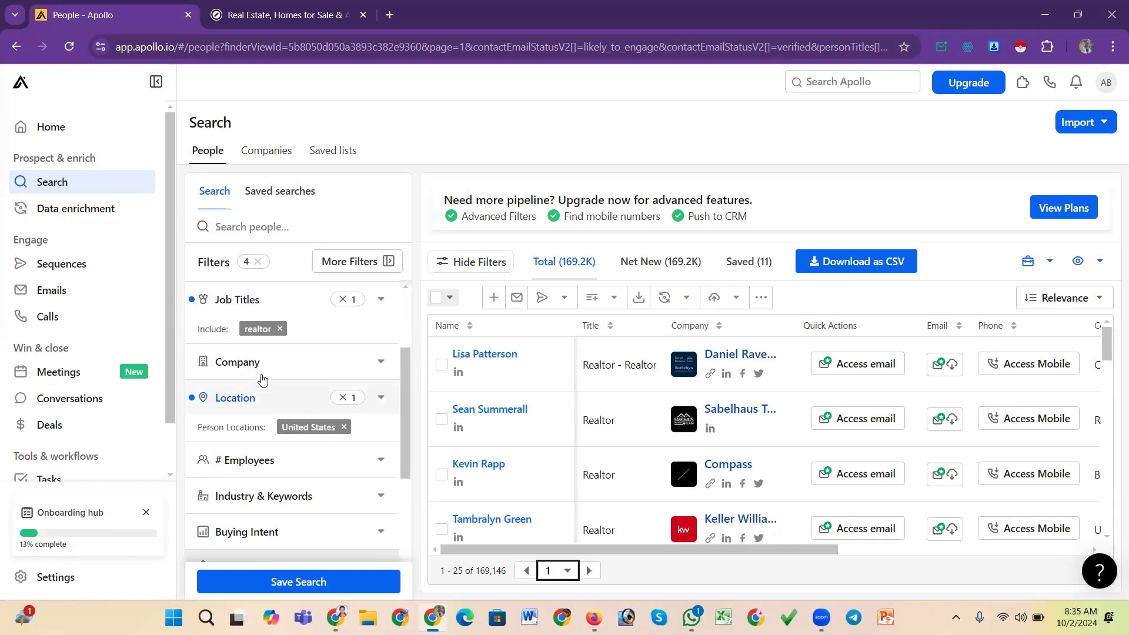
scroll(276, 426, up, 2)
scroll(276, 423, down, 3)
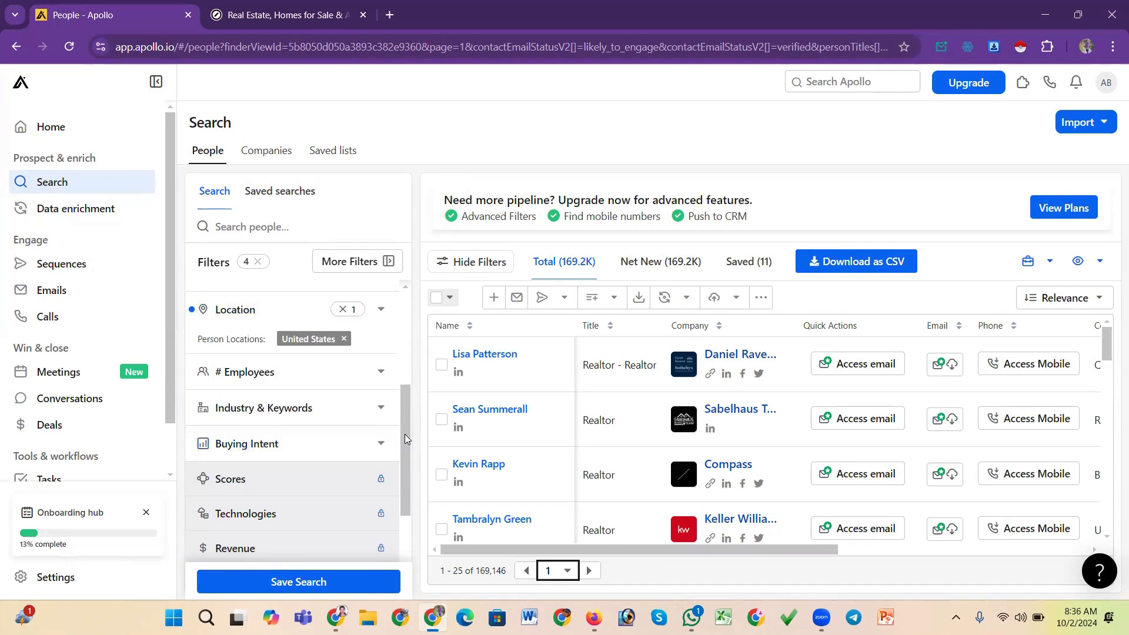
scroll(405, 428, down, 1)
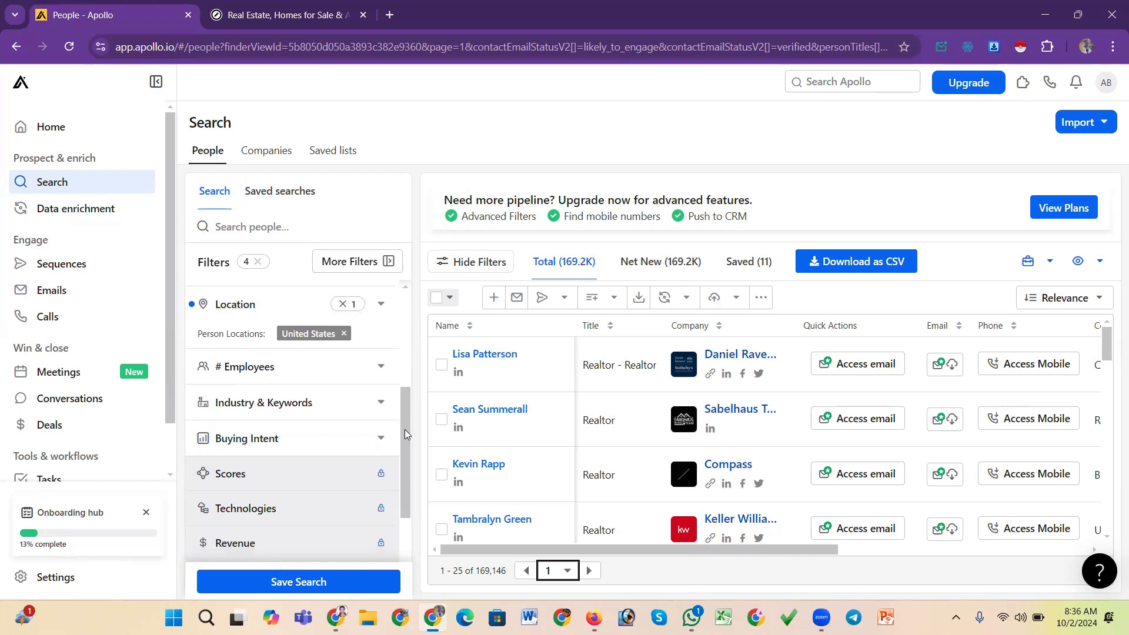
scroll(406, 412, up, 2)
scroll(405, 408, down, 1)
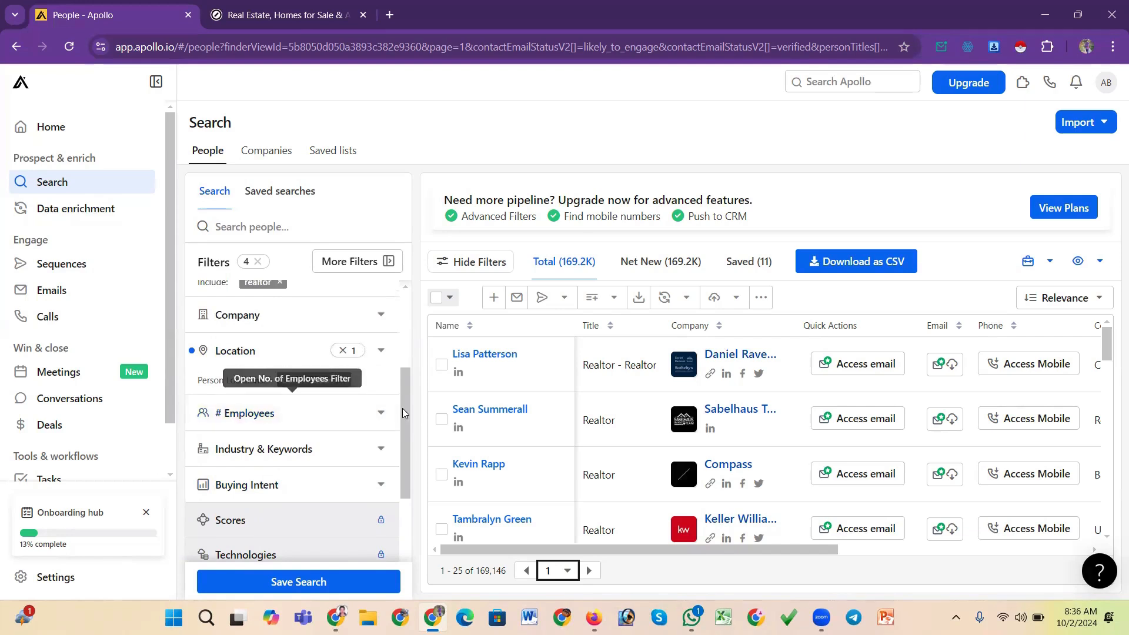
drag(405, 417, 405, 416)
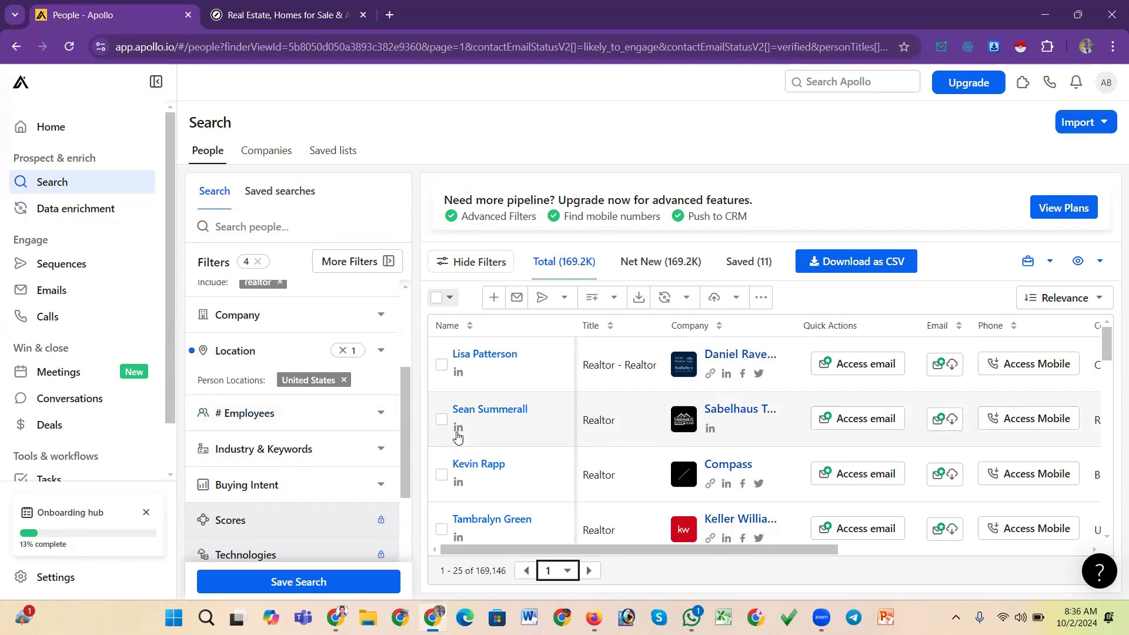
Open the # Employees filter and restrict results to companies with 1-10 employees
click(382, 416)
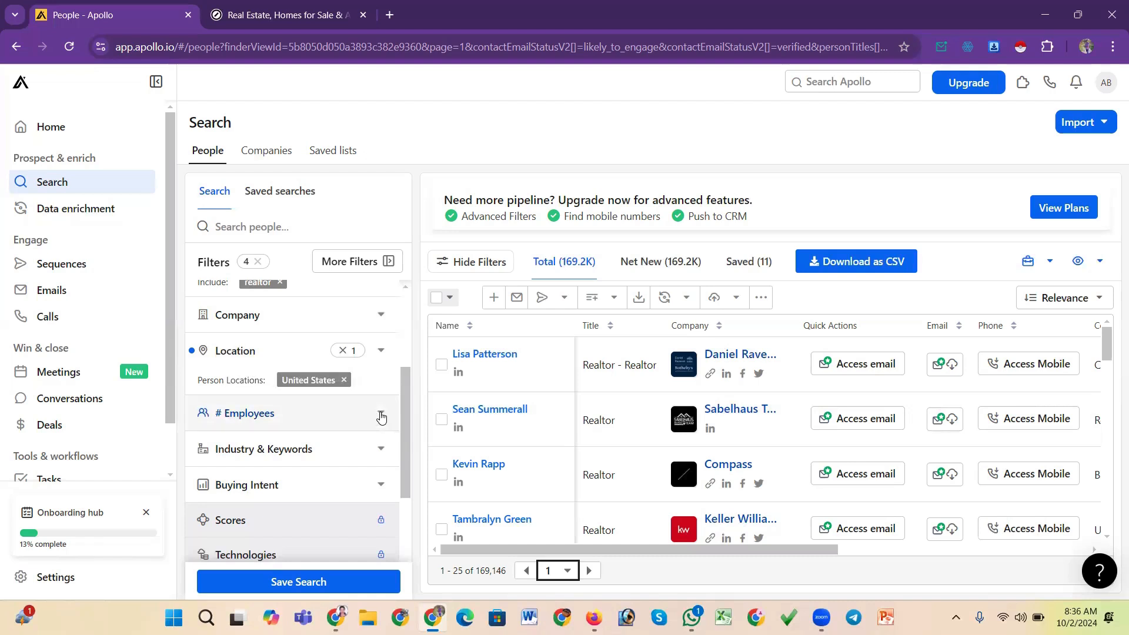
drag(406, 377, 401, 416)
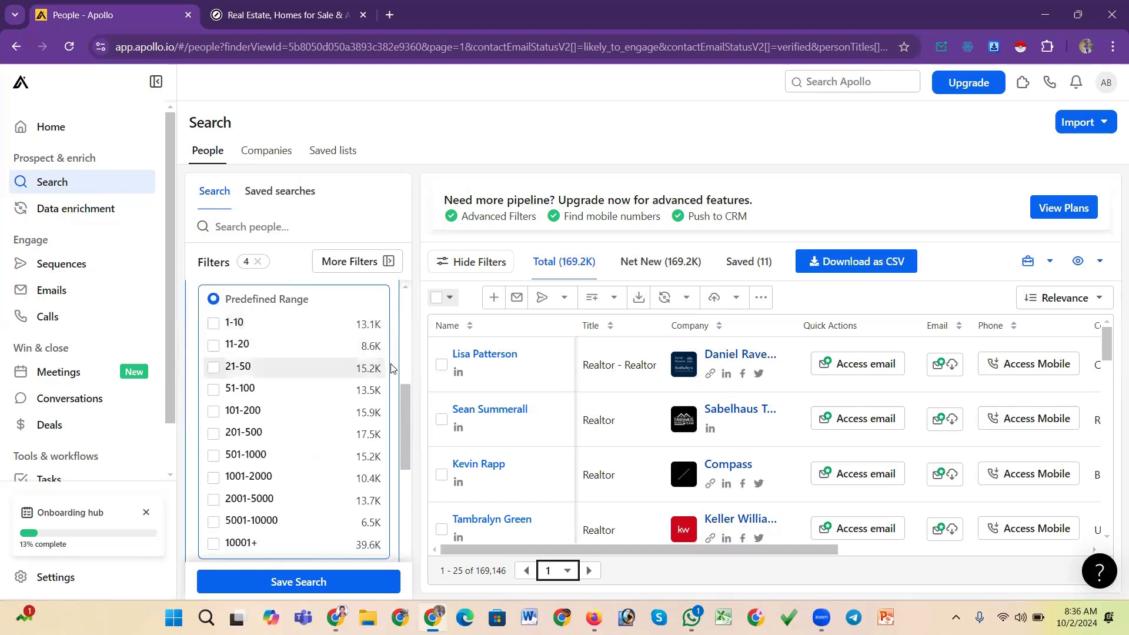
mouse_move(406, 401)
mouse_down()
mouse_move(406, 379)
mouse_move(404, 388)
mouse_up()
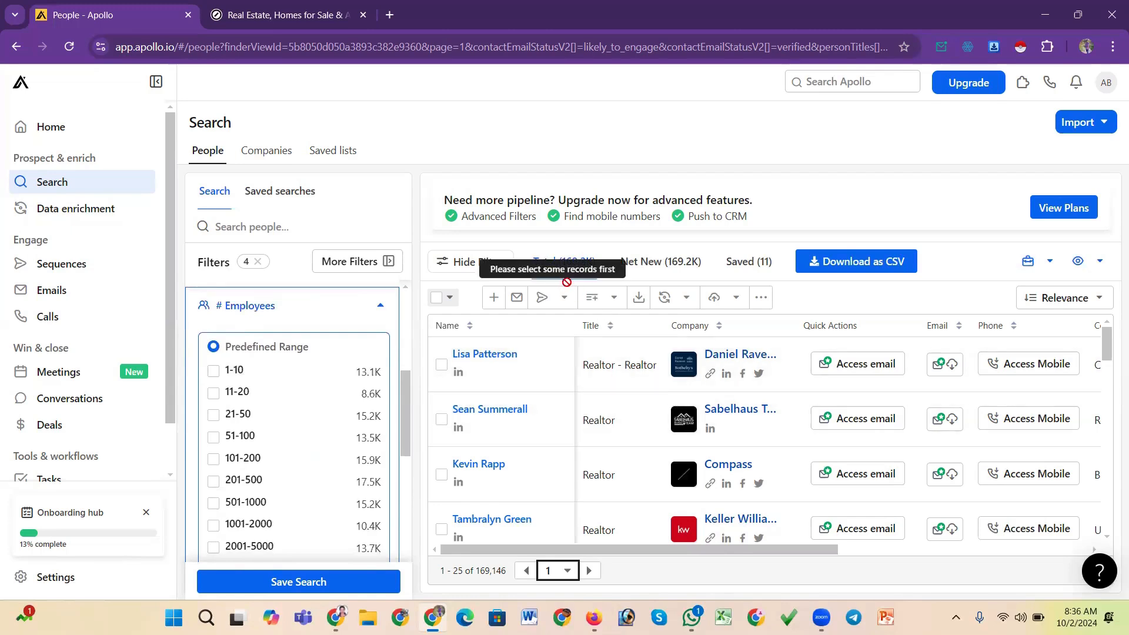
scroll(681, 537, down, 4)
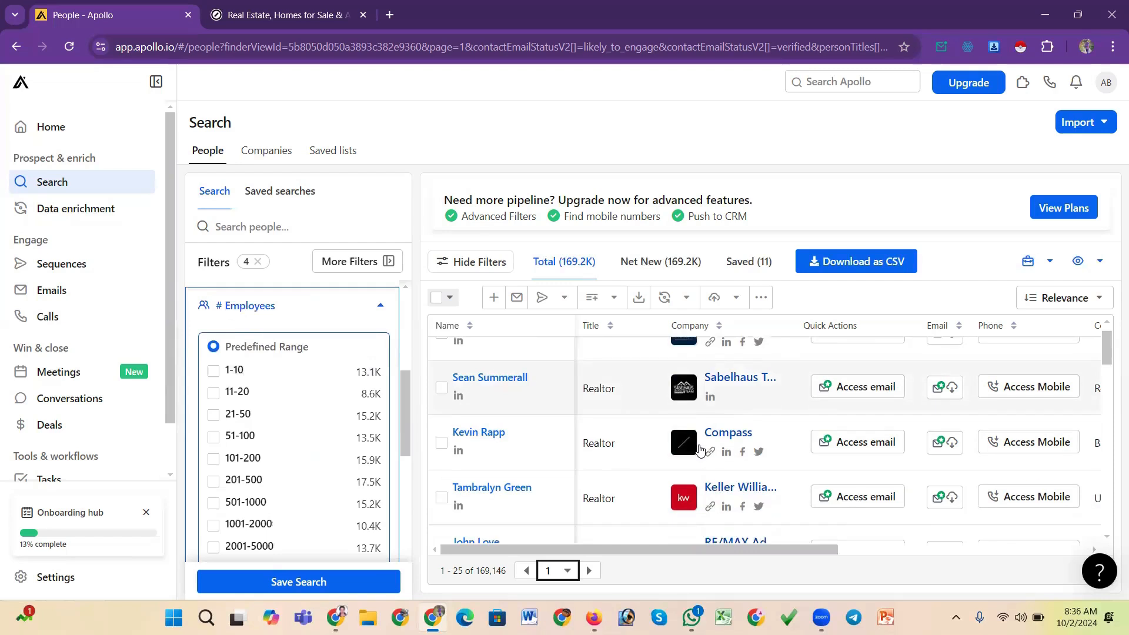
scroll(700, 451, up, 3)
scroll(700, 450, up, 1)
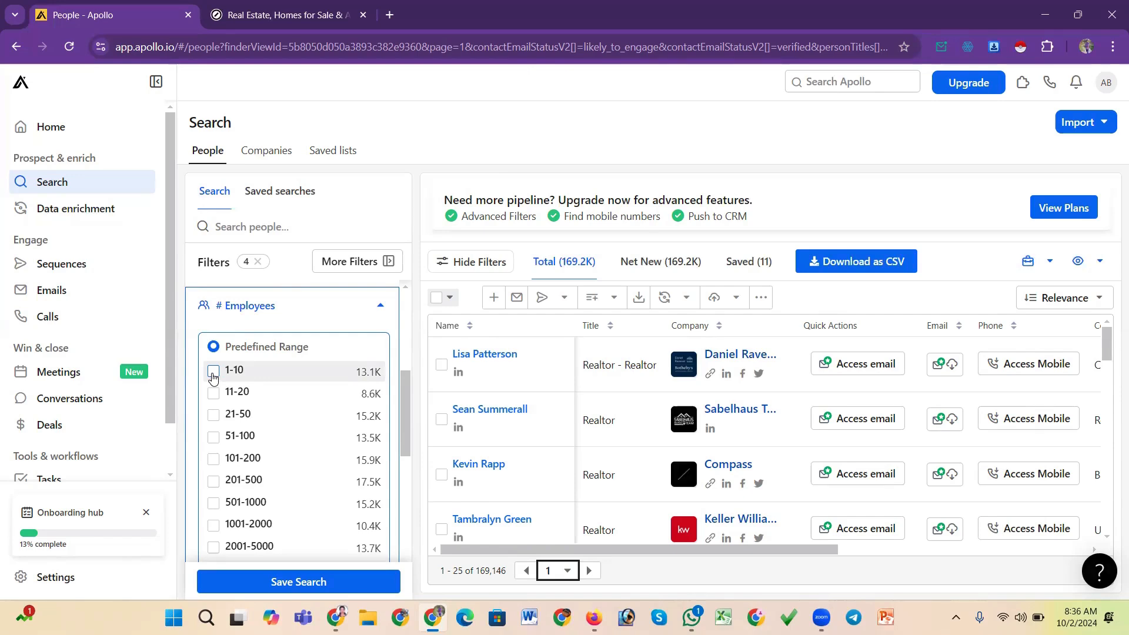
click(213, 372)
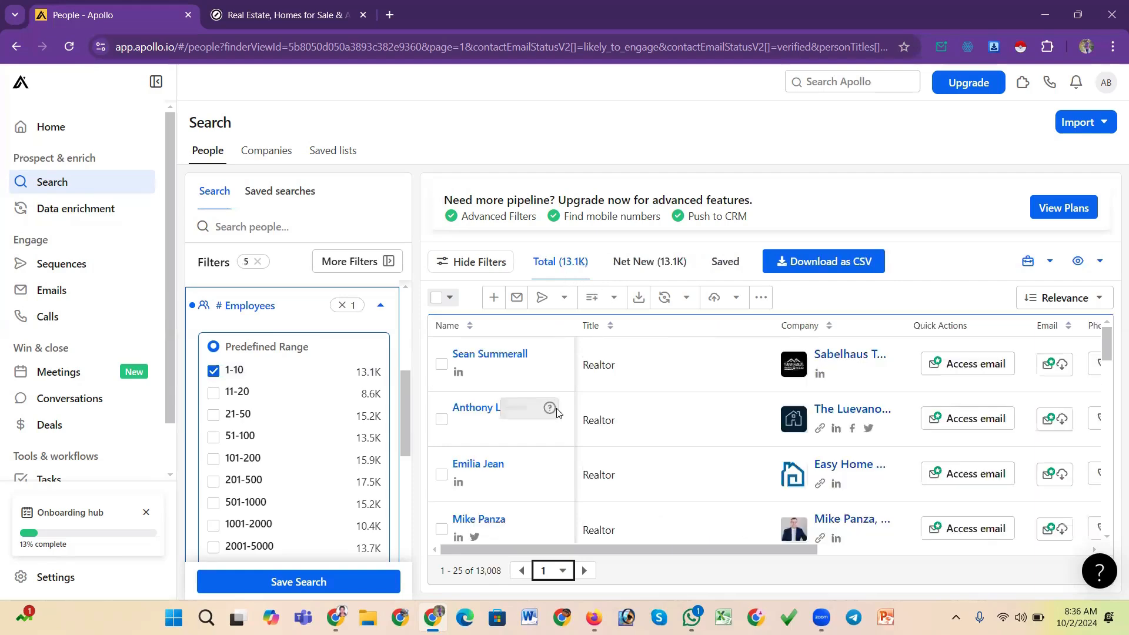
scroll(812, 489, down, 4)
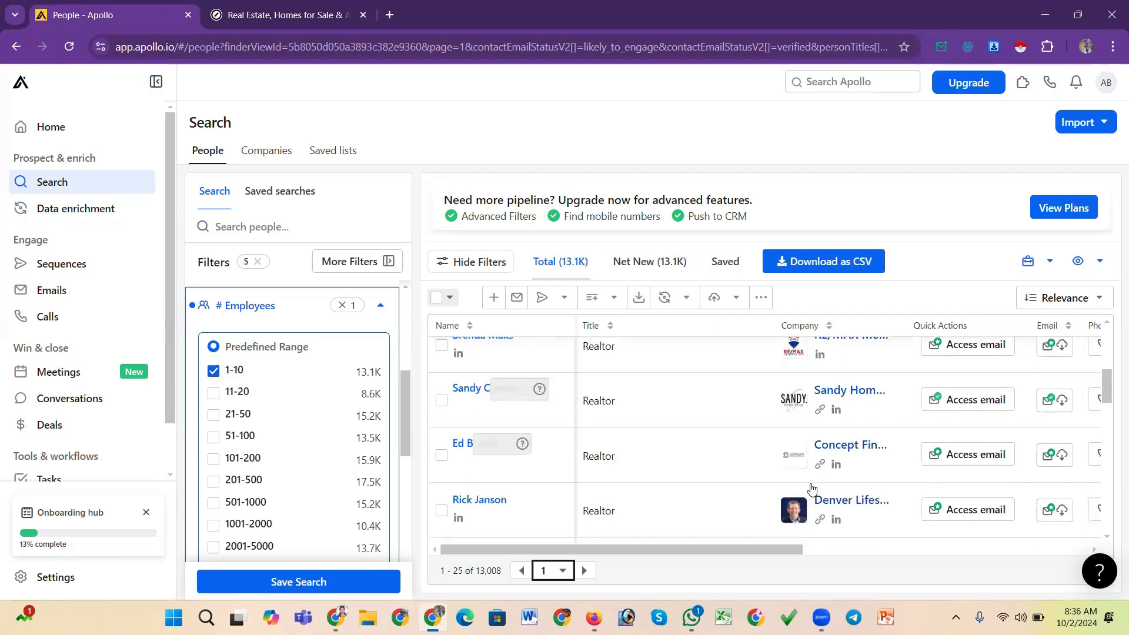
Add the 11-20 employee range alongside 1-10 and browse the updated realtor results
scroll(812, 490, down, 2)
scroll(736, 482, up, 6)
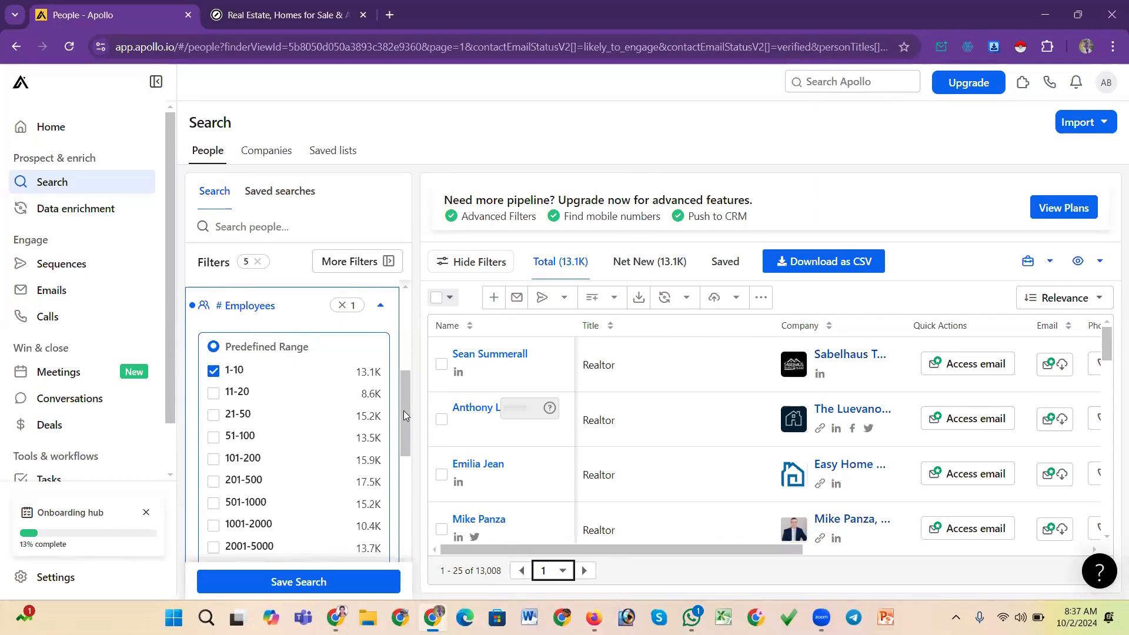
mouse_move(404, 410)
mouse_down()
mouse_move(400, 385)
mouse_move(396, 415)
mouse_up()
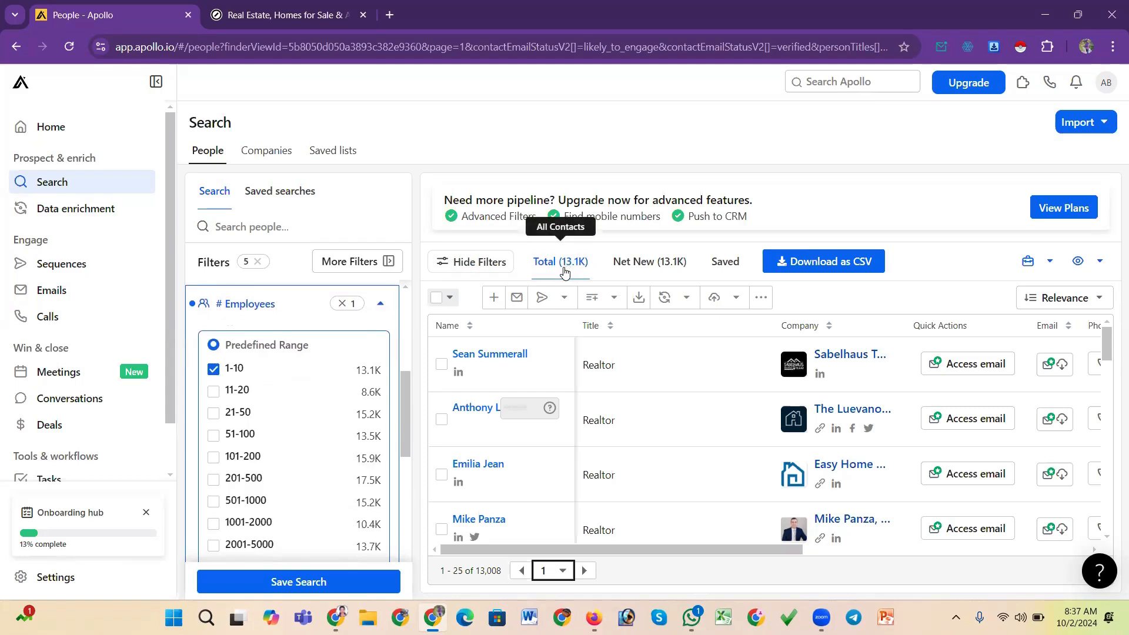
click(213, 392)
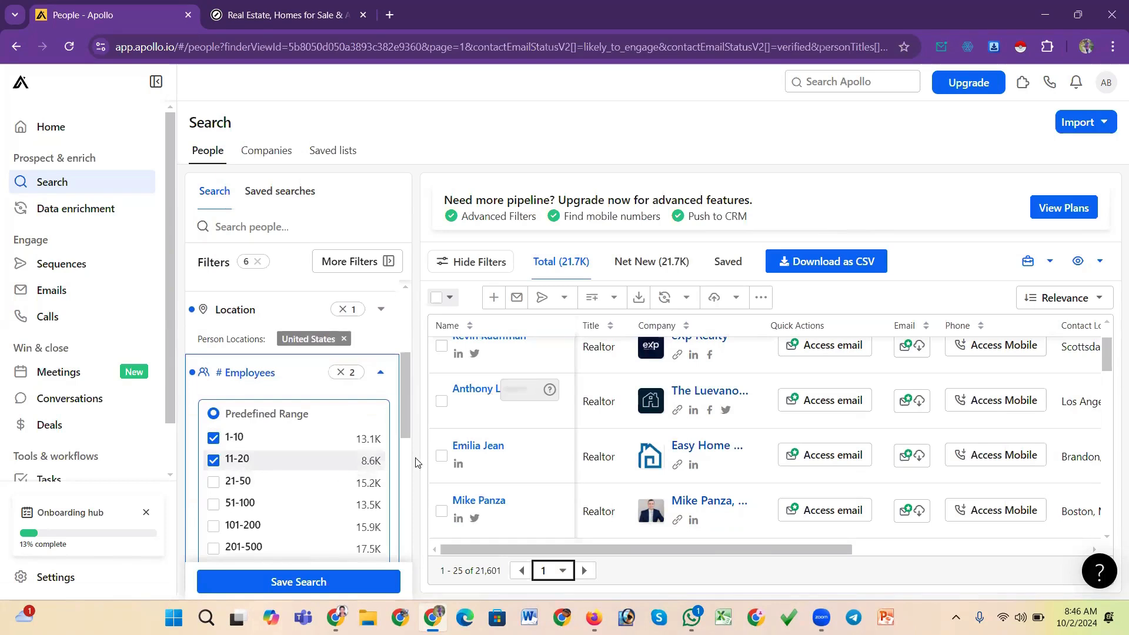
scroll(653, 484, up, 1)
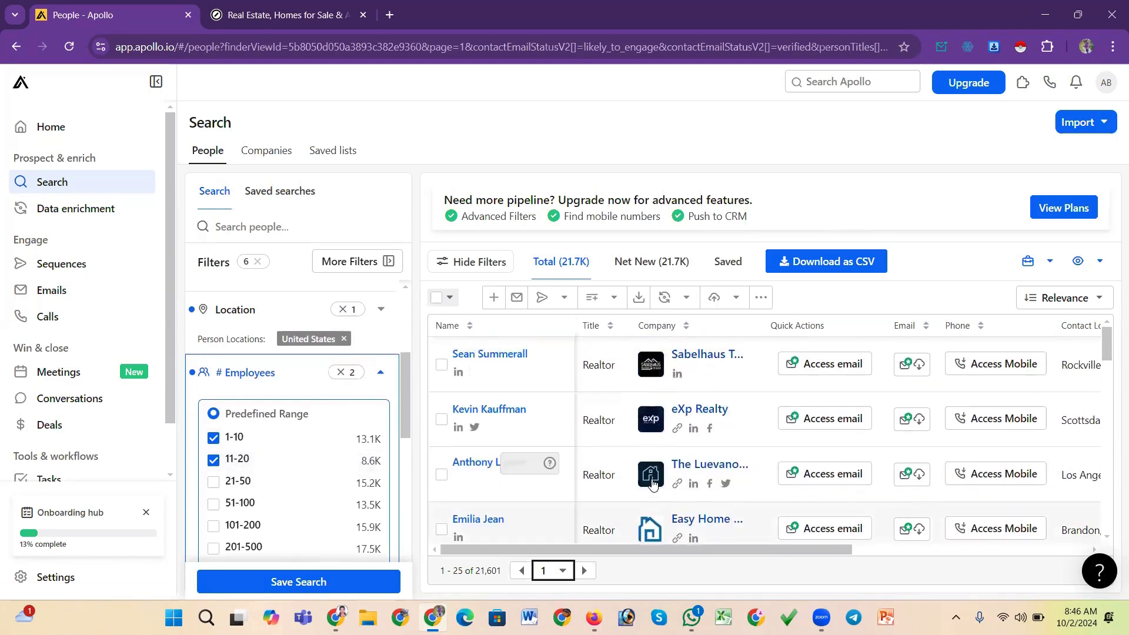
scroll(625, 484, down, 2)
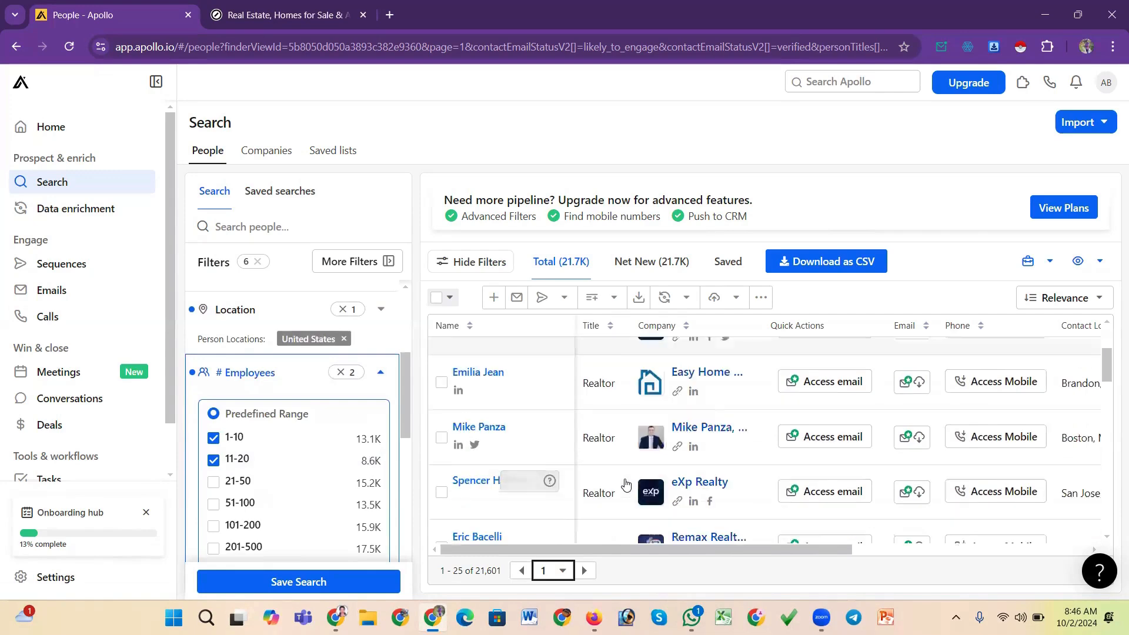
scroll(625, 484, up, 1)
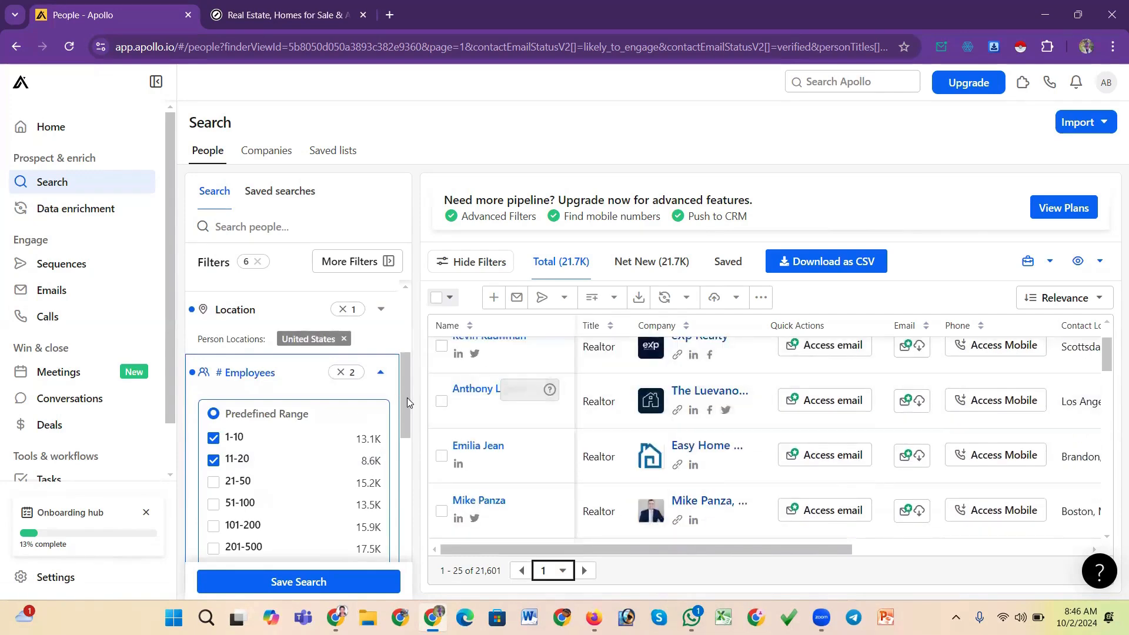
drag(407, 397, 403, 427)
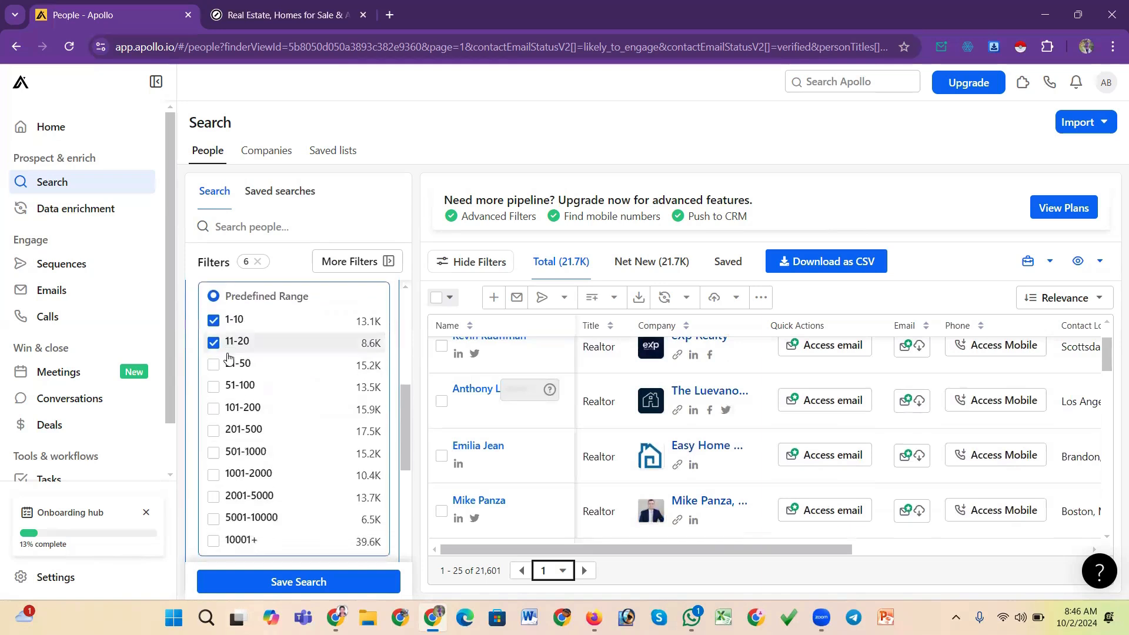
Clear the employee-size selections and collapse the # Employees filter
click(214, 321)
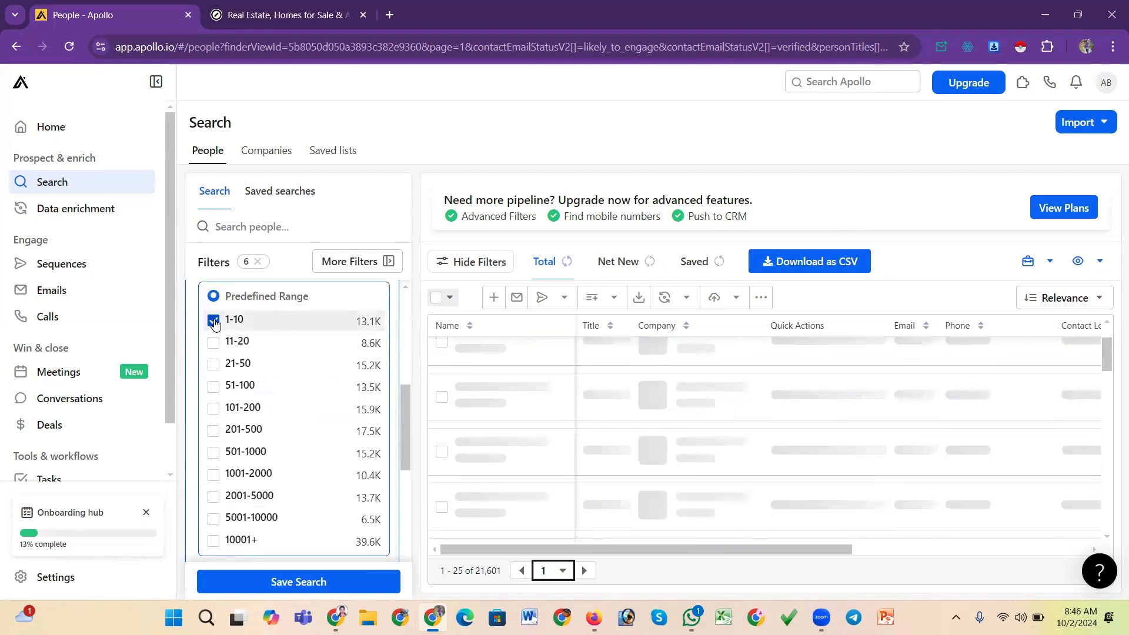
drag(407, 414, 409, 393)
click(350, 333)
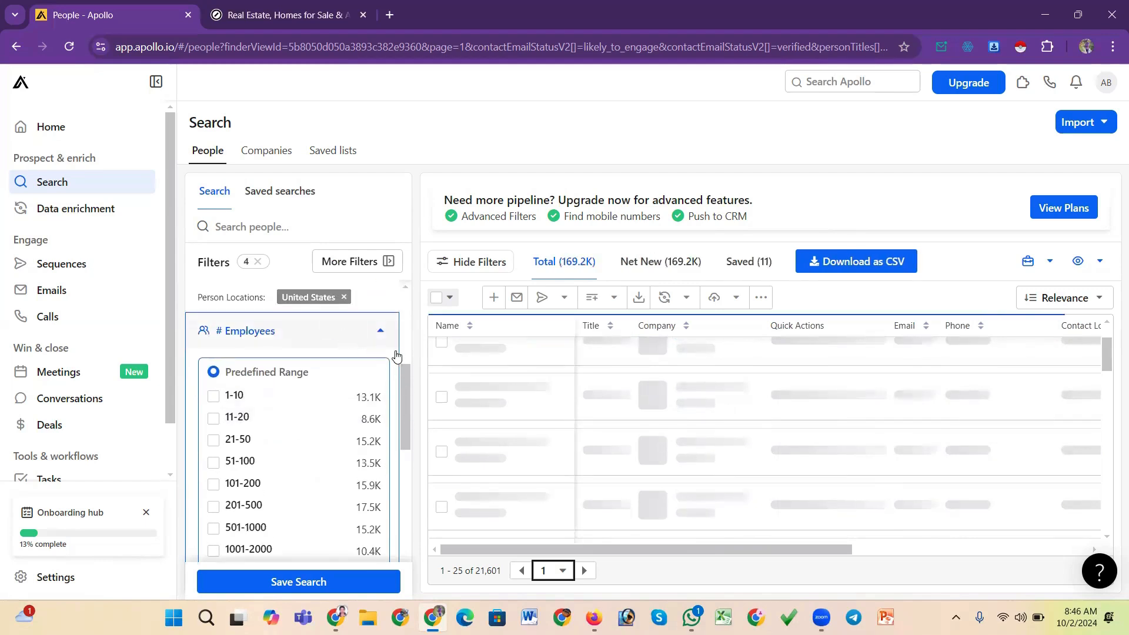
click(382, 334)
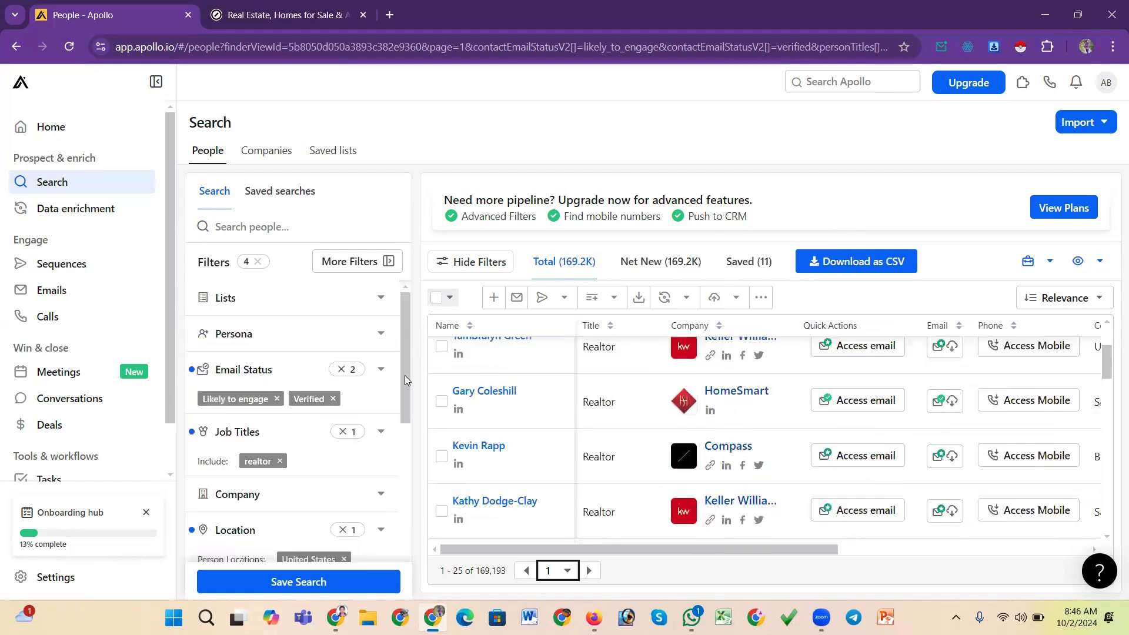
Reopen the # Employees filter, then select and deselect the 1-10 range
drag(405, 356, 405, 401)
drag(401, 435, 406, 401)
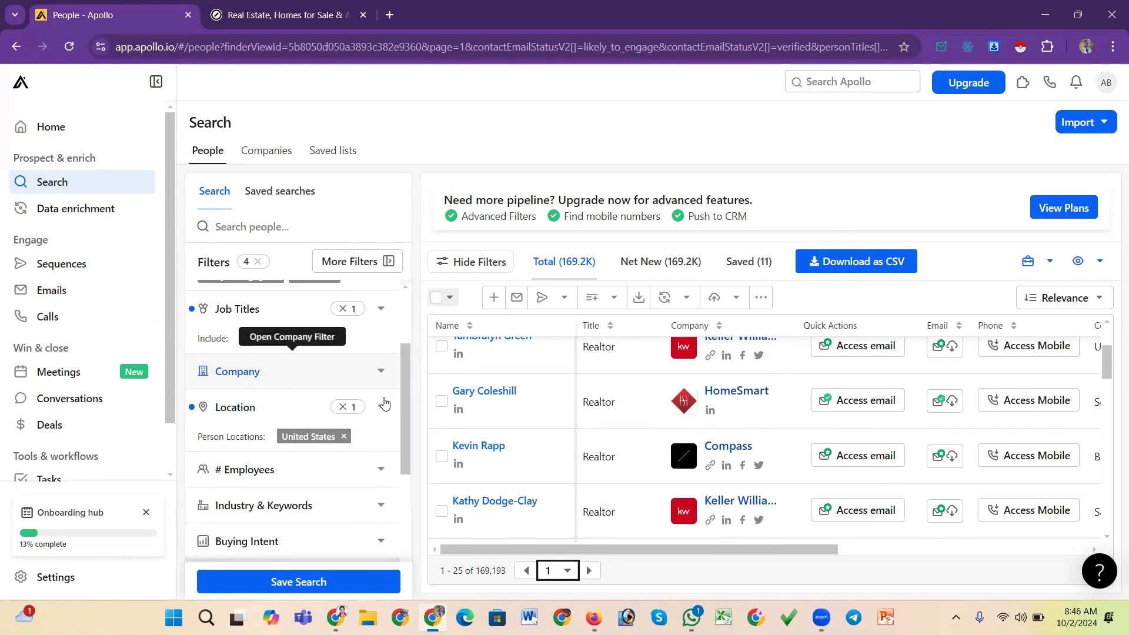
click(381, 469)
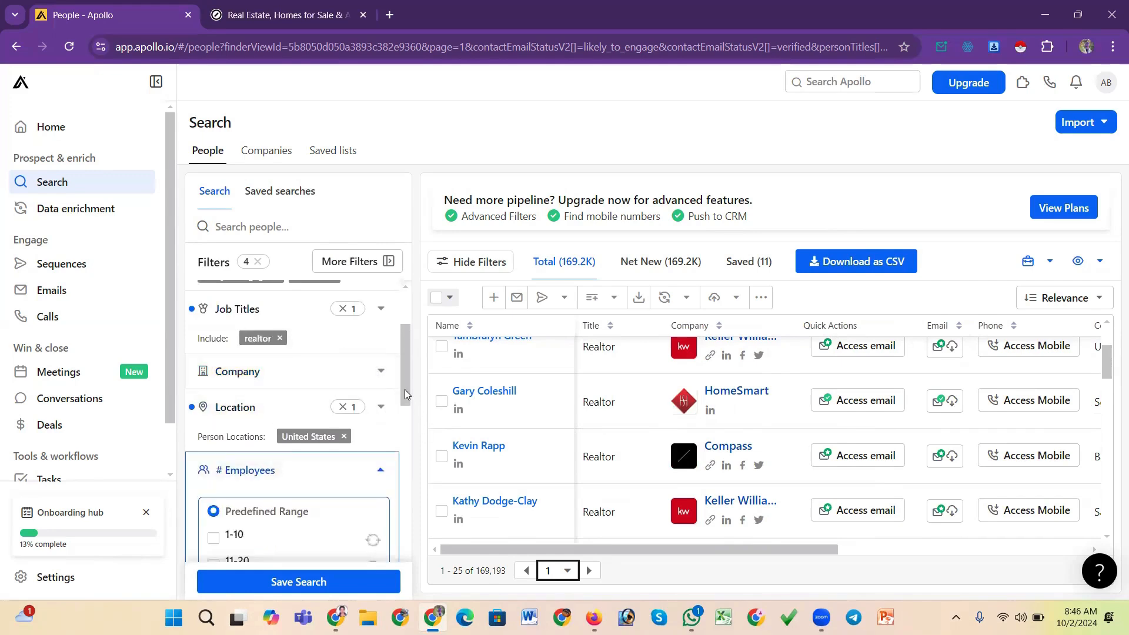
drag(404, 390, 405, 436)
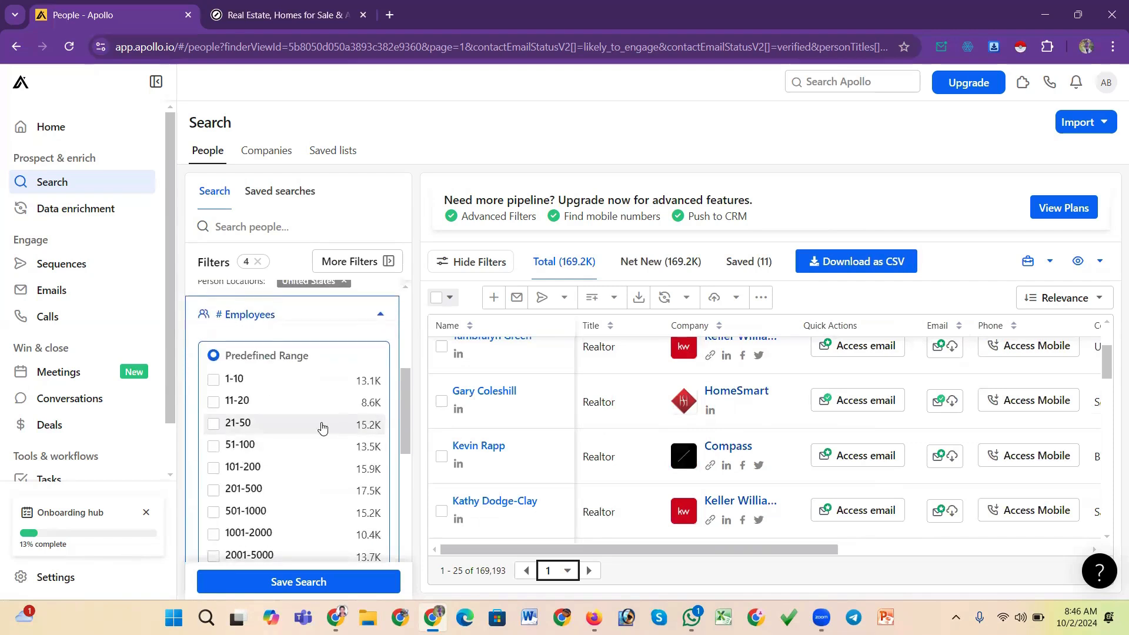
click(213, 380)
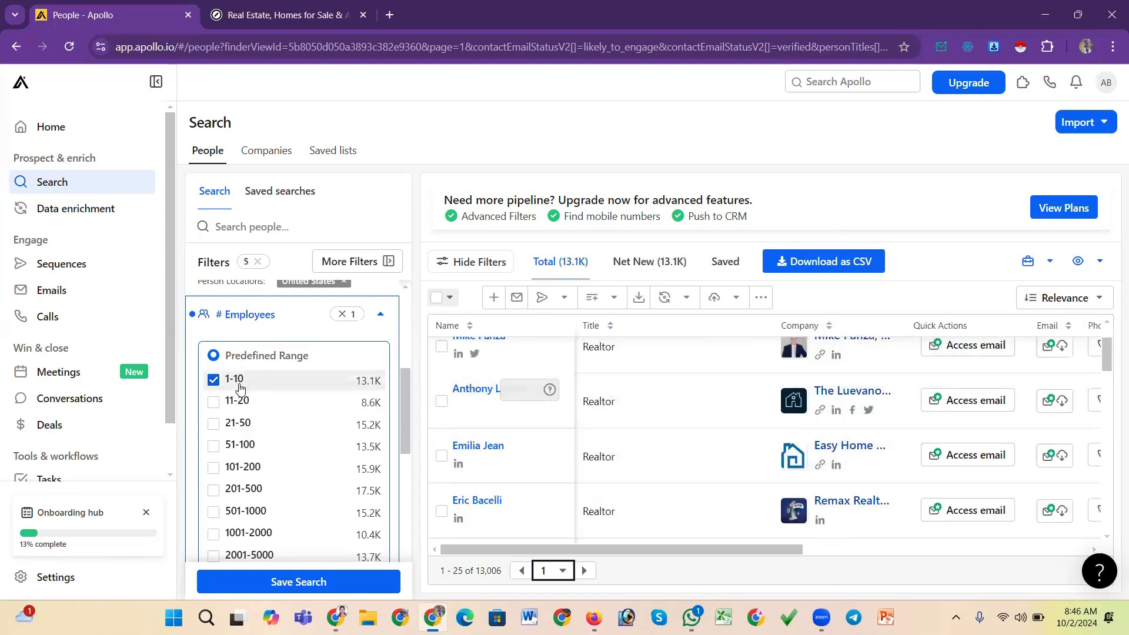
click(214, 381)
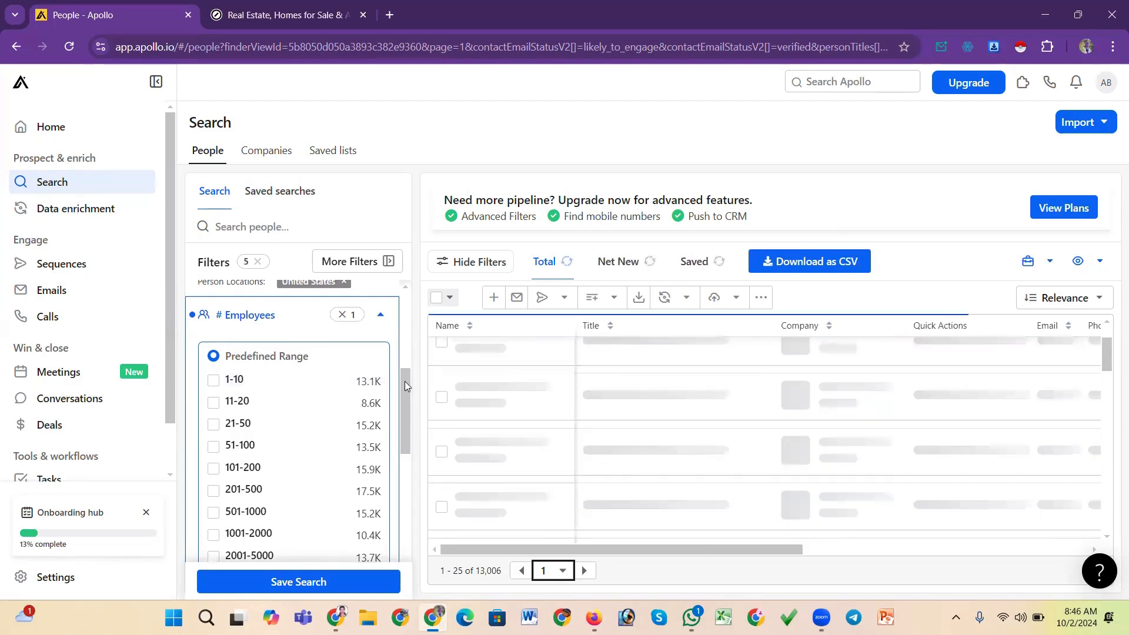
Switch the # Employees filter to a custom range from 3 to 12 employees
drag(405, 381, 413, 444)
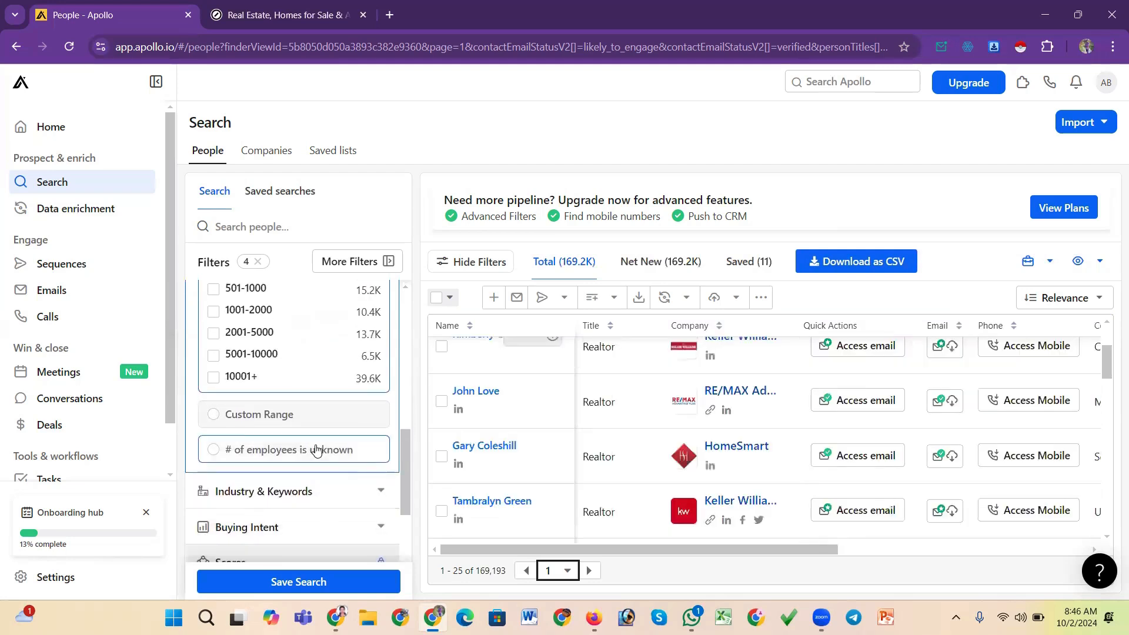
click(213, 419)
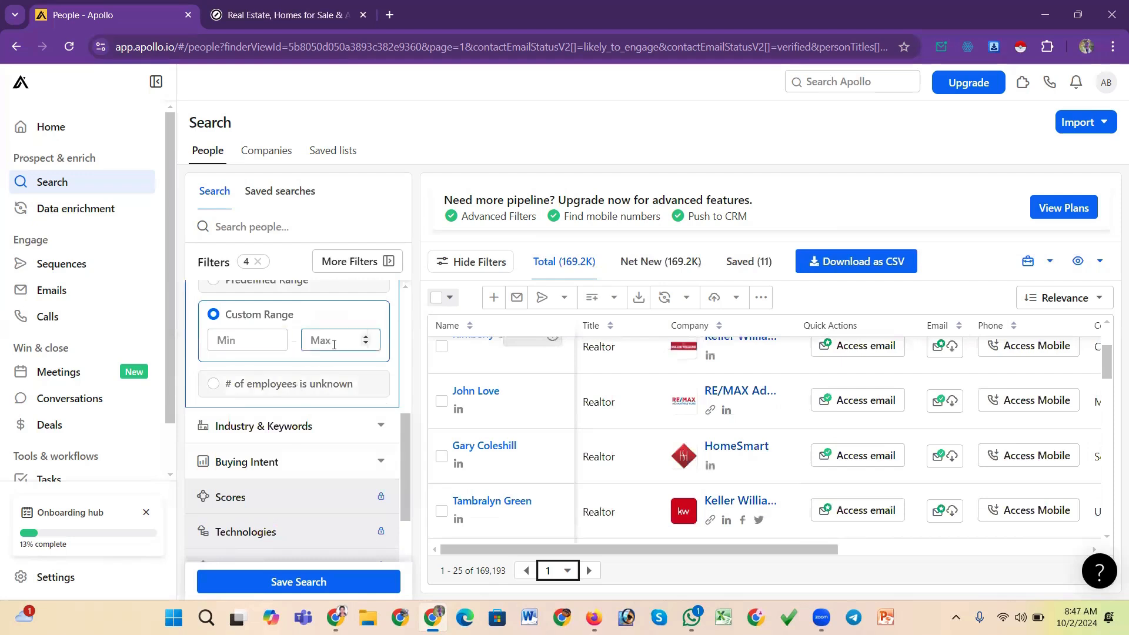
scroll(245, 342, up, 1)
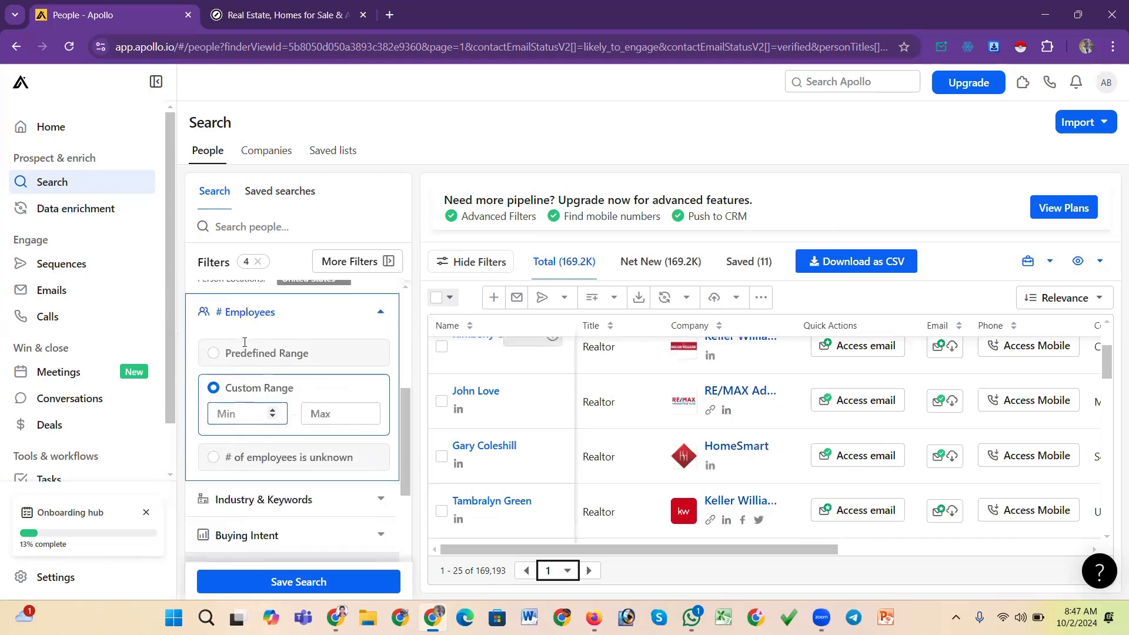
scroll(244, 343, down, 1)
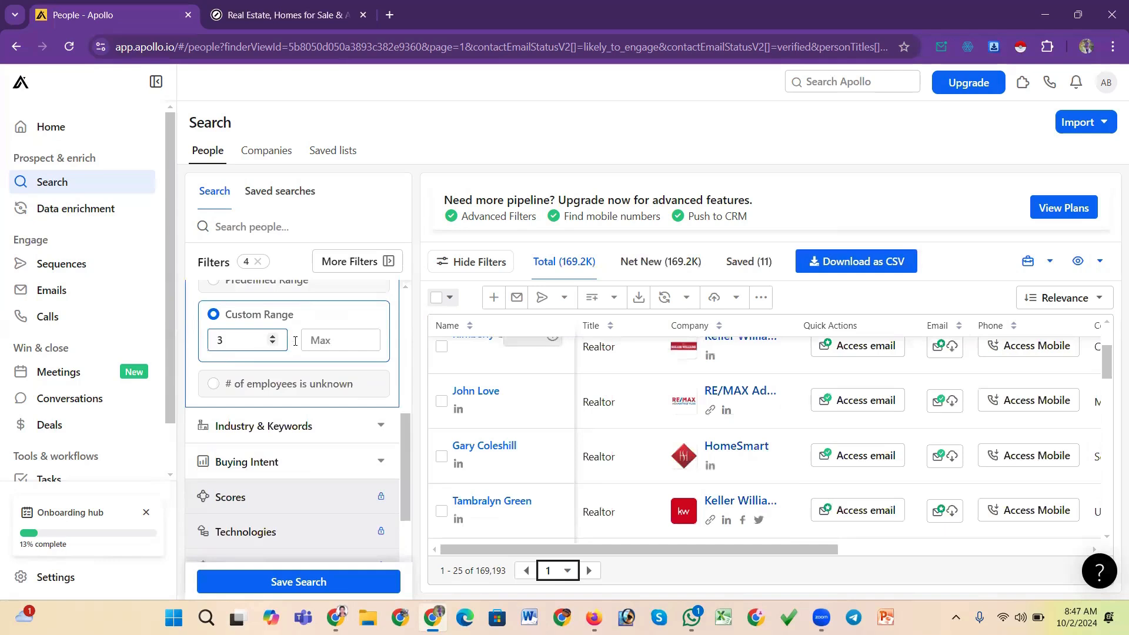
click(323, 341)
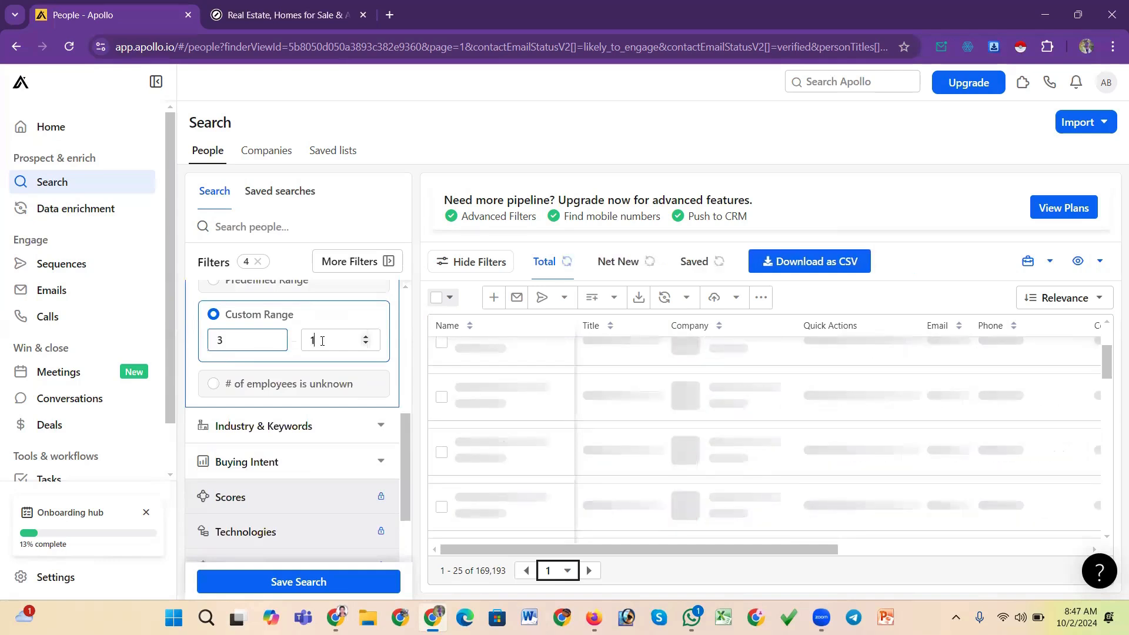
text(12)
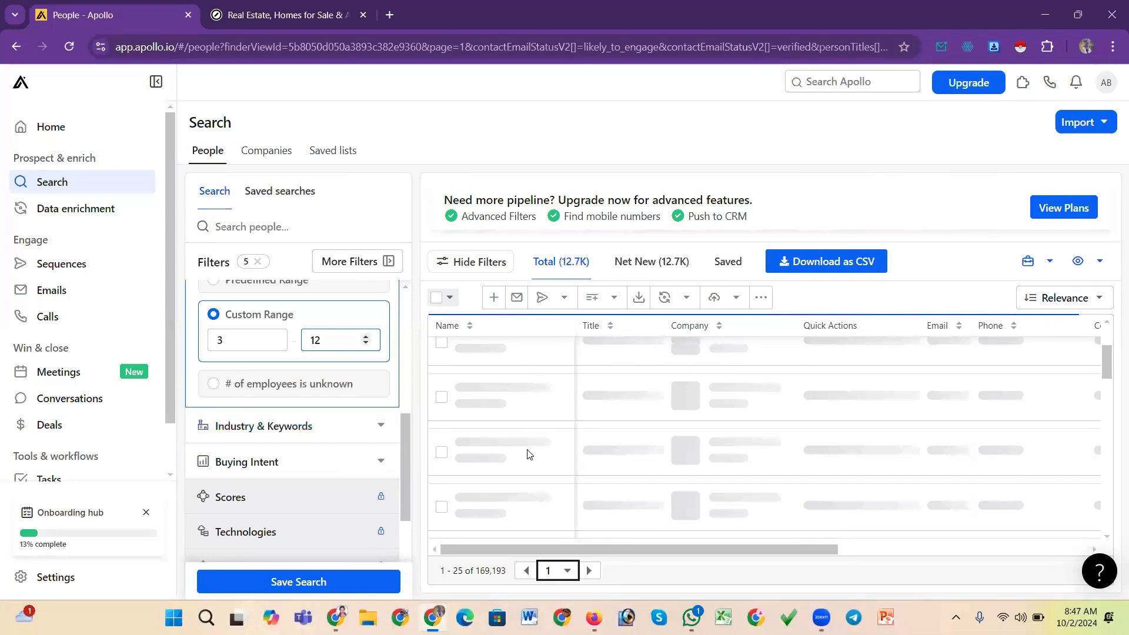
Browse the filtered realtor results, scrolling through rows and across the columns
drag(665, 550, 731, 550)
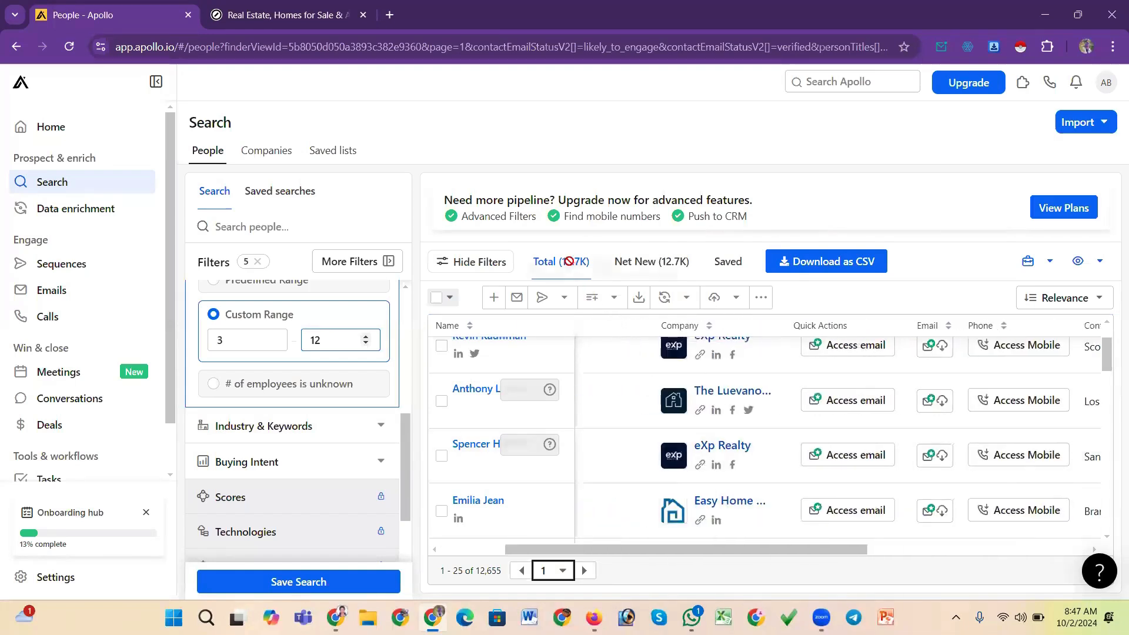
scroll(735, 462, down, 1)
scroll(733, 461, up, 1)
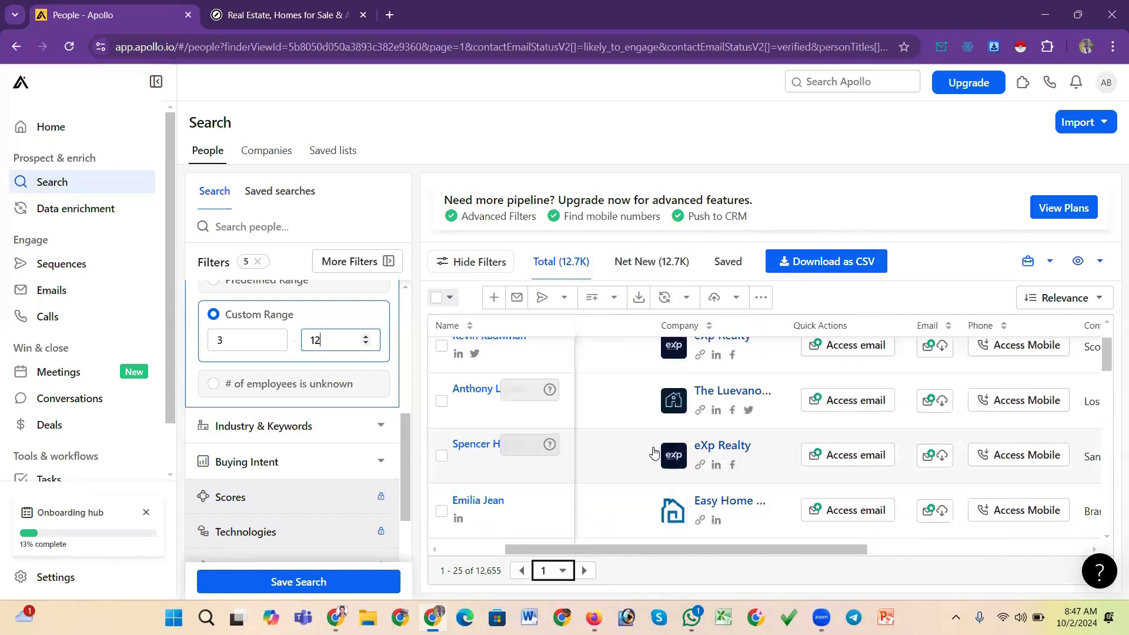
drag(696, 551, 615, 523)
scroll(680, 443, down, 3)
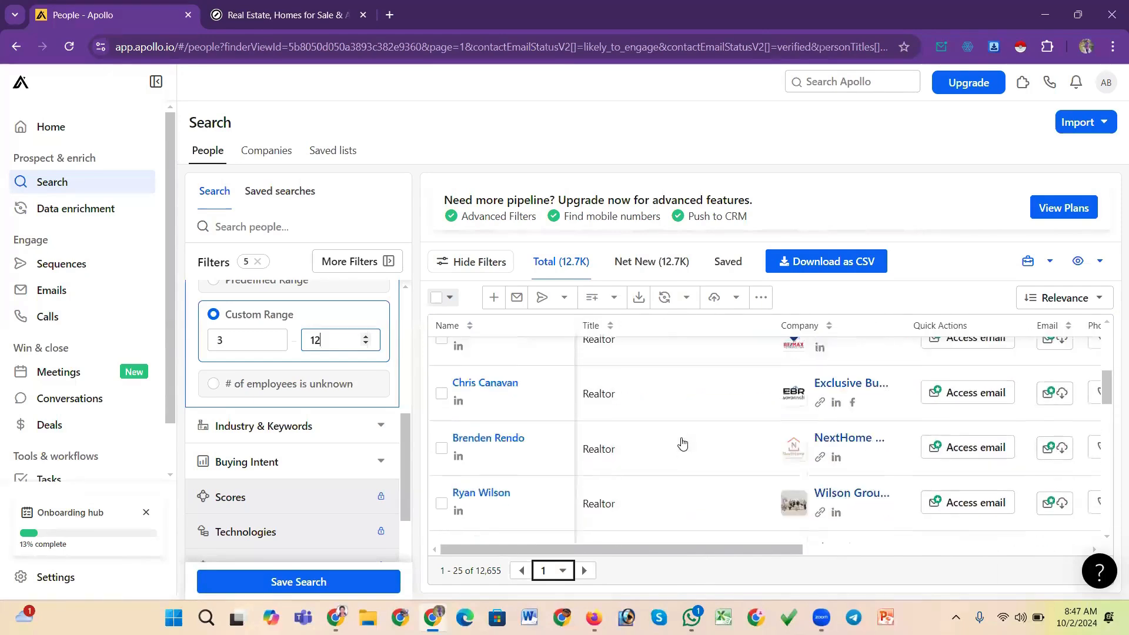
scroll(681, 444, up, 5)
scroll(711, 435, down, 9)
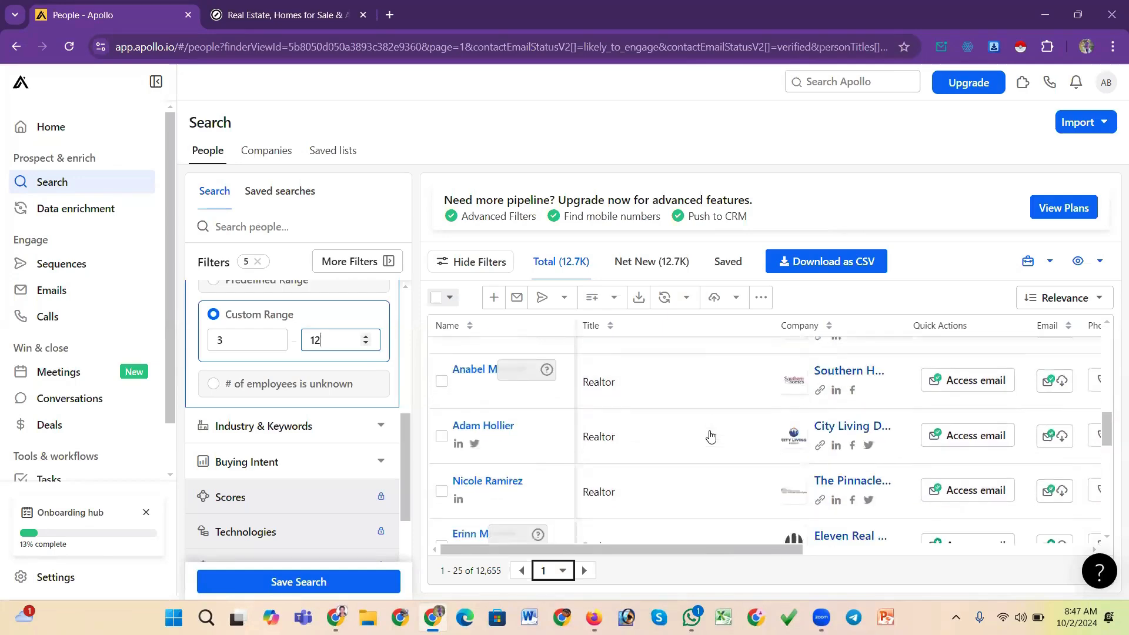
scroll(710, 435, up, 5)
scroll(711, 436, up, 4)
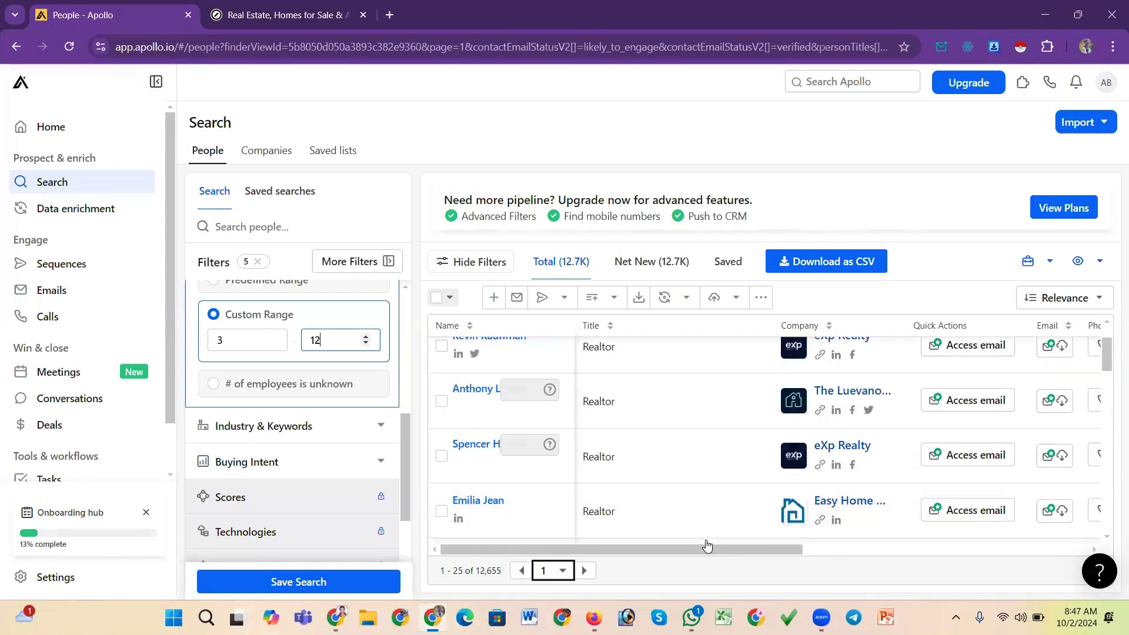
Collapse the # Employees filter and review the applied filters in the sidebar
drag(408, 445, 410, 393)
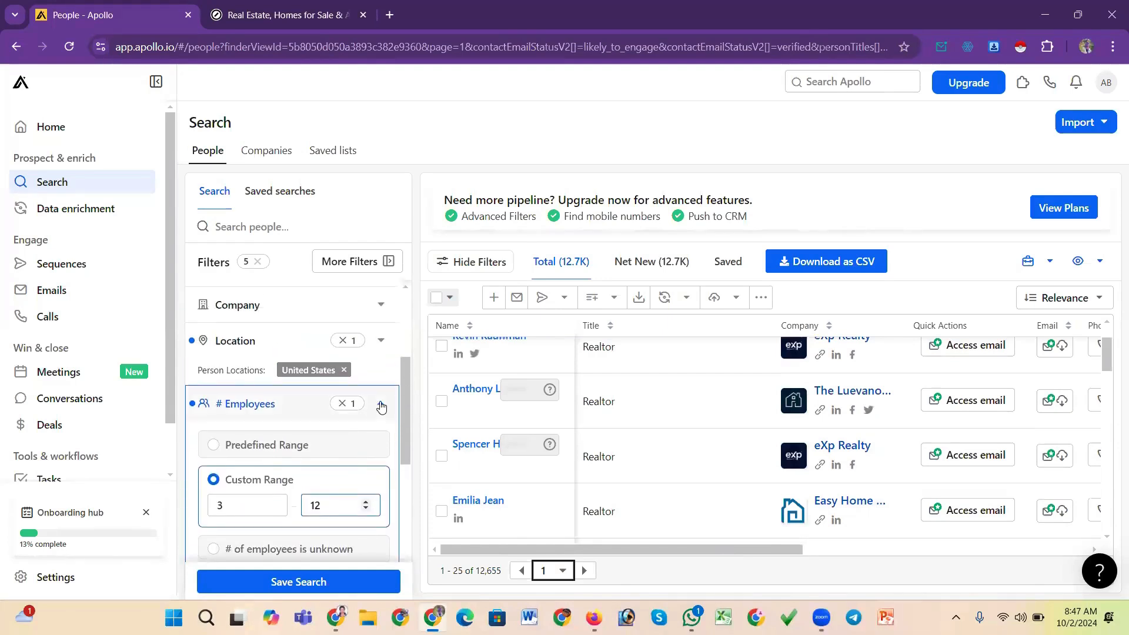
click(401, 400)
drag(404, 400, 420, 309)
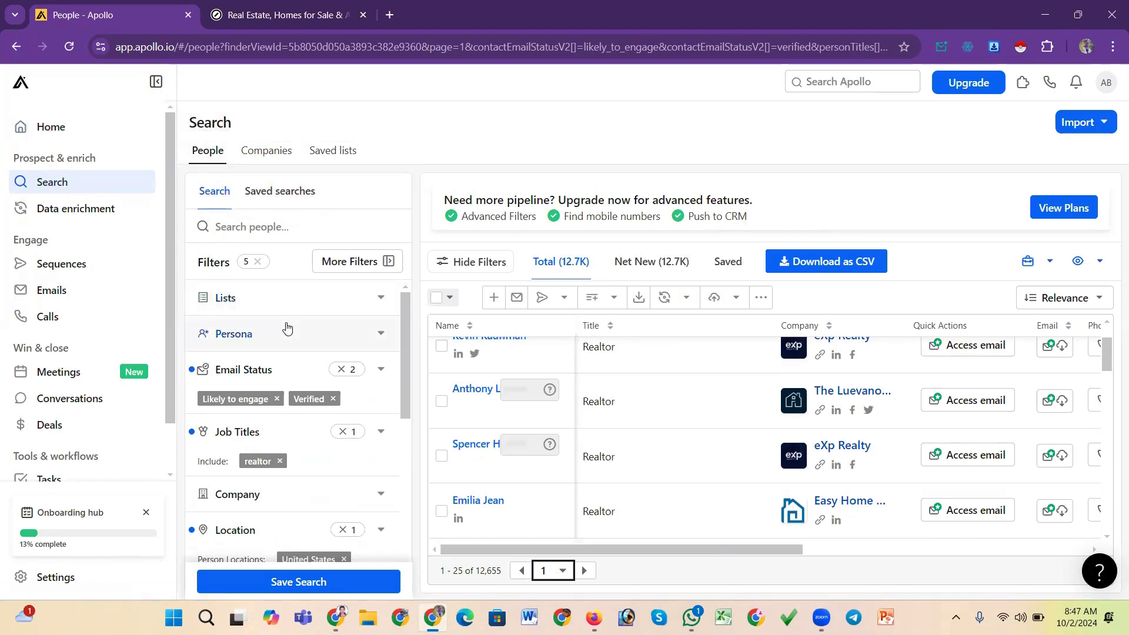
scroll(276, 326, down, 2)
scroll(258, 325, up, 2)
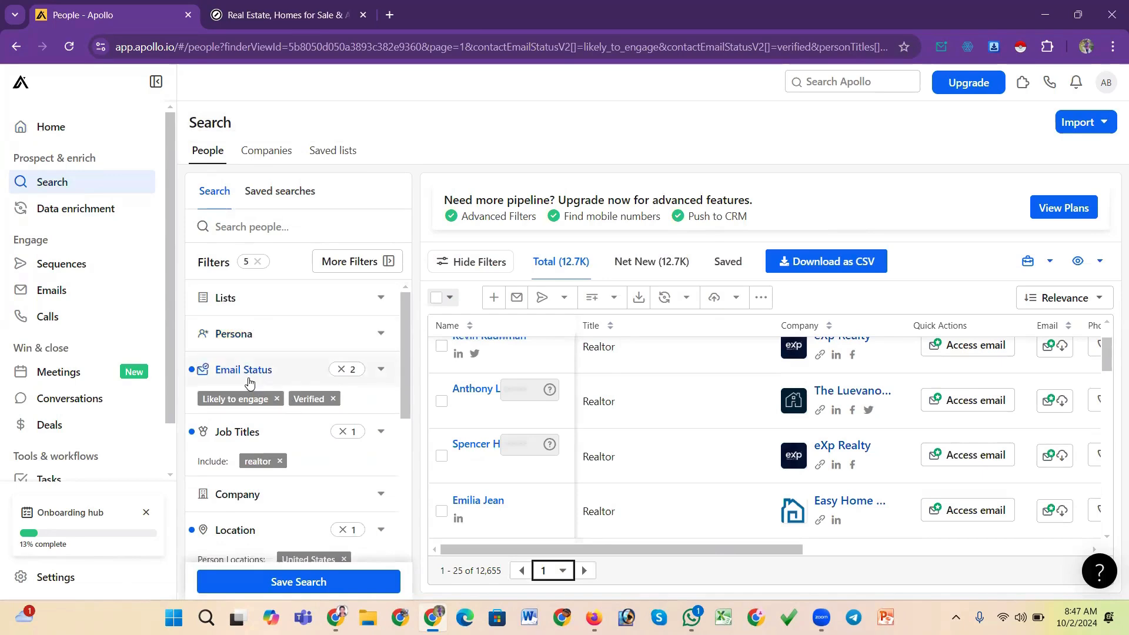
mouse_move(405, 347)
mouse_down()
mouse_move(402, 379)
mouse_move(408, 353)
mouse_up()
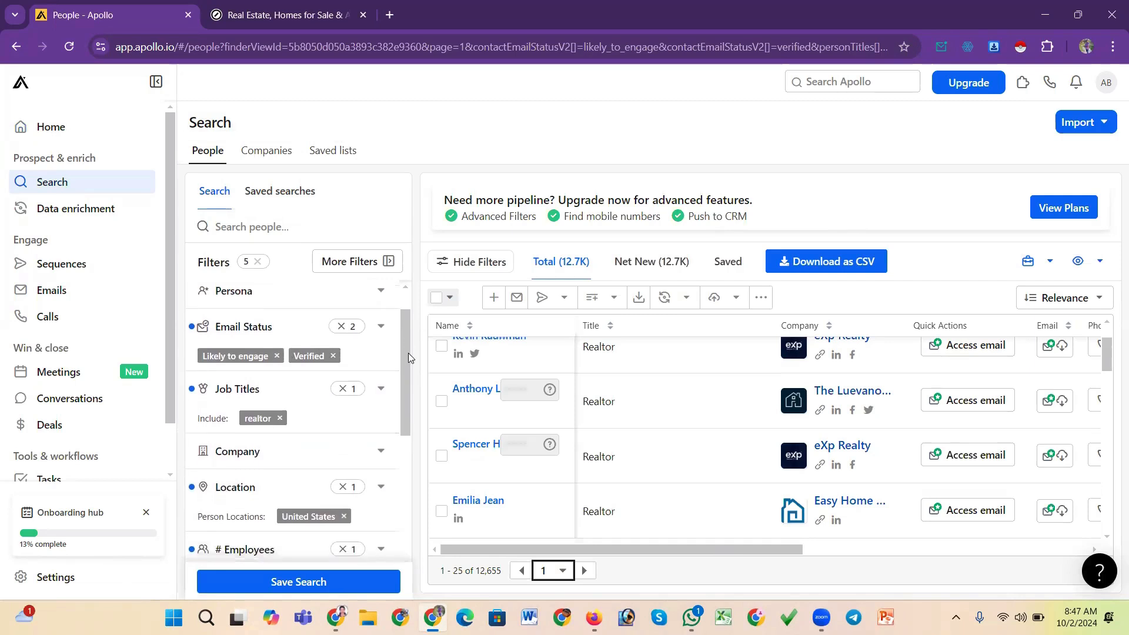
Return to the people search from the home page and clear all applied filters
click(22, 87)
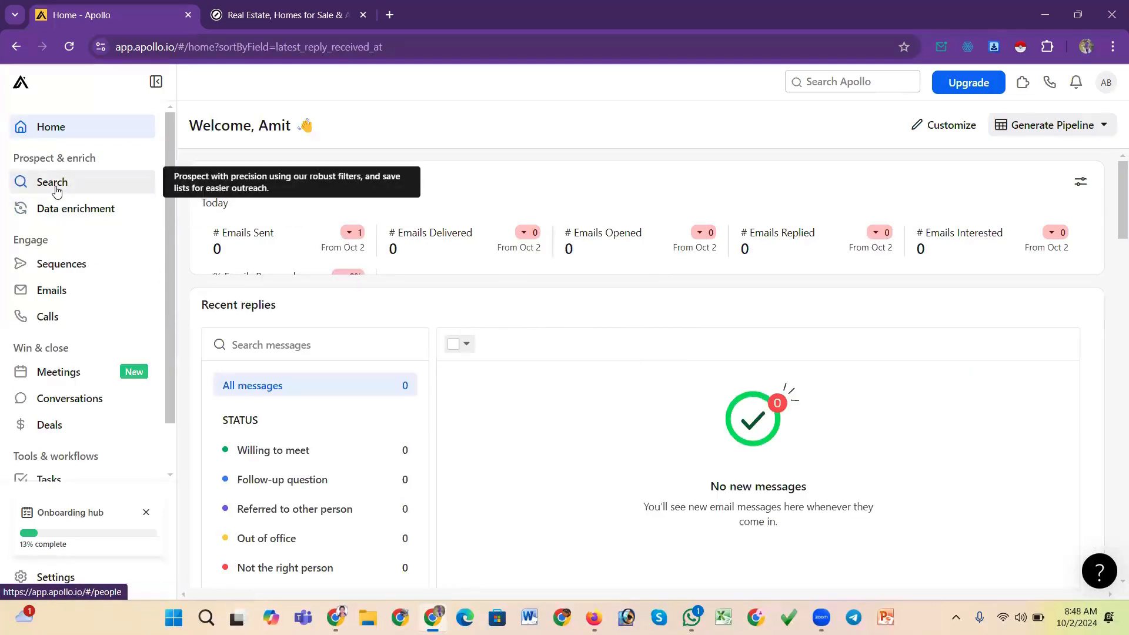
click(56, 190)
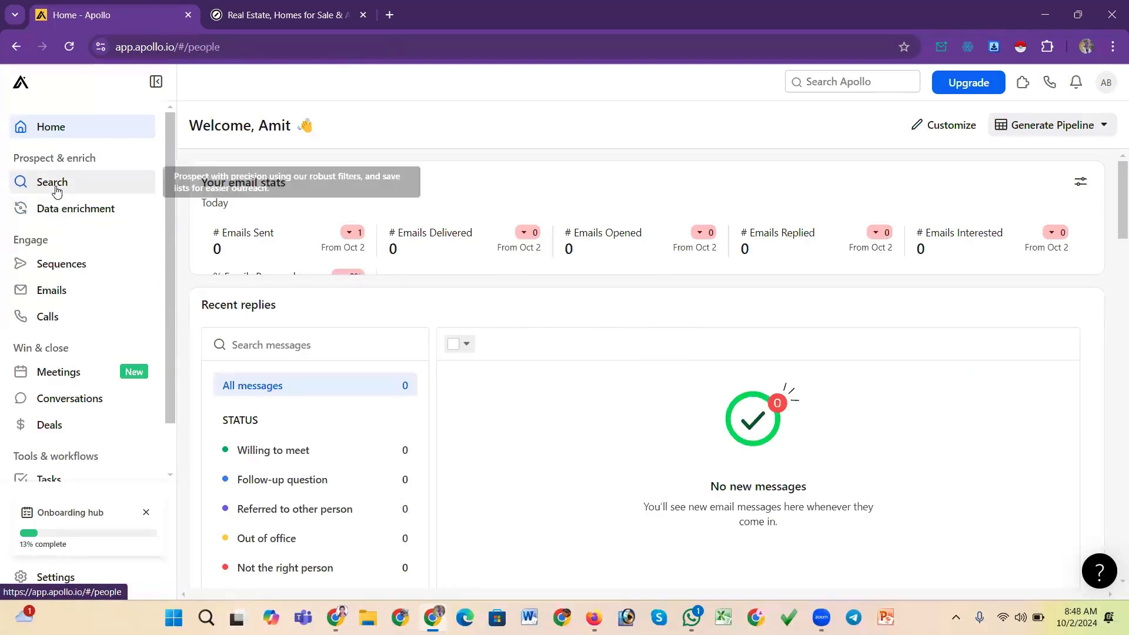
click(21, 83)
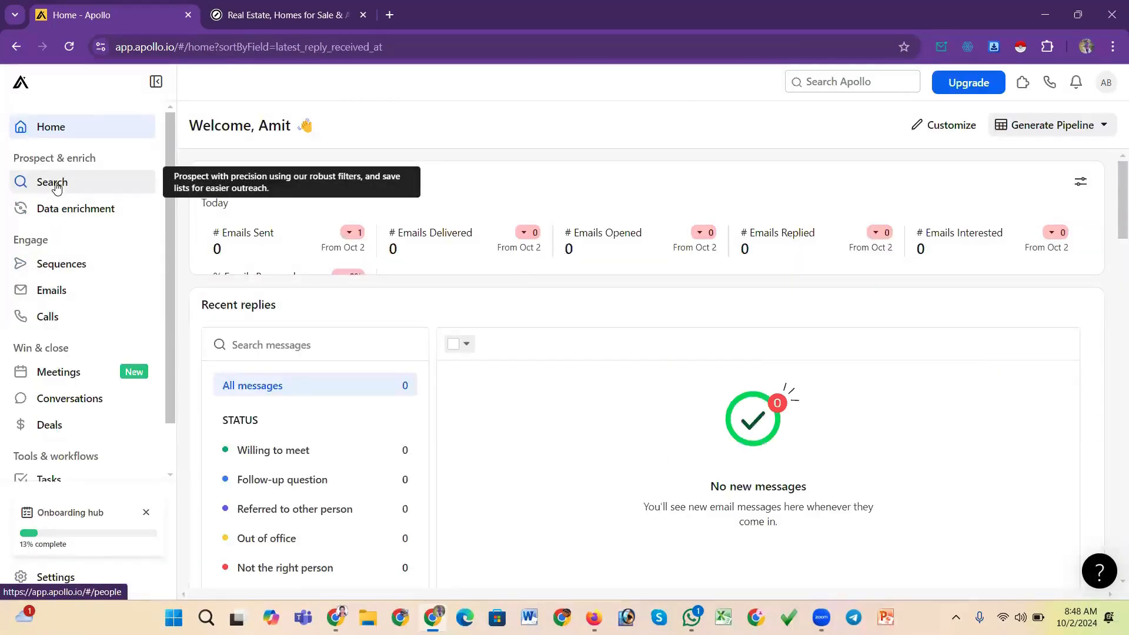
click(57, 186)
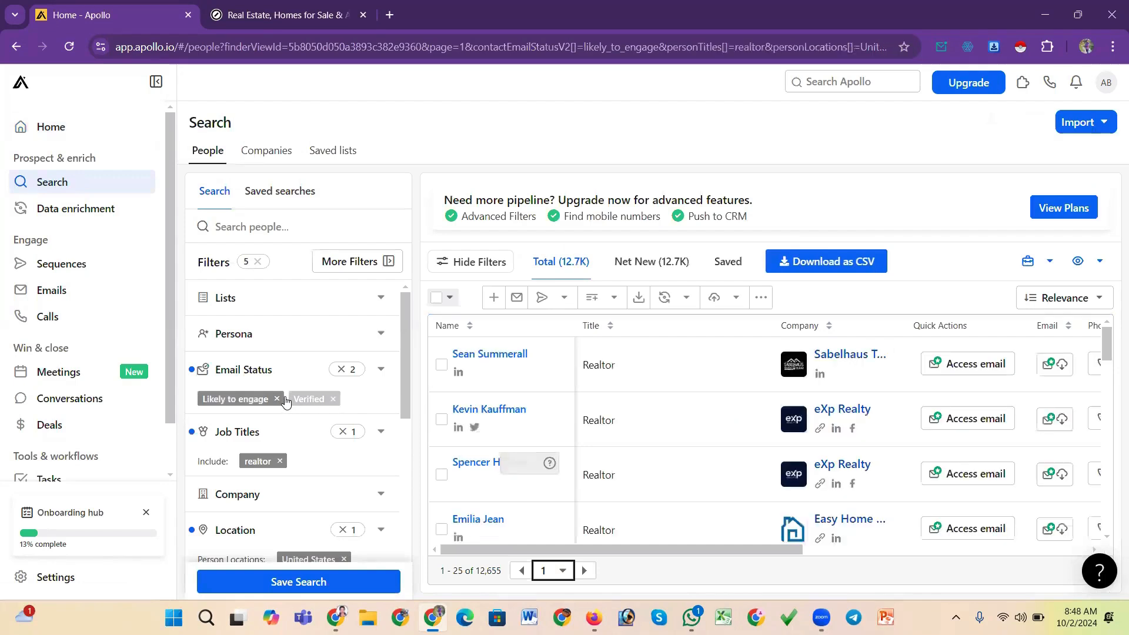
click(253, 263)
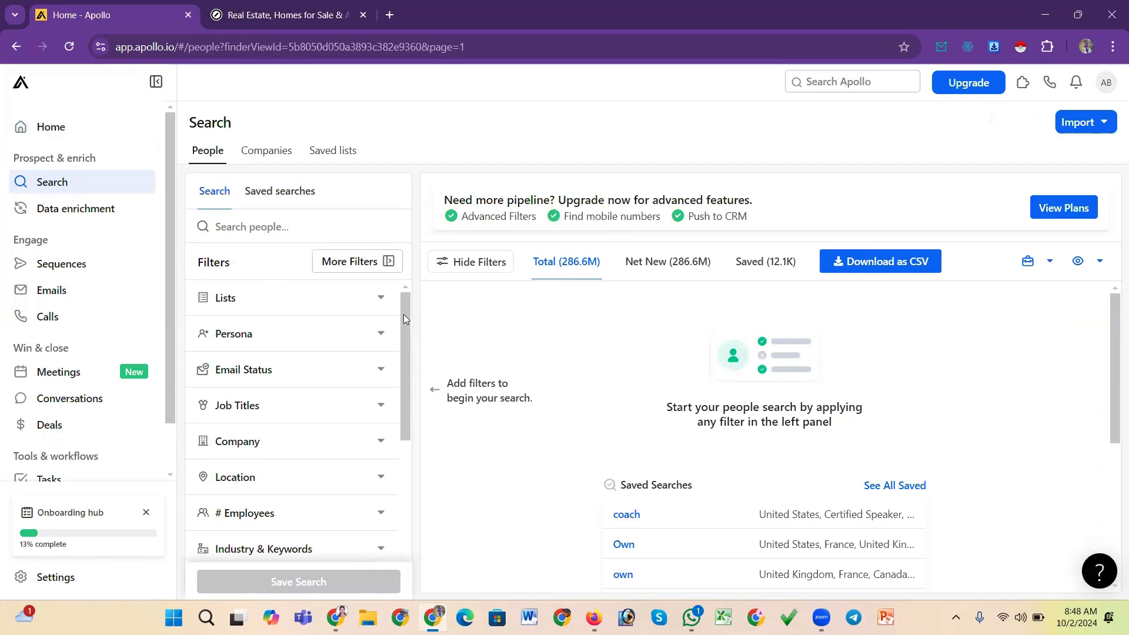
Filter people by email status Likely to engage and Verified, then collapse the Email Status filter
click(309, 375)
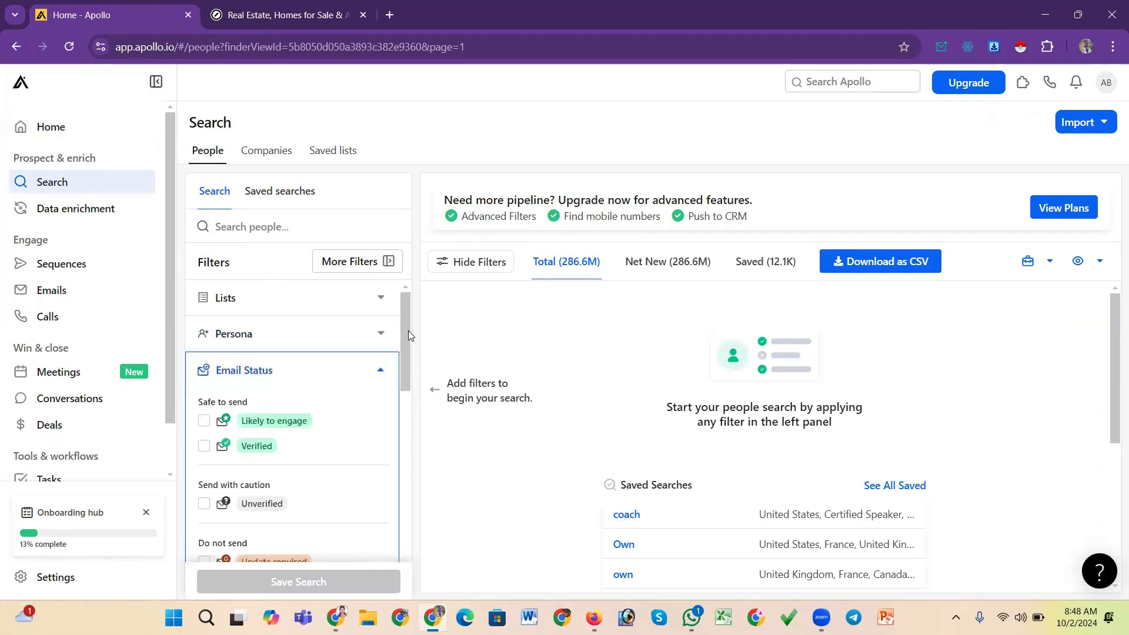
drag(408, 330, 408, 352)
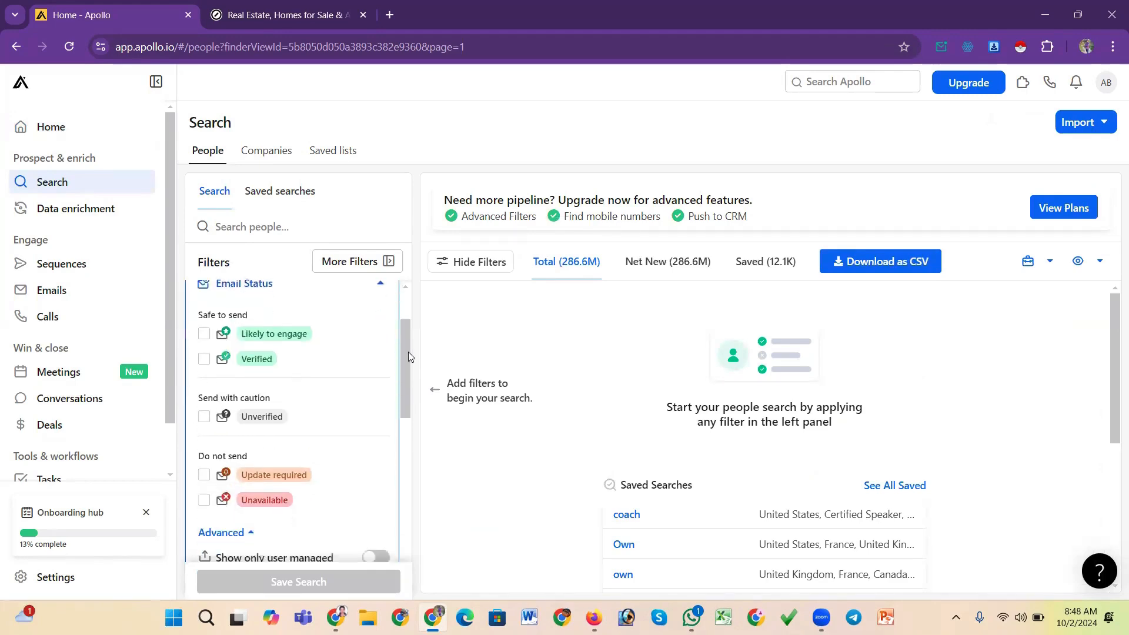
click(204, 337)
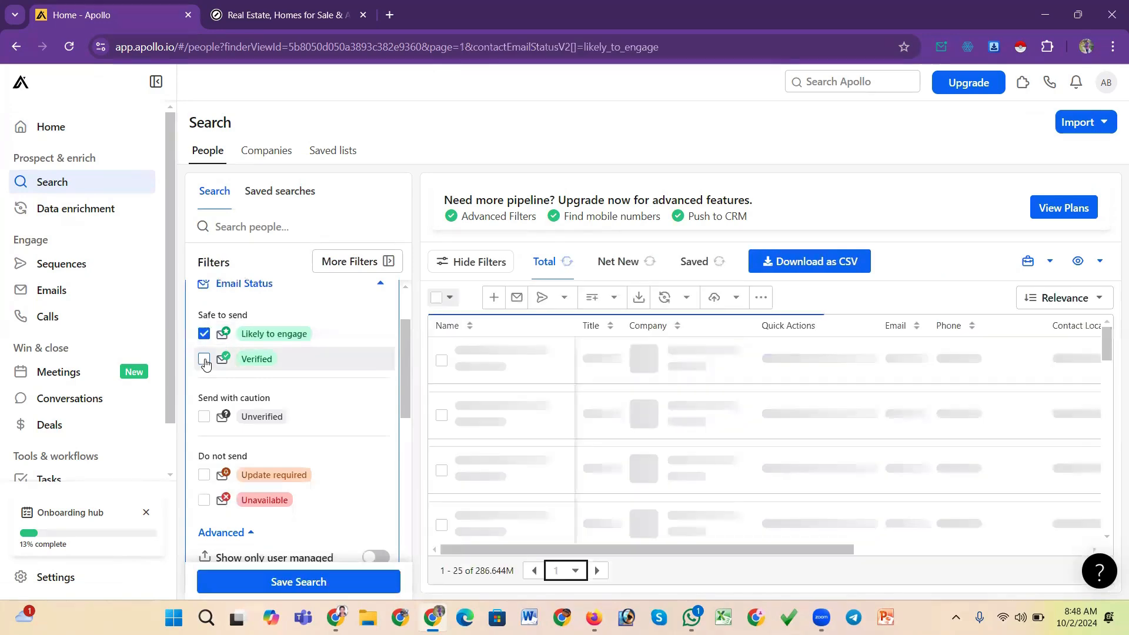
click(204, 361)
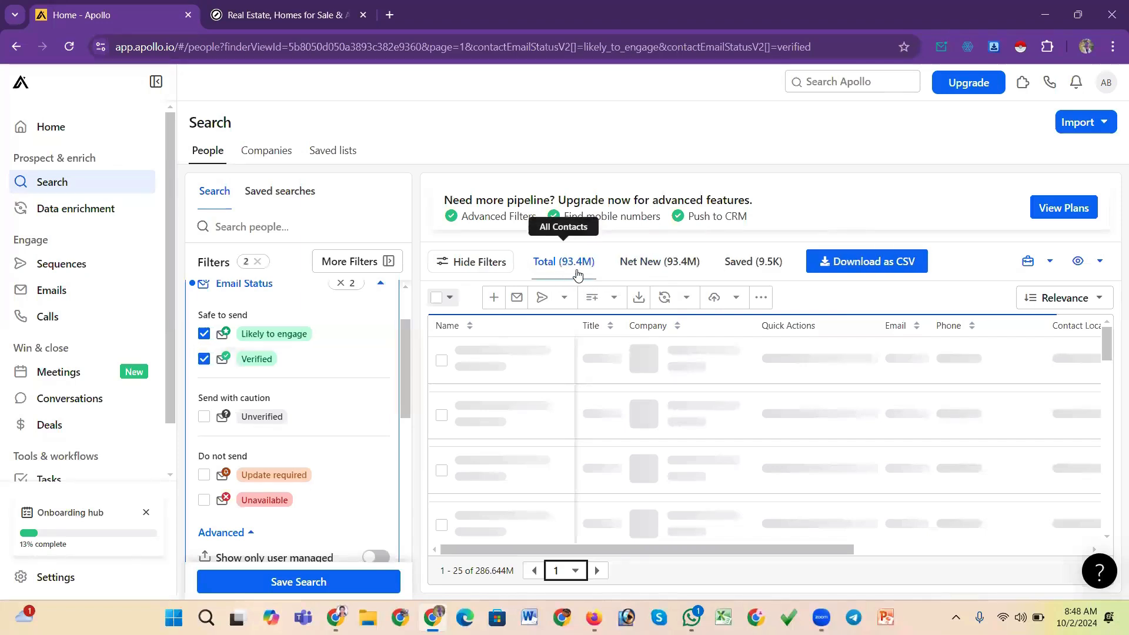
mouse_move(406, 361)
mouse_down()
mouse_move(405, 414)
mouse_move(410, 348)
mouse_move(386, 328)
mouse_move(405, 340)
mouse_move(401, 366)
mouse_up()
click(383, 324)
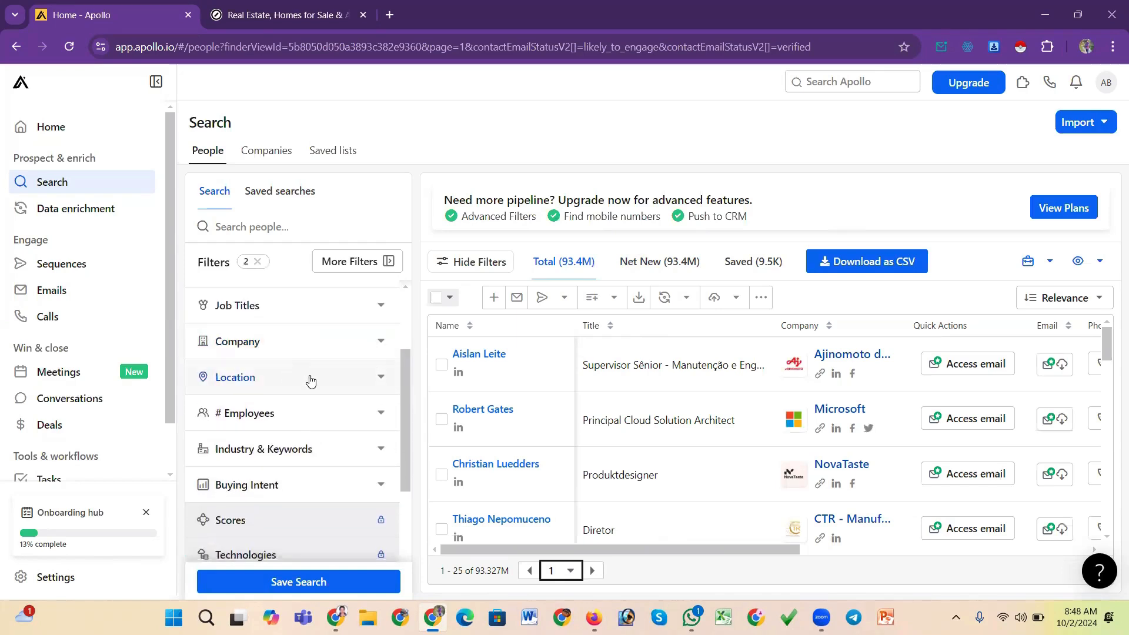
Add a job title filter for owner and collapse the Job Titles filter
drag(406, 394, 405, 378)
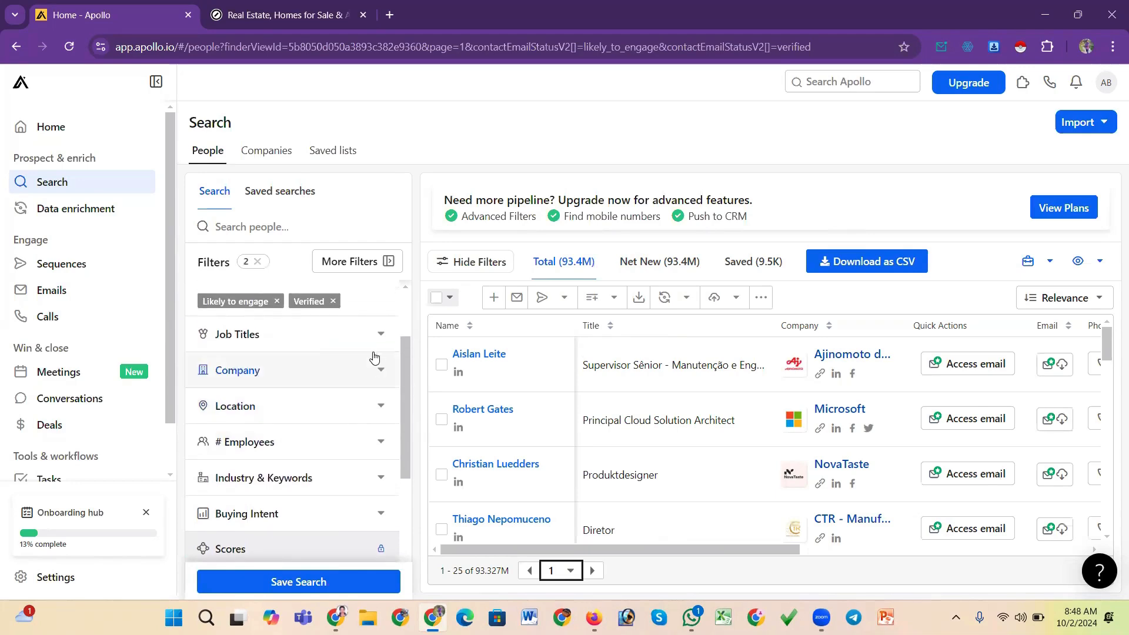
click(368, 335)
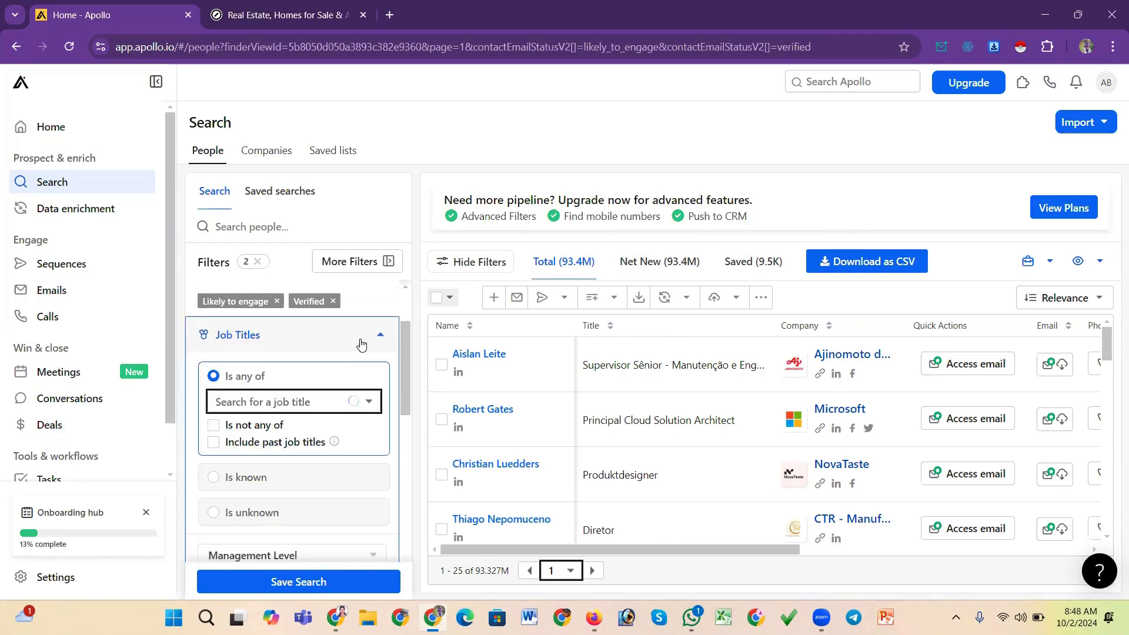
click(302, 398)
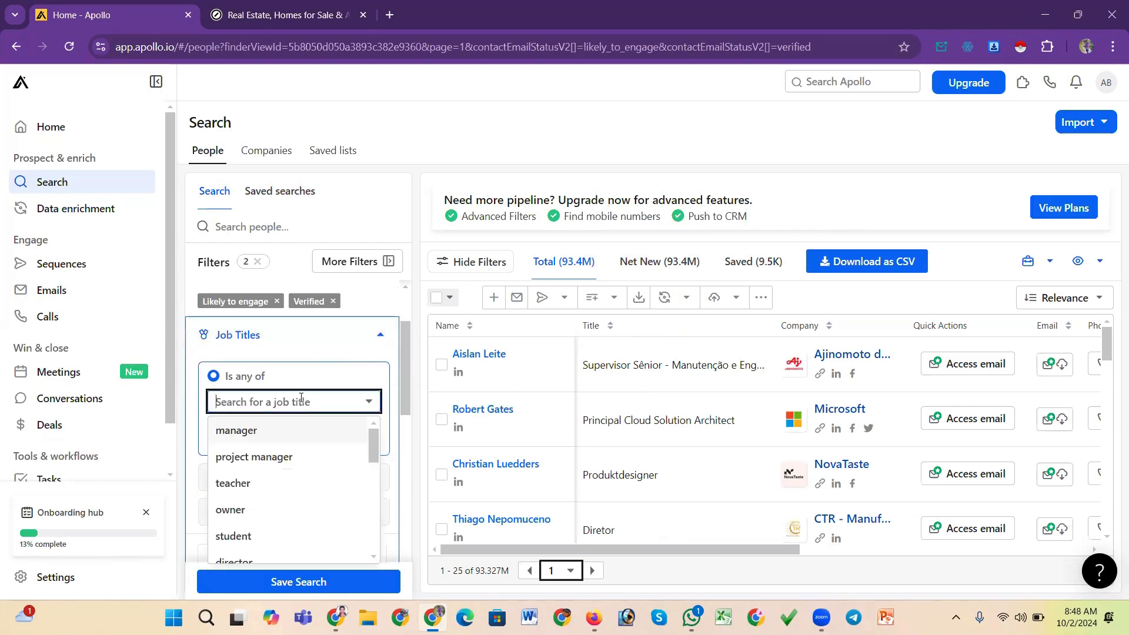
text(ow)
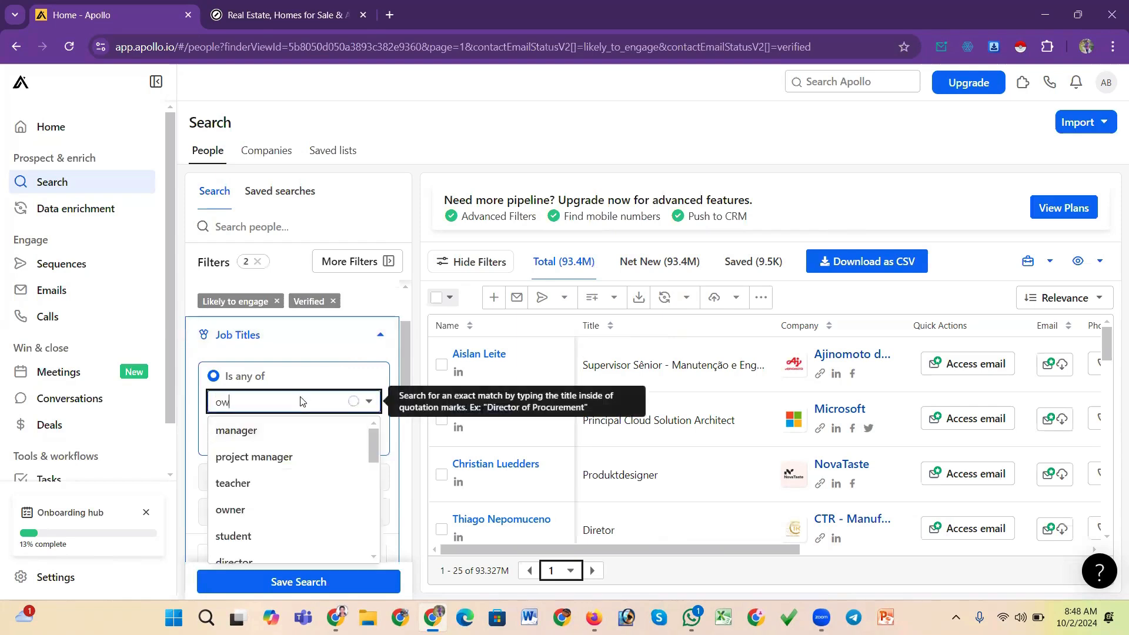
text(ne)
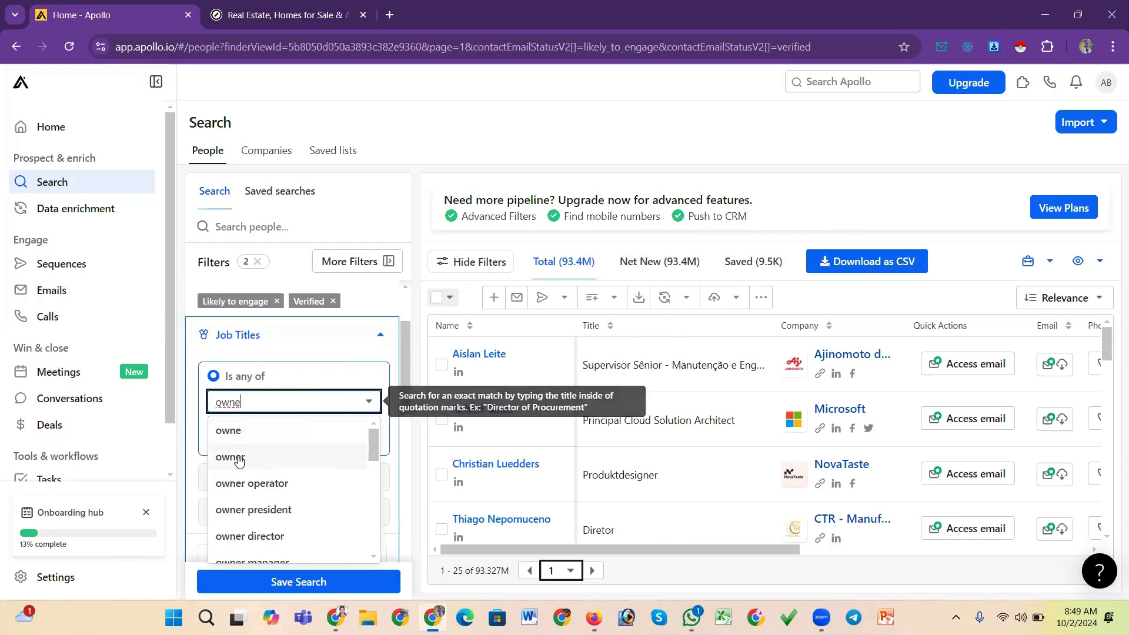
key(Return)
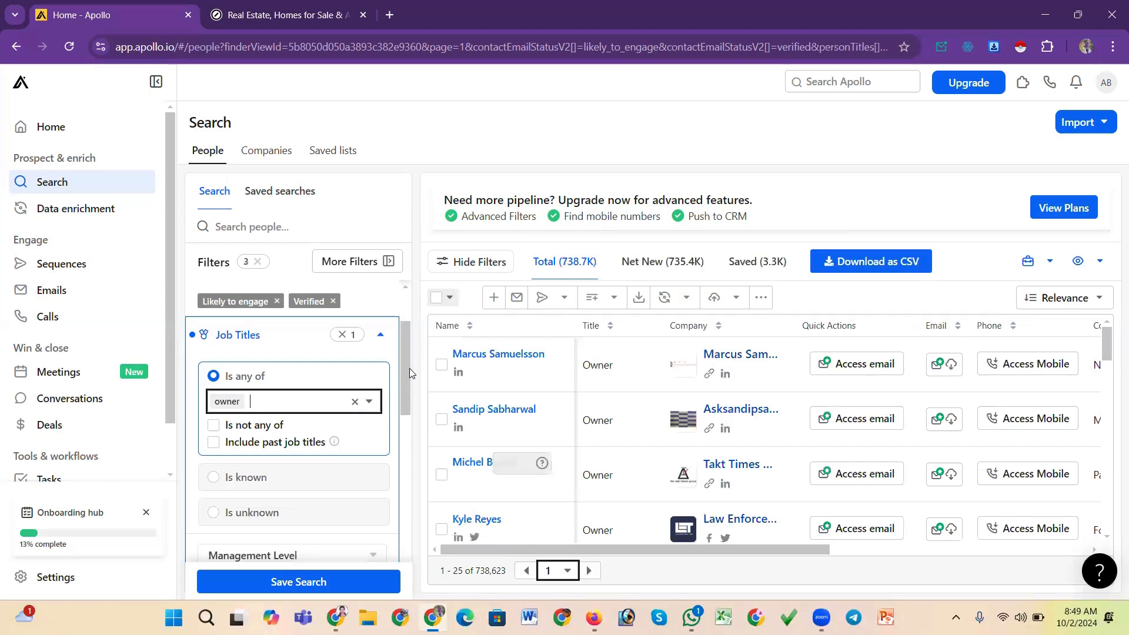
scroll(402, 370, down, 1)
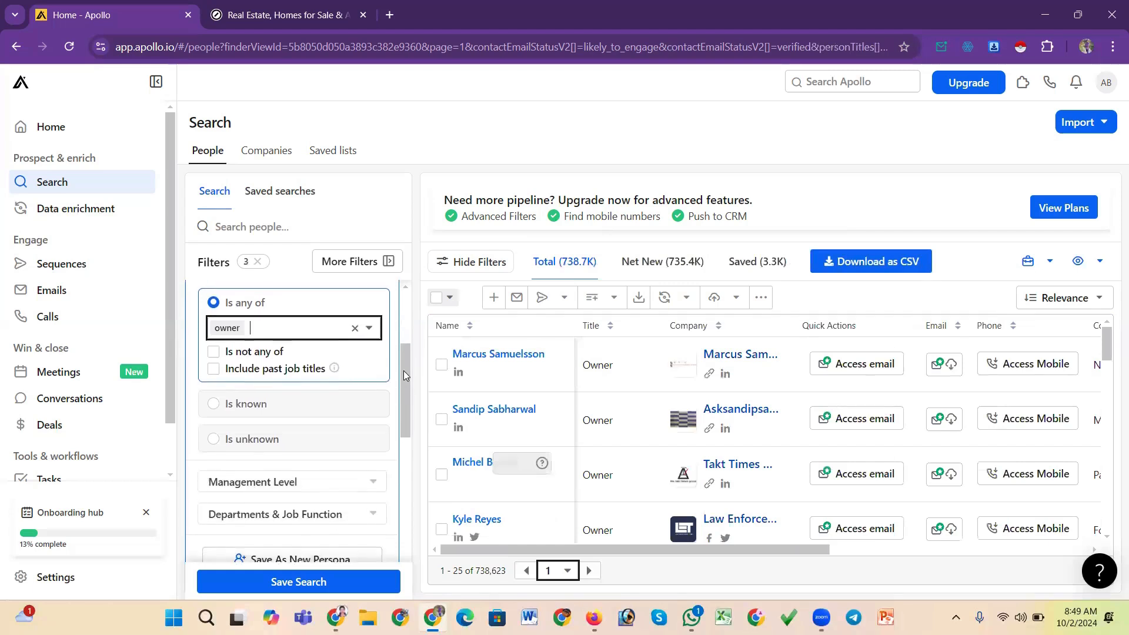
scroll(403, 373, up, 1)
scroll(403, 367, down, 1)
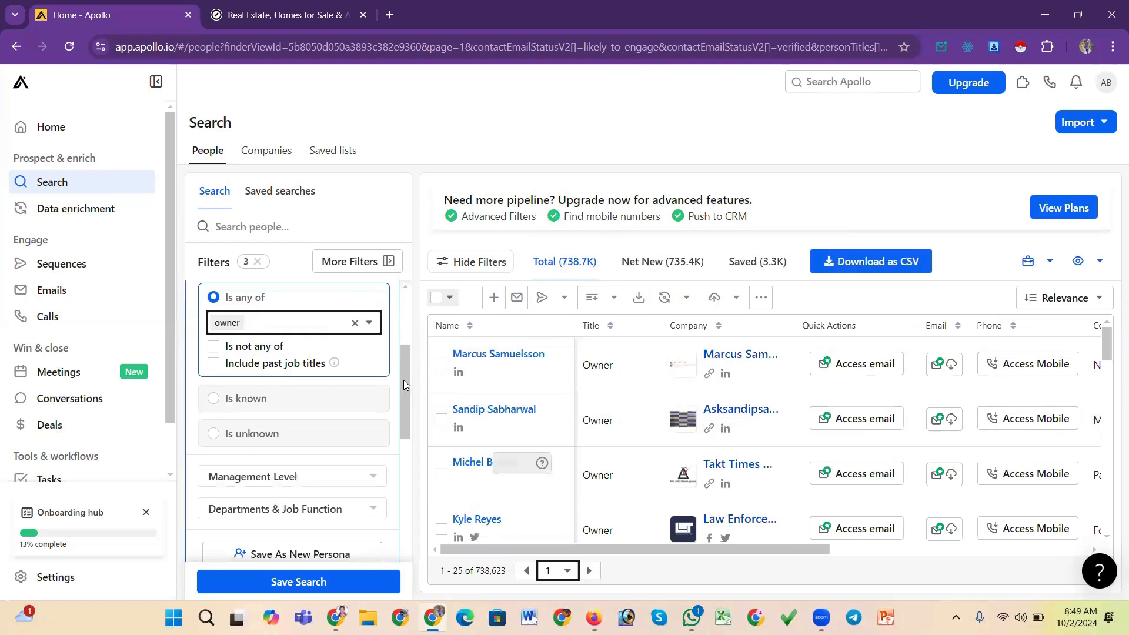
drag(403, 380, 400, 349)
click(381, 312)
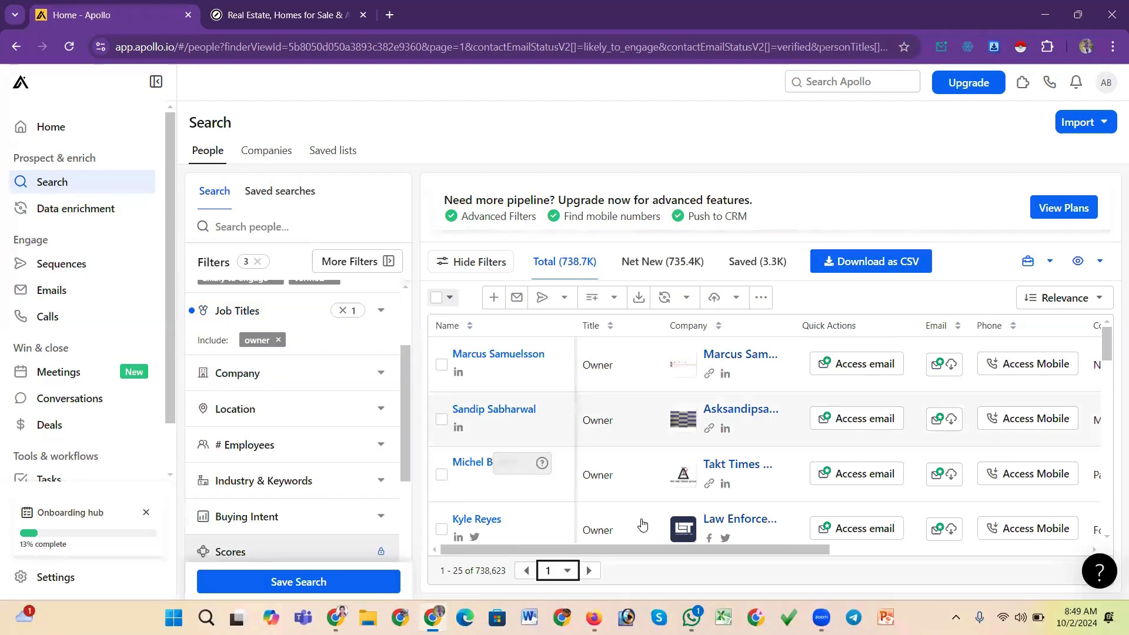
Scroll through the filtered owner results list
scroll(643, 447, down, 15)
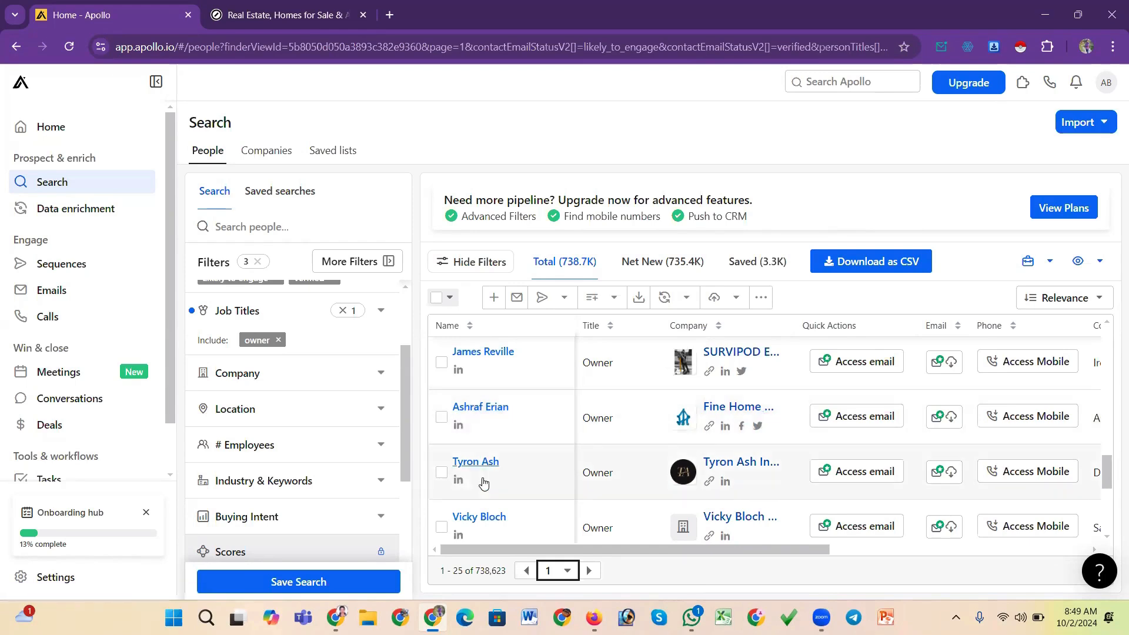
scroll(484, 483, down, 4)
scroll(483, 483, up, 8)
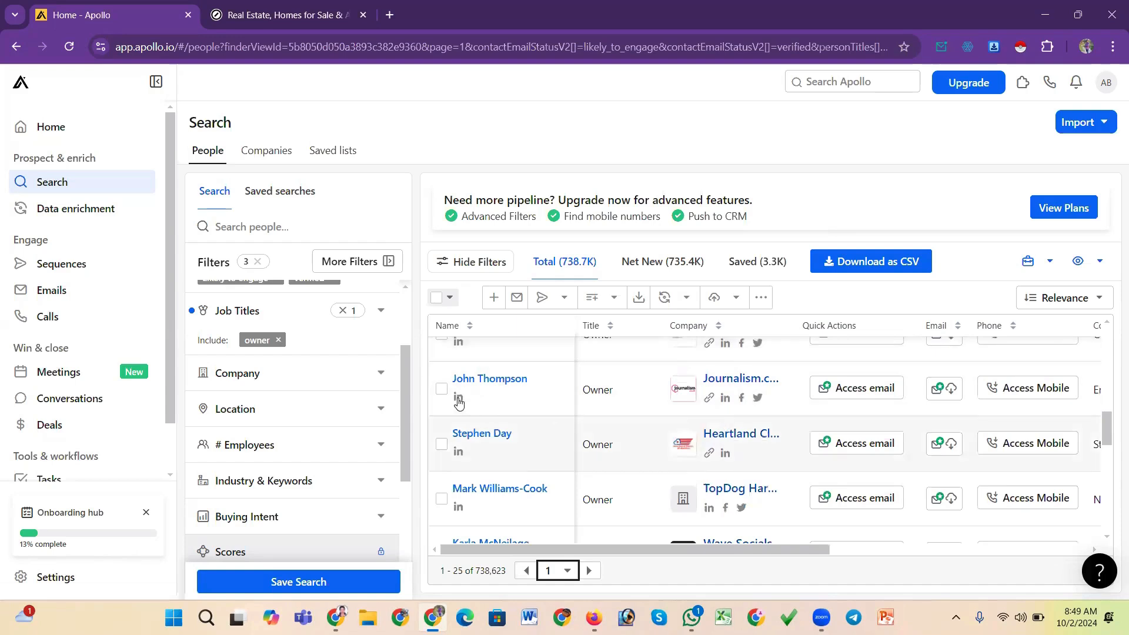
scroll(405, 388, down, 1)
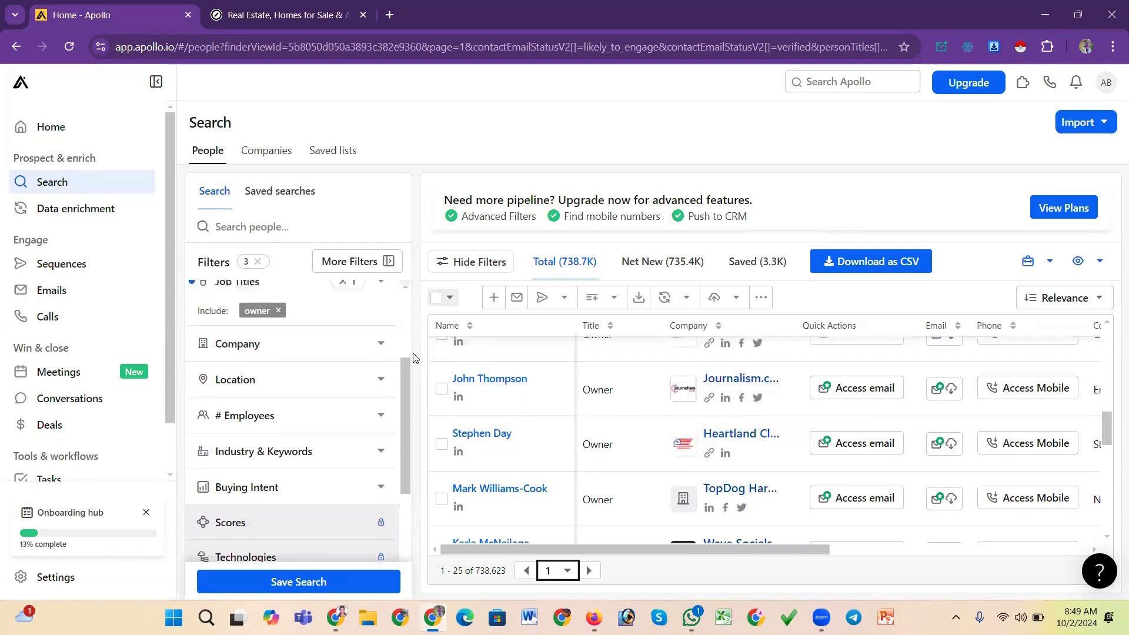
scroll(400, 394, up, 1)
scroll(397, 400, down, 2)
scroll(397, 399, up, 1)
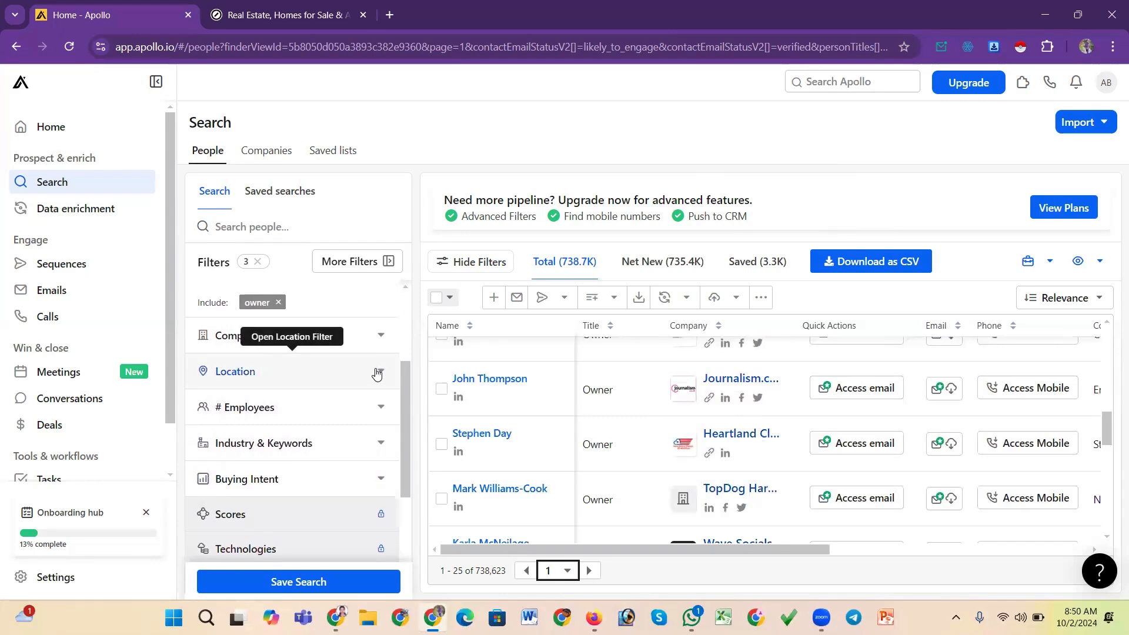
Set the contact location filter to United States
click(377, 373)
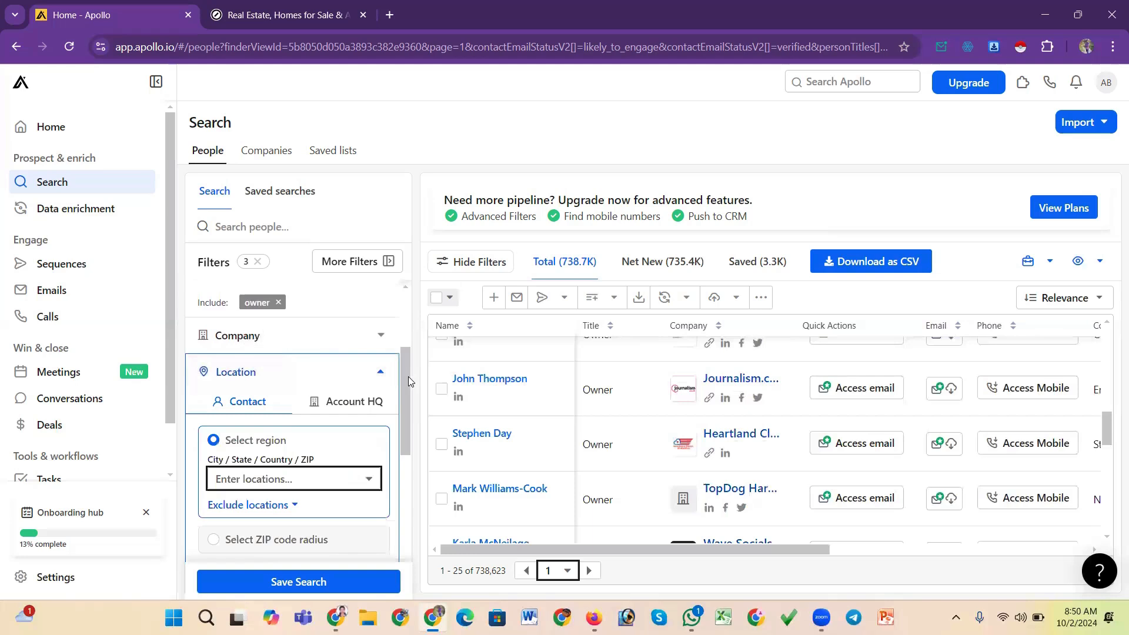
scroll(406, 385, down, 1)
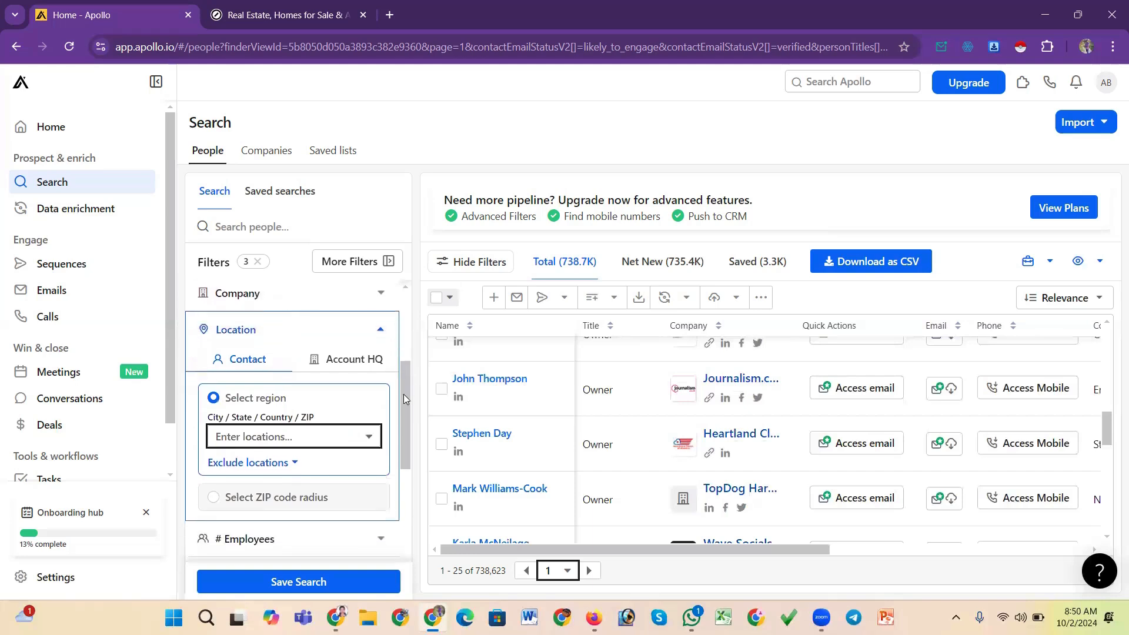
click(316, 433)
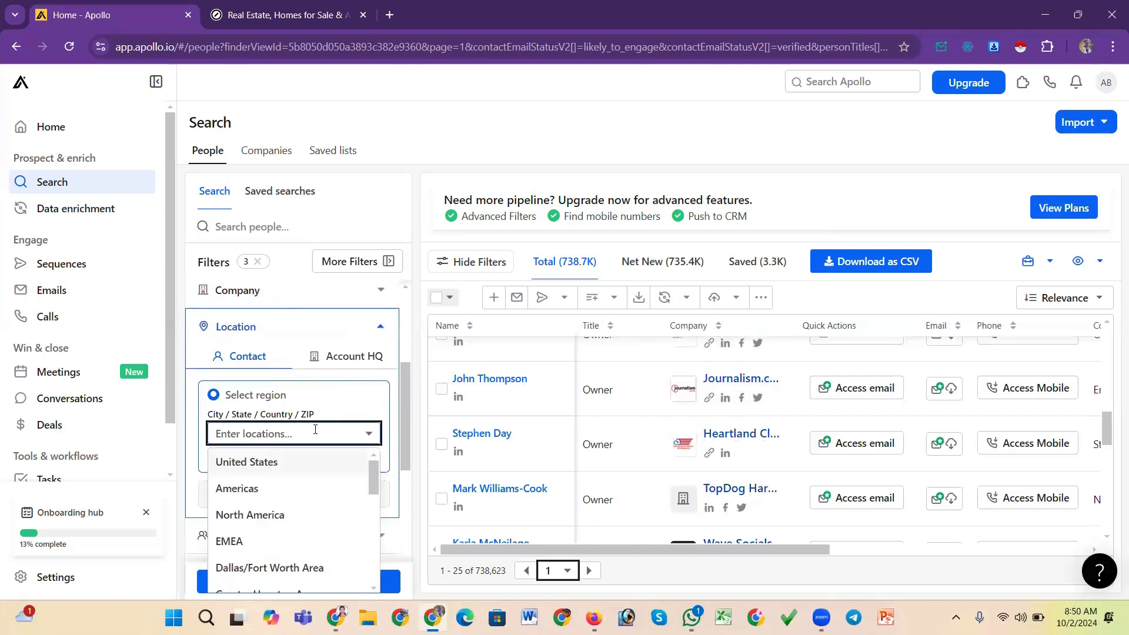
click(265, 469)
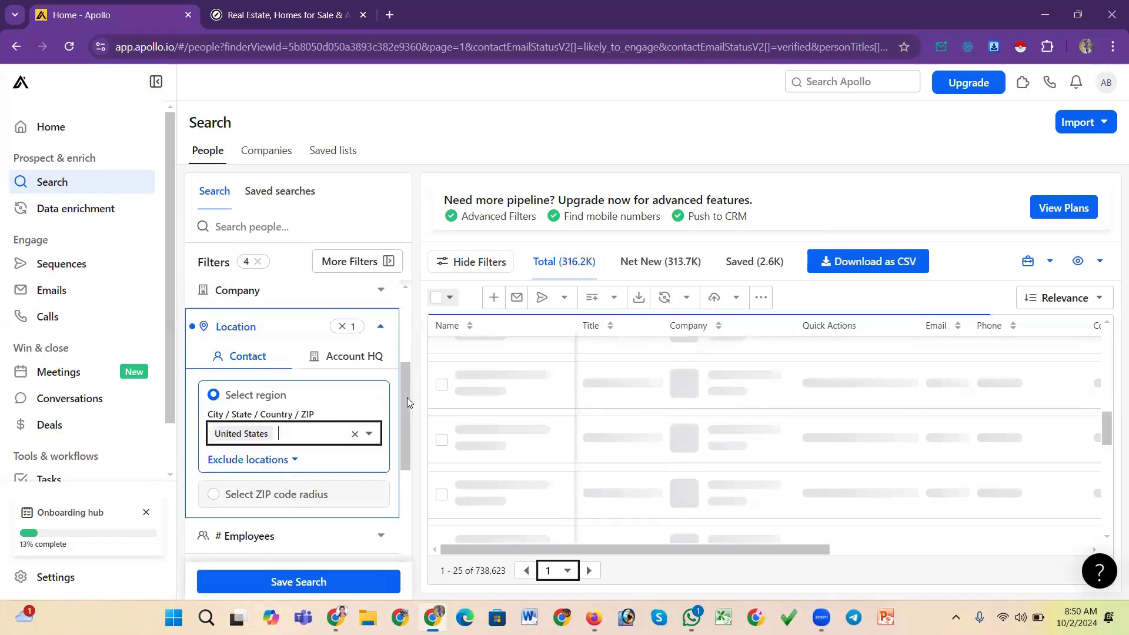
scroll(407, 401, down, 1)
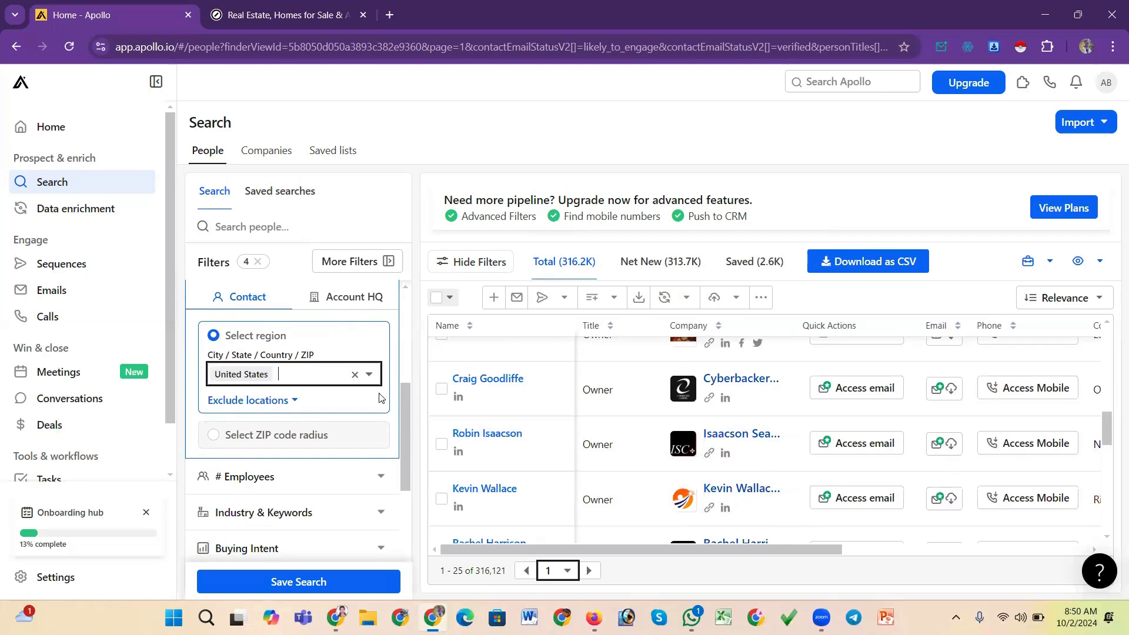
mouse_move(402, 417)
mouse_down()
mouse_move(405, 386)
mouse_move(403, 407)
mouse_up()
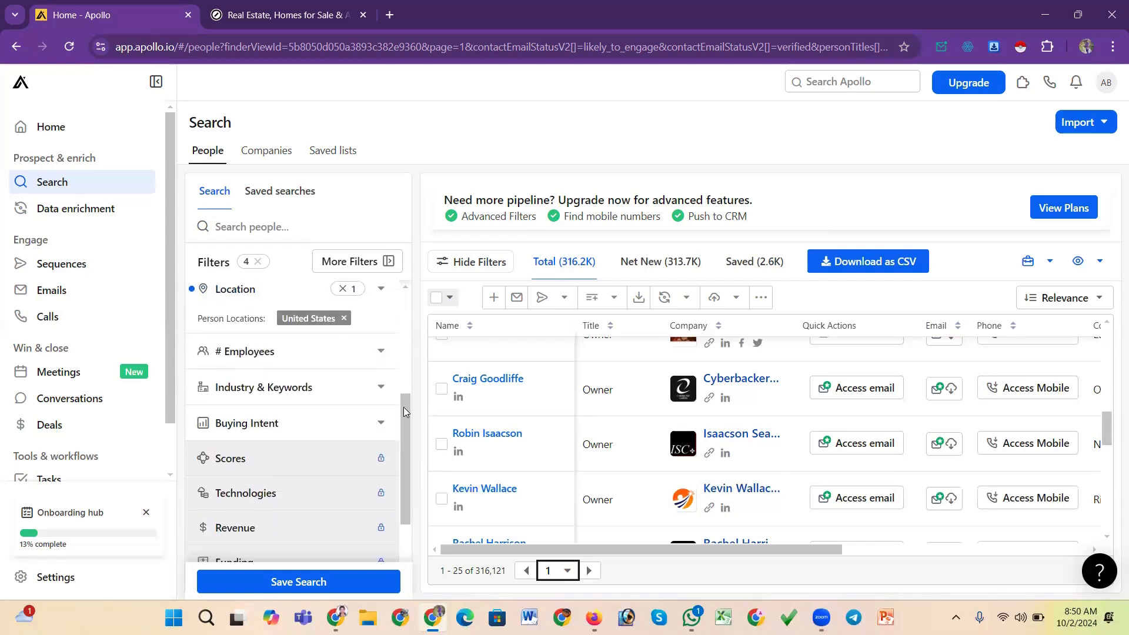
Limit # Employees to the 1-10 and 21-50 ranges and collapse the filter
click(369, 352)
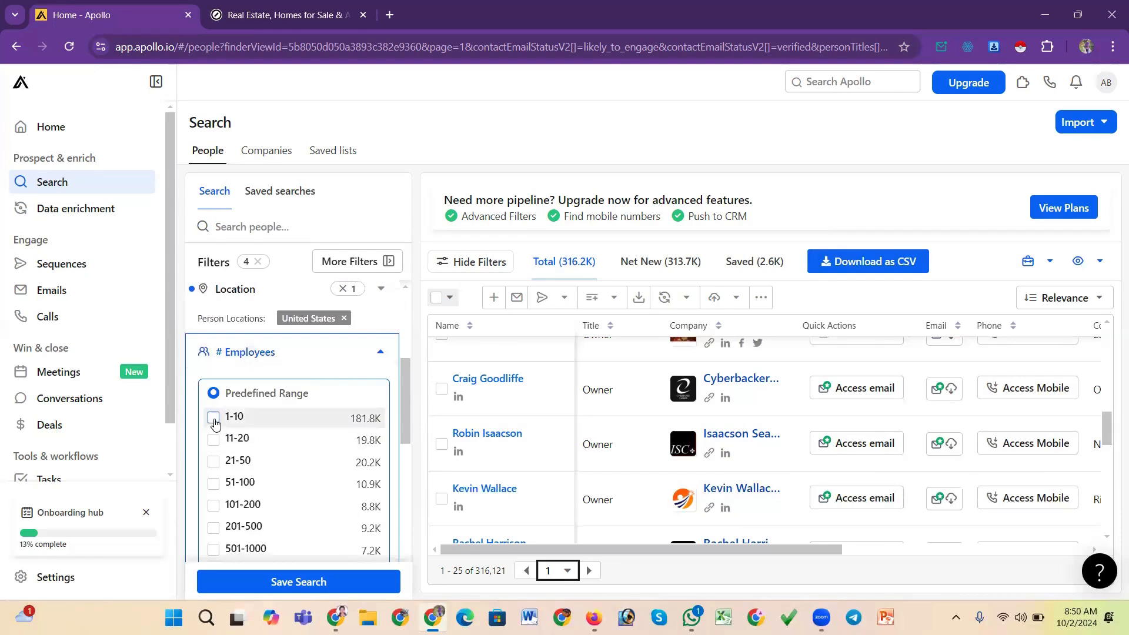
click(213, 462)
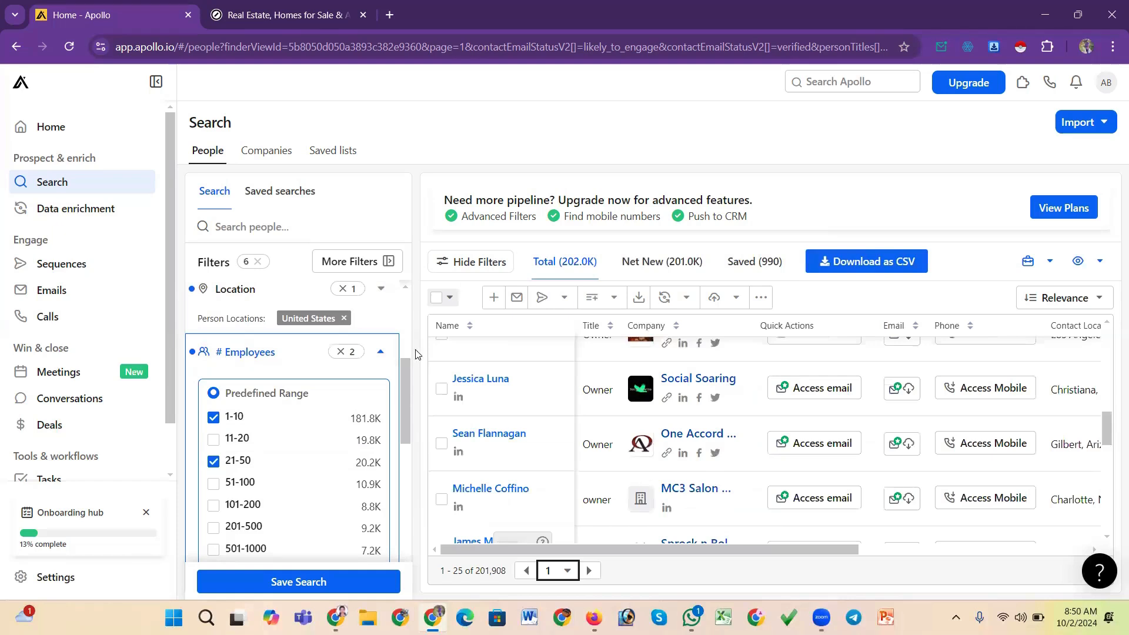
scroll(517, 452, down, 3)
scroll(517, 452, up, 3)
drag(408, 407, 404, 466)
click(381, 383)
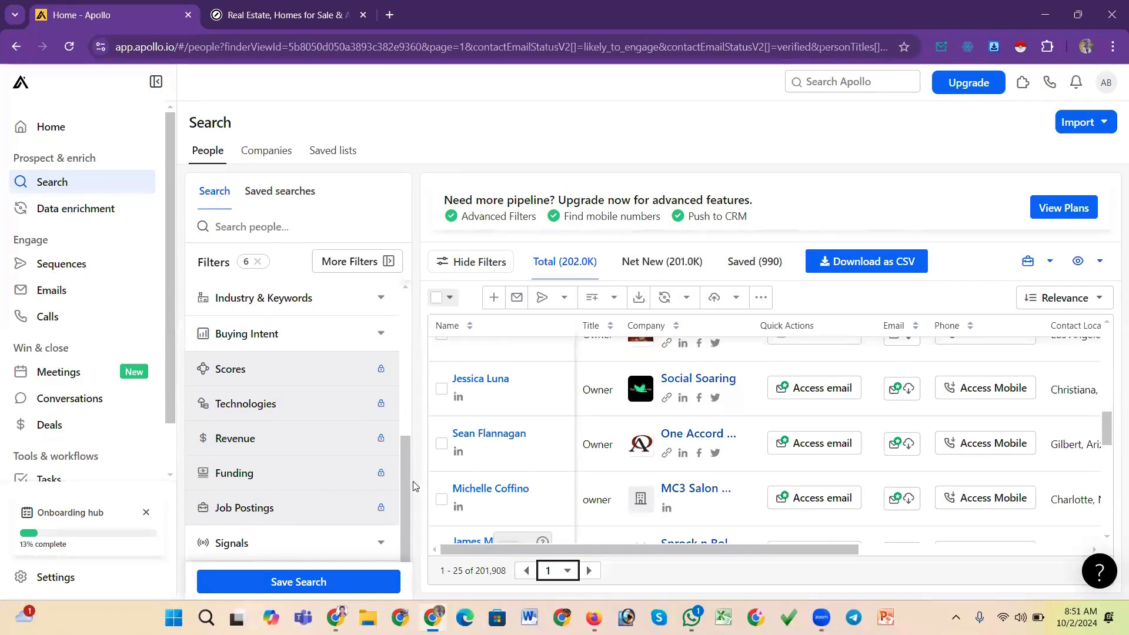
drag(403, 485, 402, 356)
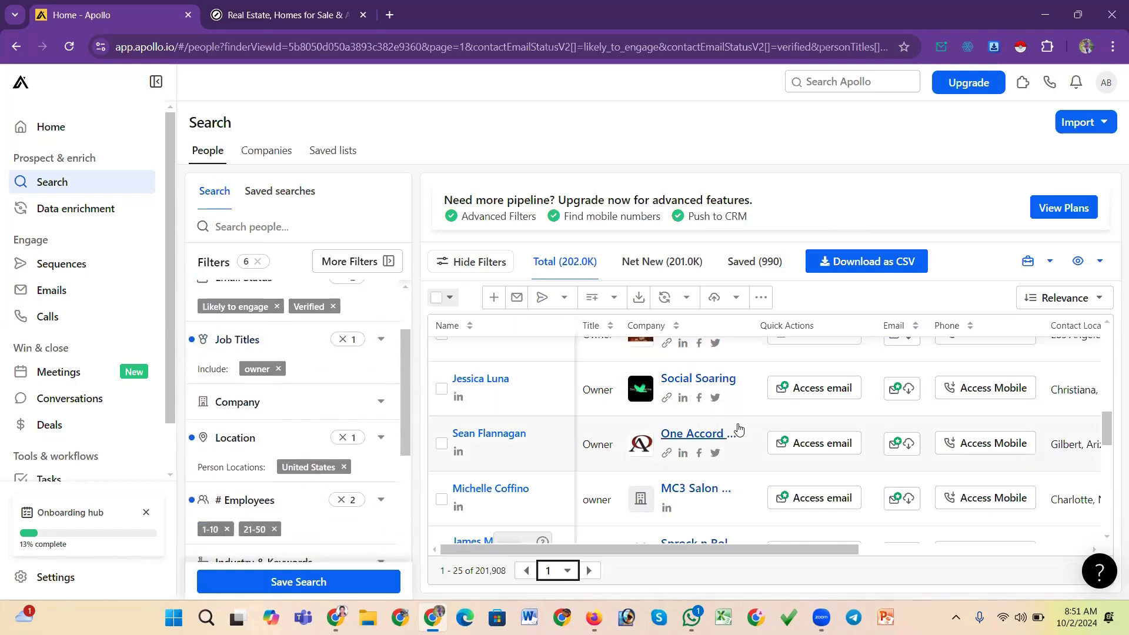
Scroll through the filtered owner results and the filter panel
scroll(732, 433, down, 3)
scroll(764, 429, up, 3)
drag(404, 391, 392, 430)
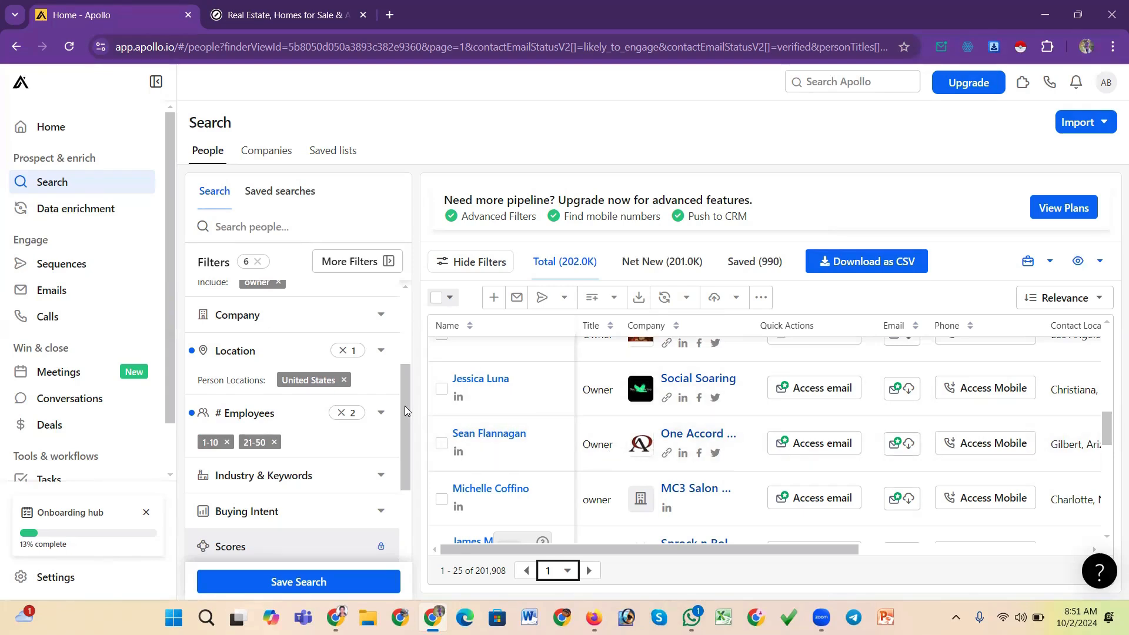
drag(405, 410, 428, 375)
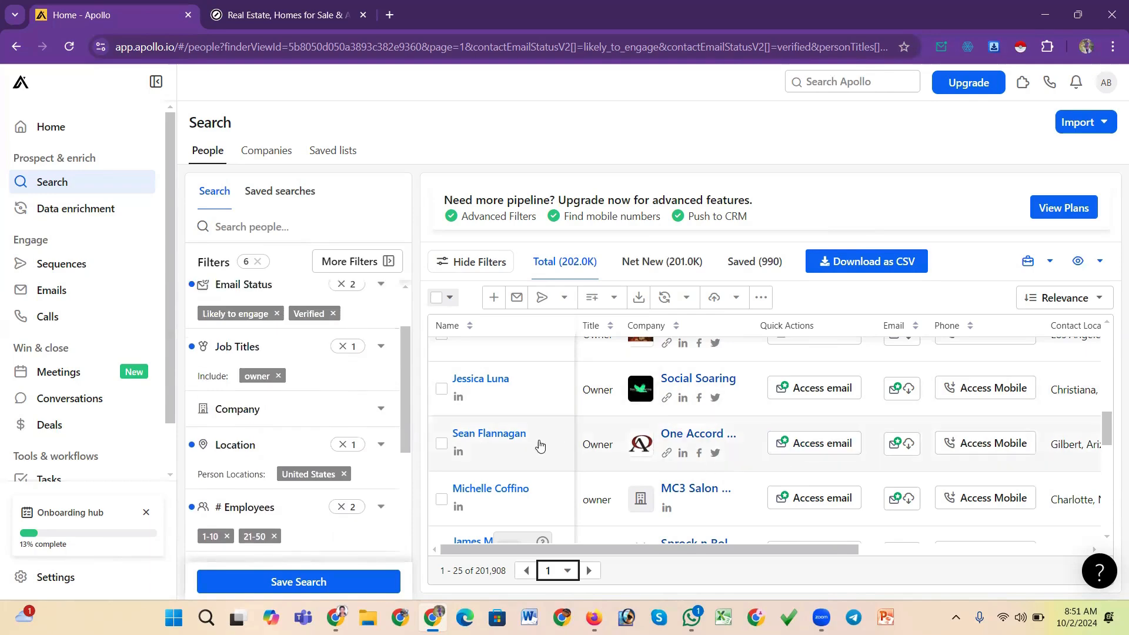
scroll(538, 445, up, 4)
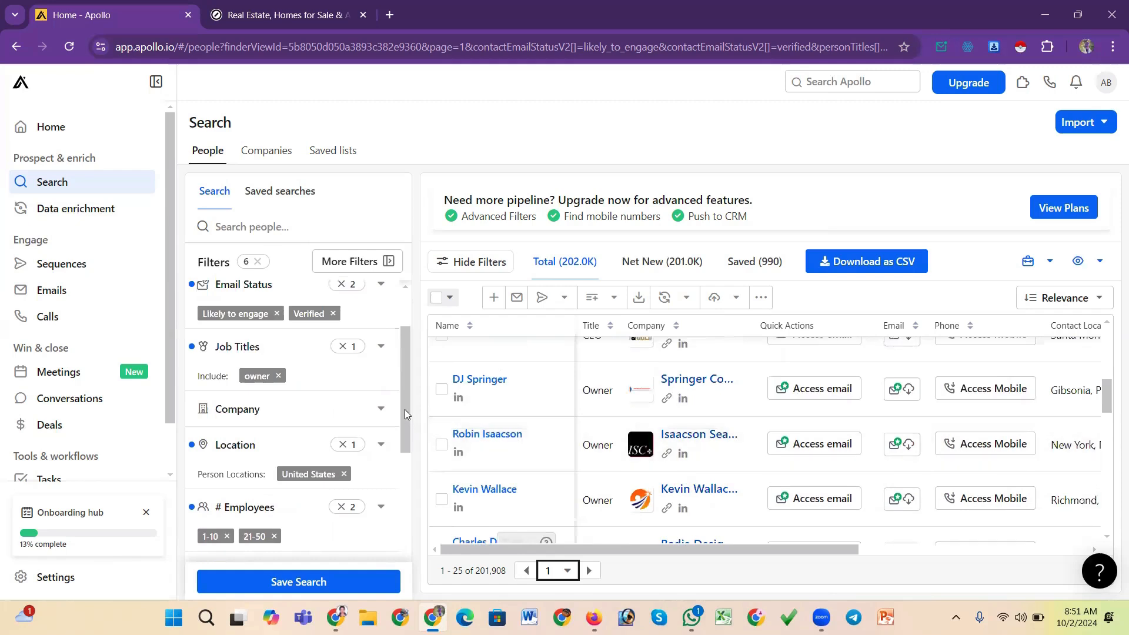
mouse_move(405, 409)
mouse_down()
mouse_move(403, 421)
mouse_move(402, 404)
mouse_up()
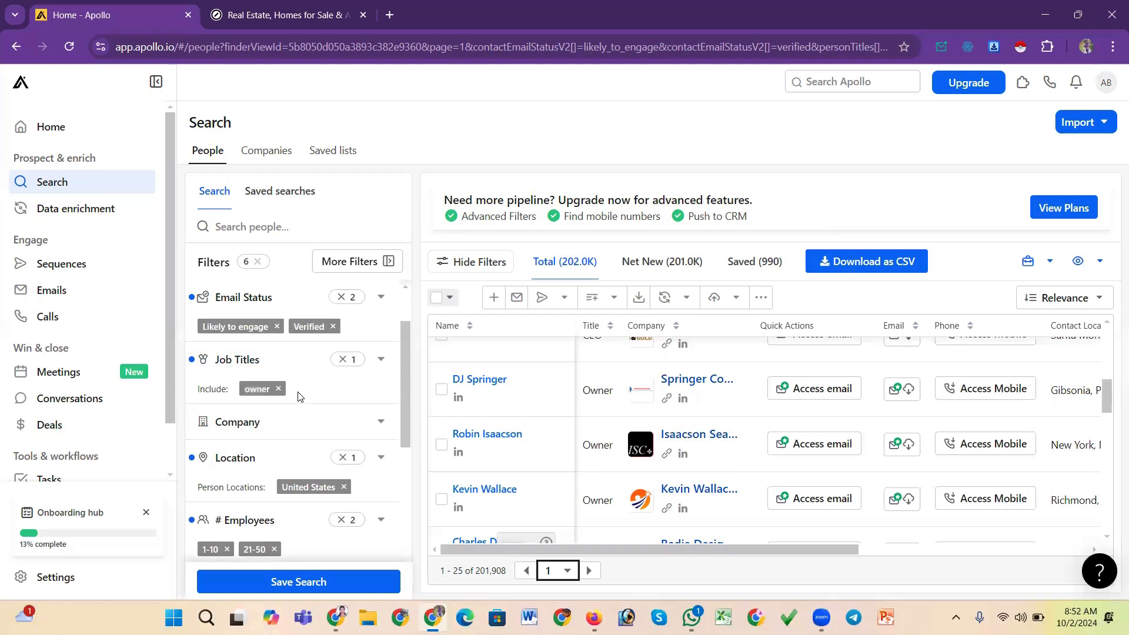
Remove the owner job title filter, try manager as the job title instead, then clear it
click(279, 390)
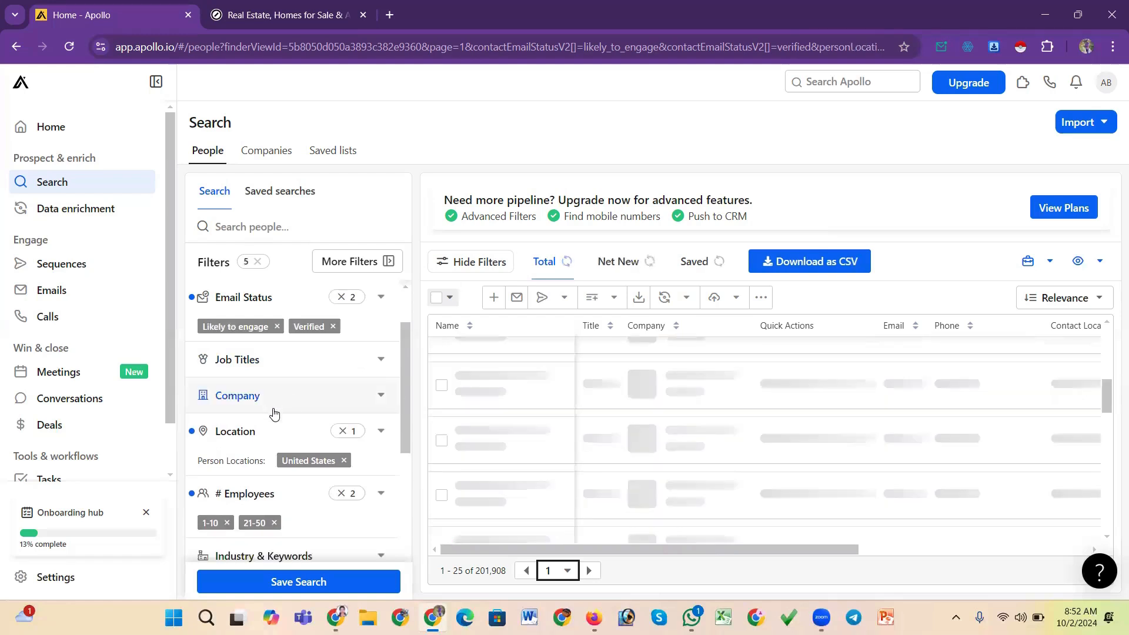
click(328, 369)
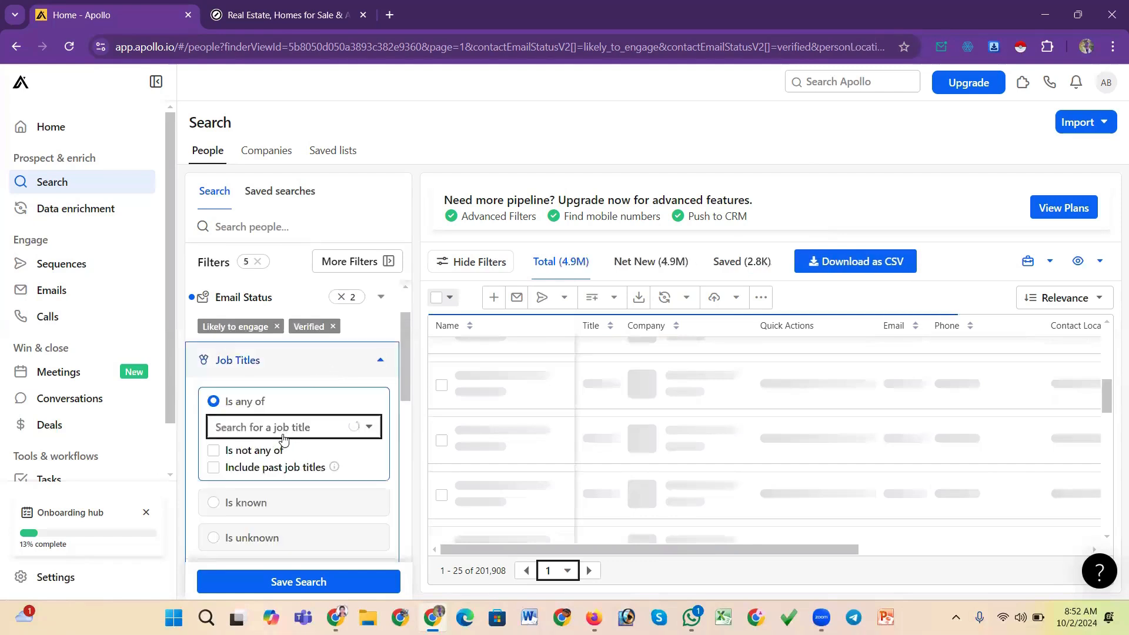
click(287, 425)
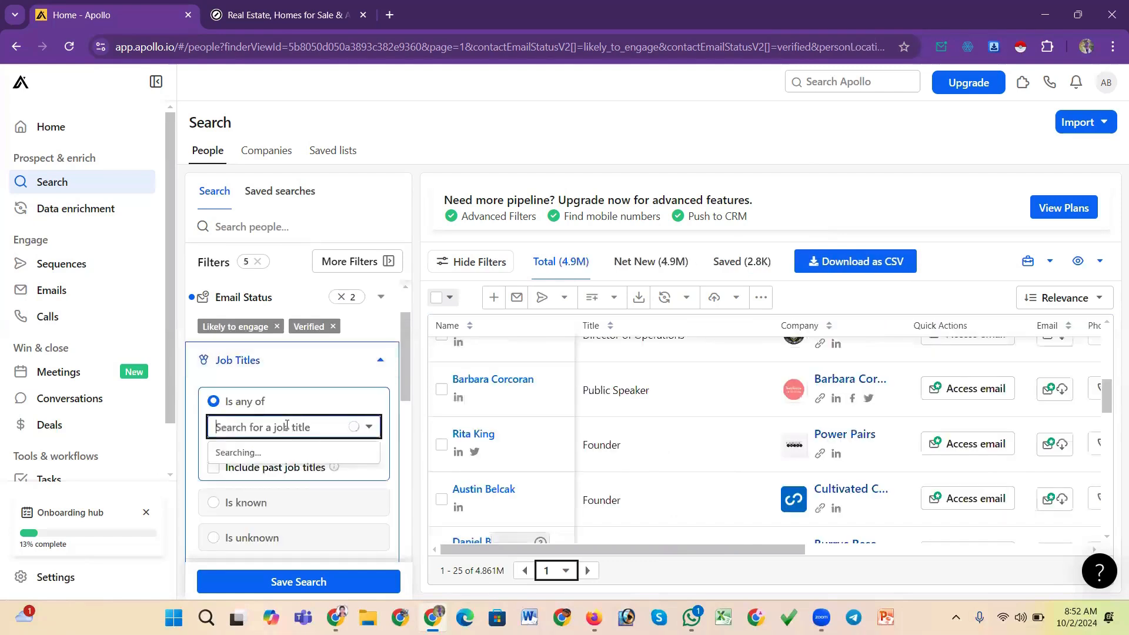
text(i)
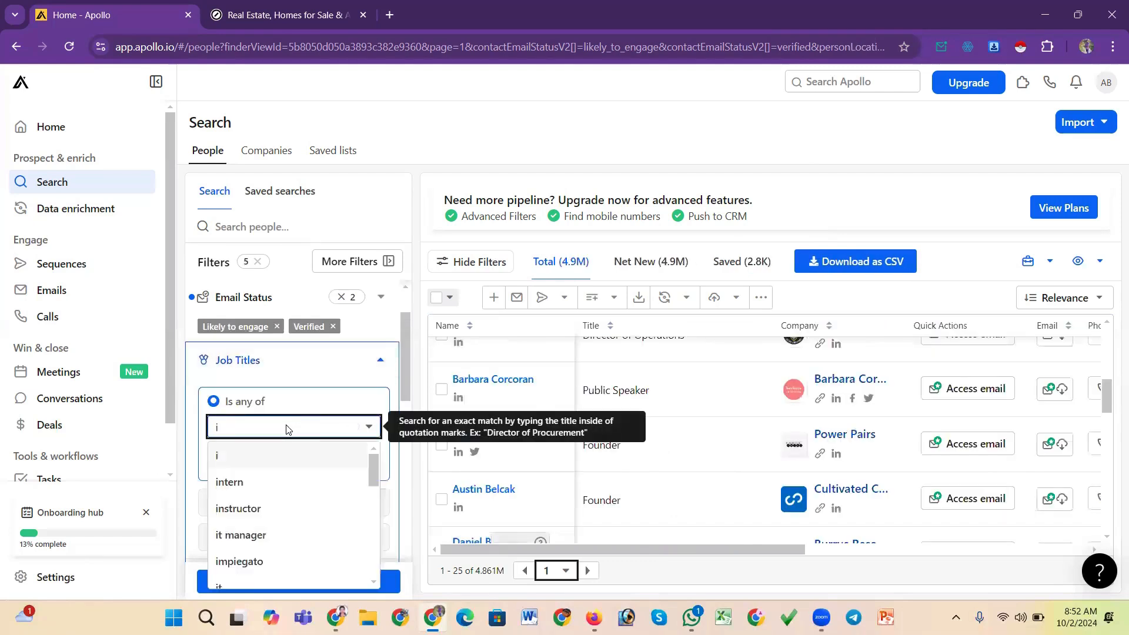
key(BackSpace)
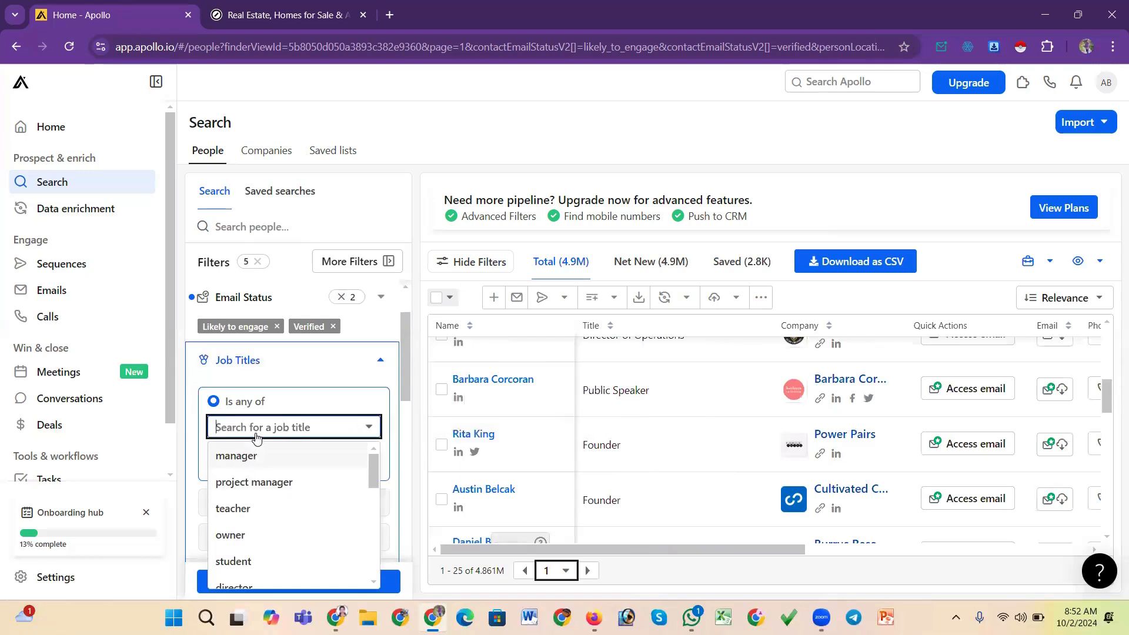
key(Return)
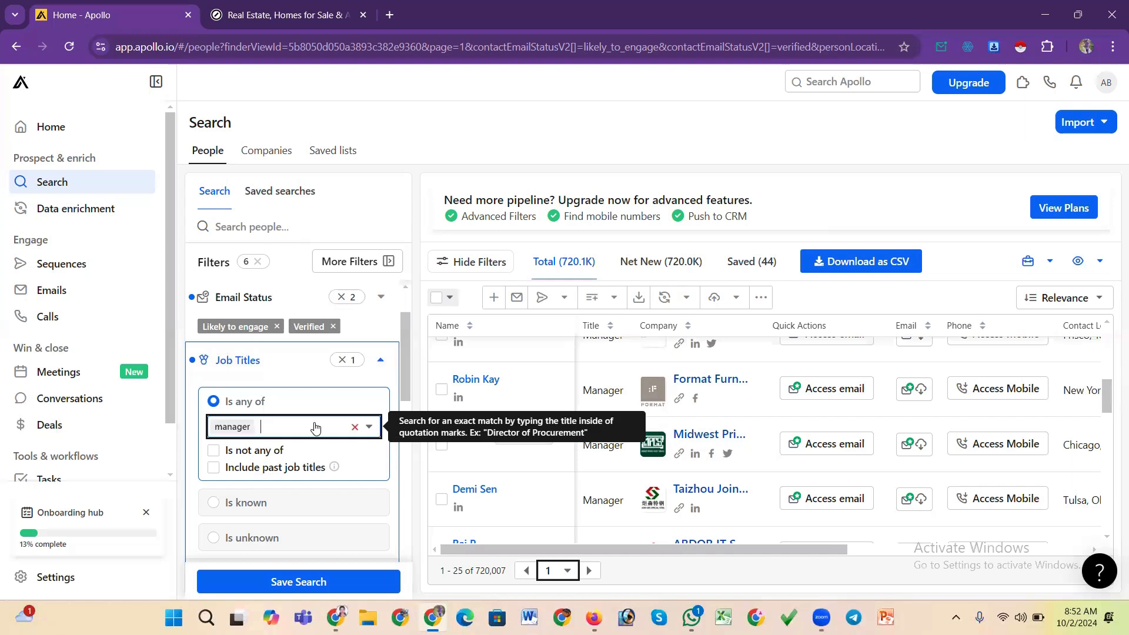
key(BackSpace)
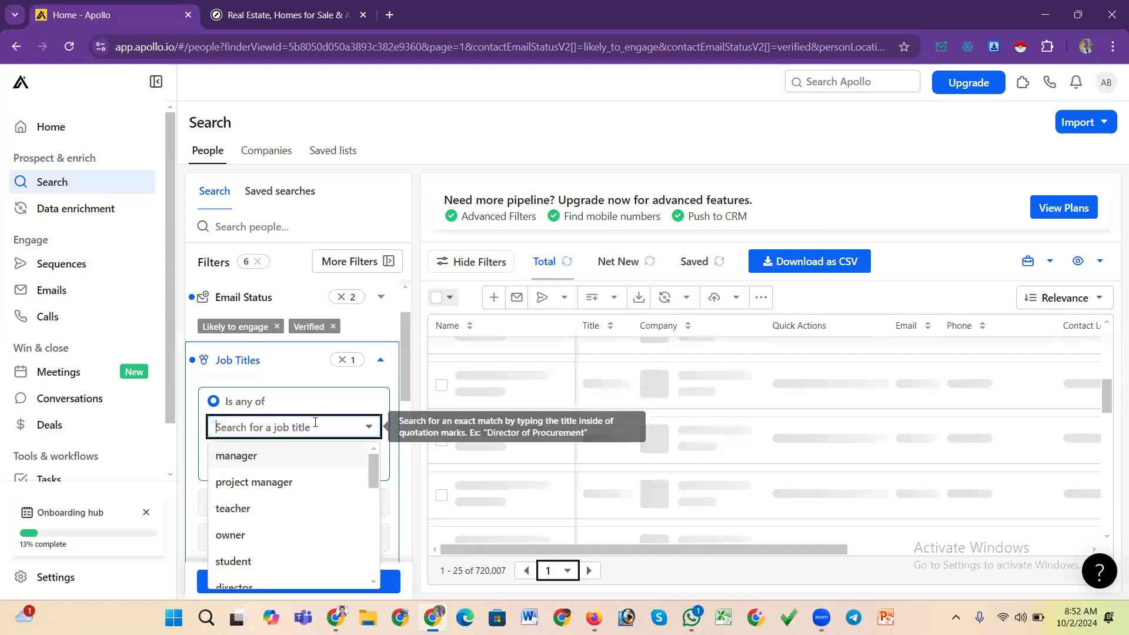
Set the job title filter back to owner
text(owner)
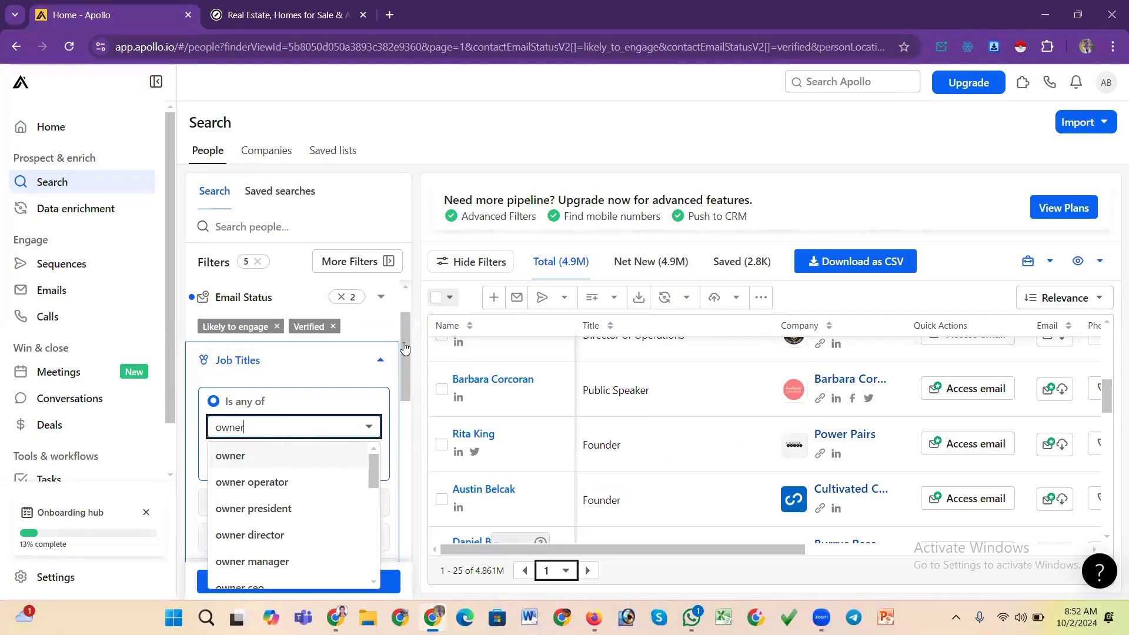
key(Return)
drag(403, 341, 408, 312)
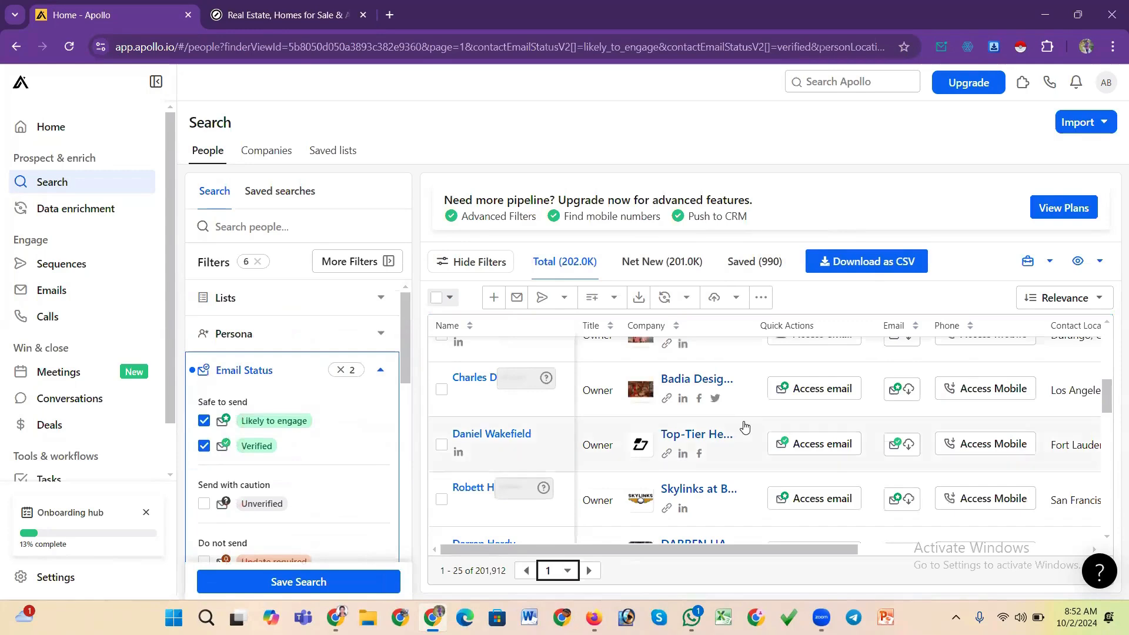
scroll(742, 427, down, 1)
scroll(742, 426, up, 3)
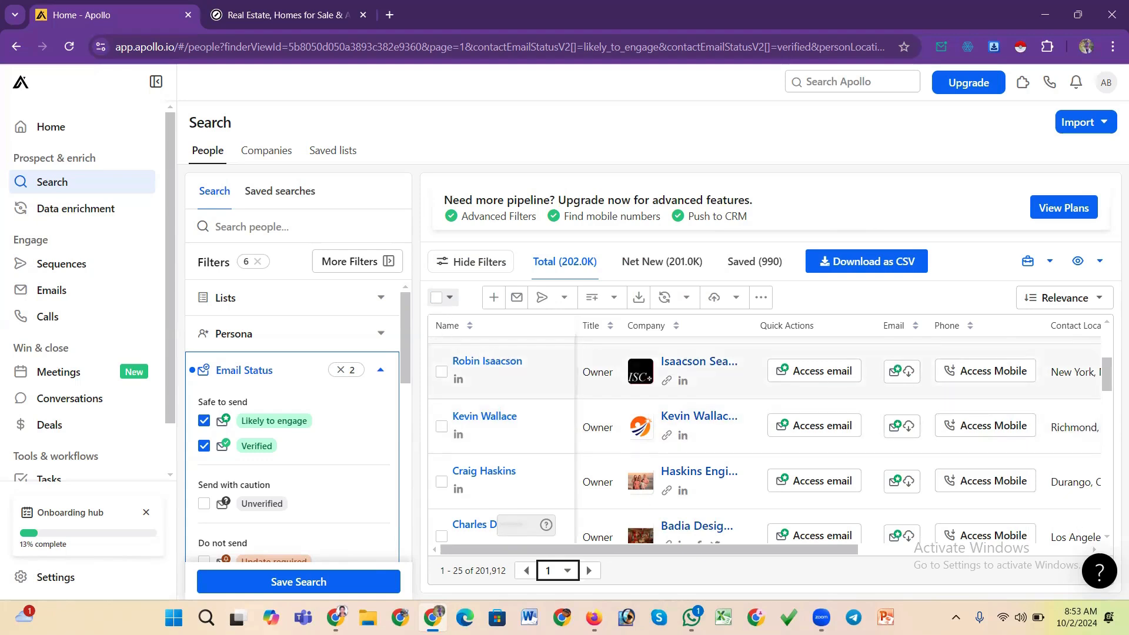
click(956, 618)
click(897, 543)
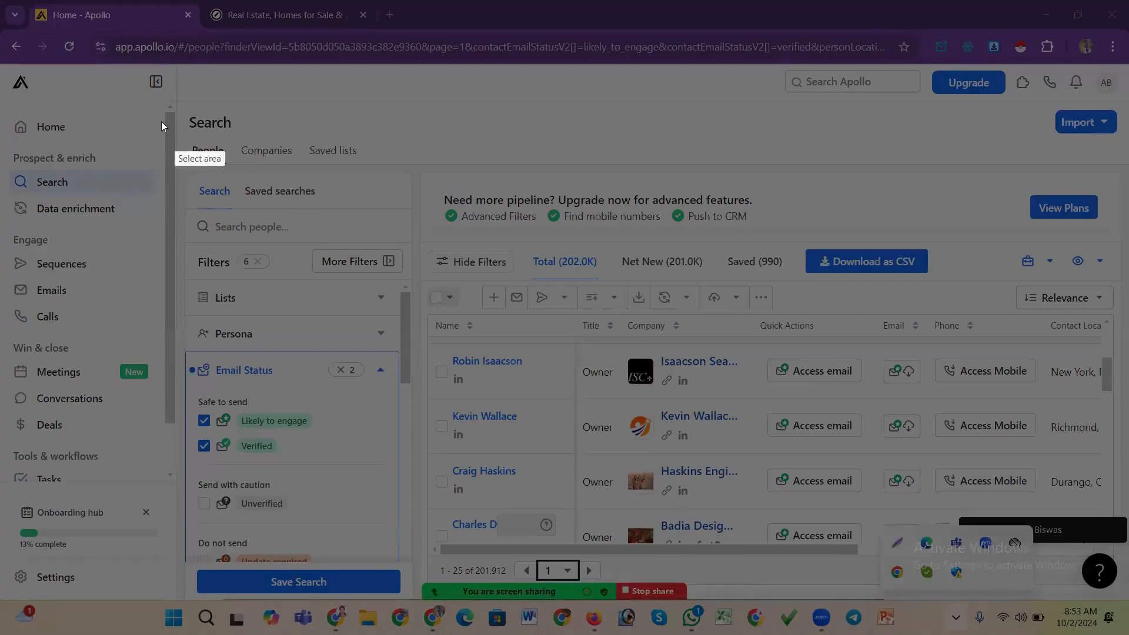
drag(156, 111, 1056, 582)
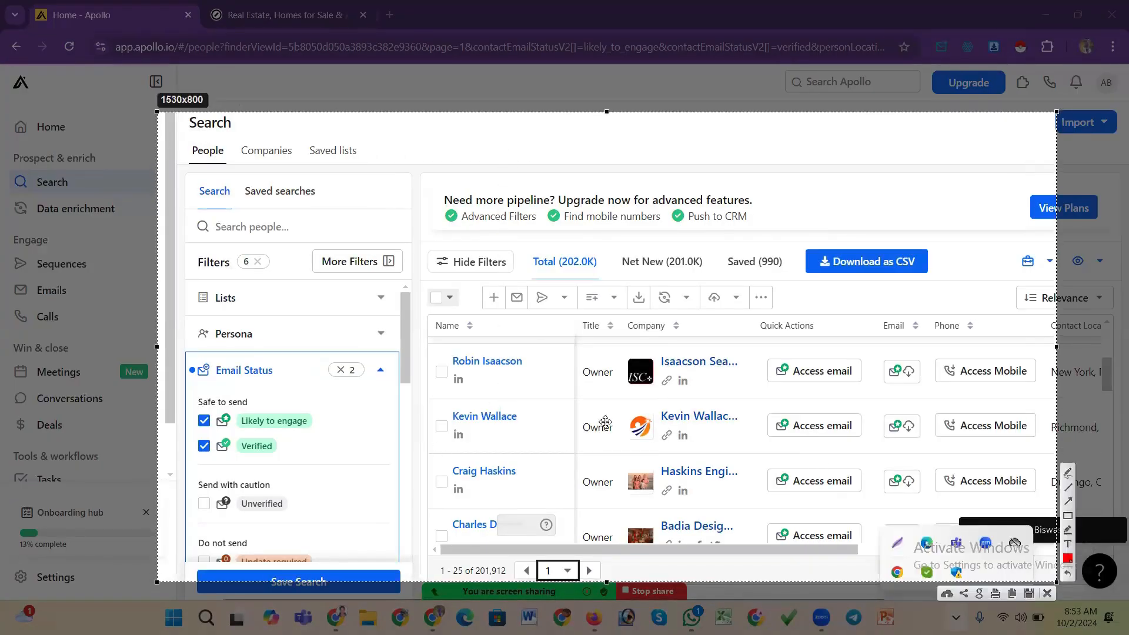
click(1067, 515)
mouse_move(379, 276)
mouse_down()
mouse_move(413, 339)
mouse_move(794, 324)
mouse_up()
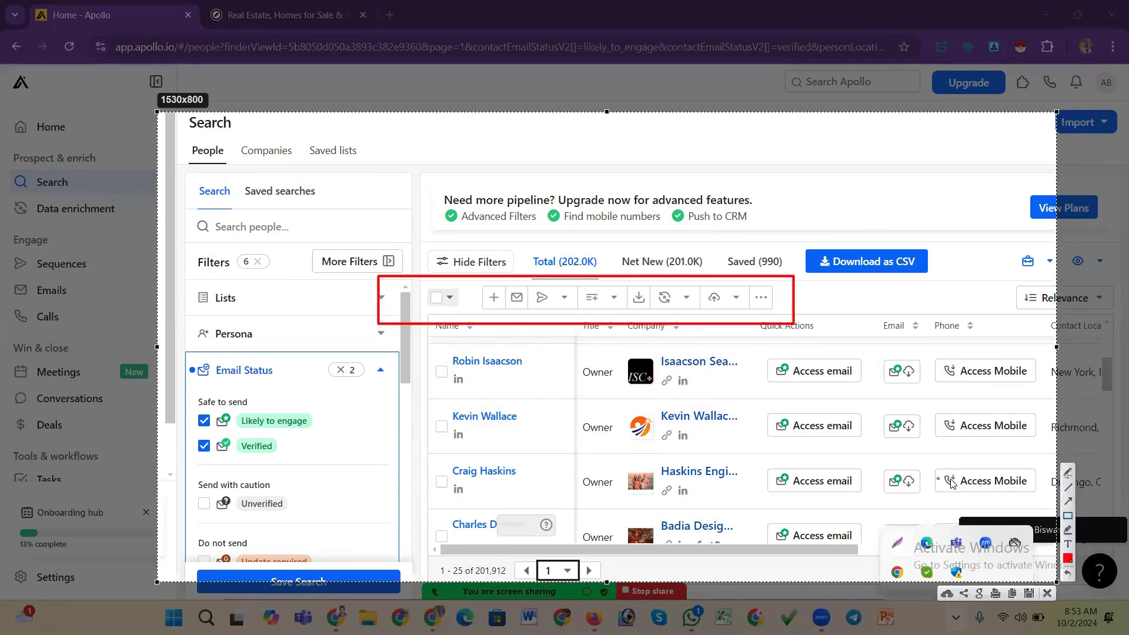
click(1068, 501)
drag(354, 443, 431, 313)
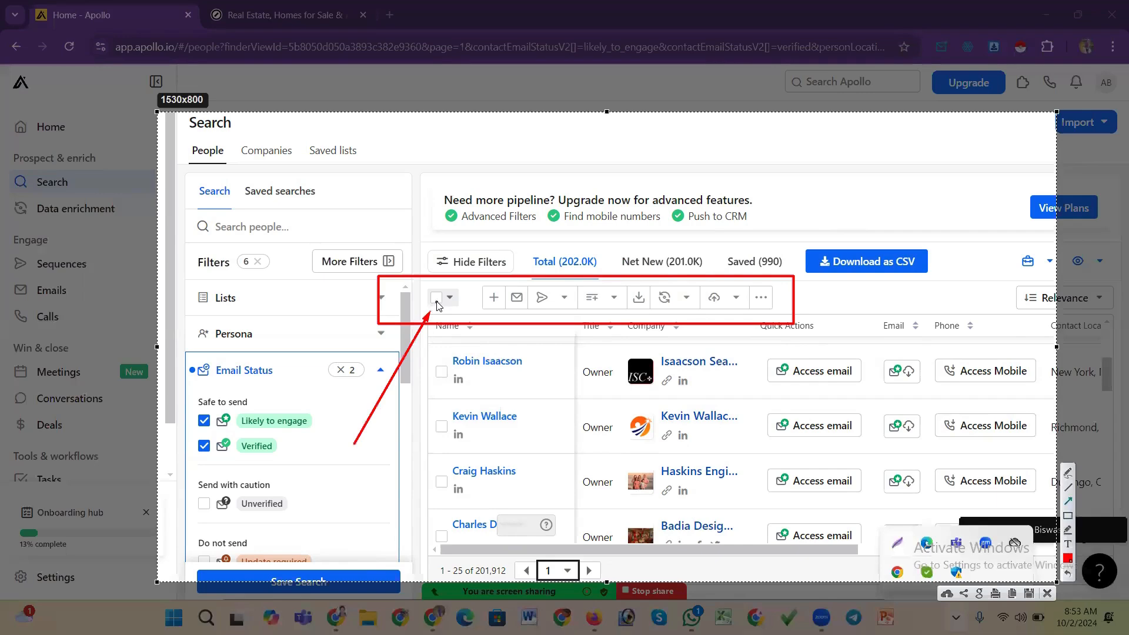
click(1047, 595)
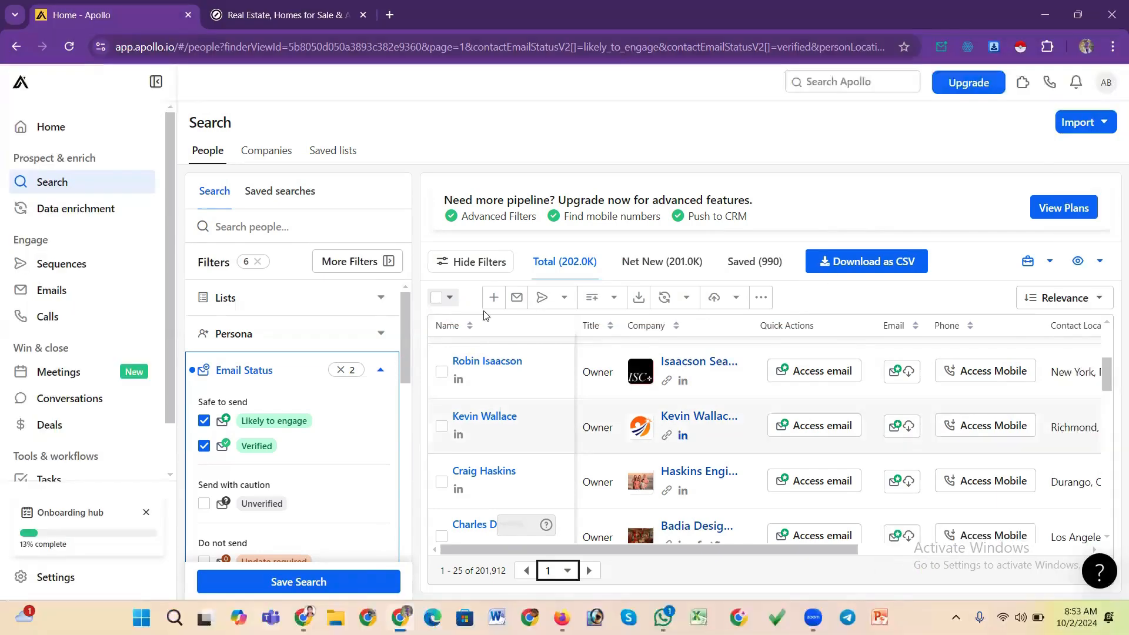
Open the advanced selection options and set the number of people to select to 24
click(437, 301)
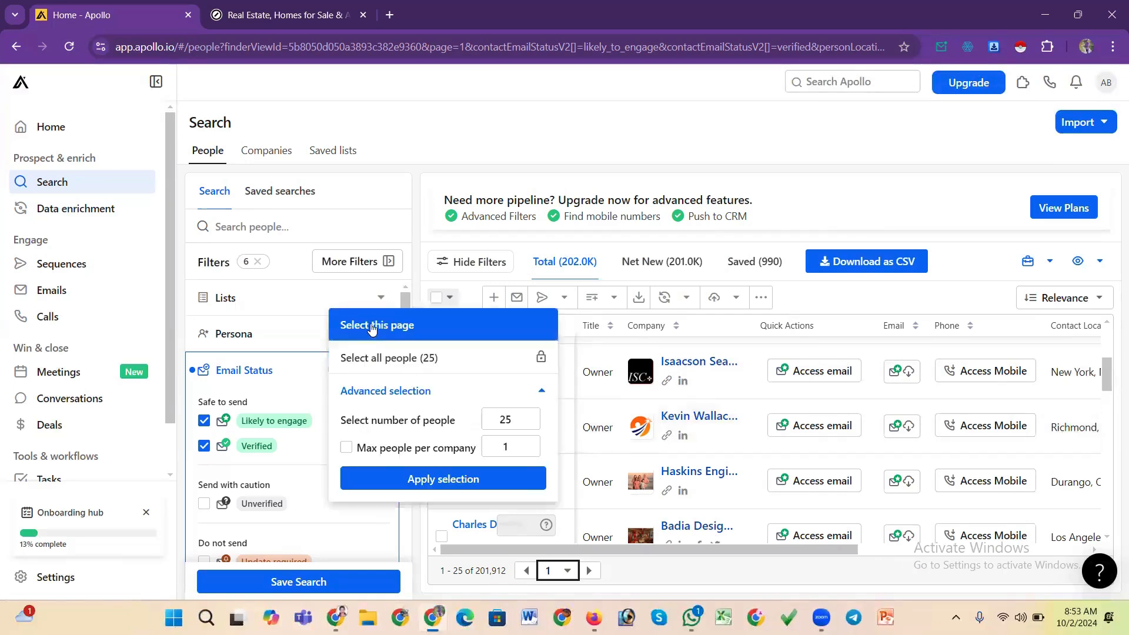
scroll(728, 383, down, 3)
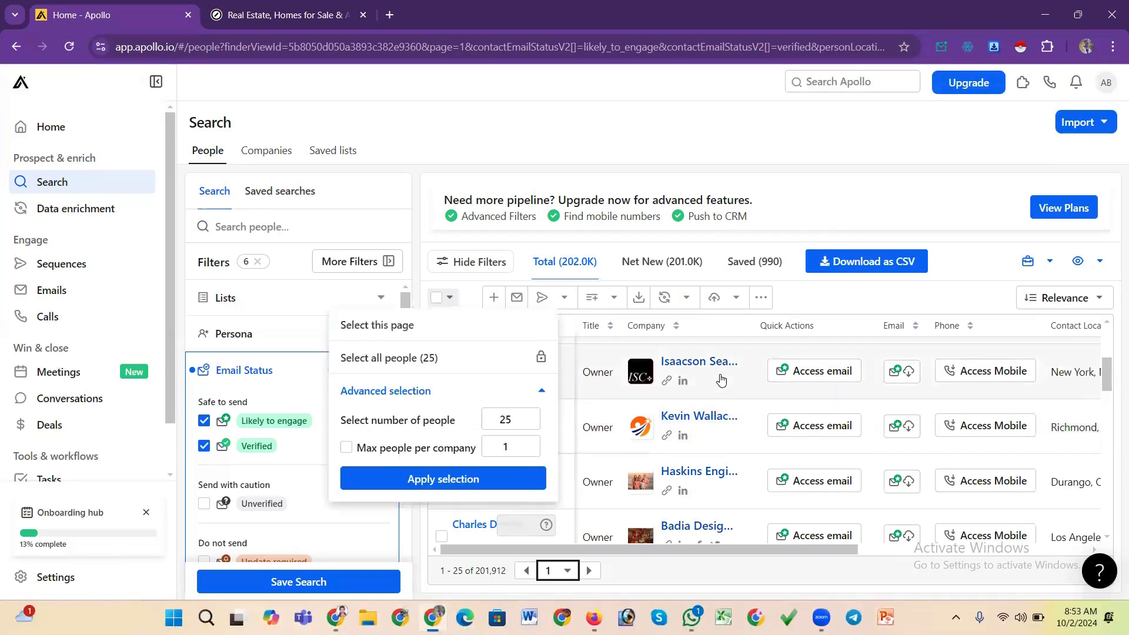
scroll(719, 389, down, 5)
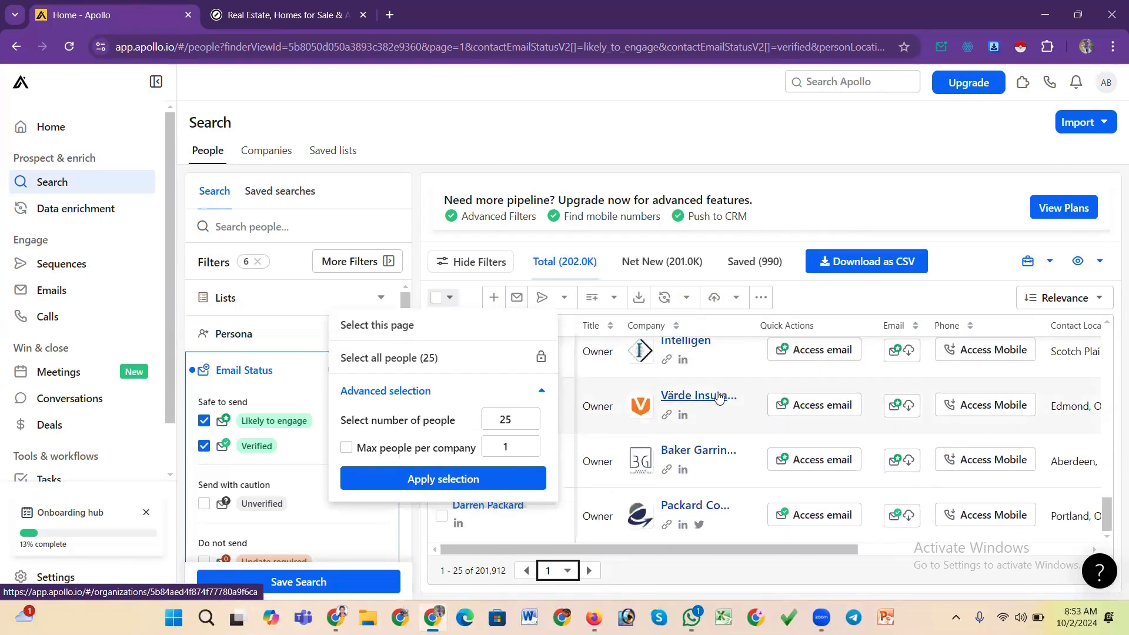
scroll(719, 398, up, 2)
scroll(718, 397, up, 10)
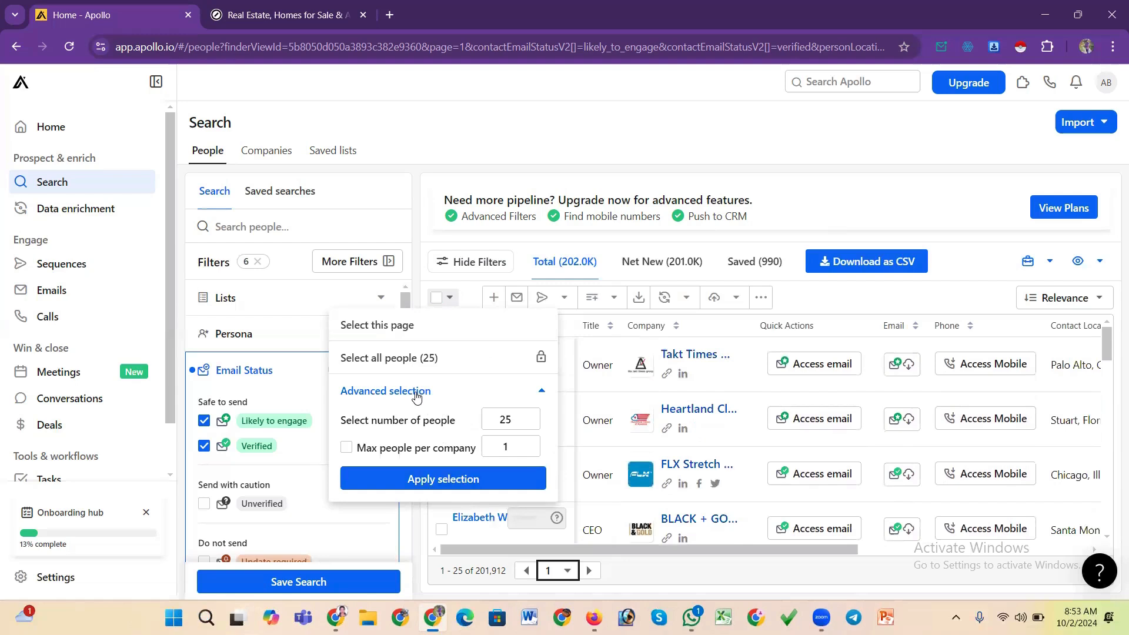
click(502, 419)
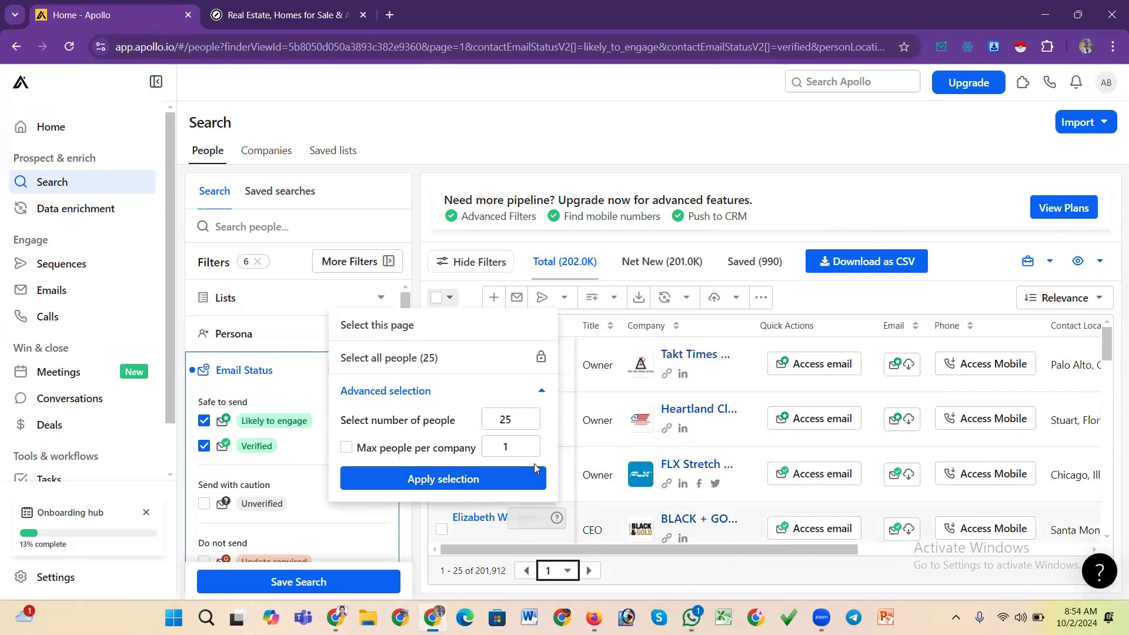
click(527, 427)
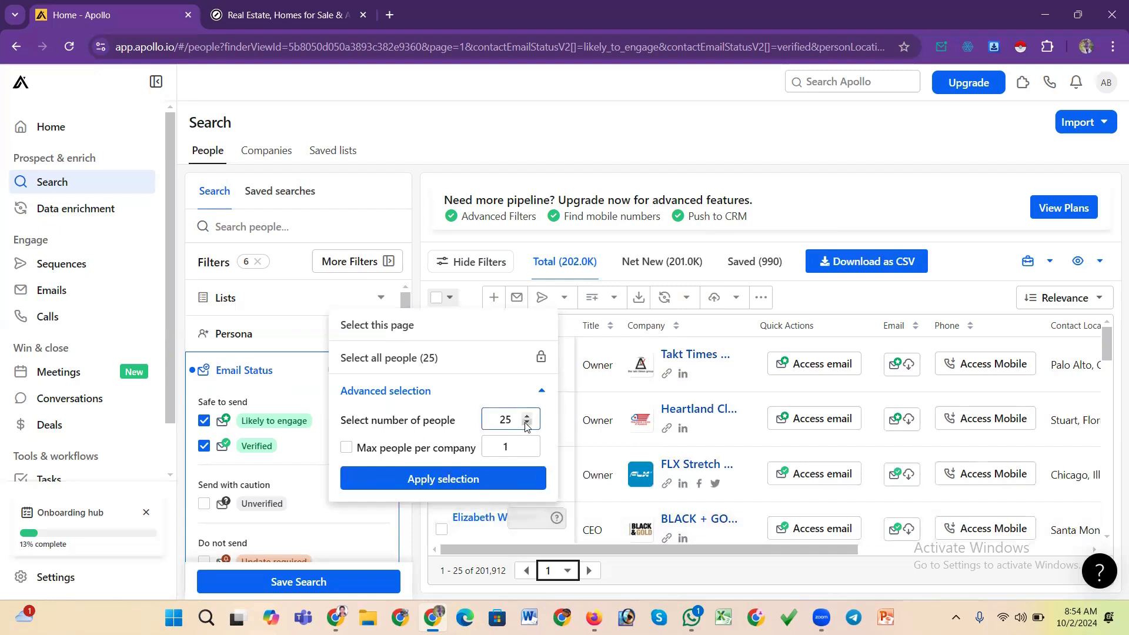
click(528, 425)
click(527, 415)
click(527, 414)
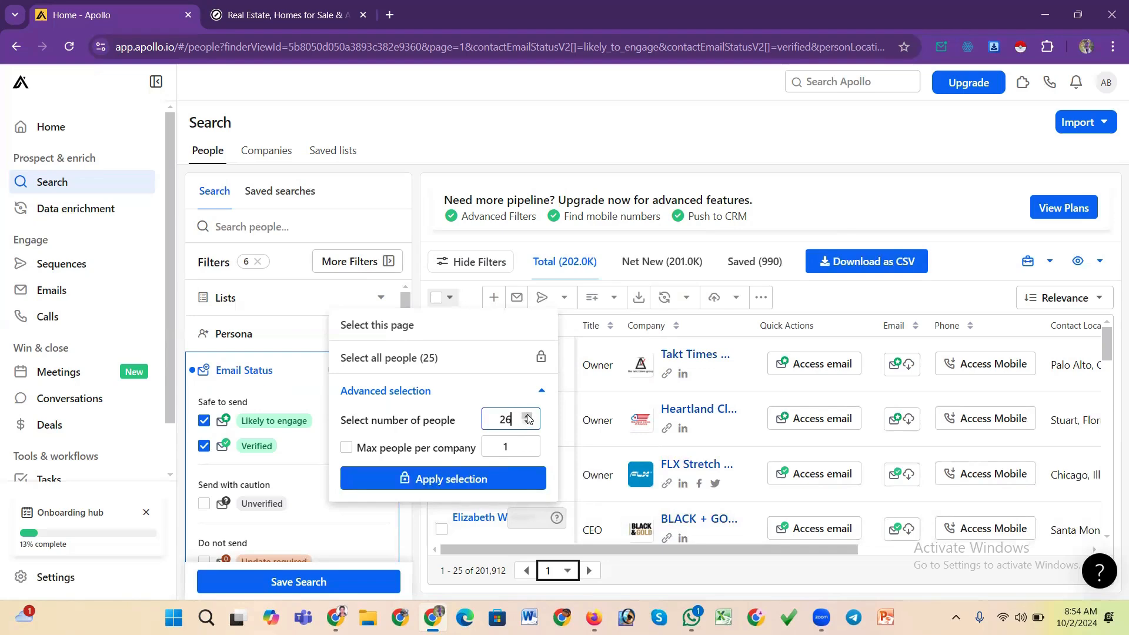
click(527, 424)
click(527, 424)
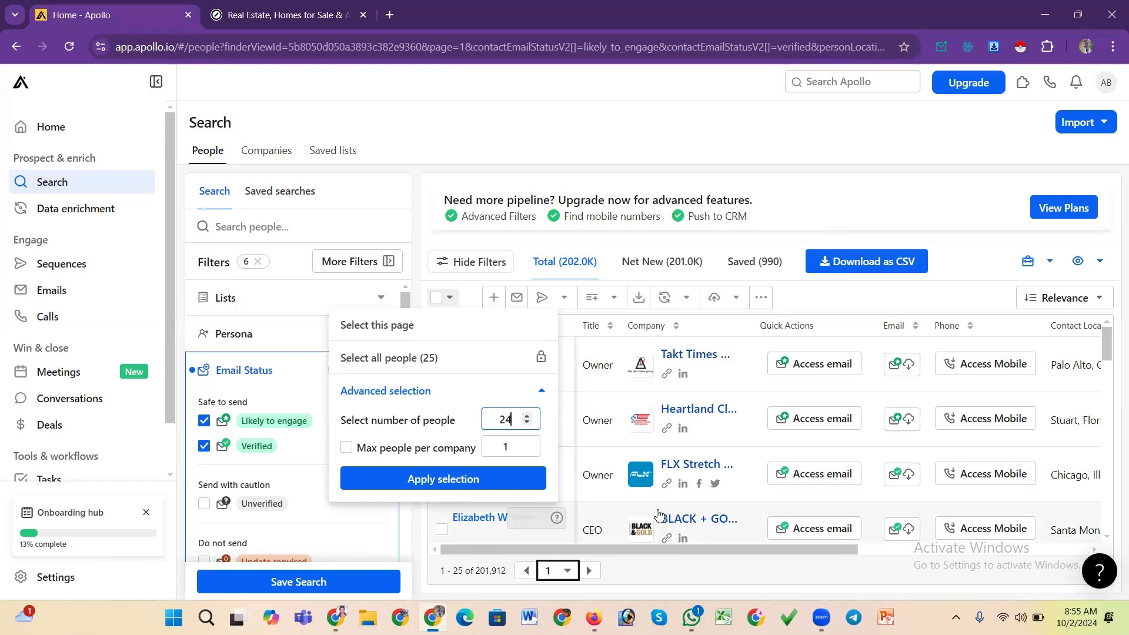
Try enabling the max people per company limit, then switch it off again
click(347, 449)
click(514, 447)
double_click(494, 447)
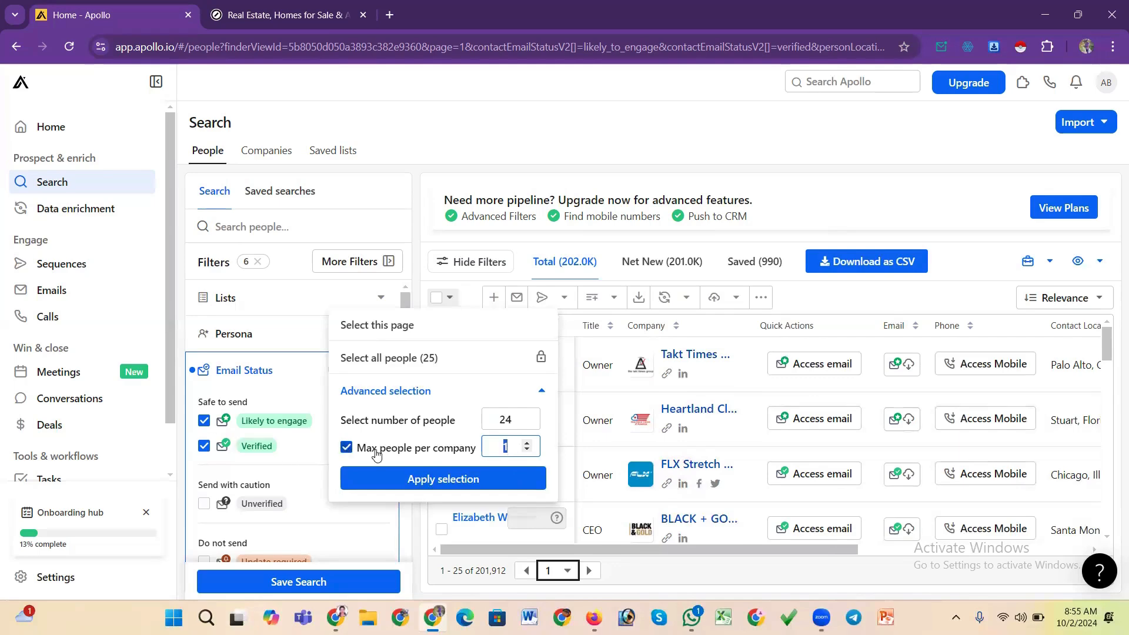
click(346, 448)
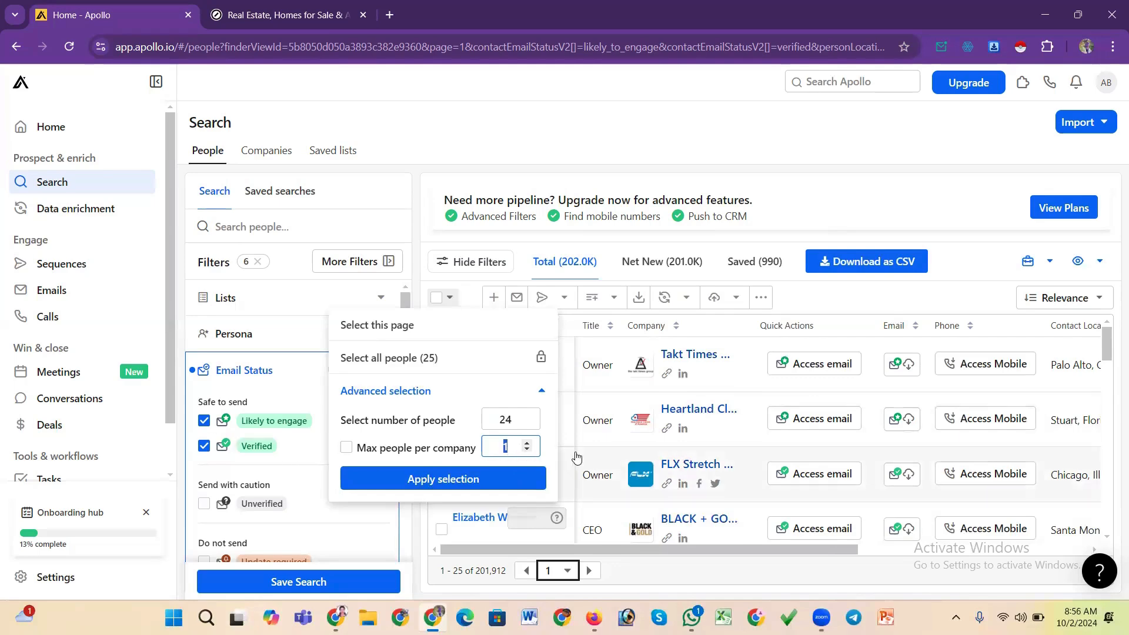
click(512, 445)
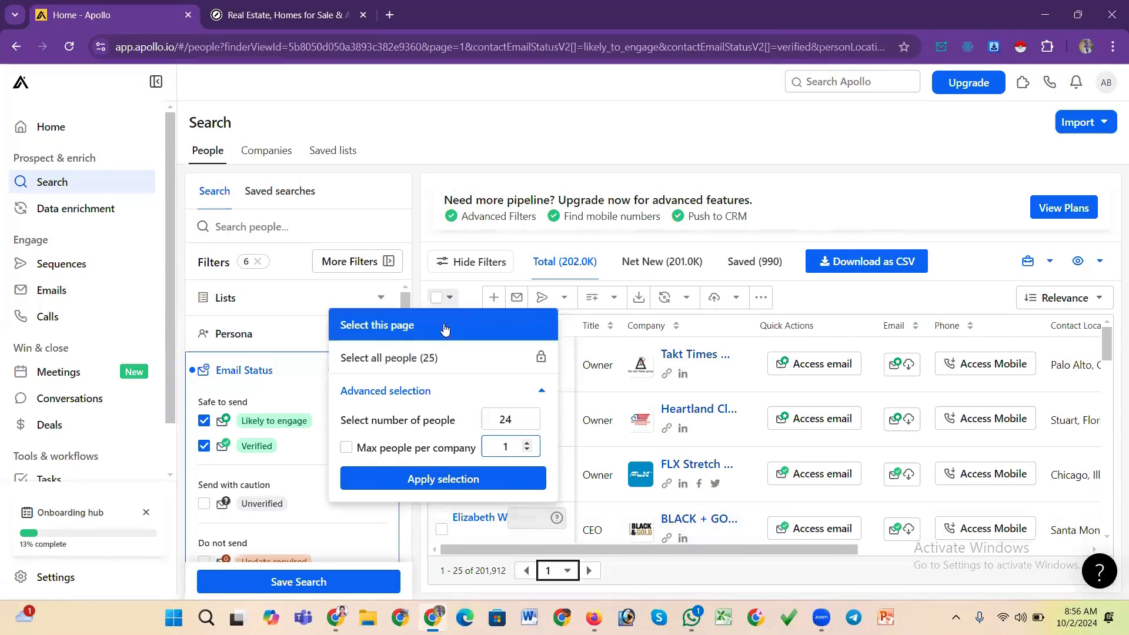
Apply the advanced selection to select 24 people in the results
click(439, 301)
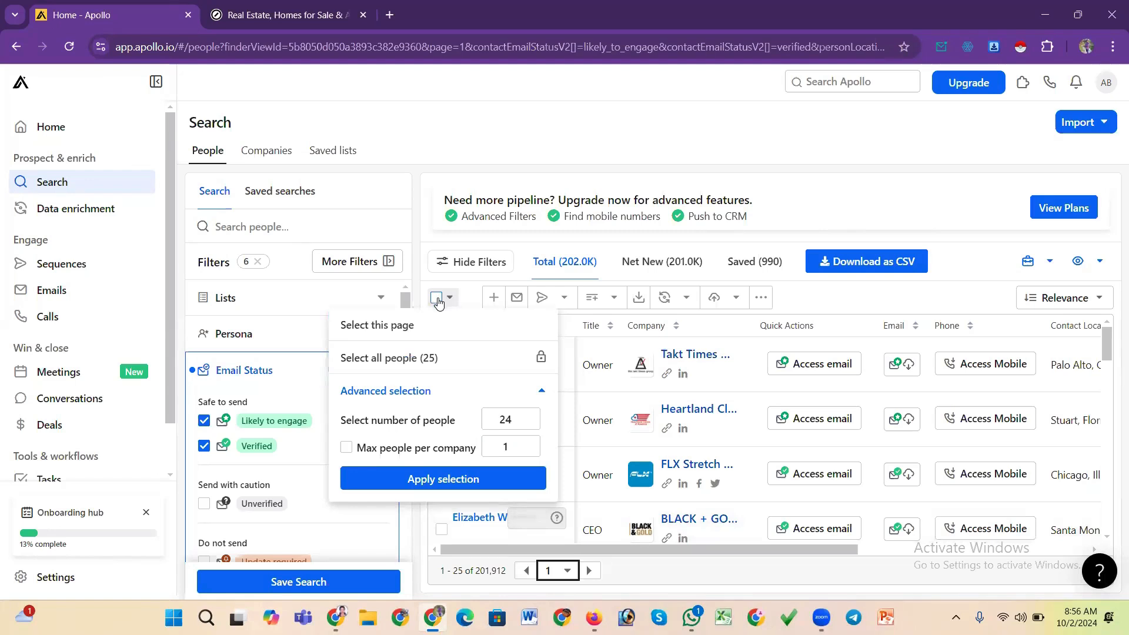
click(513, 449)
click(453, 479)
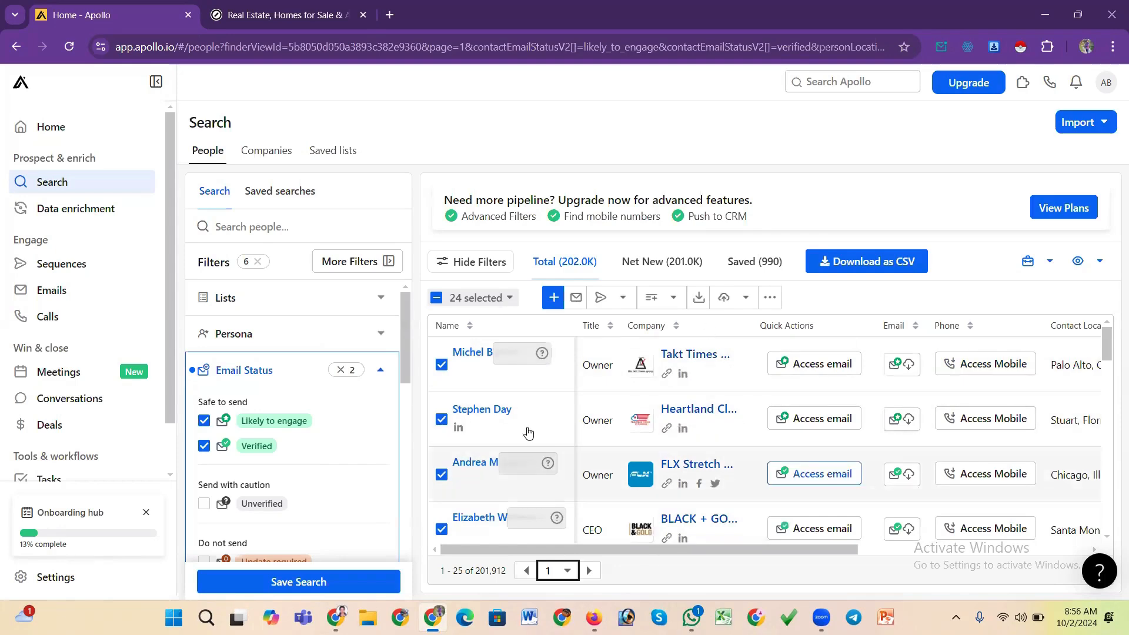
Try to save the selected contacts to a new list named TII=101
click(553, 300)
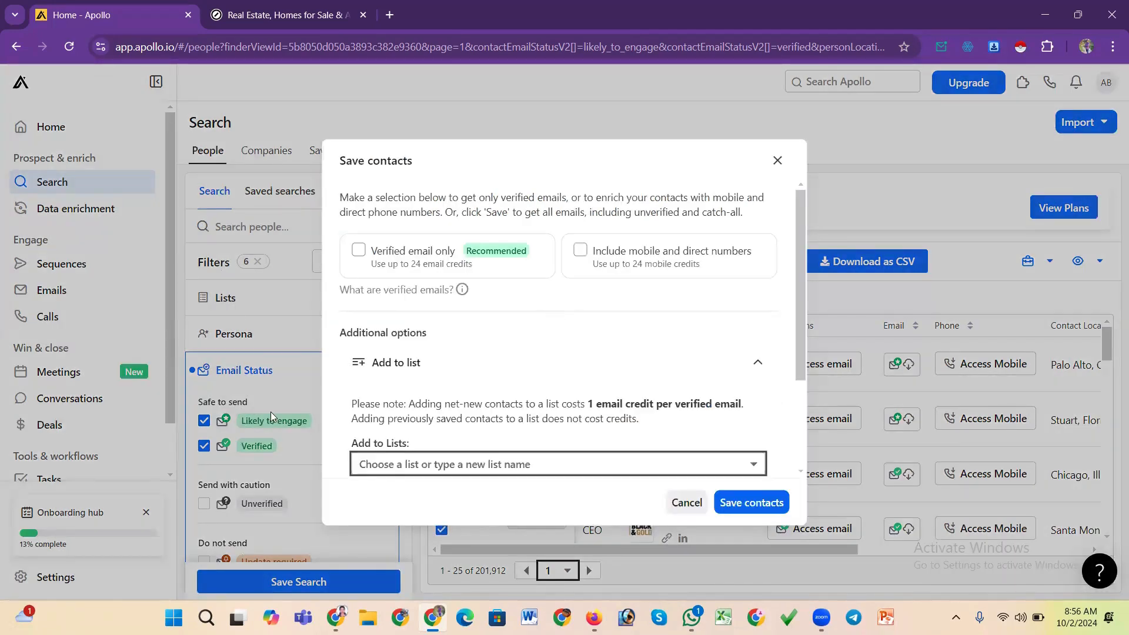
click(432, 466)
text(T)
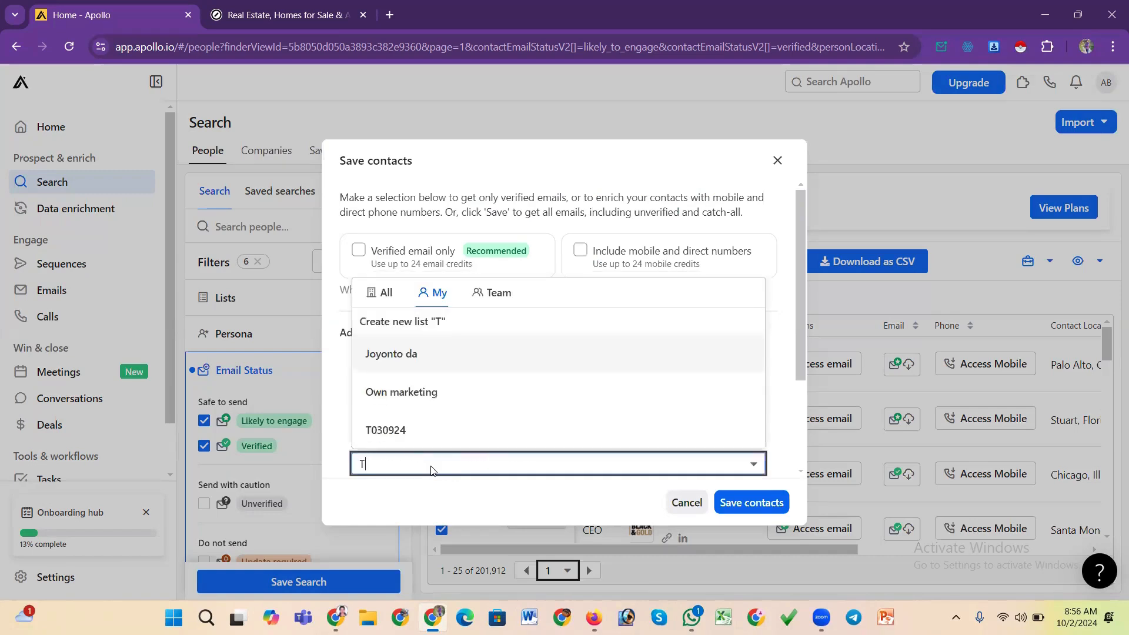
text(II)
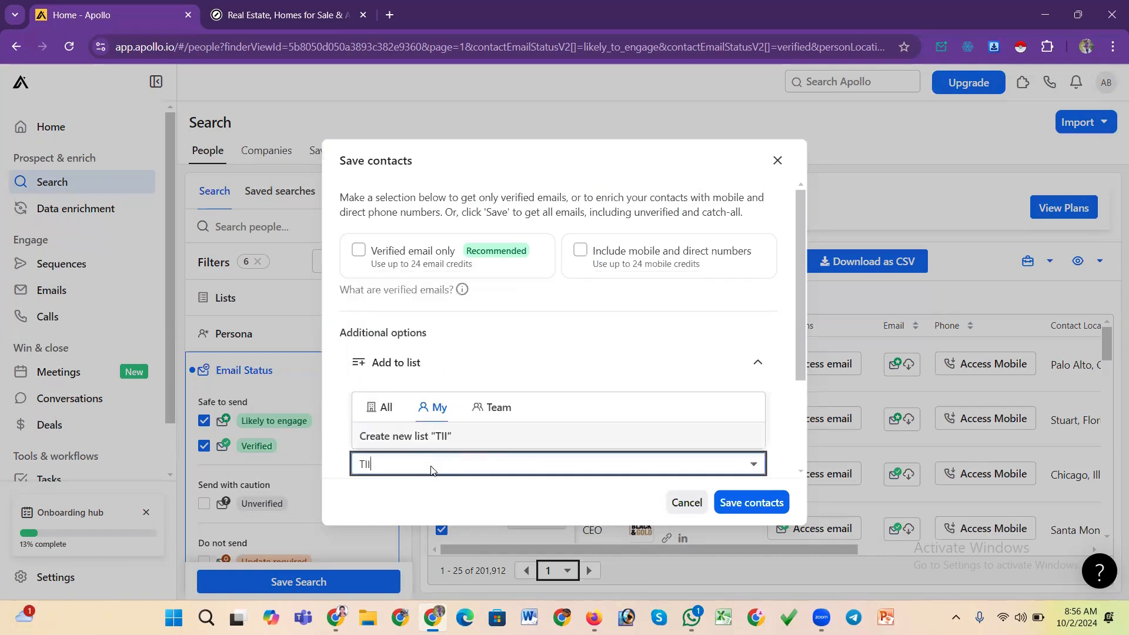
text(=101)
click(743, 506)
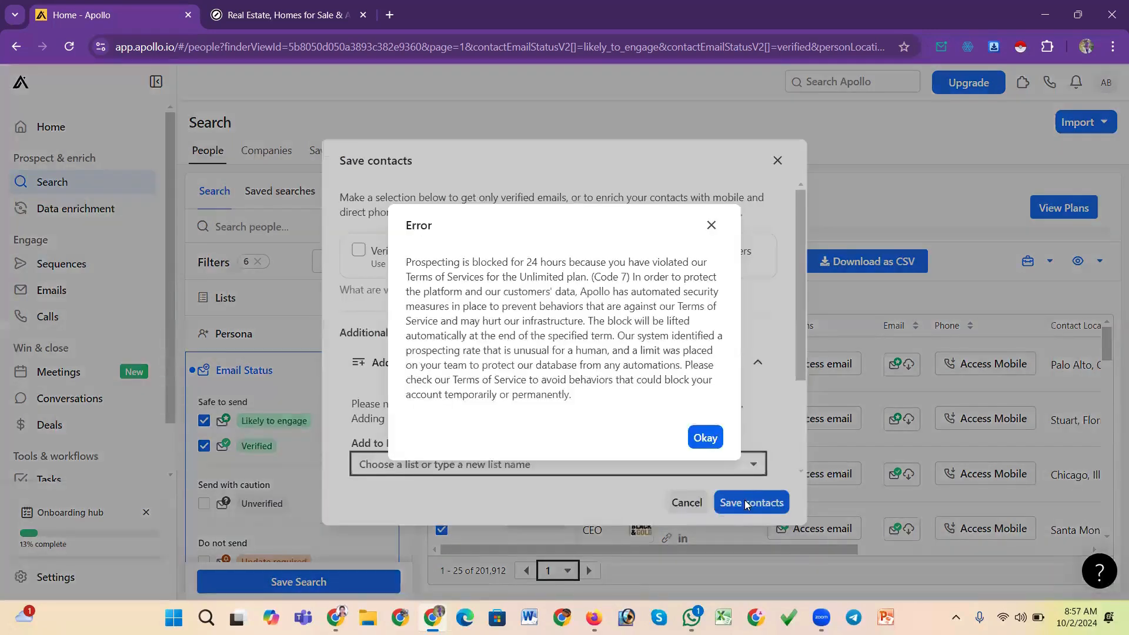
Dismiss the error, close the save dialog and review the saved people lists
click(711, 225)
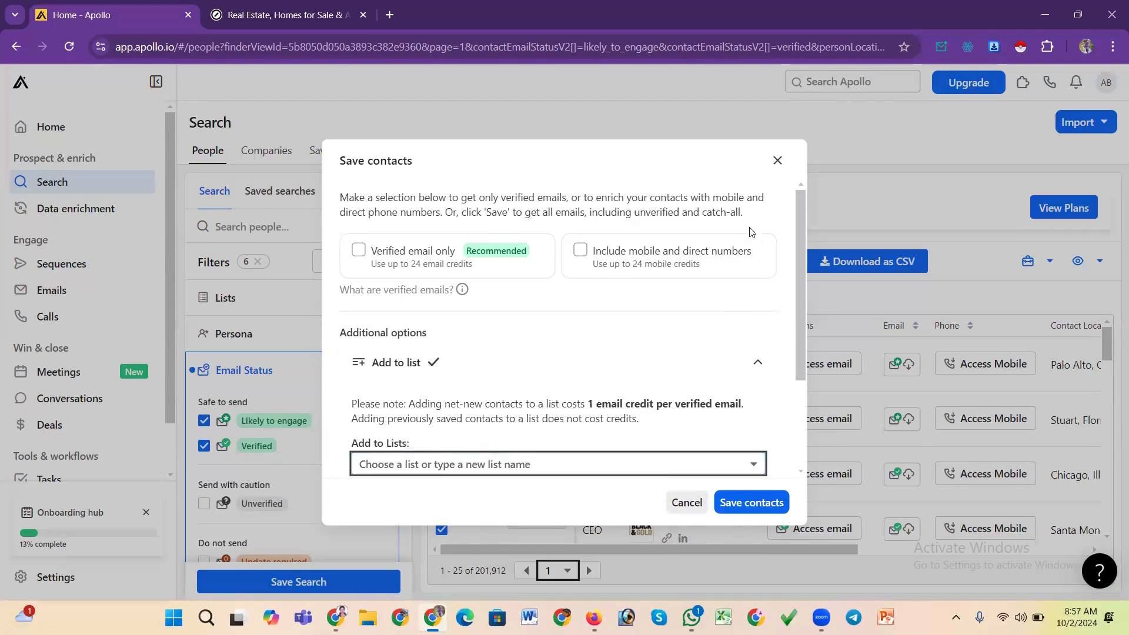
click(777, 162)
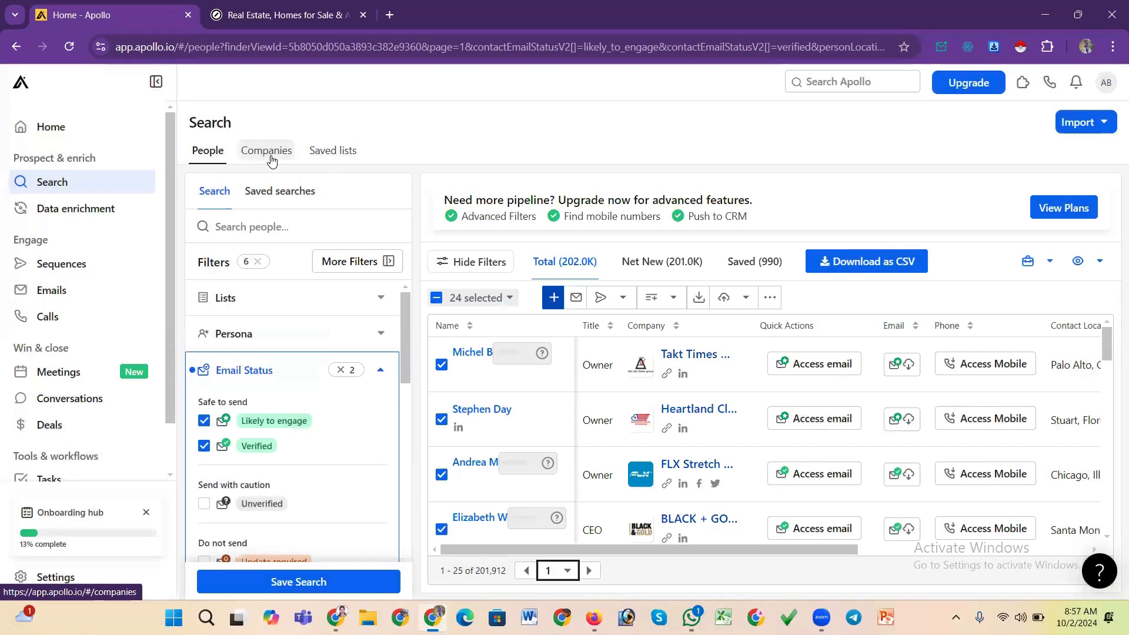
click(333, 158)
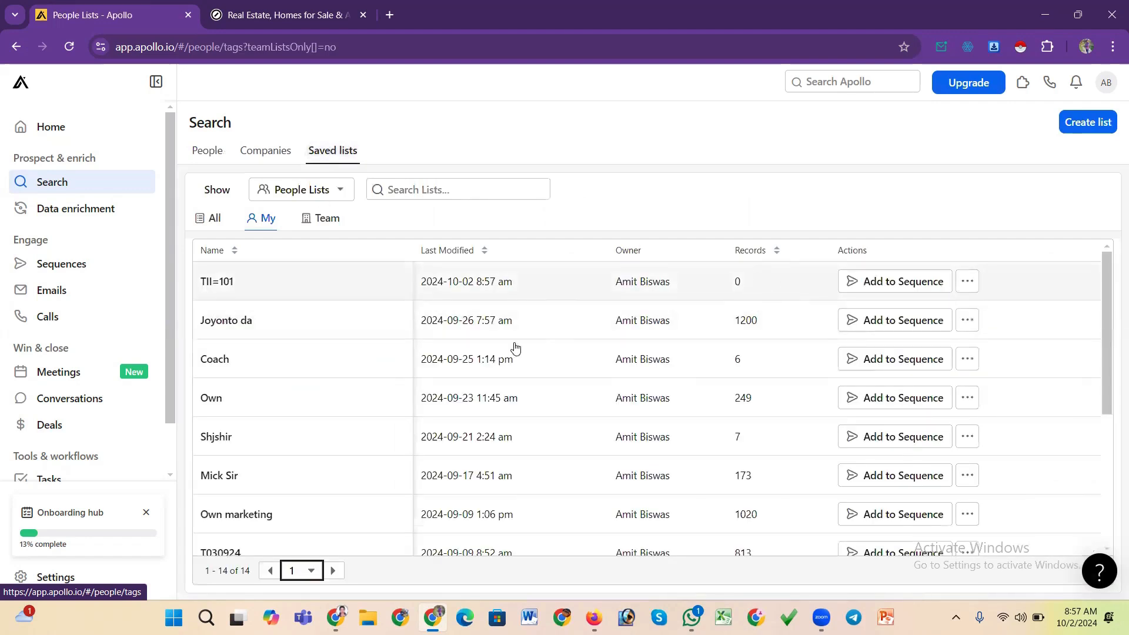
scroll(268, 355, down, 2)
scroll(260, 359, up, 2)
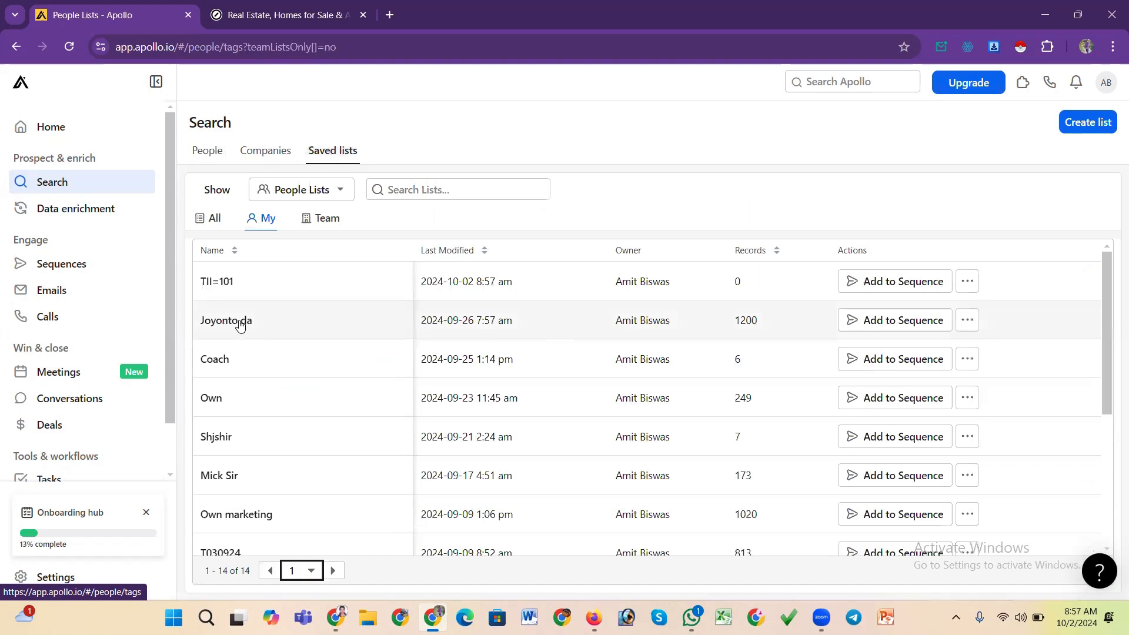
click(240, 323)
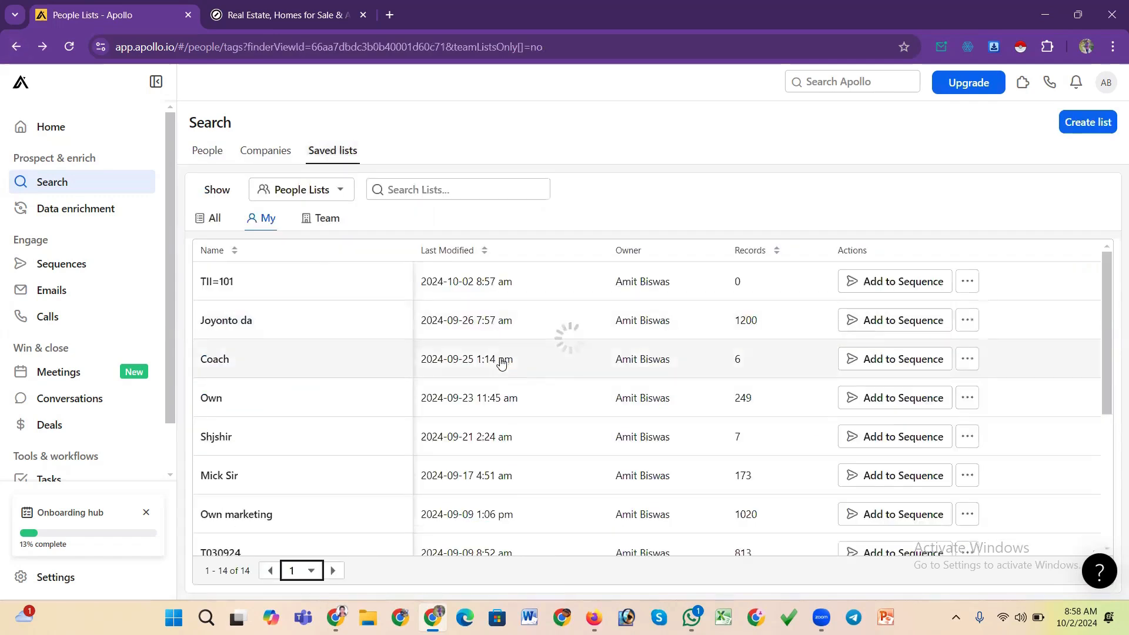
click(14, 47)
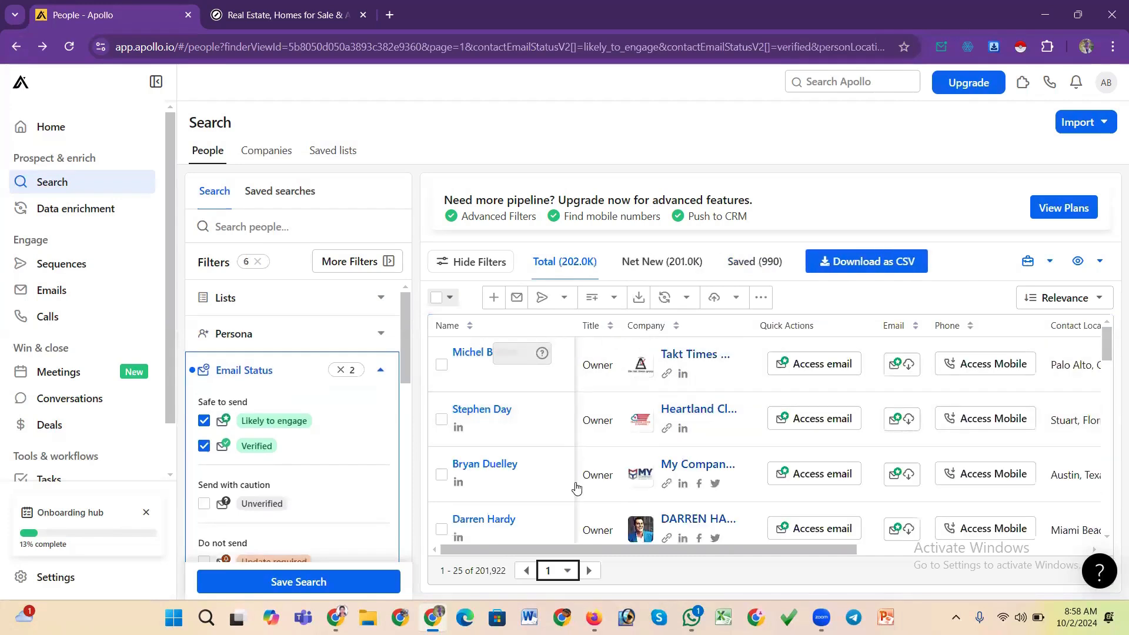
Switch the people results to the Net New tab
scroll(577, 491, down, 1)
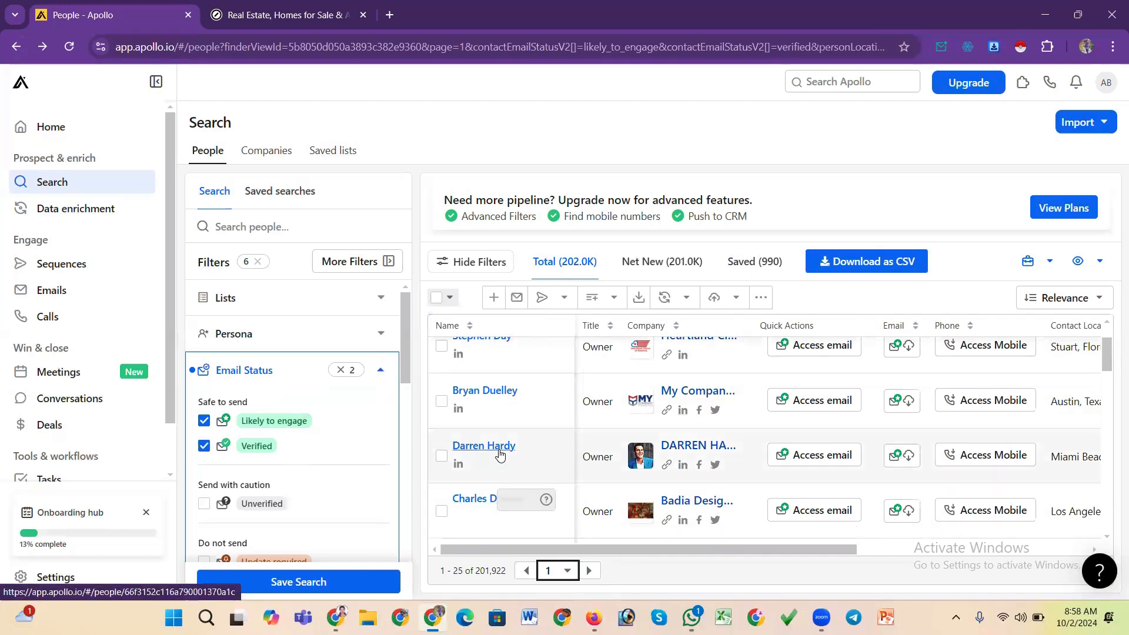
scroll(501, 452, down, 1)
scroll(502, 450, up, 3)
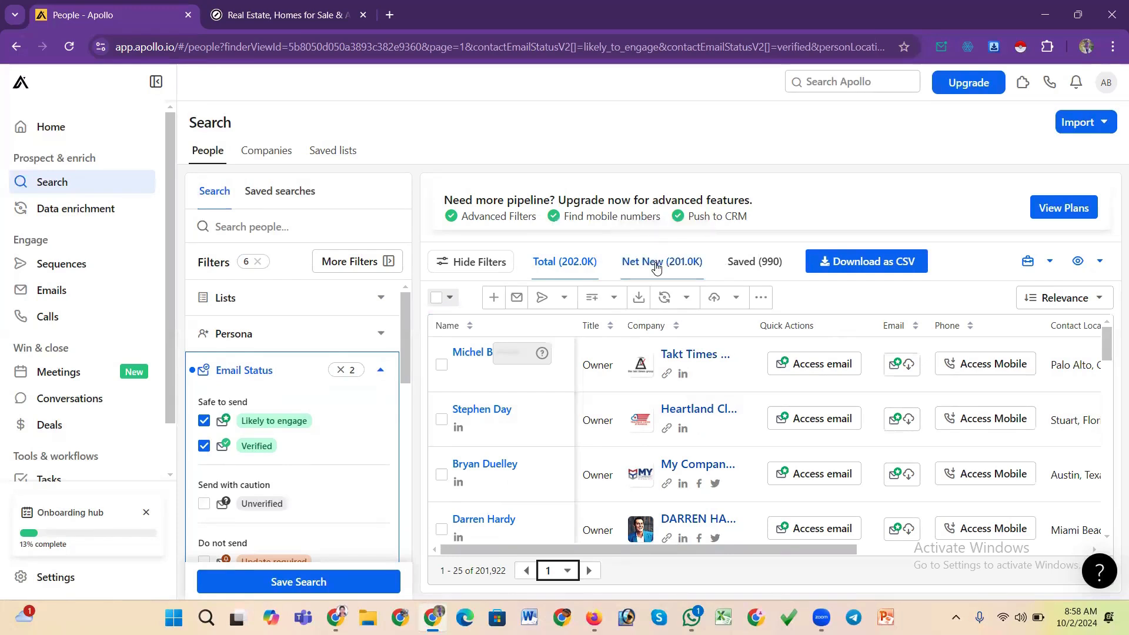
click(657, 267)
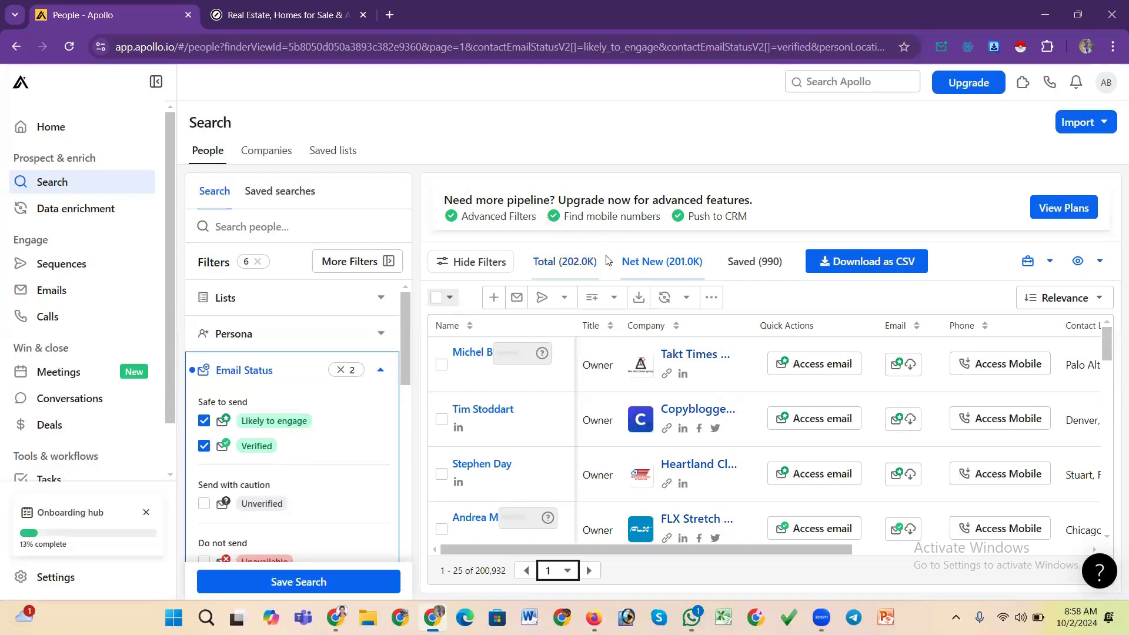
click(570, 262)
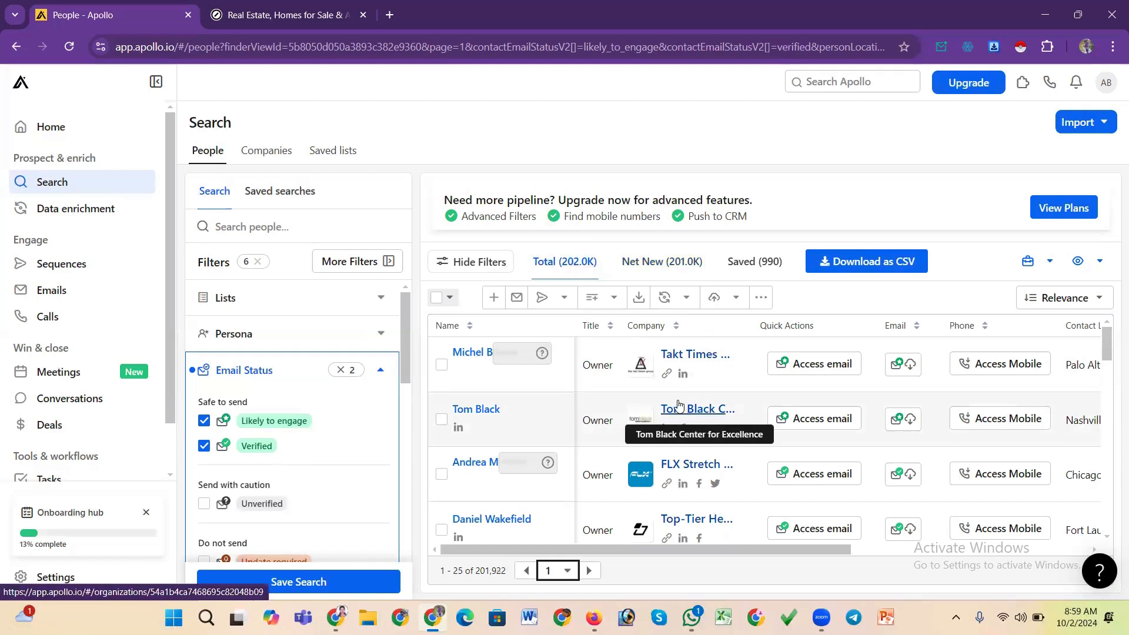
click(656, 266)
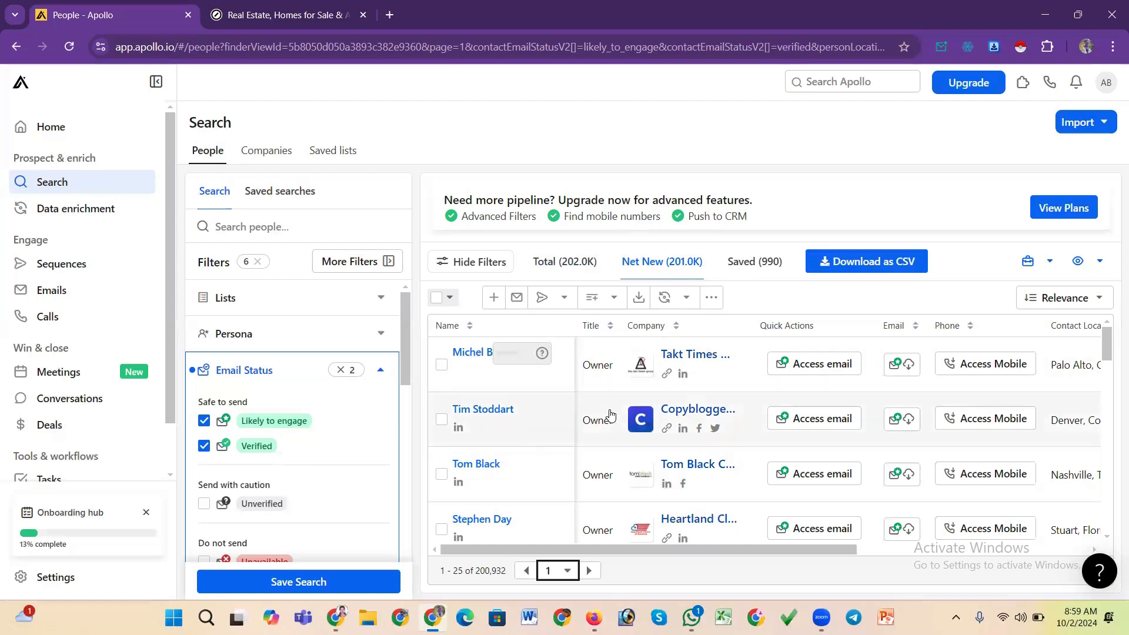
scroll(611, 414, down, 2)
scroll(612, 411, up, 2)
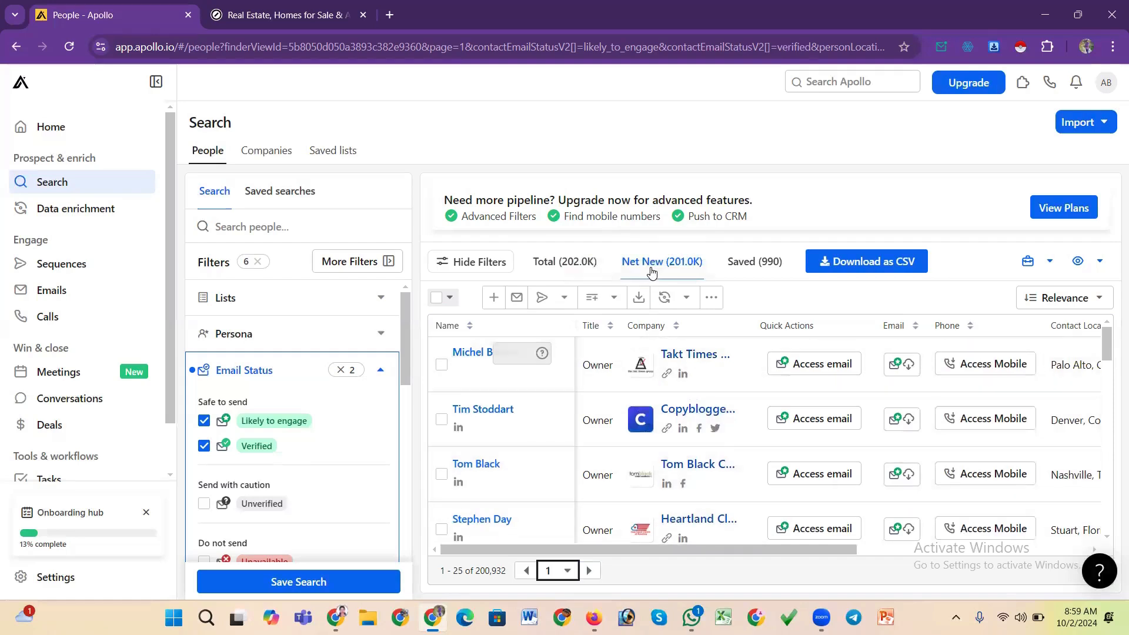
Sort the results by name and apply an advanced selection of 24 people
click(448, 327)
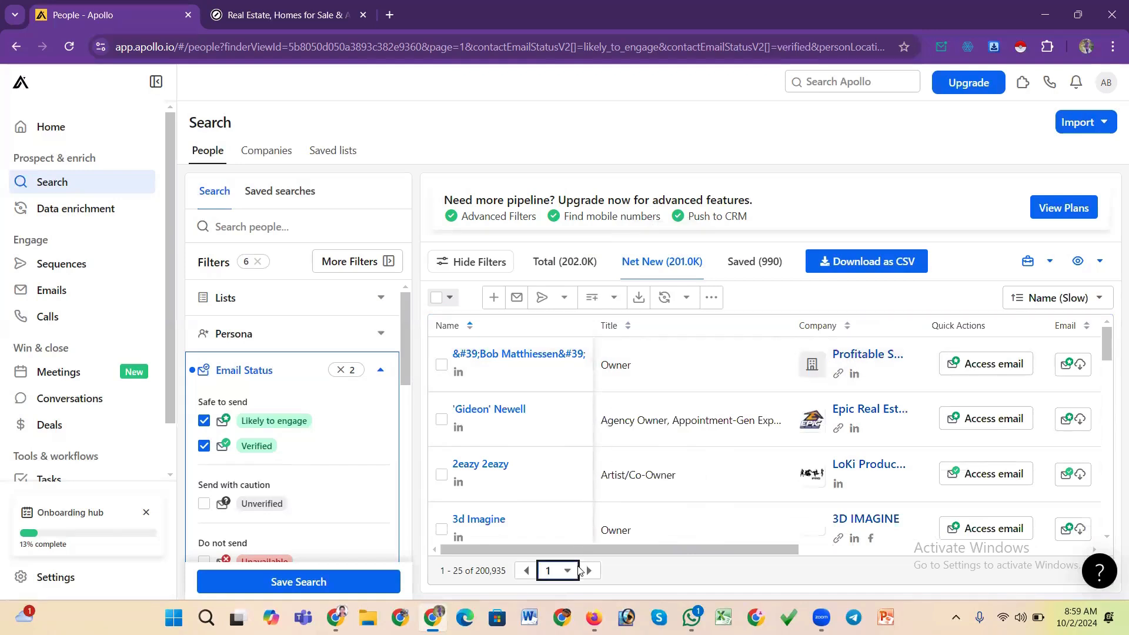
click(438, 300)
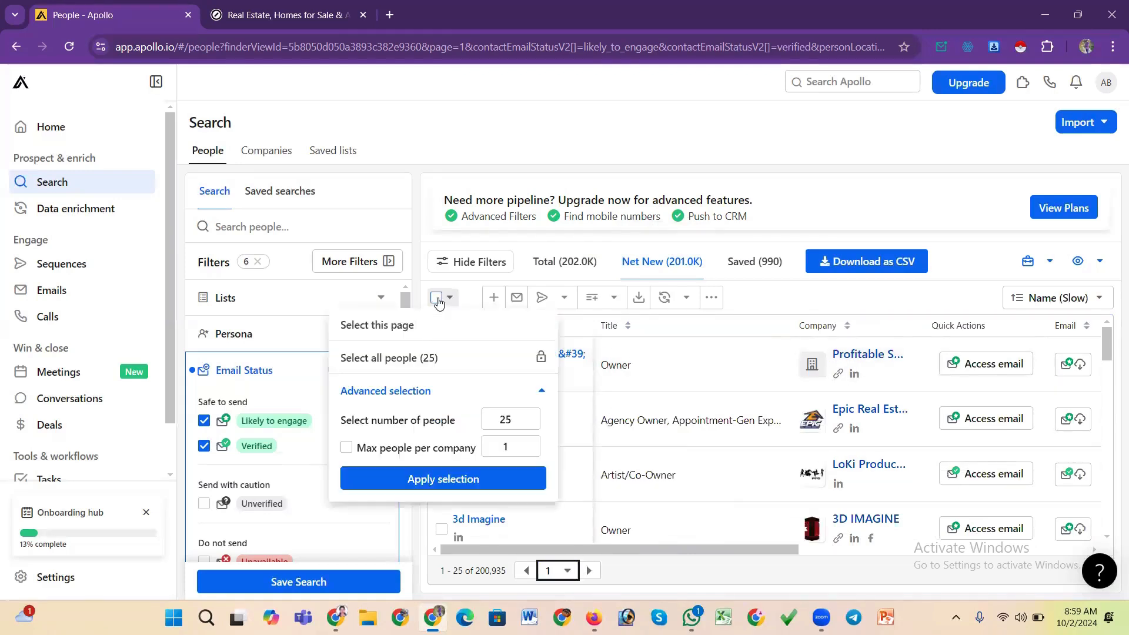
click(527, 423)
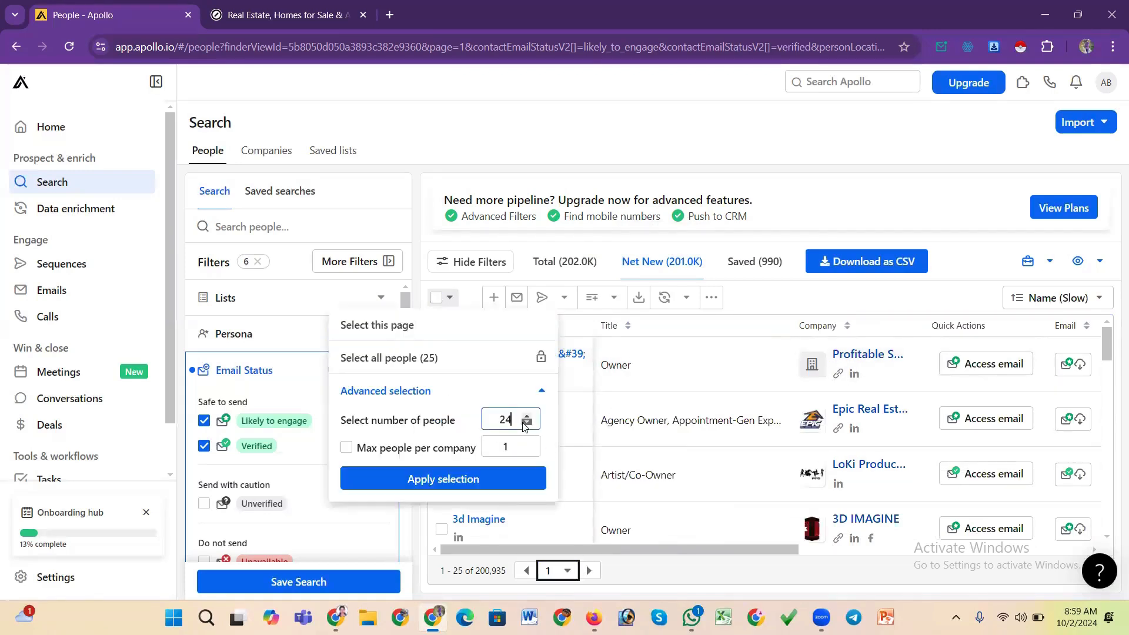
click(478, 481)
click(477, 480)
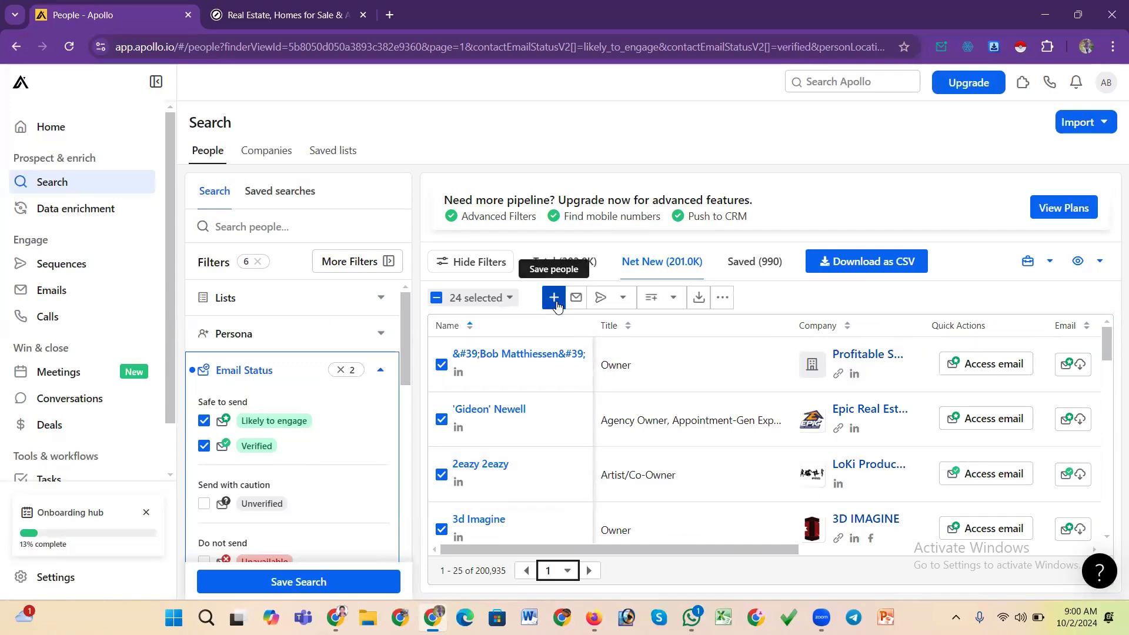
click(555, 298)
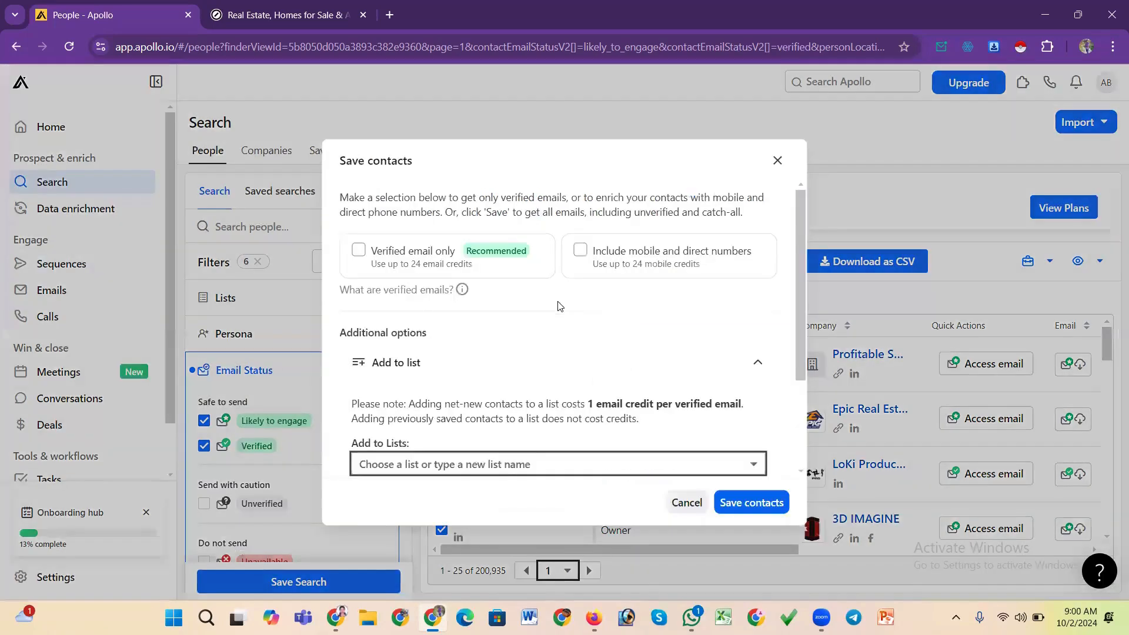
click(506, 461)
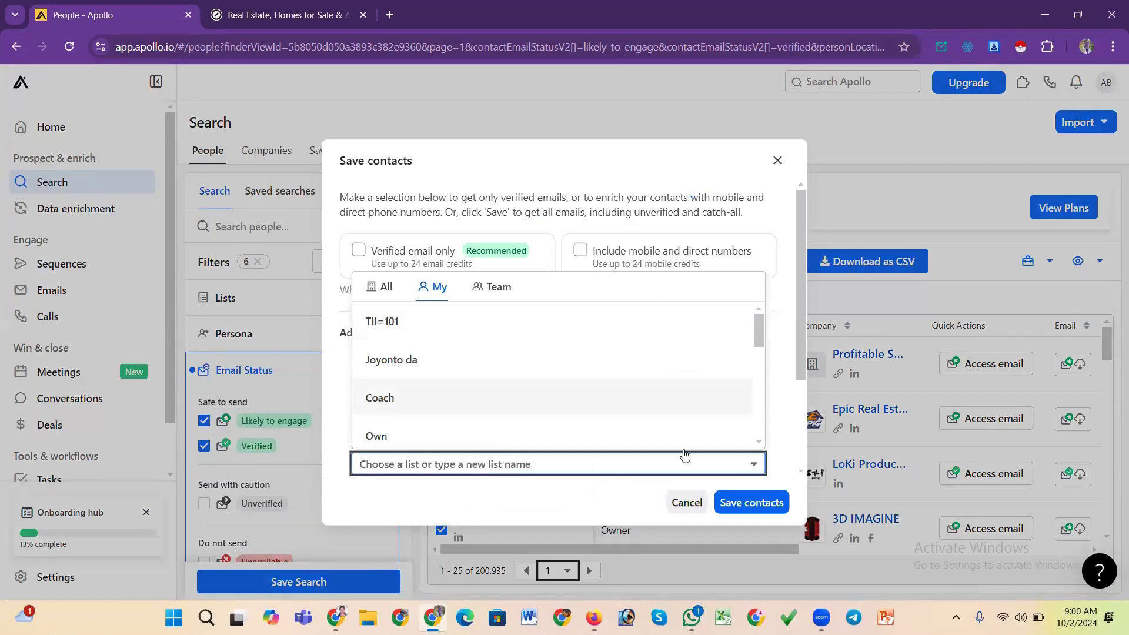
click(408, 327)
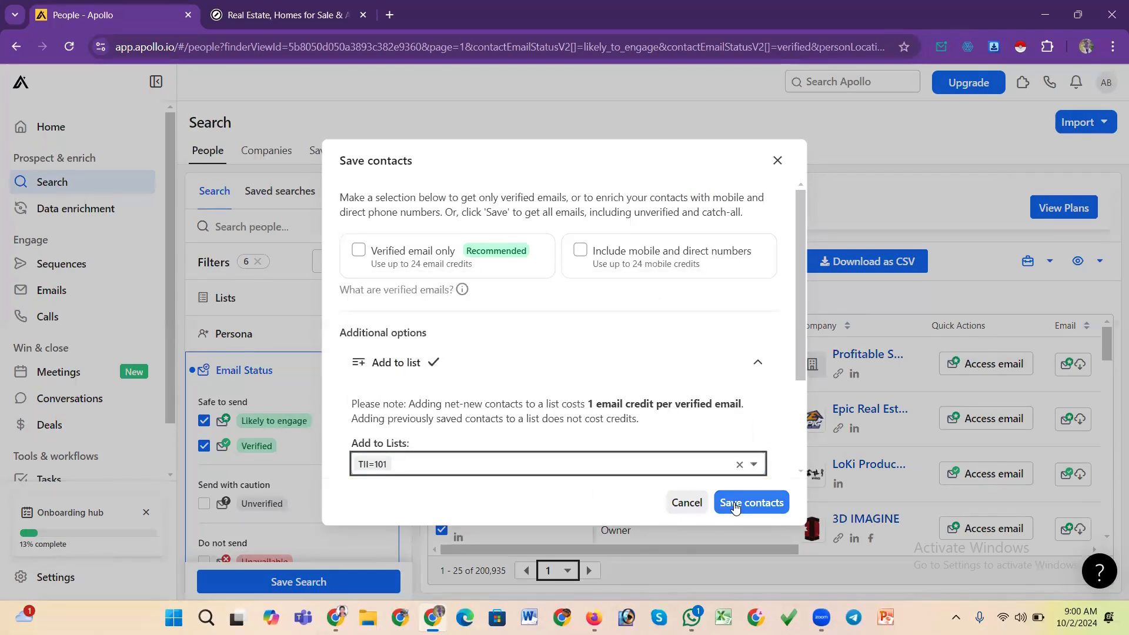
click(775, 162)
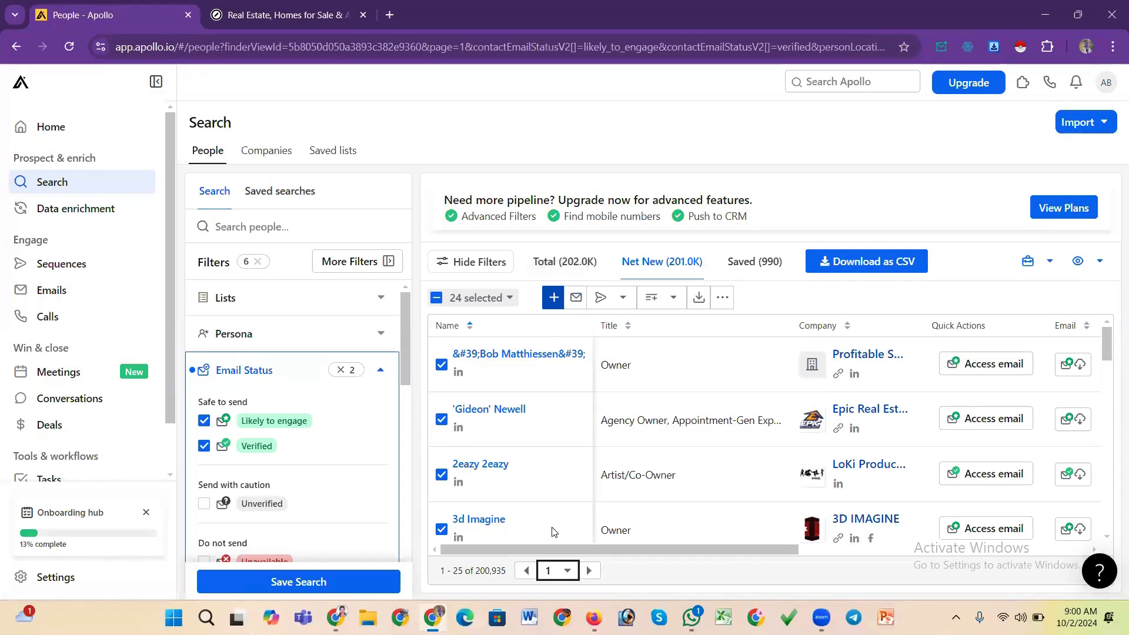
Re-sort the results by name in descending order and apply the 24-person advanced selection again
scroll(553, 518, down, 4)
scroll(566, 488, up, 3)
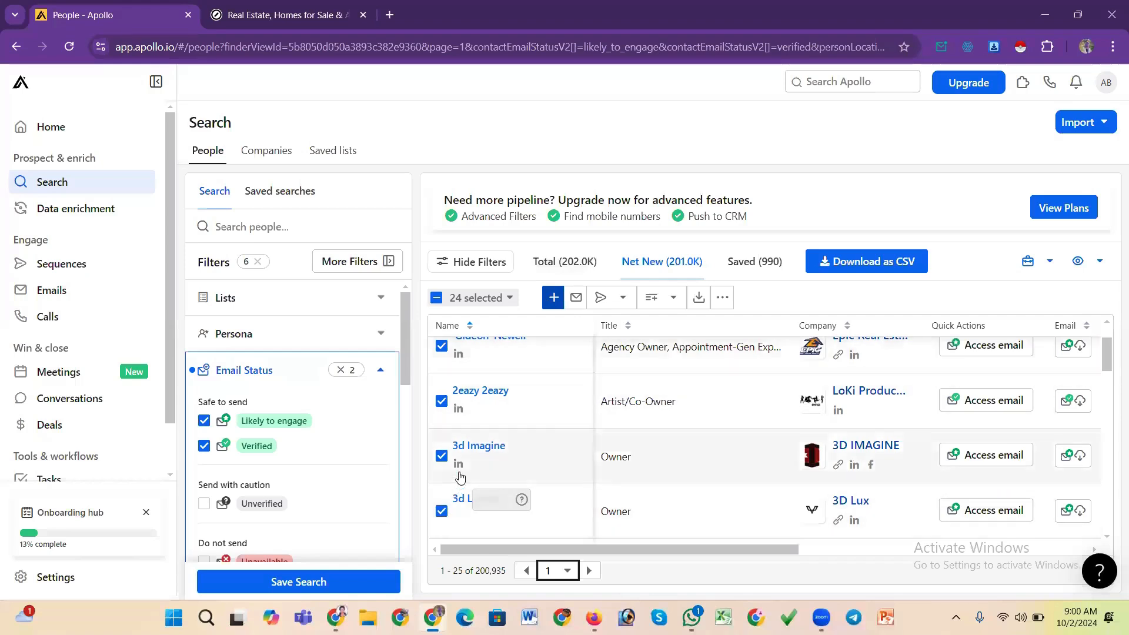
scroll(465, 353, up, 1)
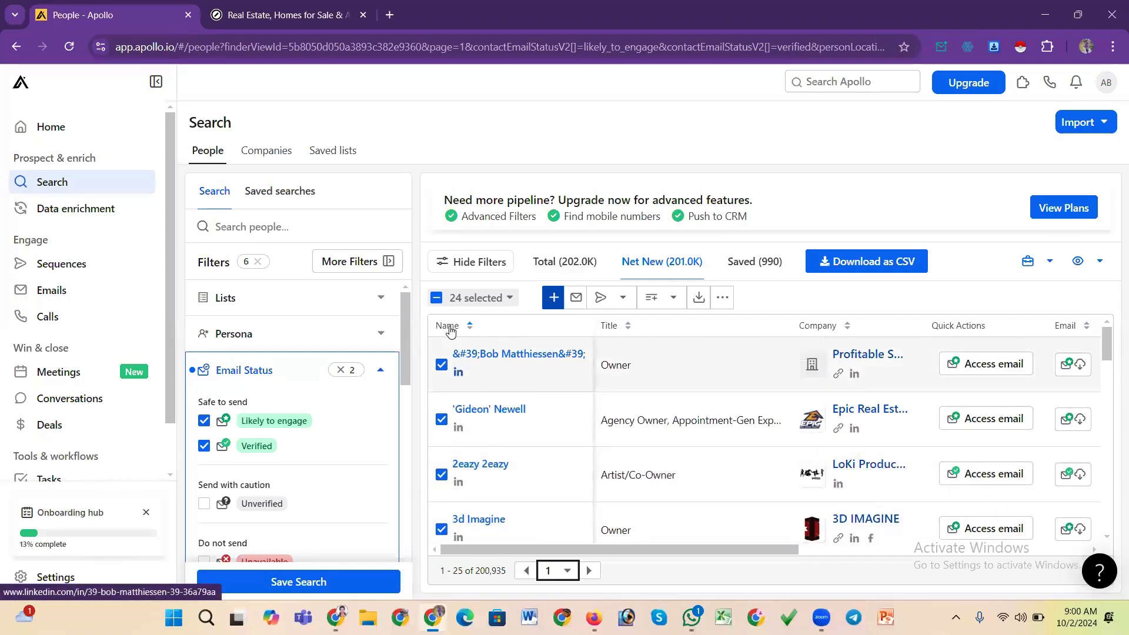
click(450, 327)
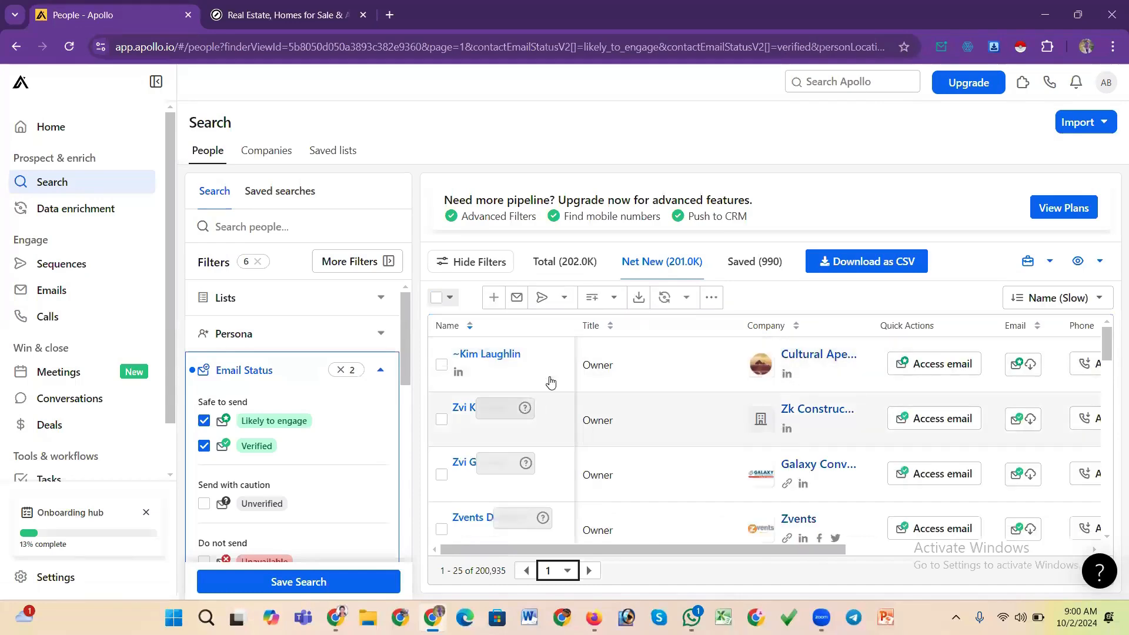
click(435, 302)
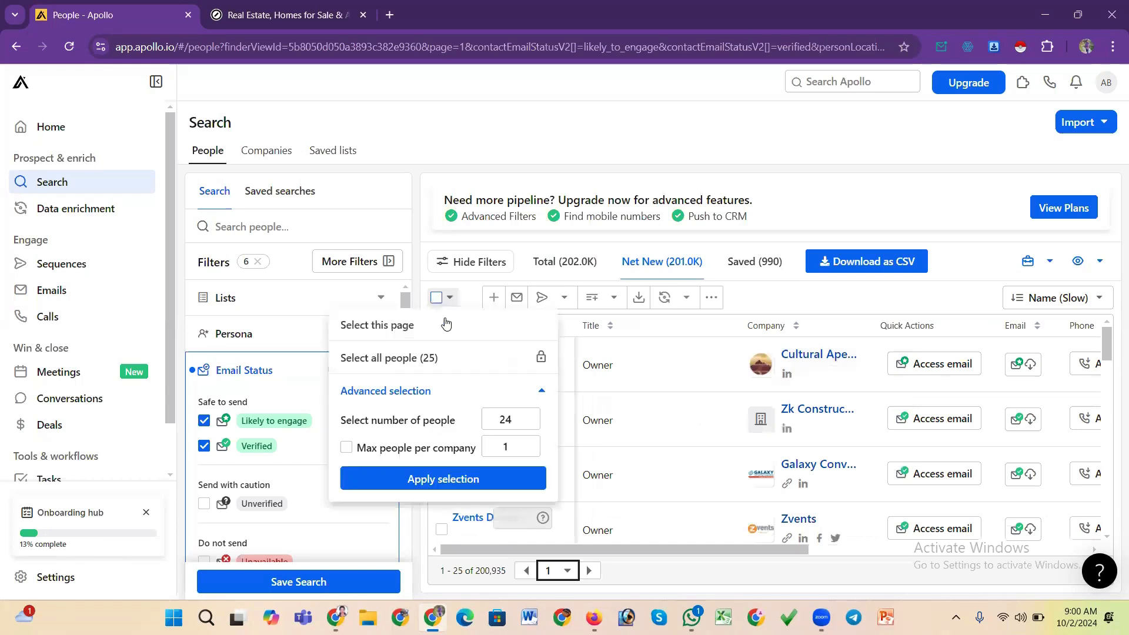
click(483, 485)
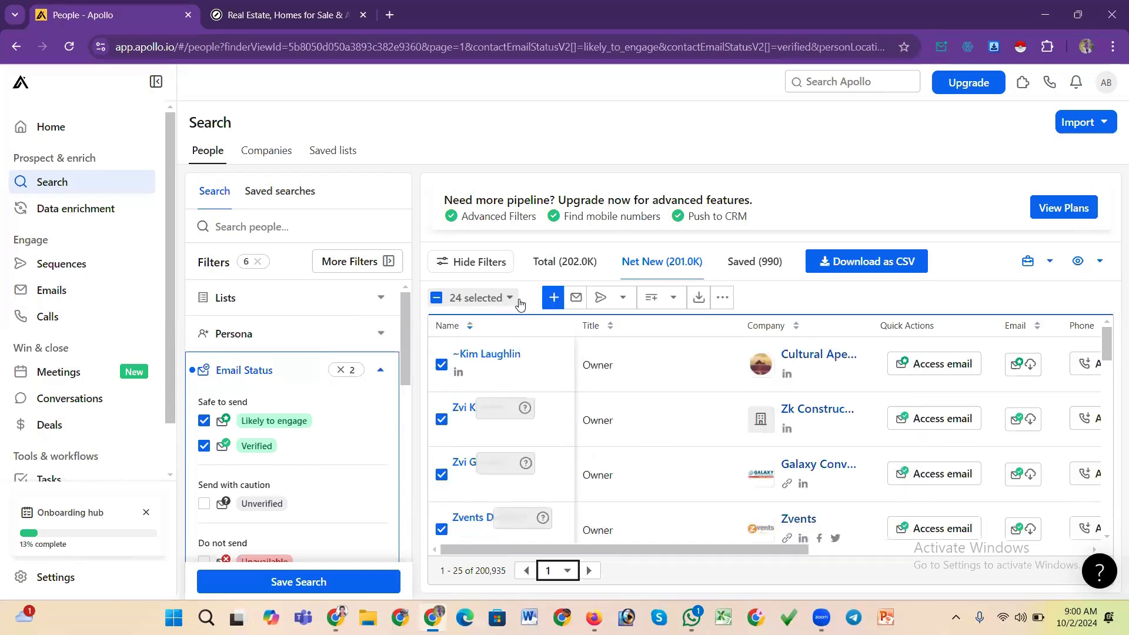
Try to save the 24 selected people to the TII=101 list
click(551, 300)
click(554, 469)
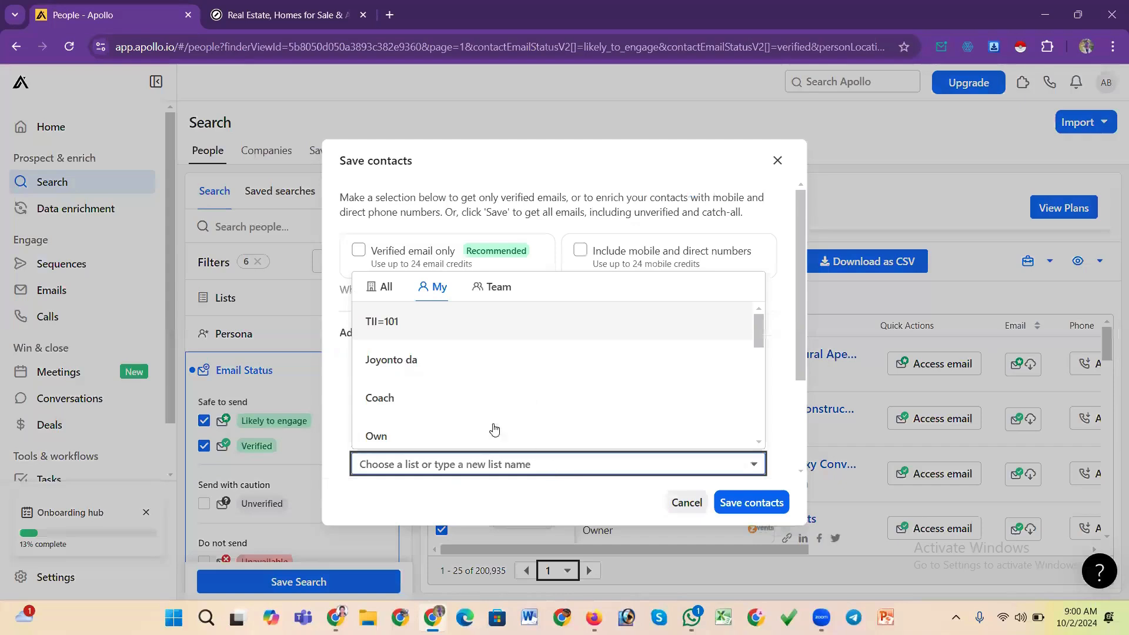
click(376, 327)
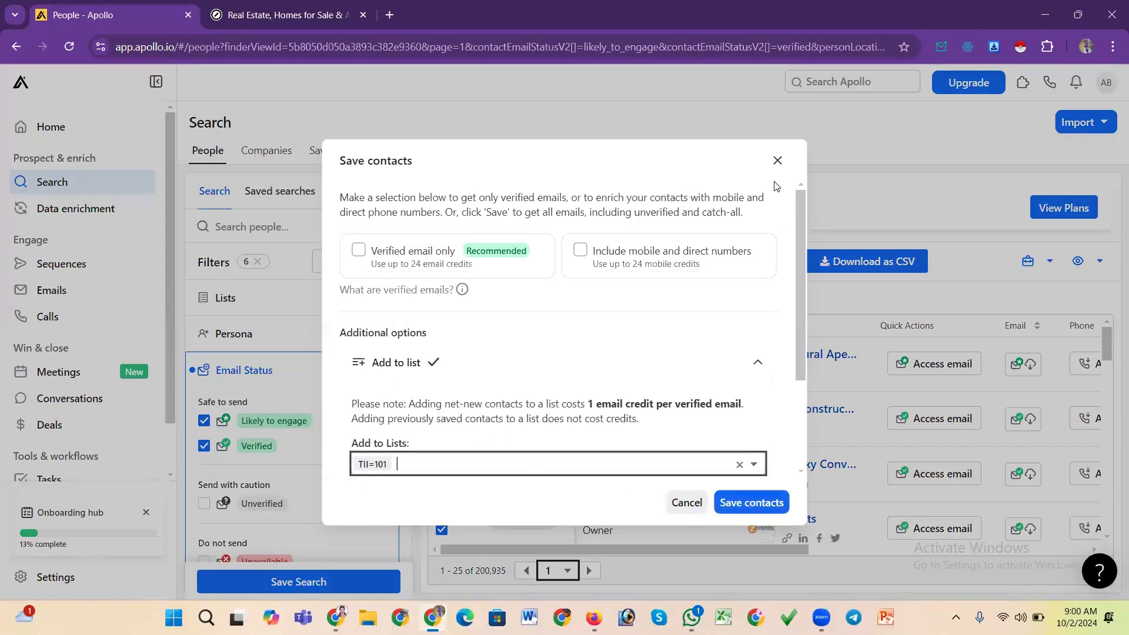
click(747, 503)
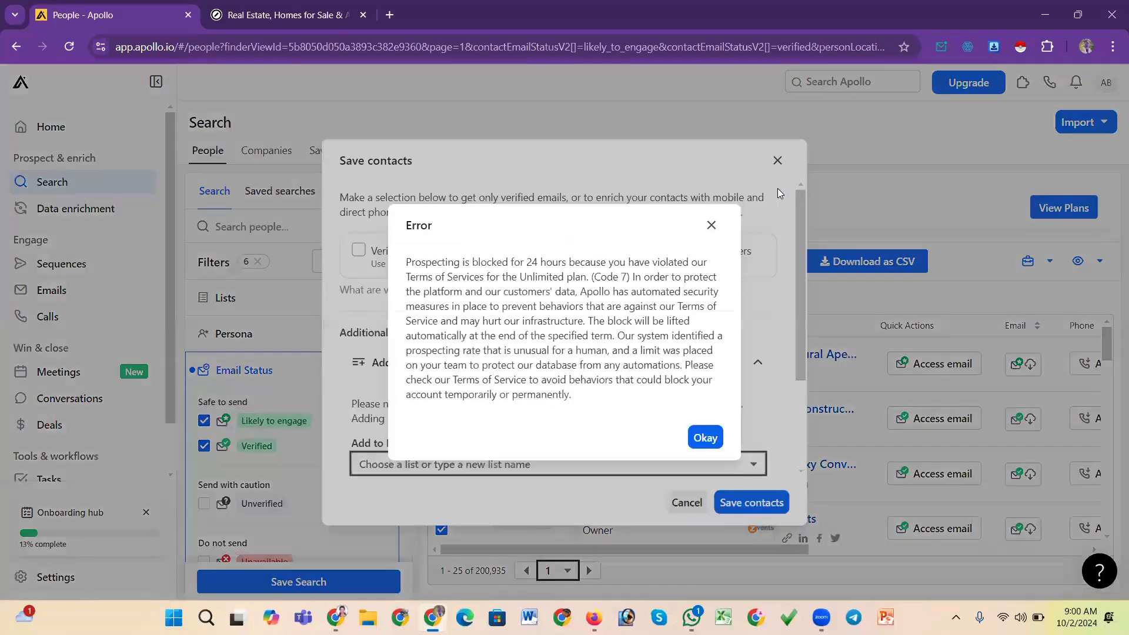
click(700, 438)
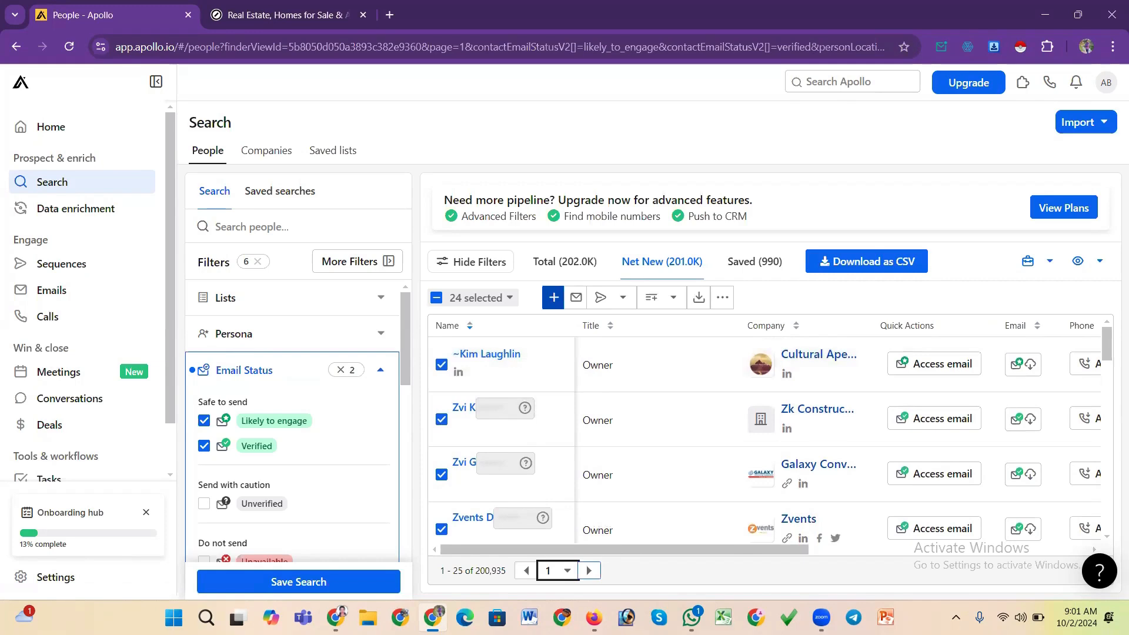
Try again to save the selected people to TII=101, then close the save dialog
click(554, 300)
click(526, 460)
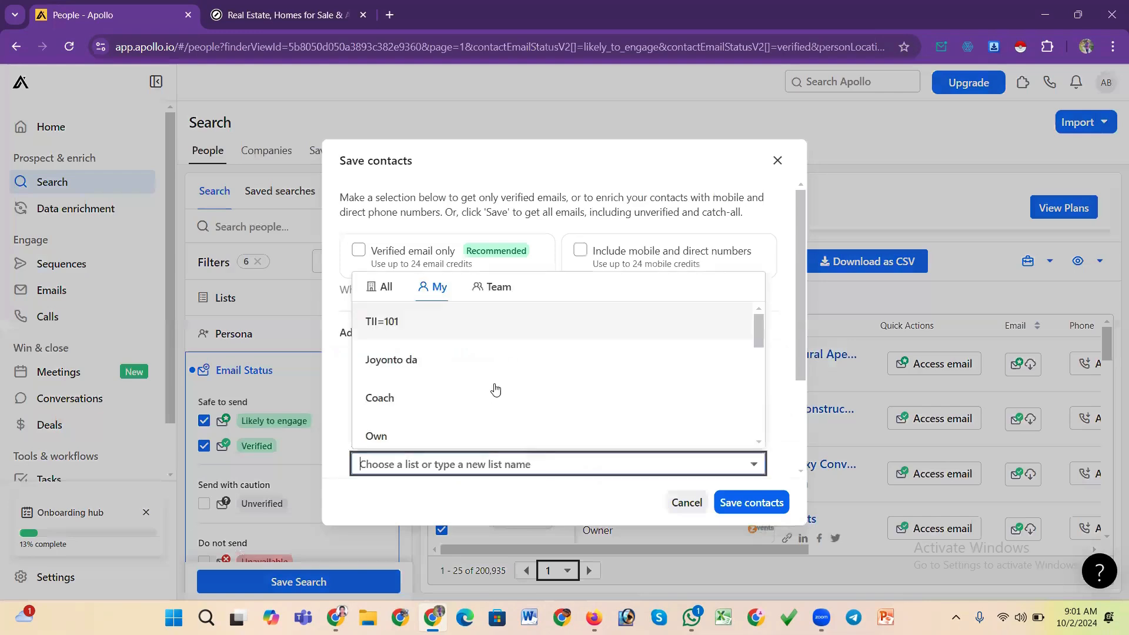
click(383, 322)
click(766, 508)
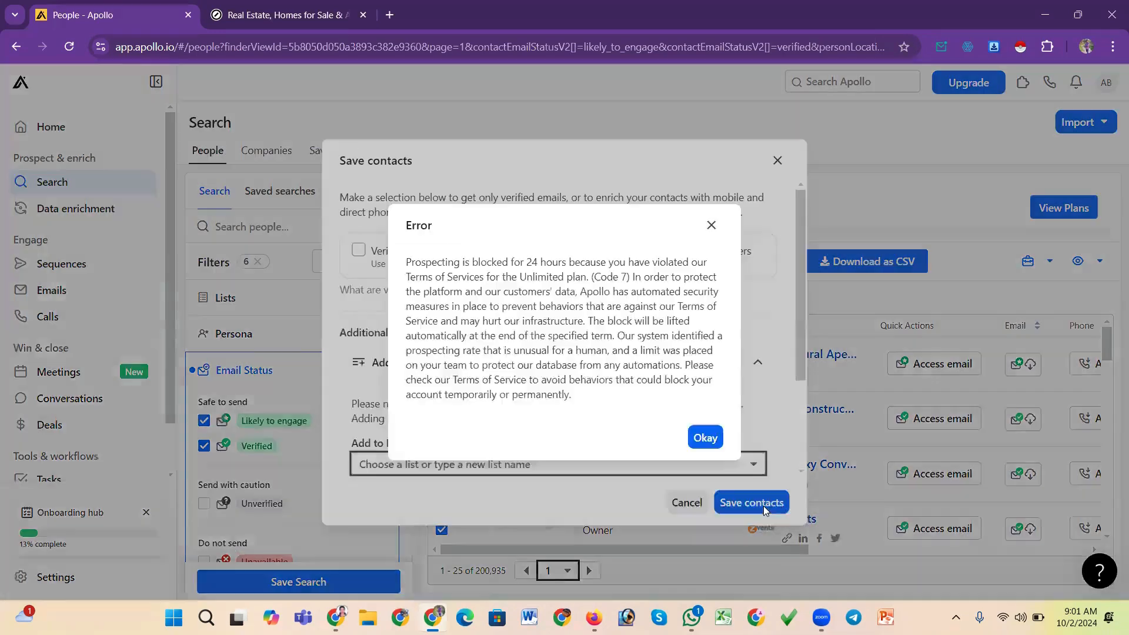
click(706, 437)
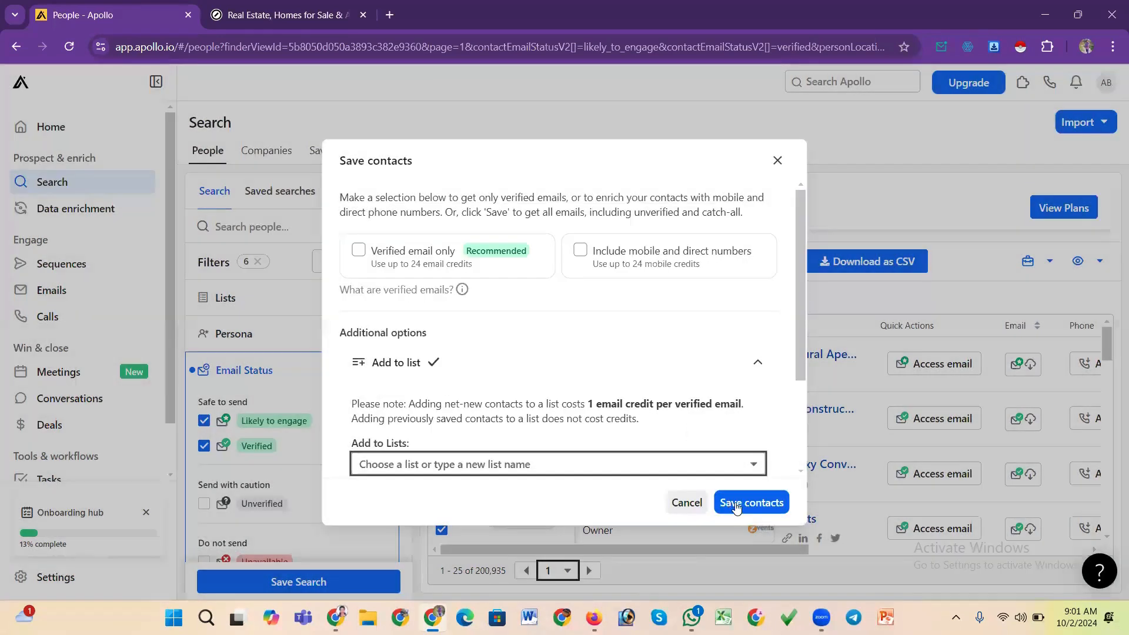
click(778, 168)
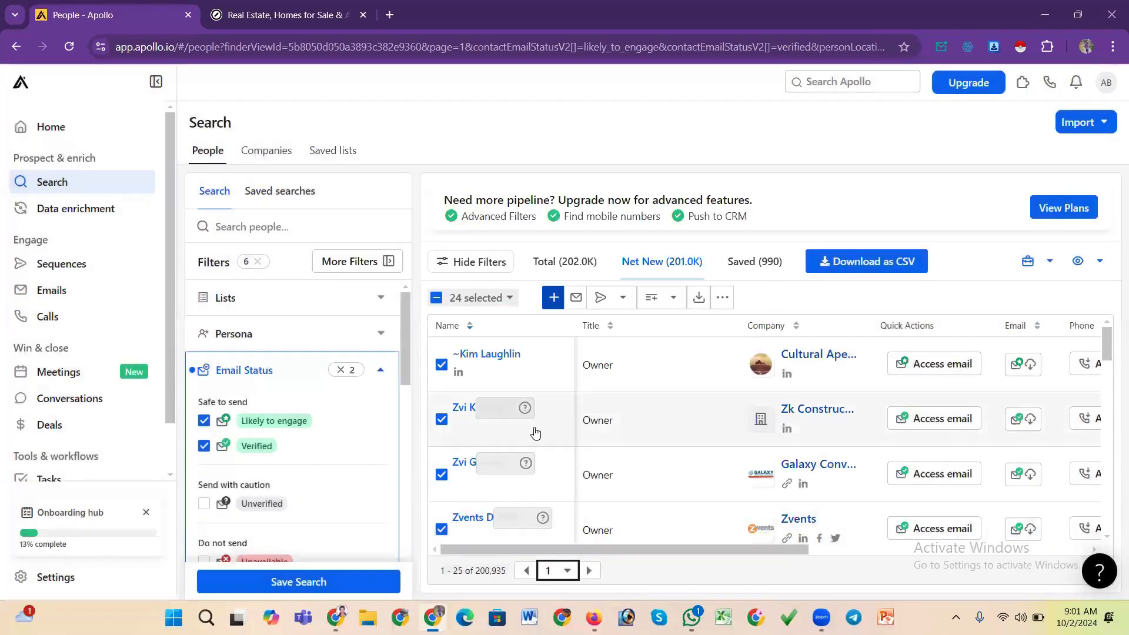
click(553, 300)
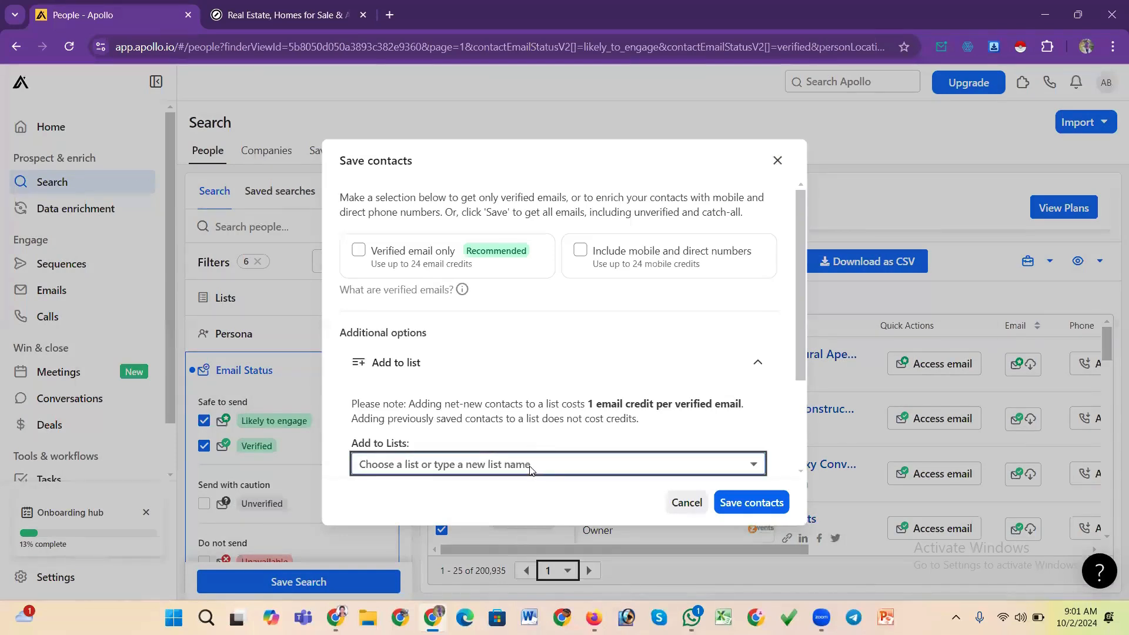
click(531, 465)
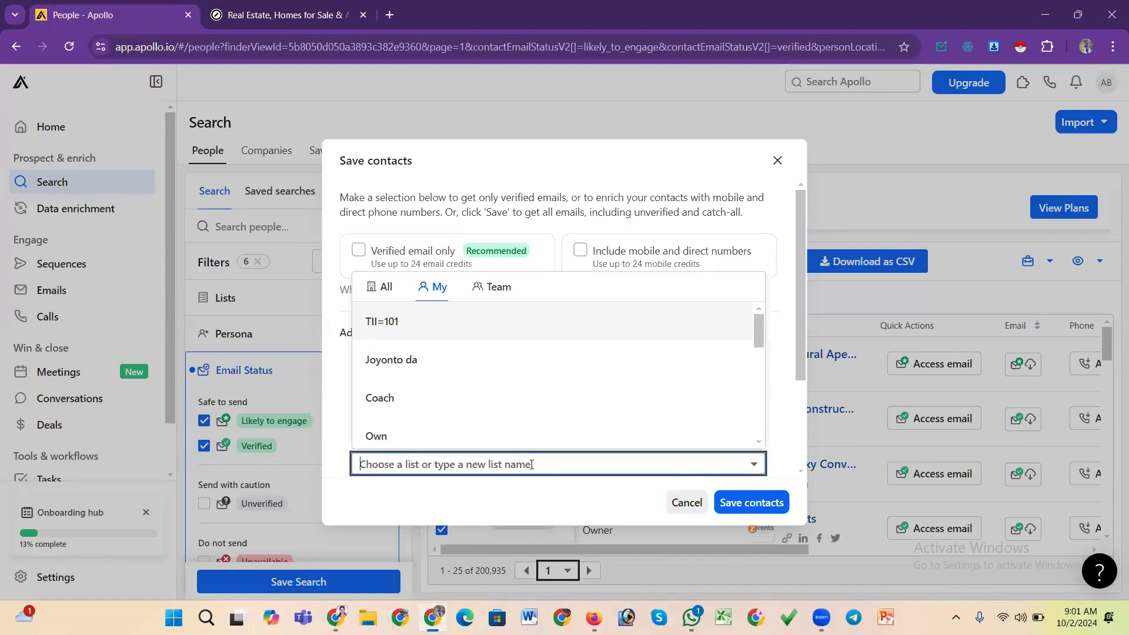
click(779, 159)
click(736, 503)
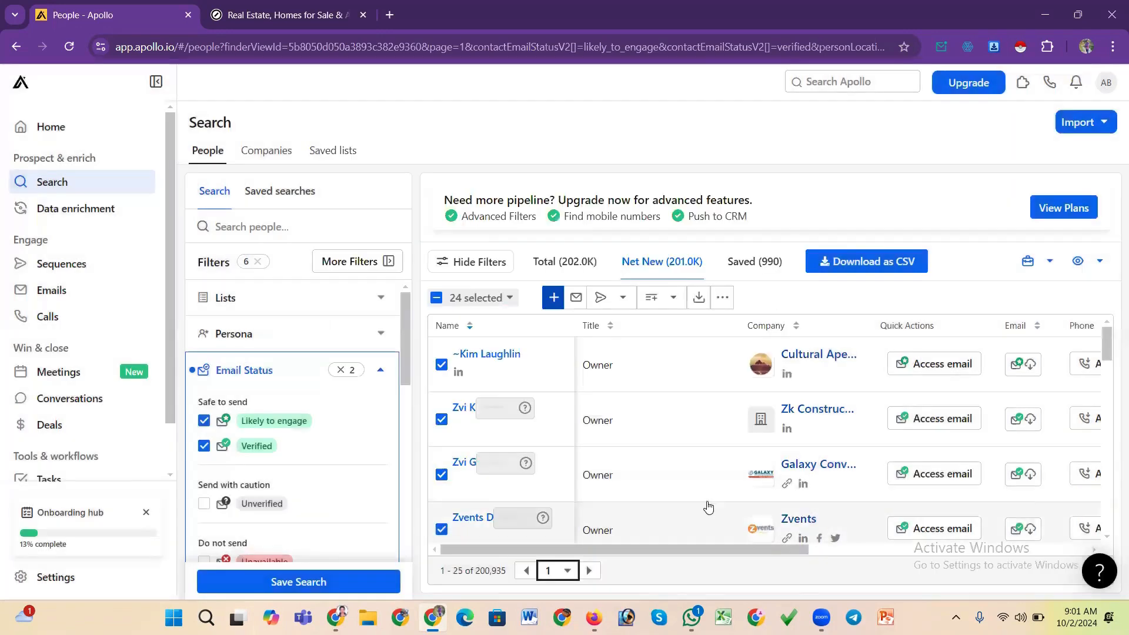
Reload the filtered people search page, clearing the current selection
scroll(635, 411, down, 4)
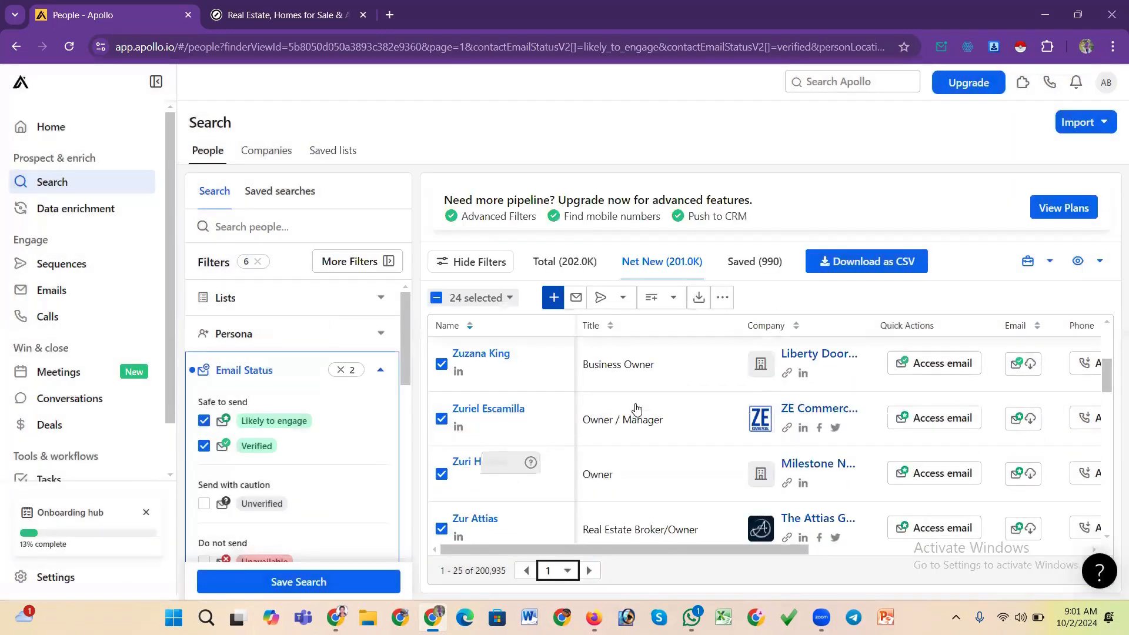
scroll(636, 408, down, 10)
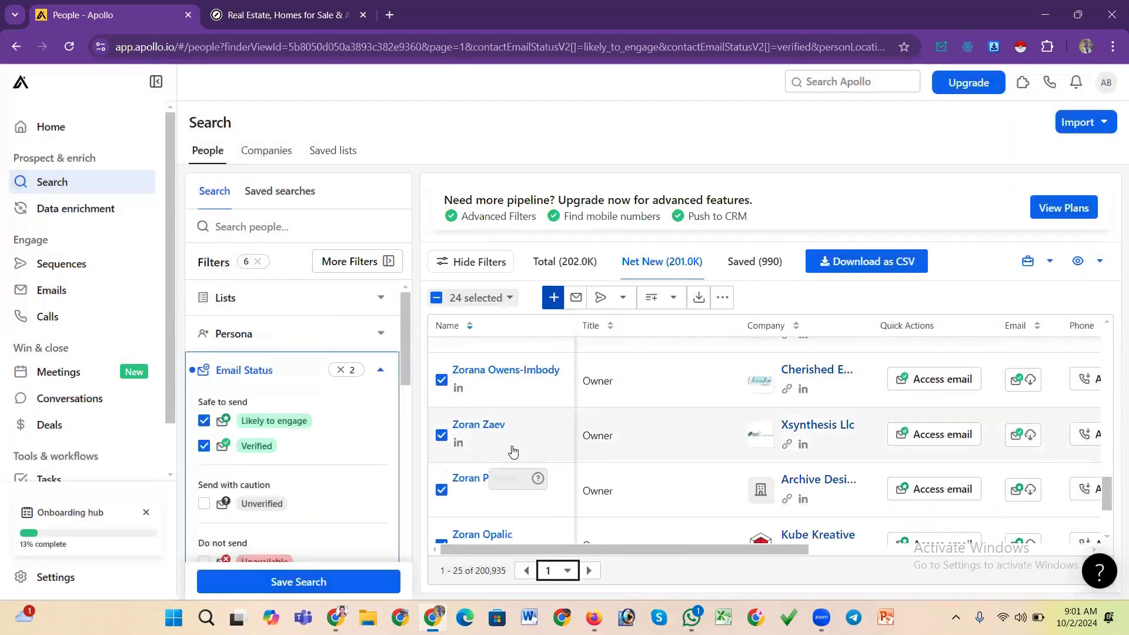
scroll(512, 448, up, 14)
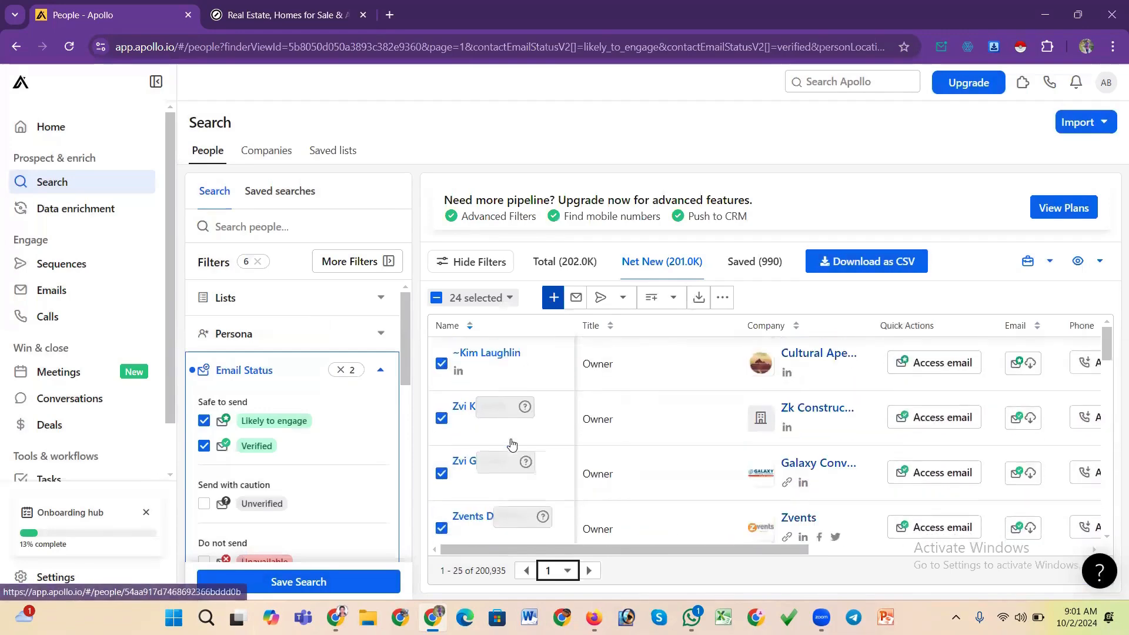
click(459, 301)
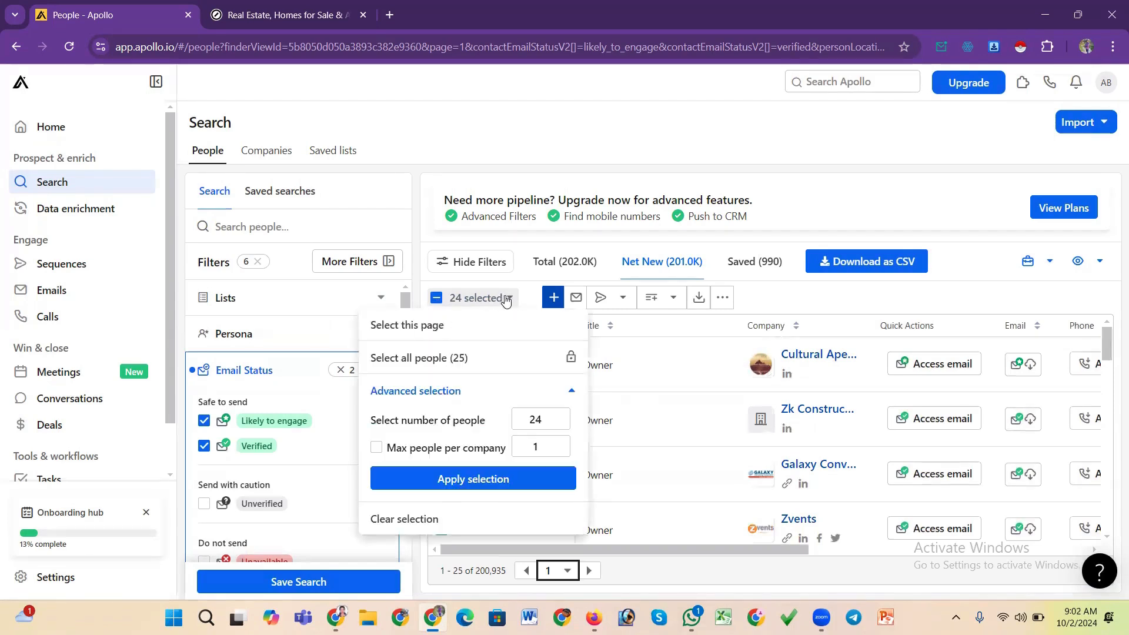
click(556, 415)
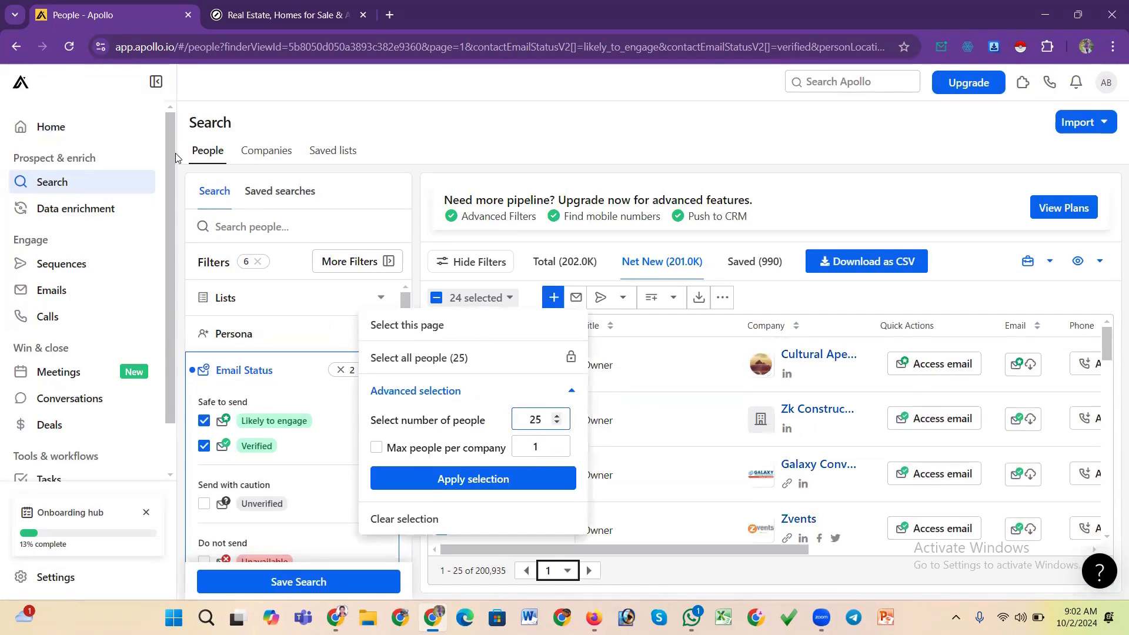
click(69, 47)
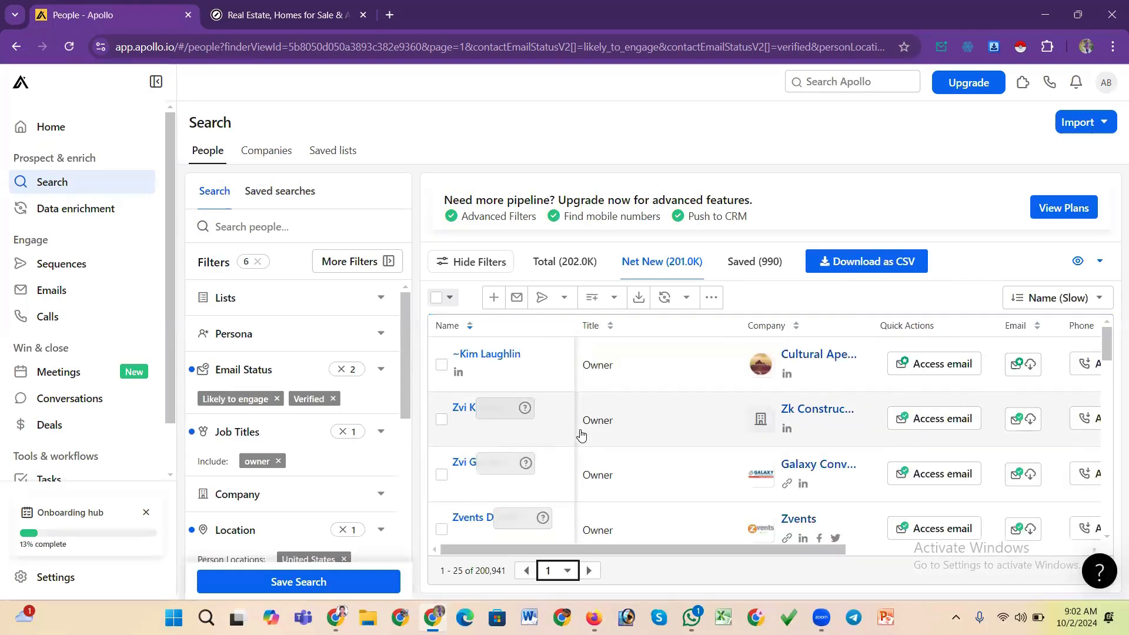
Select the first 24 people with the advanced selection and scroll through the selected results
click(437, 300)
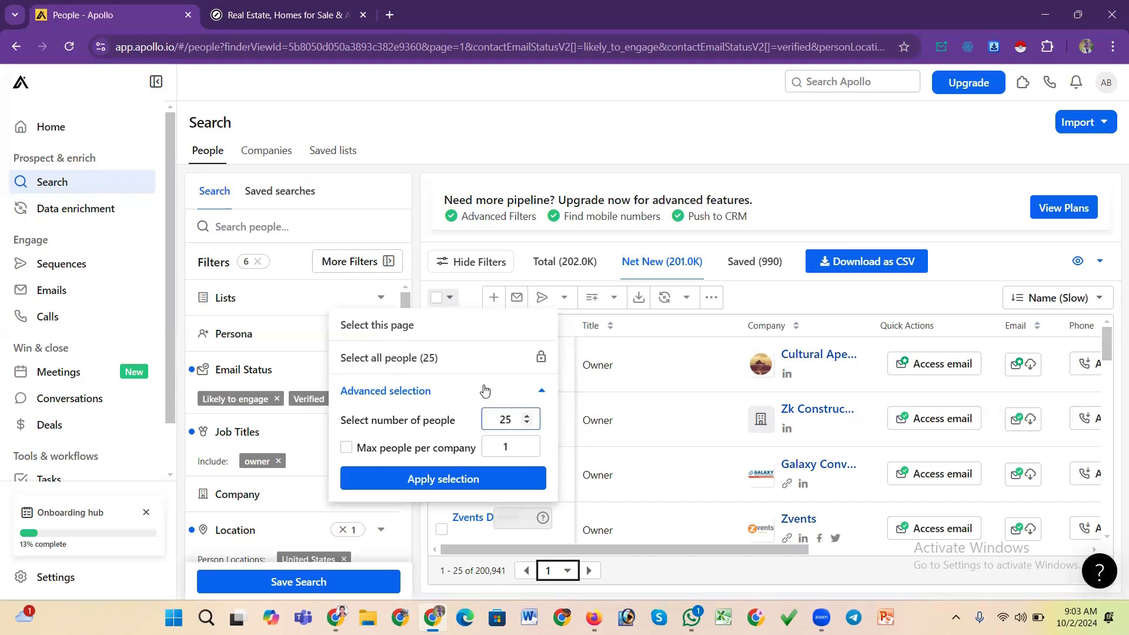
click(527, 424)
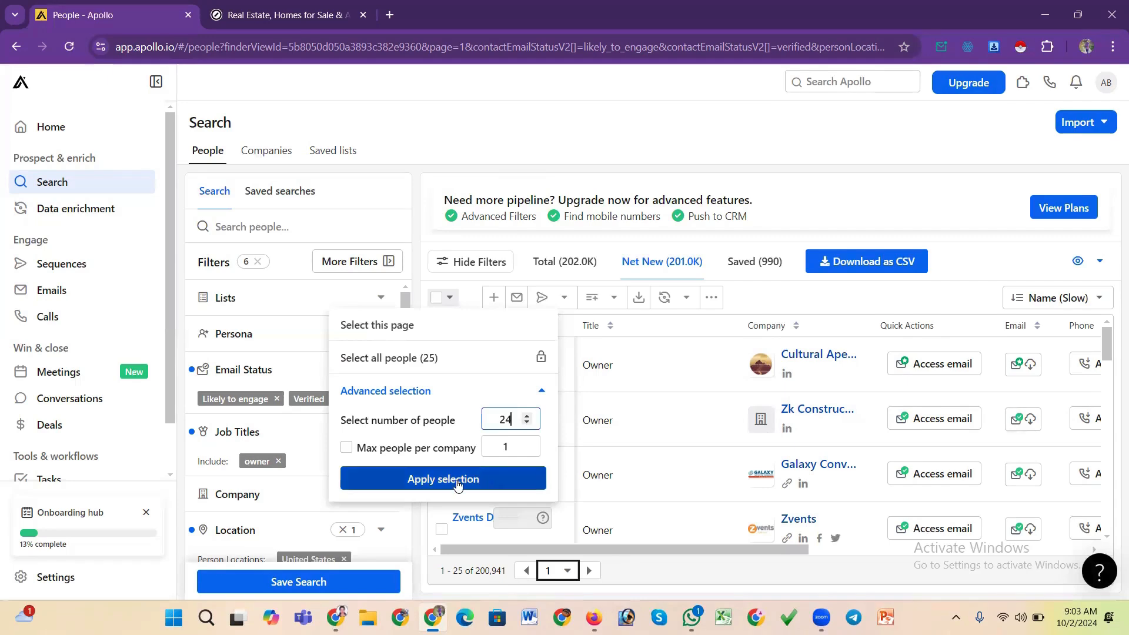
click(458, 479)
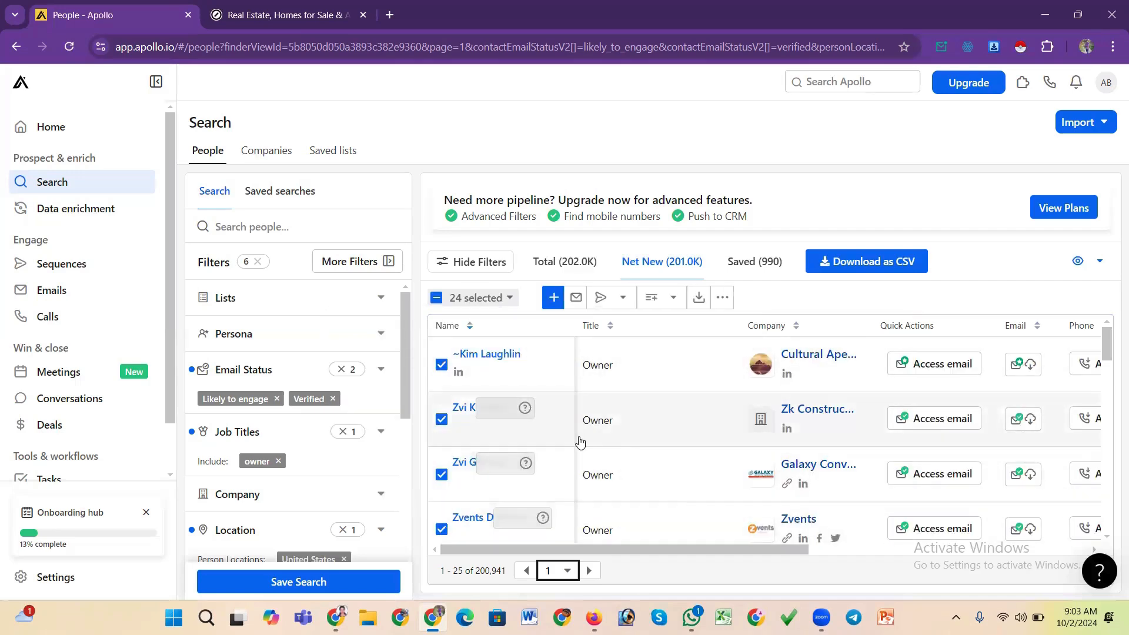
scroll(580, 443, down, 15)
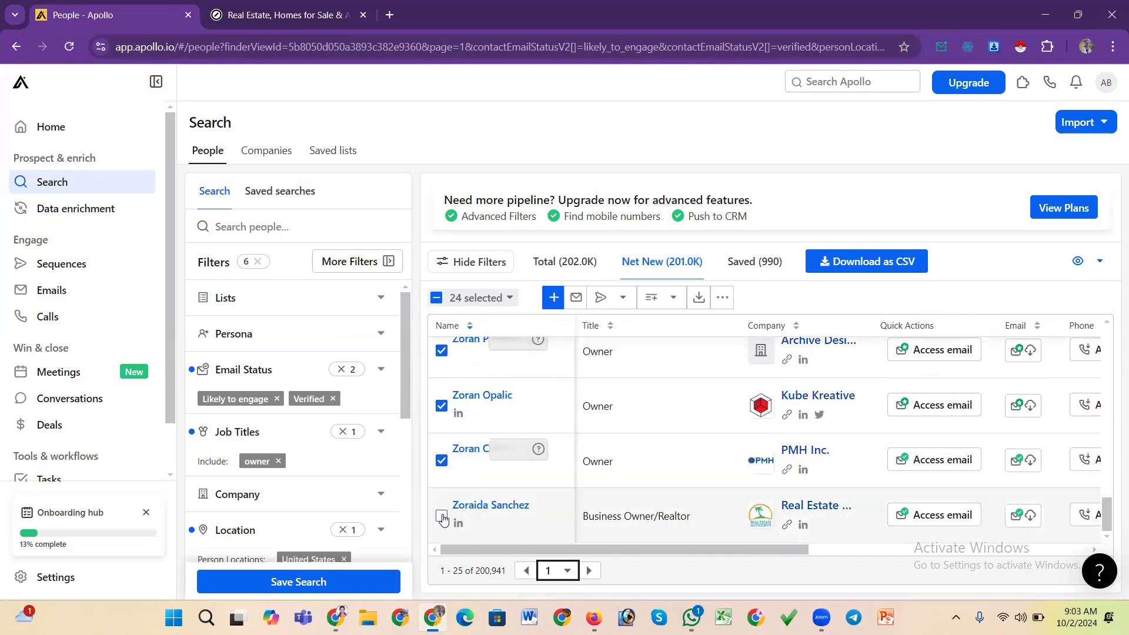
scroll(519, 482, down, 5)
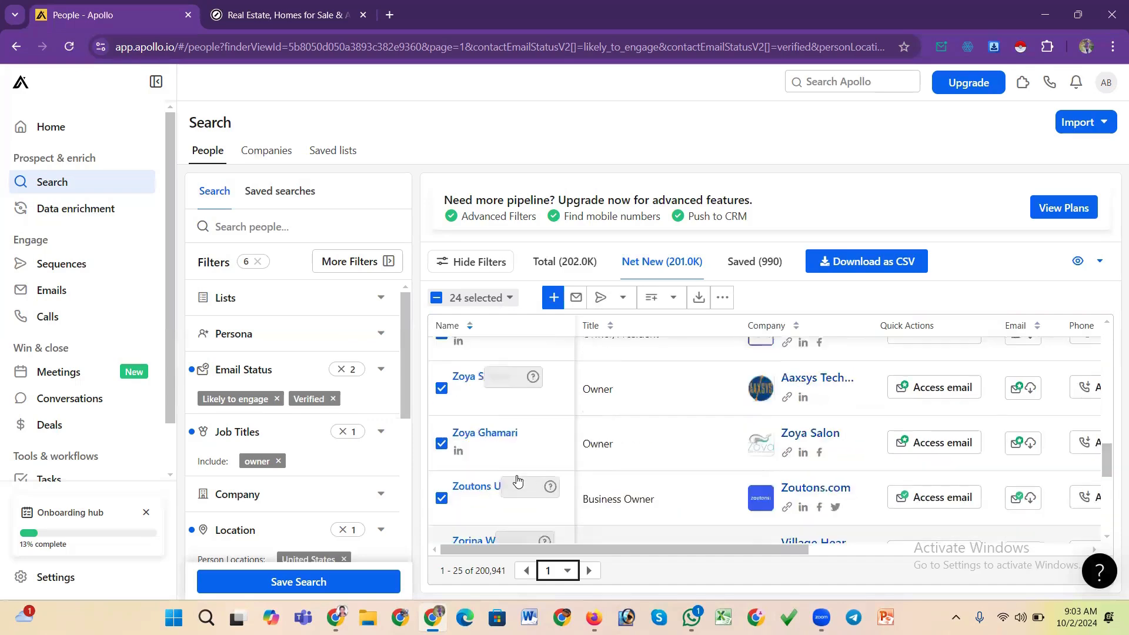
scroll(518, 480, up, 5)
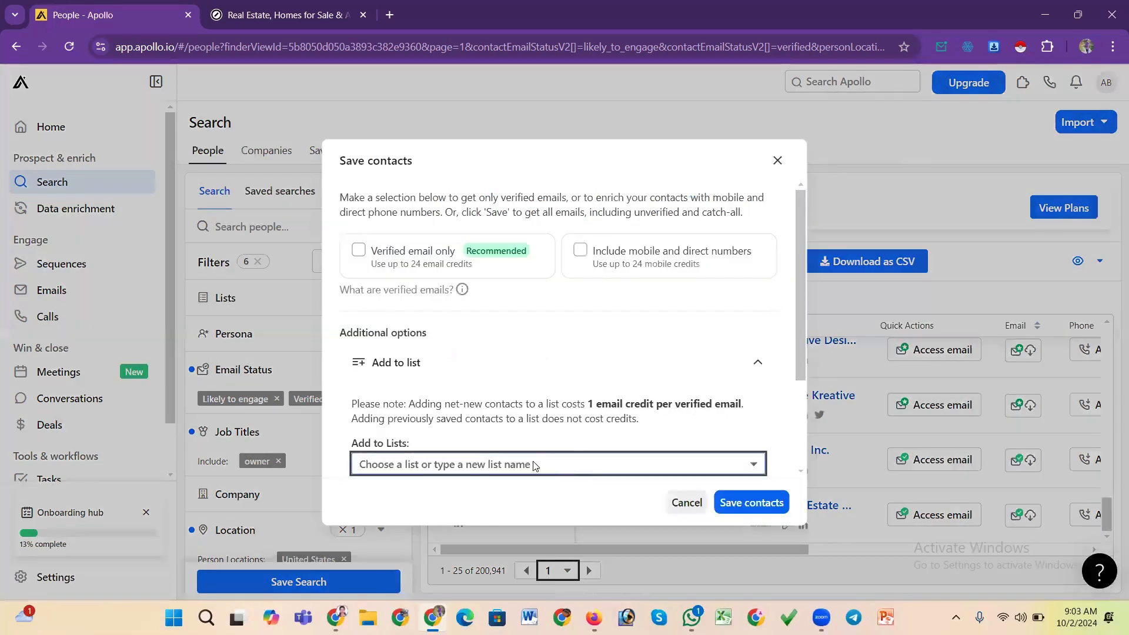
Choose the TII=101 list in the save contacts dialog, then close the dialog without saving
click(493, 464)
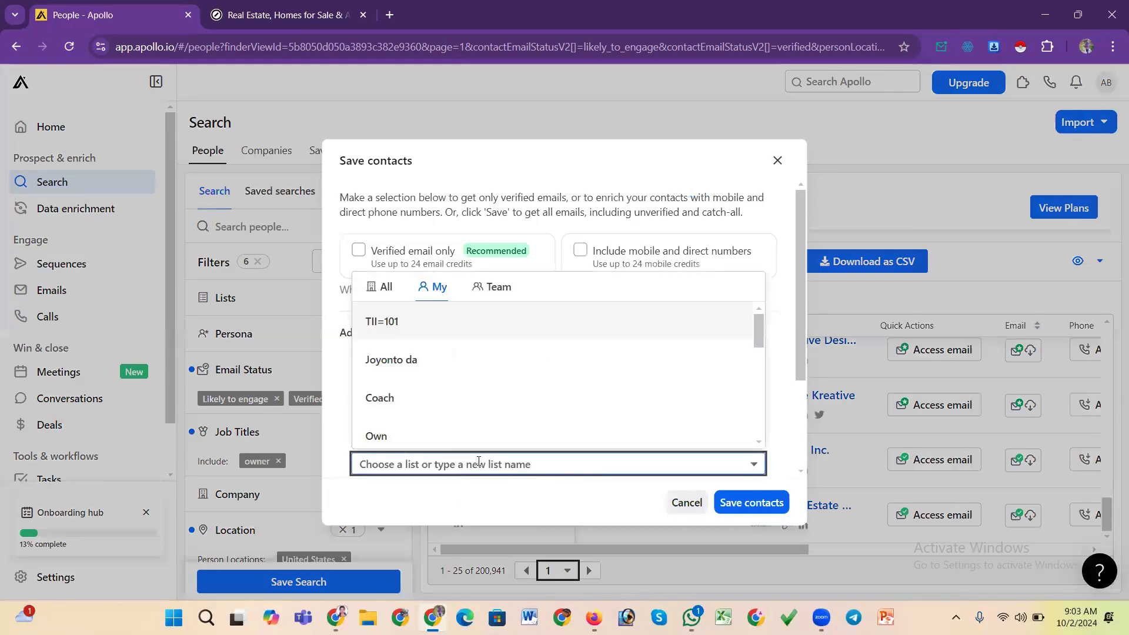
click(385, 322)
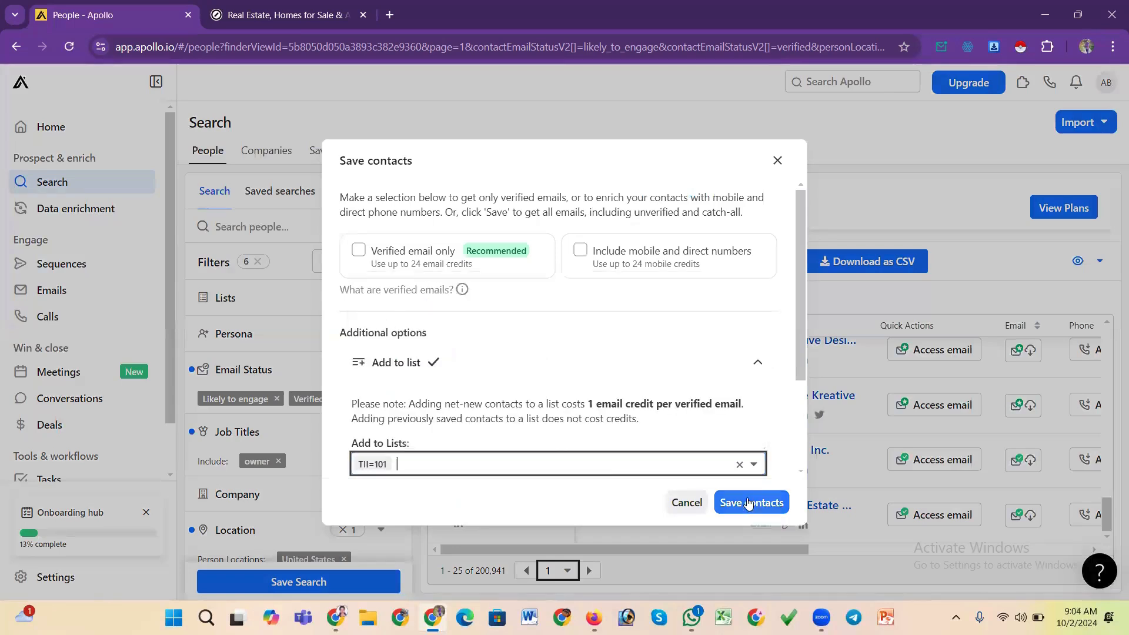
click(777, 161)
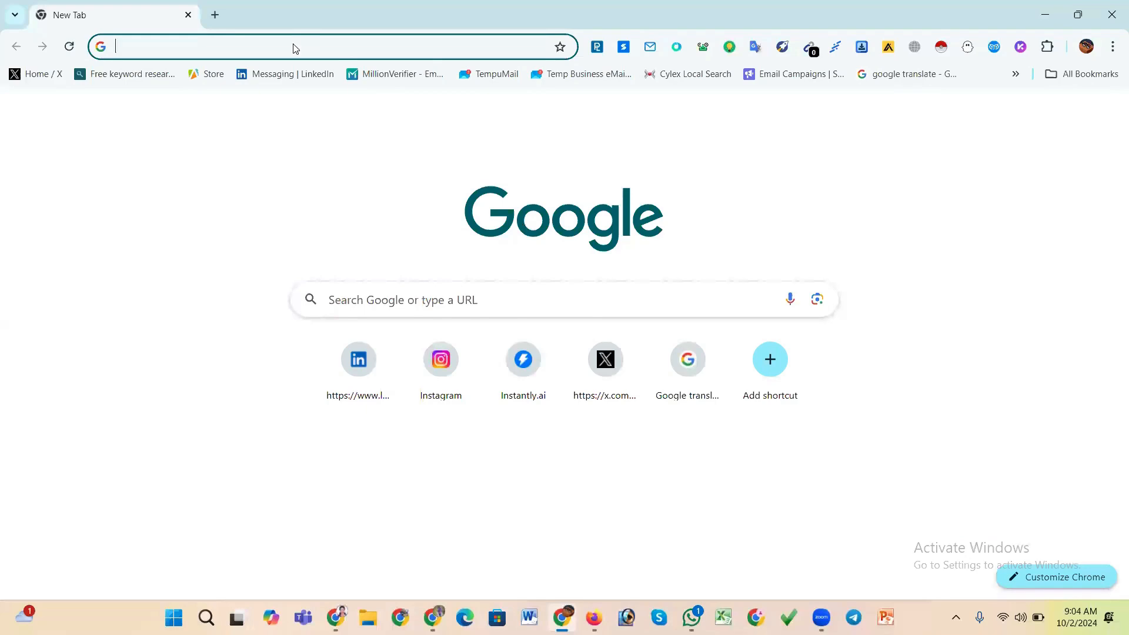
text(apoll)
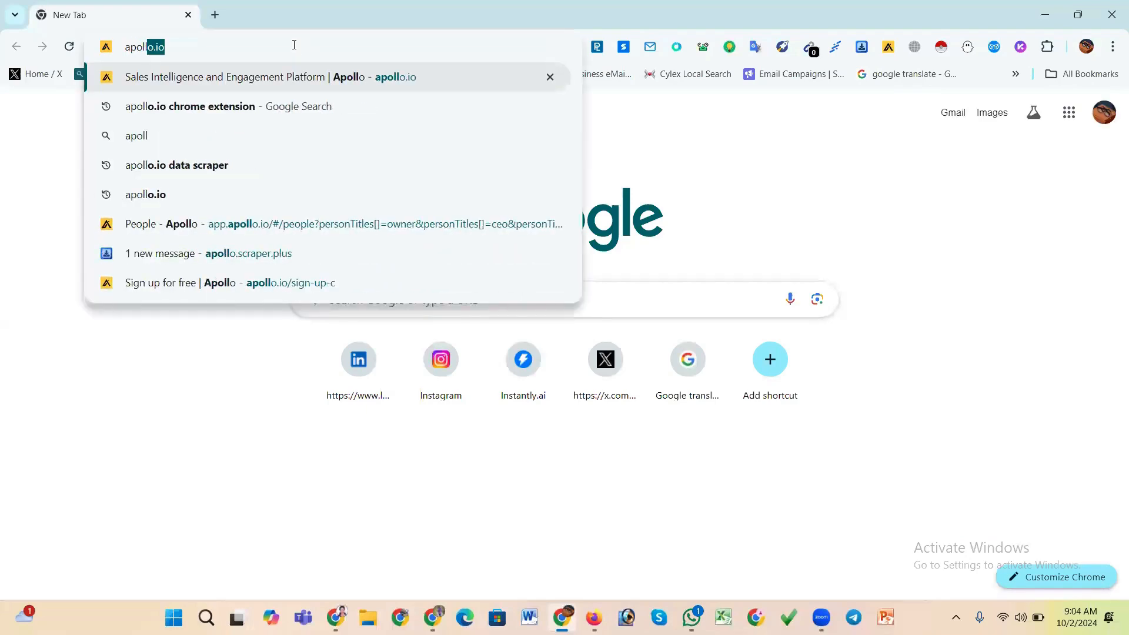
key(Return)
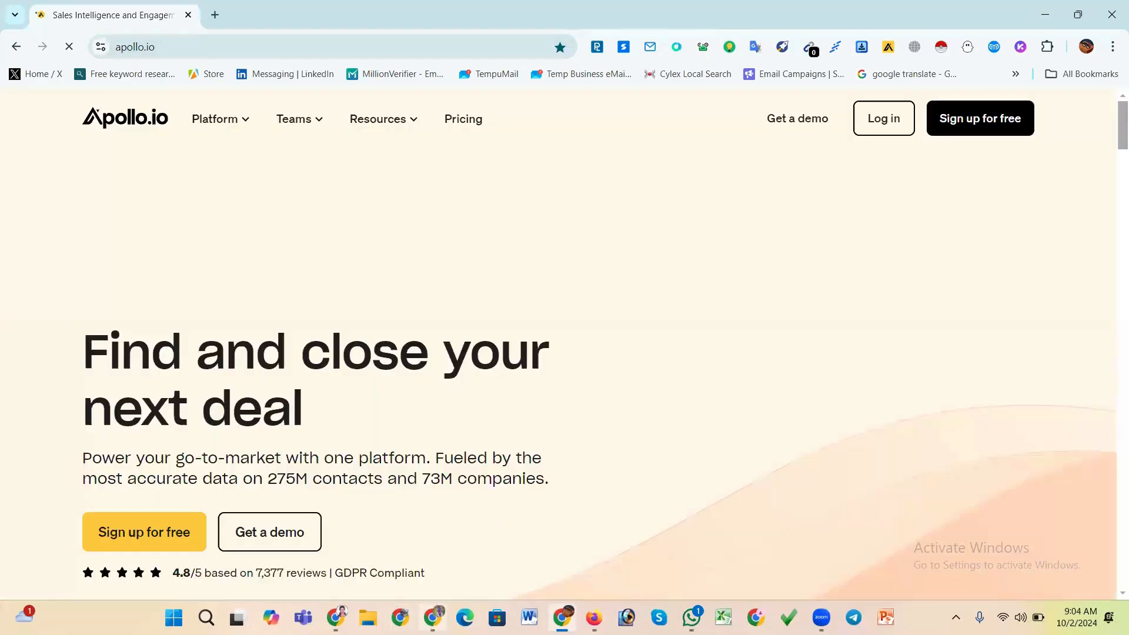
mouse_move(434, 618)
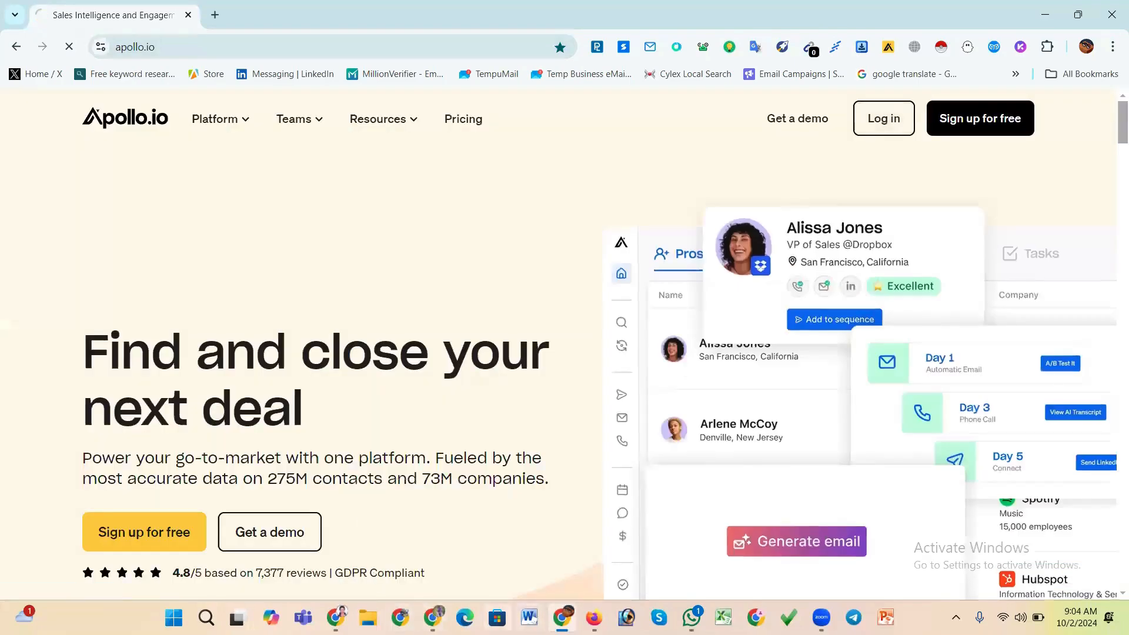
click(432, 545)
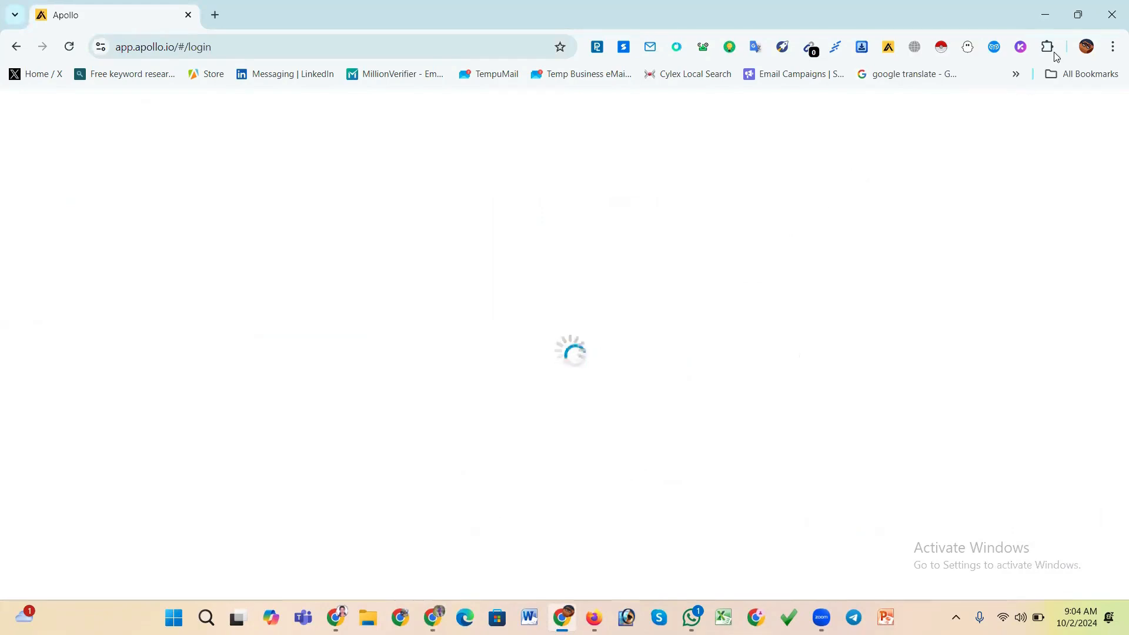
click(1111, 14)
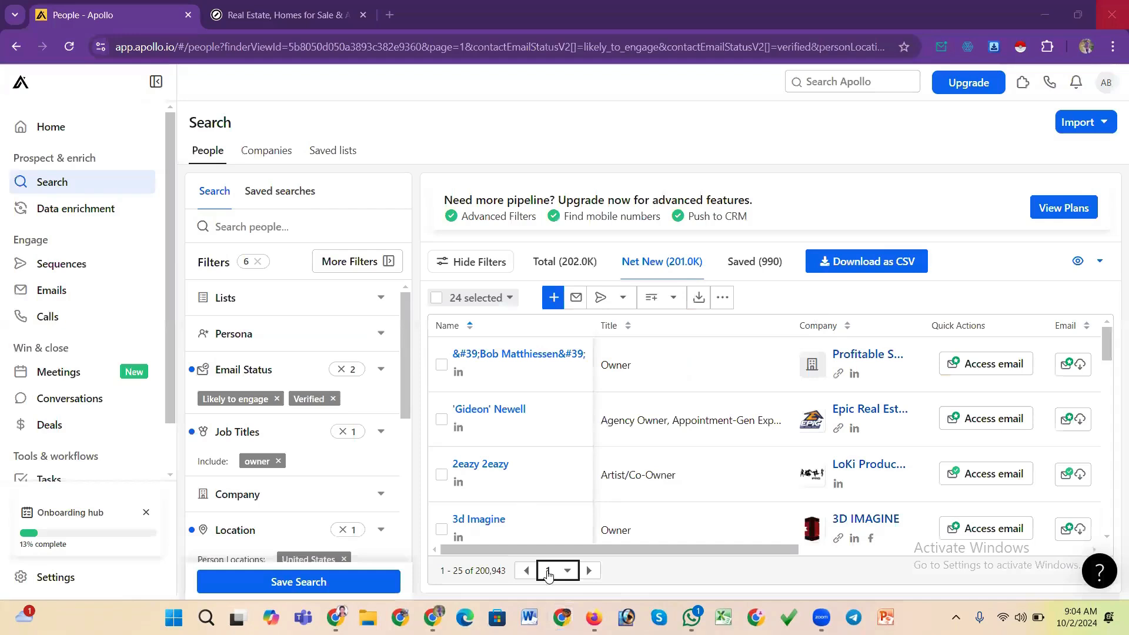
Log out and log in with another account's saved email and password
click(1106, 82)
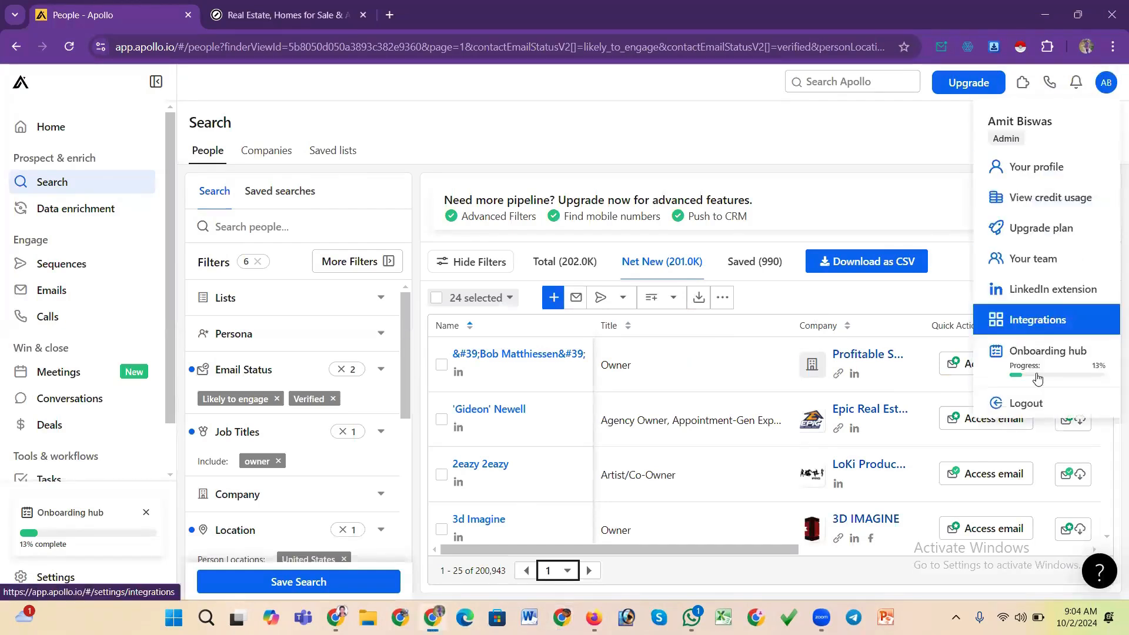
click(1035, 399)
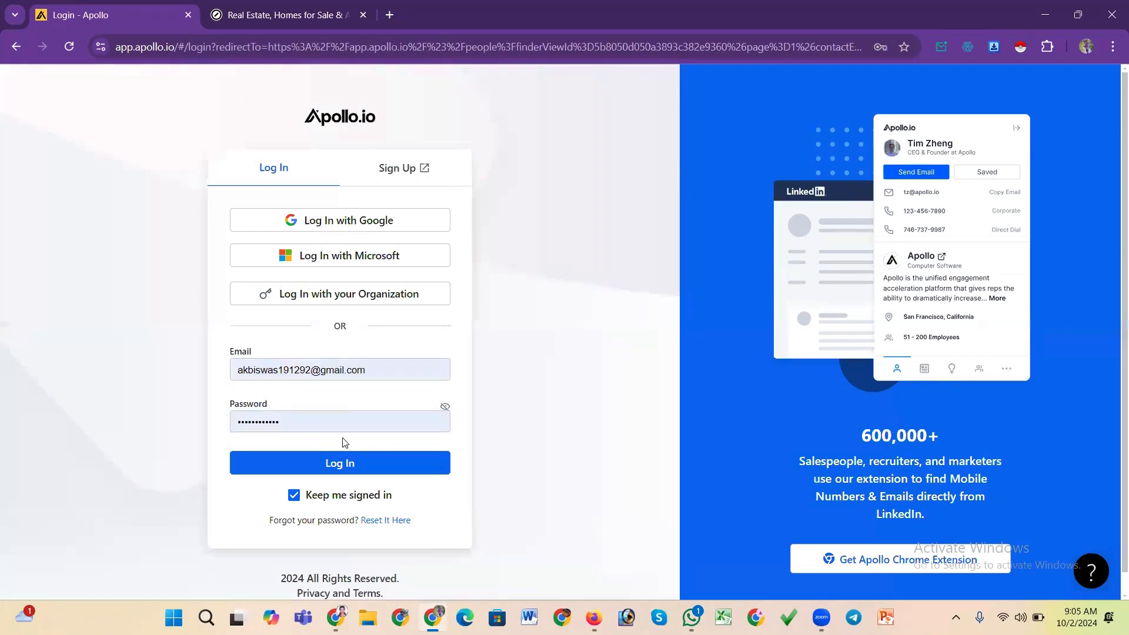
click(399, 369)
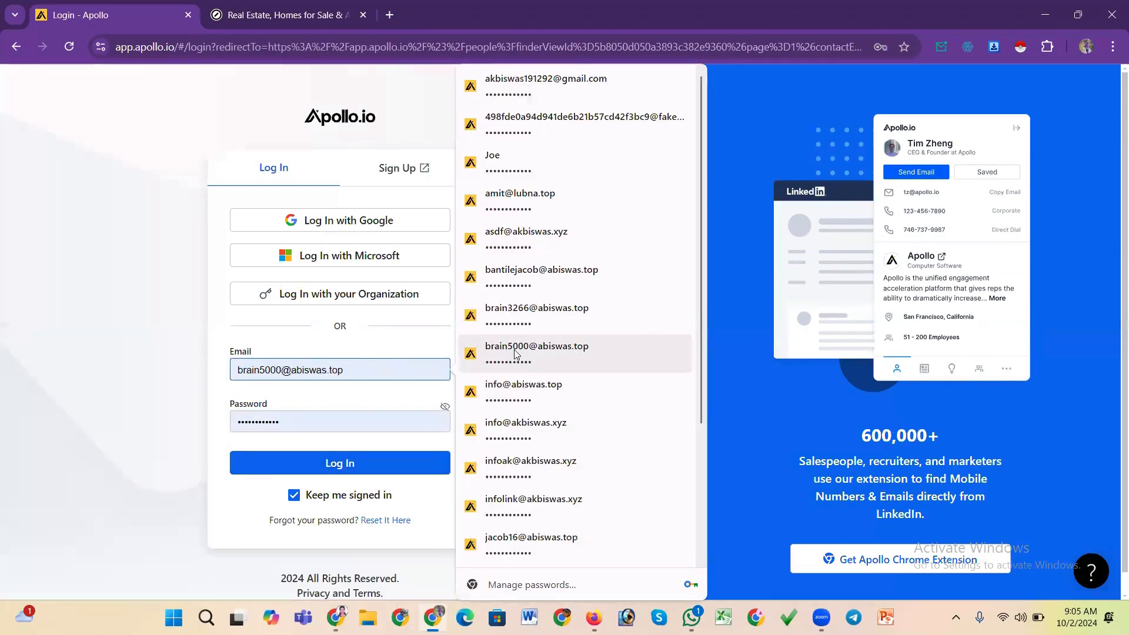
click(516, 351)
click(371, 468)
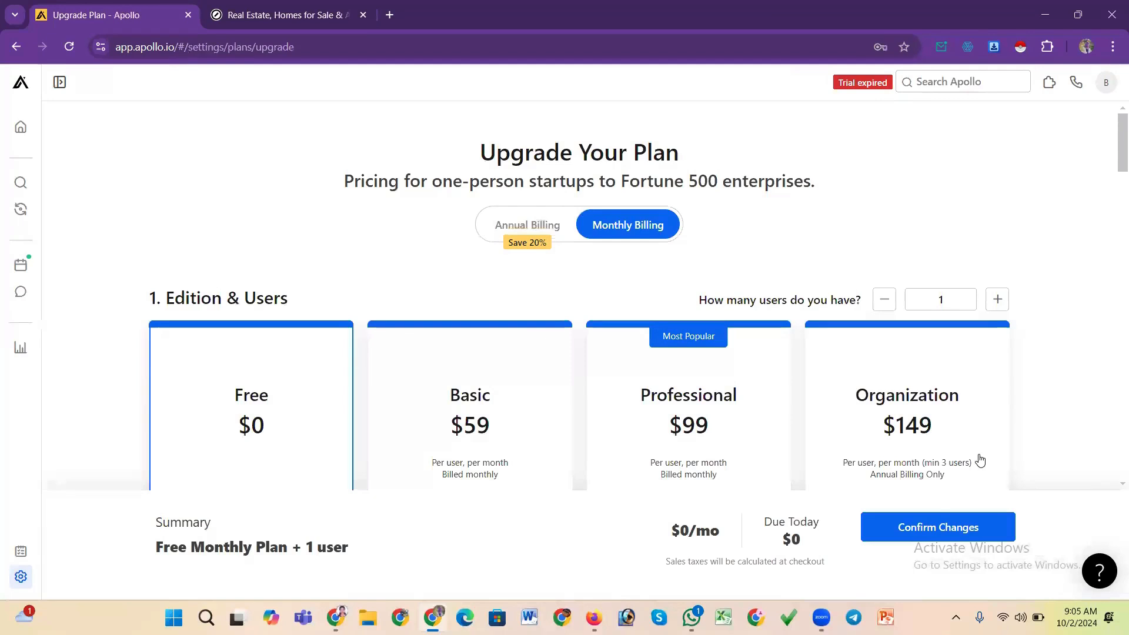
Confirm the Free monthly plan for one user and close the training popup
click(916, 532)
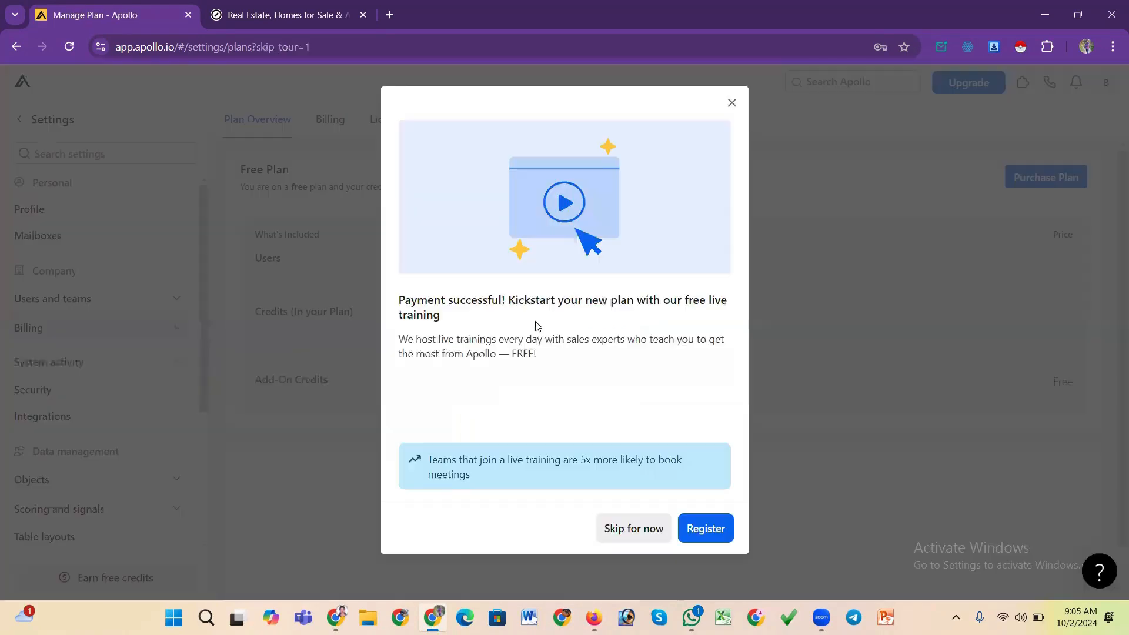
click(733, 113)
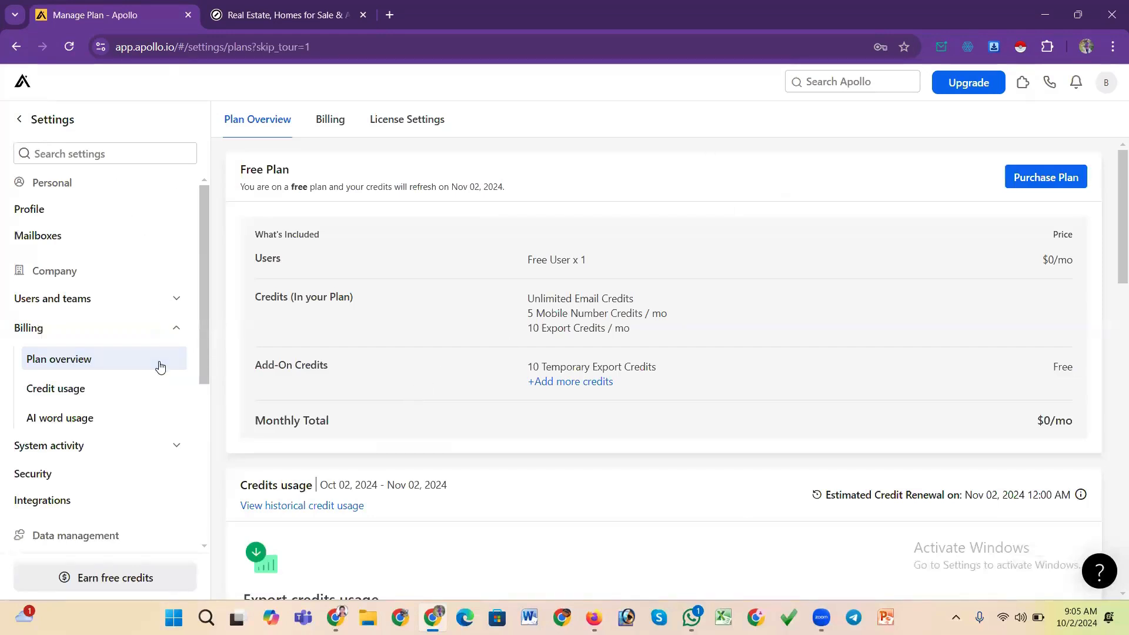
scroll(160, 365, down, 5)
scroll(160, 366, up, 5)
Go to People search and step through the People Finder Views tour to finish it
click(21, 84)
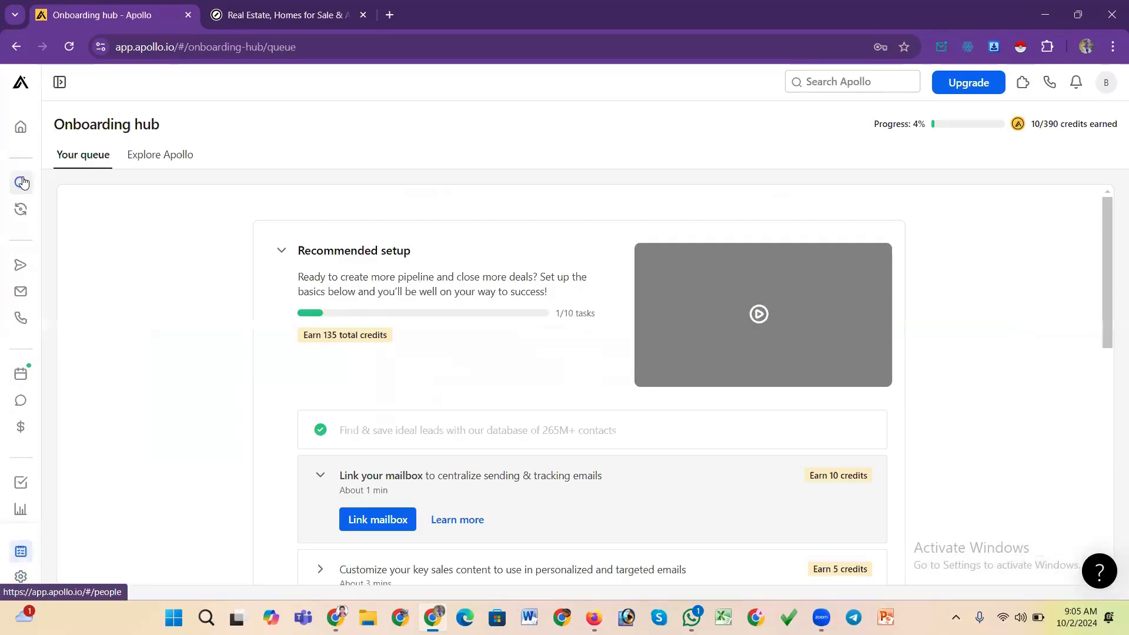
click(22, 183)
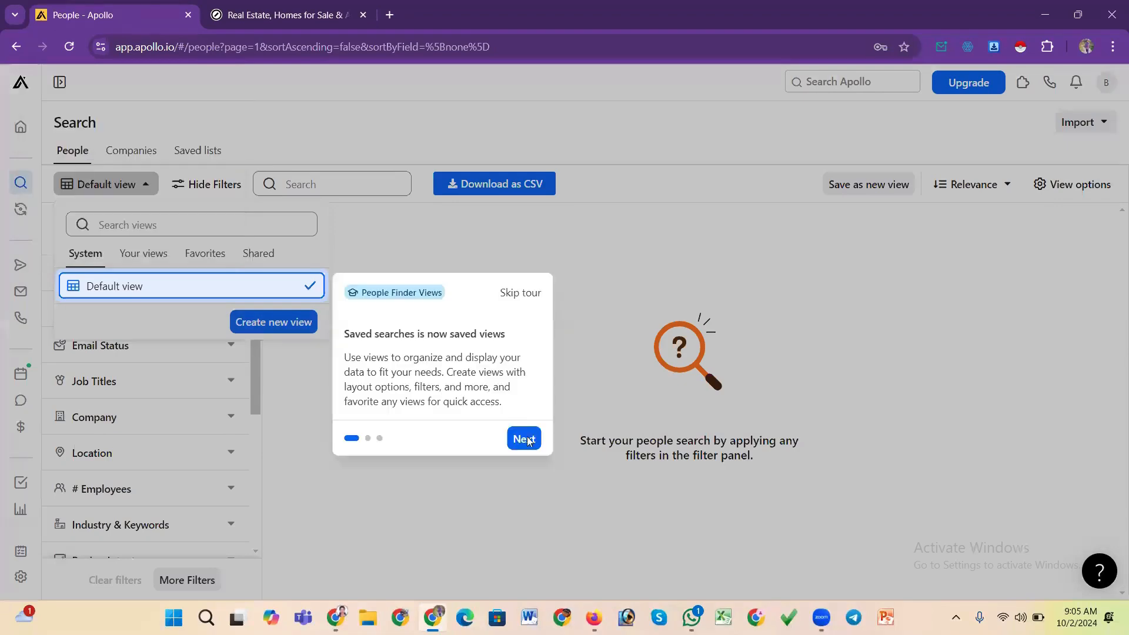
click(529, 440)
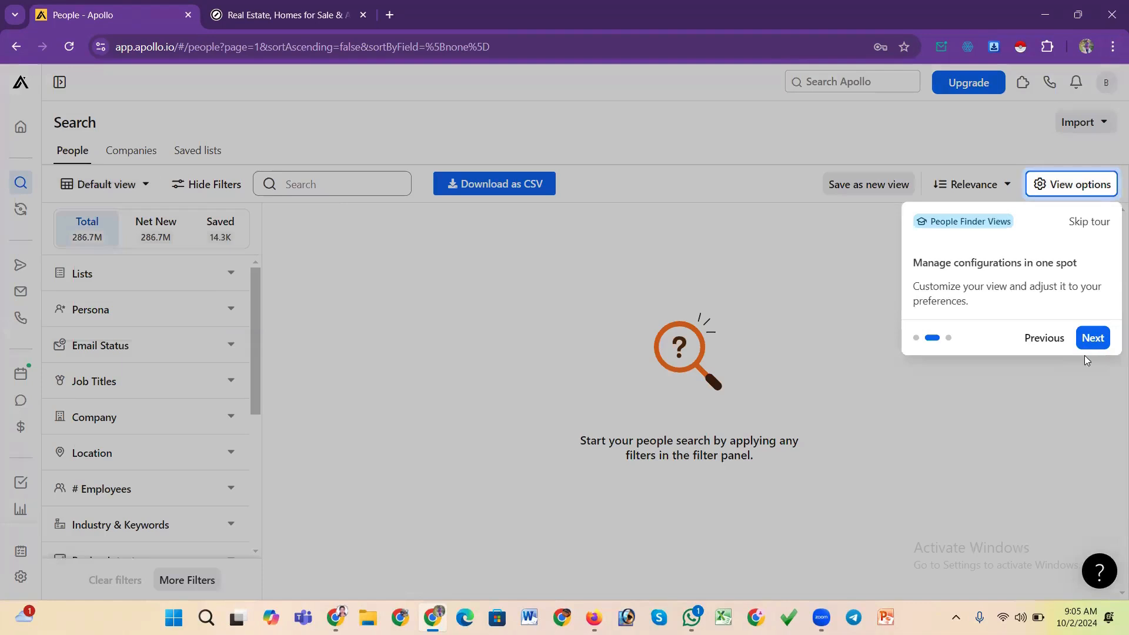
click(1092, 341)
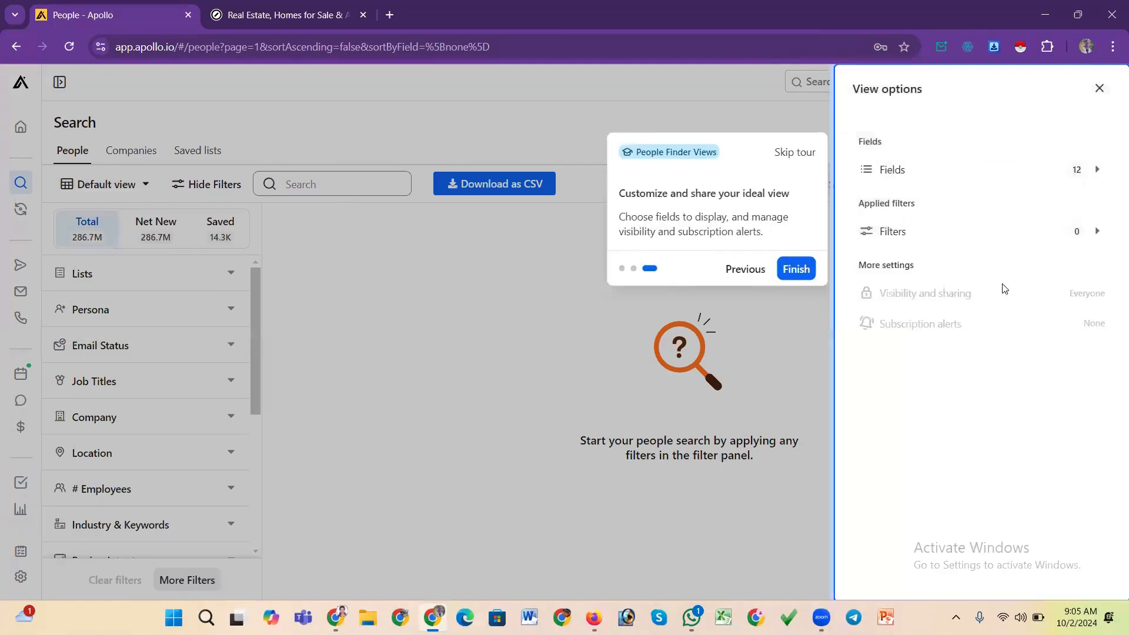
click(805, 275)
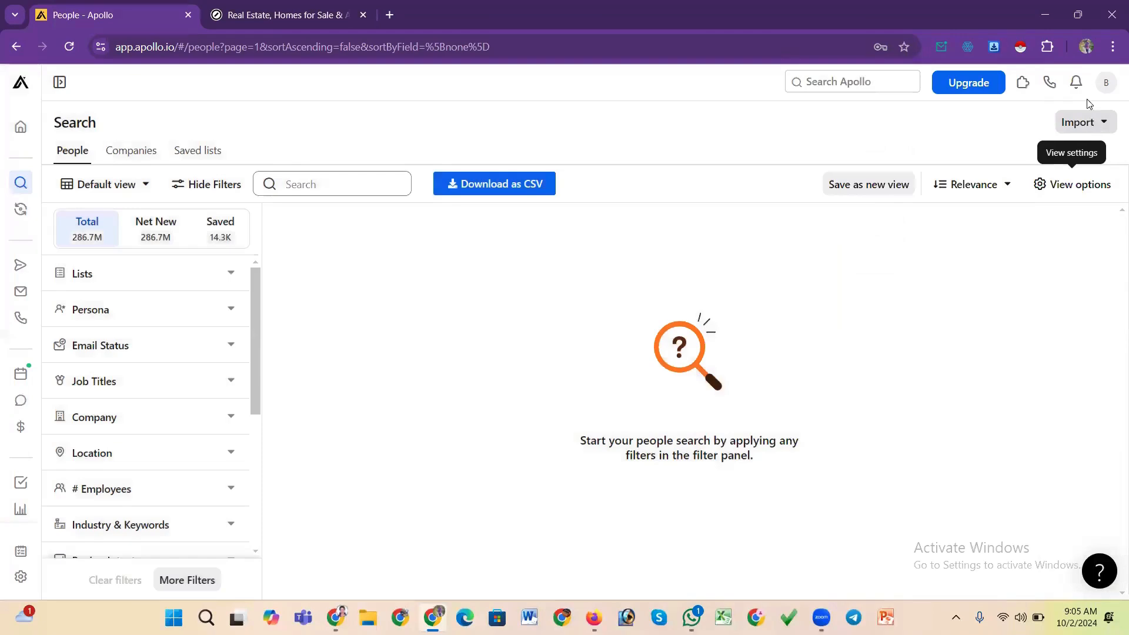
Open the account menu, then view the saved lists and return to People search
click(1107, 85)
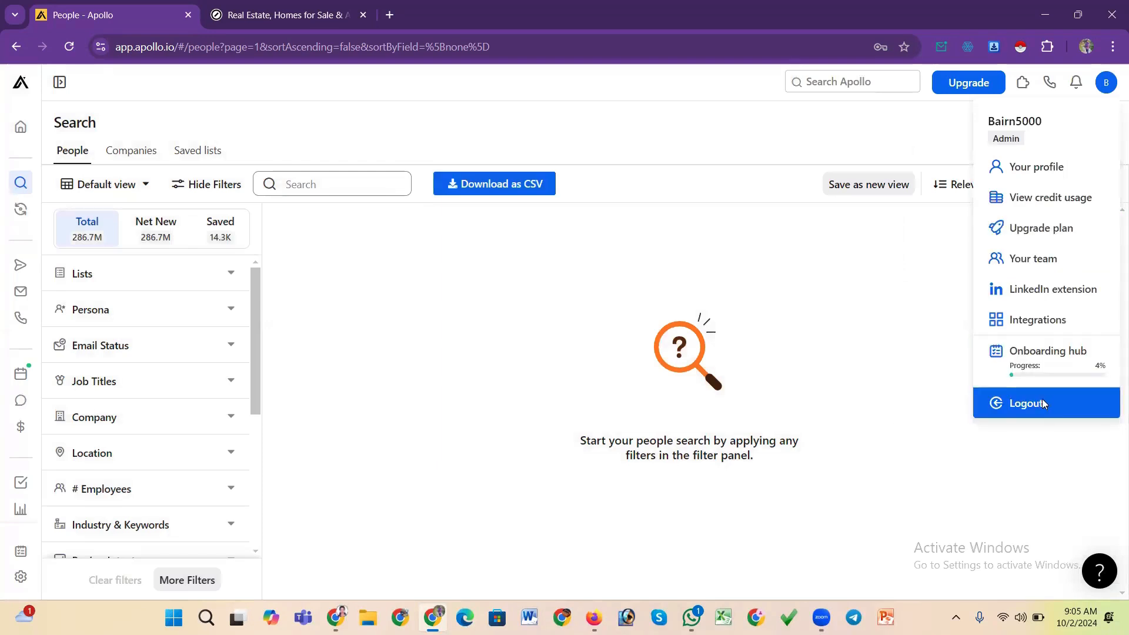
scroll(161, 371, down, 5)
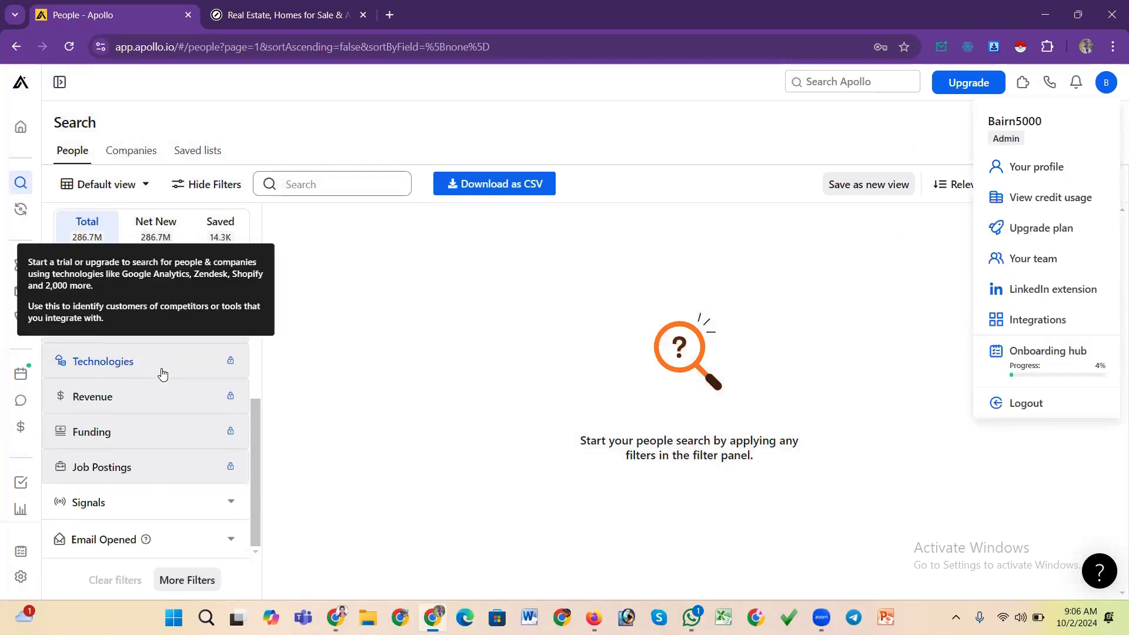
scroll(162, 374, up, 5)
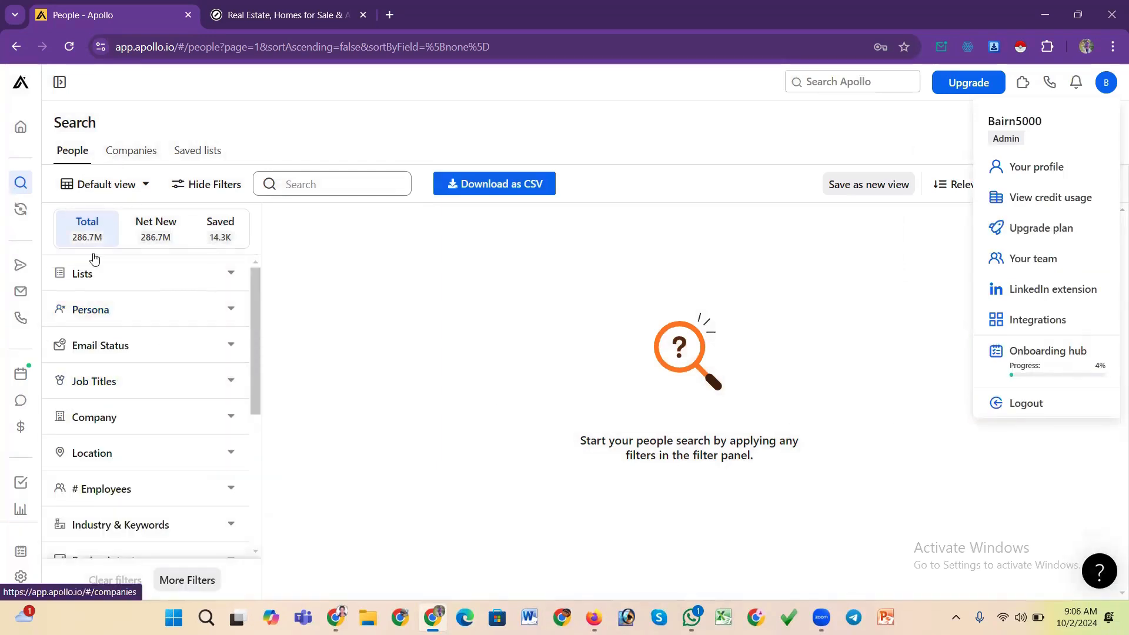
click(20, 184)
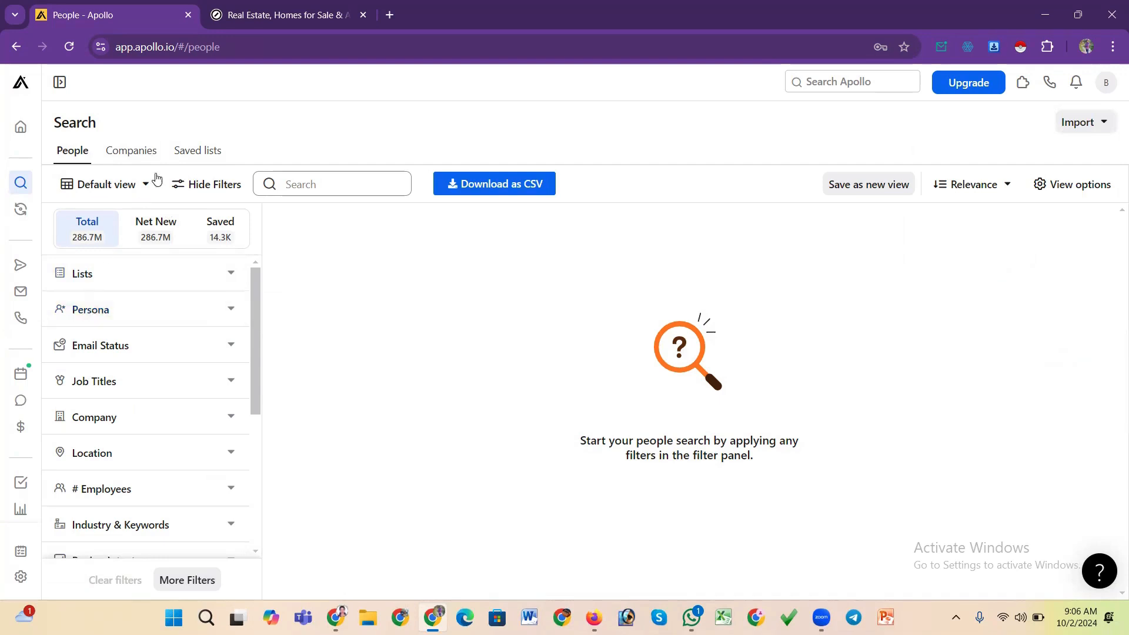
click(189, 152)
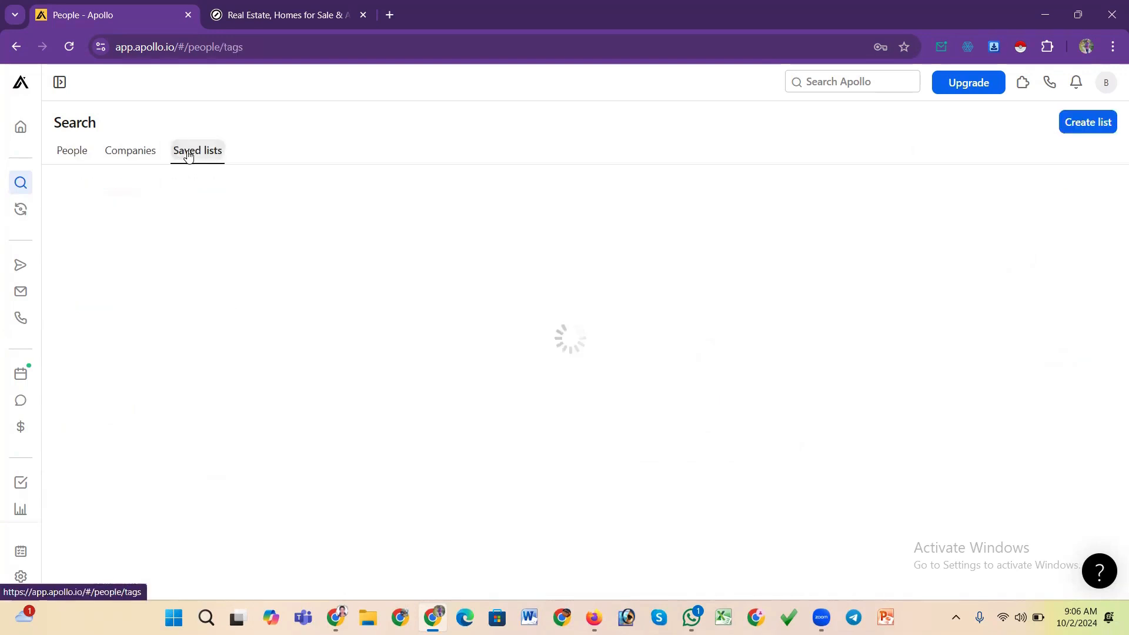
click(18, 184)
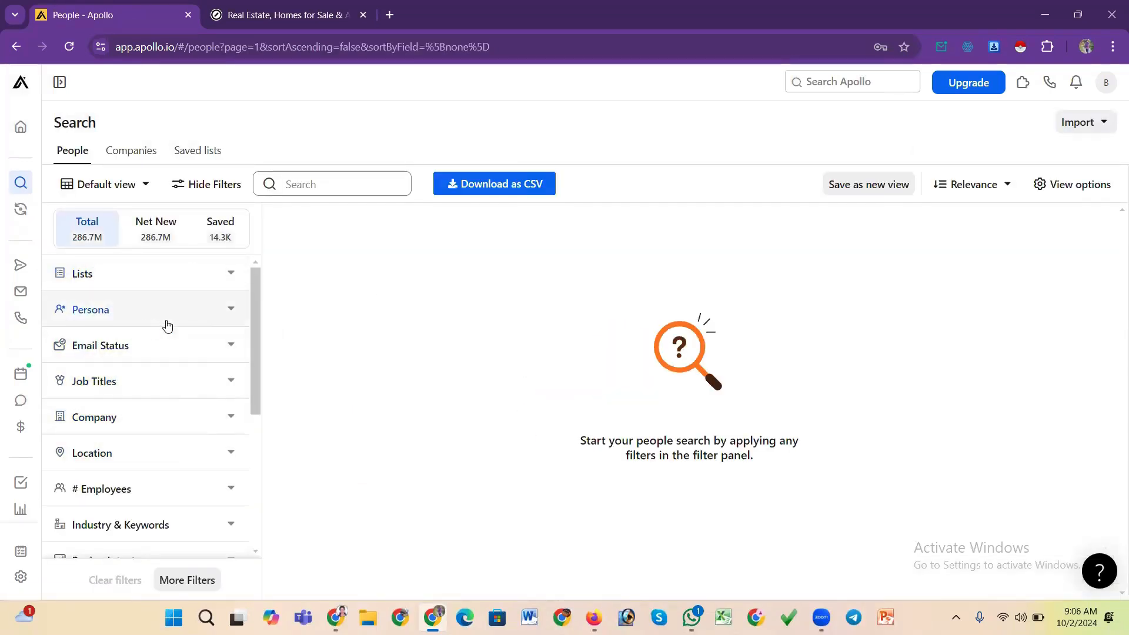
click(881, 190)
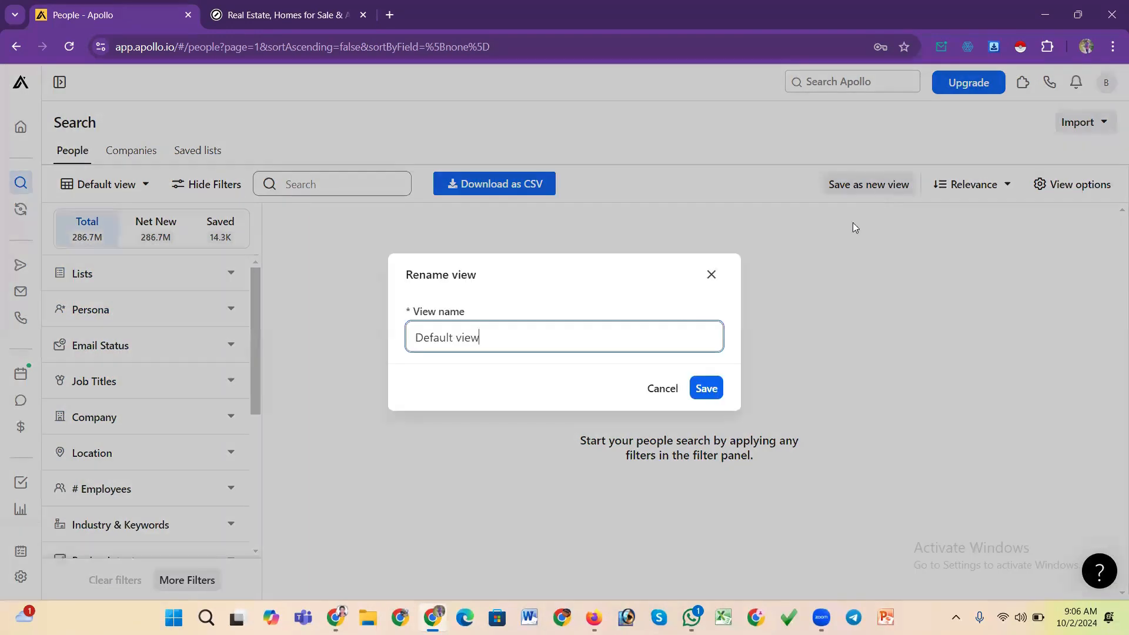
click(706, 388)
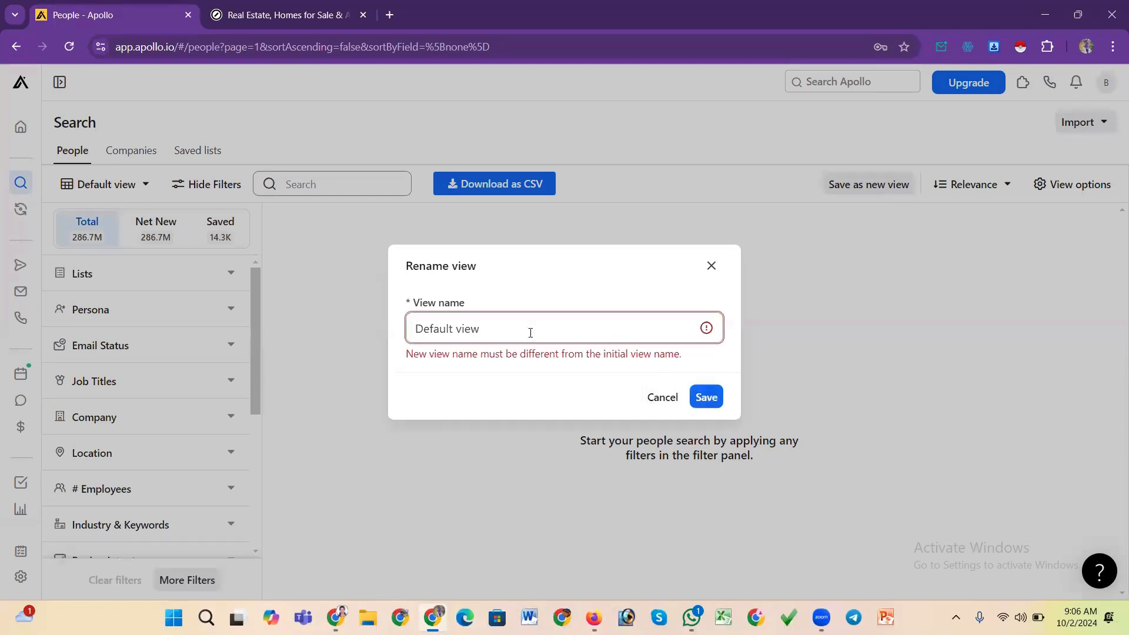
click(712, 266)
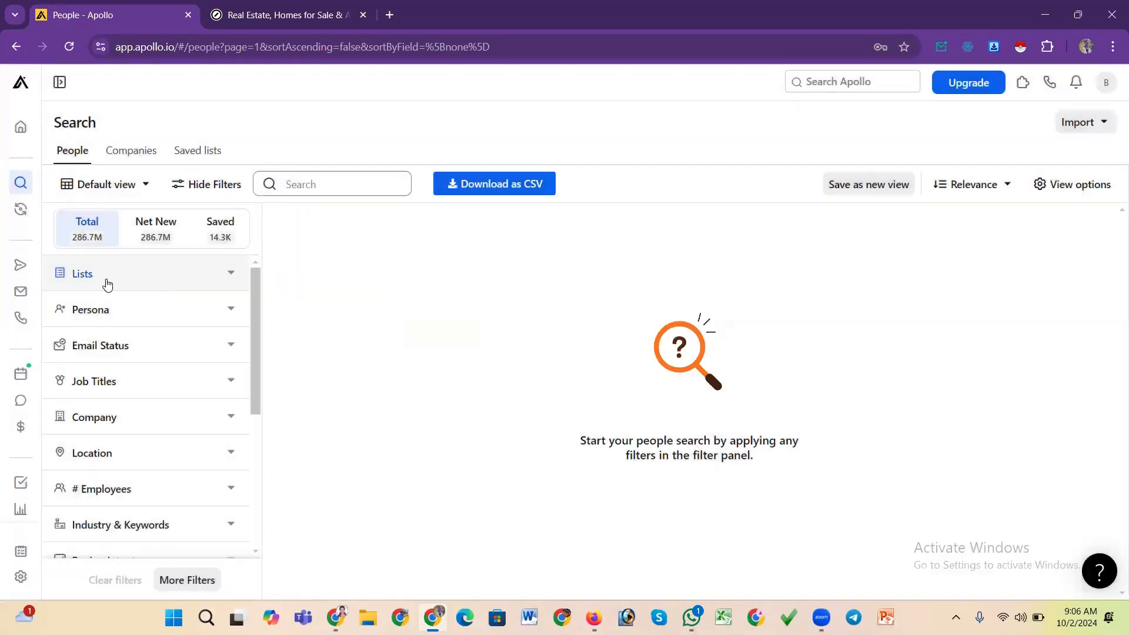
scroll(77, 373, down, 5)
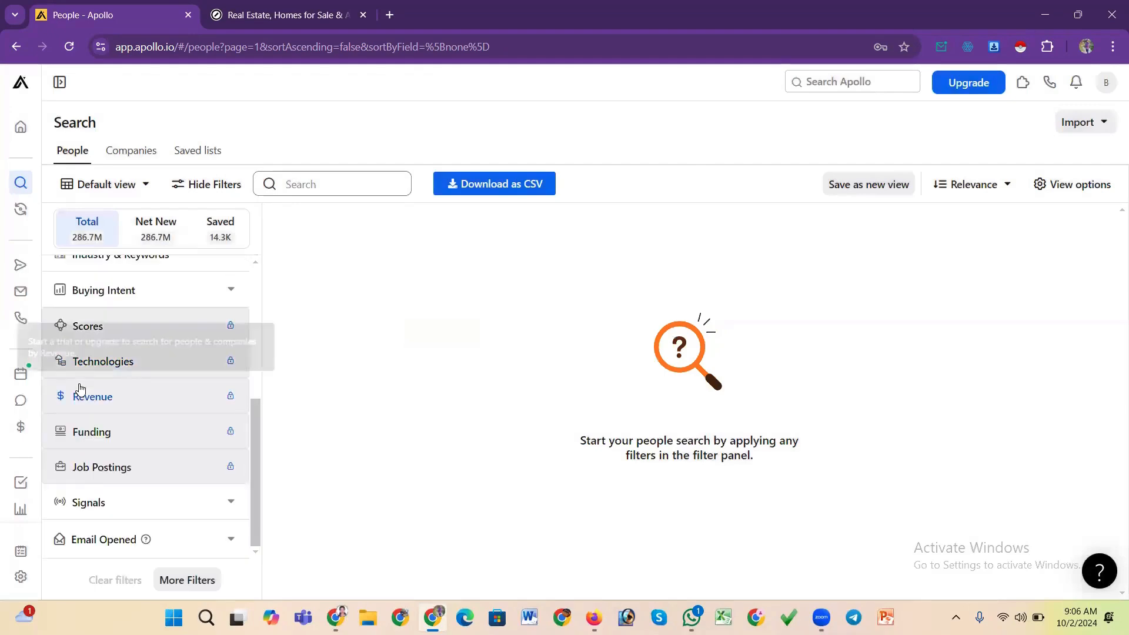
scroll(100, 471, up, 5)
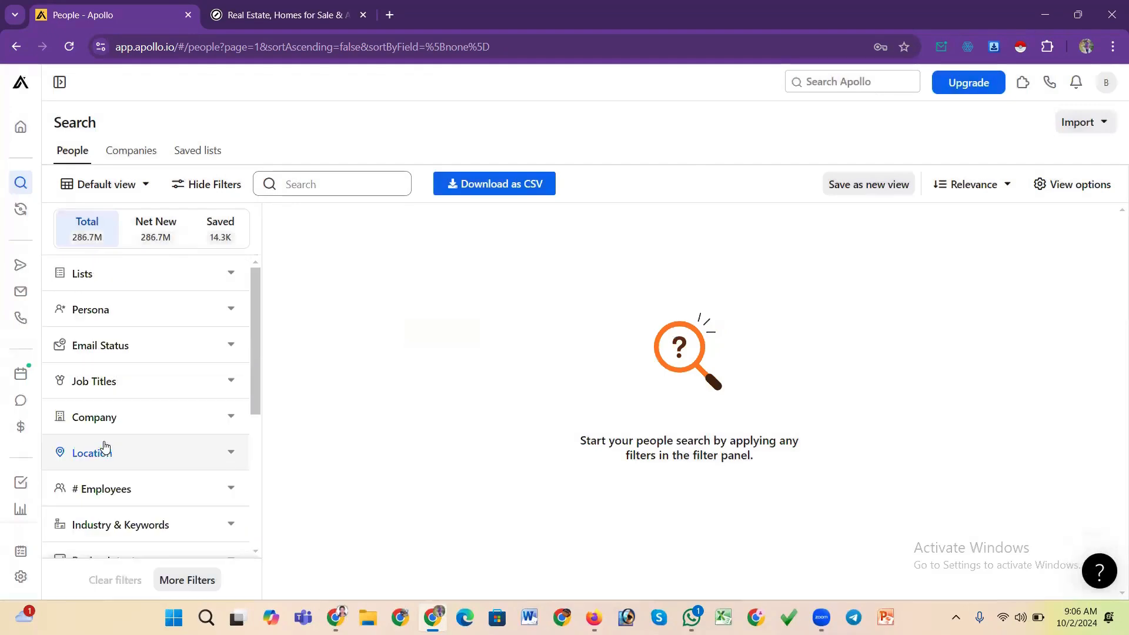
click(139, 158)
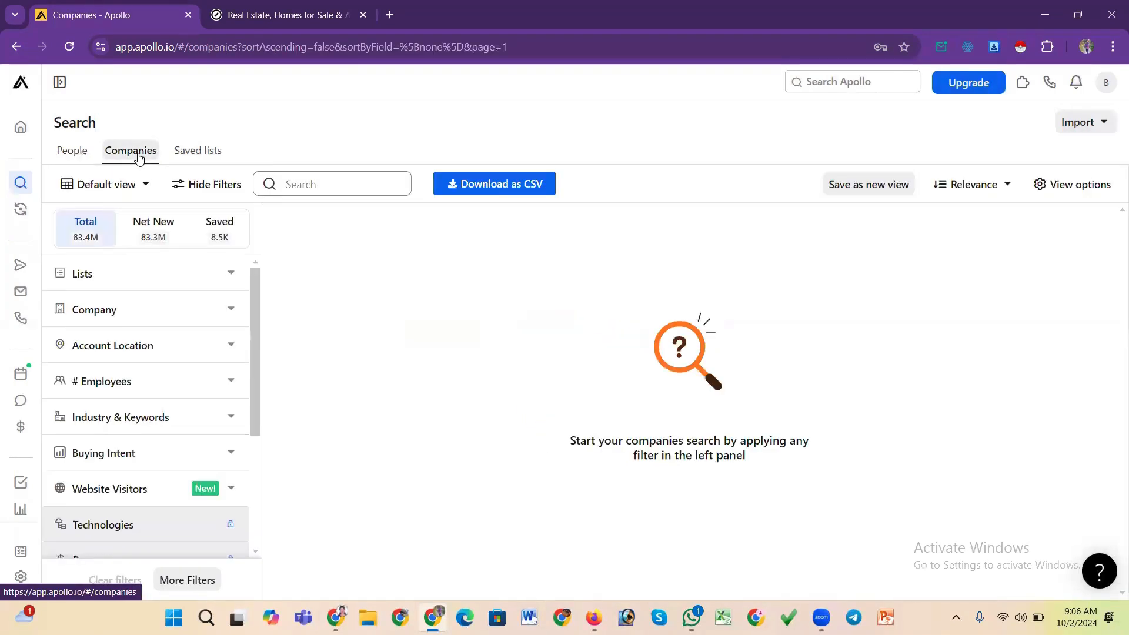
click(75, 153)
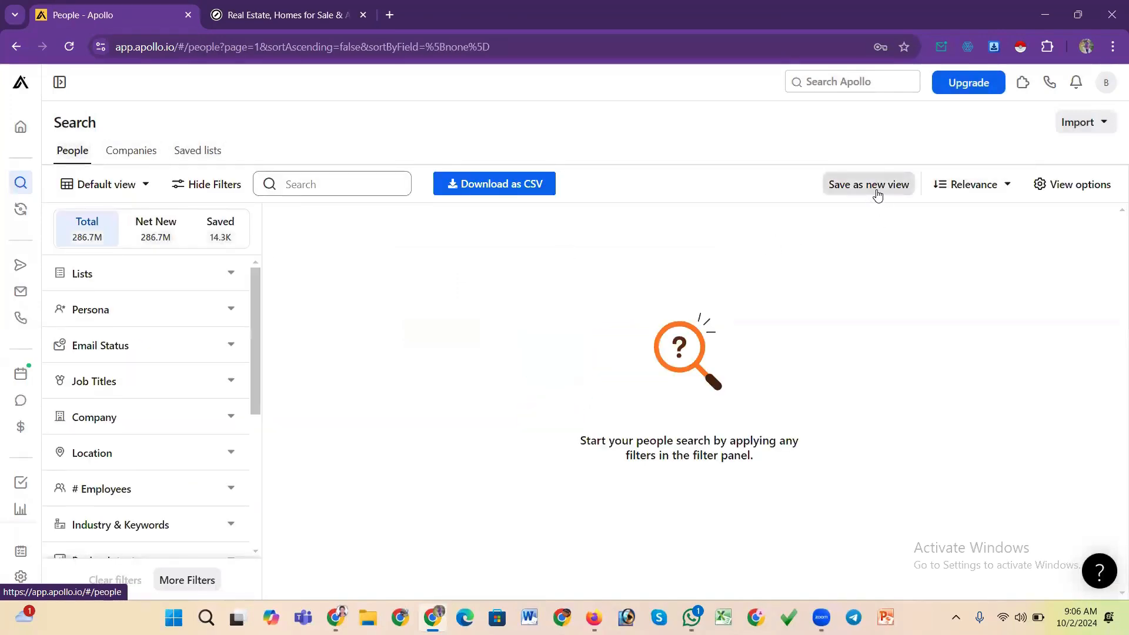
click(877, 188)
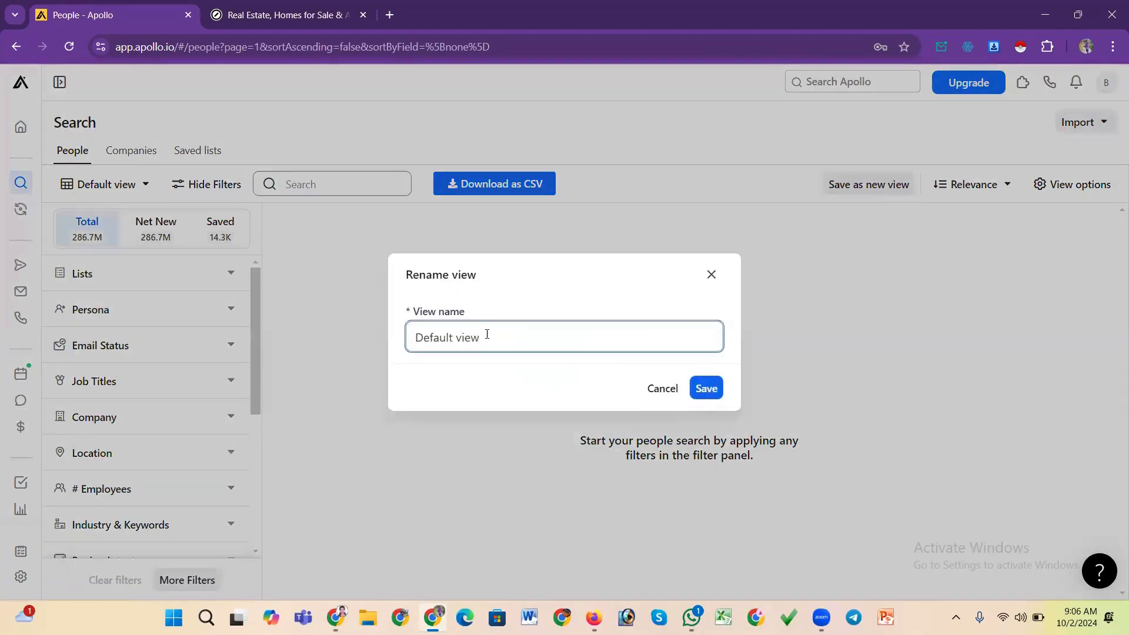
click(711, 275)
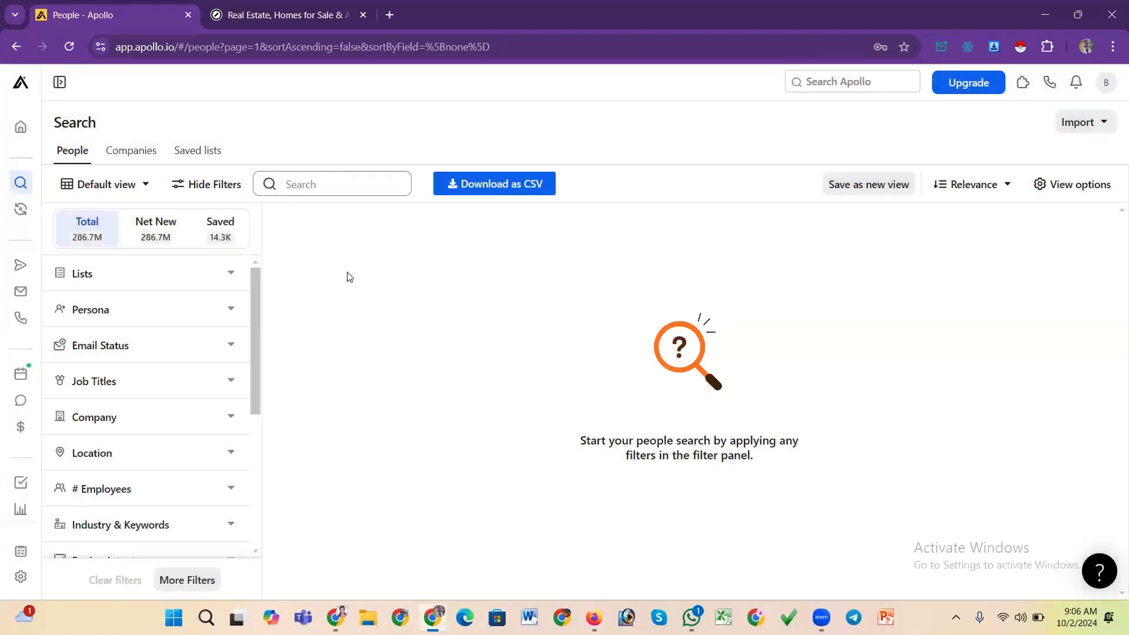
click(167, 230)
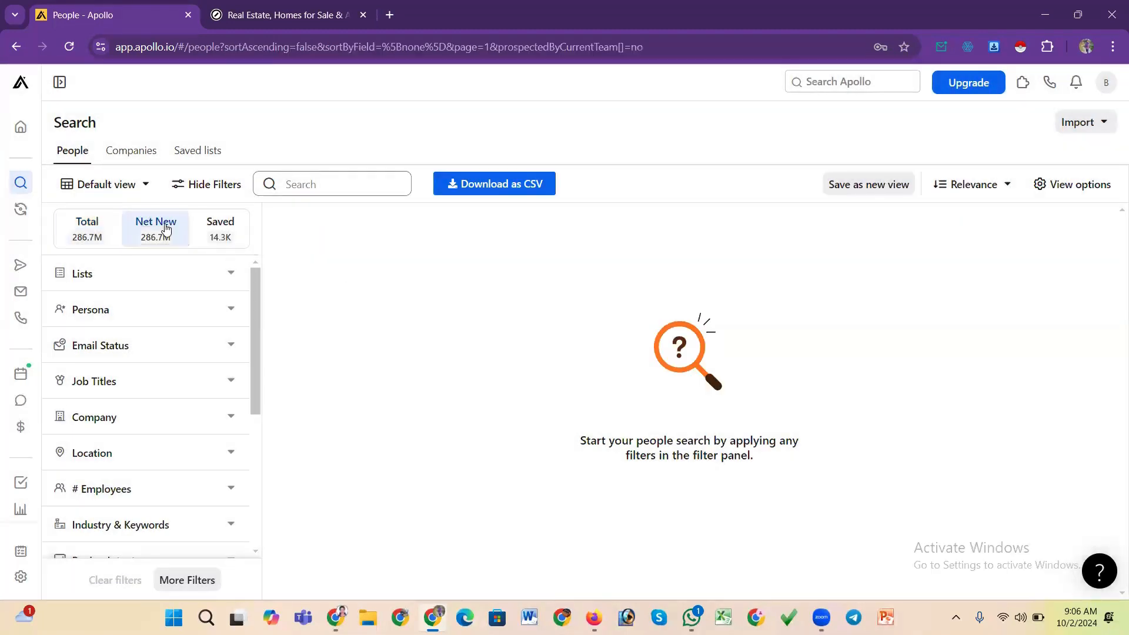
click(90, 232)
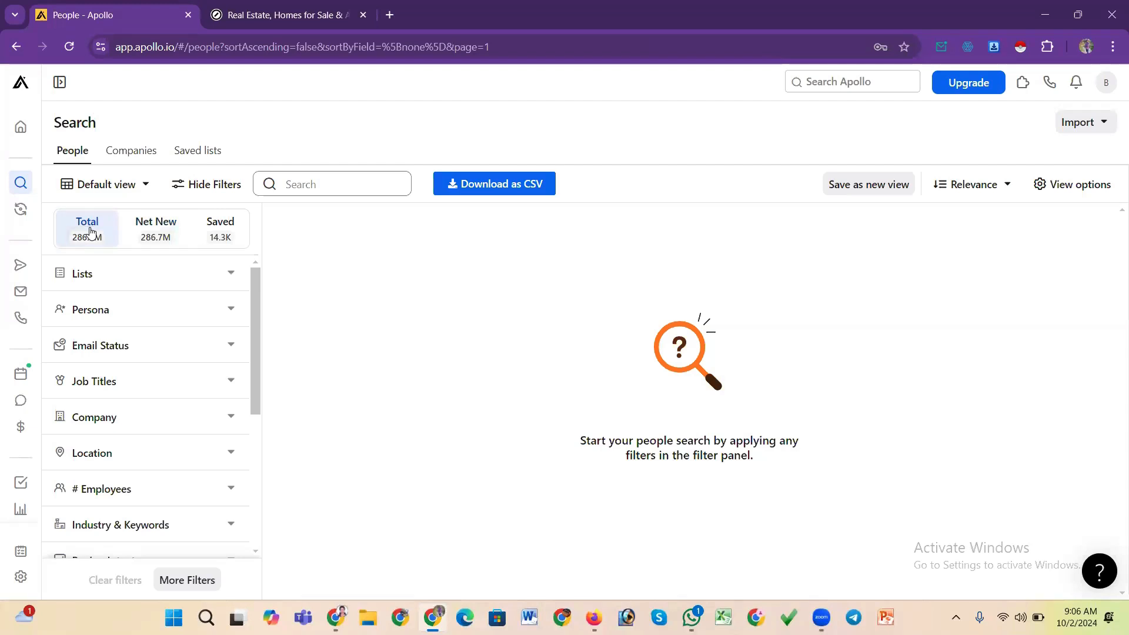
Filter people by email status Likely to engage and Verified
click(107, 352)
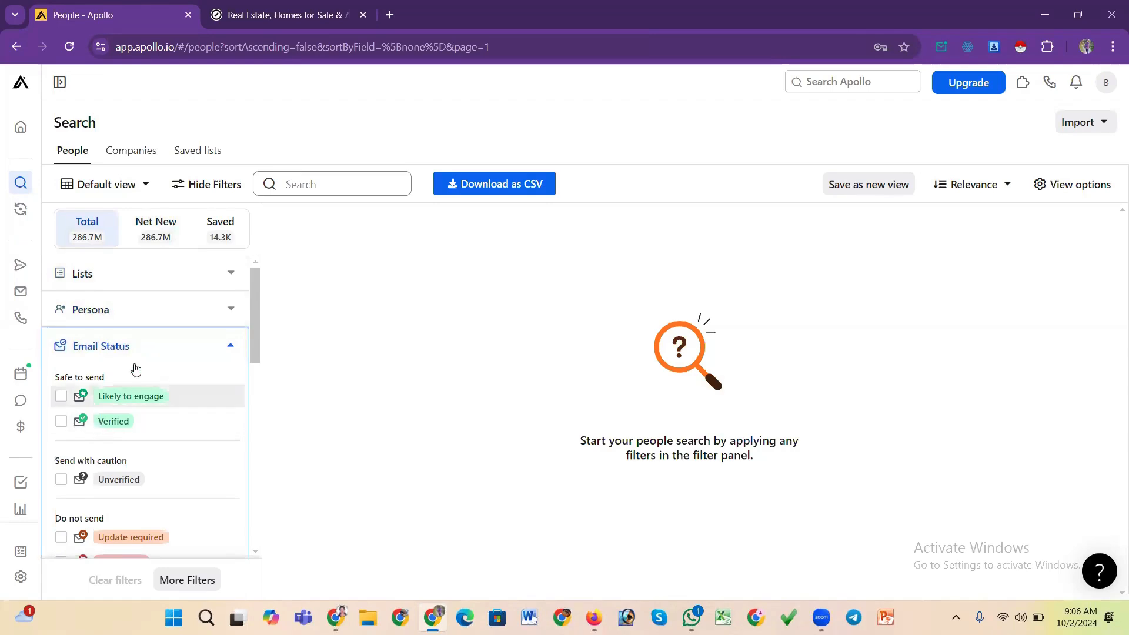
scroll(127, 335, down, 2)
scroll(124, 334, up, 1)
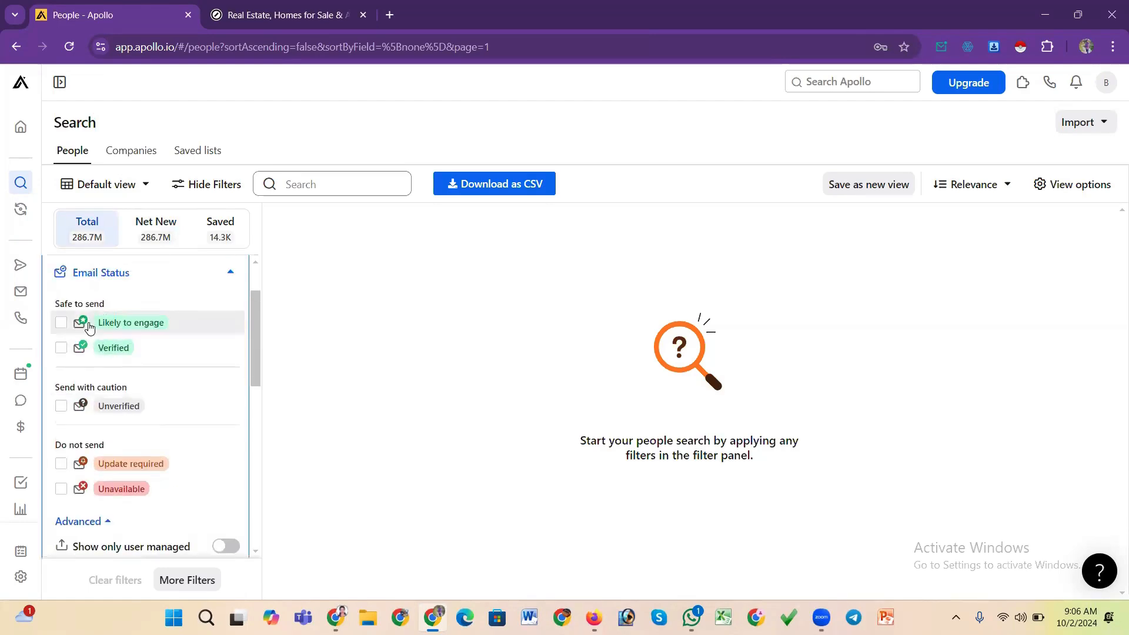
click(61, 322)
click(61, 348)
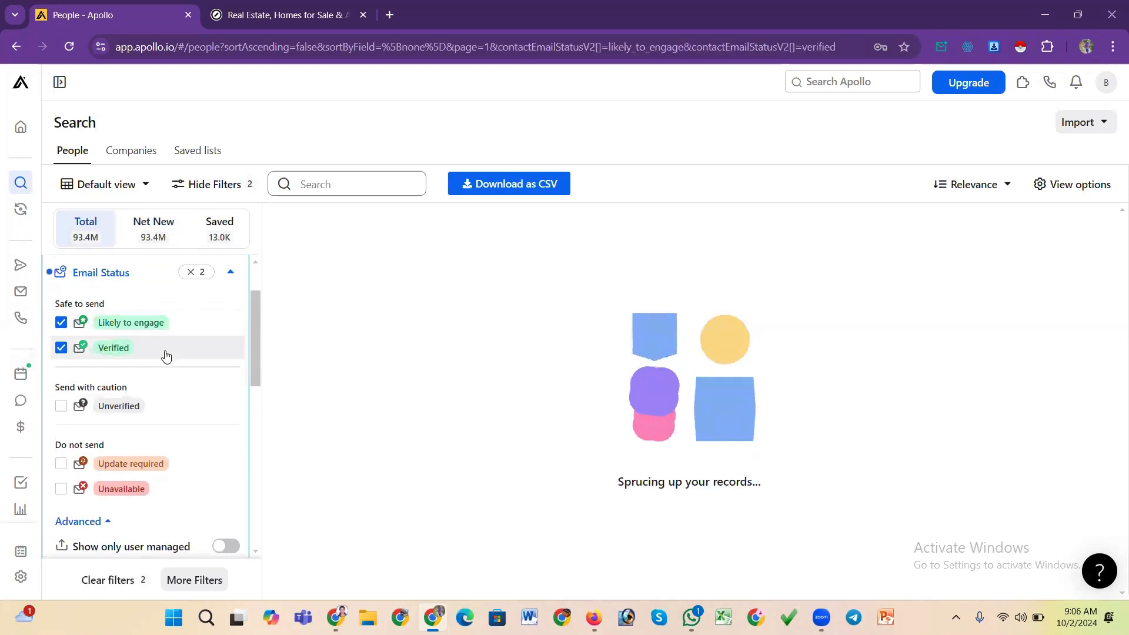
scroll(252, 365, down, 3)
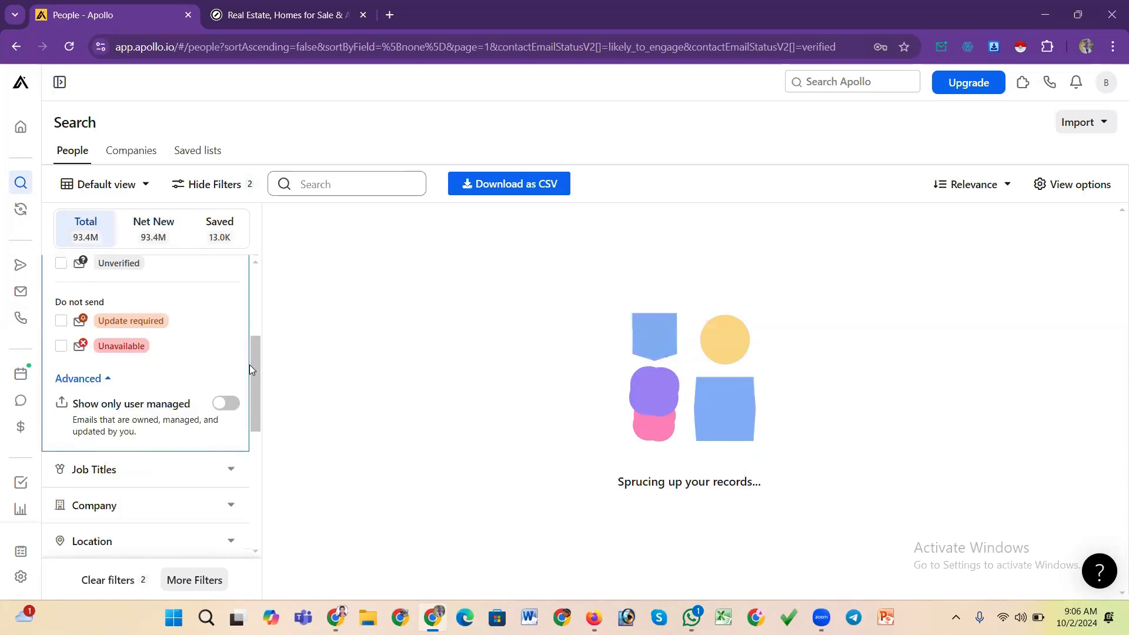
scroll(247, 330, up, 3)
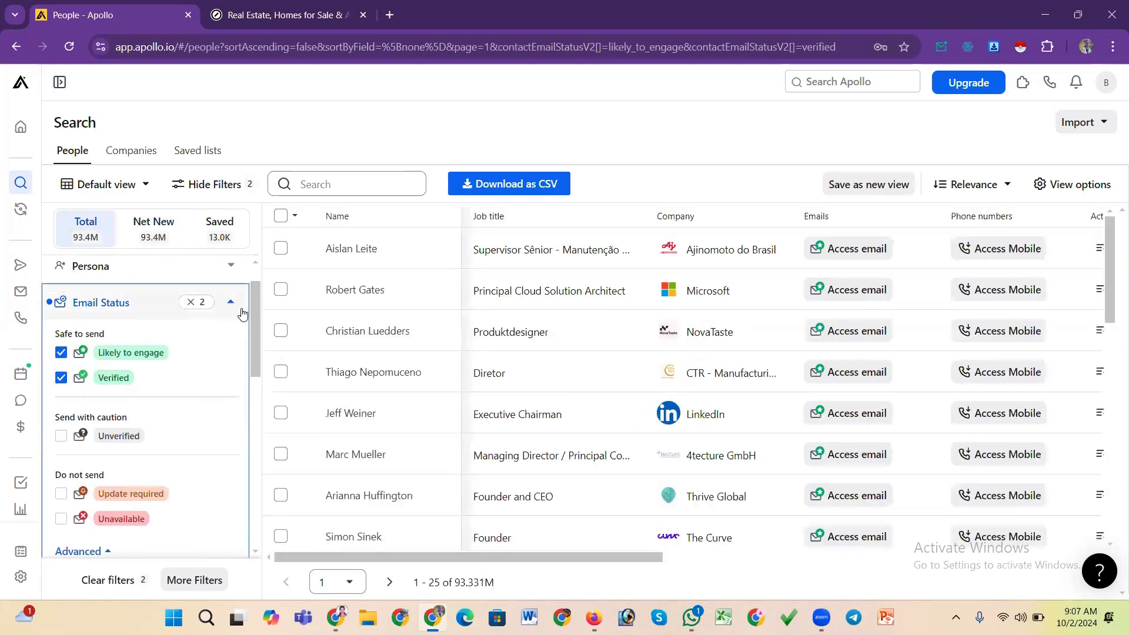
click(231, 302)
Add the job title filter owner
drag(251, 307, 251, 336)
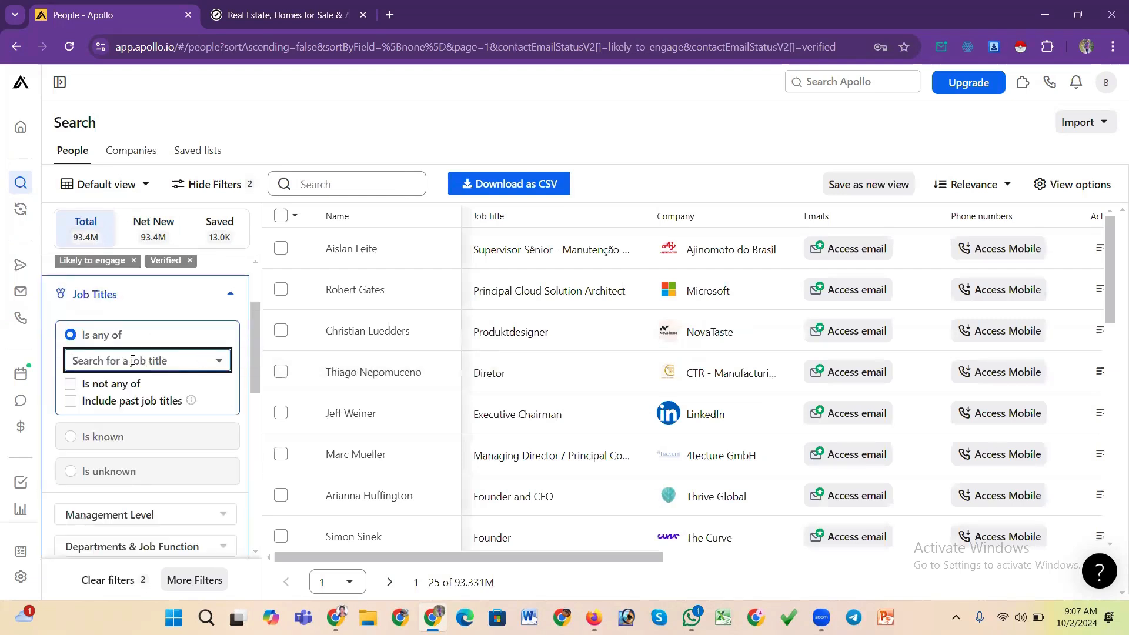
text(owne)
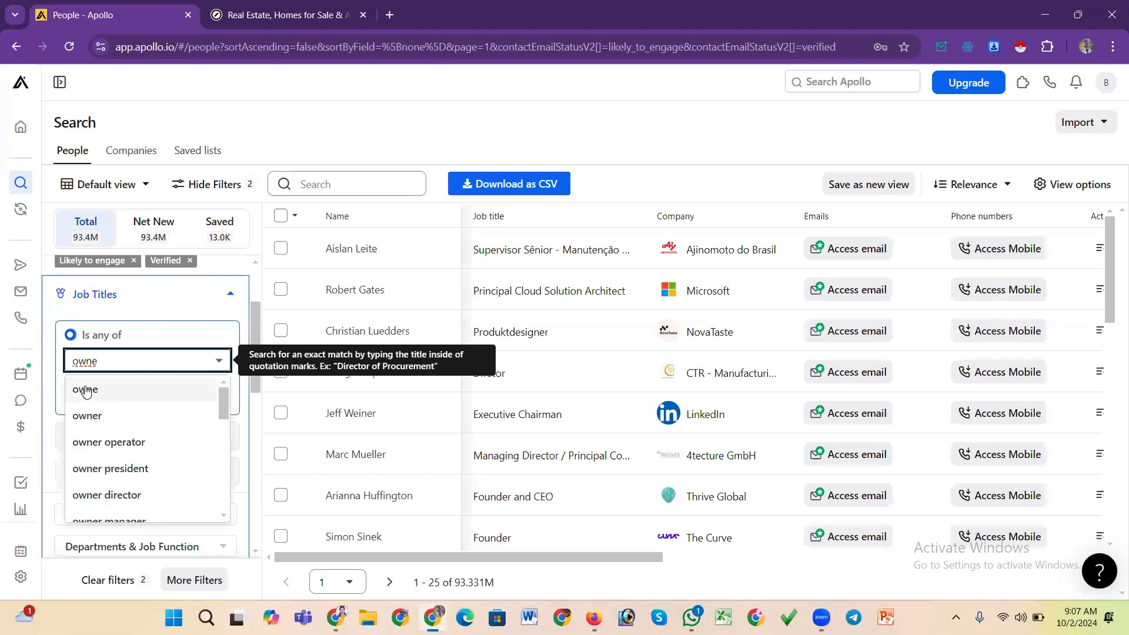
click(94, 417)
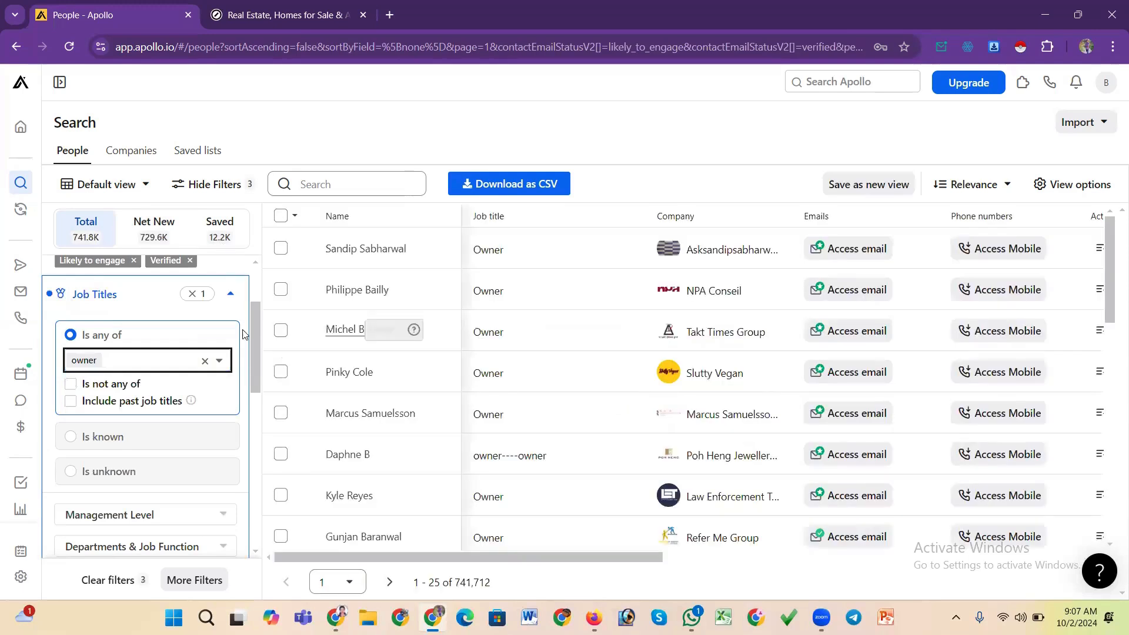
Log out from the onboarding hub and log back in with the prefilled account
click(21, 84)
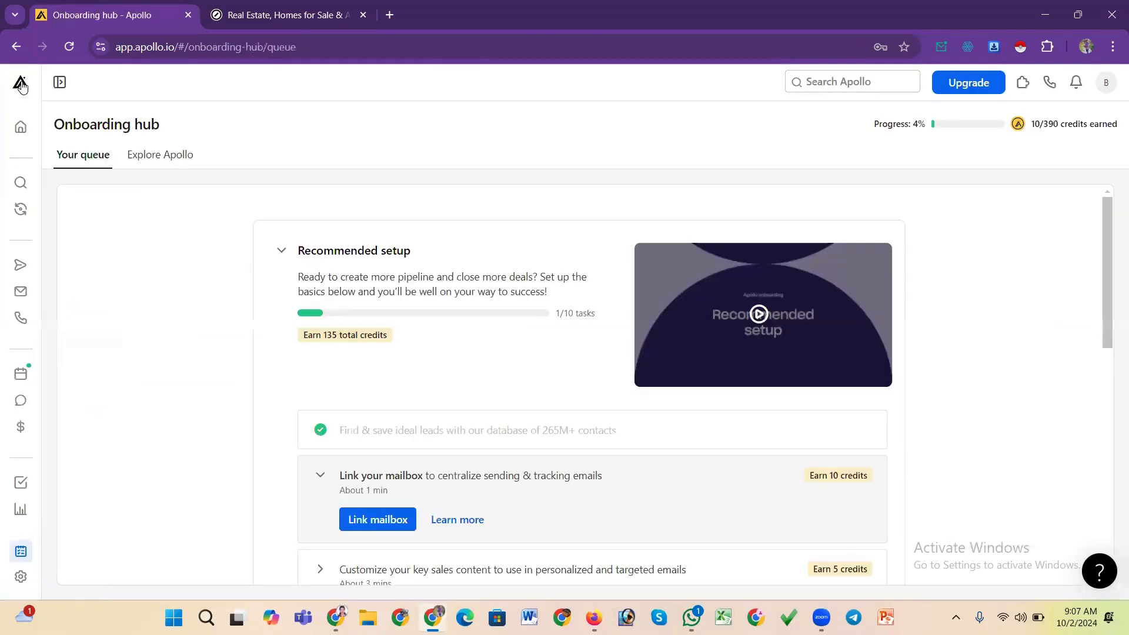
click(1107, 82)
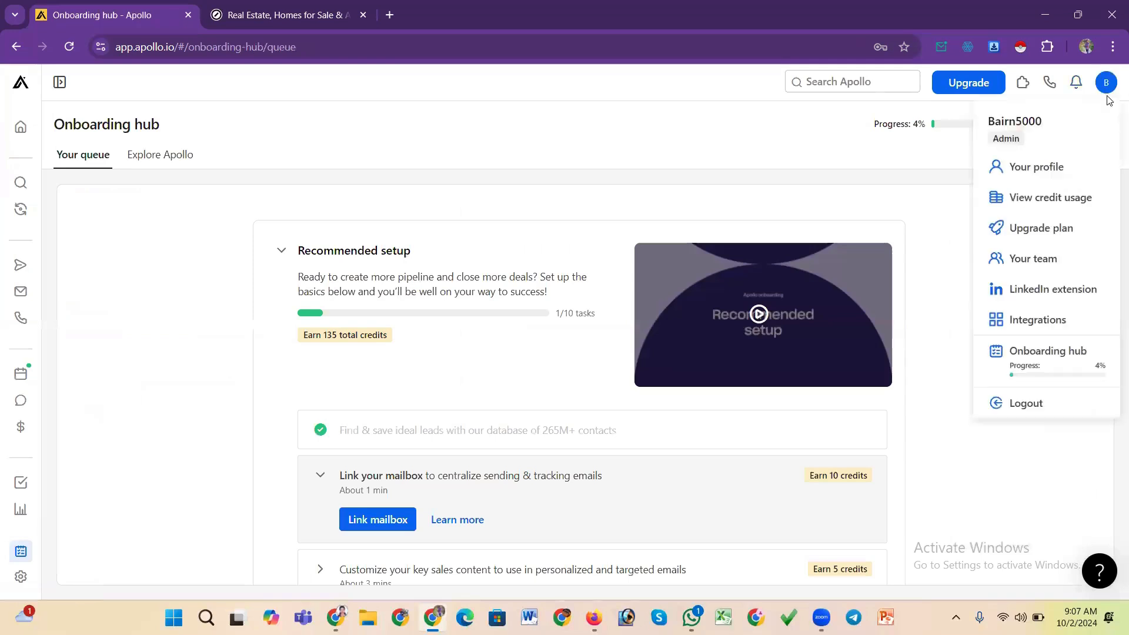
click(1039, 406)
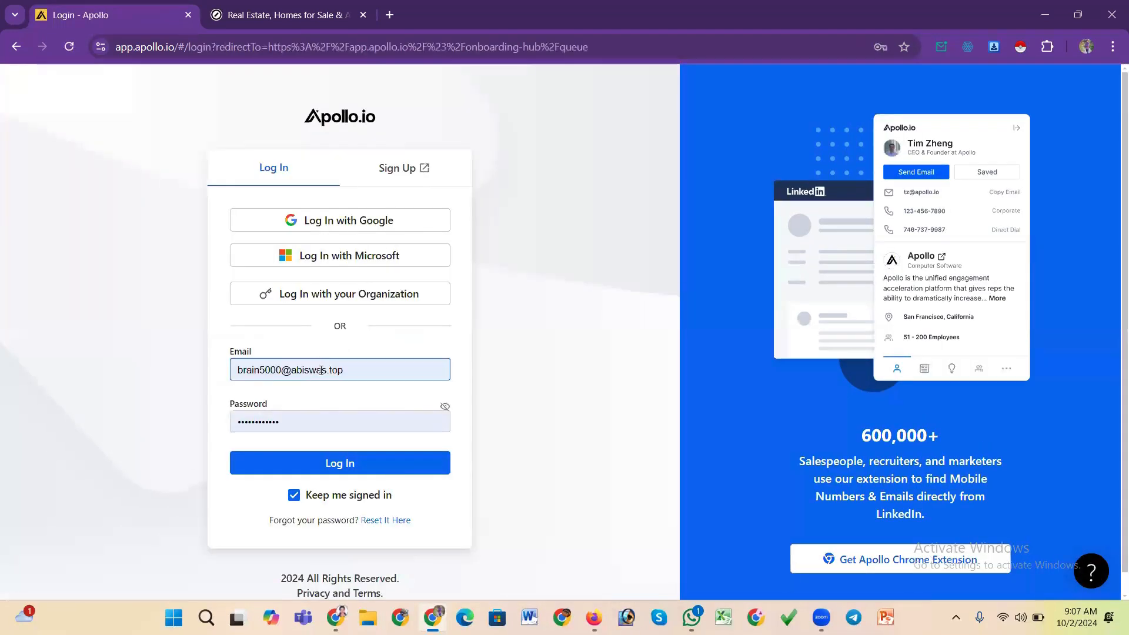
click(354, 462)
click(359, 428)
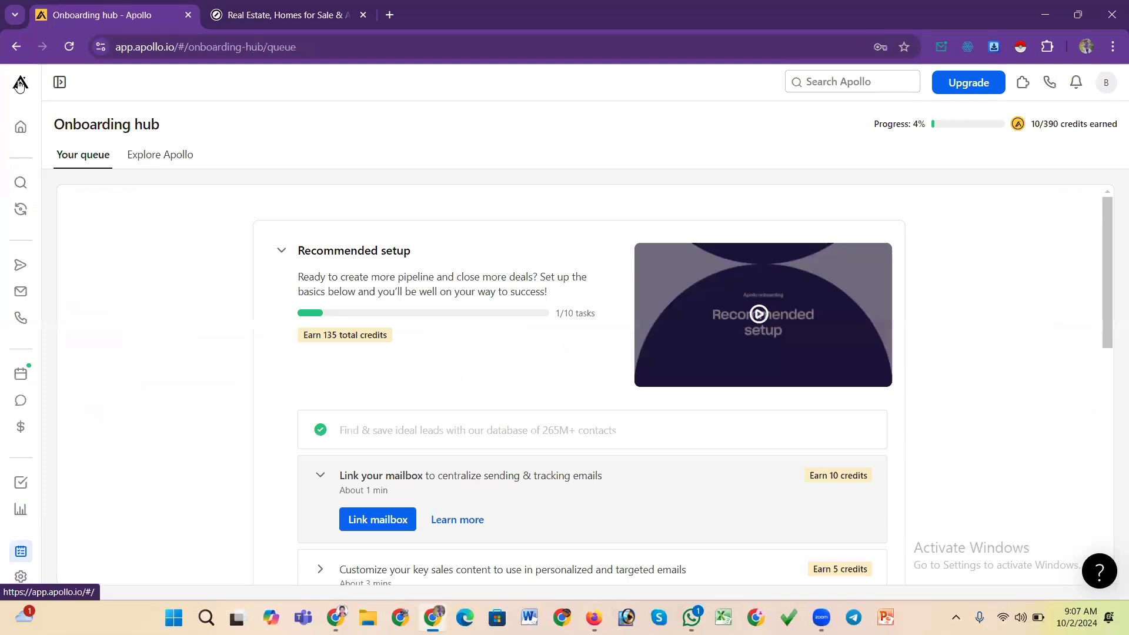
Log out again and sign in with a different account's saved email and password
click(20, 84)
click(1100, 90)
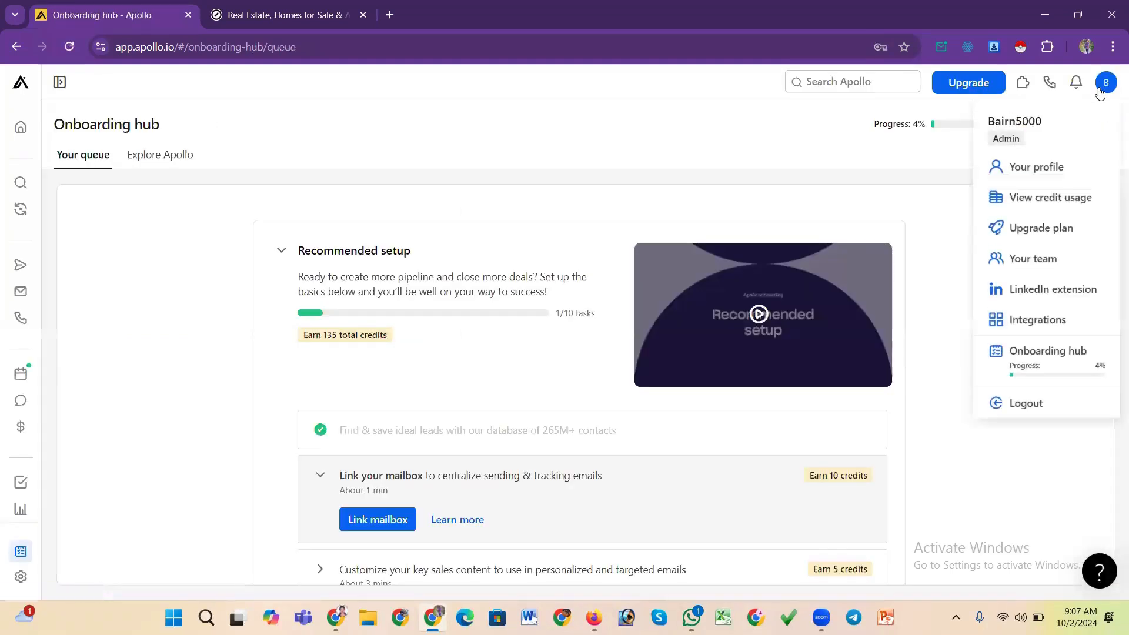
click(1029, 404)
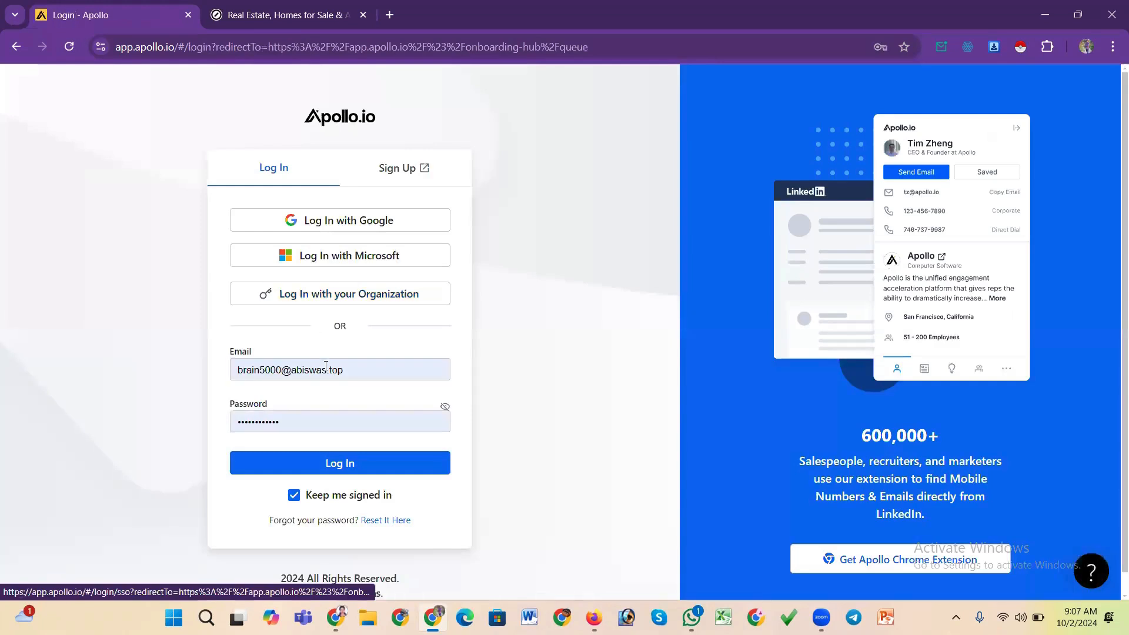
click(361, 369)
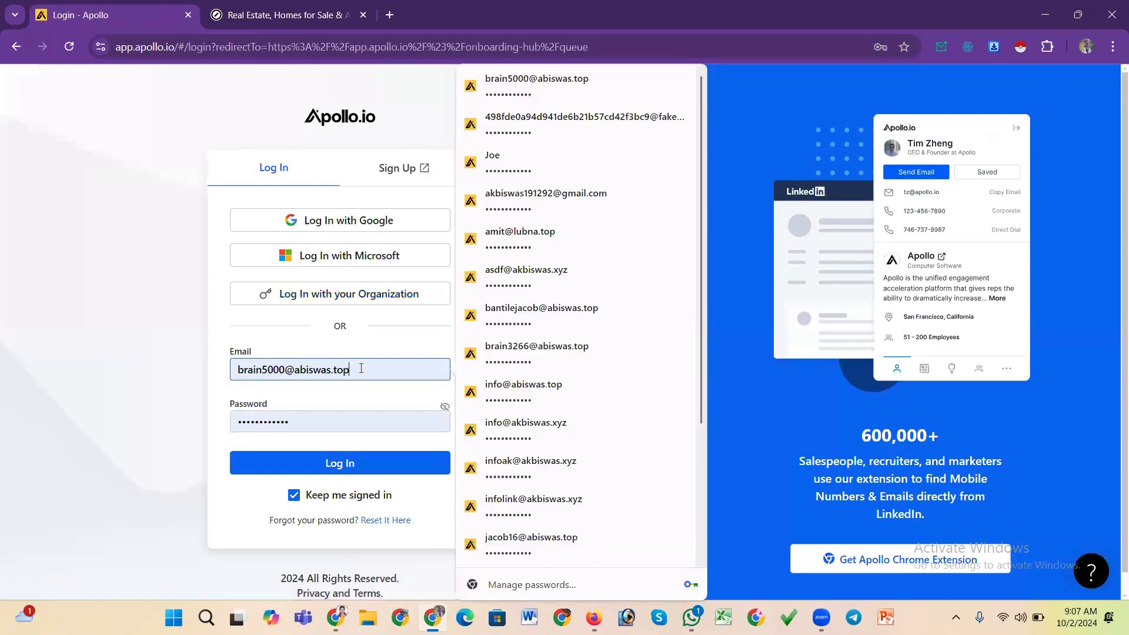
click(536, 200)
click(369, 464)
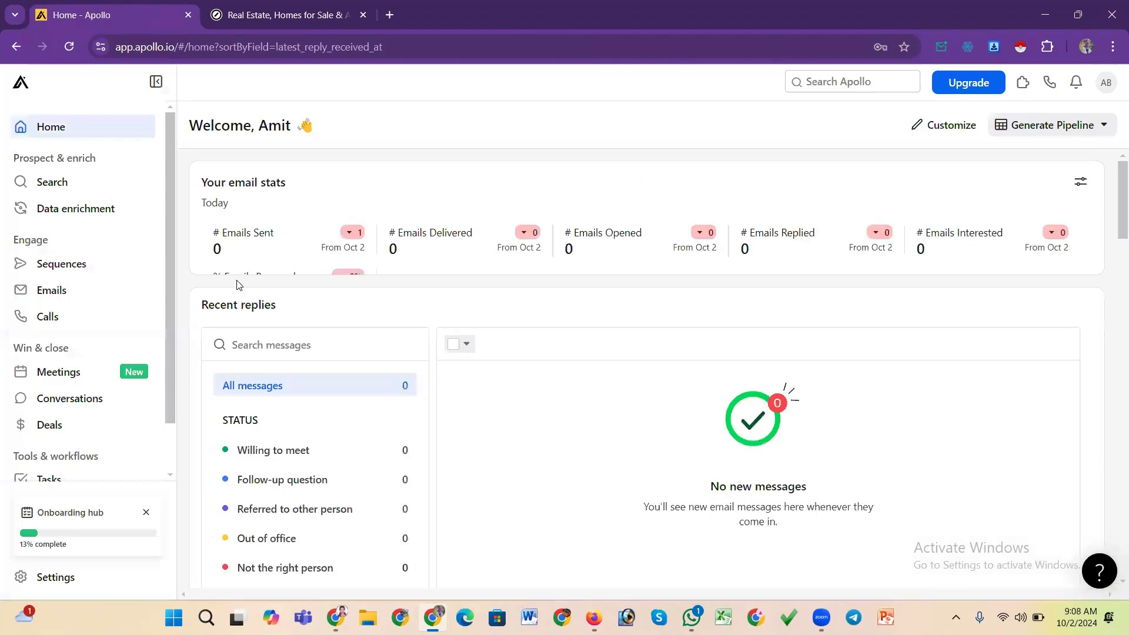
Open People search and view the saved people lists
click(68, 184)
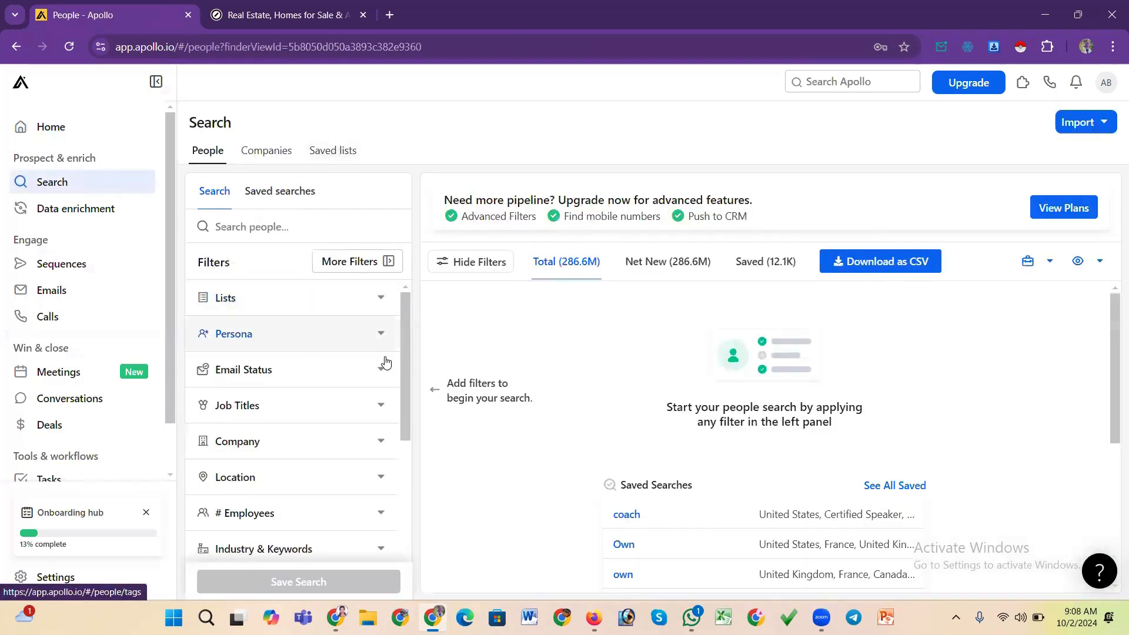
click(332, 156)
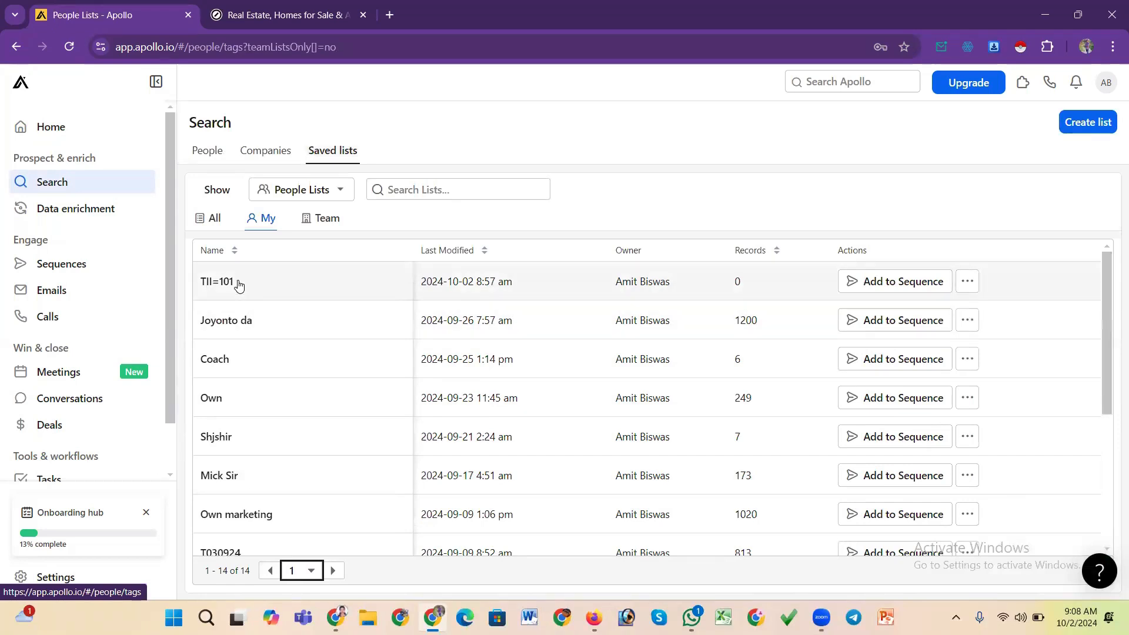
Open the Joyonto da saved list and scroll across its people table columns
click(242, 321)
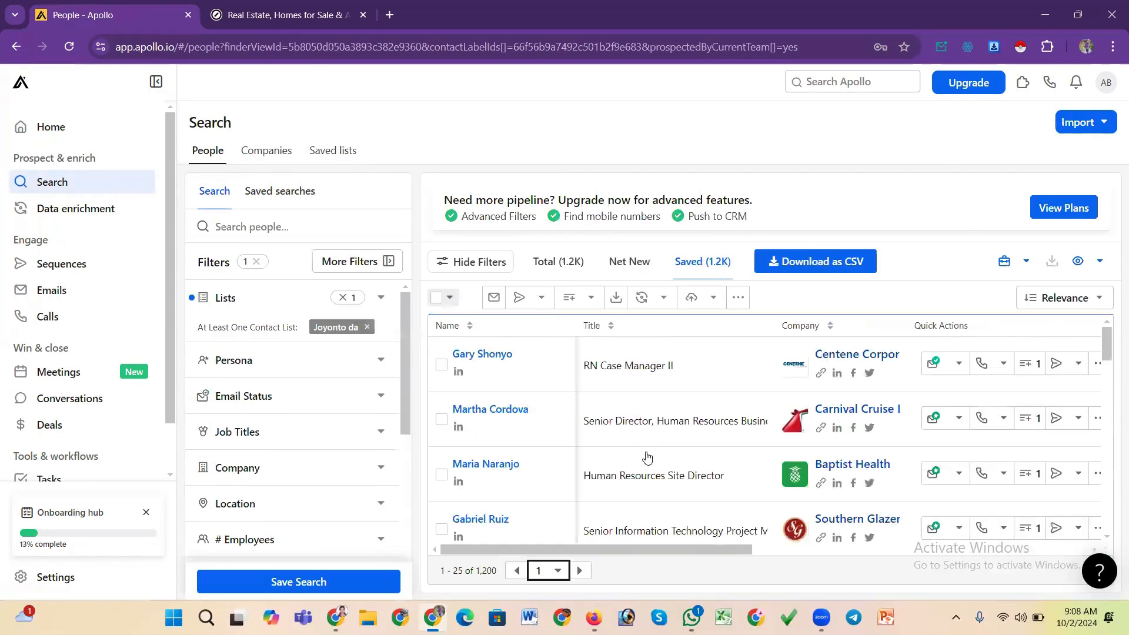
drag(660, 550, 882, 553)
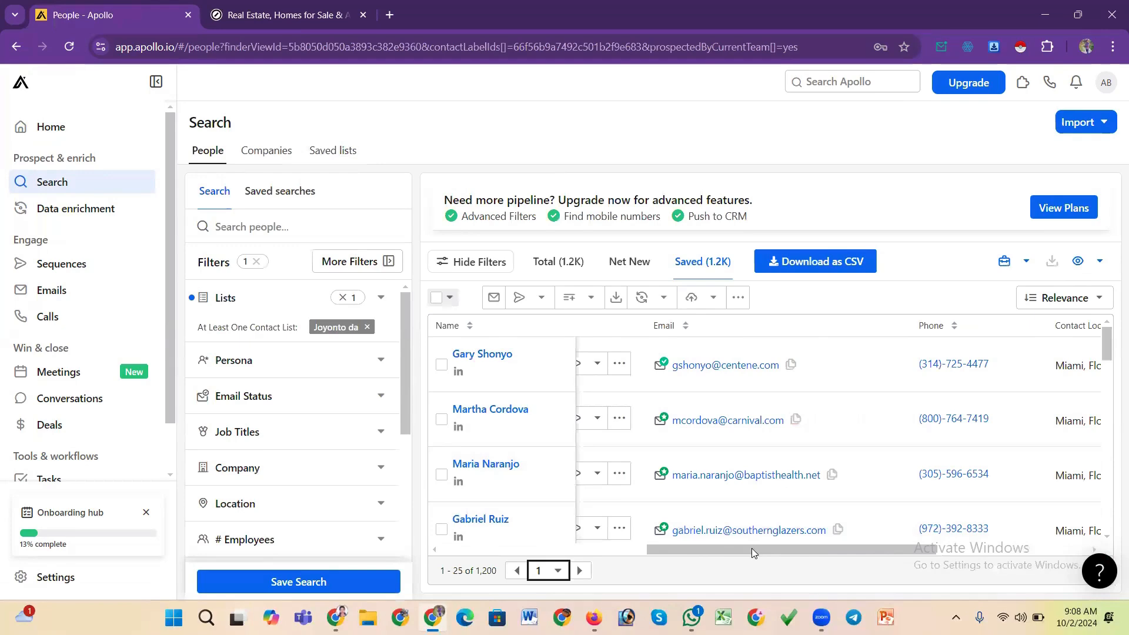
drag(752, 547, 701, 548)
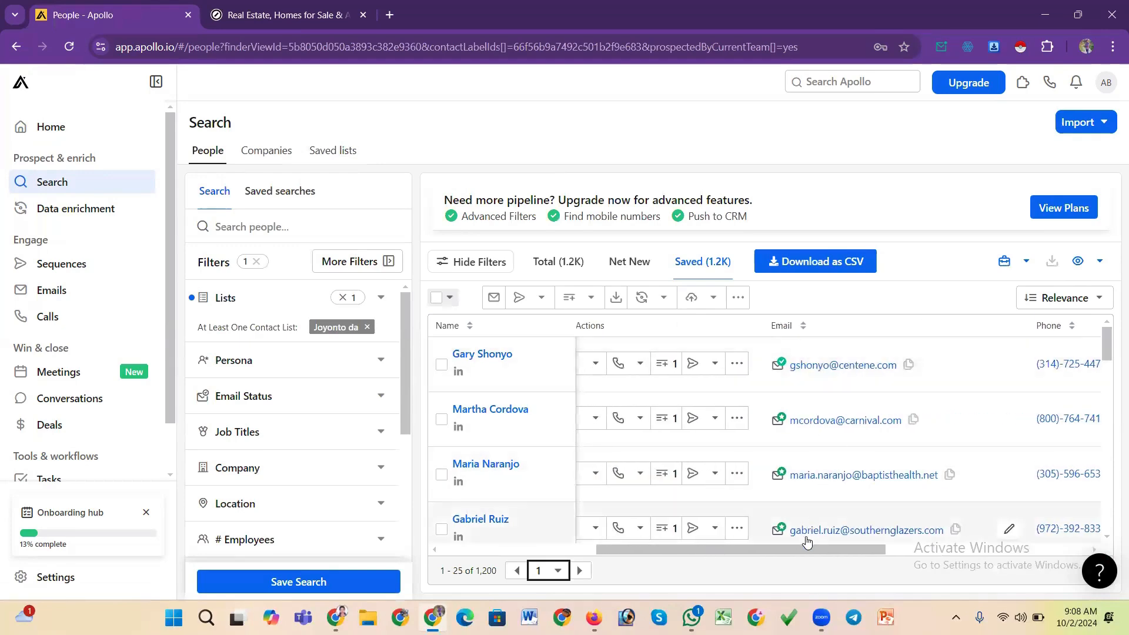
drag(806, 547, 915, 548)
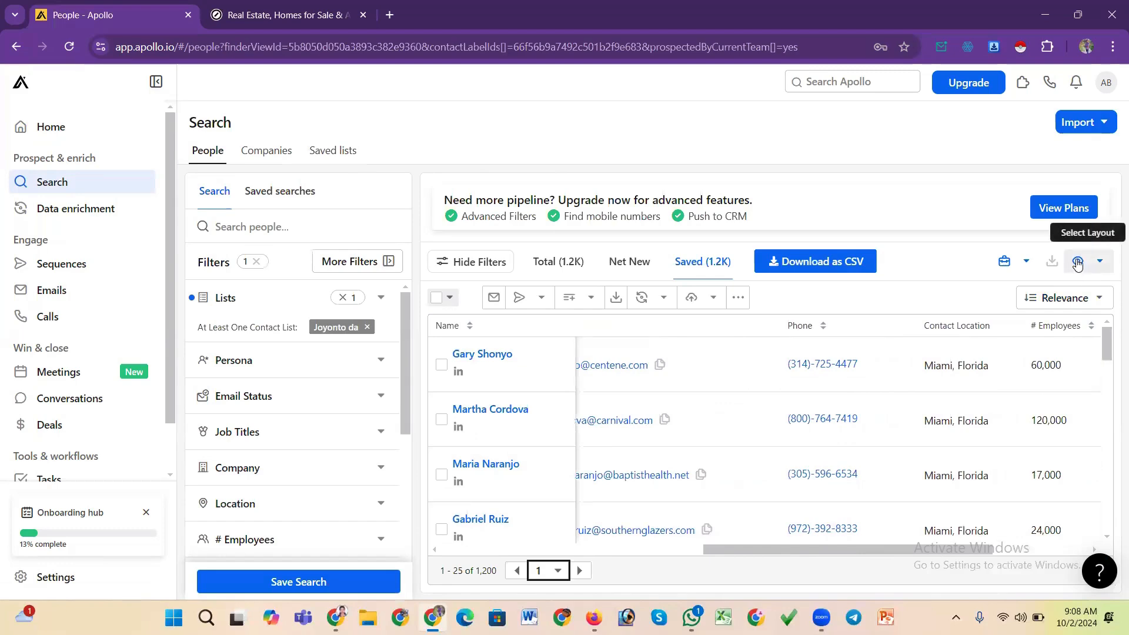
Start a new table layout and move the Email column to the end of the column order
click(1078, 263)
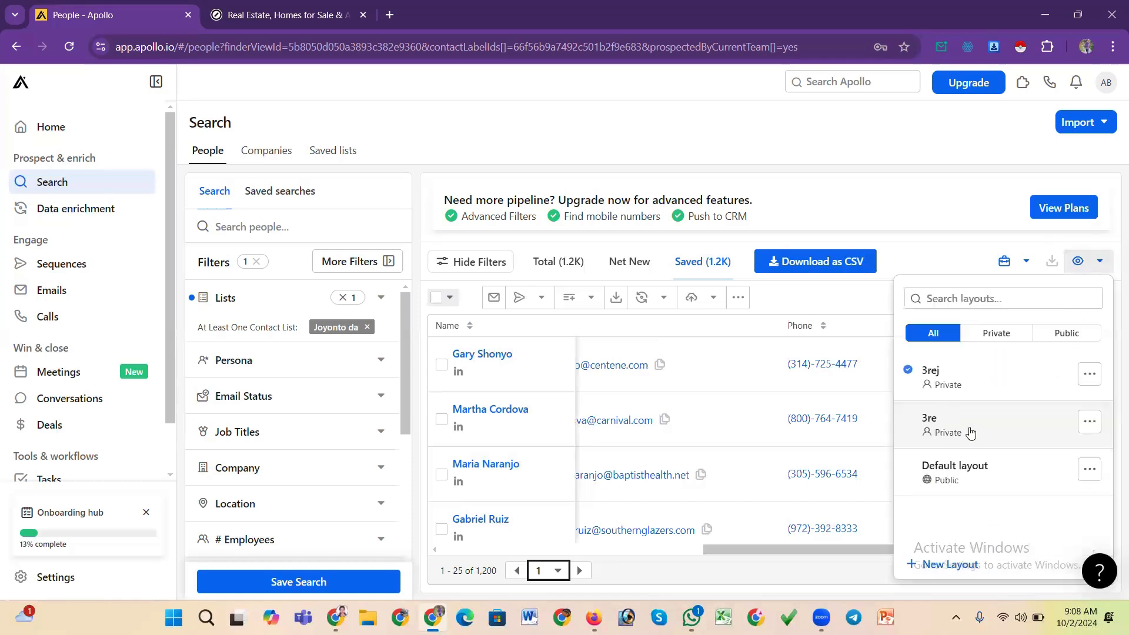
click(943, 565)
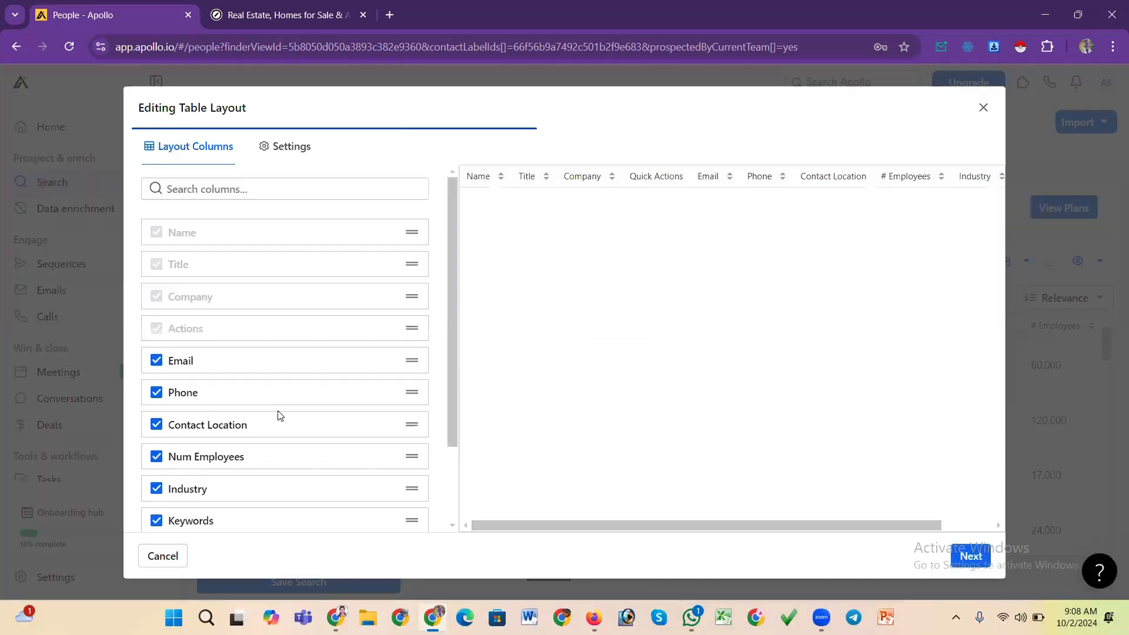
click(157, 361)
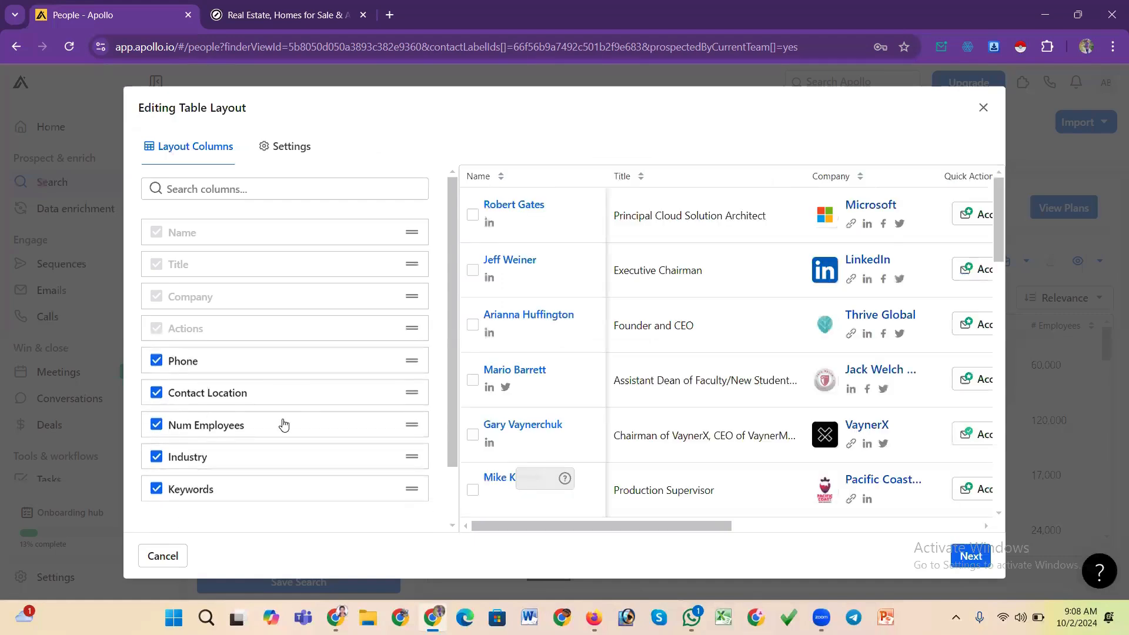
scroll(290, 419, down, 2)
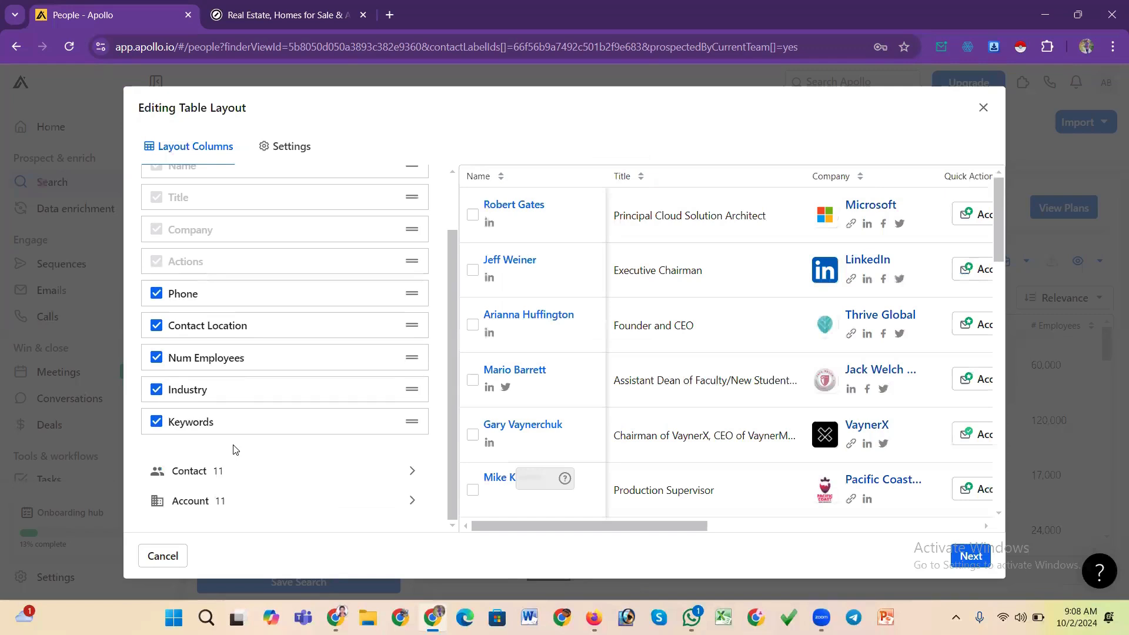
scroll(265, 436, up, 2)
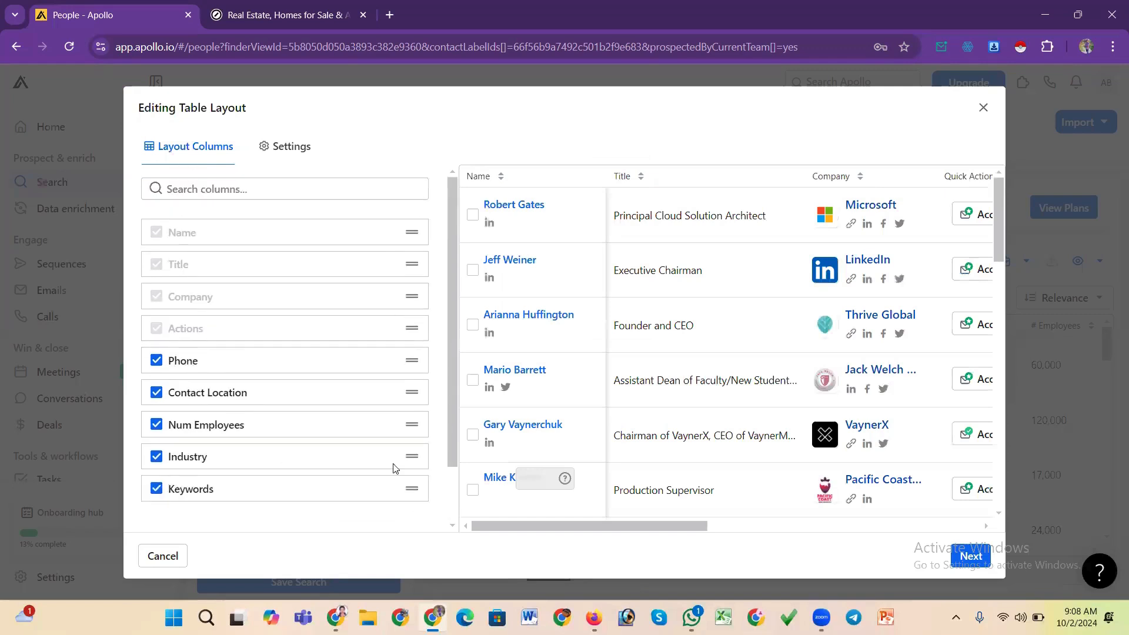
scroll(453, 411, down, 2)
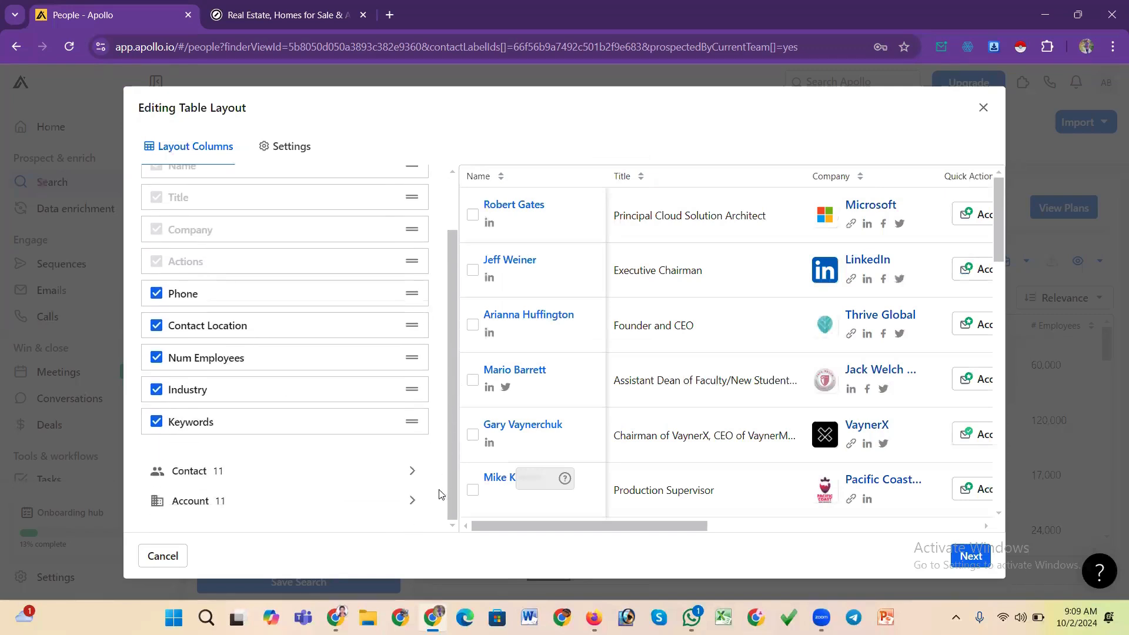
scroll(198, 390, up, 2)
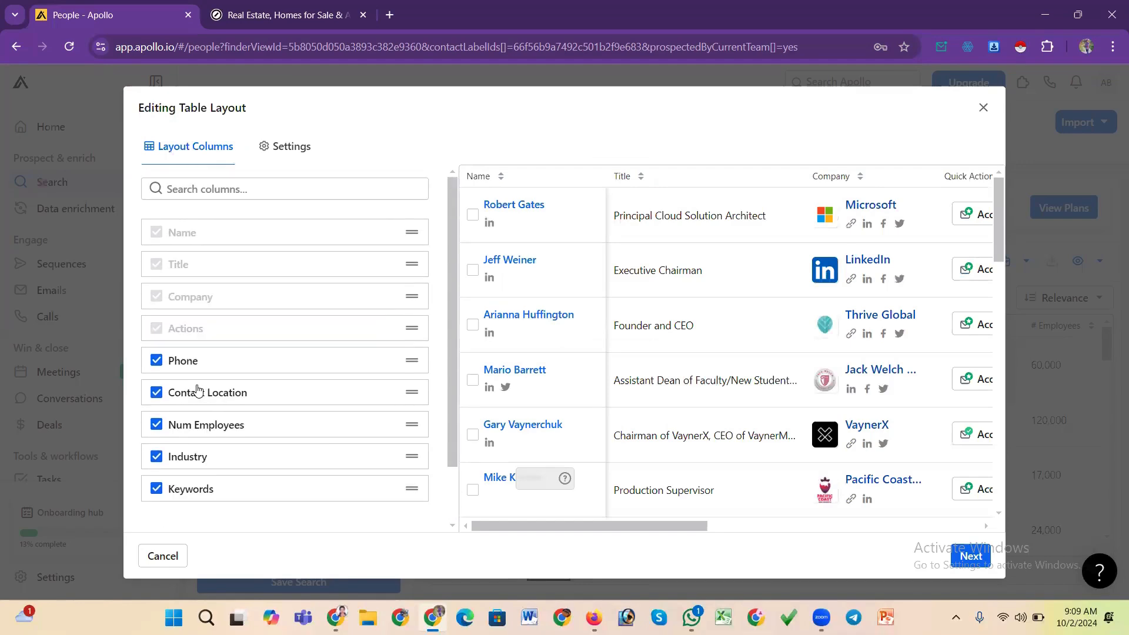
scroll(451, 276, down, 2)
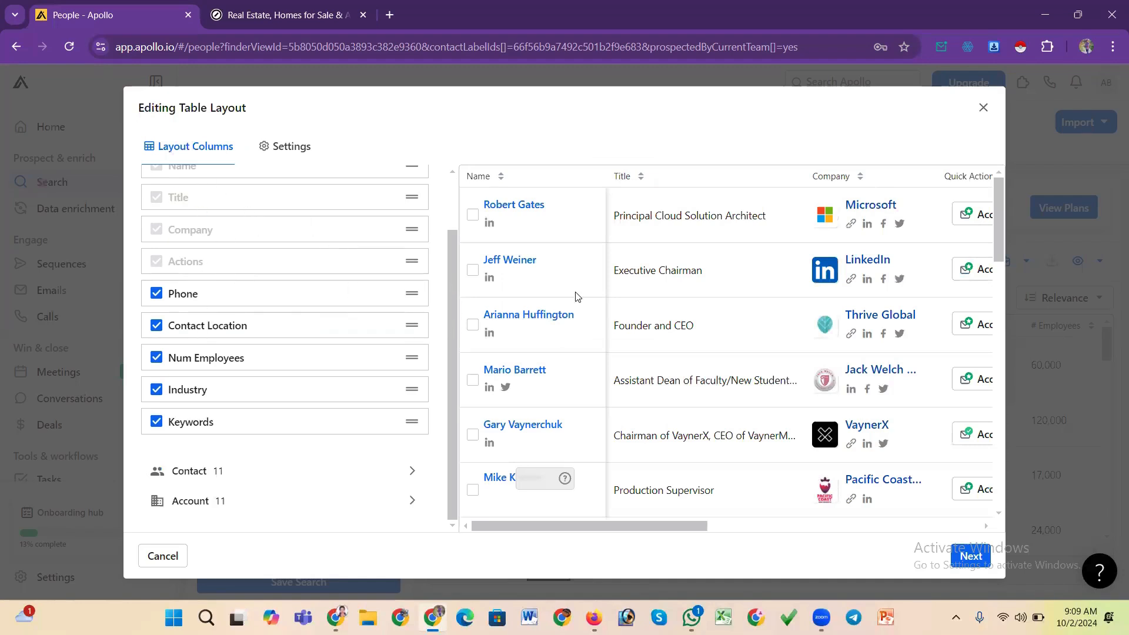
scroll(452, 257, up, 2)
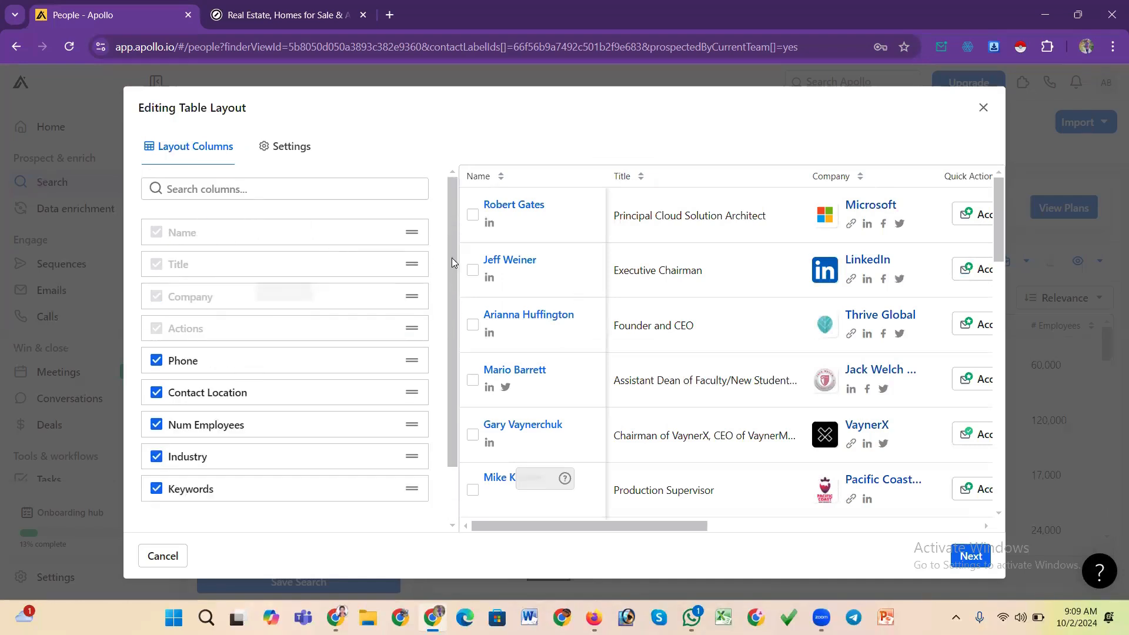
click(265, 187)
text(em)
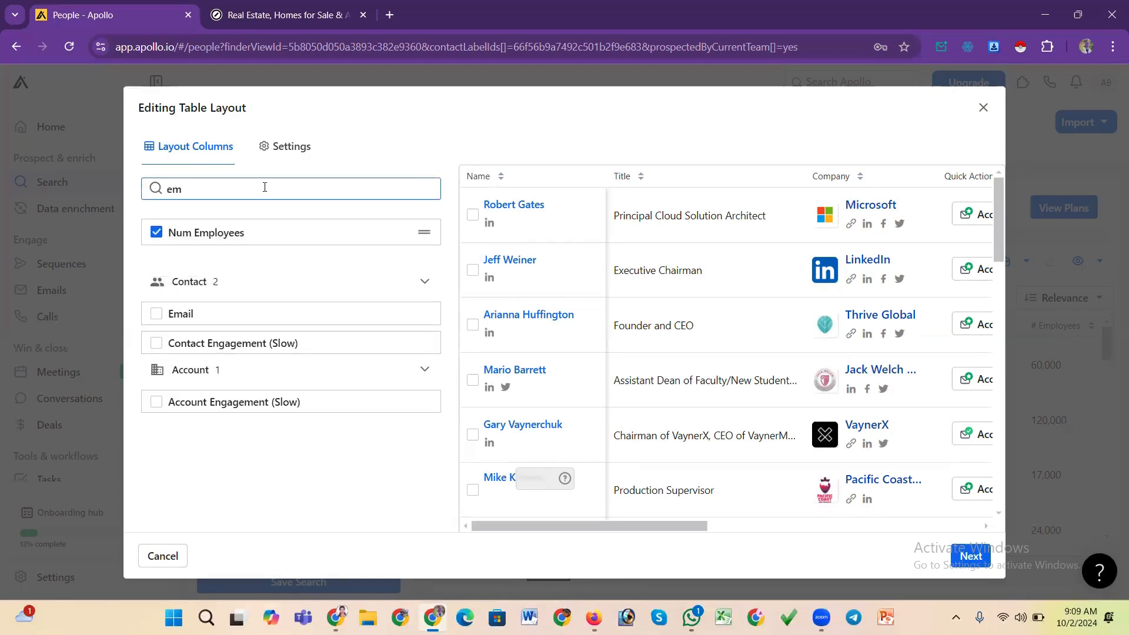
click(157, 315)
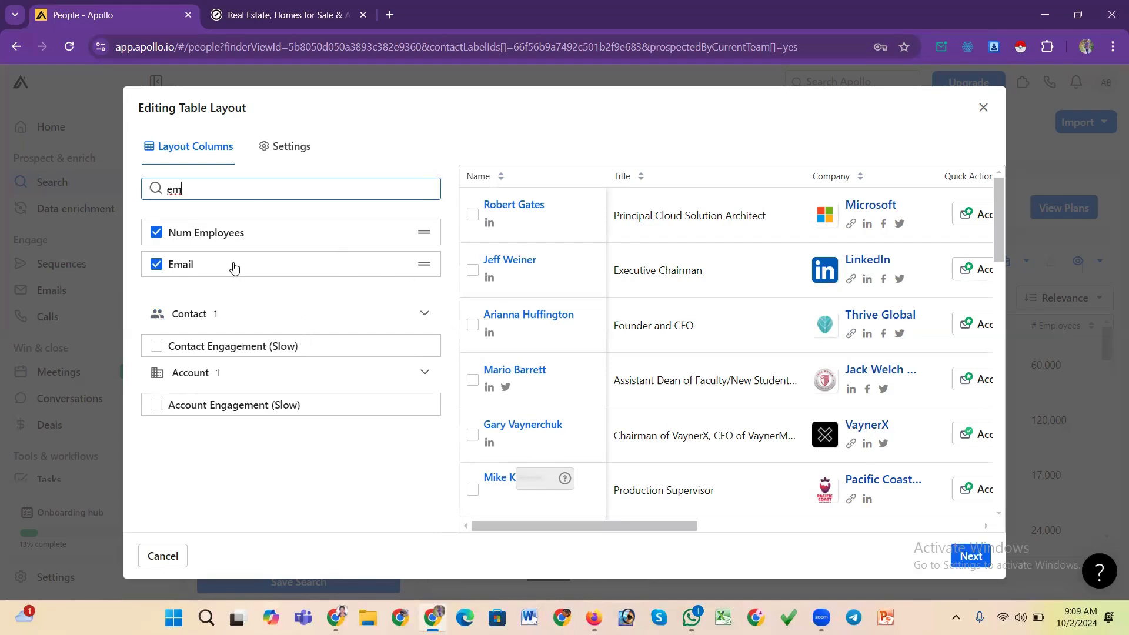
Name the private layout ggjhgk and create it
click(968, 562)
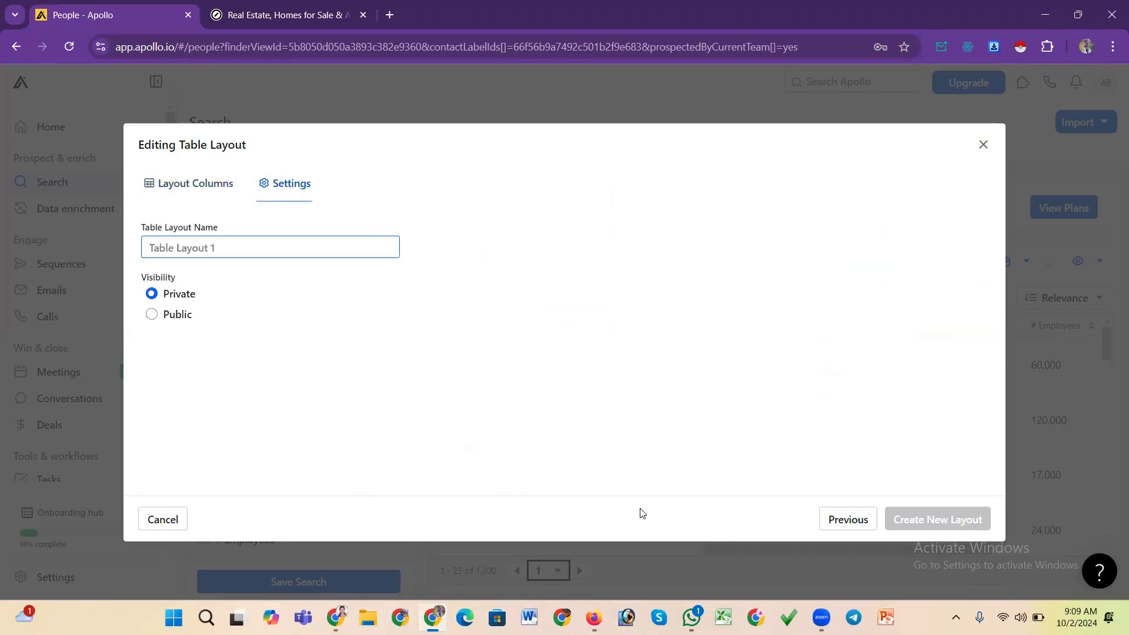
click(203, 248)
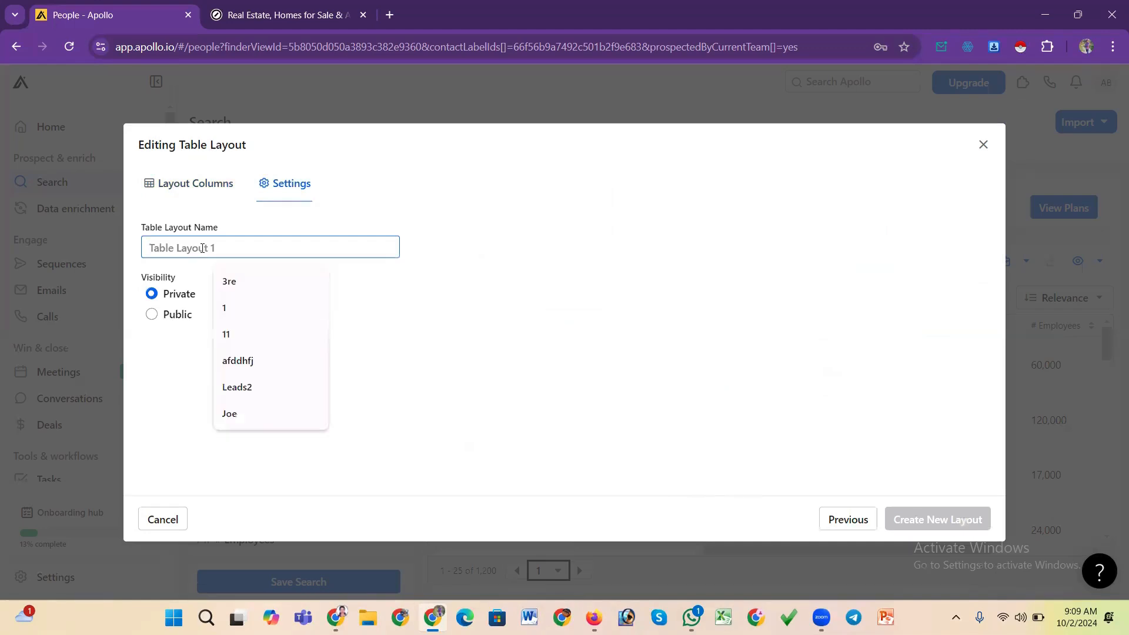
text(ggjhgk)
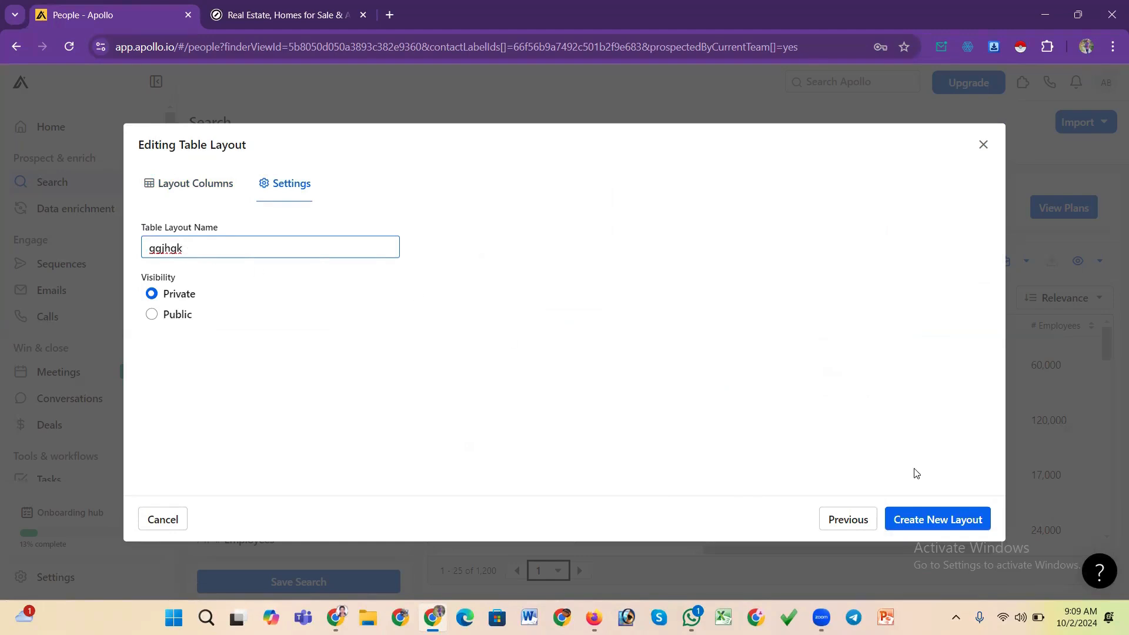
click(927, 517)
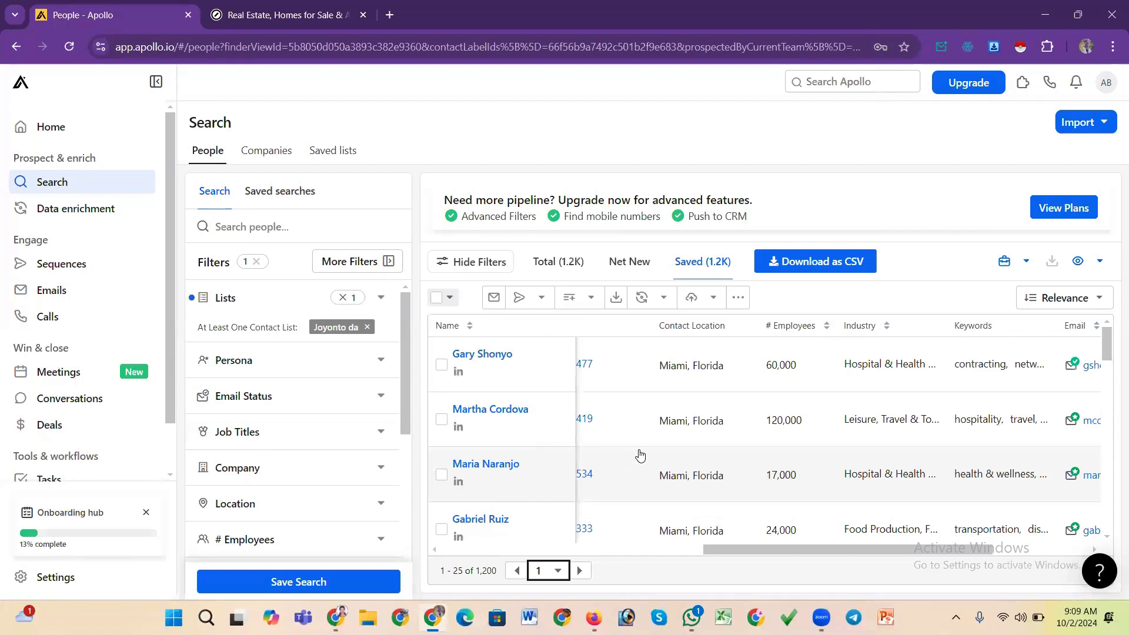
Launch the Instant Data Scraper extension on the people table and maximize its window
scroll(639, 454, down, 2)
scroll(640, 454, up, 2)
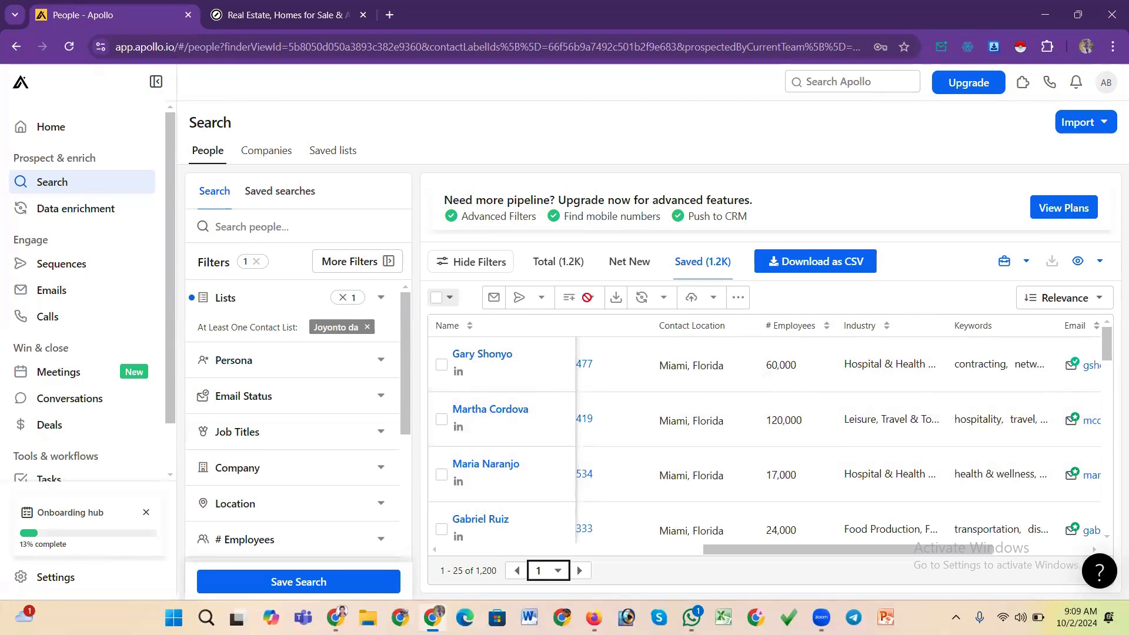
scroll(605, 416, down, 3)
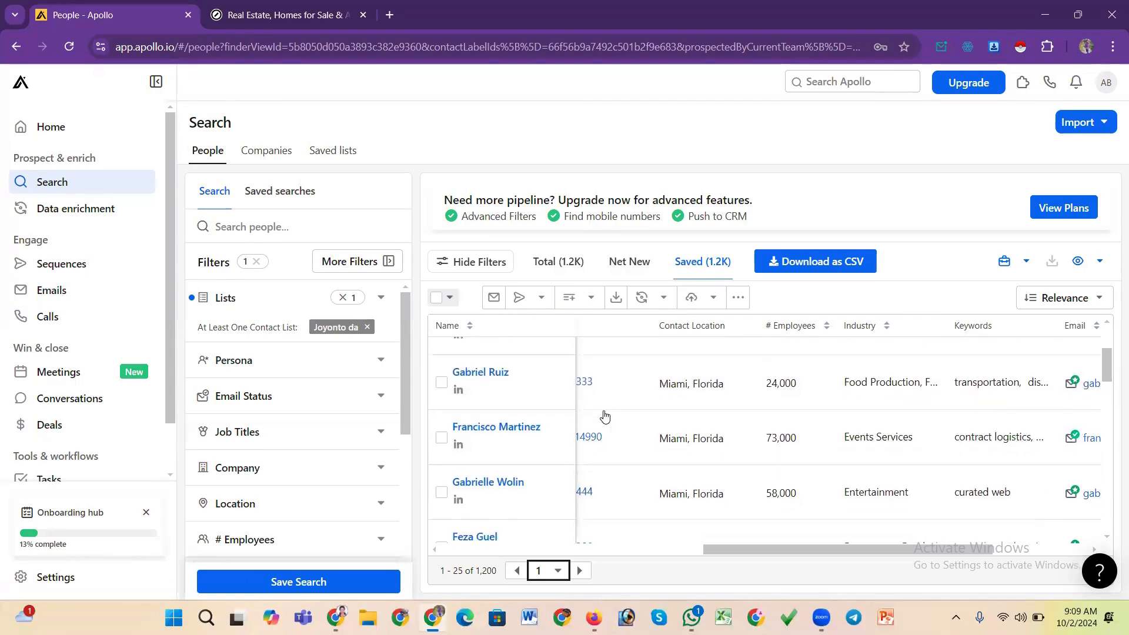
scroll(605, 416, down, 3)
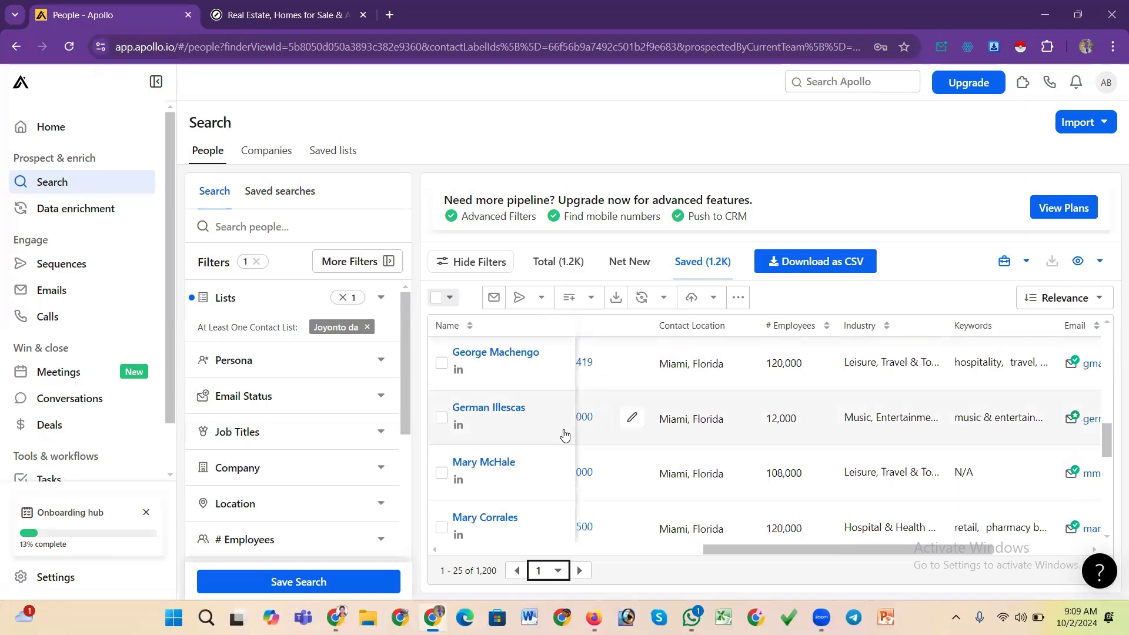
scroll(528, 454, down, 5)
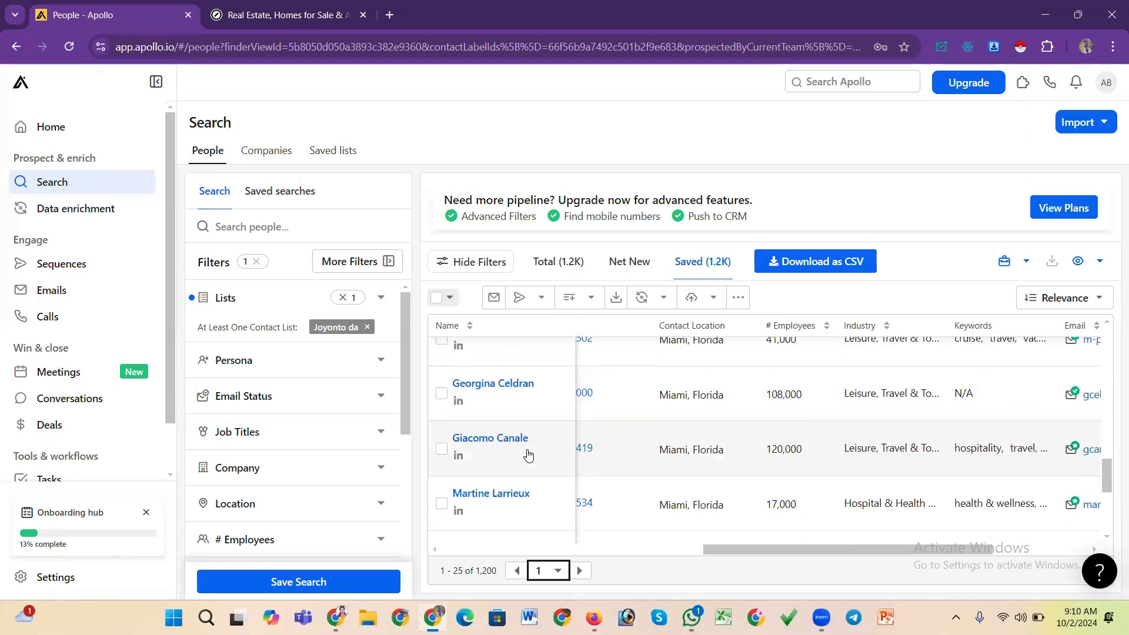
scroll(528, 453, up, 15)
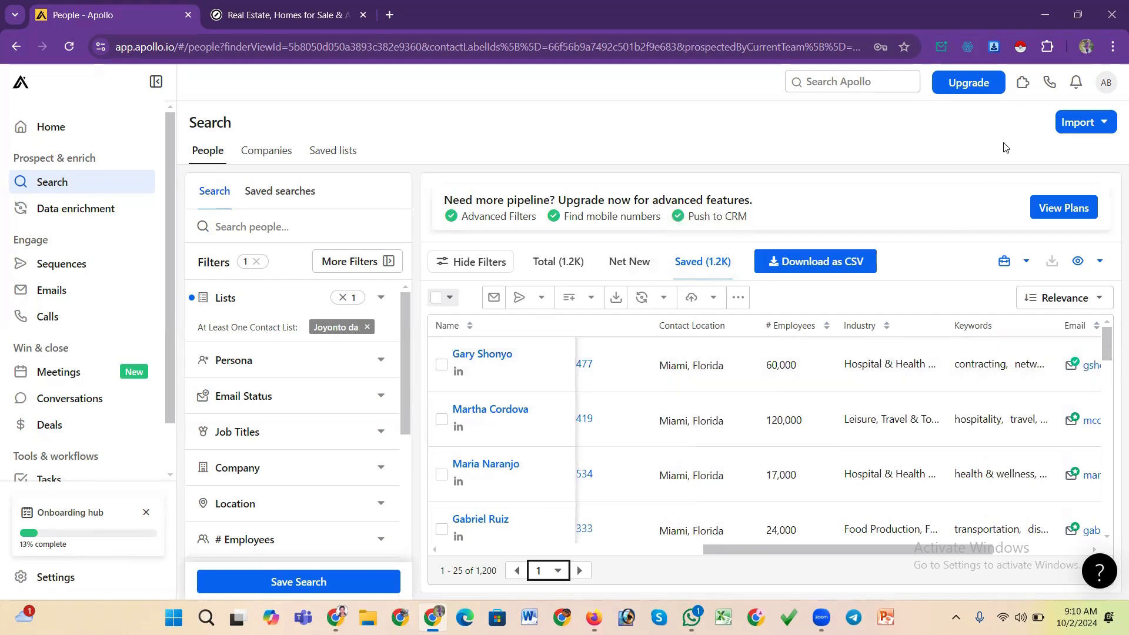
click(1021, 47)
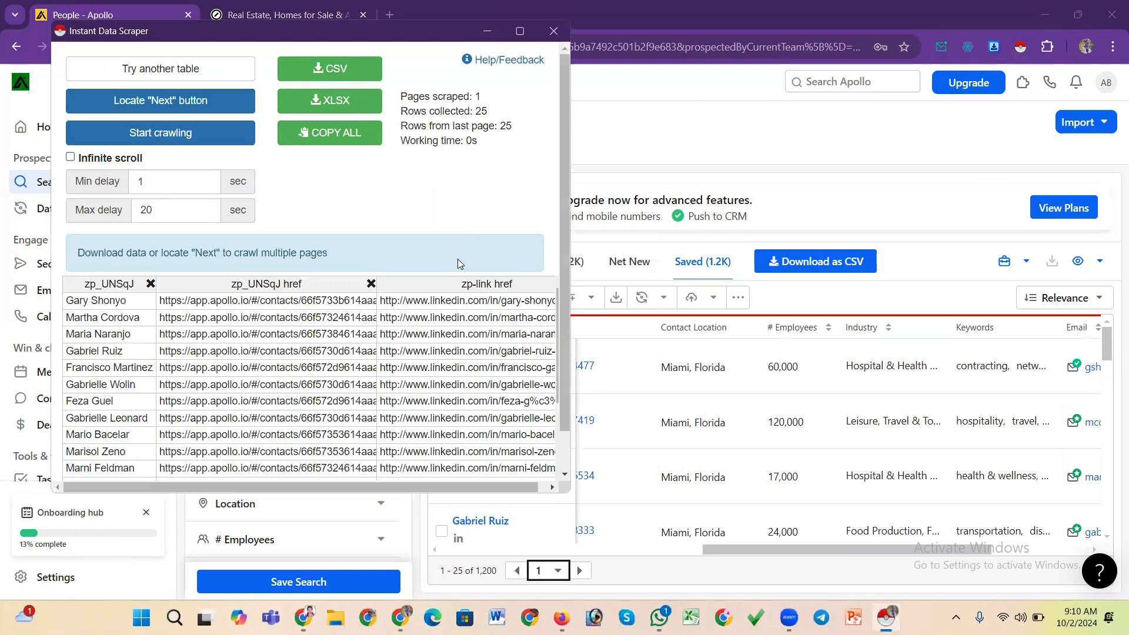
click(526, 32)
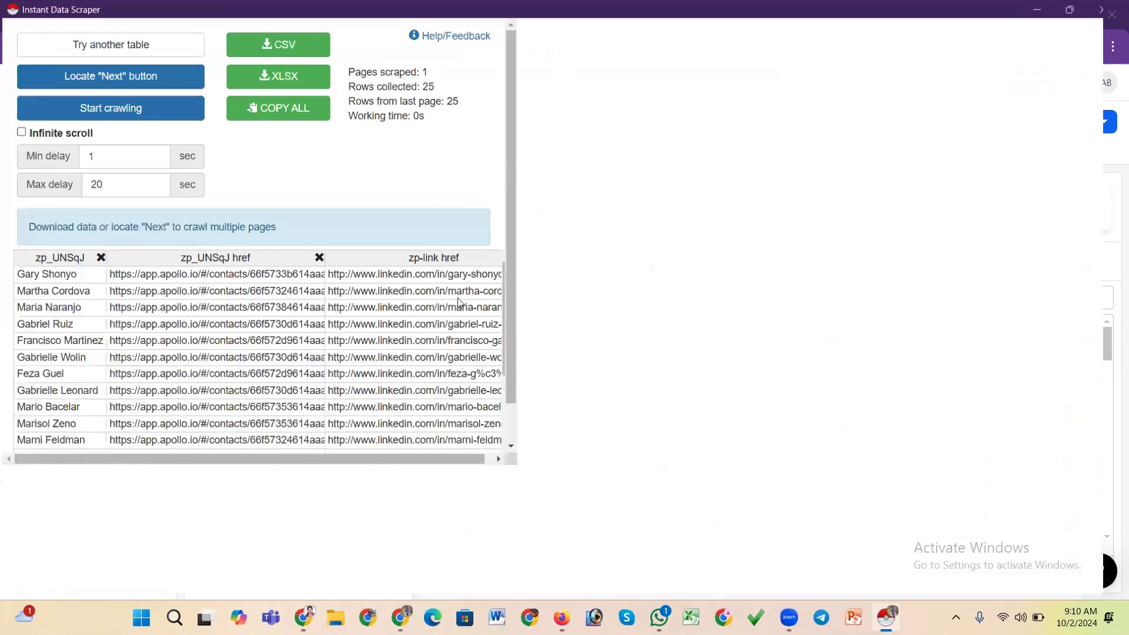
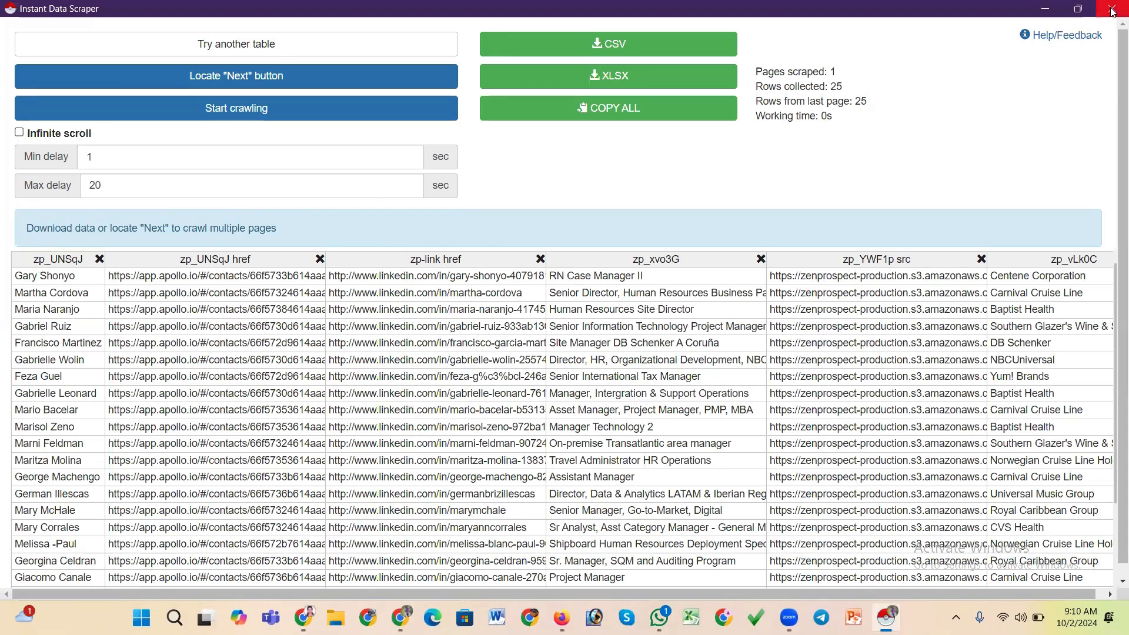
Restore the scraper window to a smaller size, move it over the page and scroll through the scraped rows
click(1078, 8)
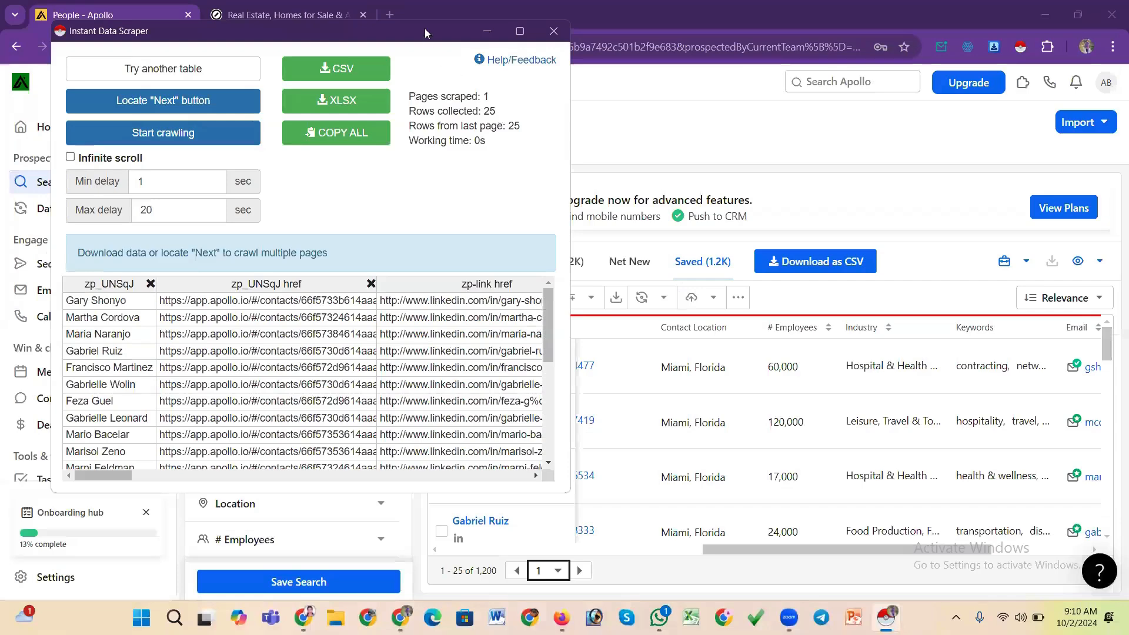
drag(424, 28, 610, 27)
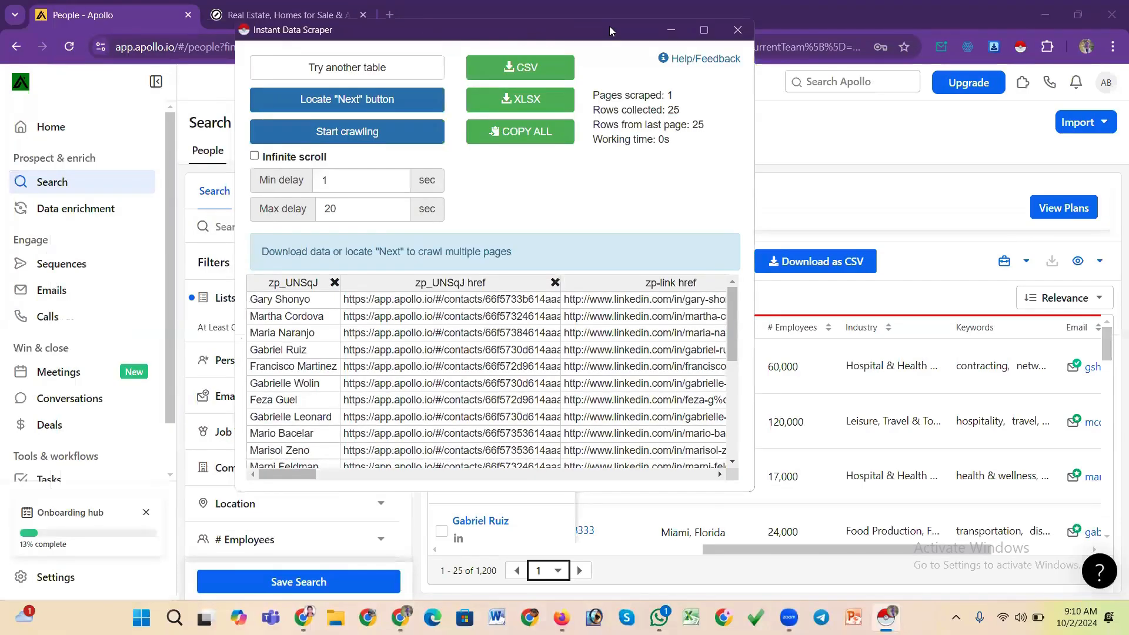
scroll(559, 359, down, 3)
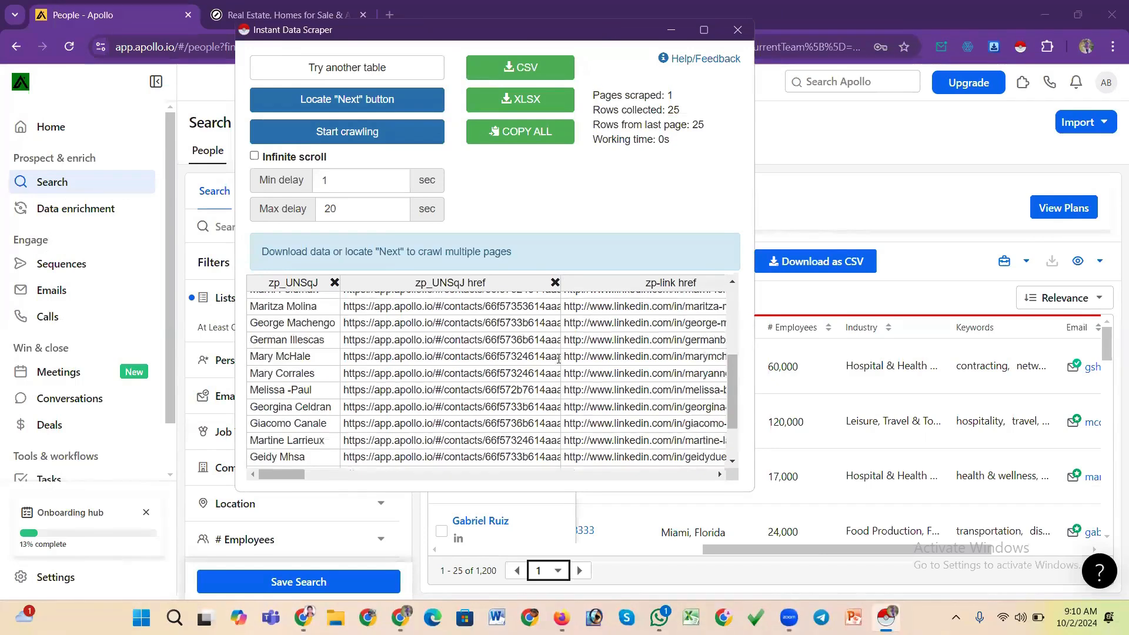
scroll(559, 358, up, 3)
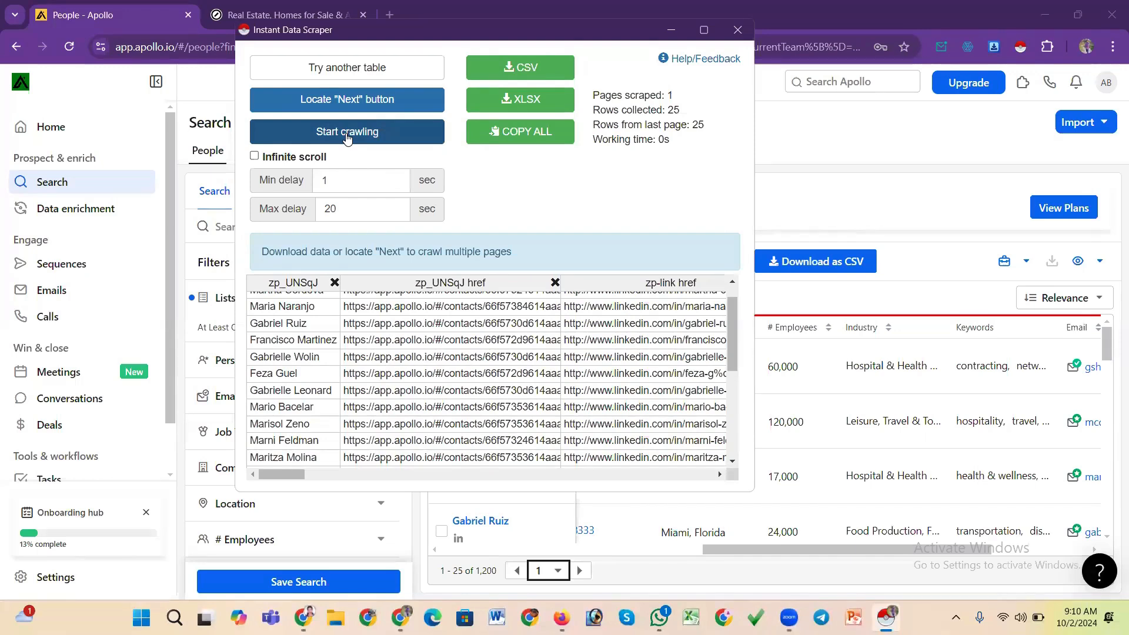
Try to start crawling the people table across multiple pages
click(347, 133)
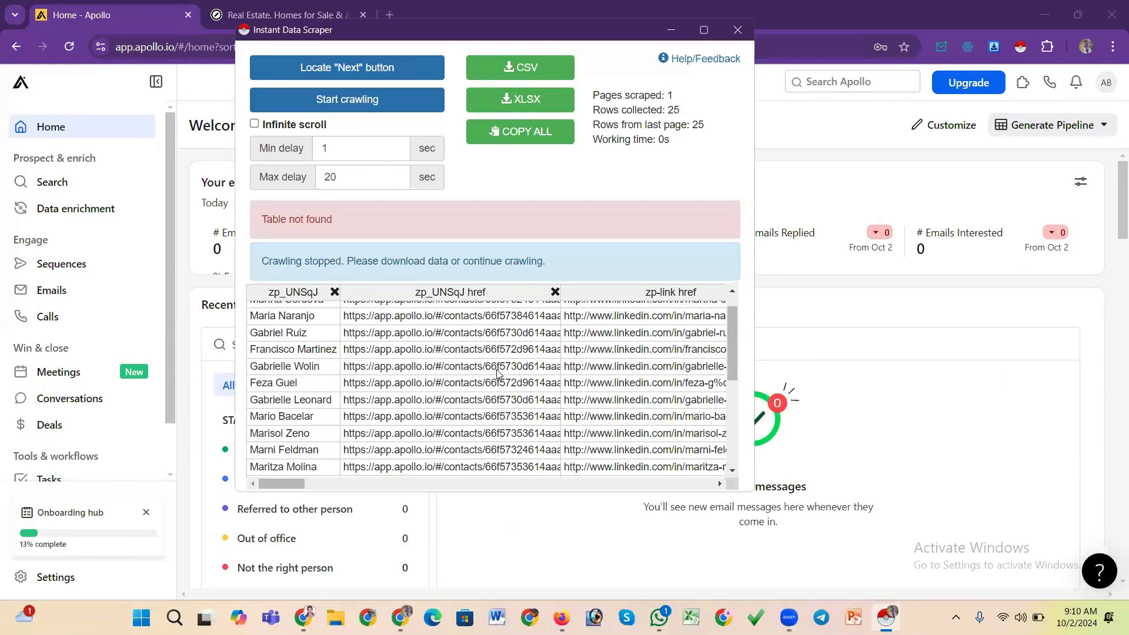
scroll(497, 355, down, 5)
scroll(503, 354, up, 3)
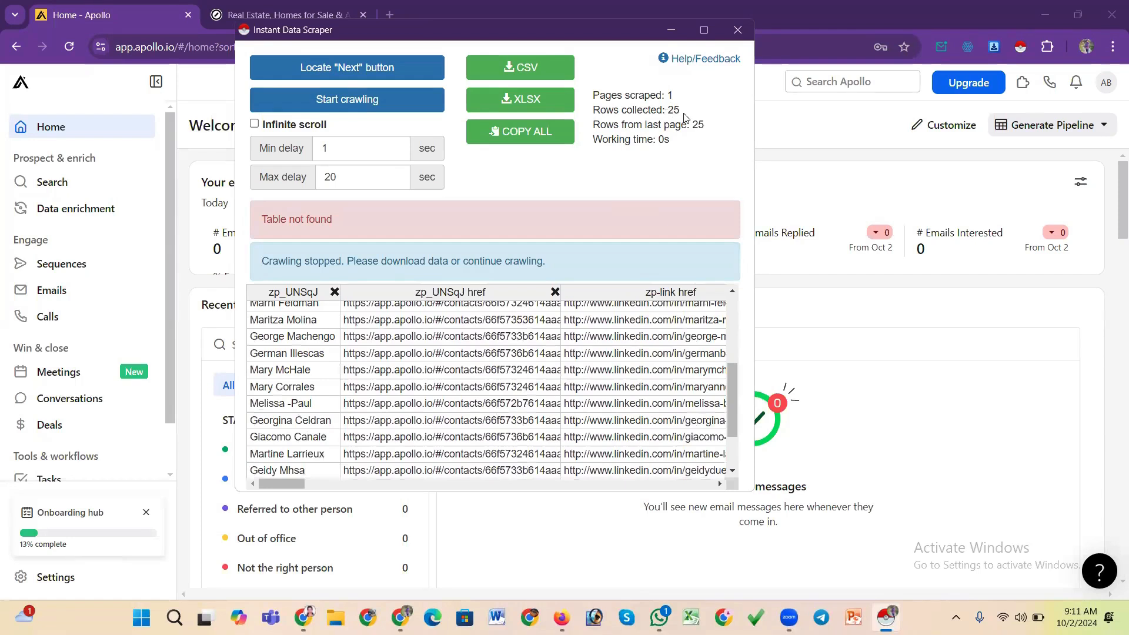
Download the scraped data as CSV, open it in Microsoft Excel, dismiss the activation wizard and maximize the workbook
click(536, 75)
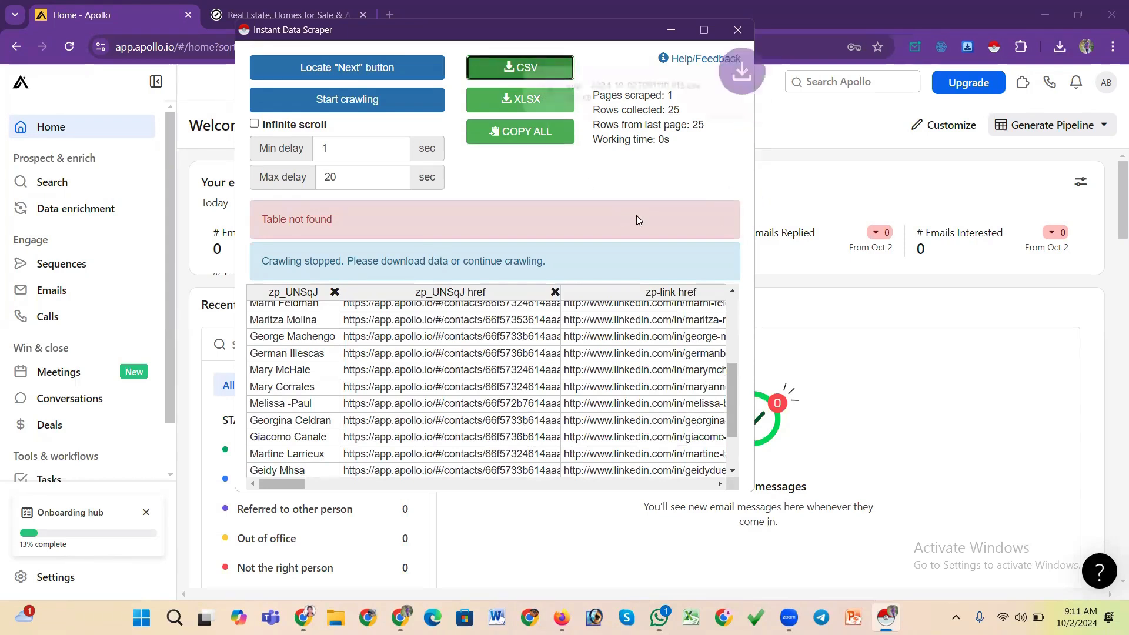
click(632, 88)
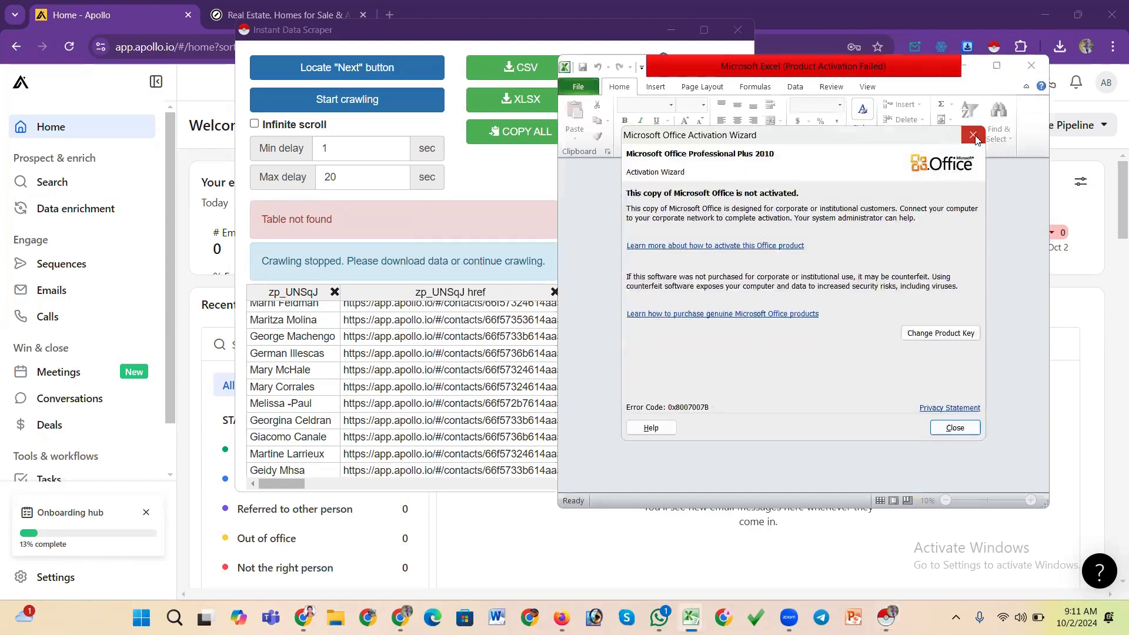
click(974, 136)
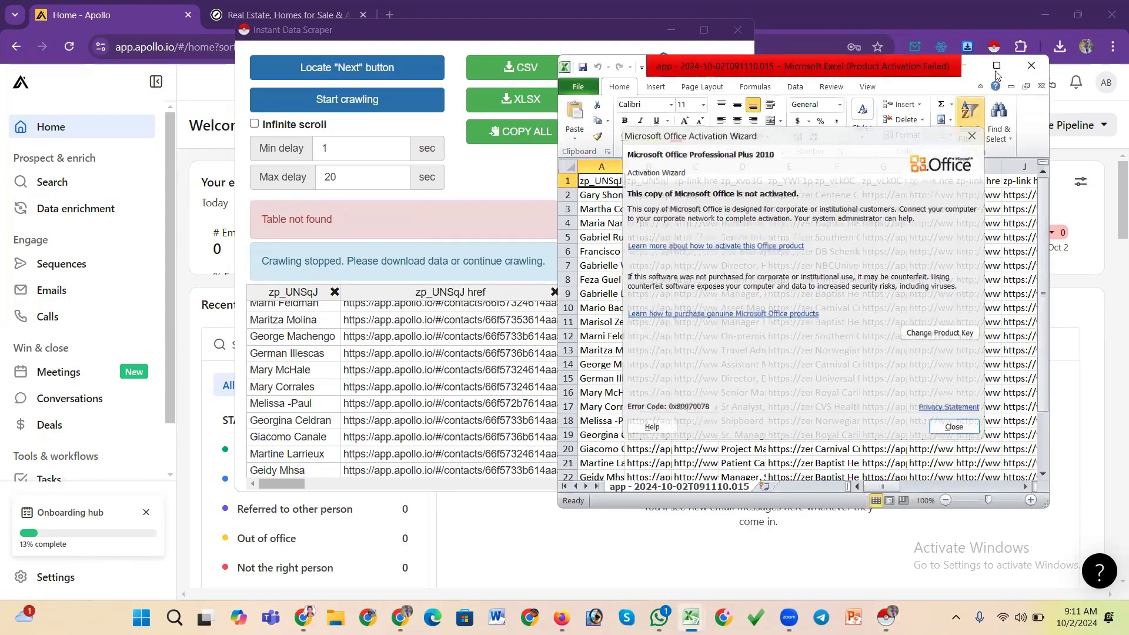
click(975, 136)
click(997, 66)
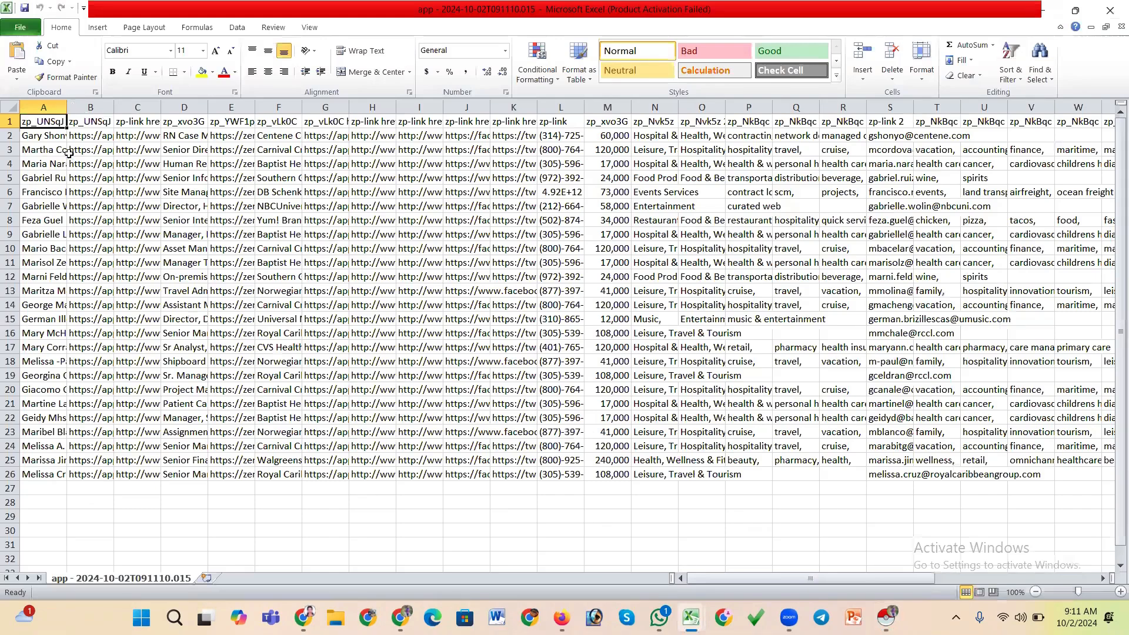
Widen the first two columns and rename the first column's header to Name
drag(66, 107, 134, 118)
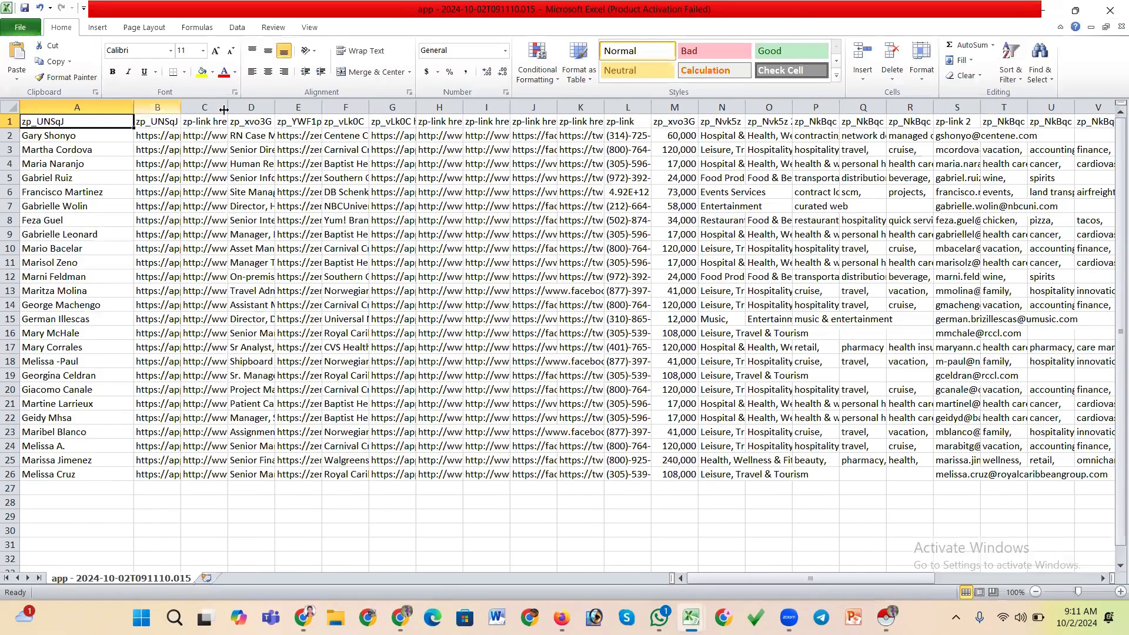
drag(181, 108, 226, 107)
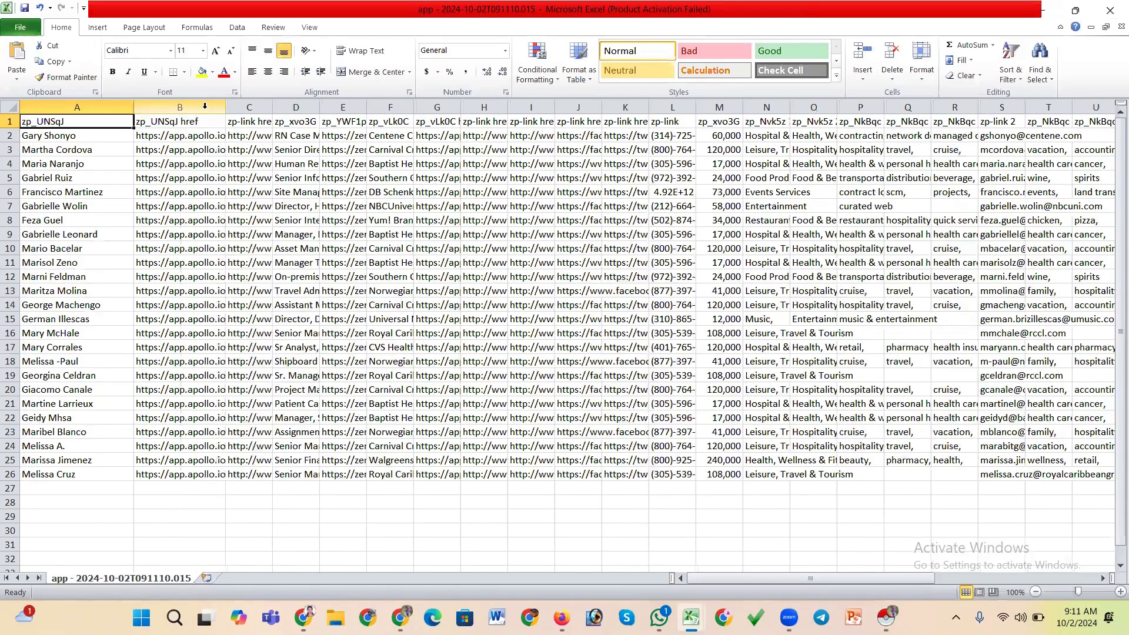
click(205, 106)
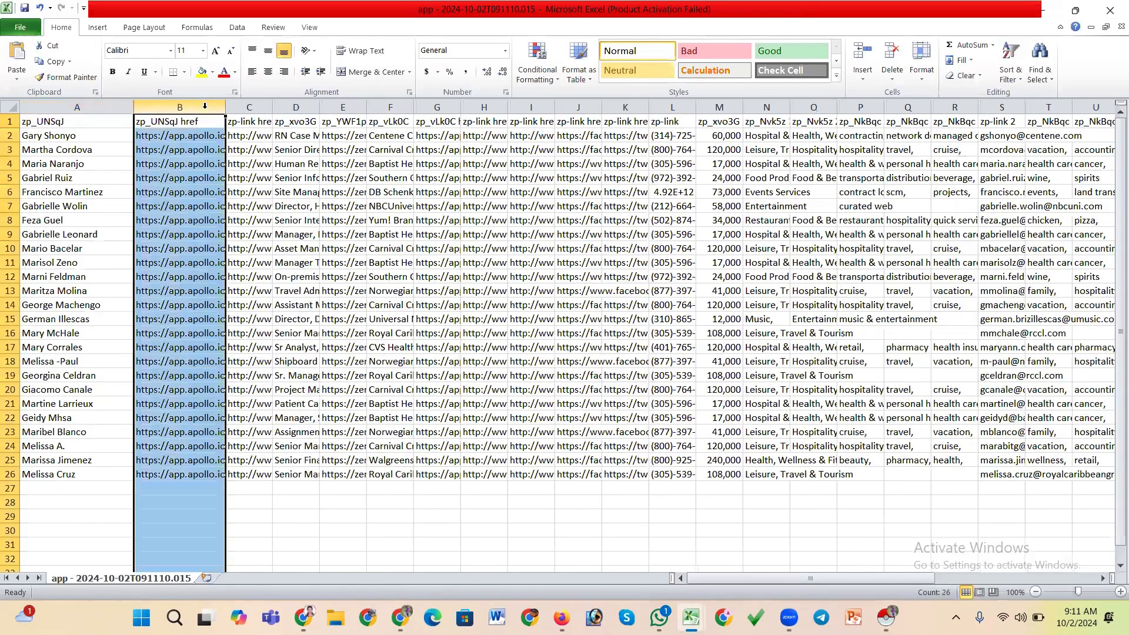
click(96, 122)
text(Na)
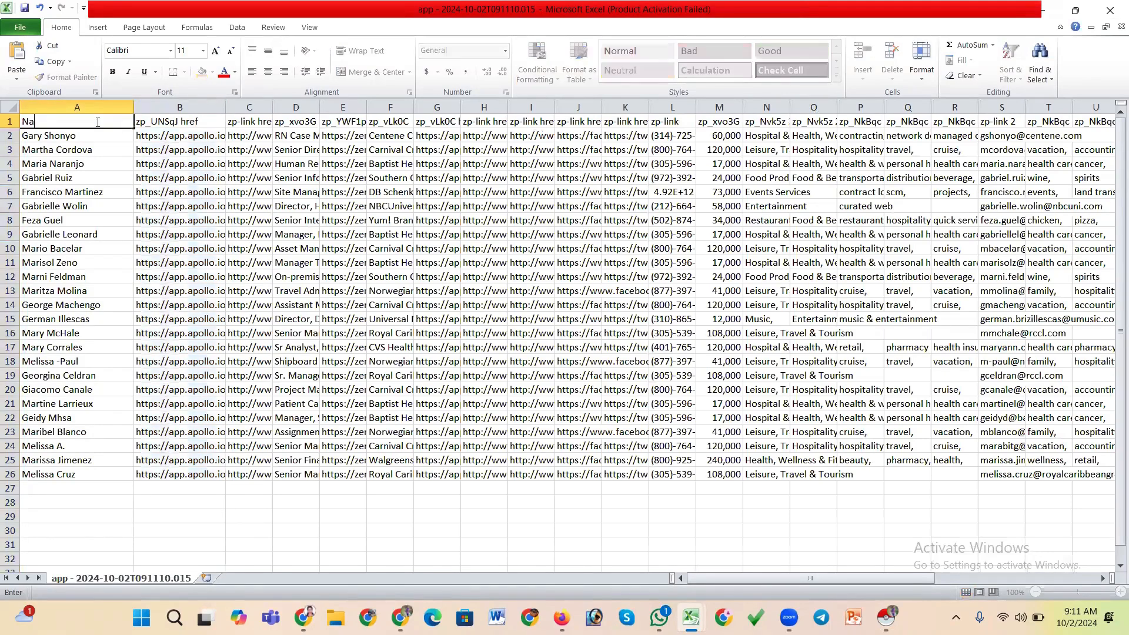
text(me)
Delete the zp_UNSqJ href contact link column
click(201, 107)
drag(225, 108, 275, 109)
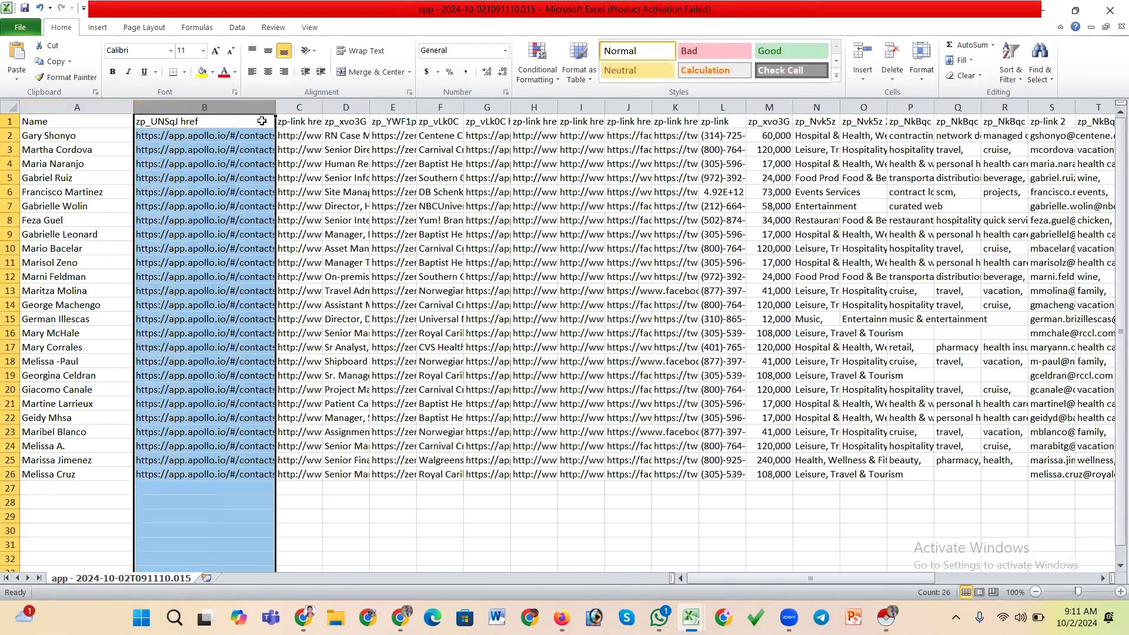
click(893, 58)
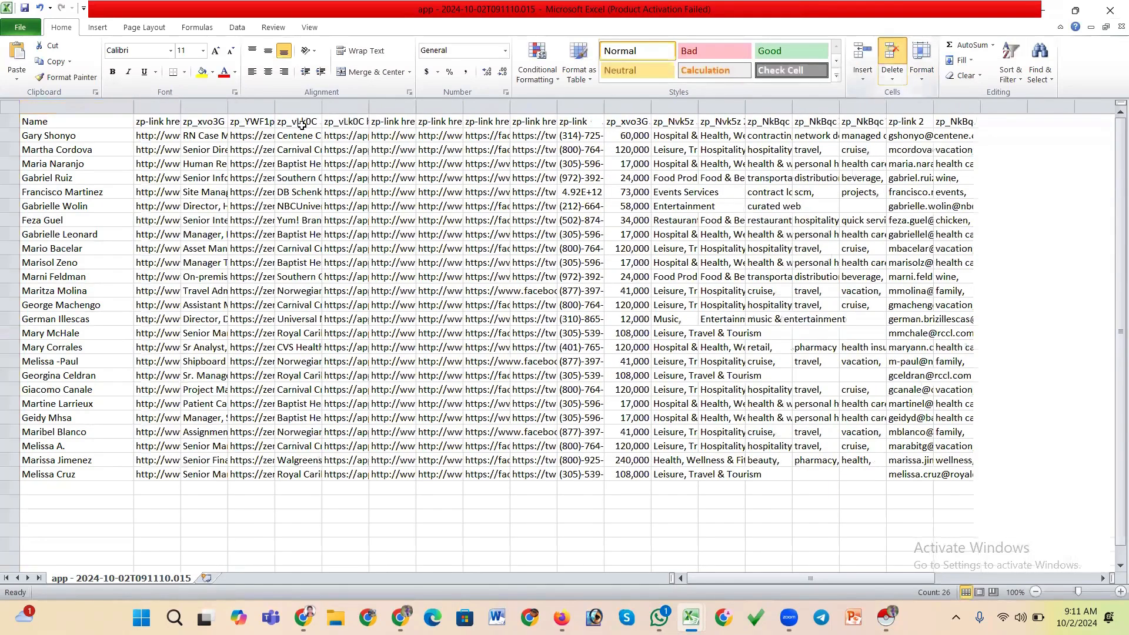
Rename the LinkedIn profile URL column's header to Linkedin
click(174, 108)
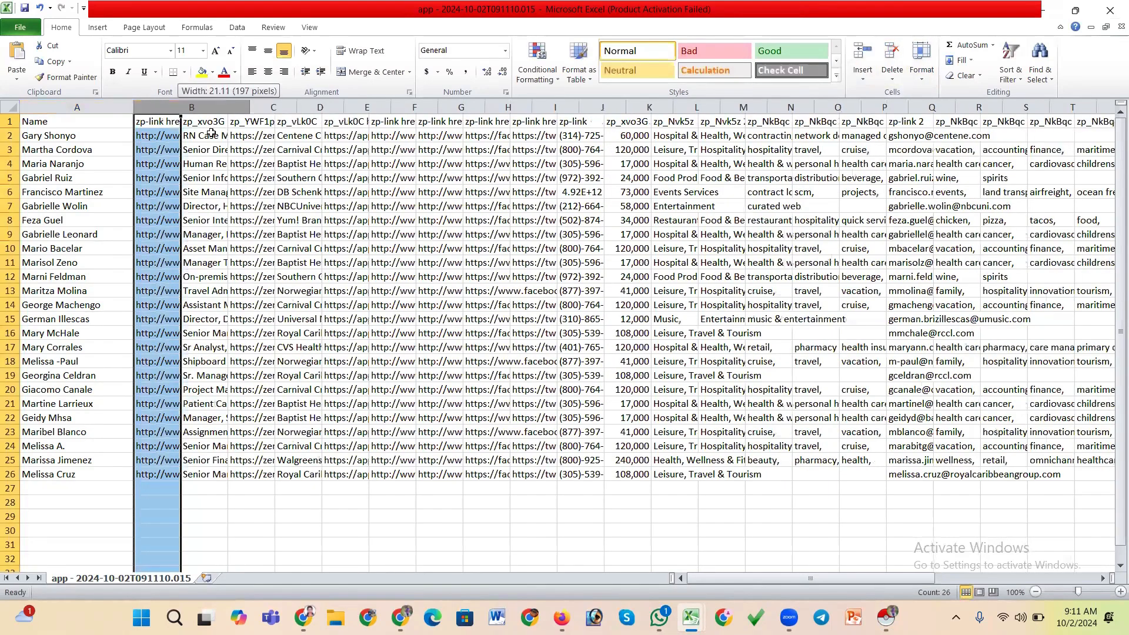
click(163, 123)
text(Lin)
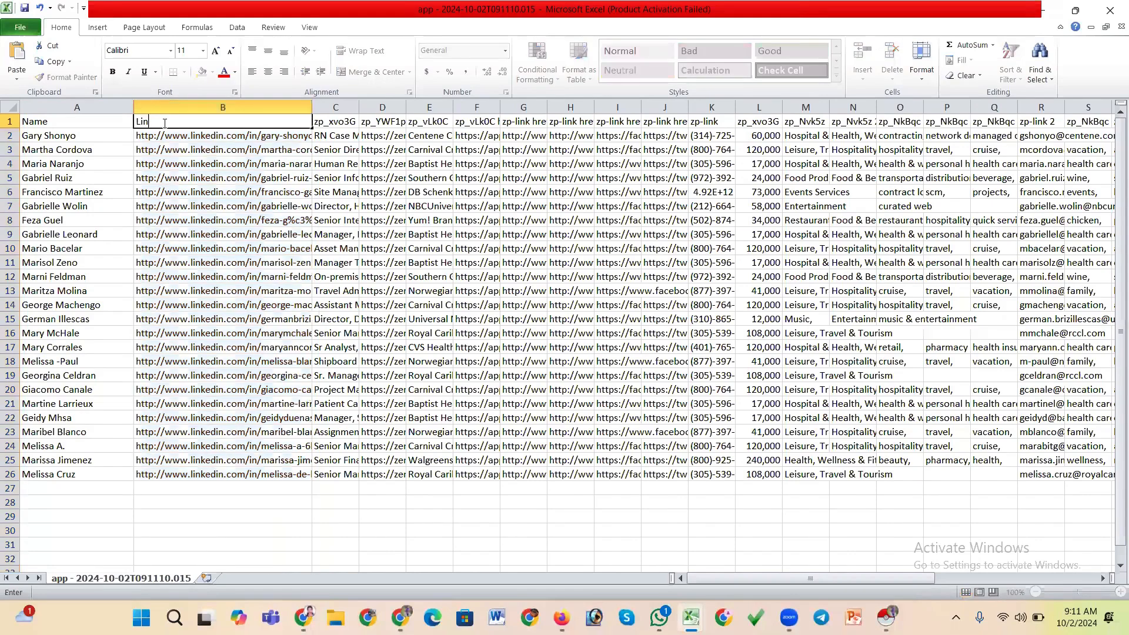
text(kedin)
Delete the zp_YWF1p src image link column
click(360, 105)
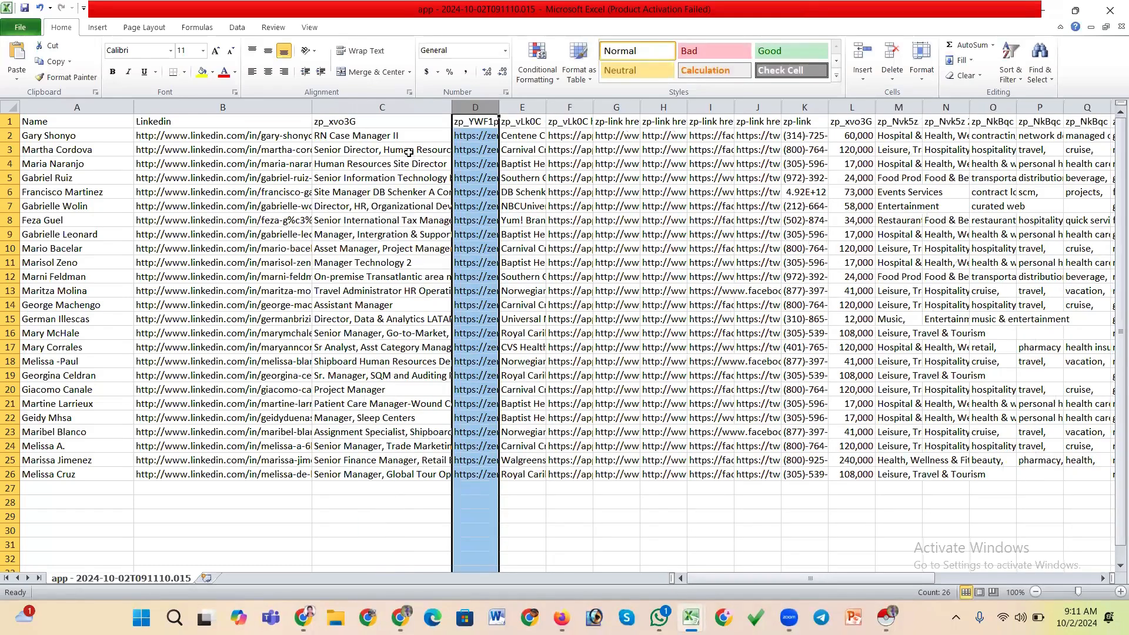
drag(511, 110, 607, 109)
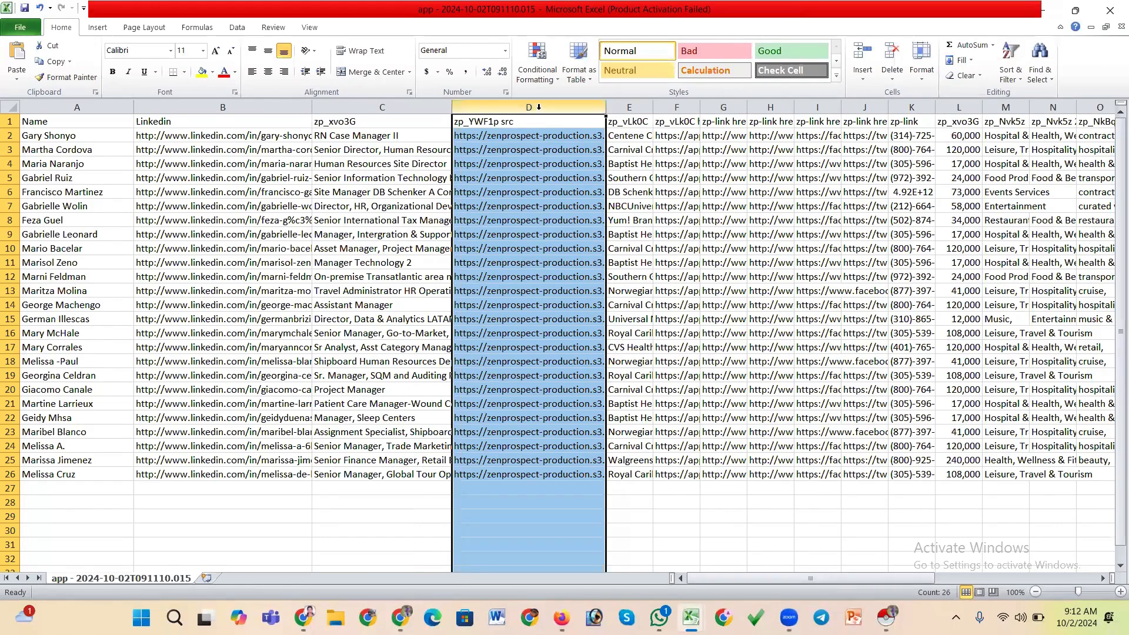
click(293, 347)
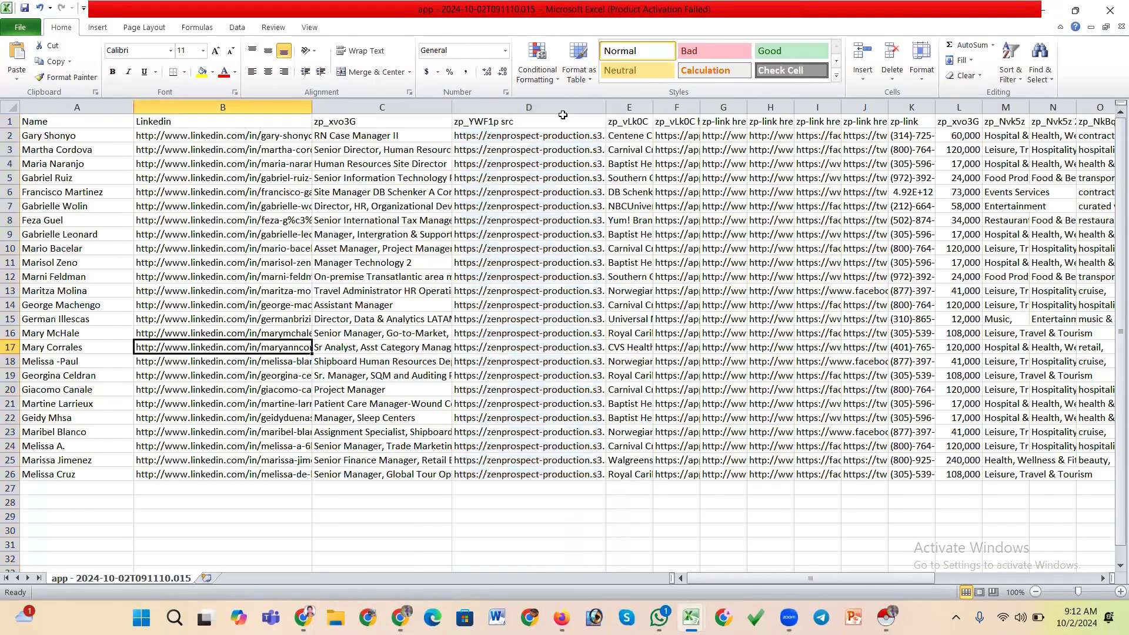
click(563, 114)
click(892, 58)
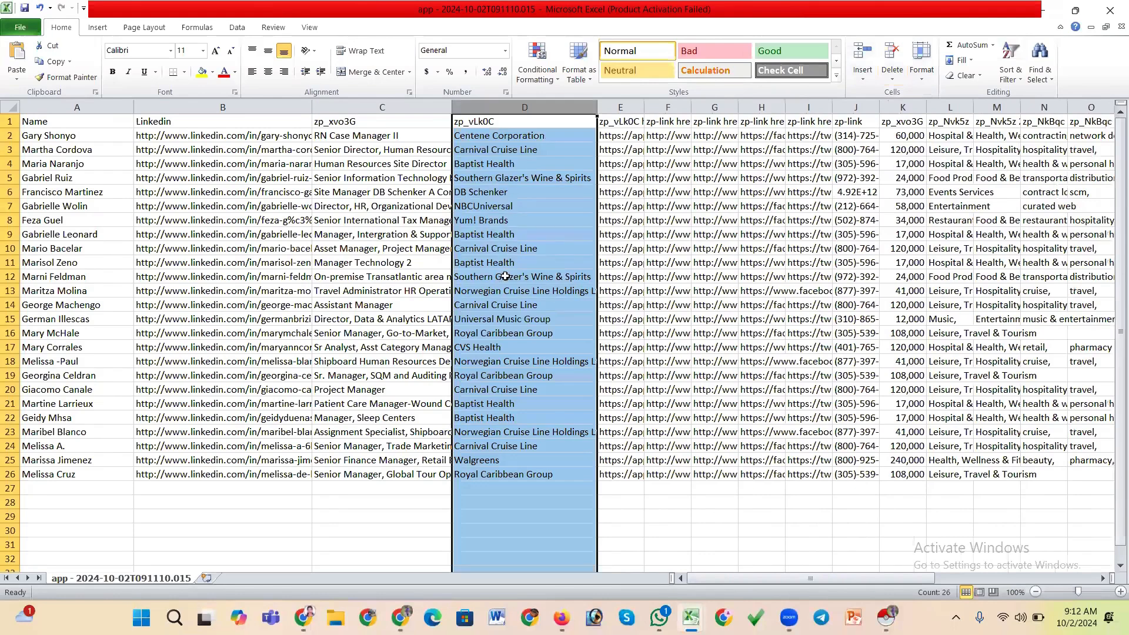
Rename the company name column's header to Company
click(490, 121)
text(Compan)
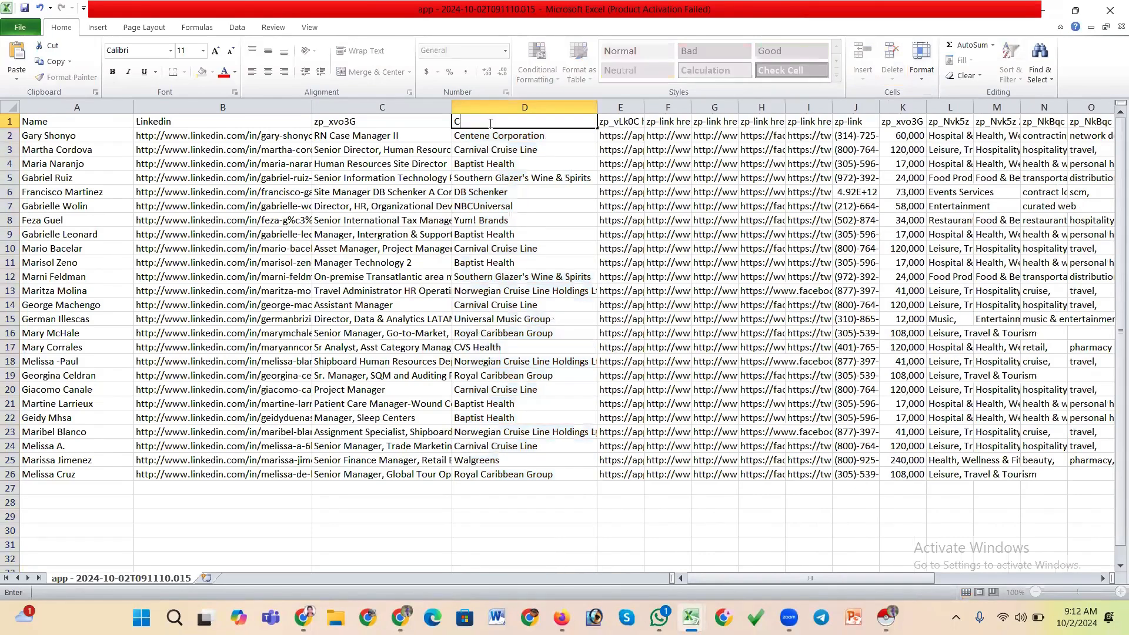
text(y)
Rename the zp_xvo3G column's header to Job Title
click(341, 120)
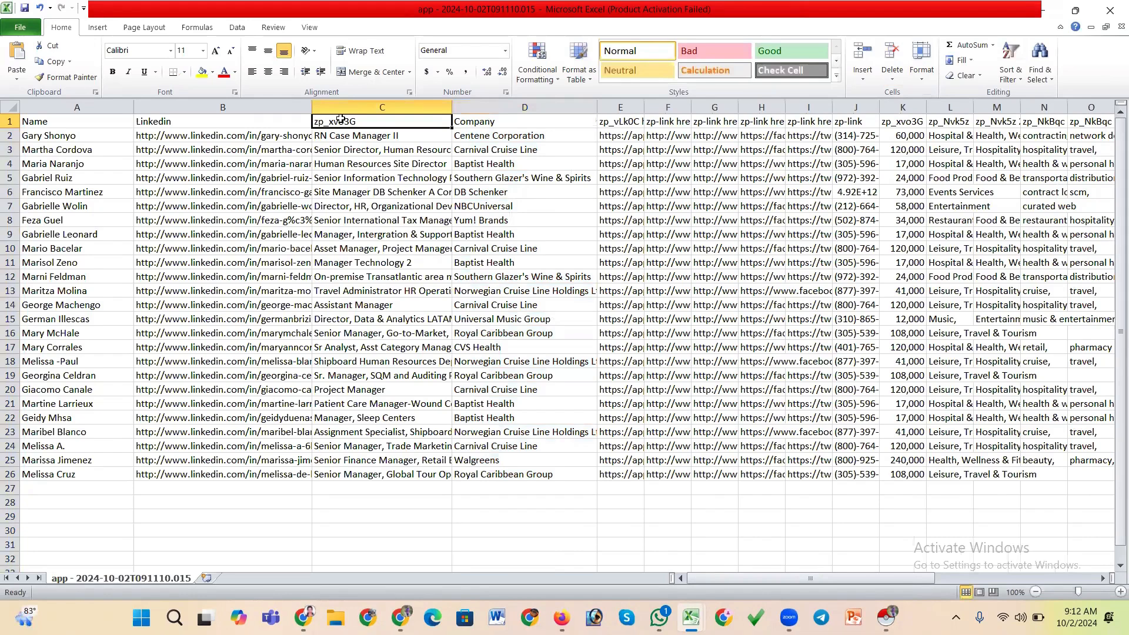
text(J)
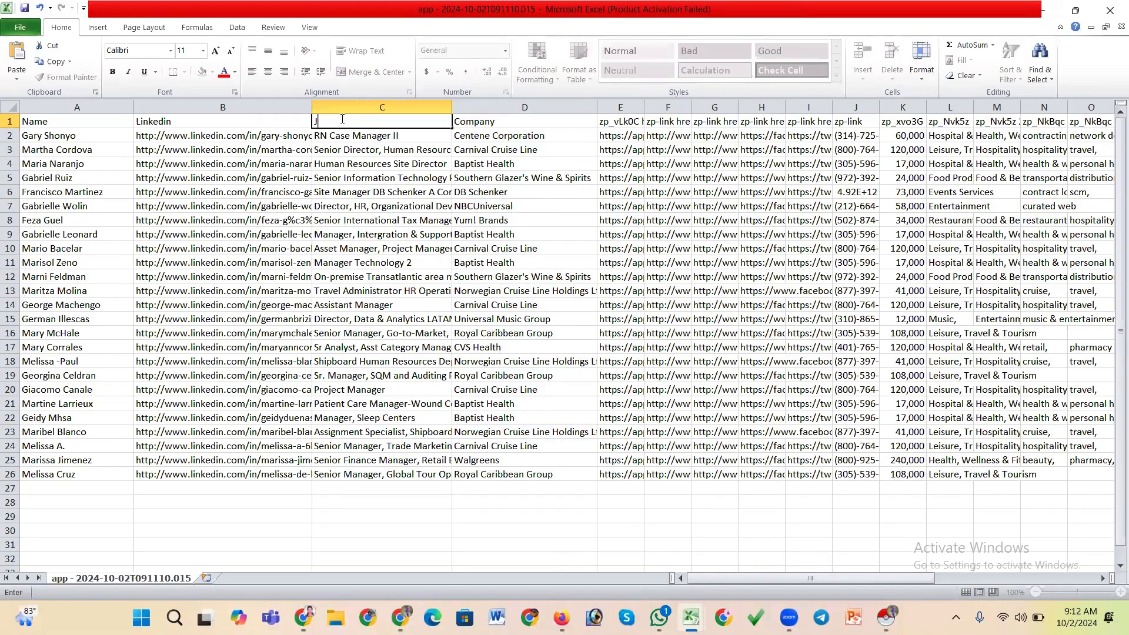
text(on Ti)
click(330, 122)
key(BackSpace)
text(b Title)
Widen the company URL column and rename its header to Website
drag(630, 109, 740, 120)
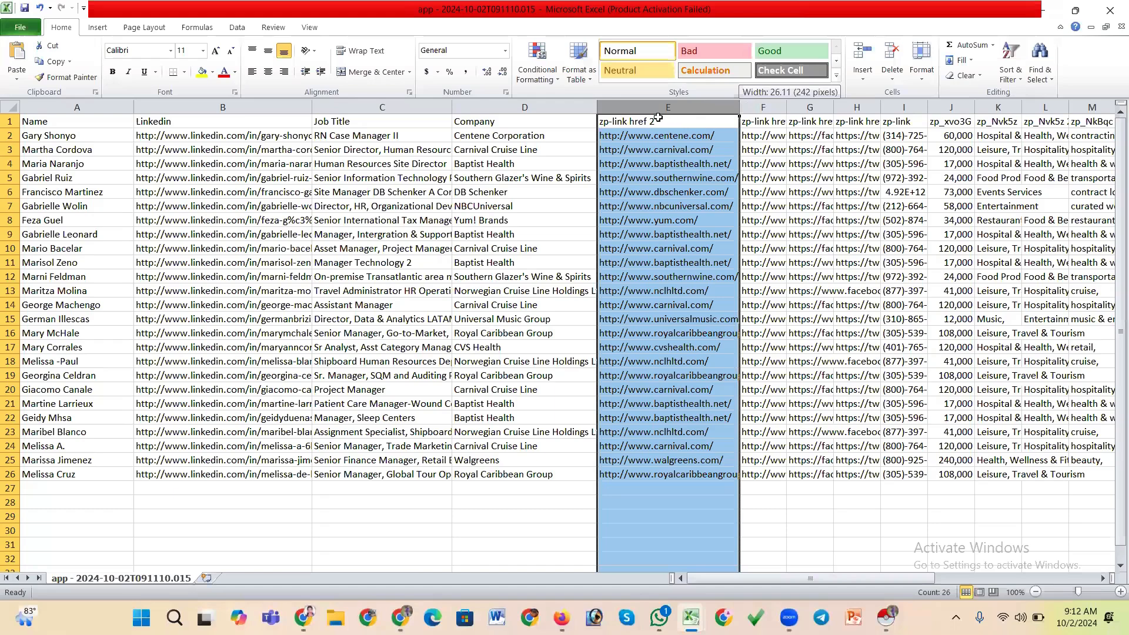
click(638, 122)
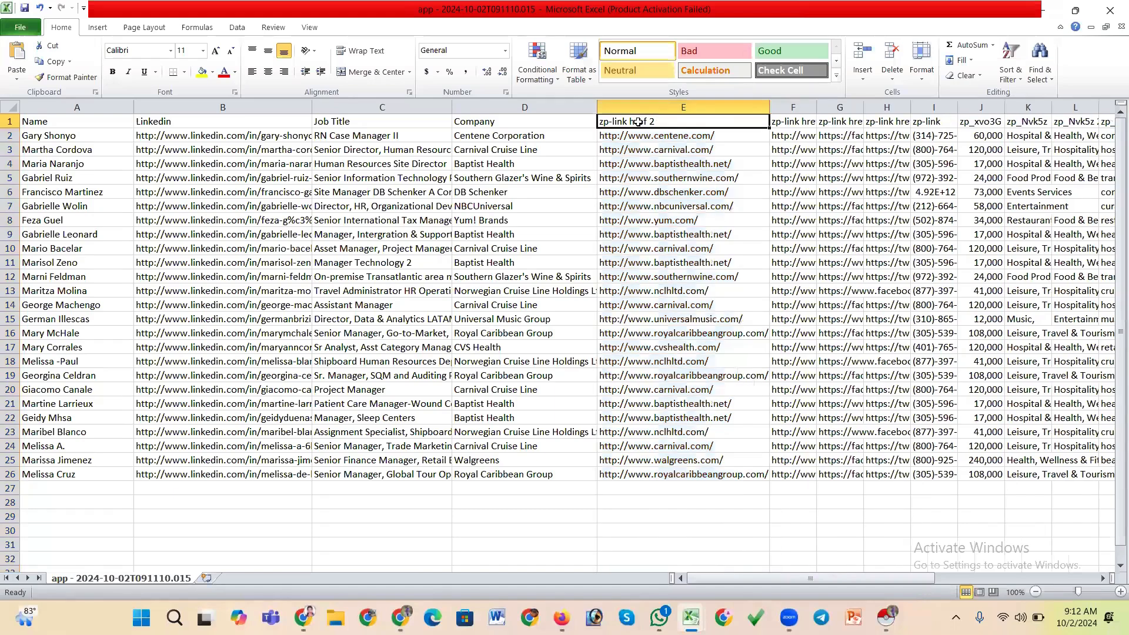
text(We)
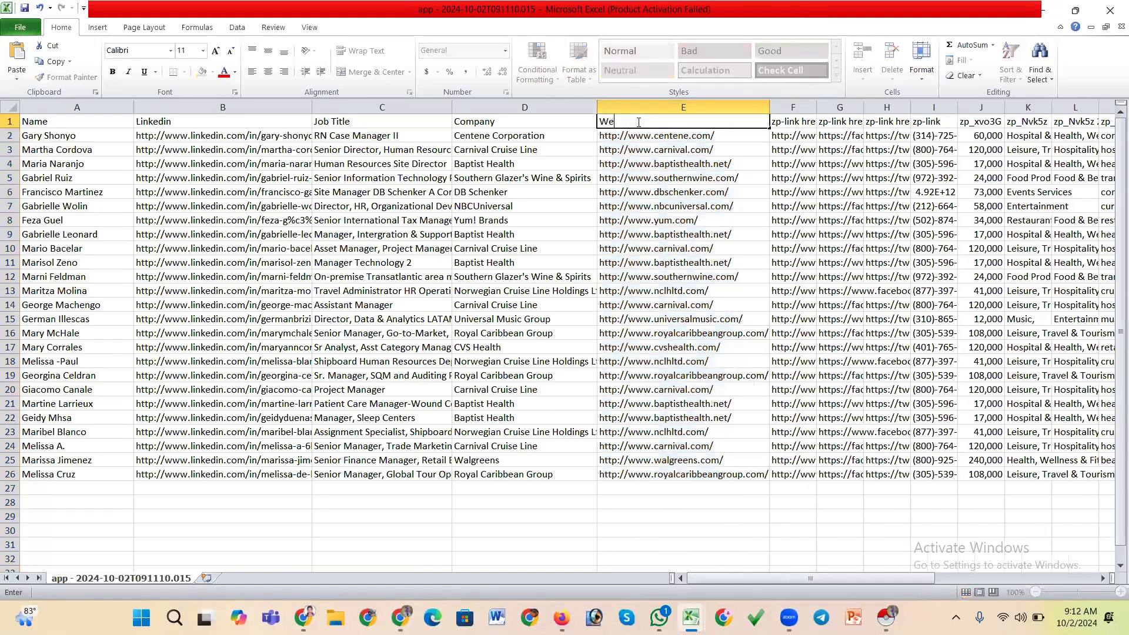
text(bsite)
Widen the next column and rename its header to Company linkedin
drag(817, 108, 903, 110)
click(894, 120)
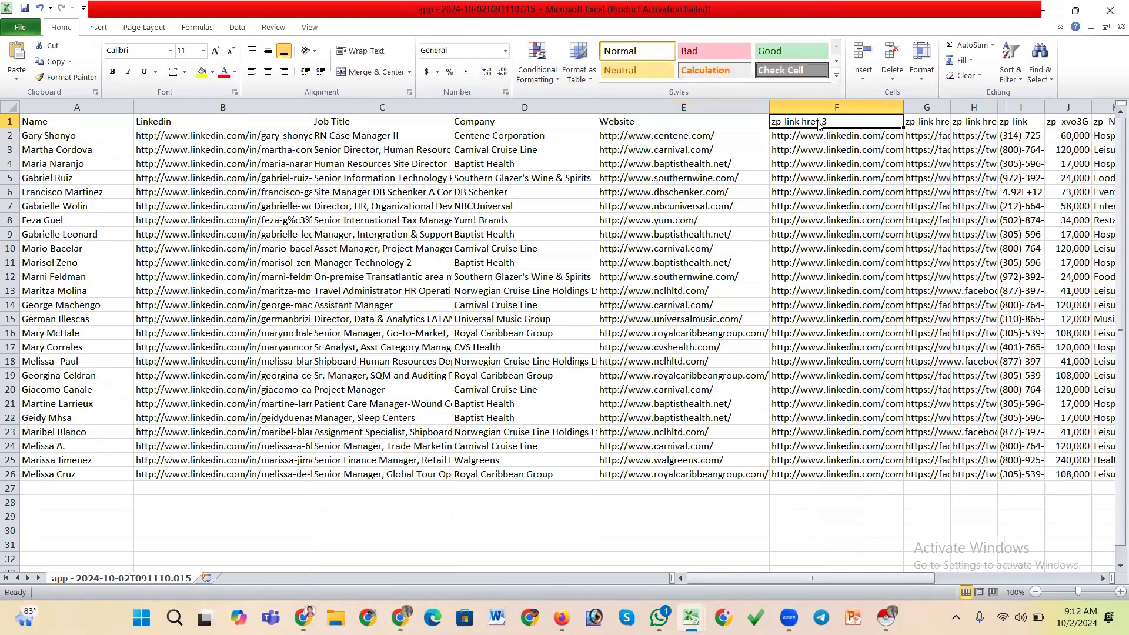
text(Com)
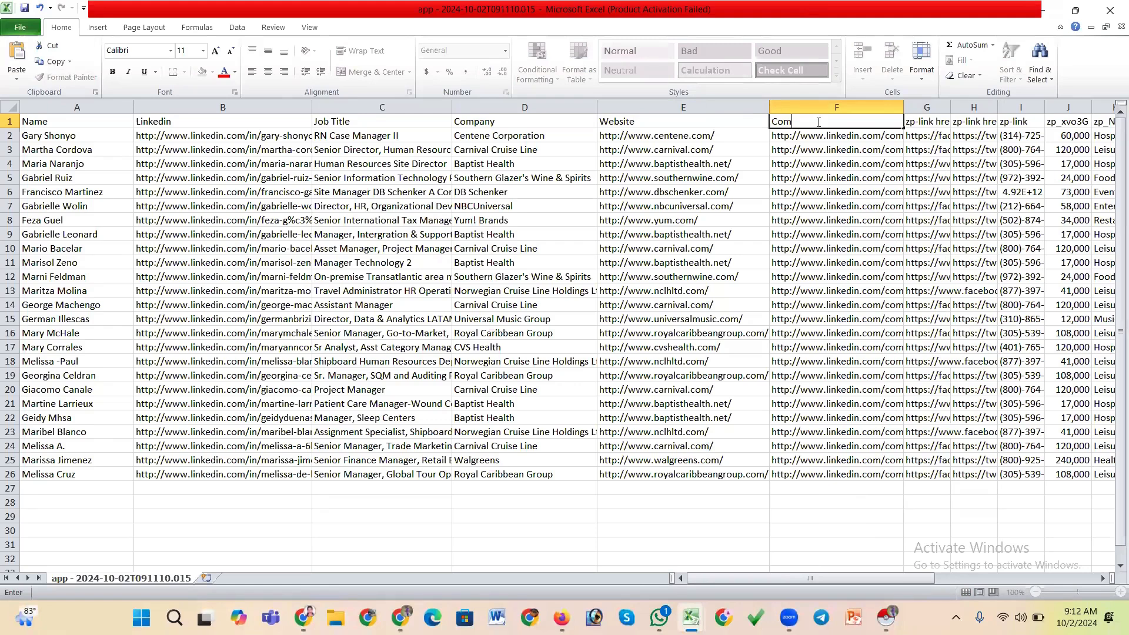
text(pany linkedin)
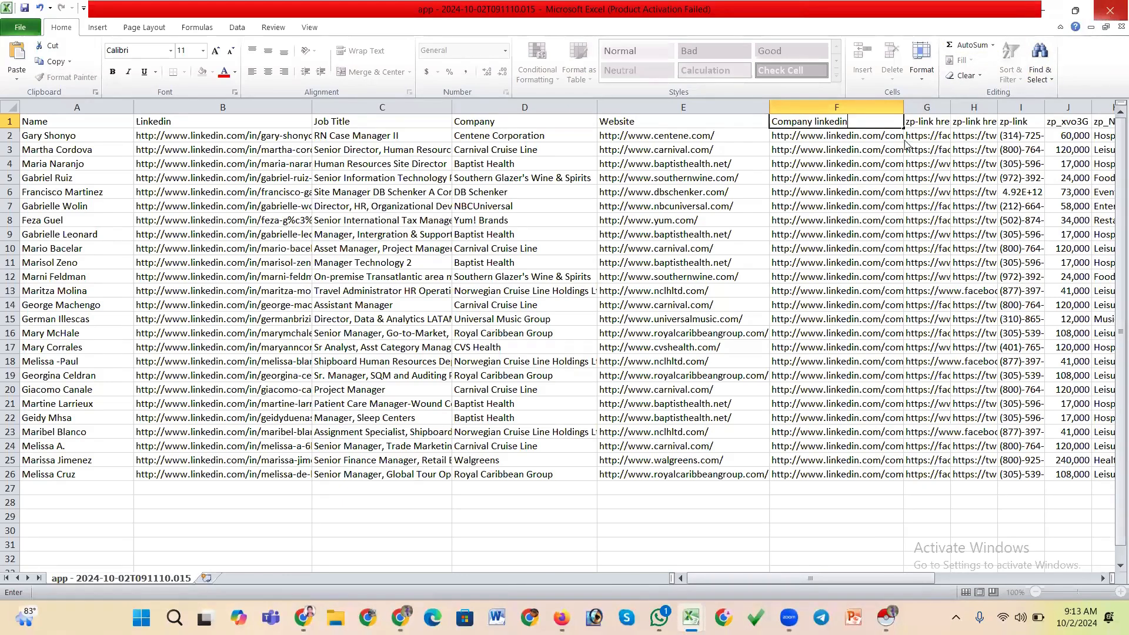
Close the workbook and exit Excel
click(1109, 13)
click(569, 326)
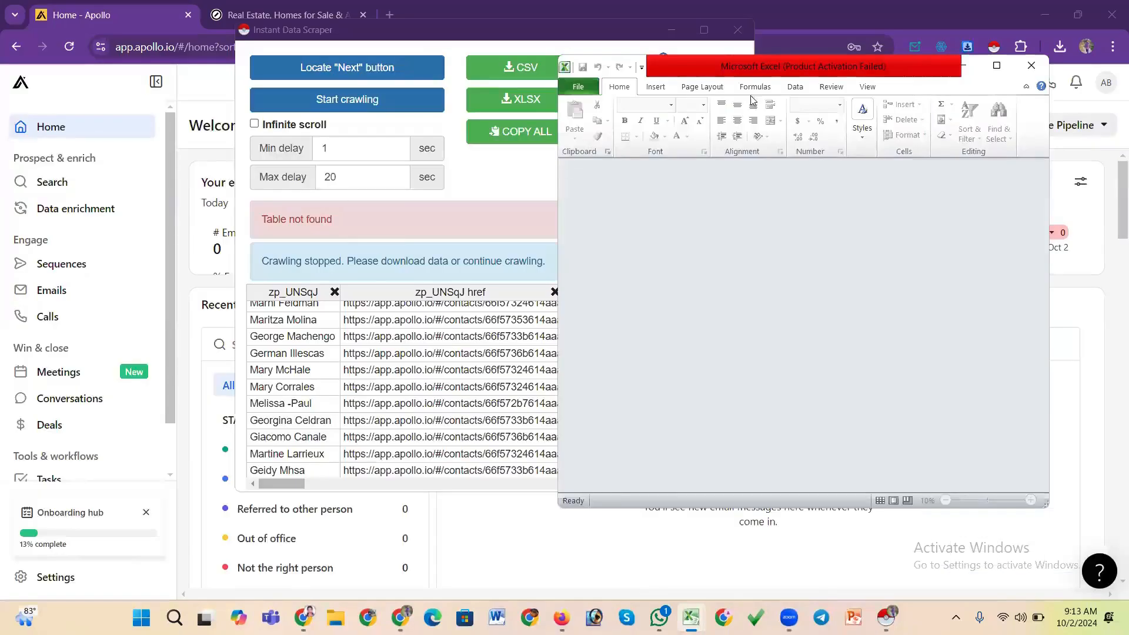
click(1031, 61)
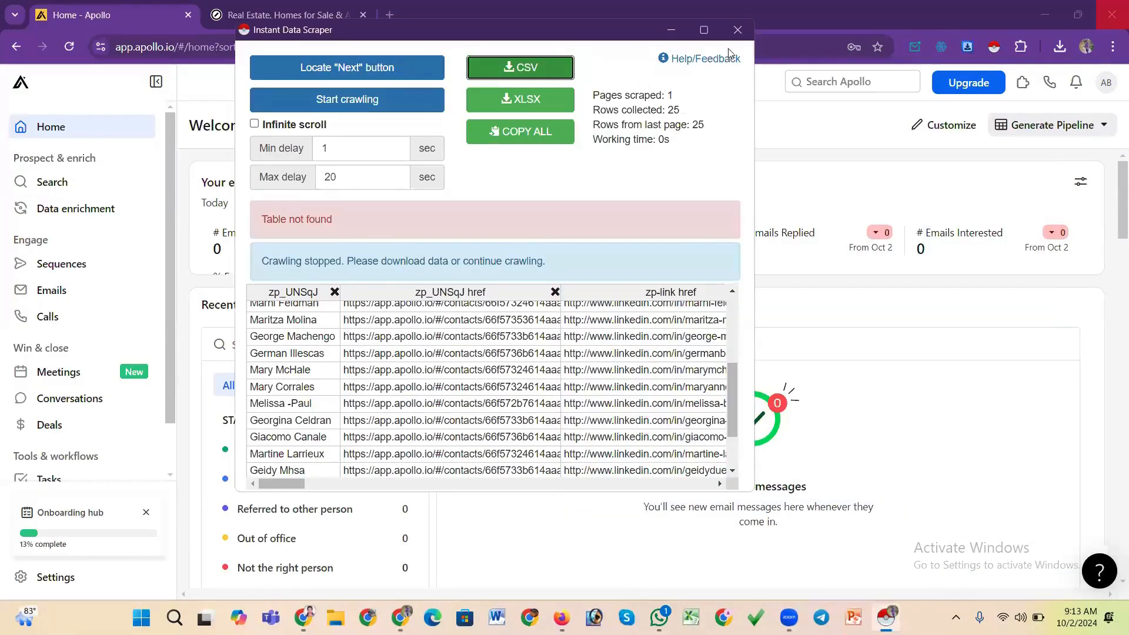
Close the Instant Data Scraper window and go back to the previous Apollo page
click(738, 29)
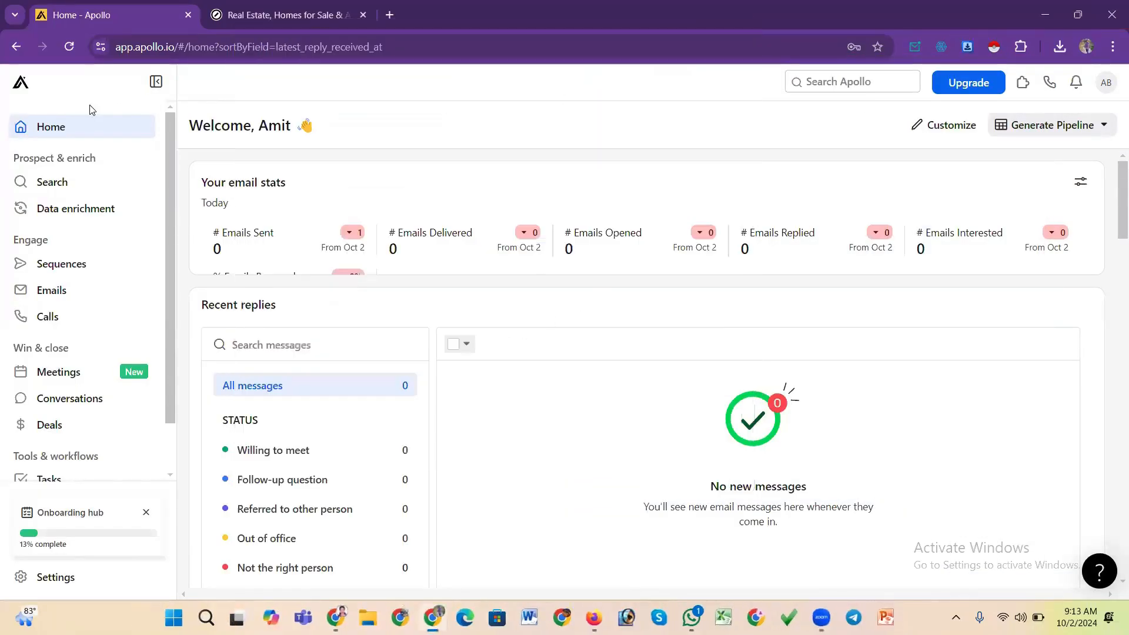
click(17, 46)
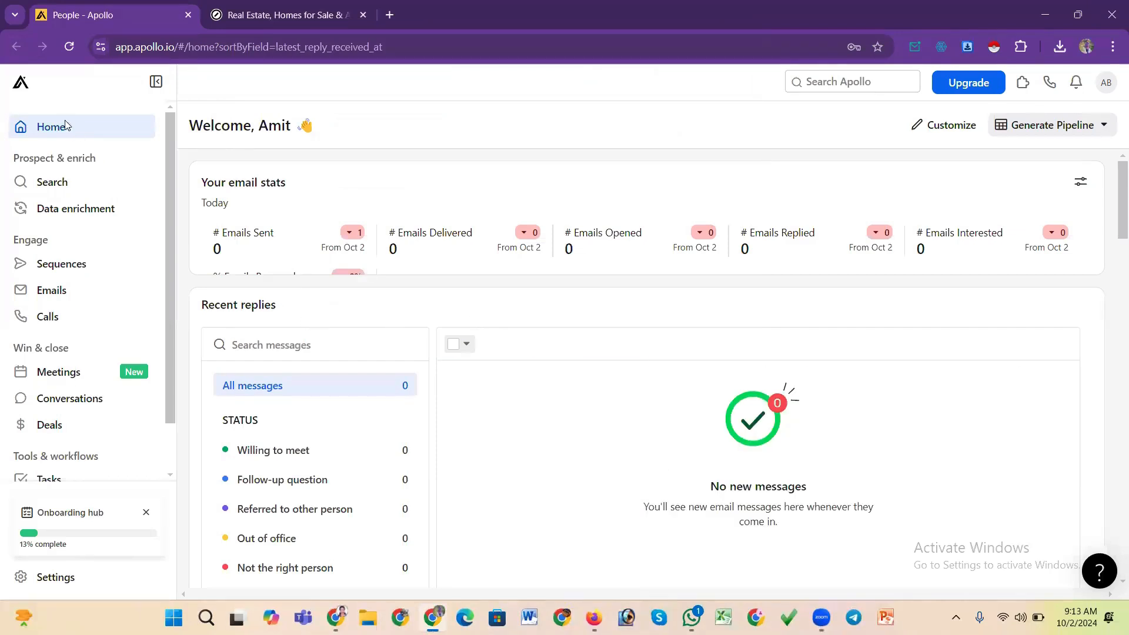
click(21, 82)
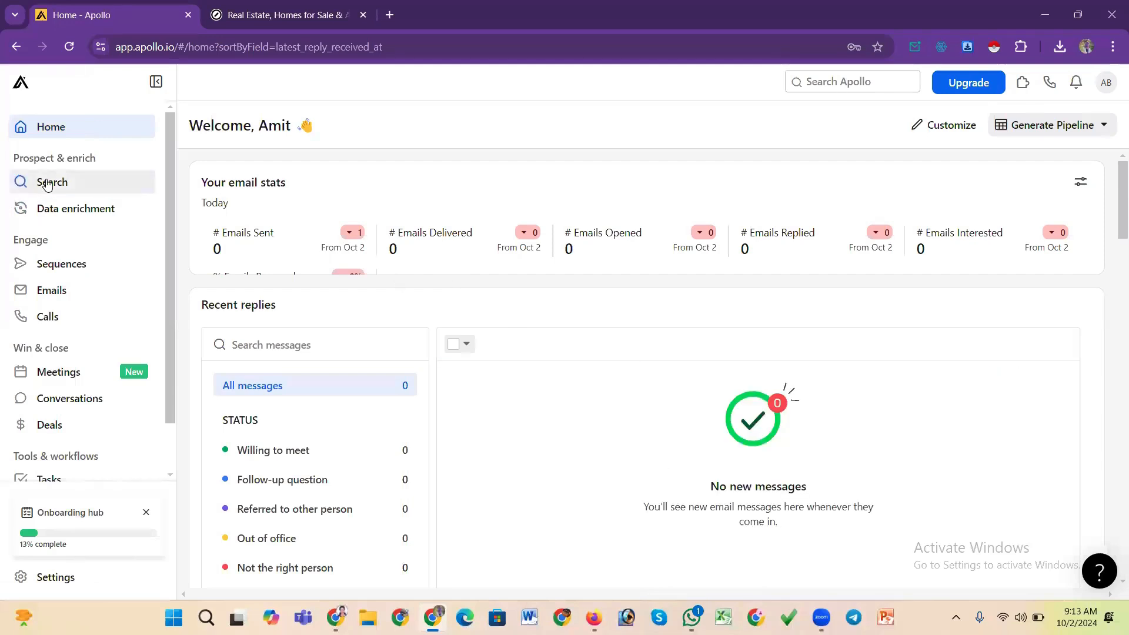
click(46, 183)
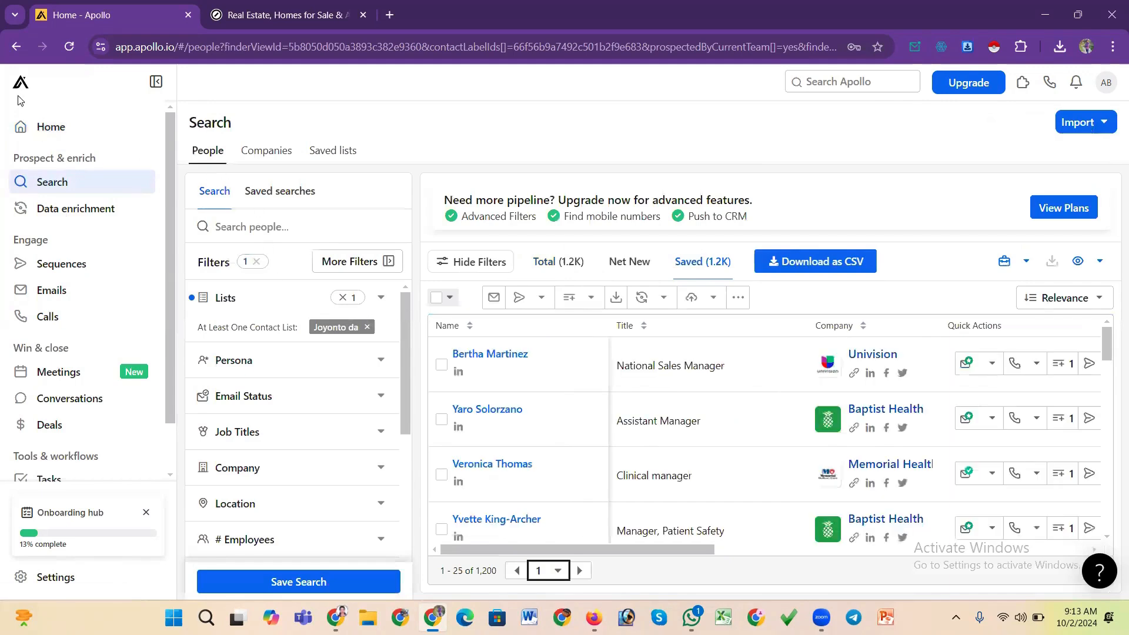
click(17, 46)
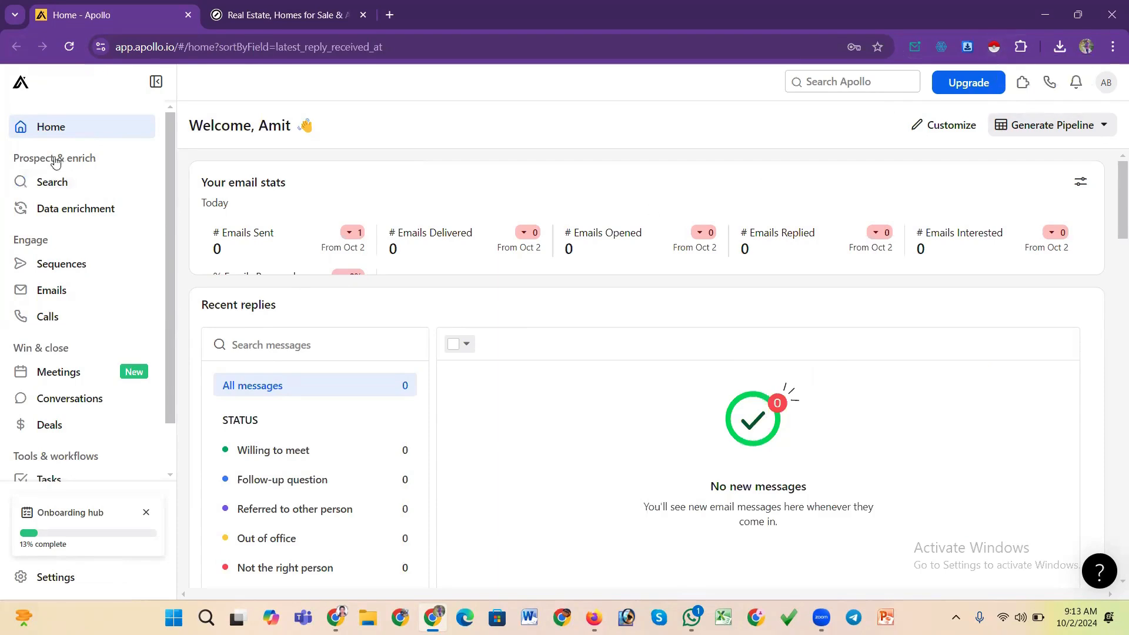
Open the People search filtered to the saved contact list and scroll through the saved prospects
click(51, 182)
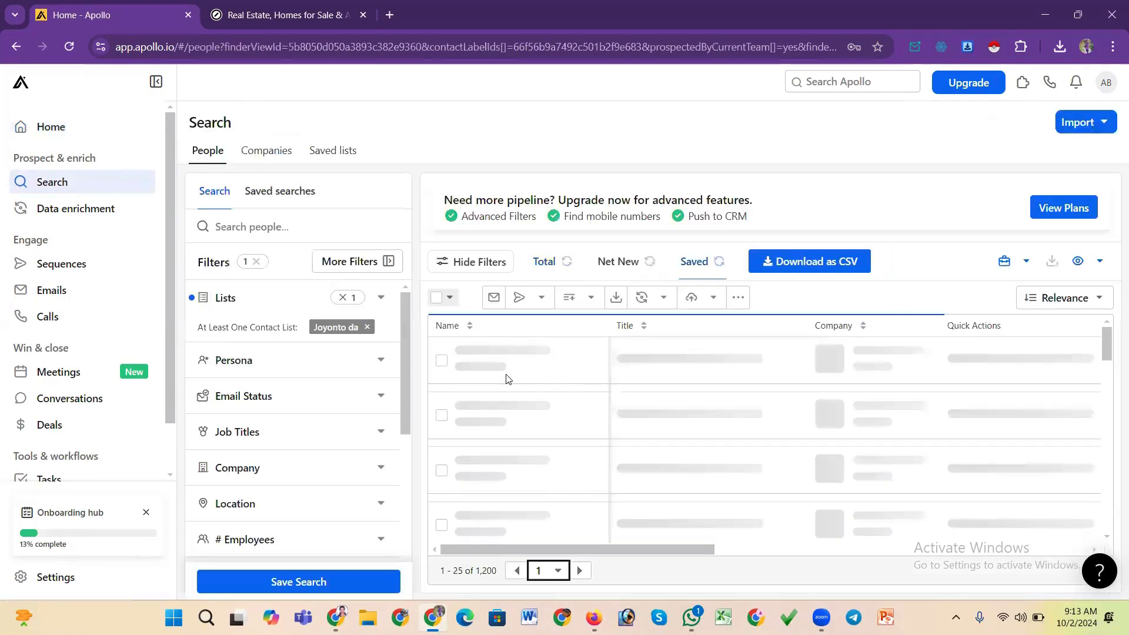
scroll(535, 378, down, 1)
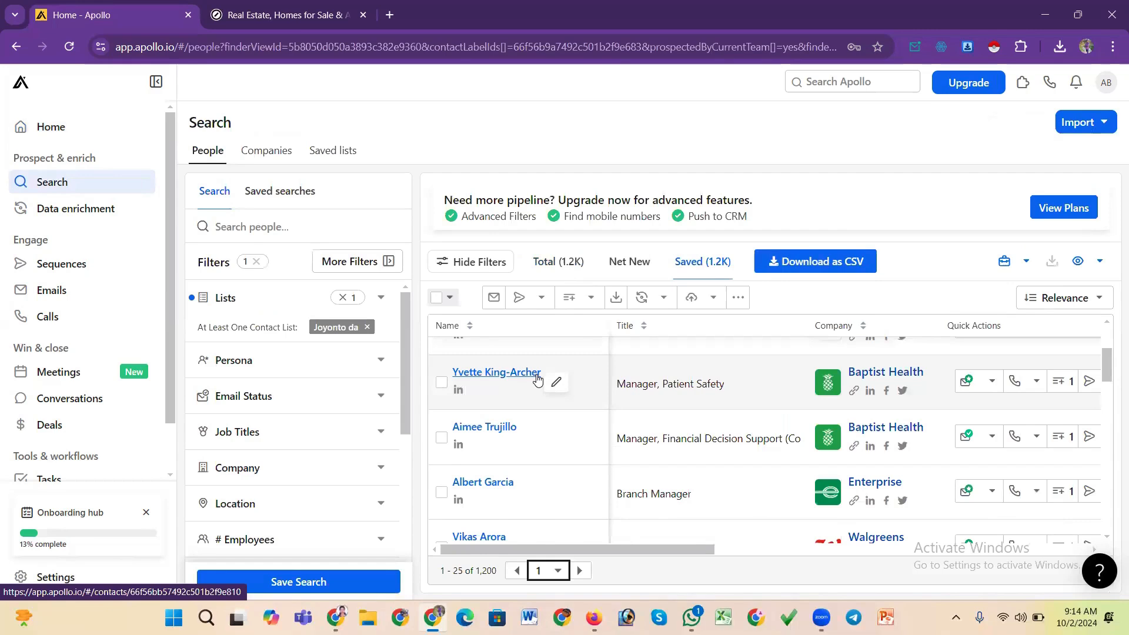
mouse_move(404, 354)
mouse_down()
mouse_move(404, 370)
mouse_move(404, 339)
mouse_up()
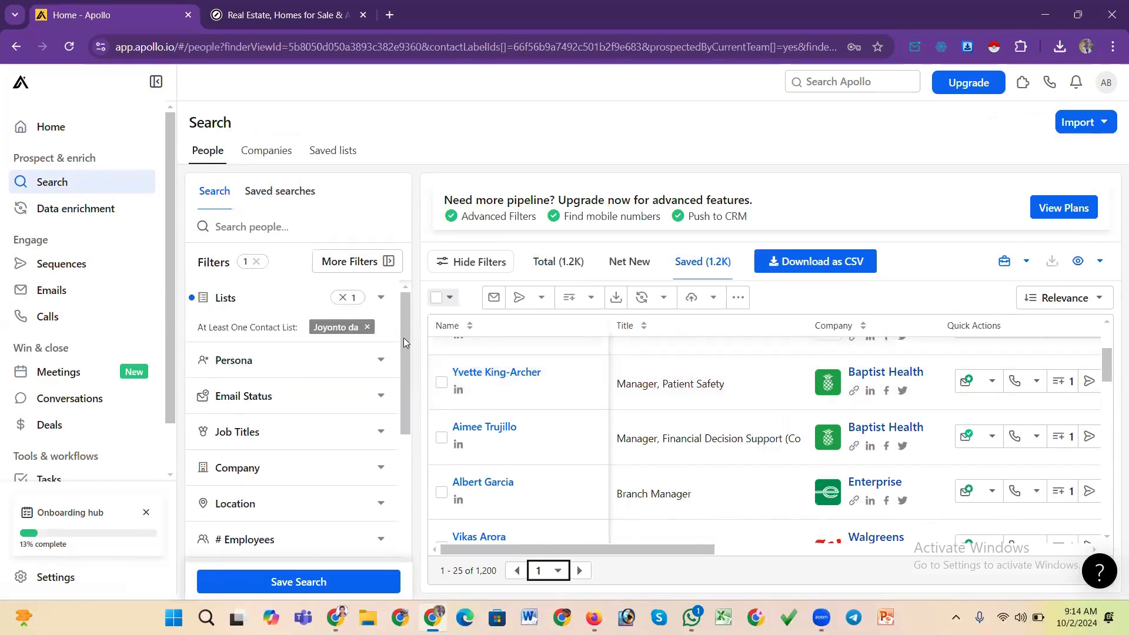